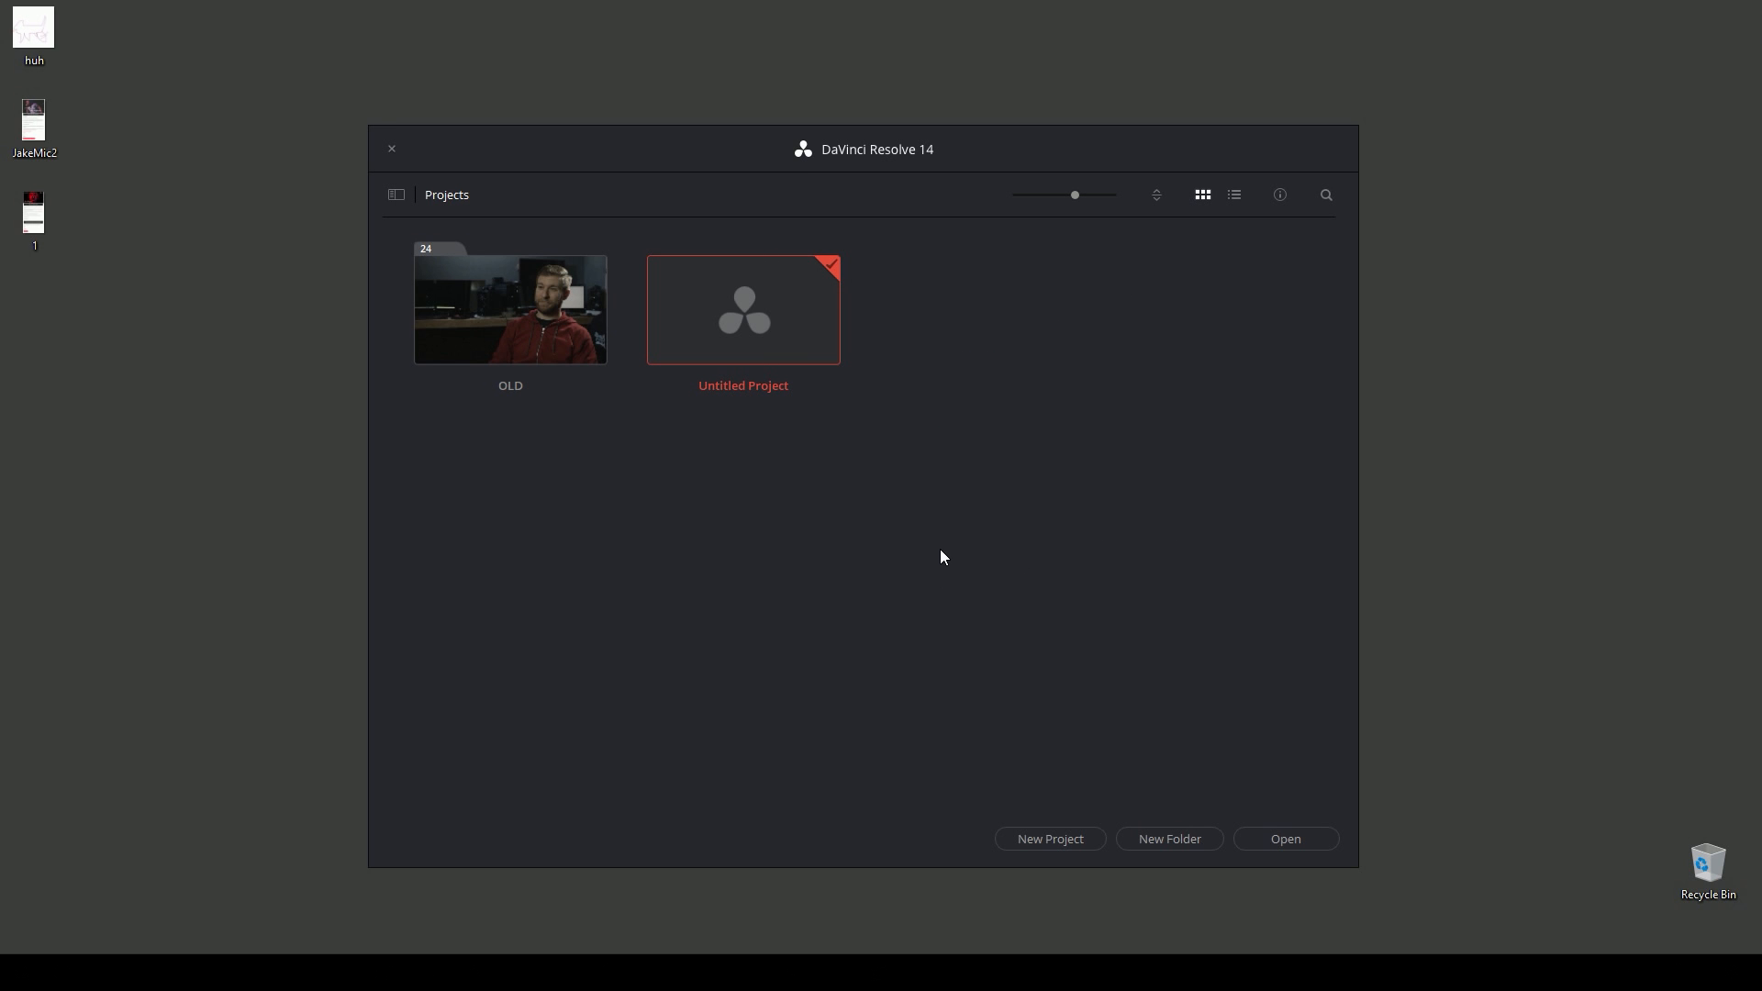
Step: Create a new project named VLOG_1A
left_click(1072, 837)
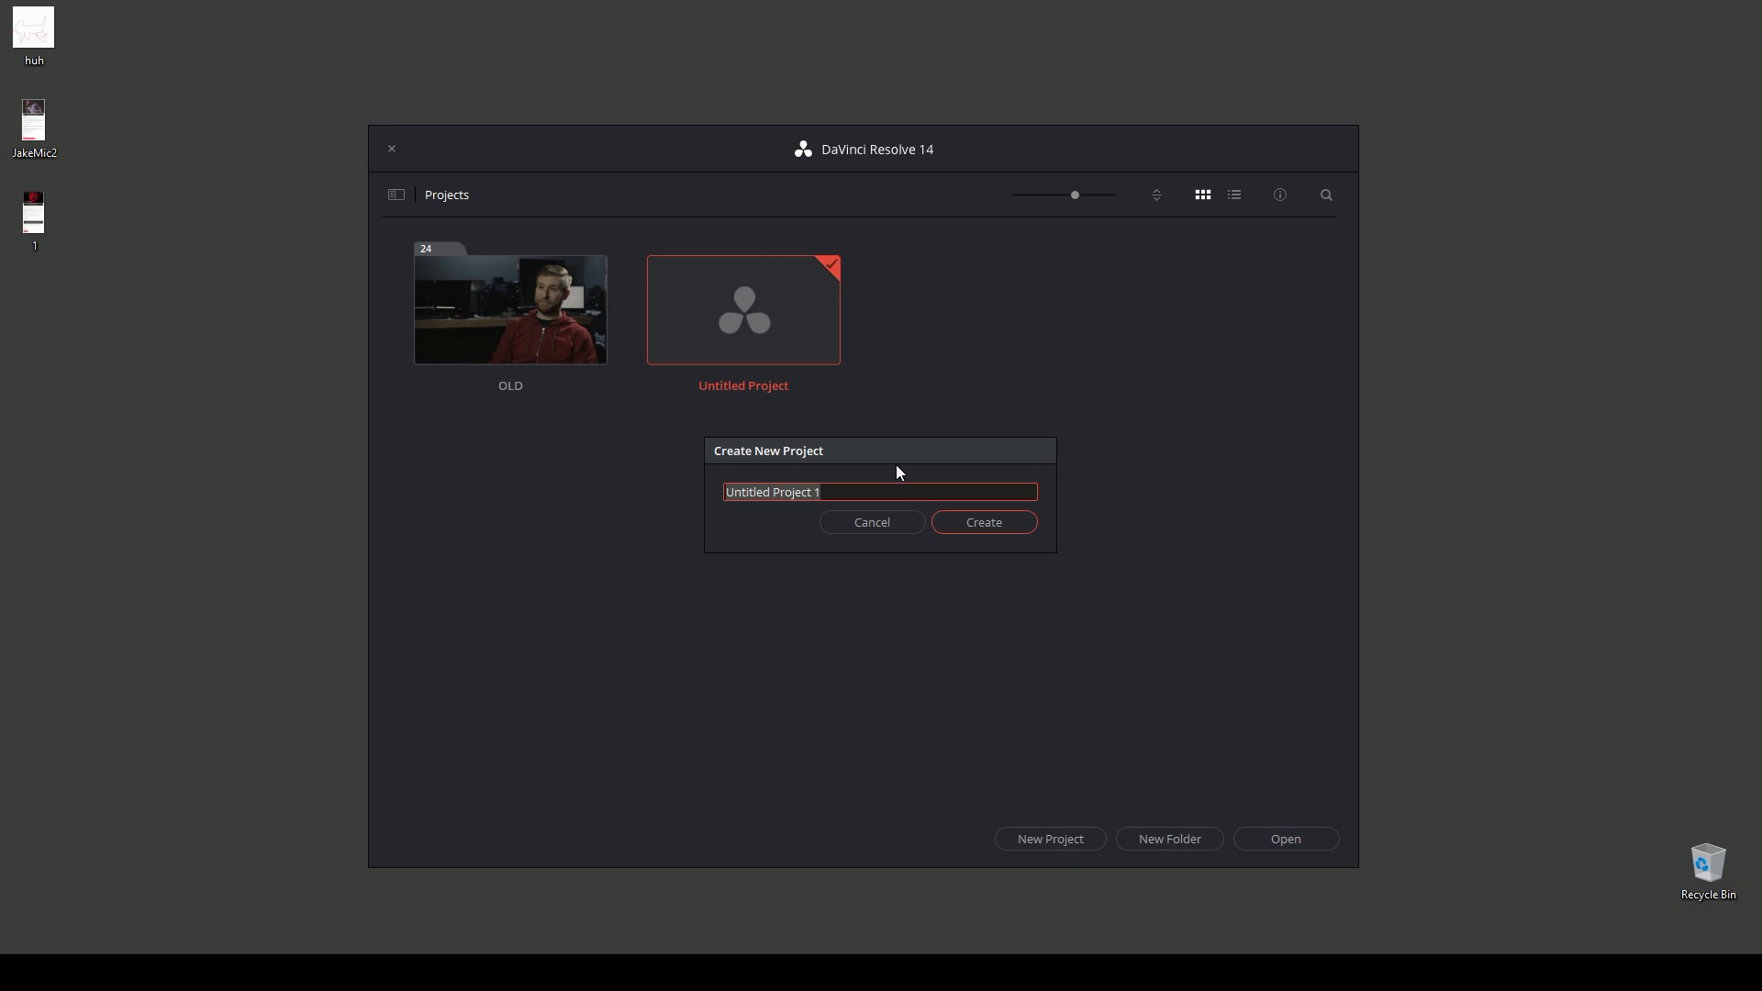
type("VLOG_1A")
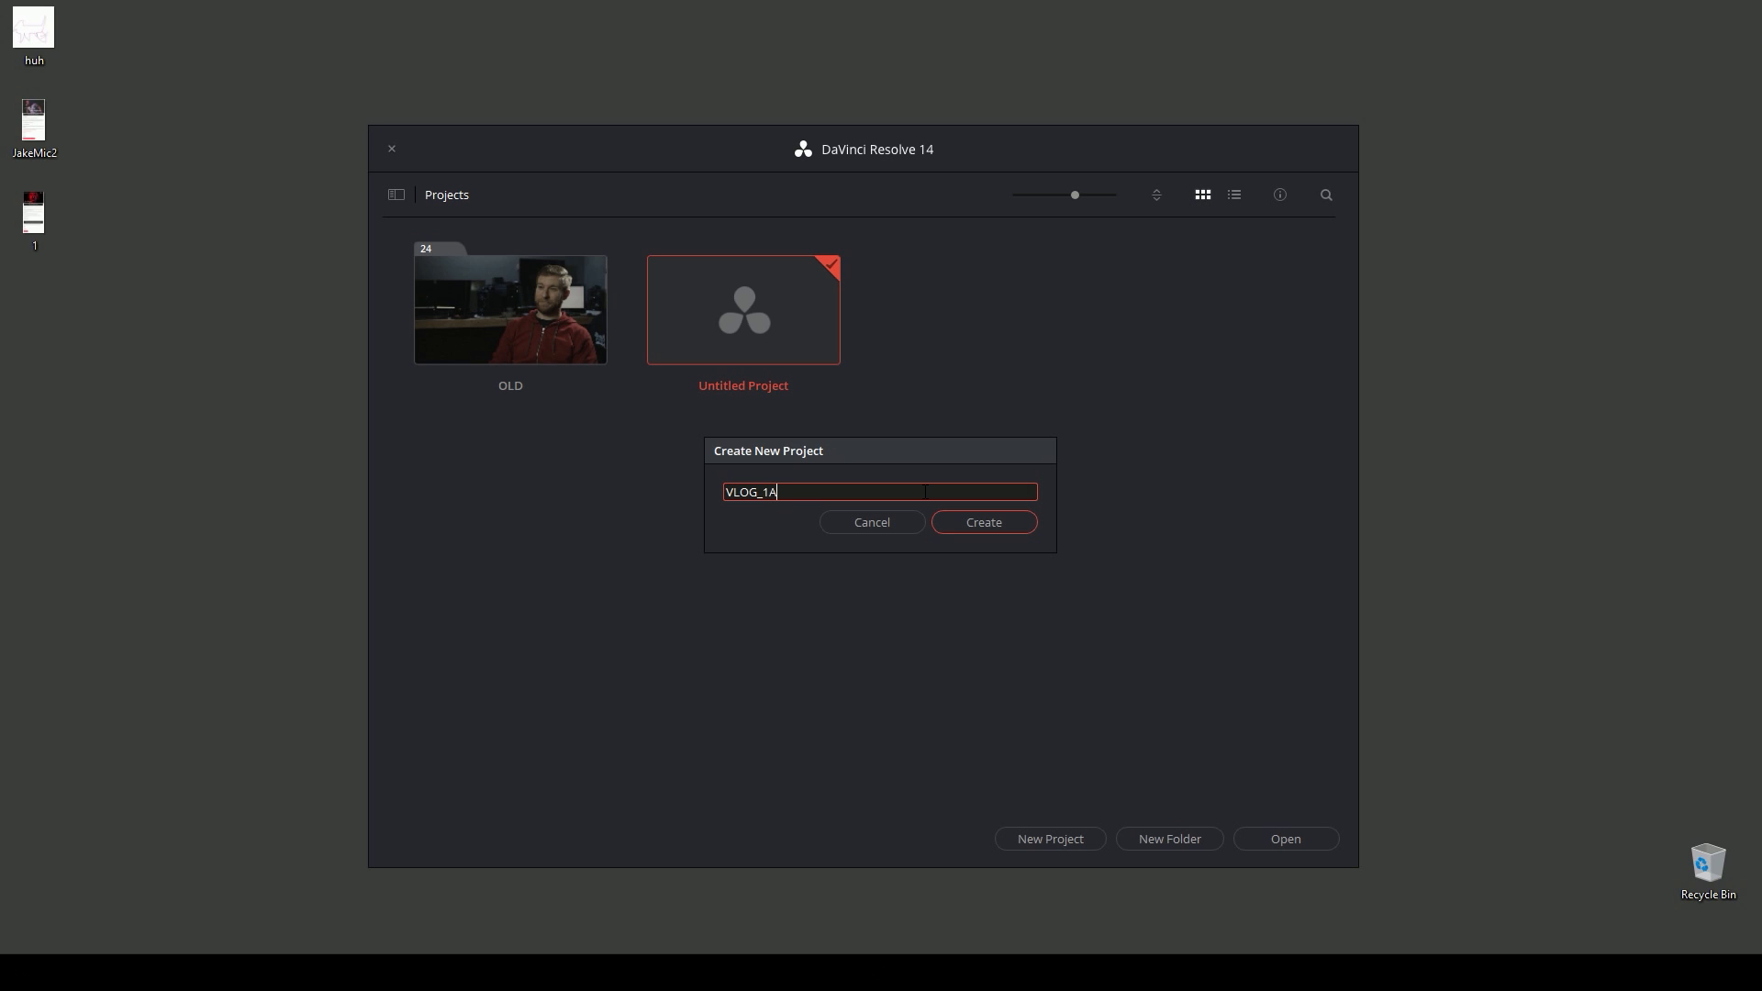
key("Return")
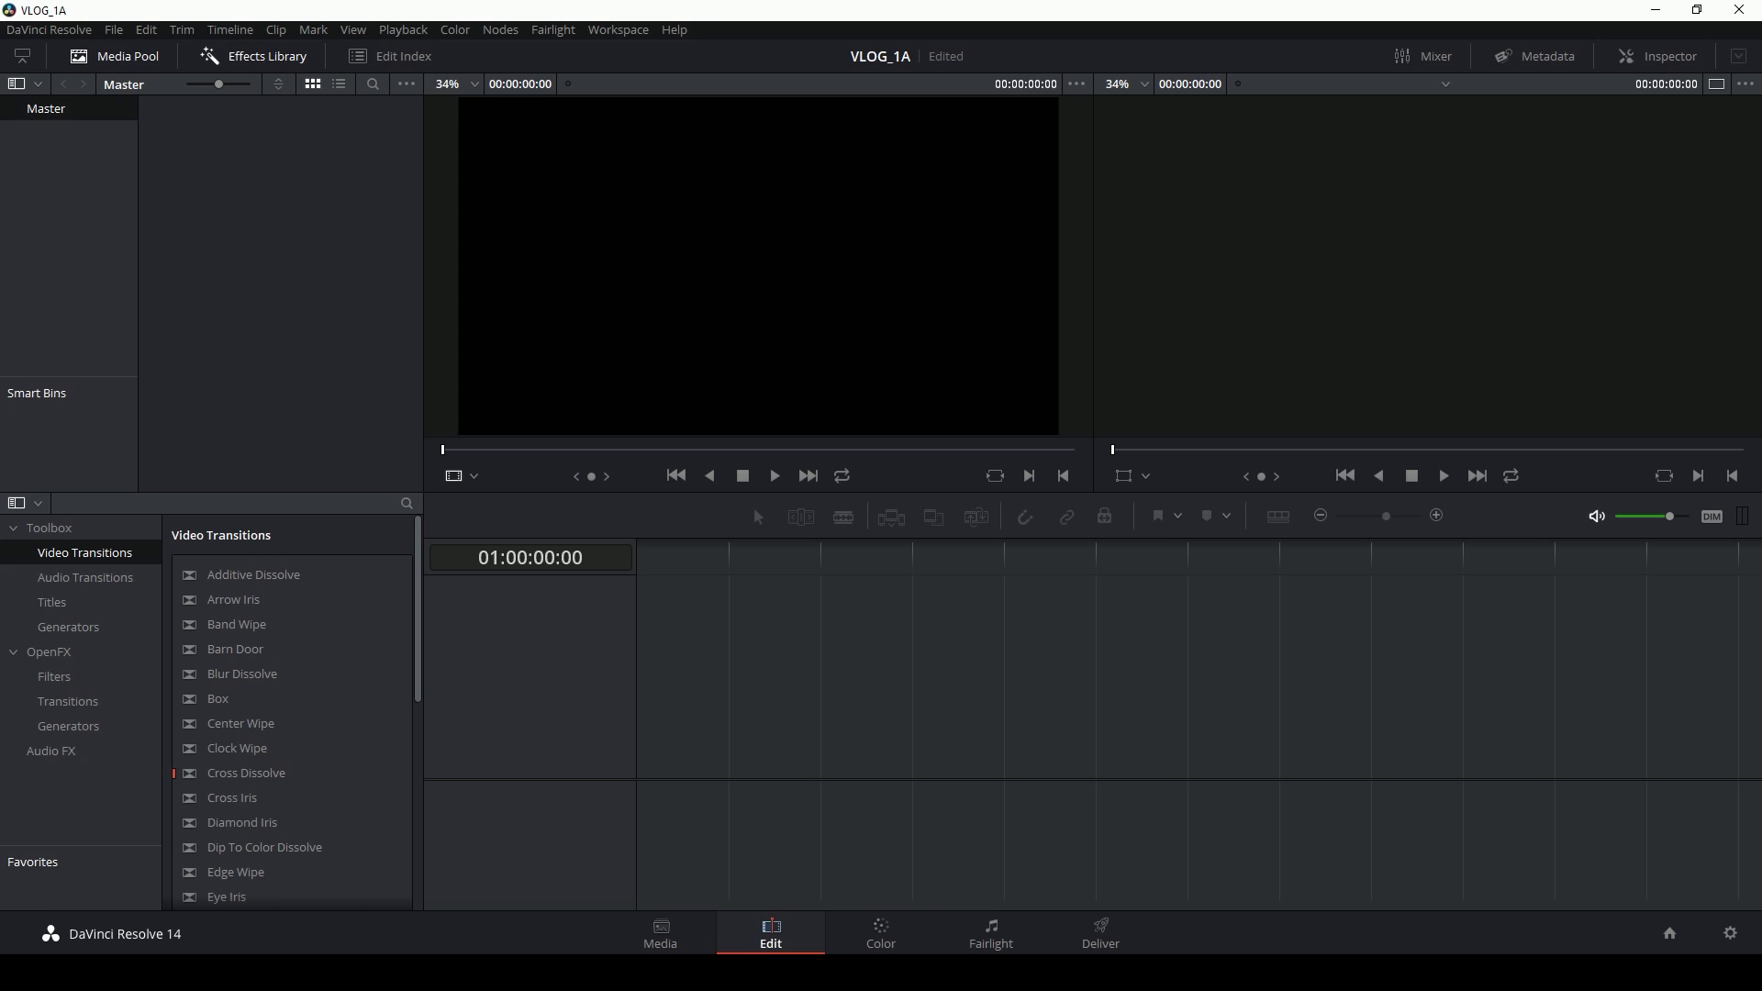
Step: Import the four 171228-VLOG clips from the MEDIA folder into the media pool, changing the timeline frame rate to match them
left_click_drag(0, 184, 964, 172)
left_click(761, 436)
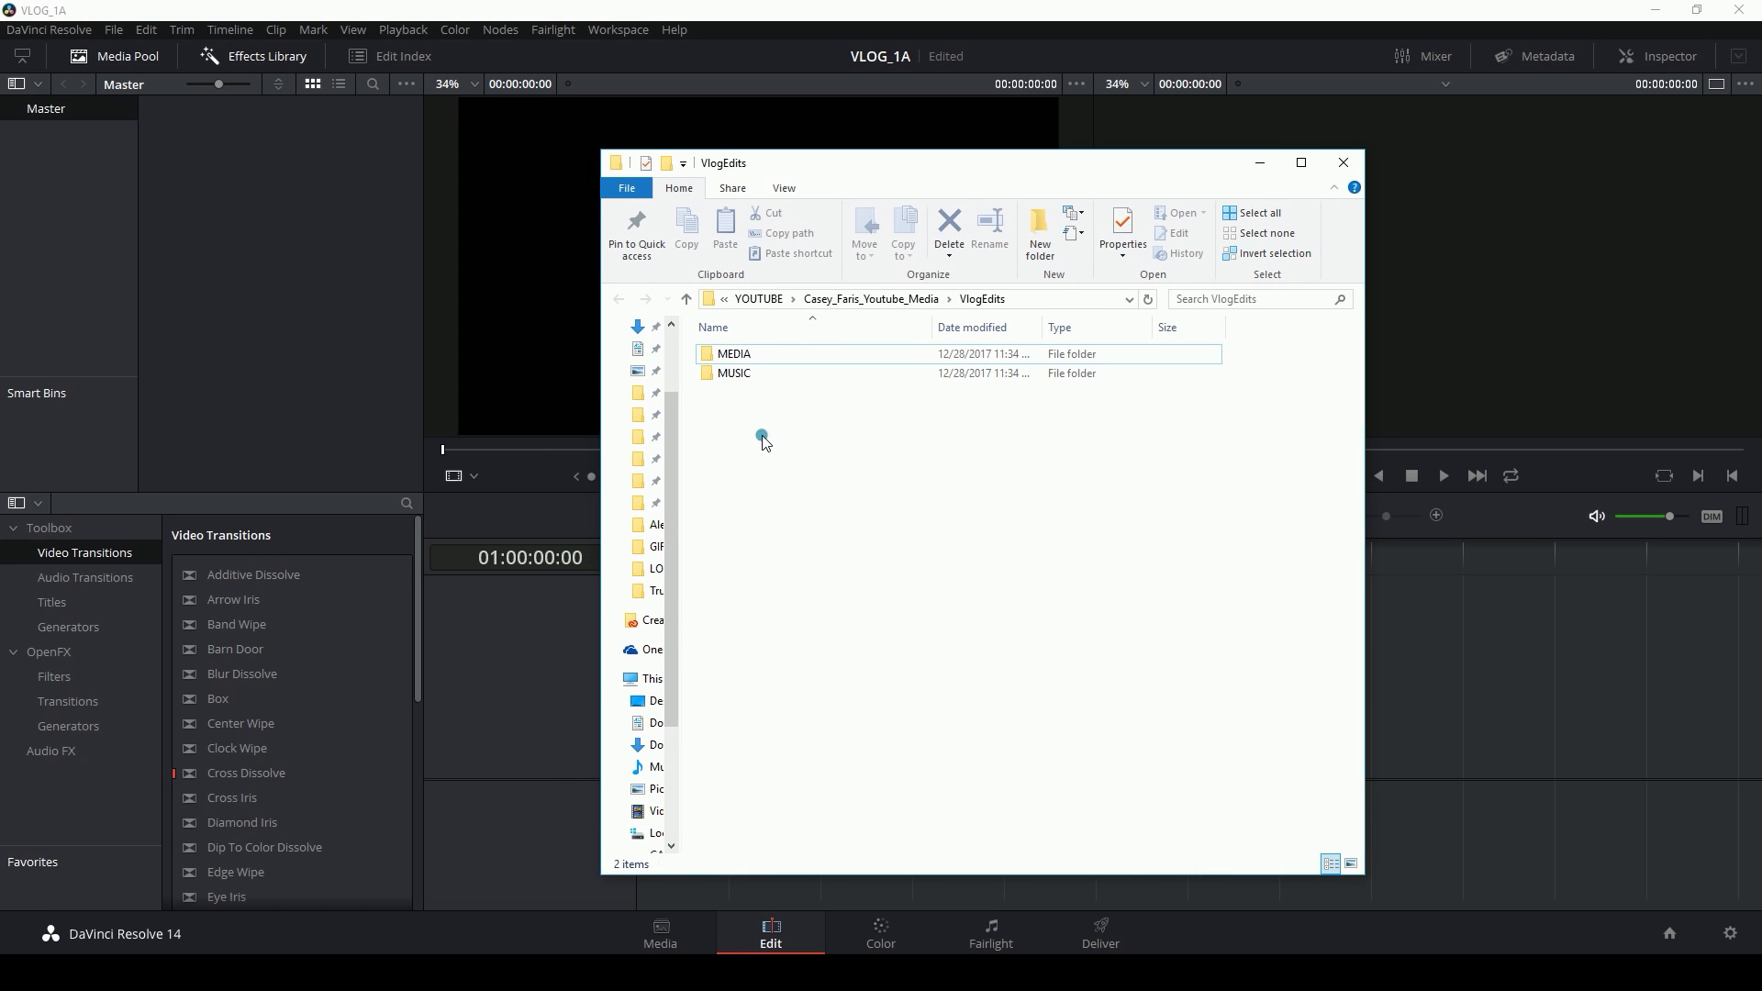
double_click(727, 354)
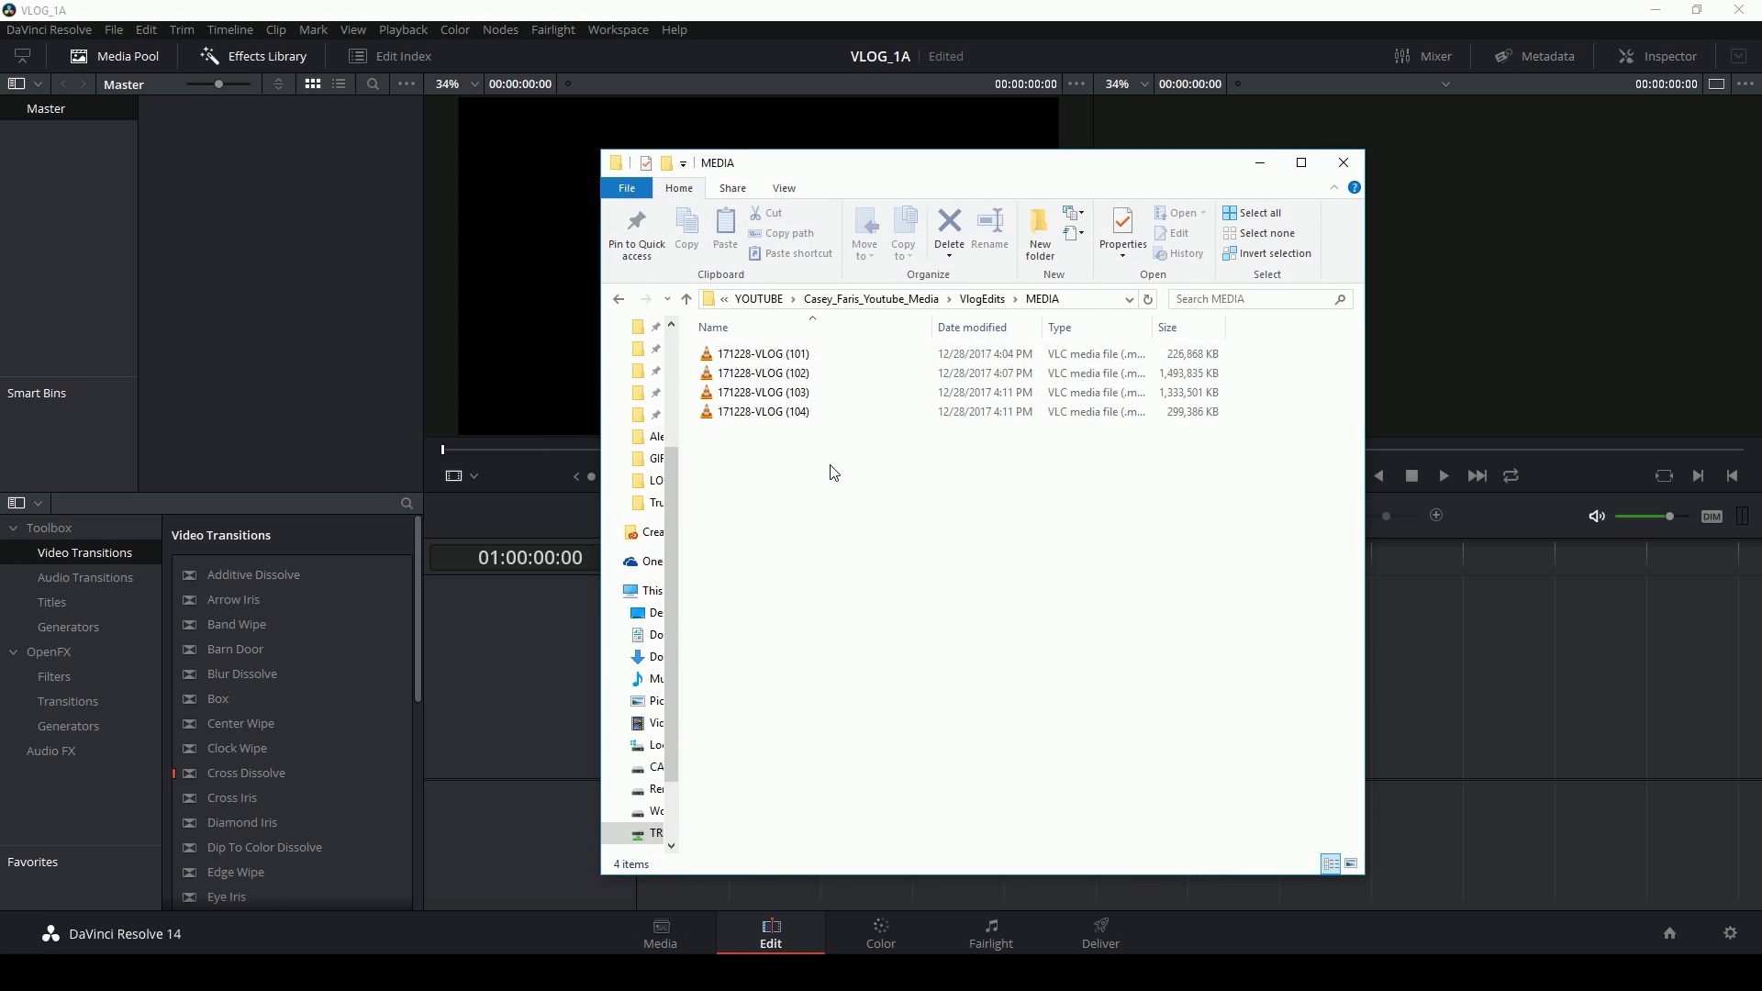
left_click_drag(833, 473, 750, 334)
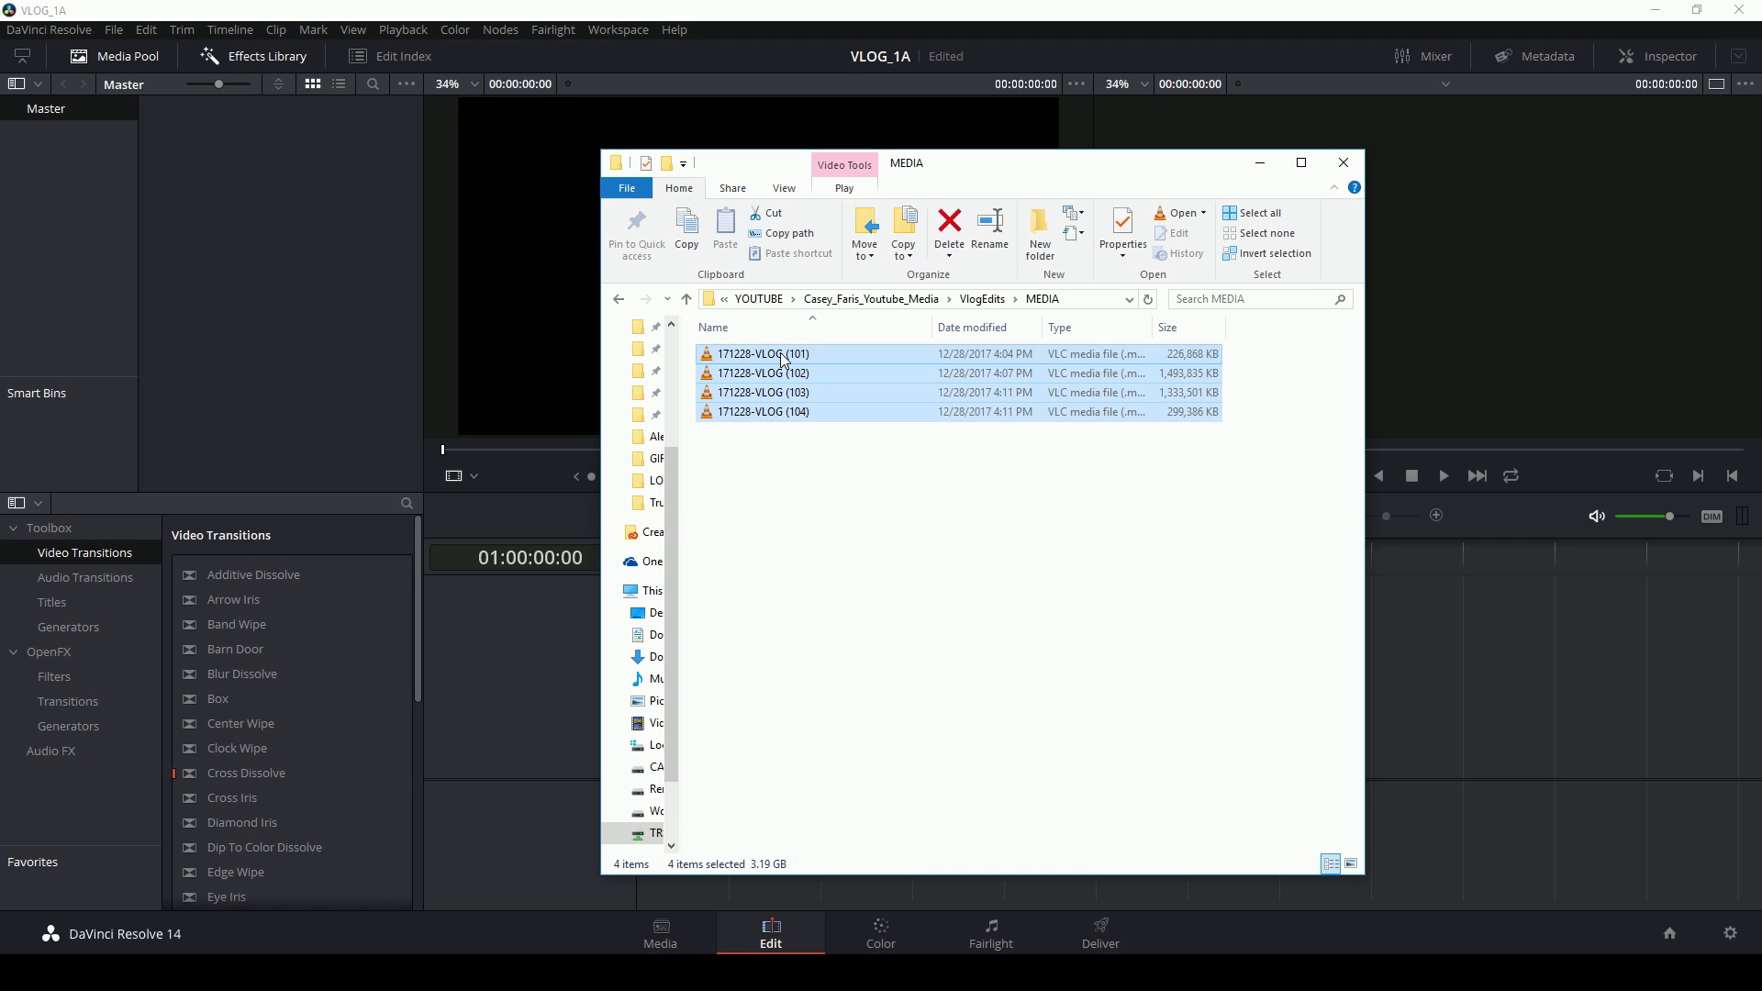
left_click_drag(784, 360, 251, 317)
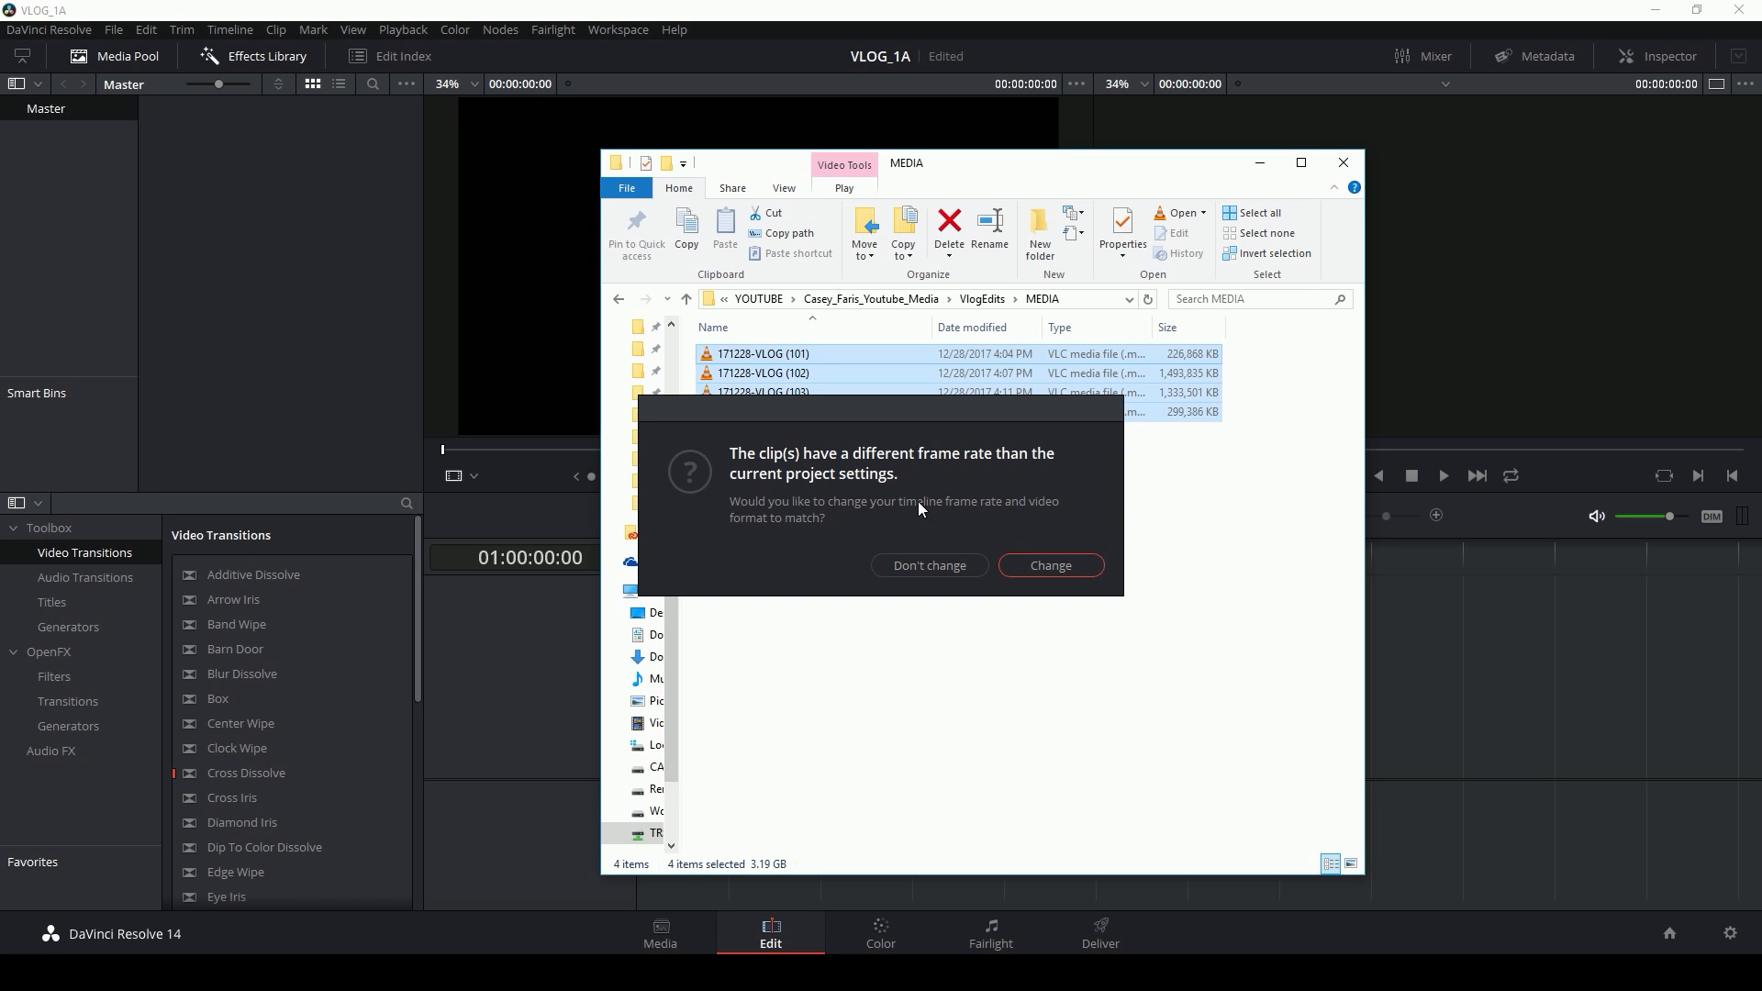
left_click(1044, 567)
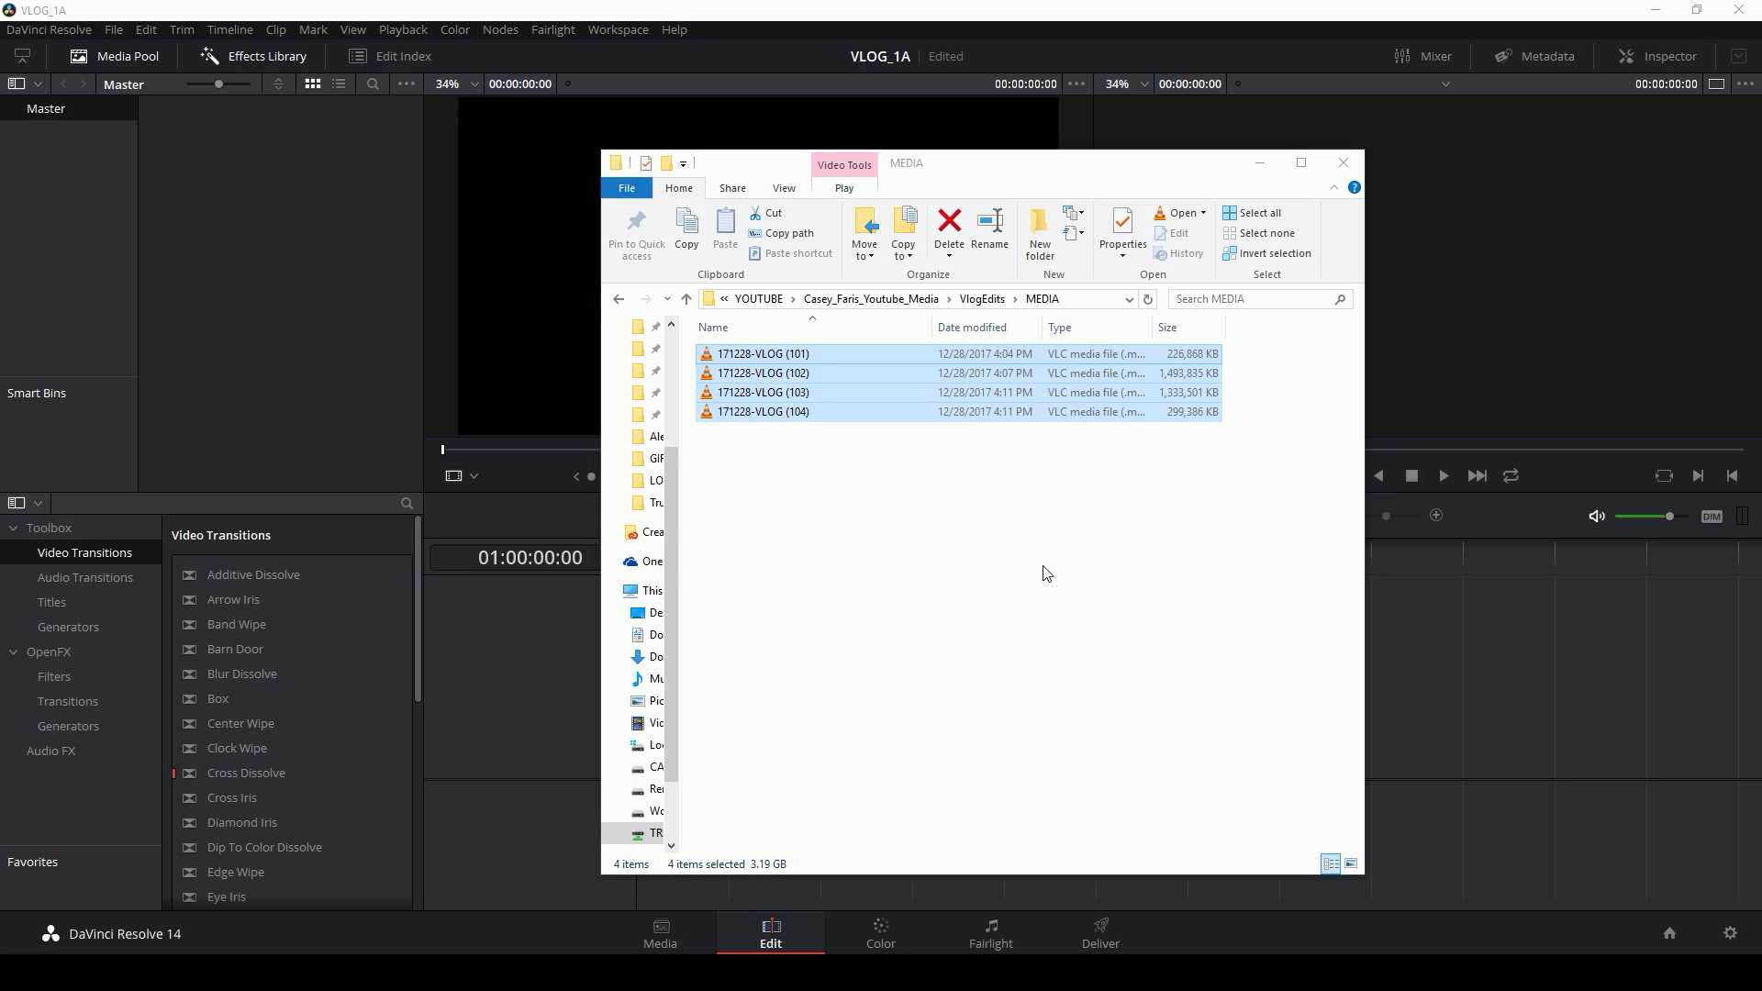
left_click(366, 373)
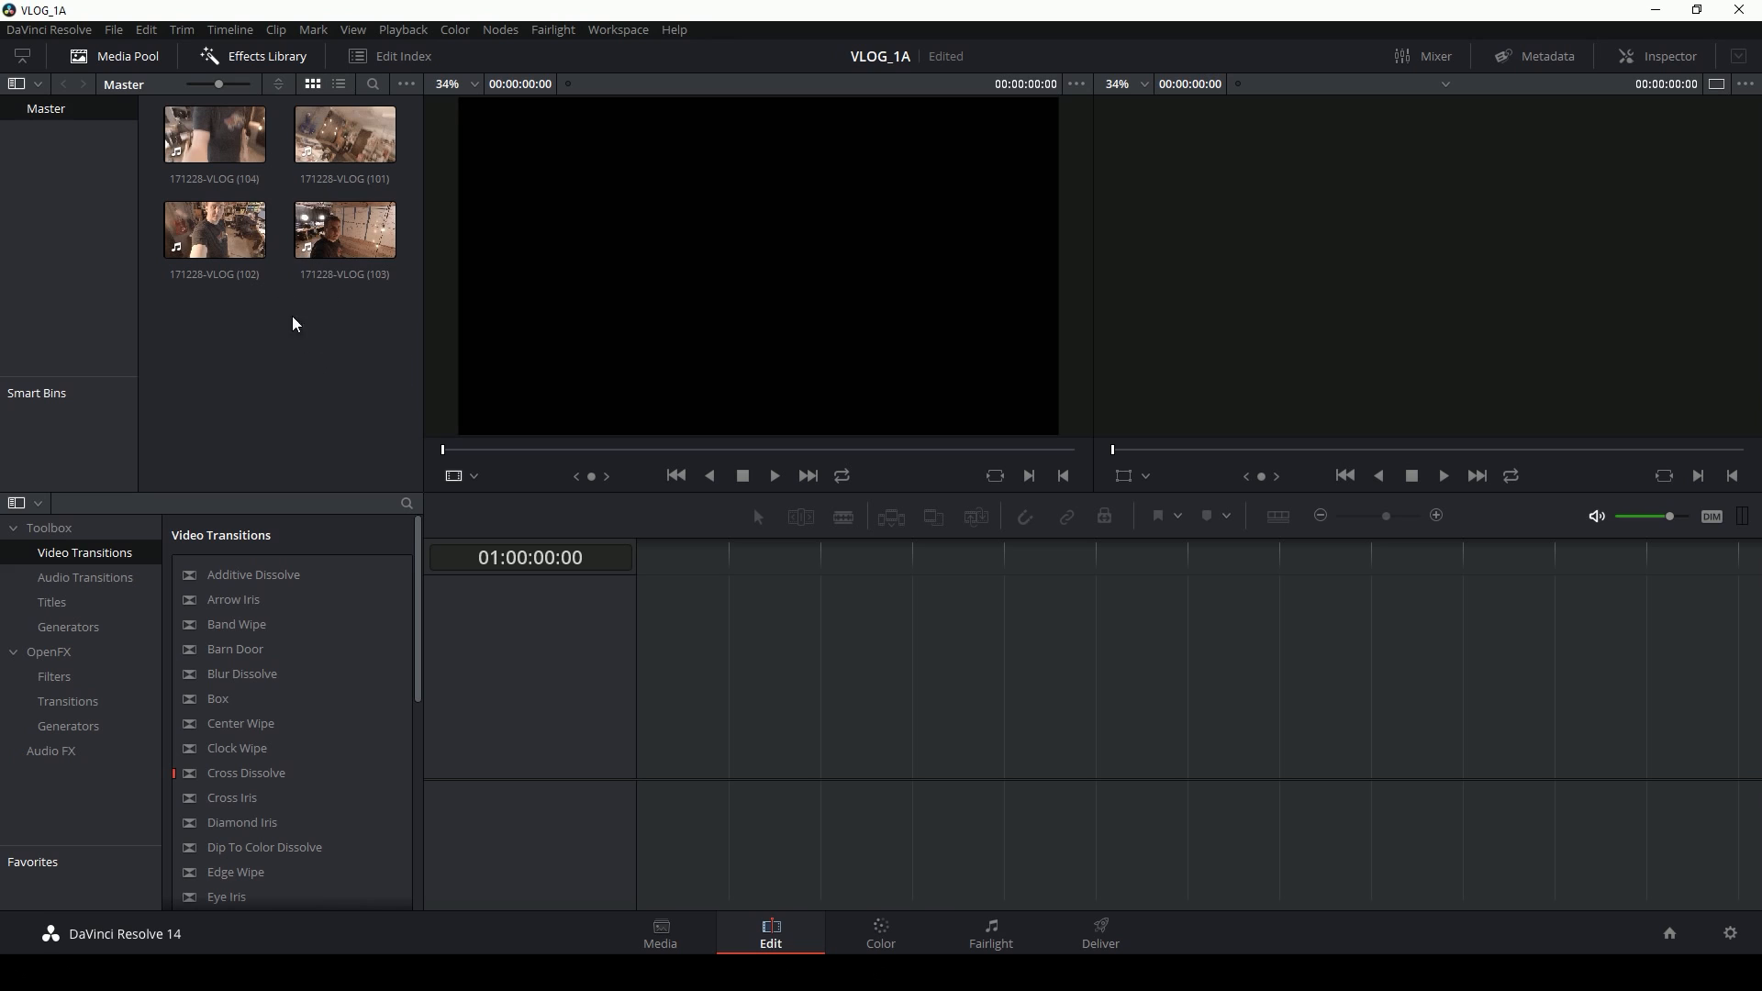
Step: Create a timeline from clip 171228-VLOG (101) and rename that timeline VLOG EDIT
left_click(348, 174)
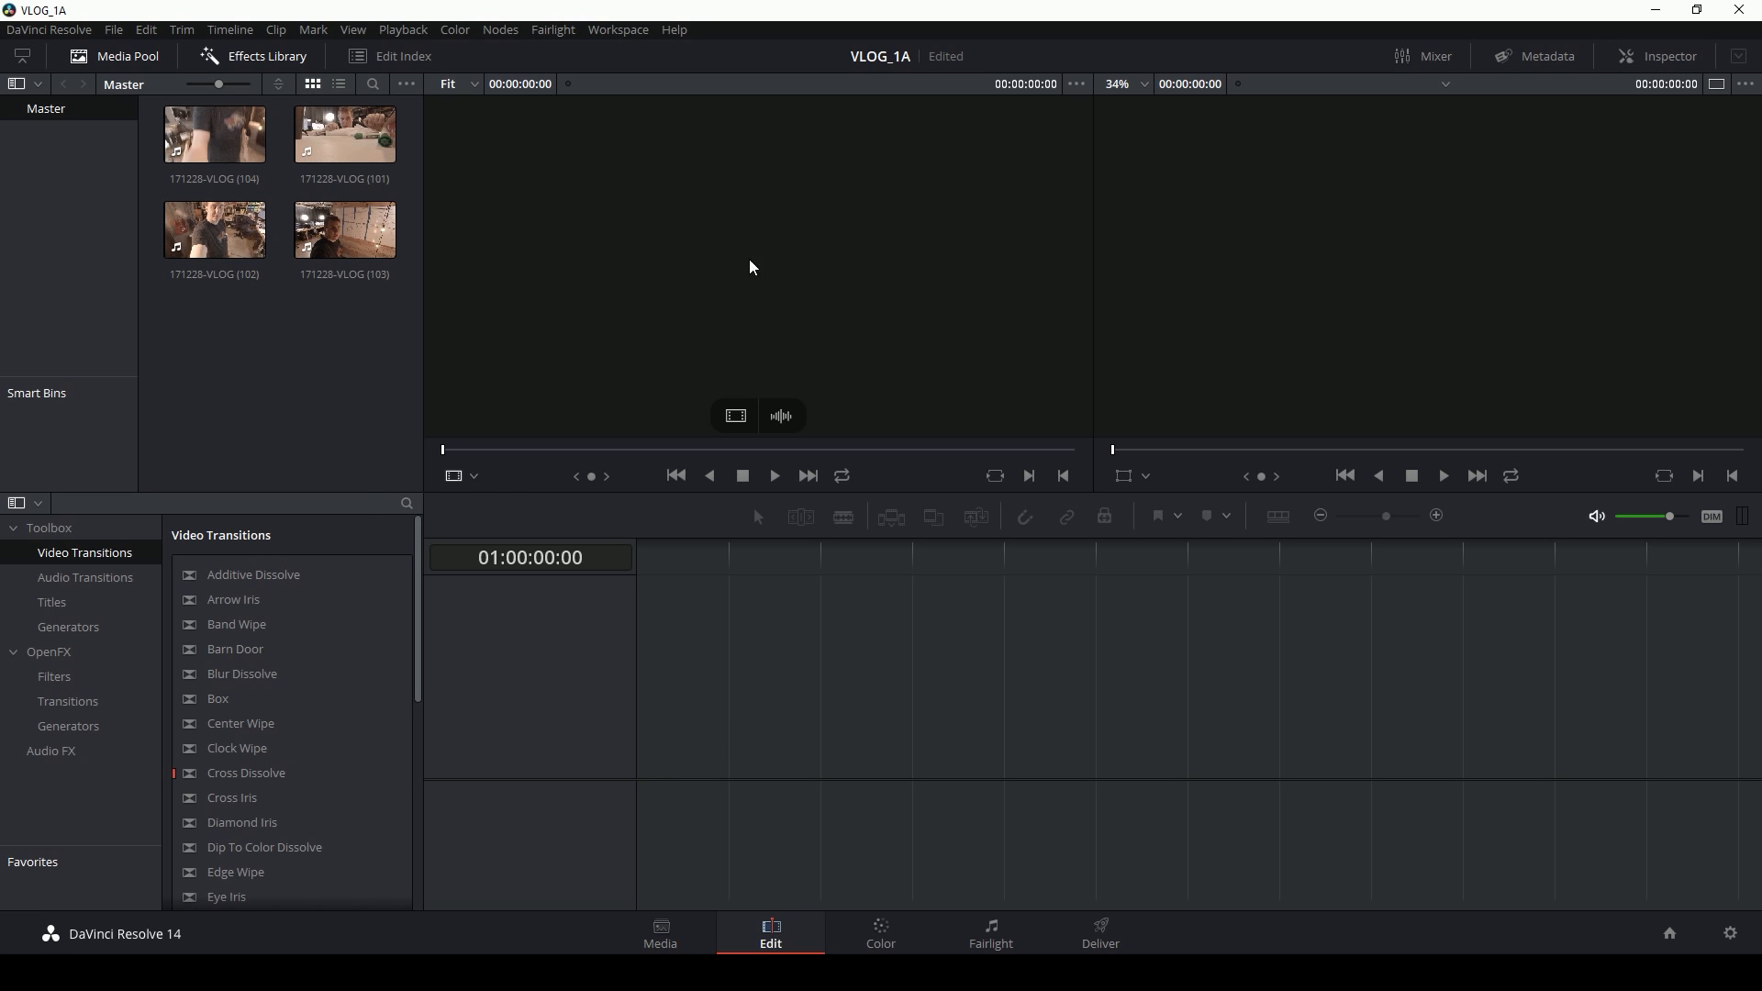
mouse_move(345, 134)
left_mouse_down()
mouse_move(540, 408)
mouse_move(744, 537)
mouse_move(873, 699)
mouse_move(821, 749)
mouse_move(864, 732)
mouse_move(829, 733)
left_mouse_up()
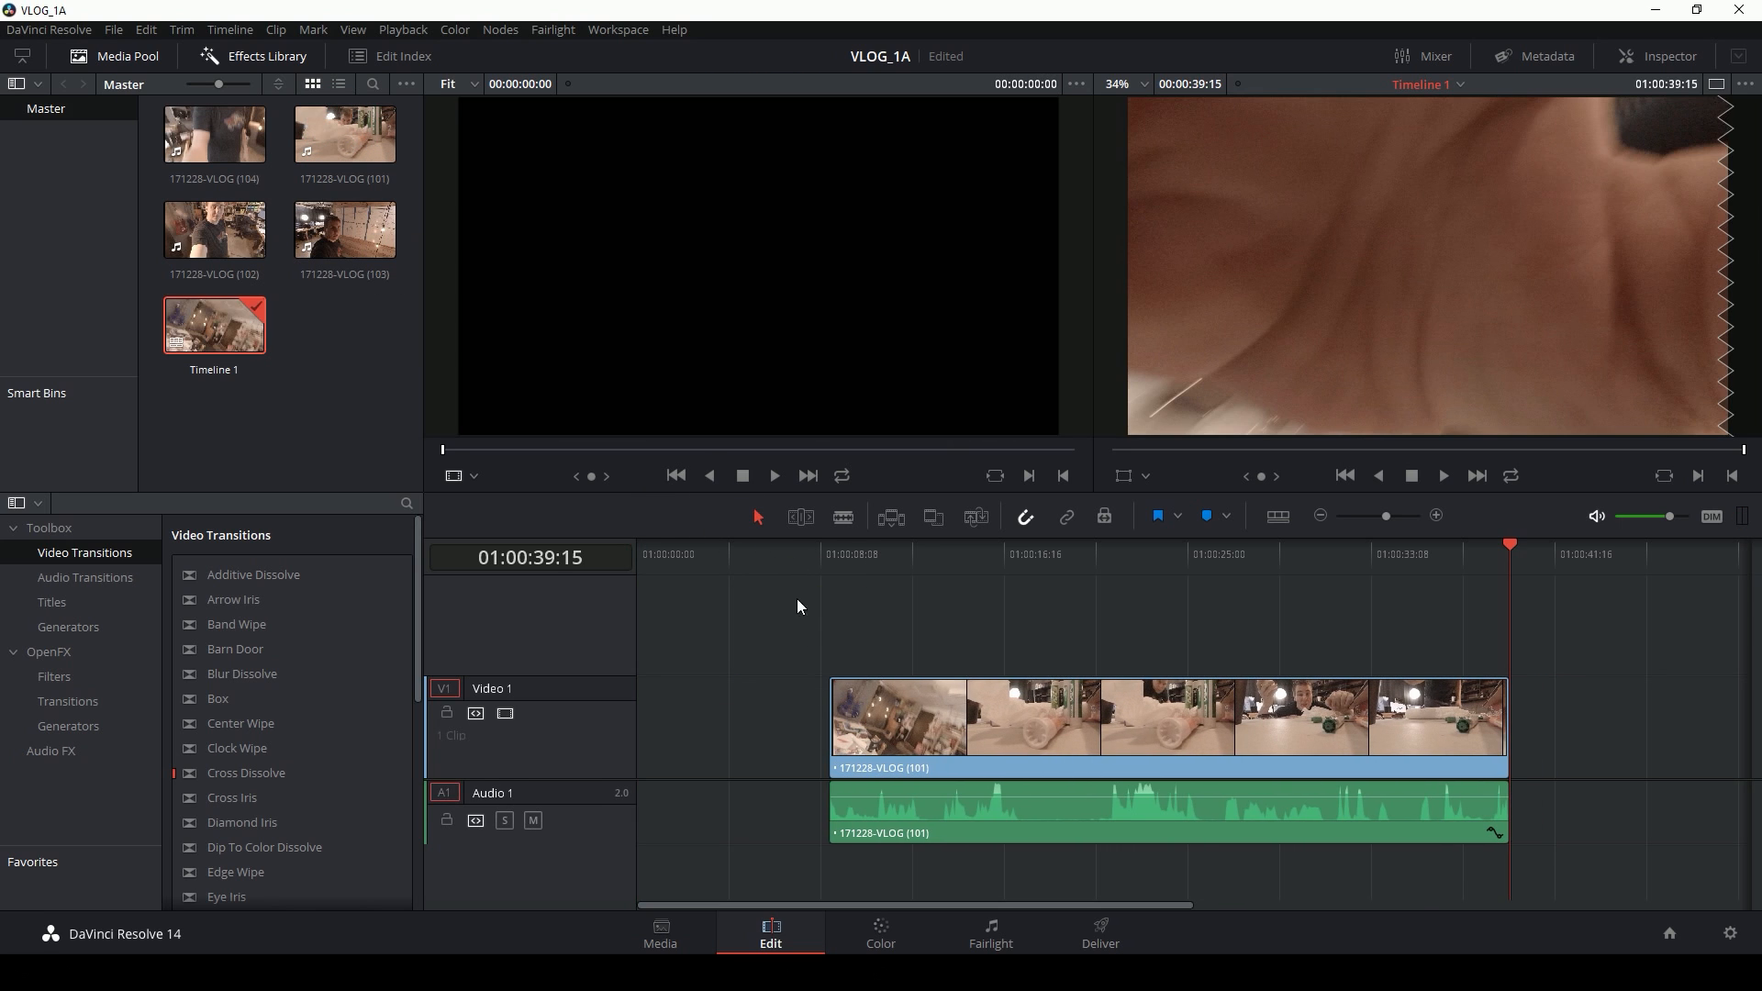
left_click(219, 370)
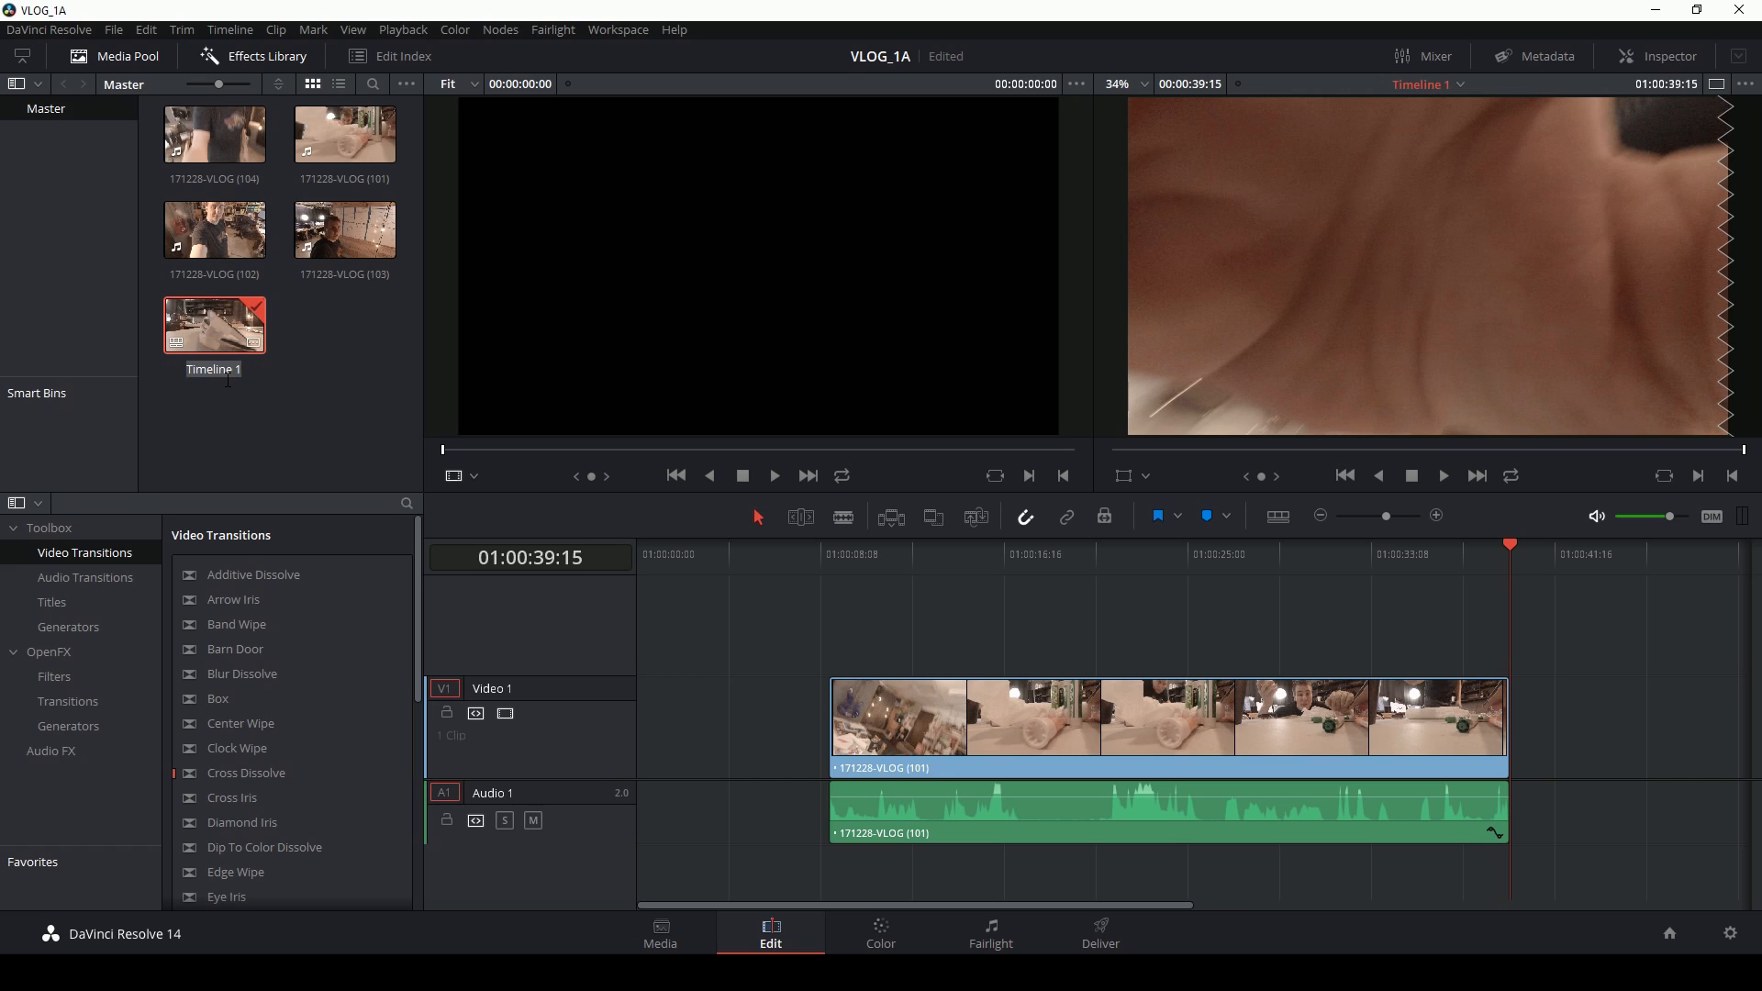
type("EDIT")
key("Return")
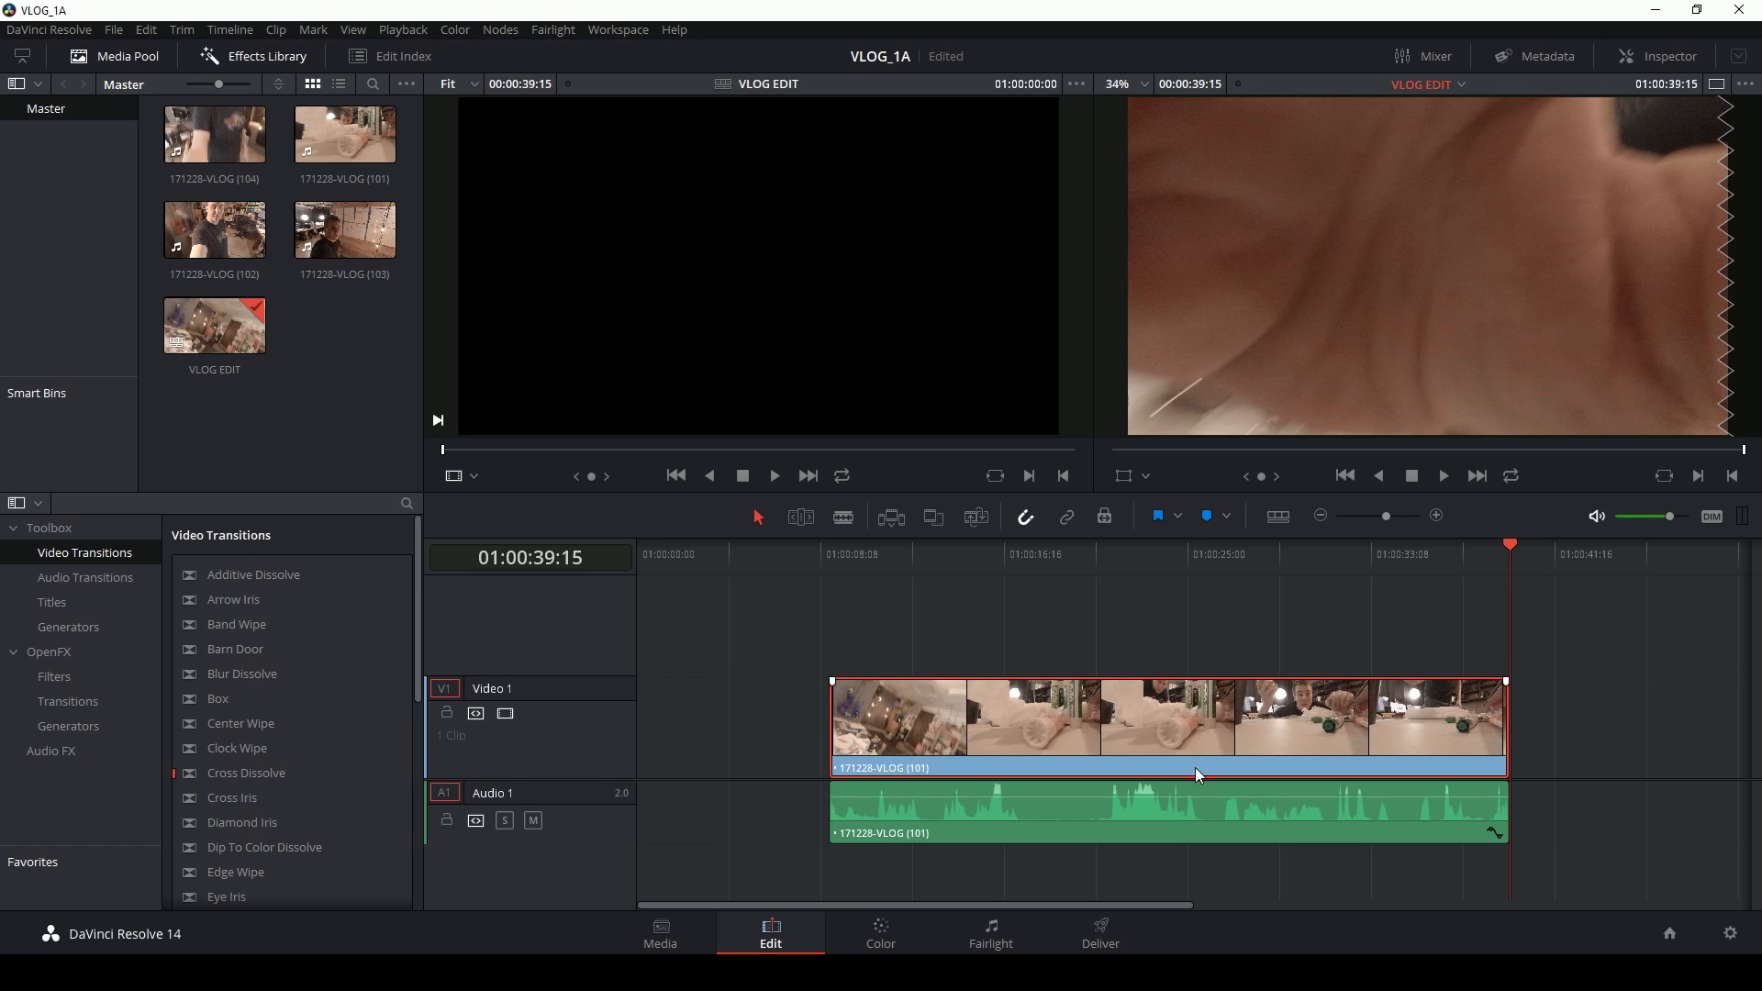
Step: Delete the full 171228-VLOG (101) clip from the VLOG EDIT timeline
left_click_drag(1387, 524, 1374, 524)
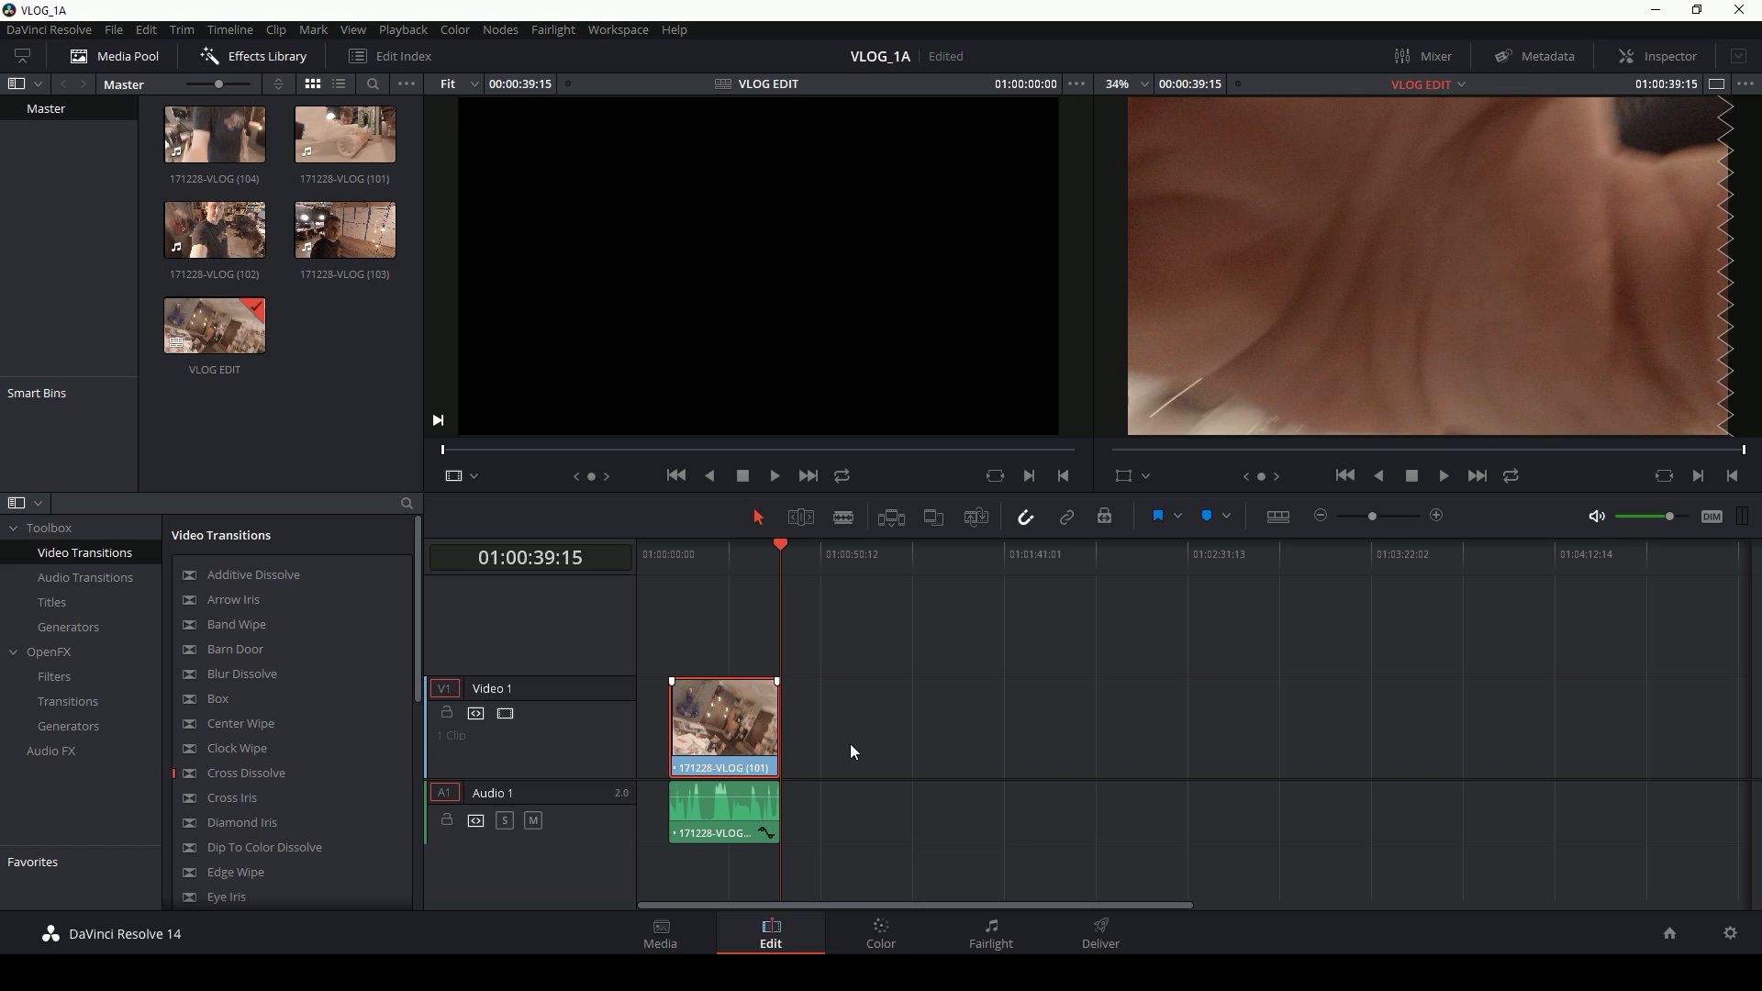
key("Delete")
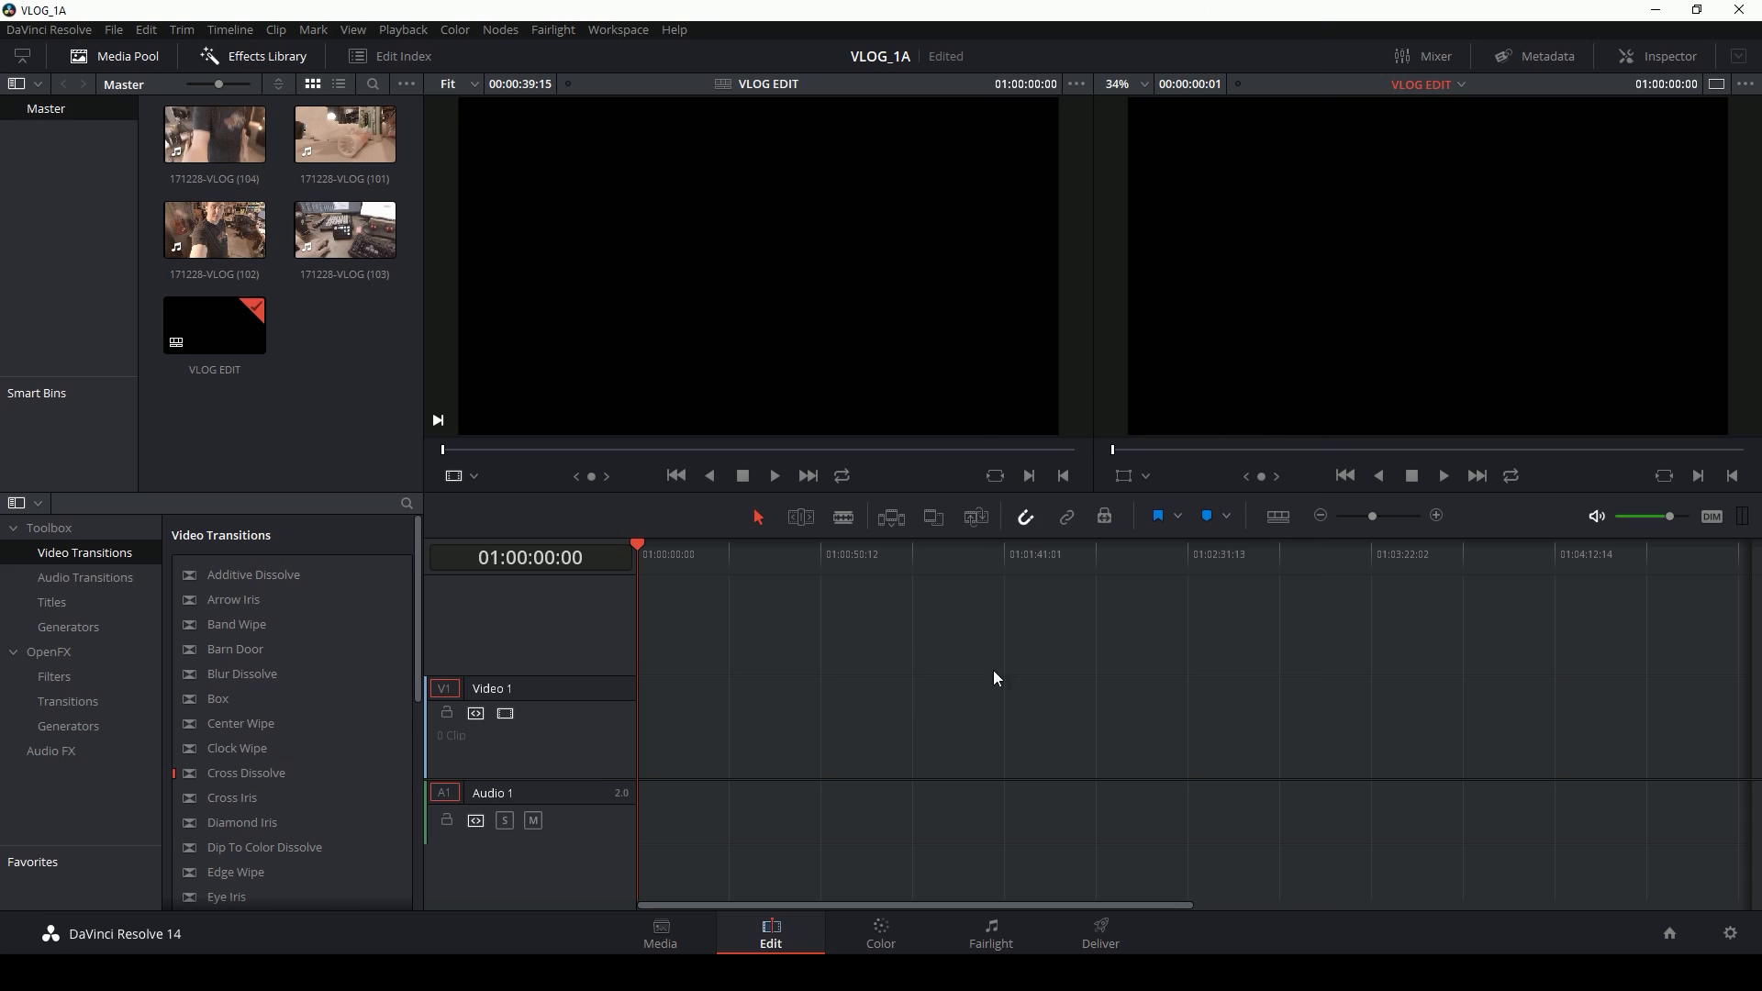
Step: Review clip 171228-VLOG (101) in the source viewer and mark its in point at 16:04:03:08
left_click(367, 147)
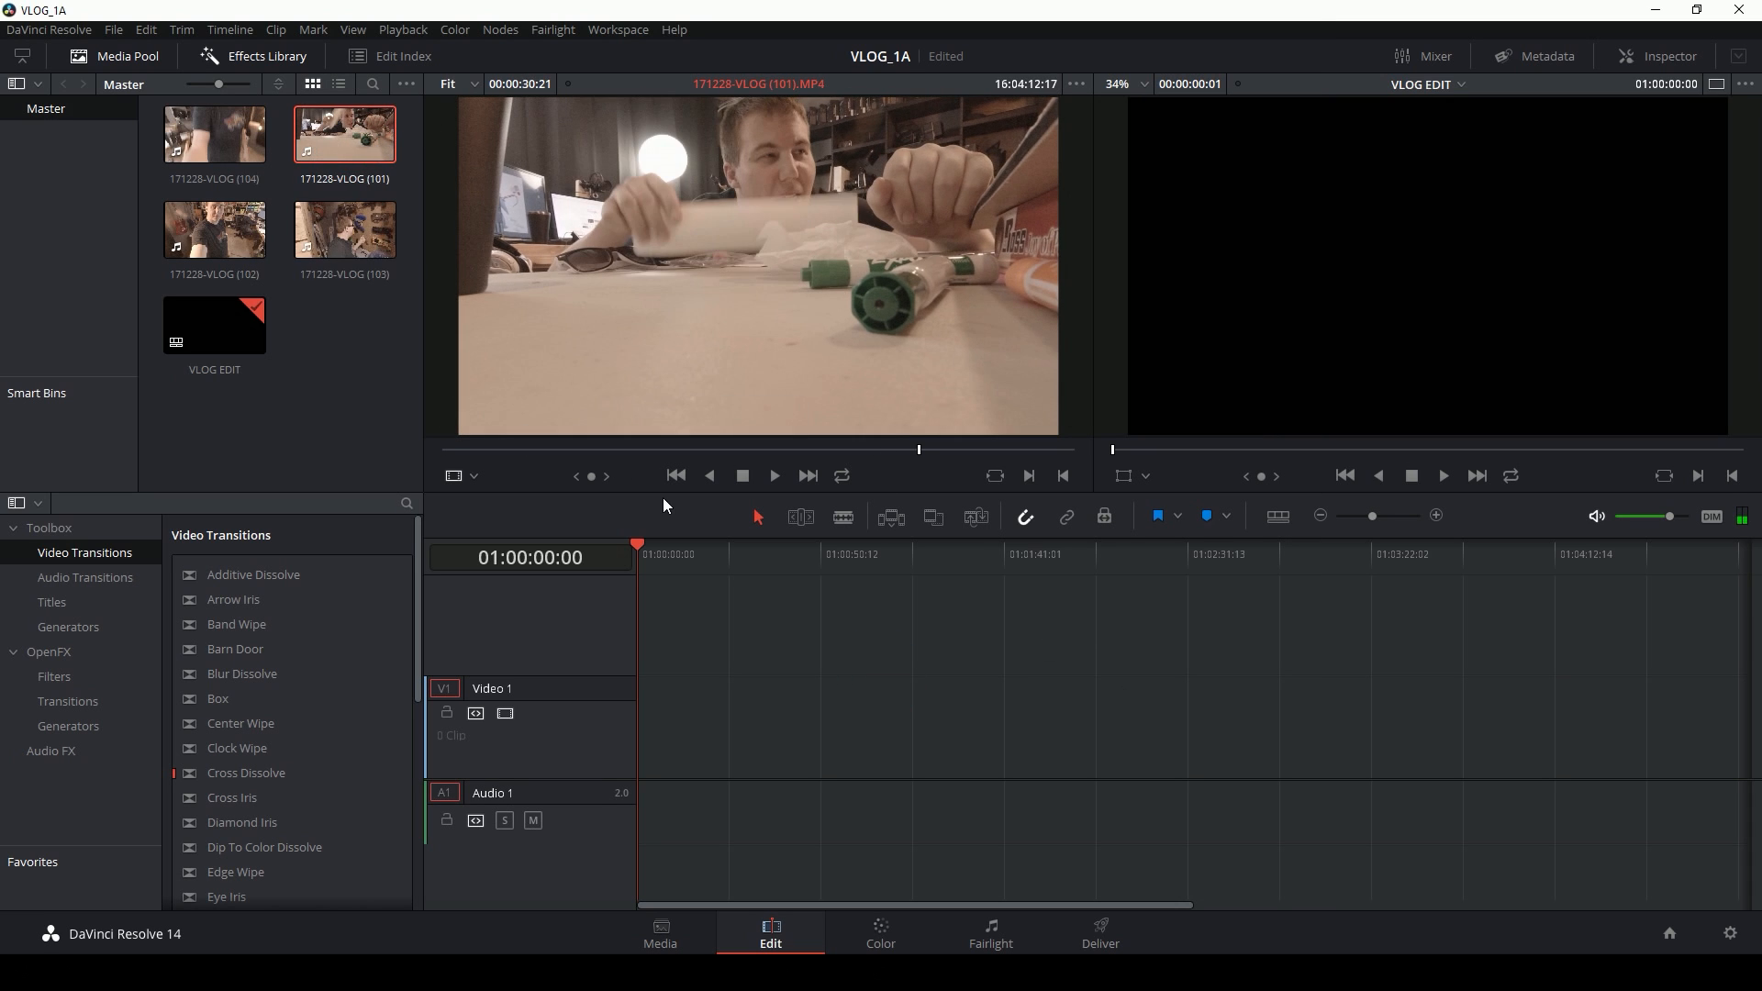
left_click(525, 451)
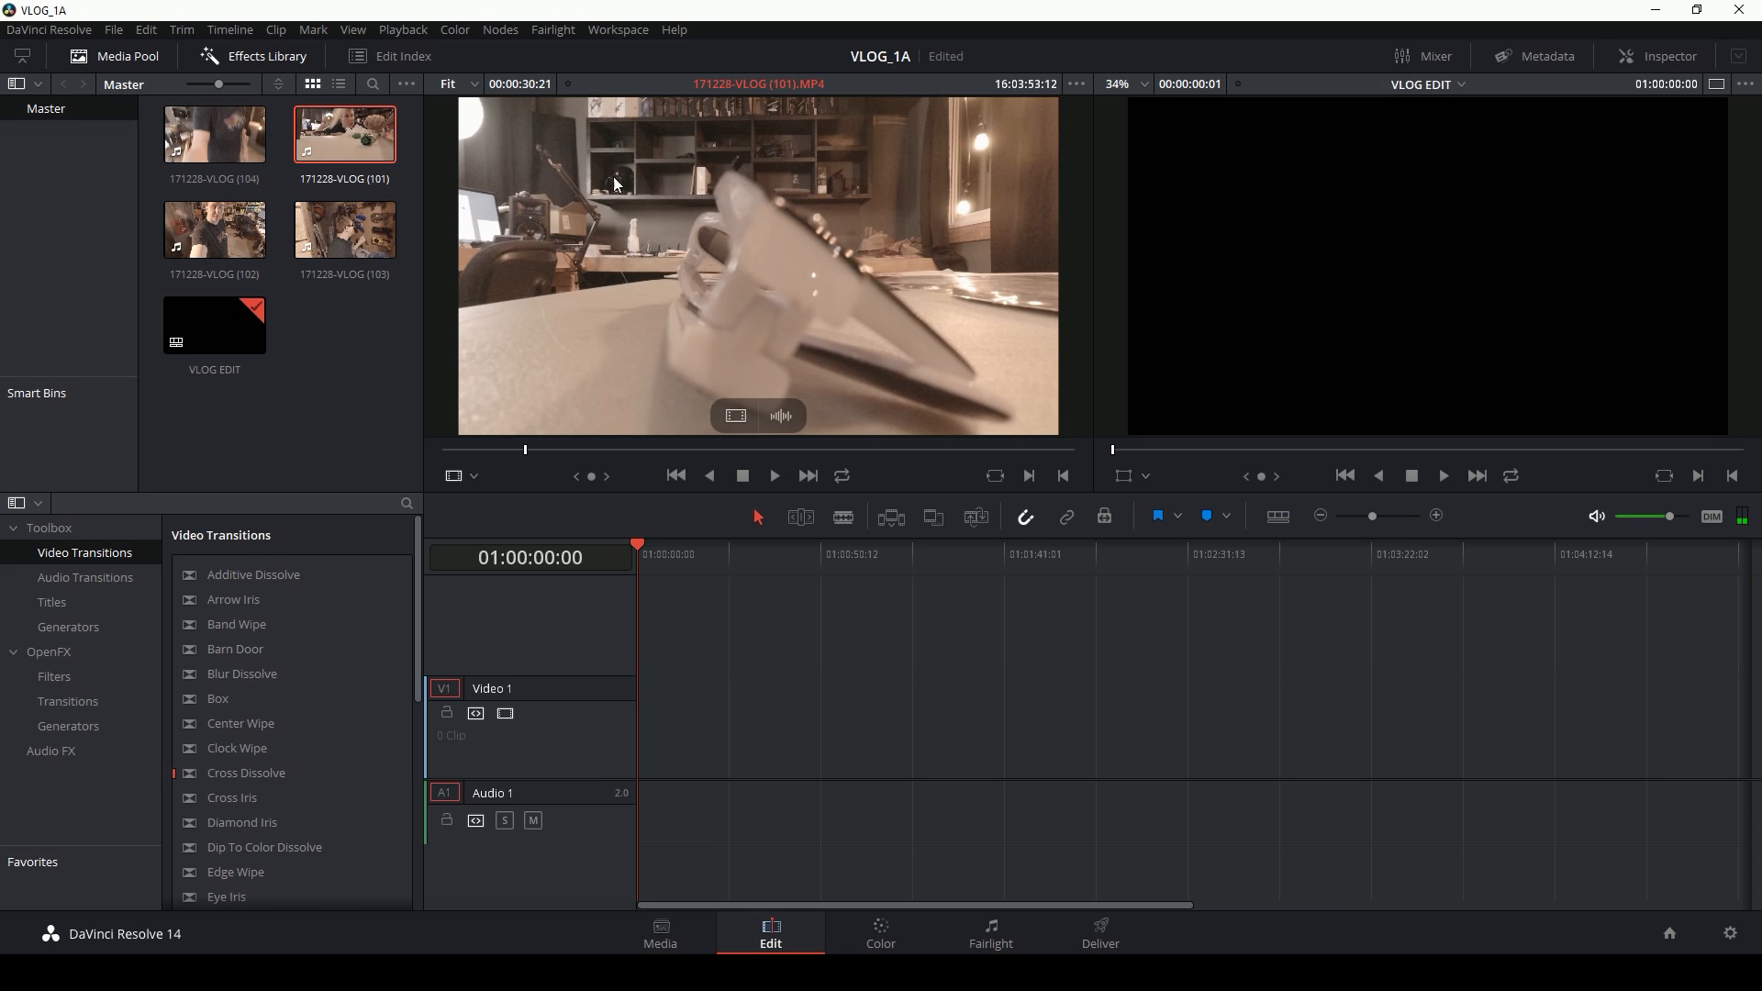
left_click_drag(615, 447, 712, 448)
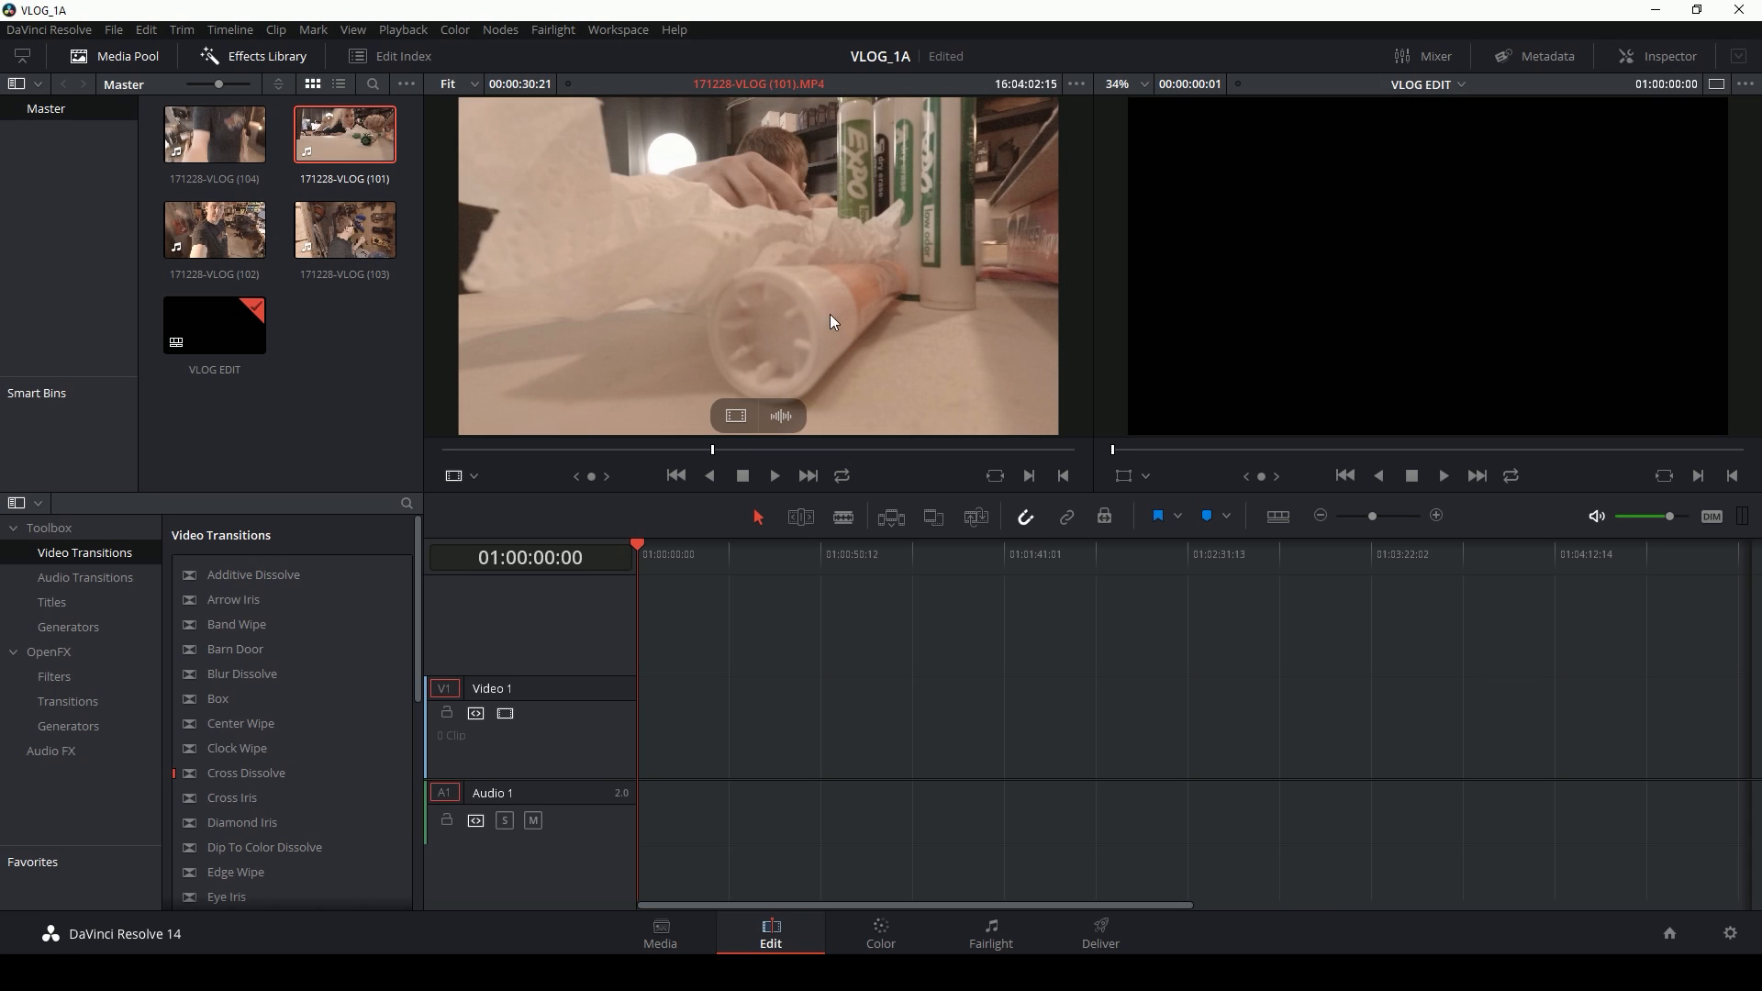
left_click_drag(714, 449, 604, 450)
left_click(776, 477)
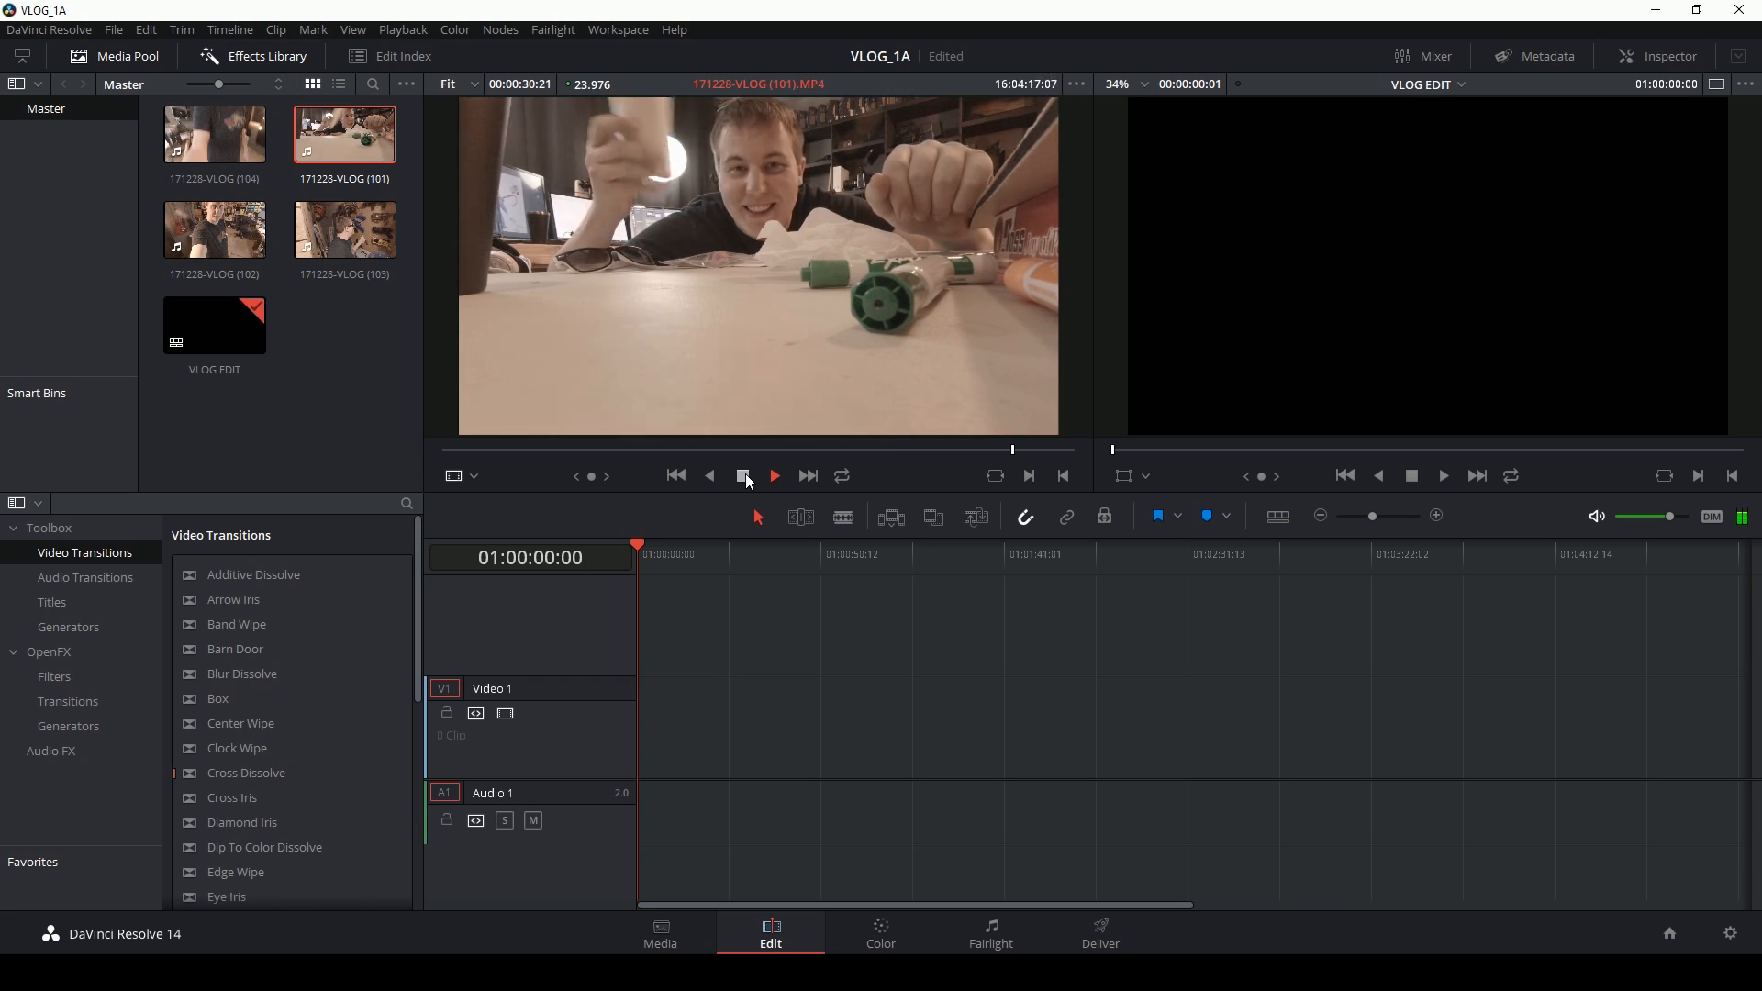
left_click(744, 477)
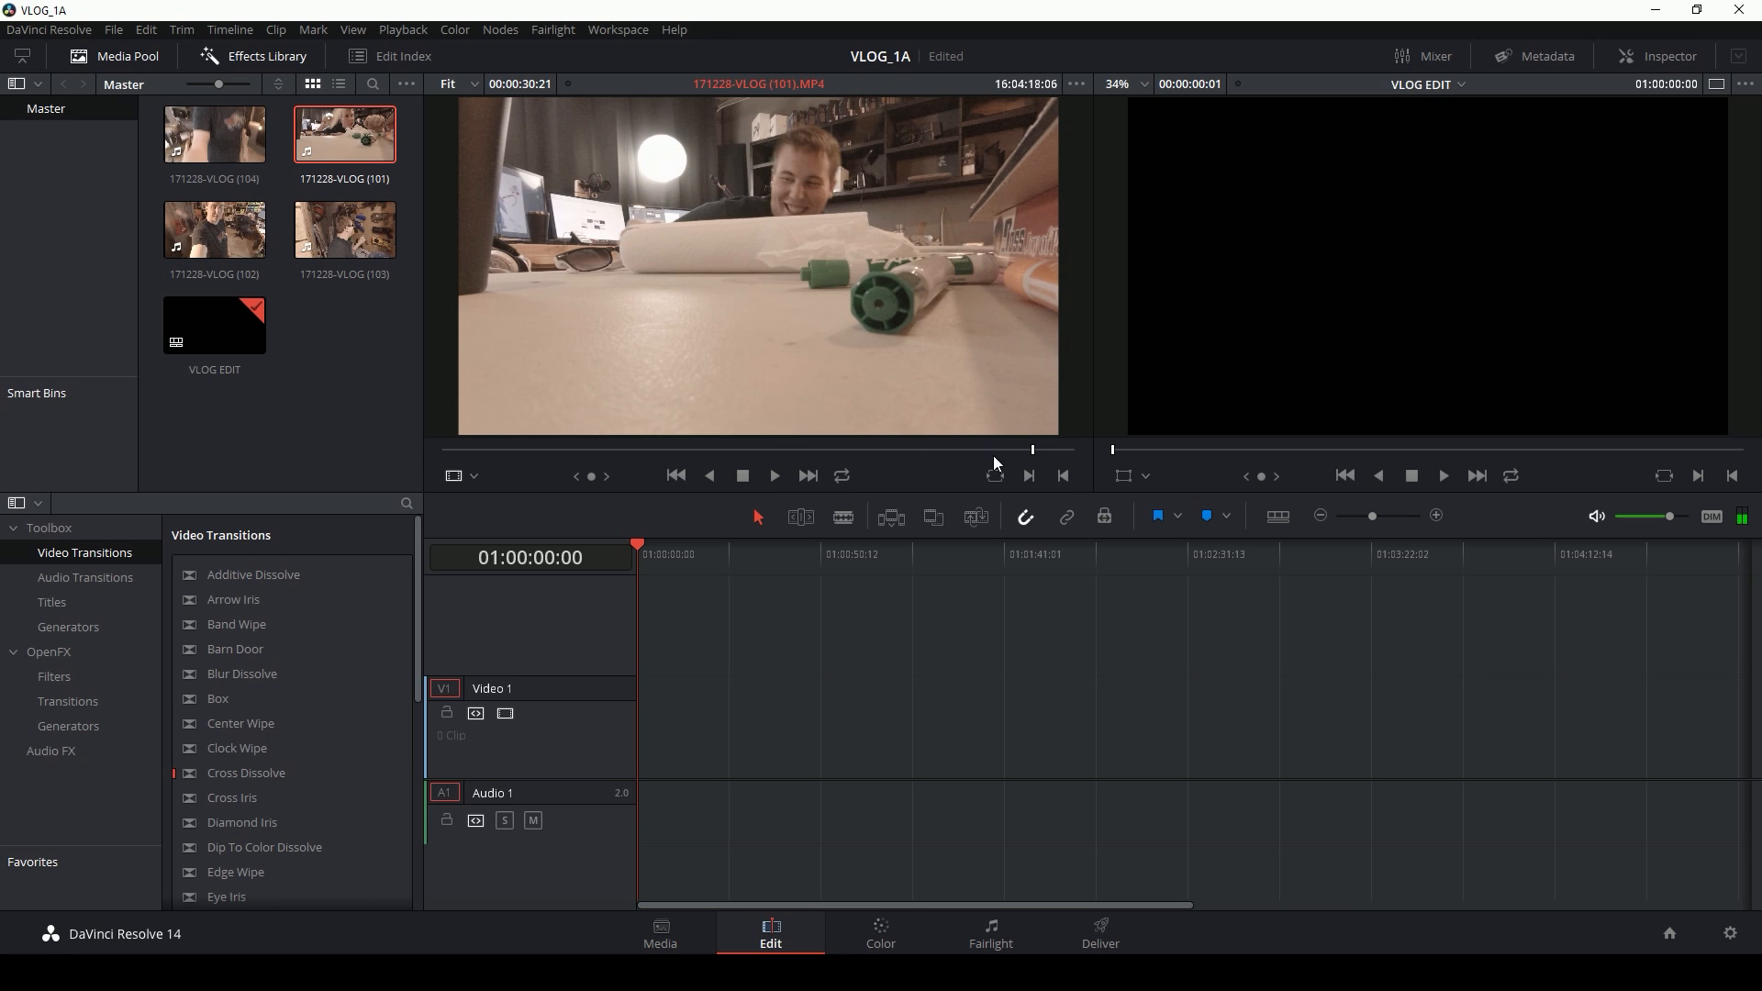
left_click_drag(996, 452, 727, 450)
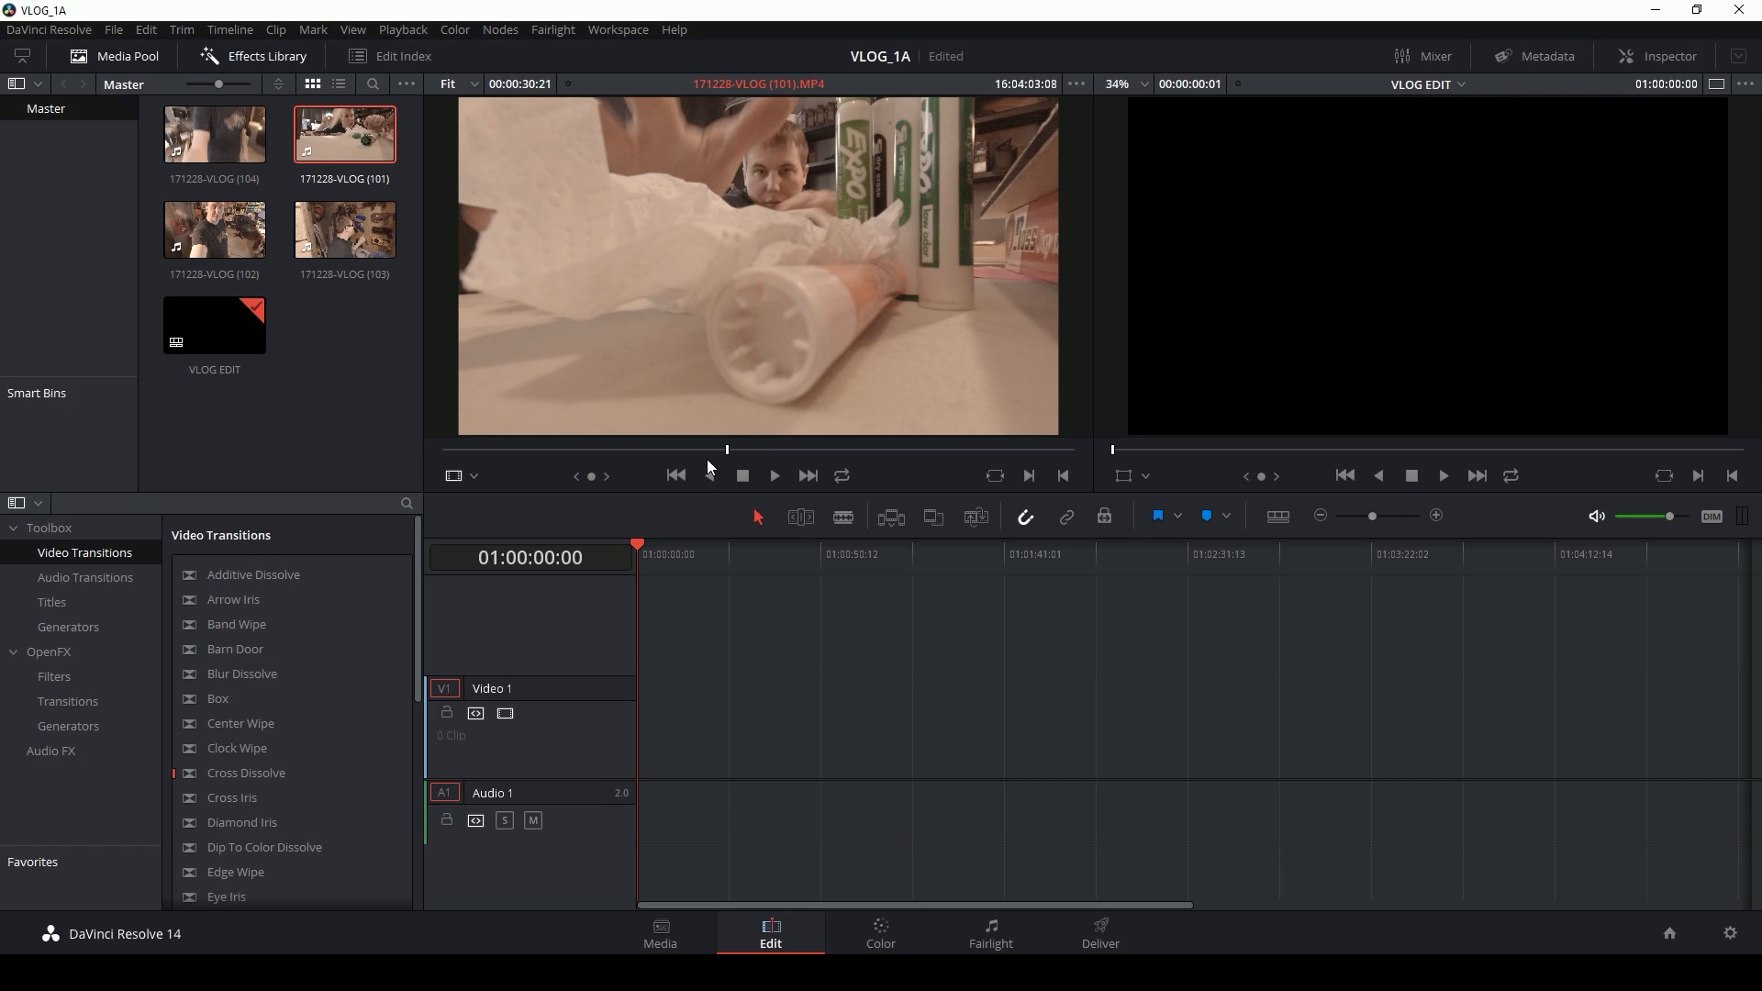
key("i")
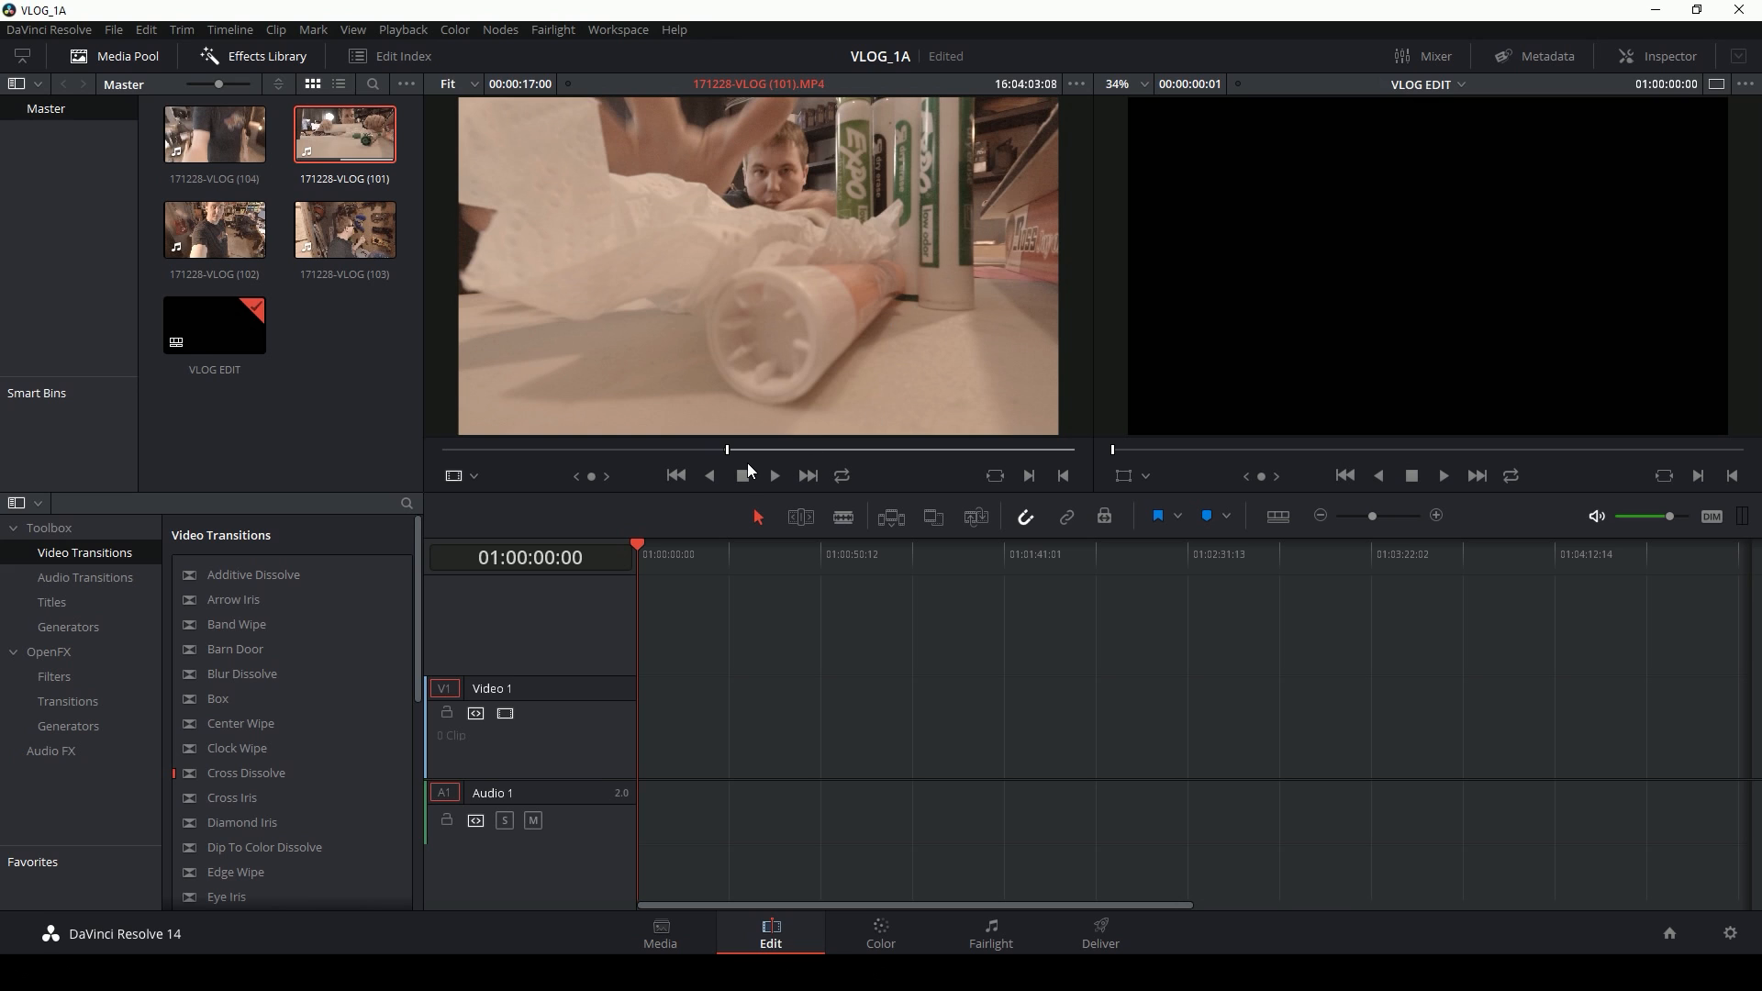
Step: Mark the source clip's out point at 16:04:17:00, then place the marked section on Video 1 and play it back
left_click_drag(748, 450, 1007, 450)
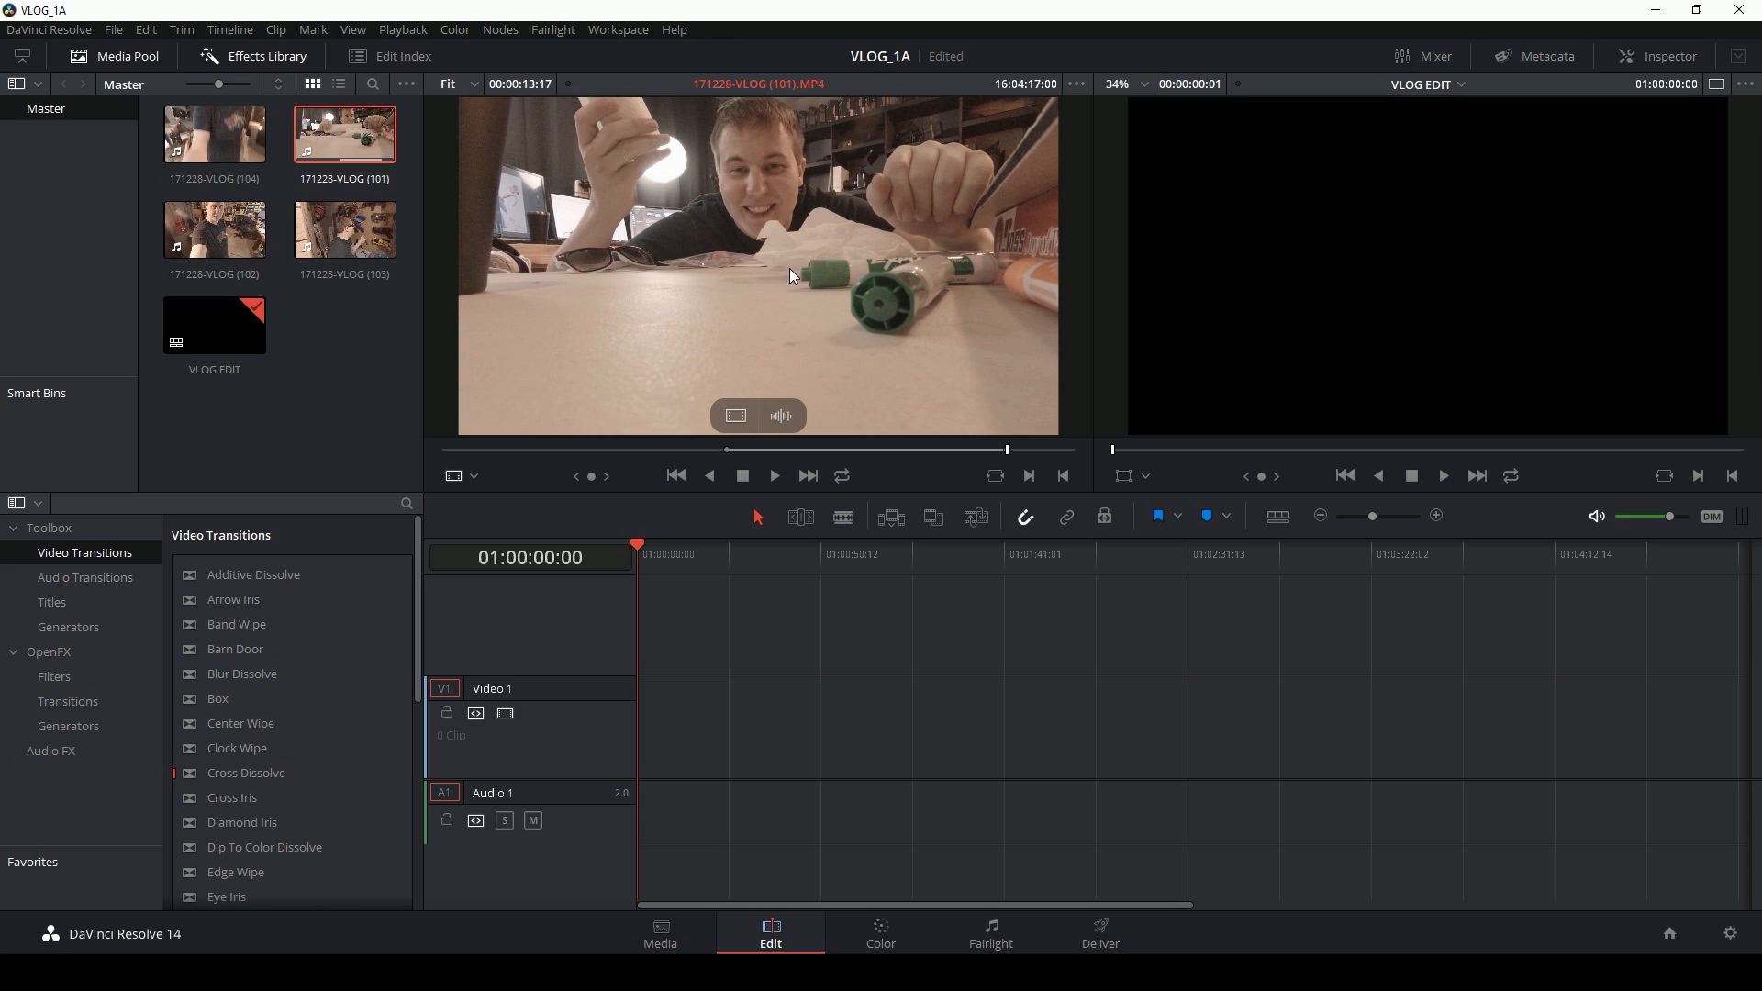
left_click_drag(789, 268, 786, 720)
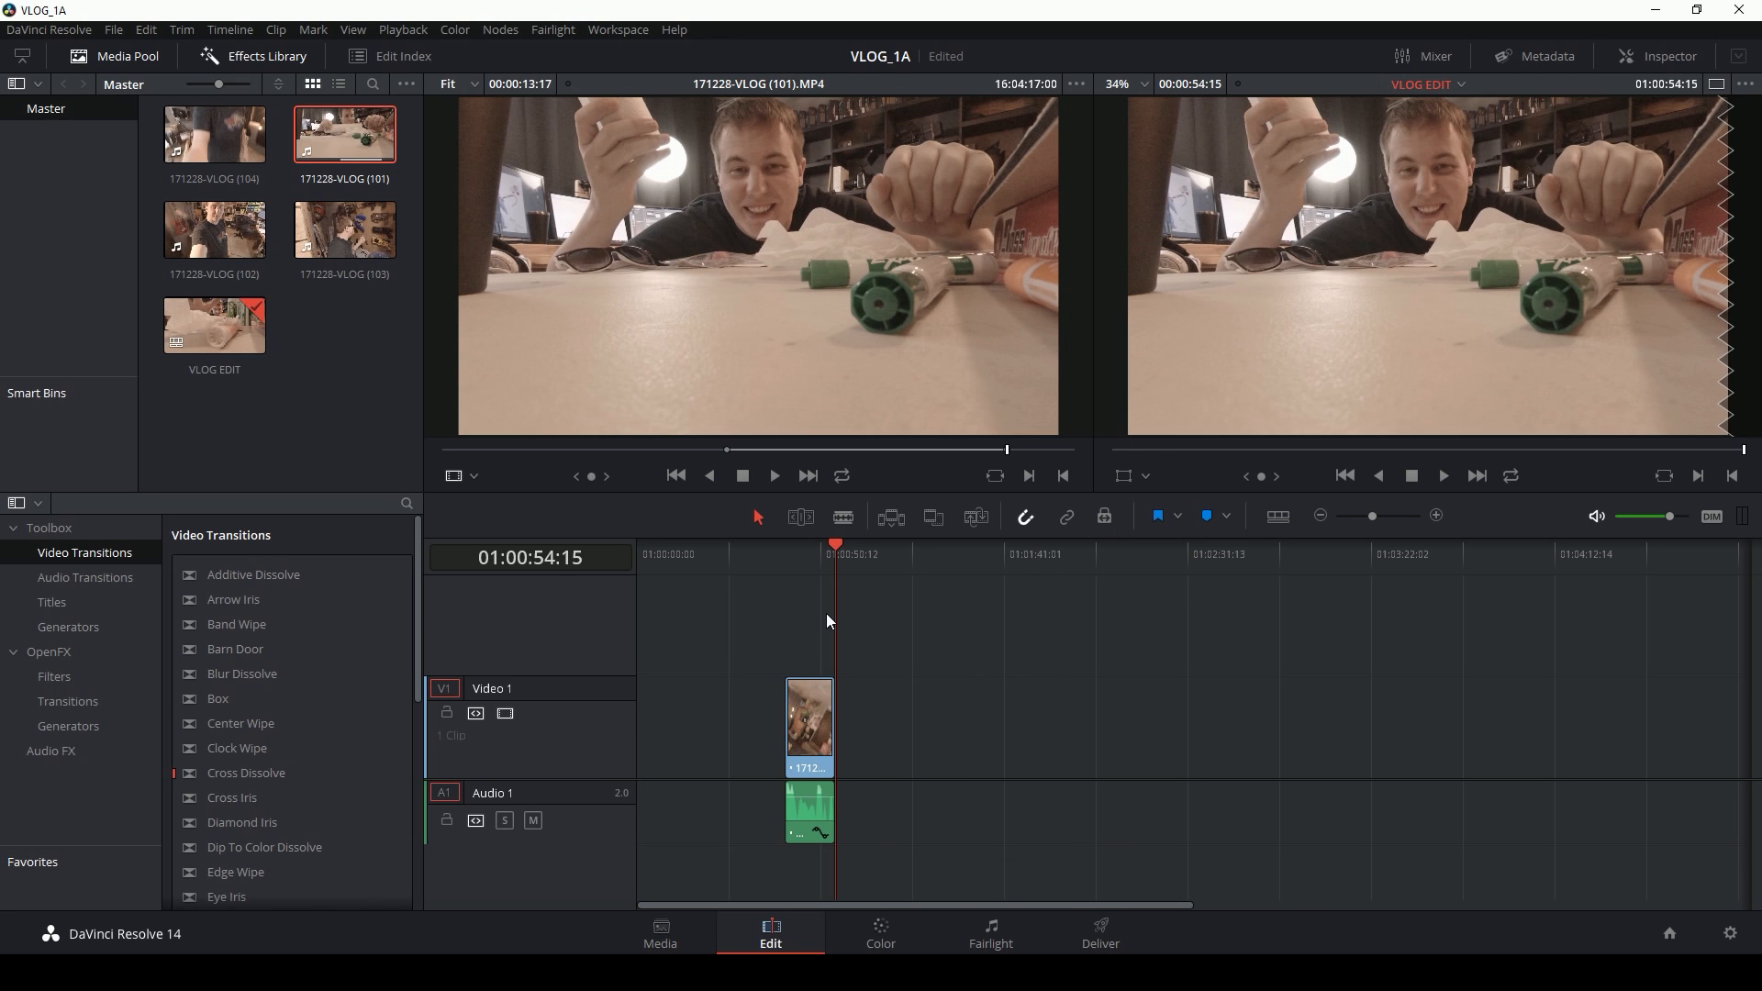
key("Up")
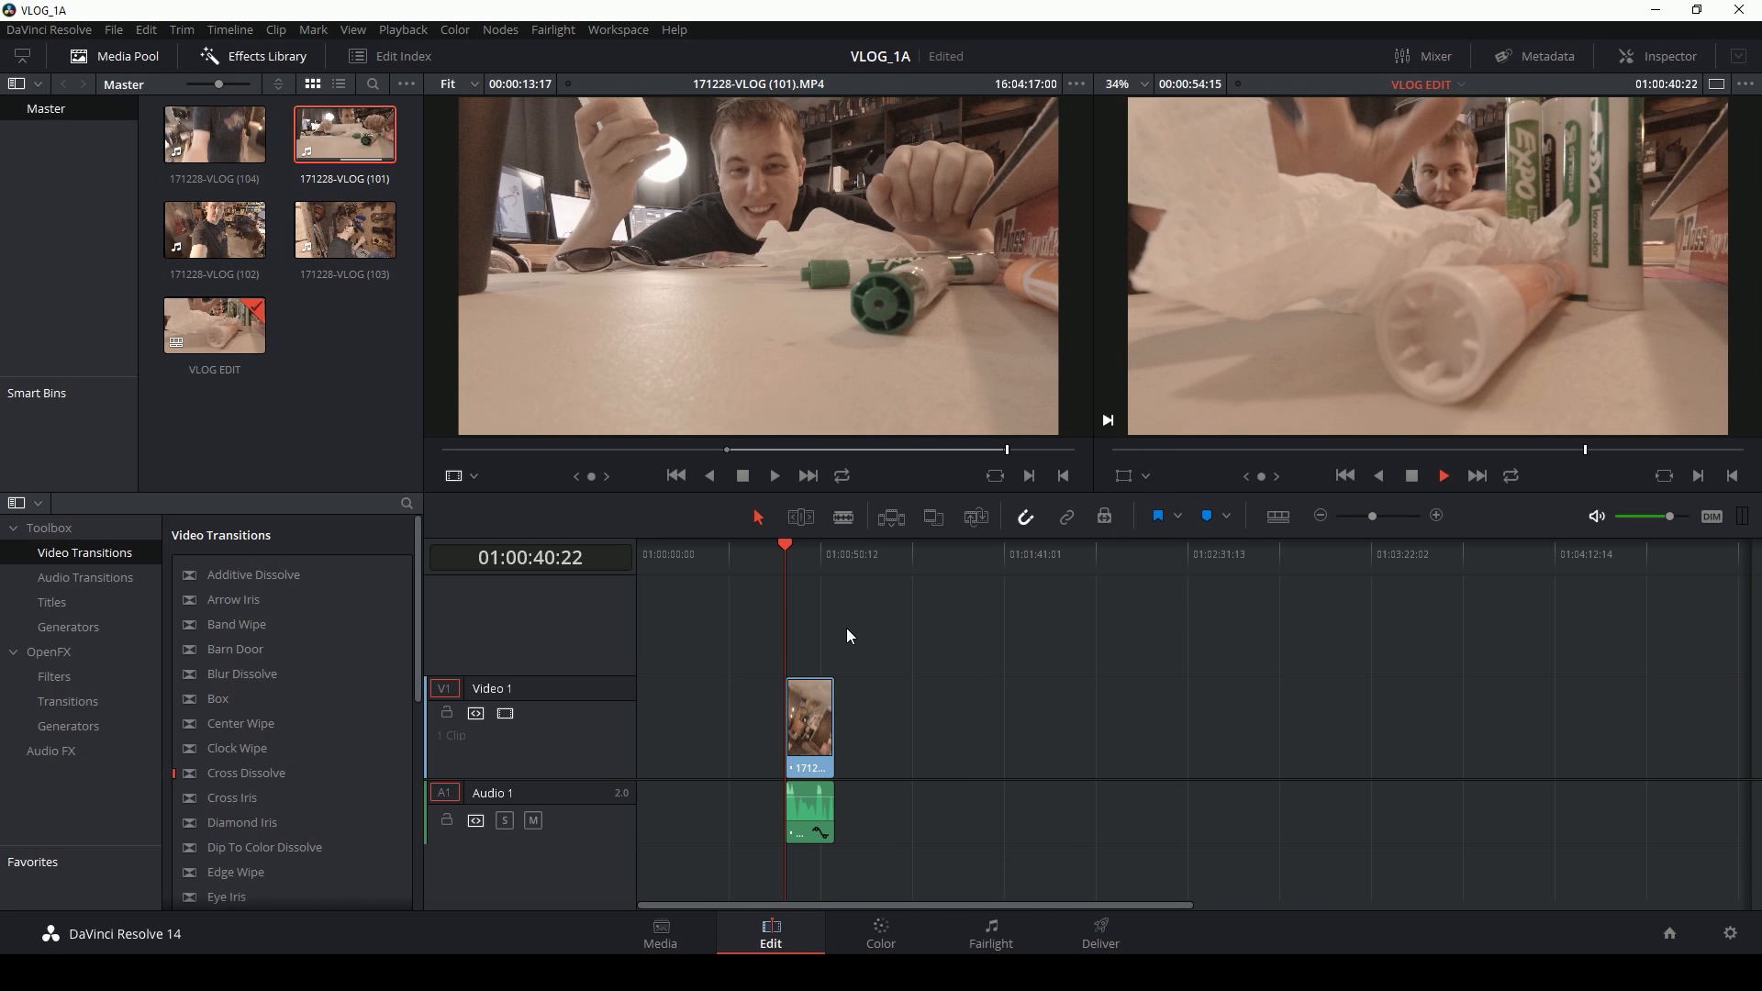
key("space")
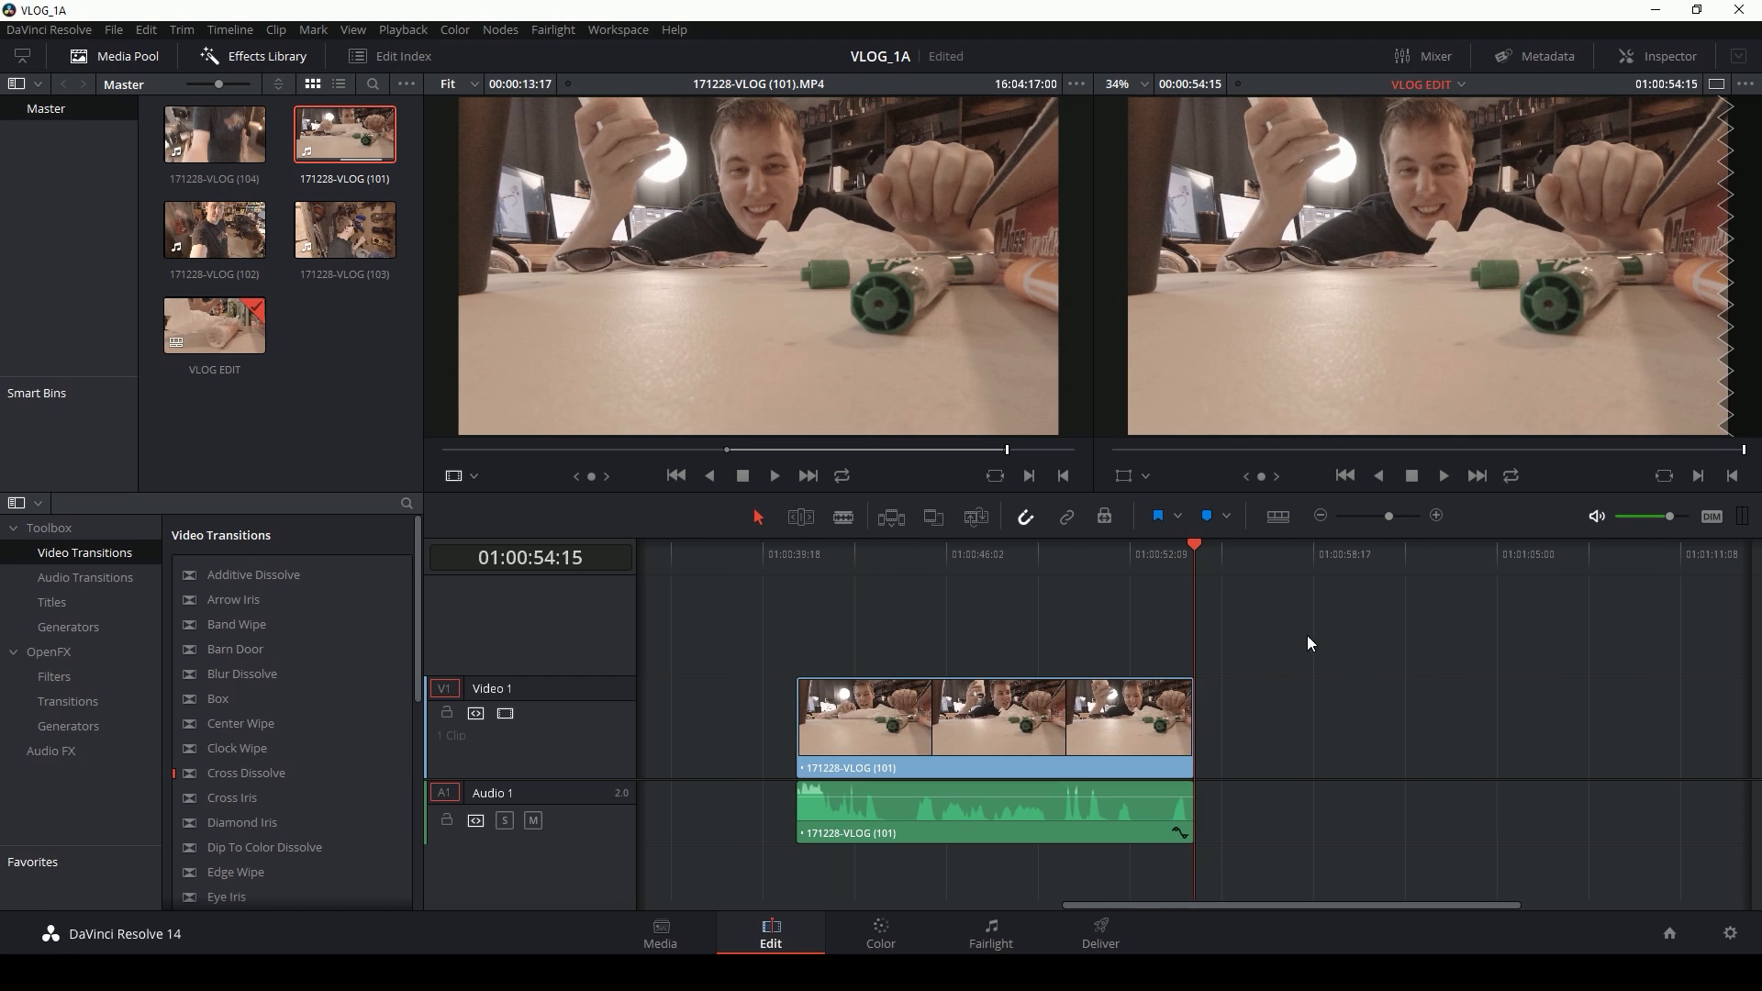
Step: Try to extend only the video part of the timeline clip's end to about 01:00:56:02
left_click_drag(1307, 635, 950, 868)
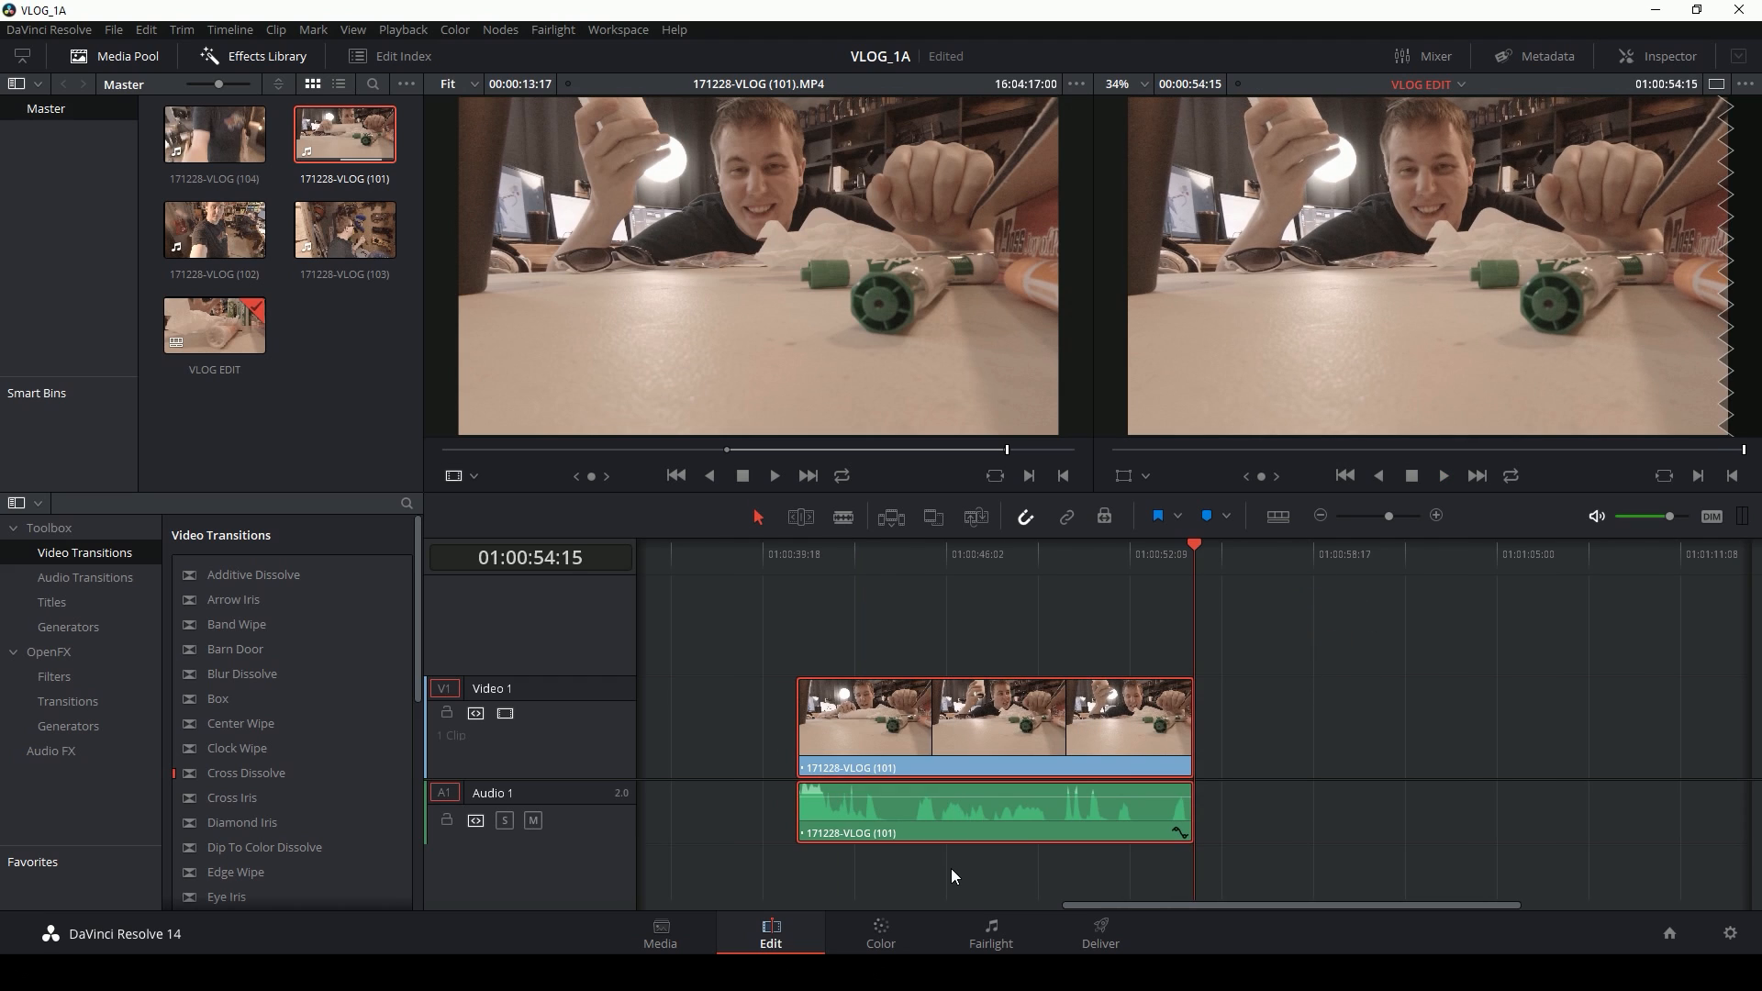
left_click_drag(1185, 742, 1229, 747)
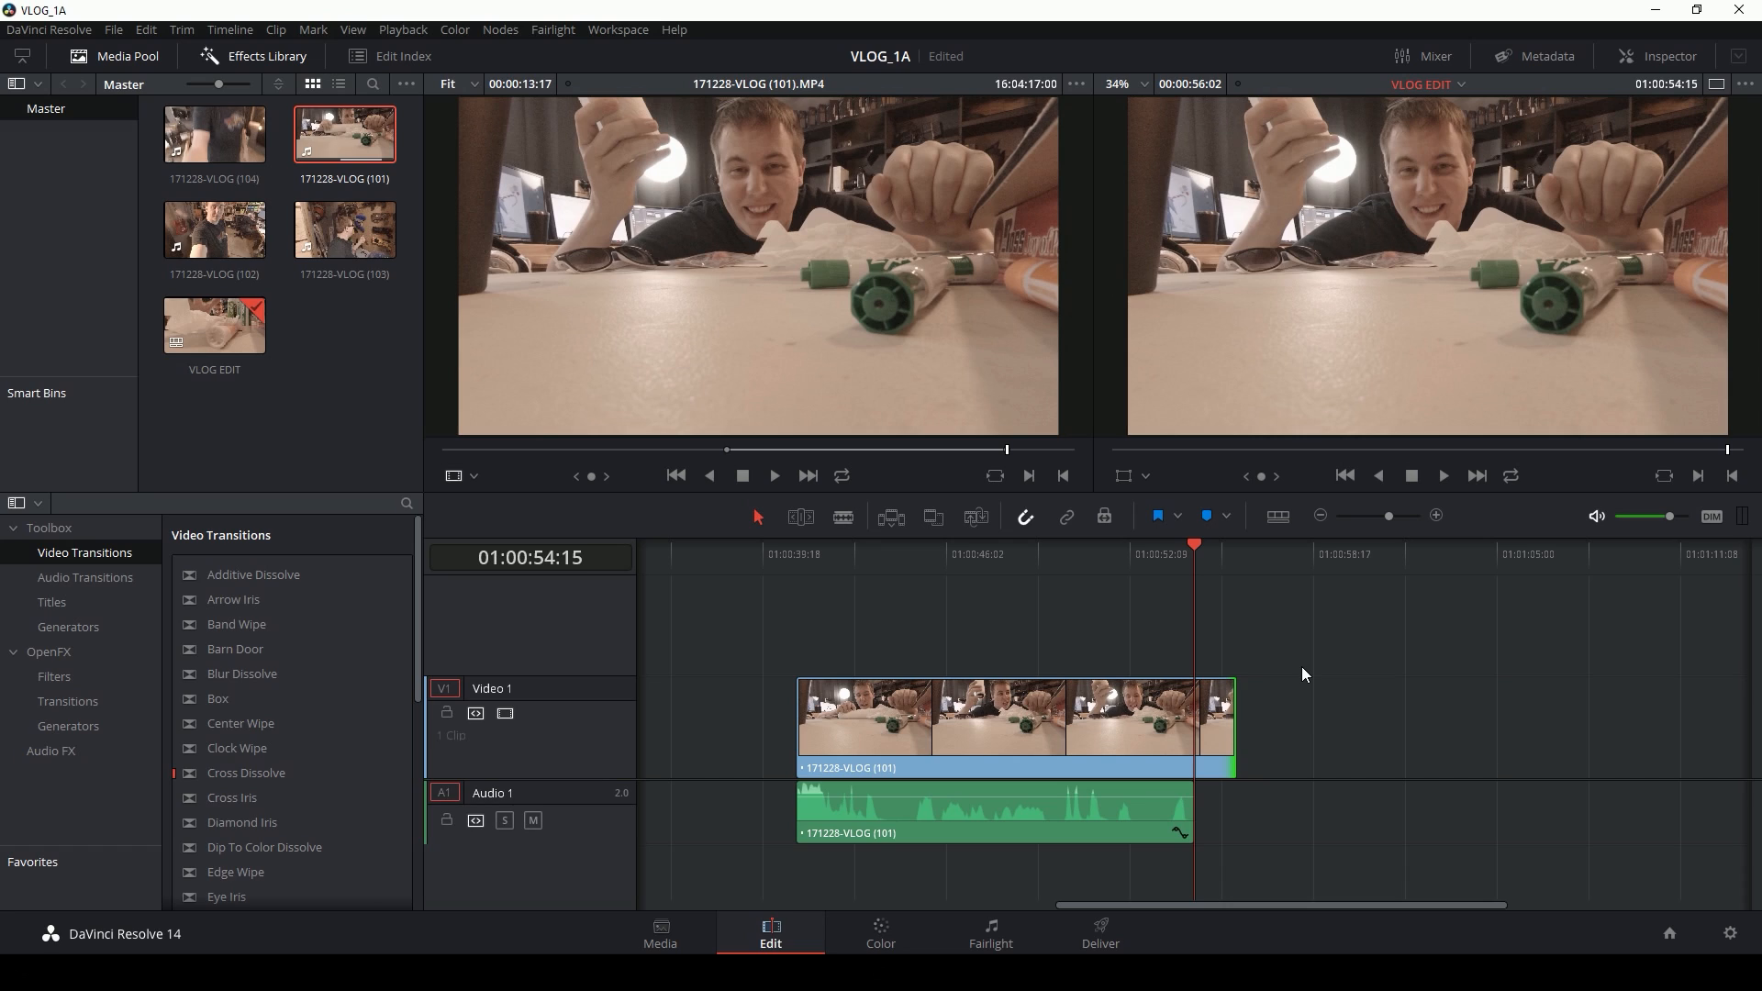
Step: Enable linked selection and trim the end of the clip's video and audio together to about 01:00:54:21
key("shift+]")
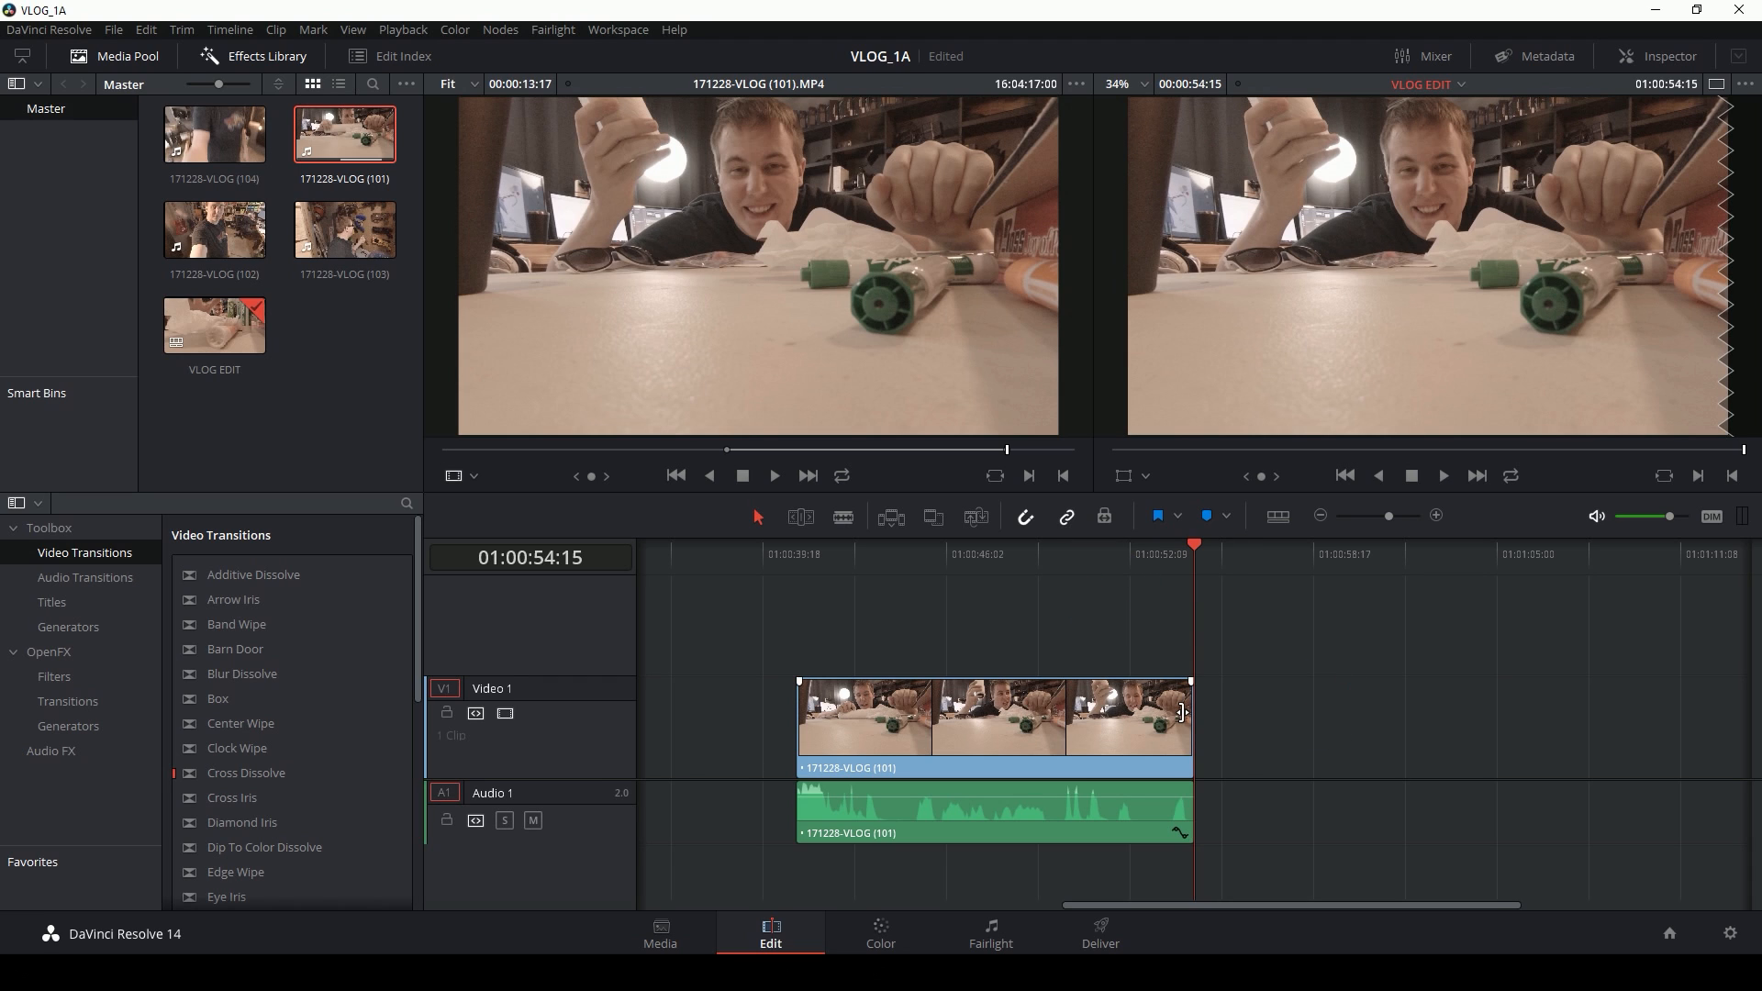
left_click_drag(1185, 714, 1266, 714)
left_click_drag(1267, 714, 1187, 714)
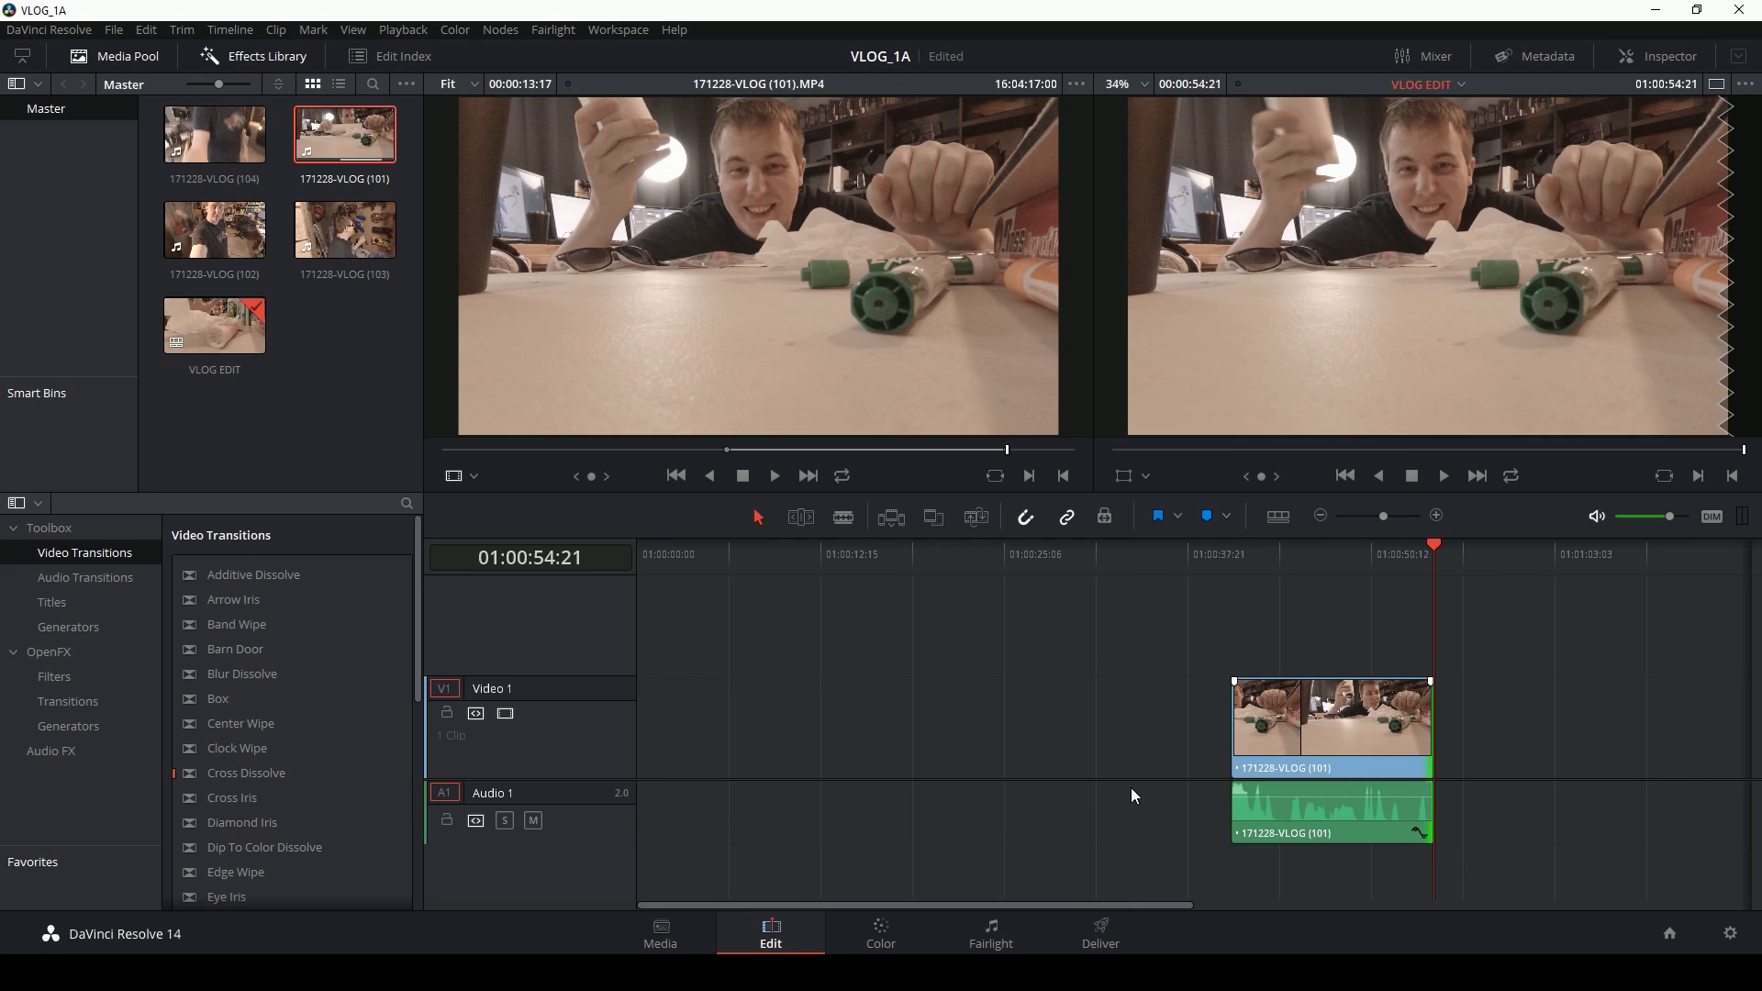
Step: Place the whole clip 171228-VLOG (102) after the first clip, starting at about 01:01:06:19, and move the playhead to its start
left_click(1318, 516)
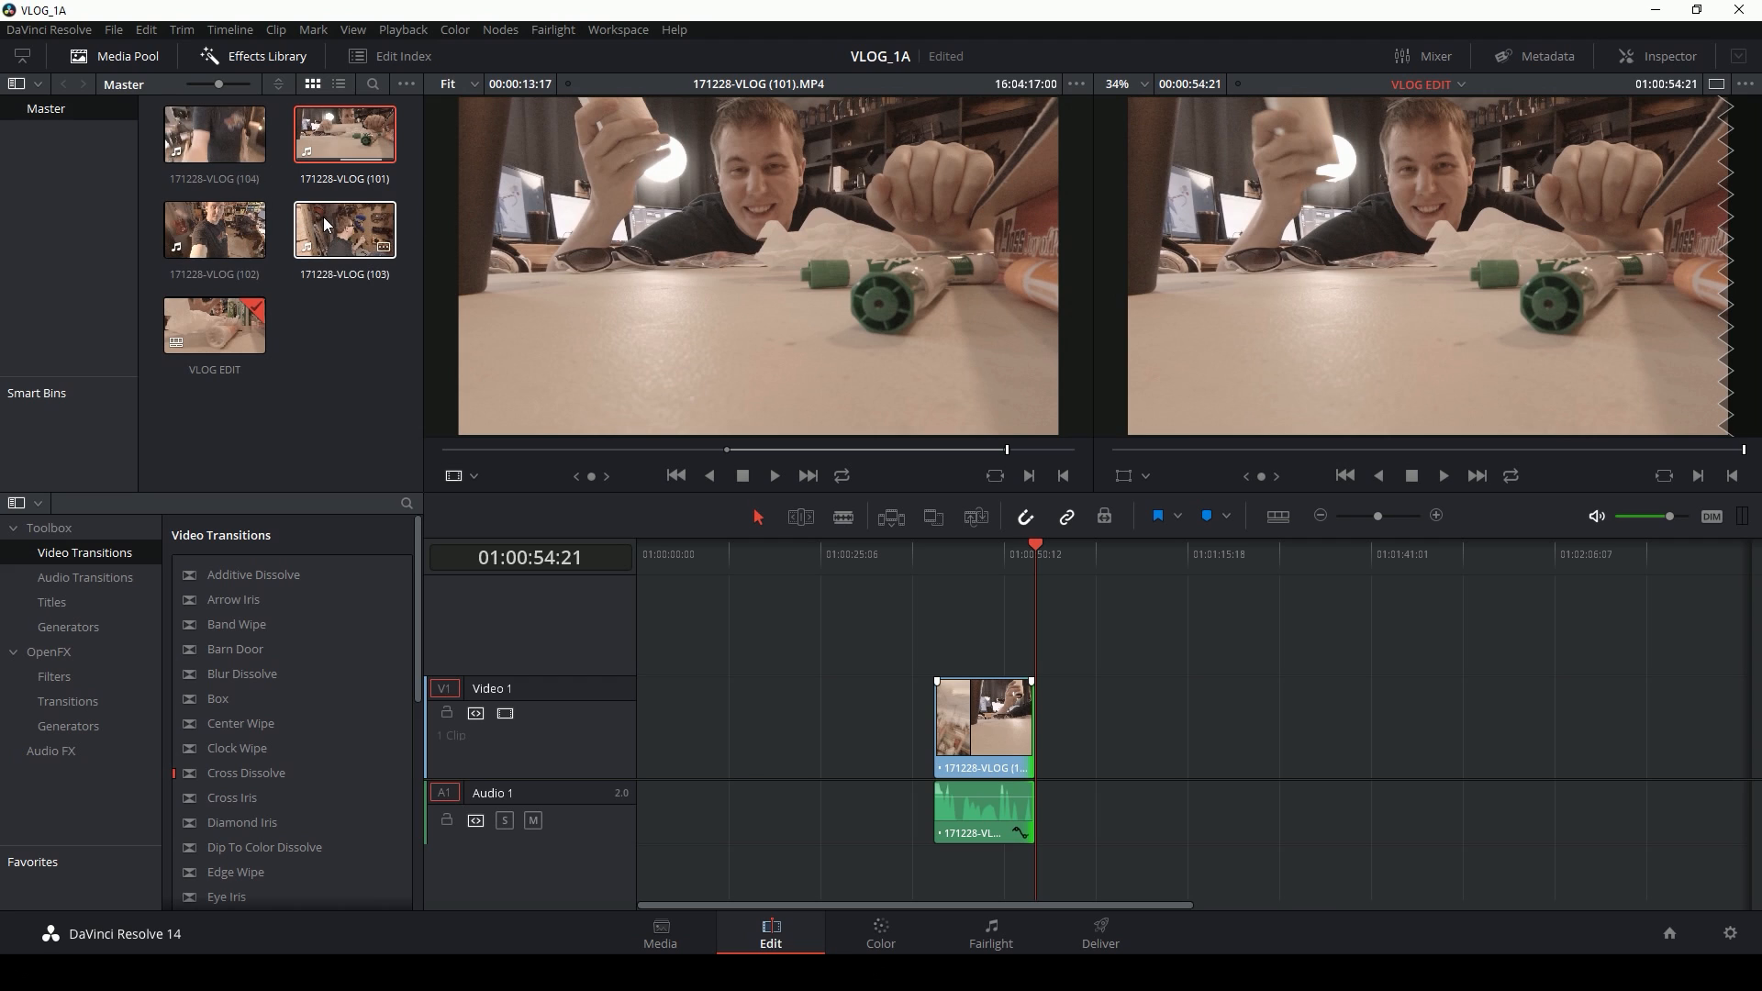
left_click(250, 243)
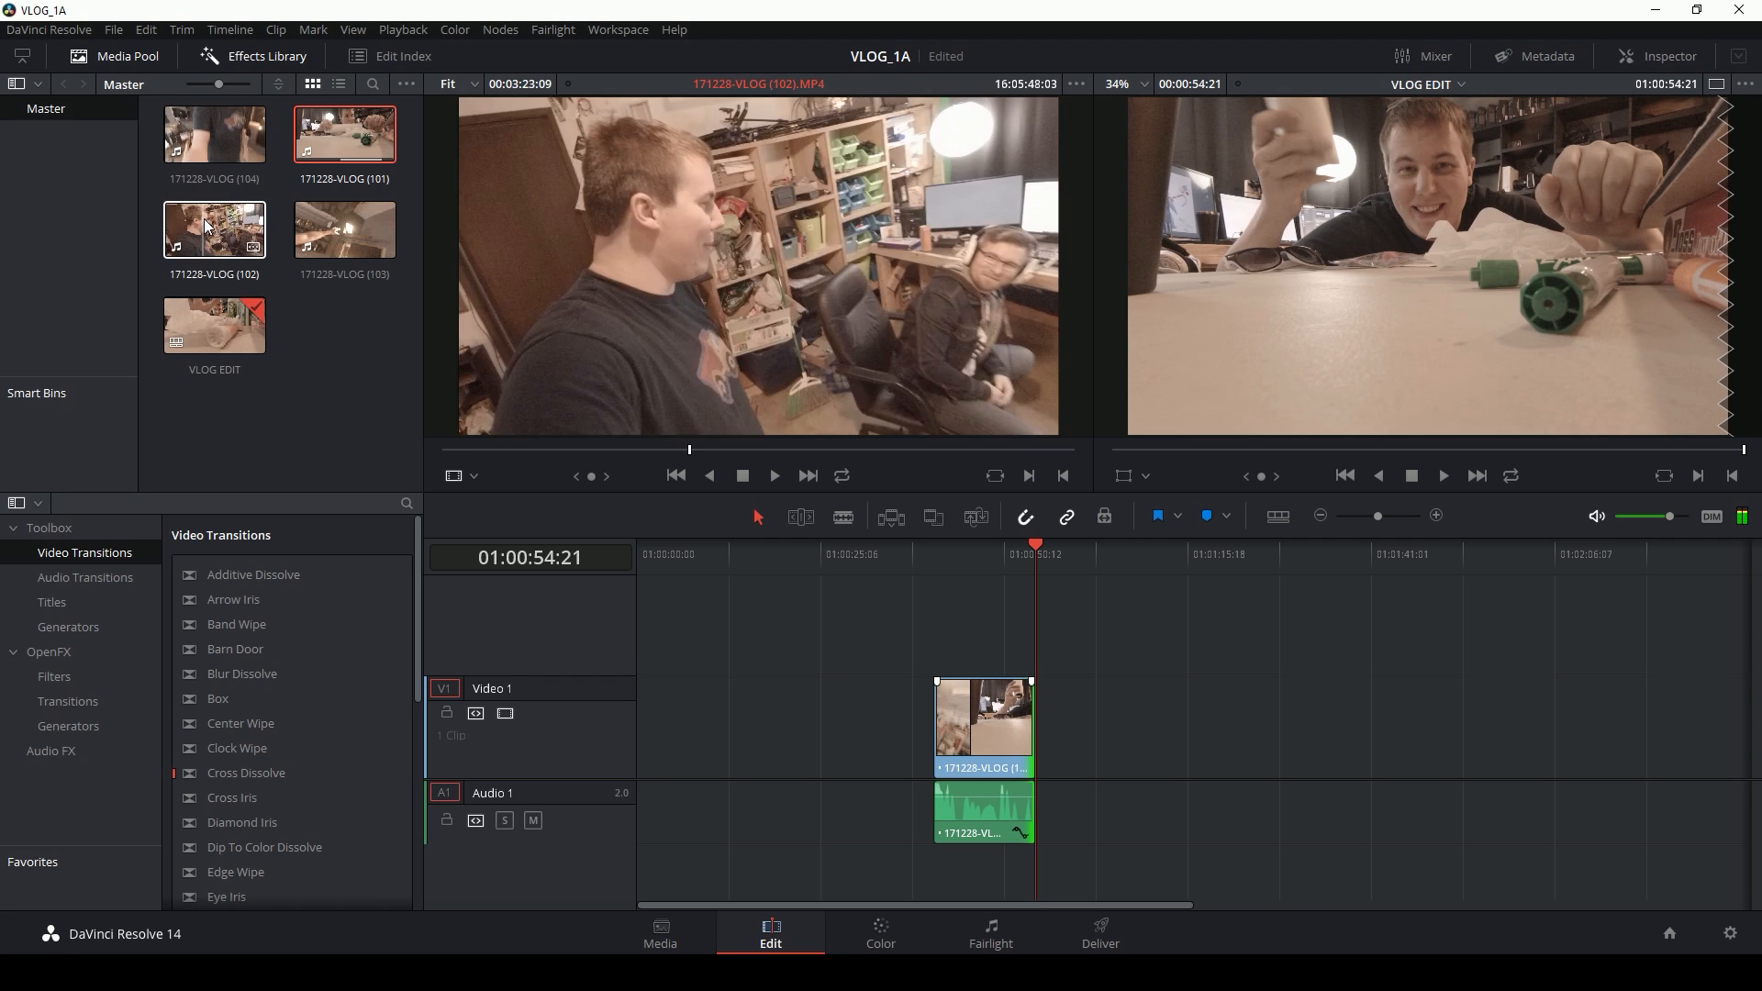
left_click(240, 237)
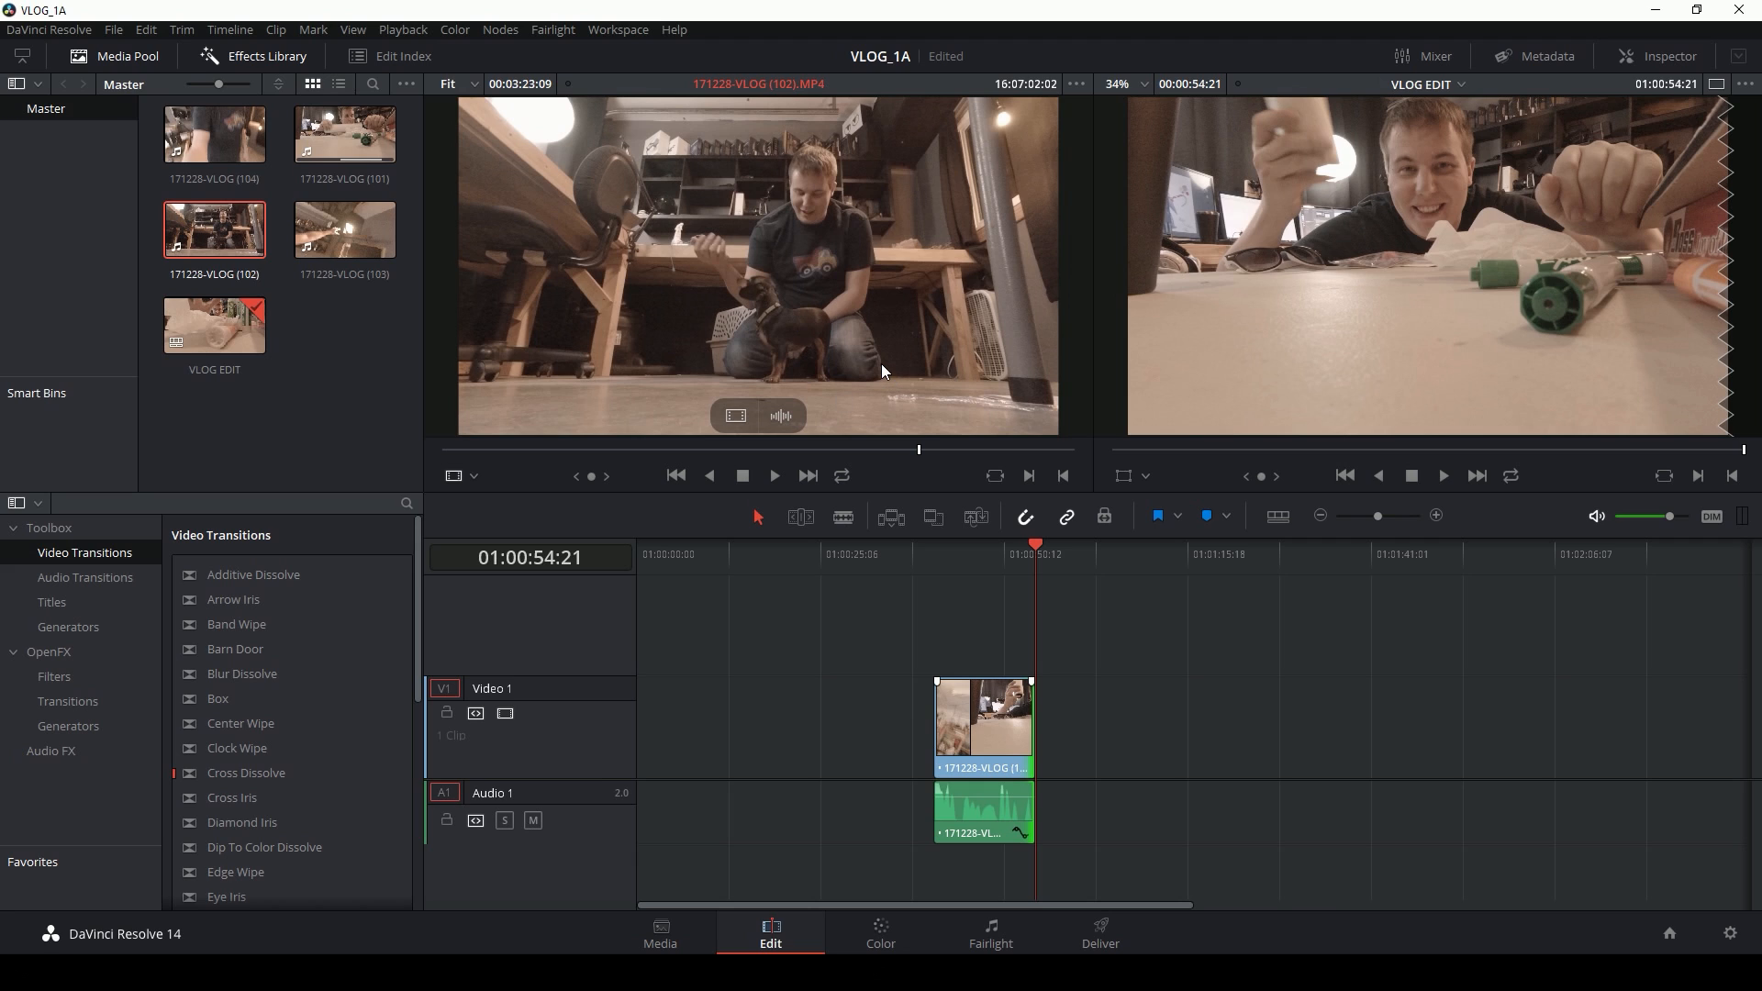
left_click_drag(250, 240, 1124, 746)
left_click(1324, 514)
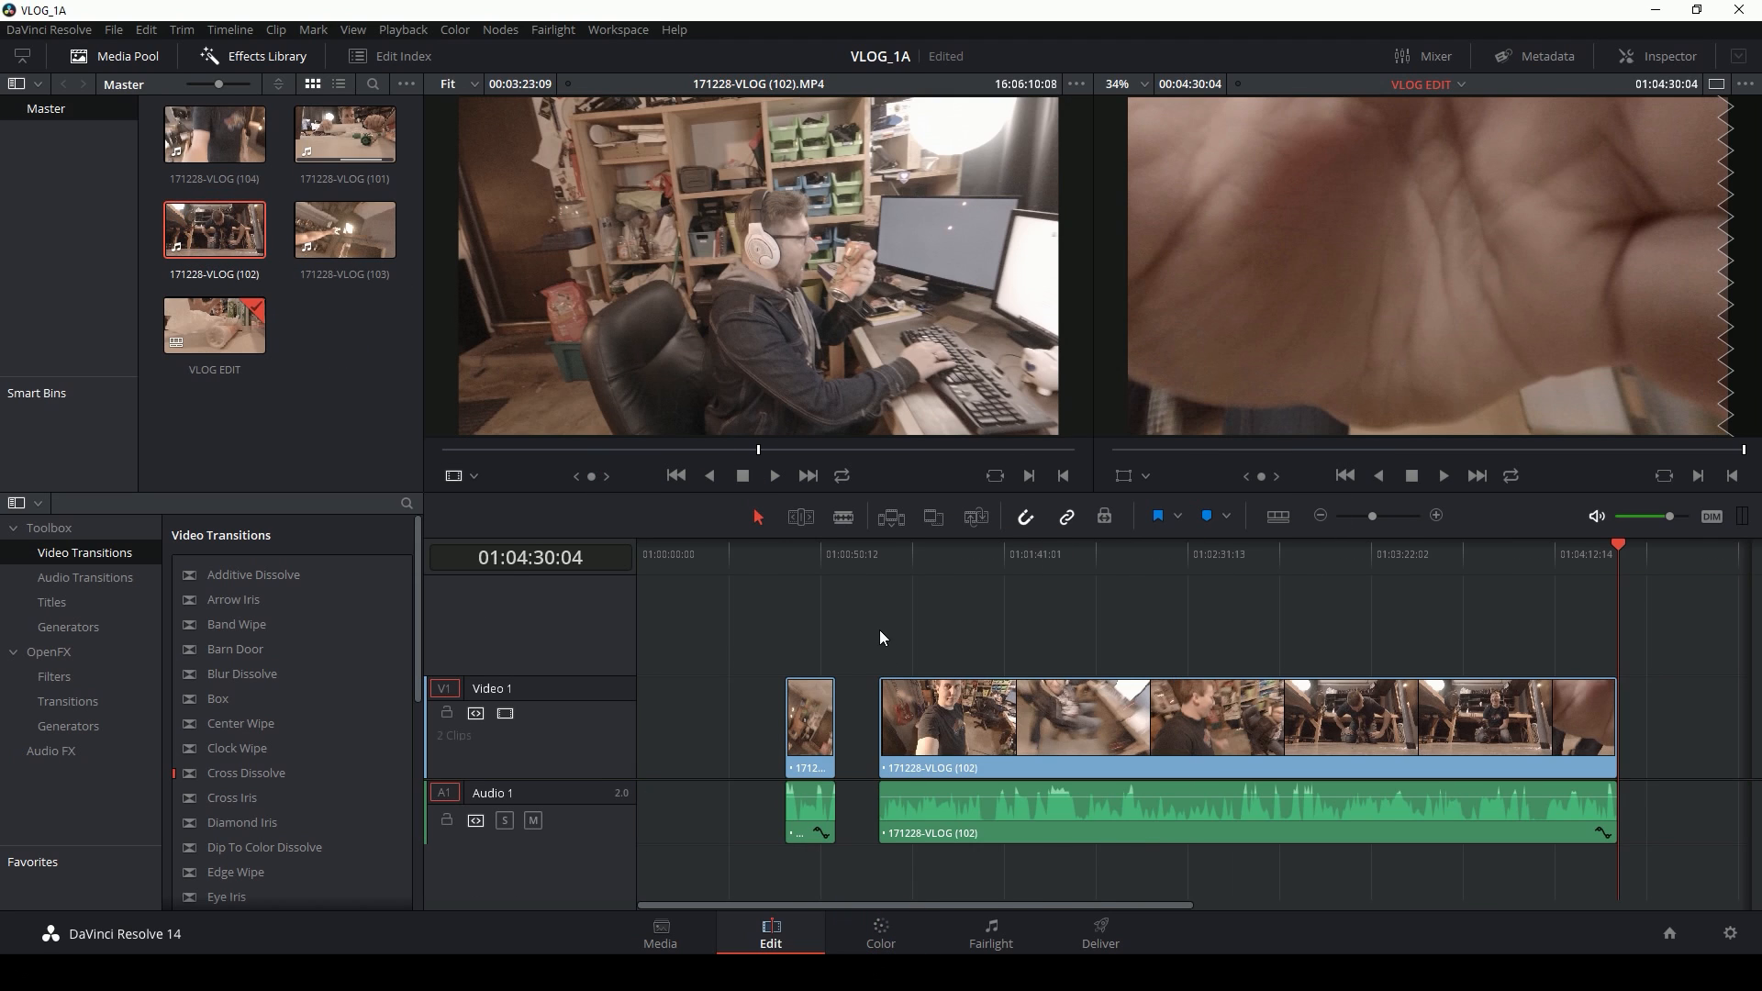
left_click(888, 569)
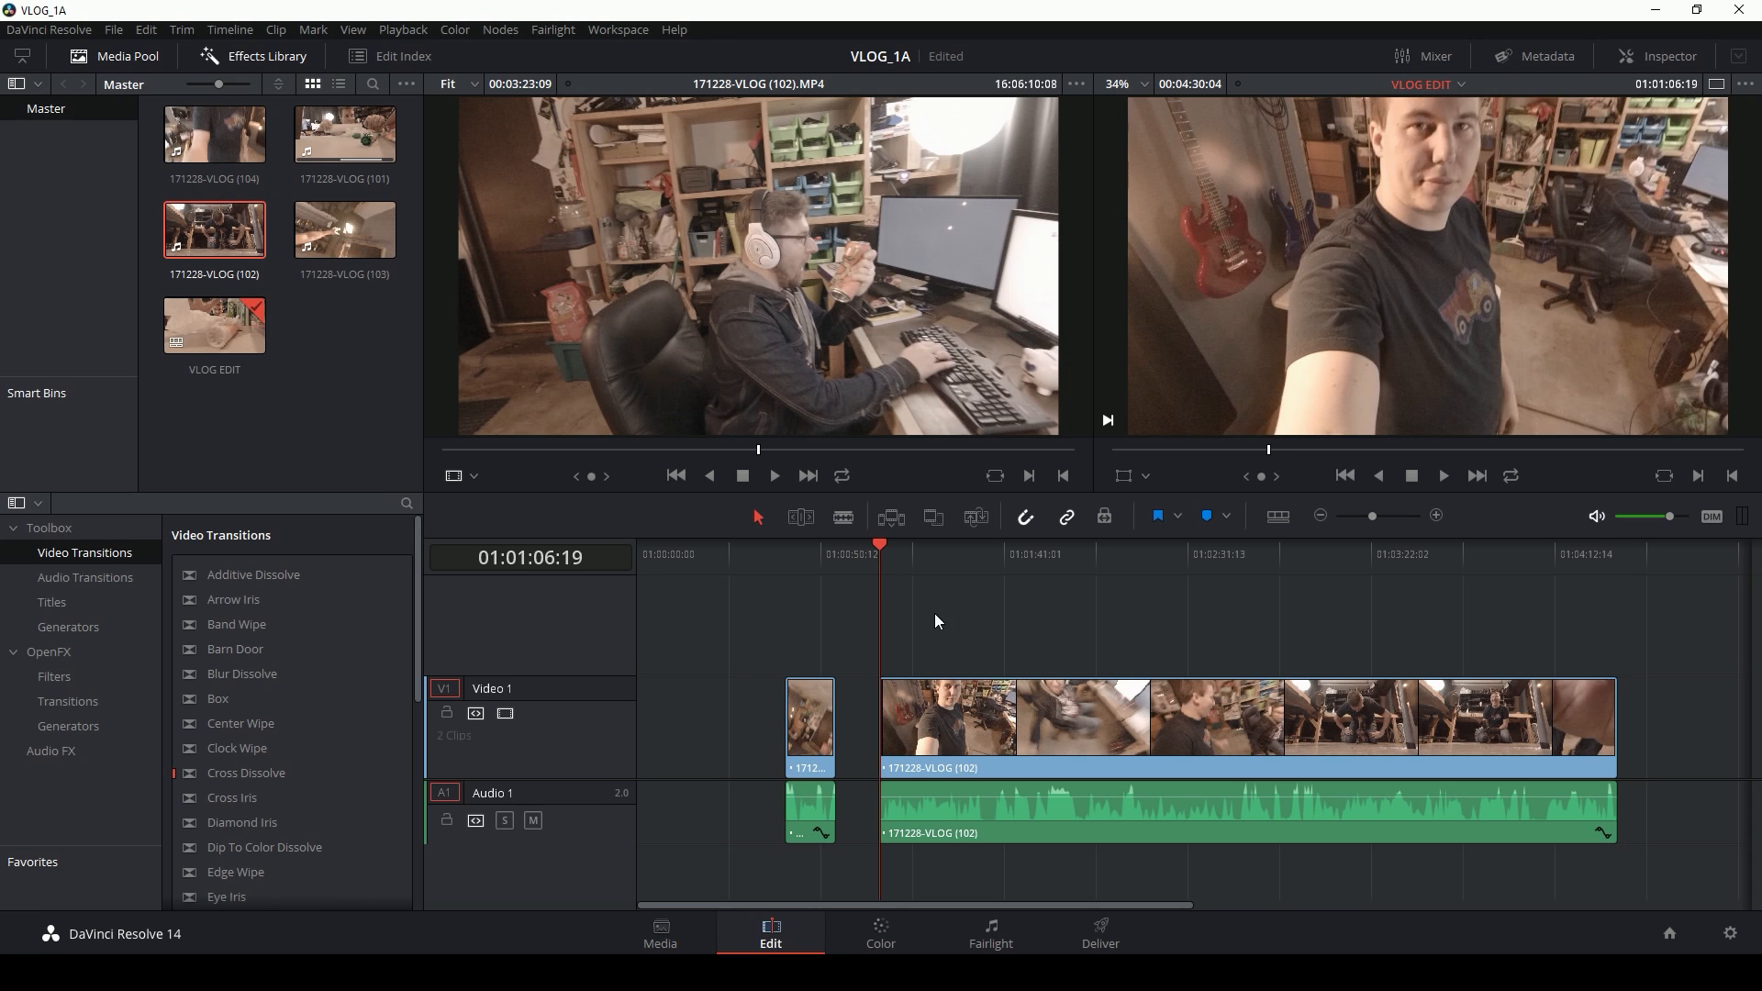
Step: Trim the start of the second timeline clip, 171228-VLOG (102), with its audio to 01:01:09:10
key("space")
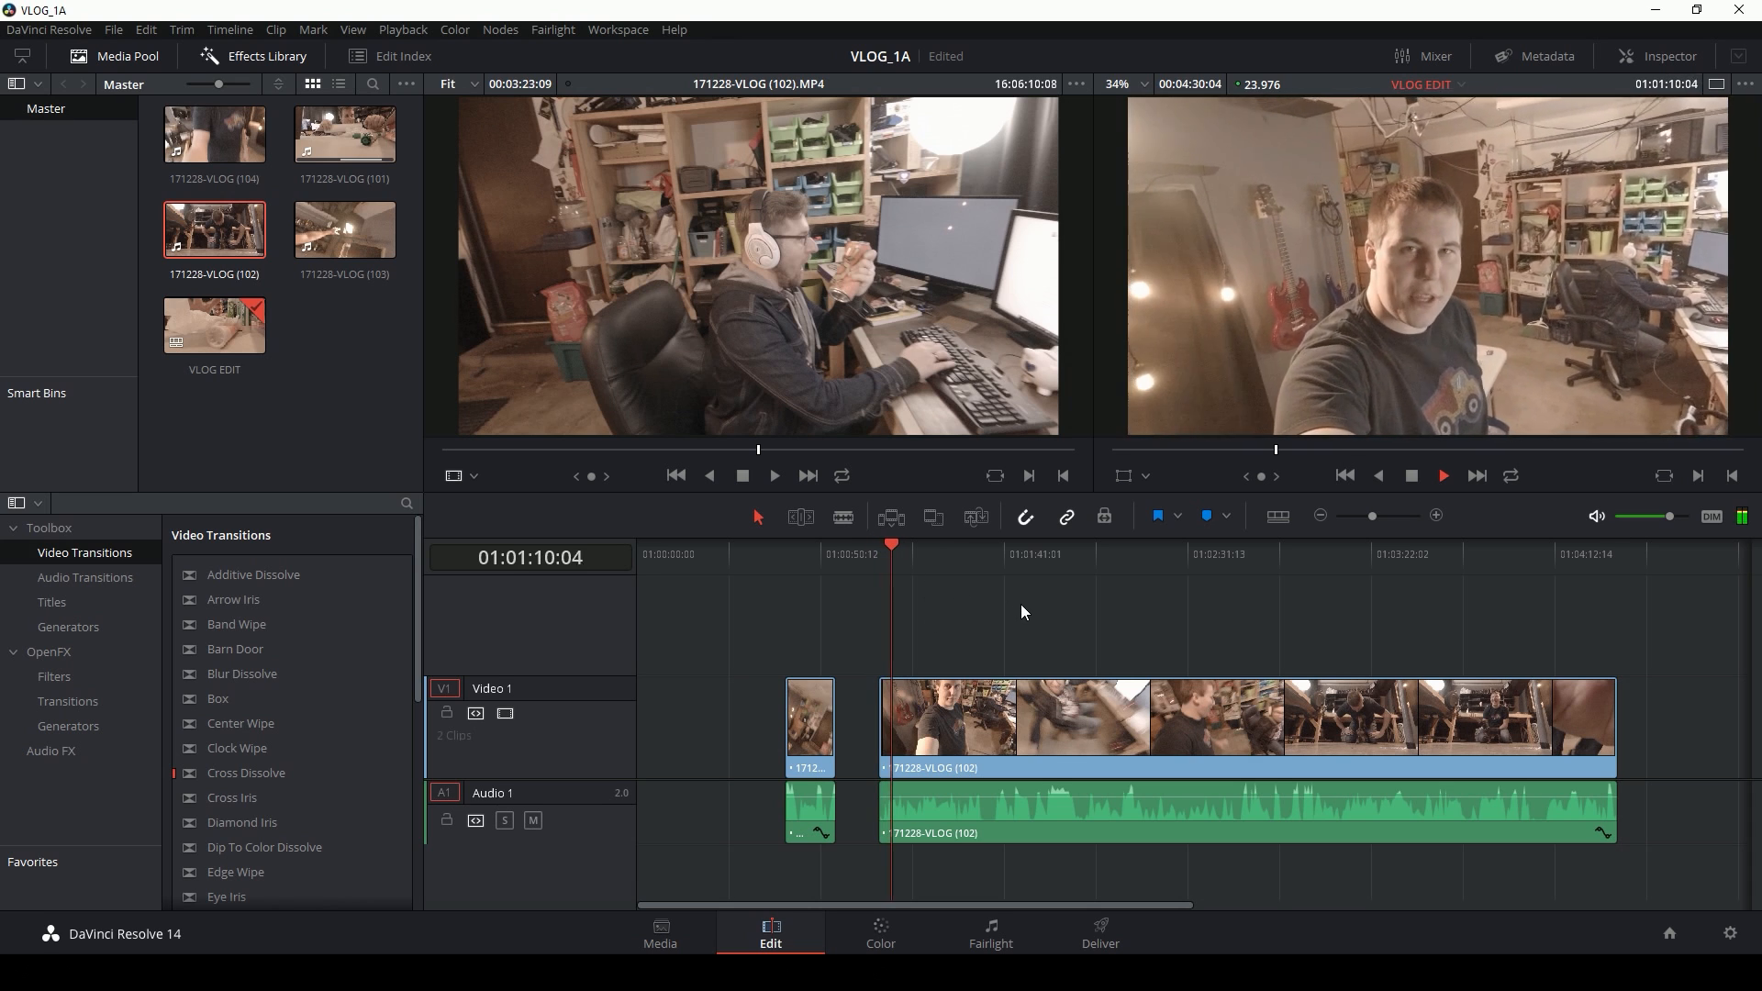
left_click(1438, 515)
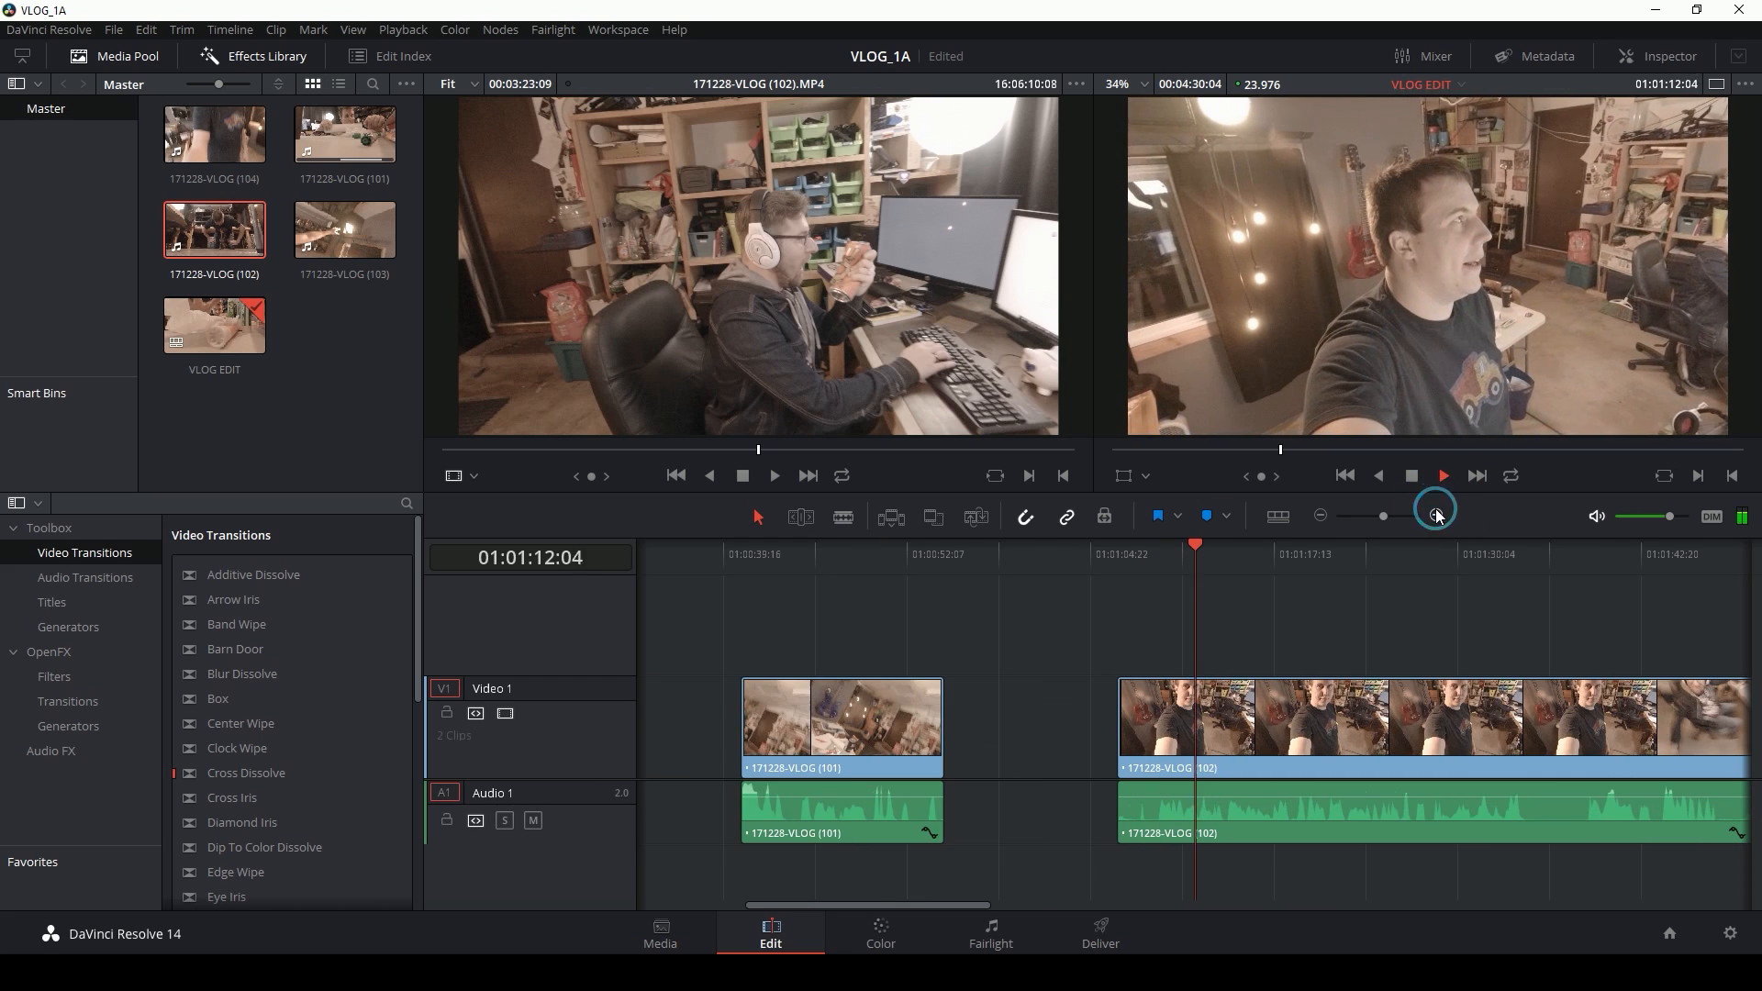
left_click(1438, 516)
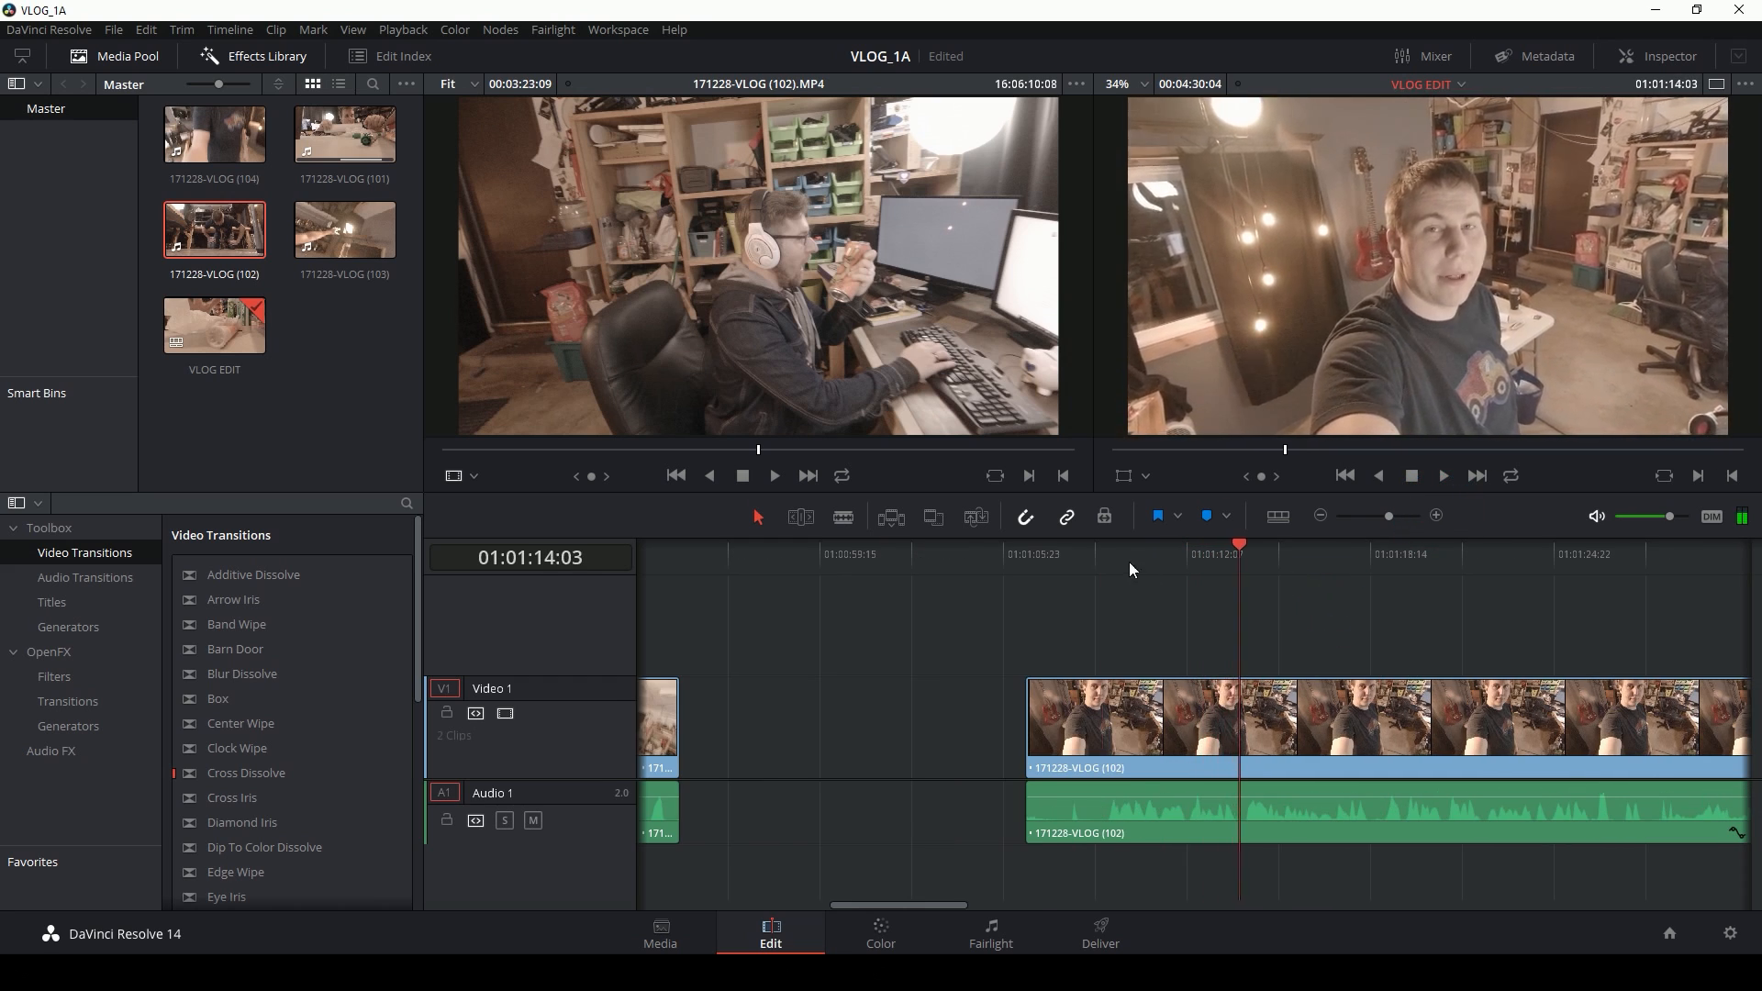
left_click(1104, 557)
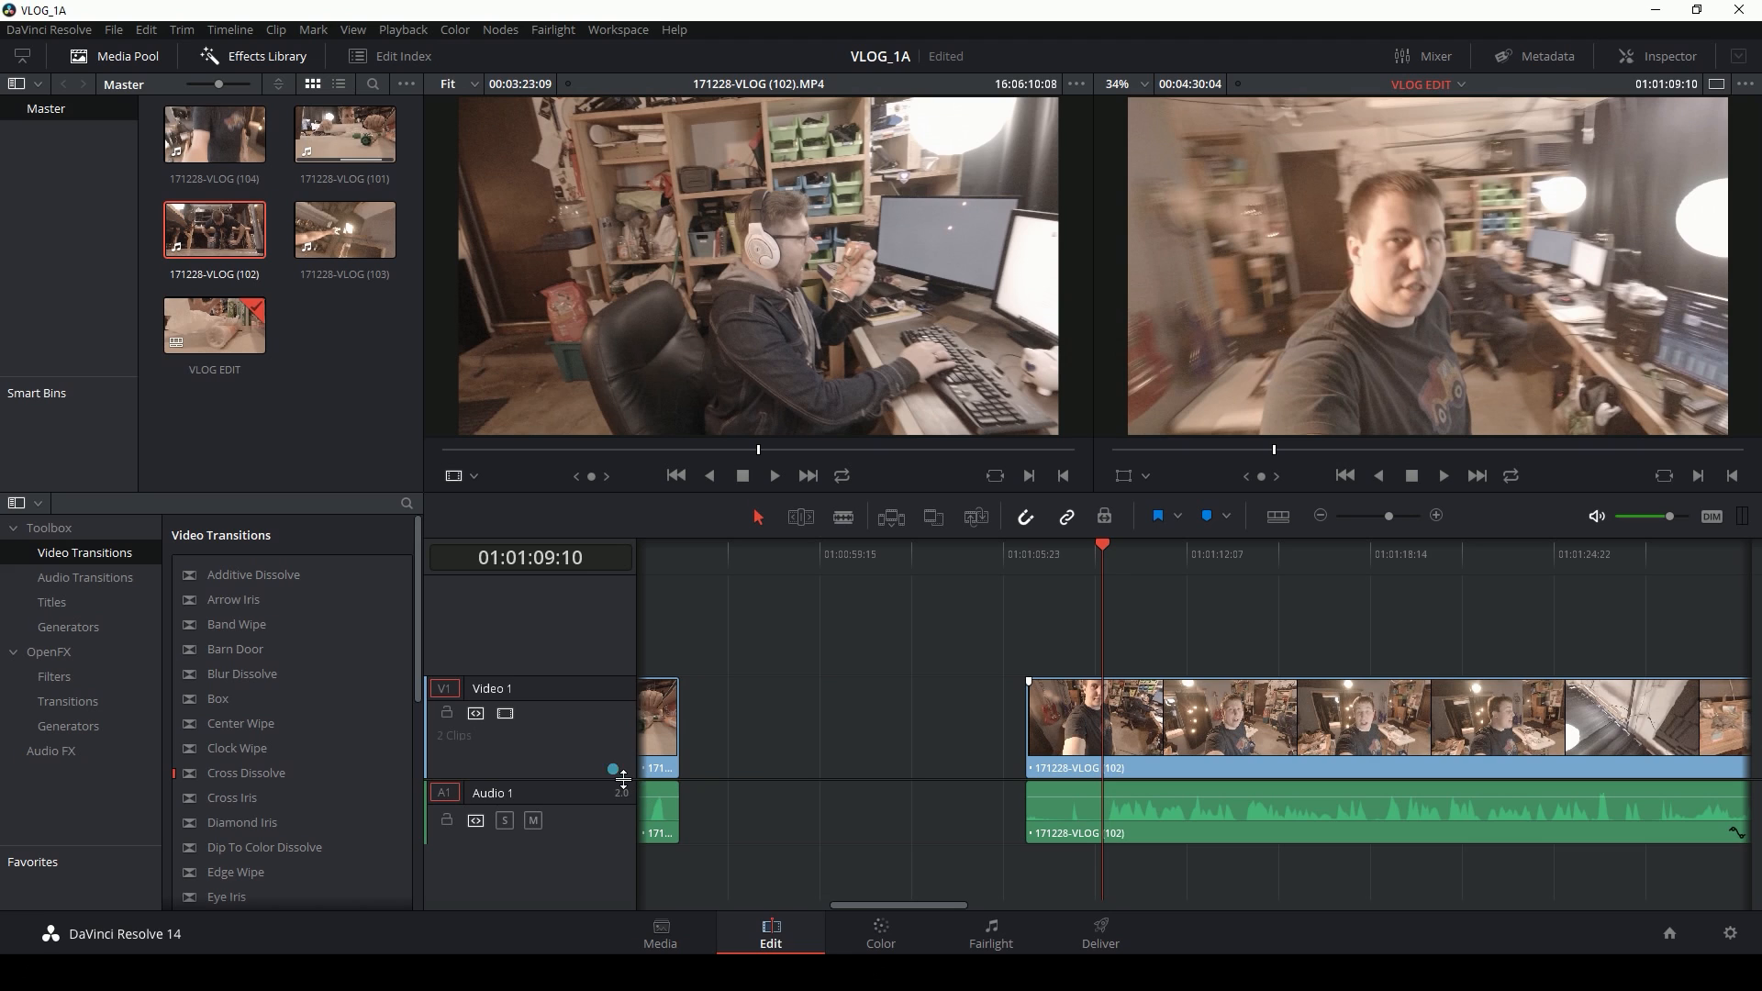
scroll(876, 753, "down", 2)
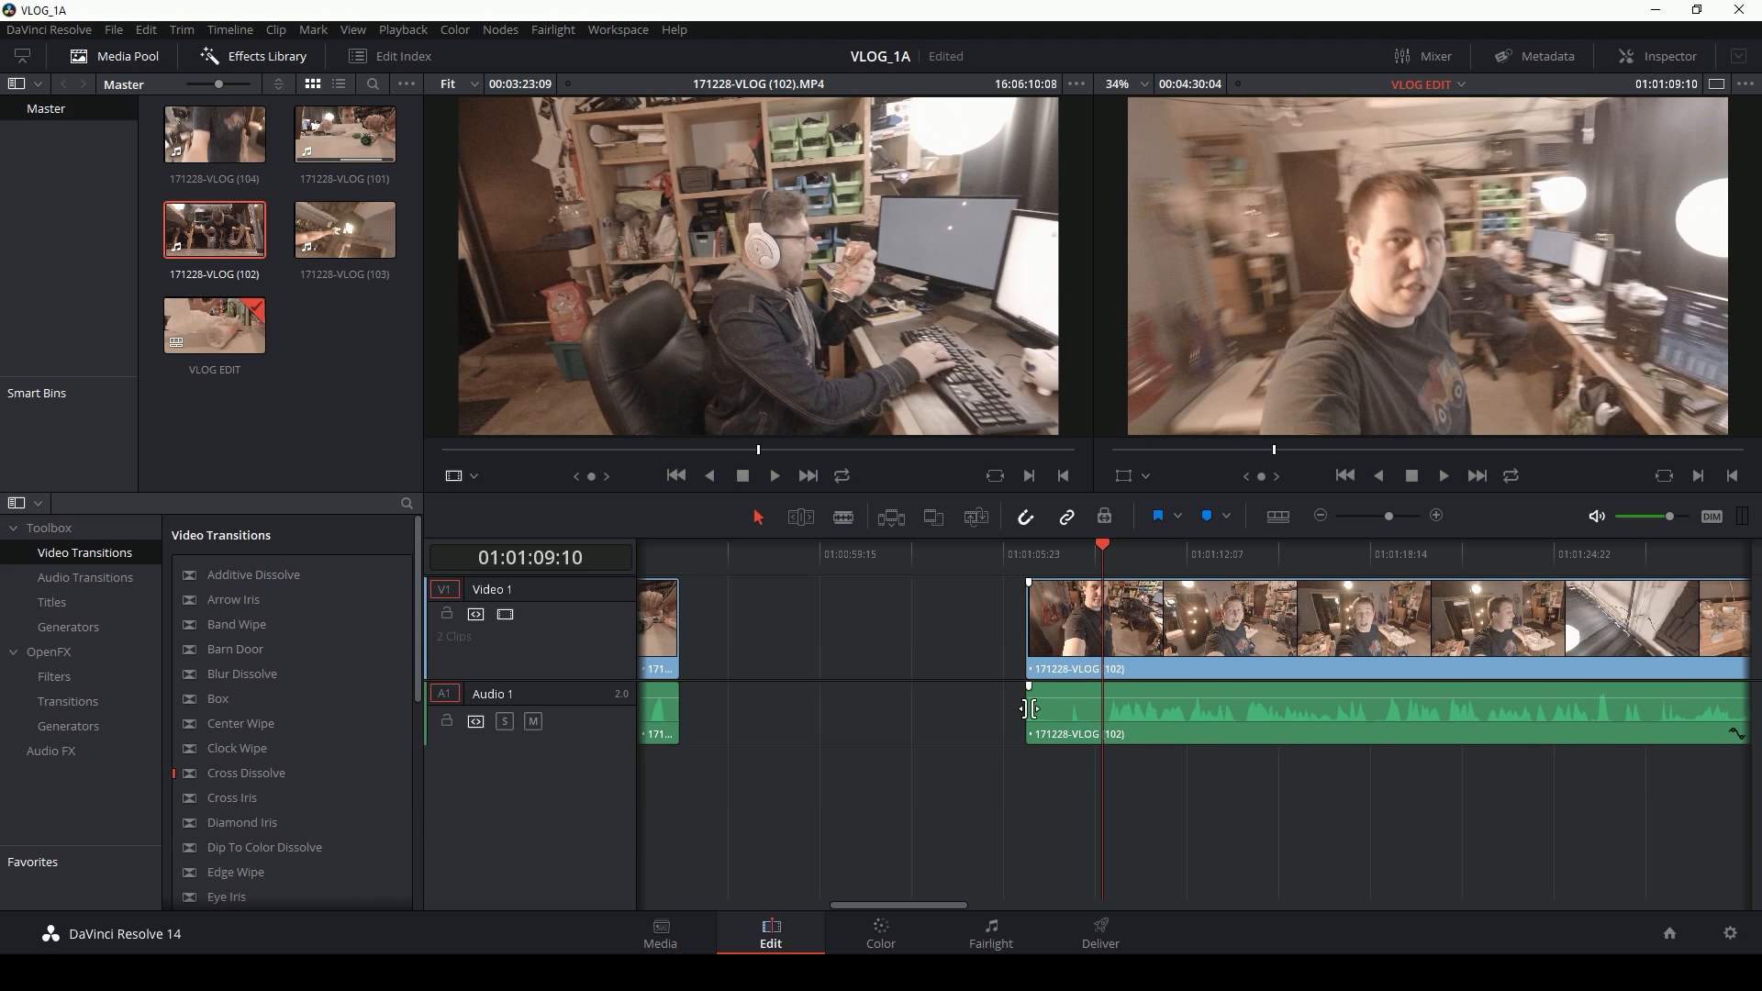
left_click_drag(1038, 713, 1104, 712)
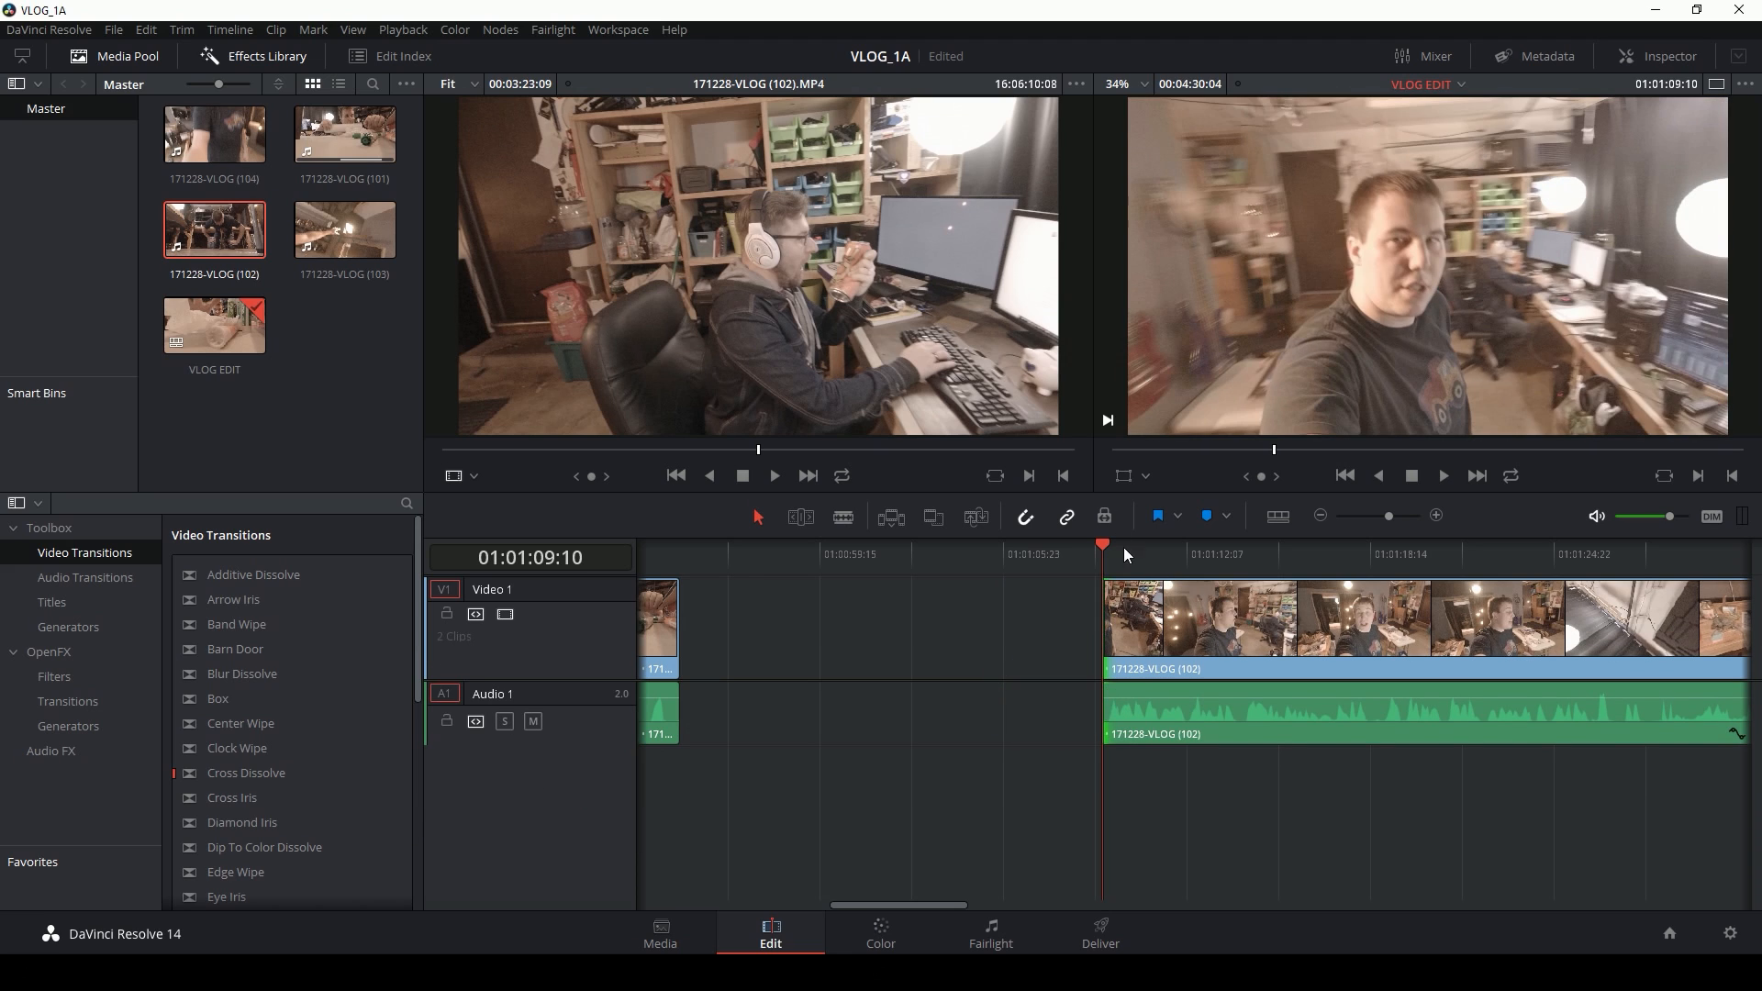
Step: Play the trimmed clip 171228-VLOG (102) and split its video and audio at 01:01:27:02
key("space")
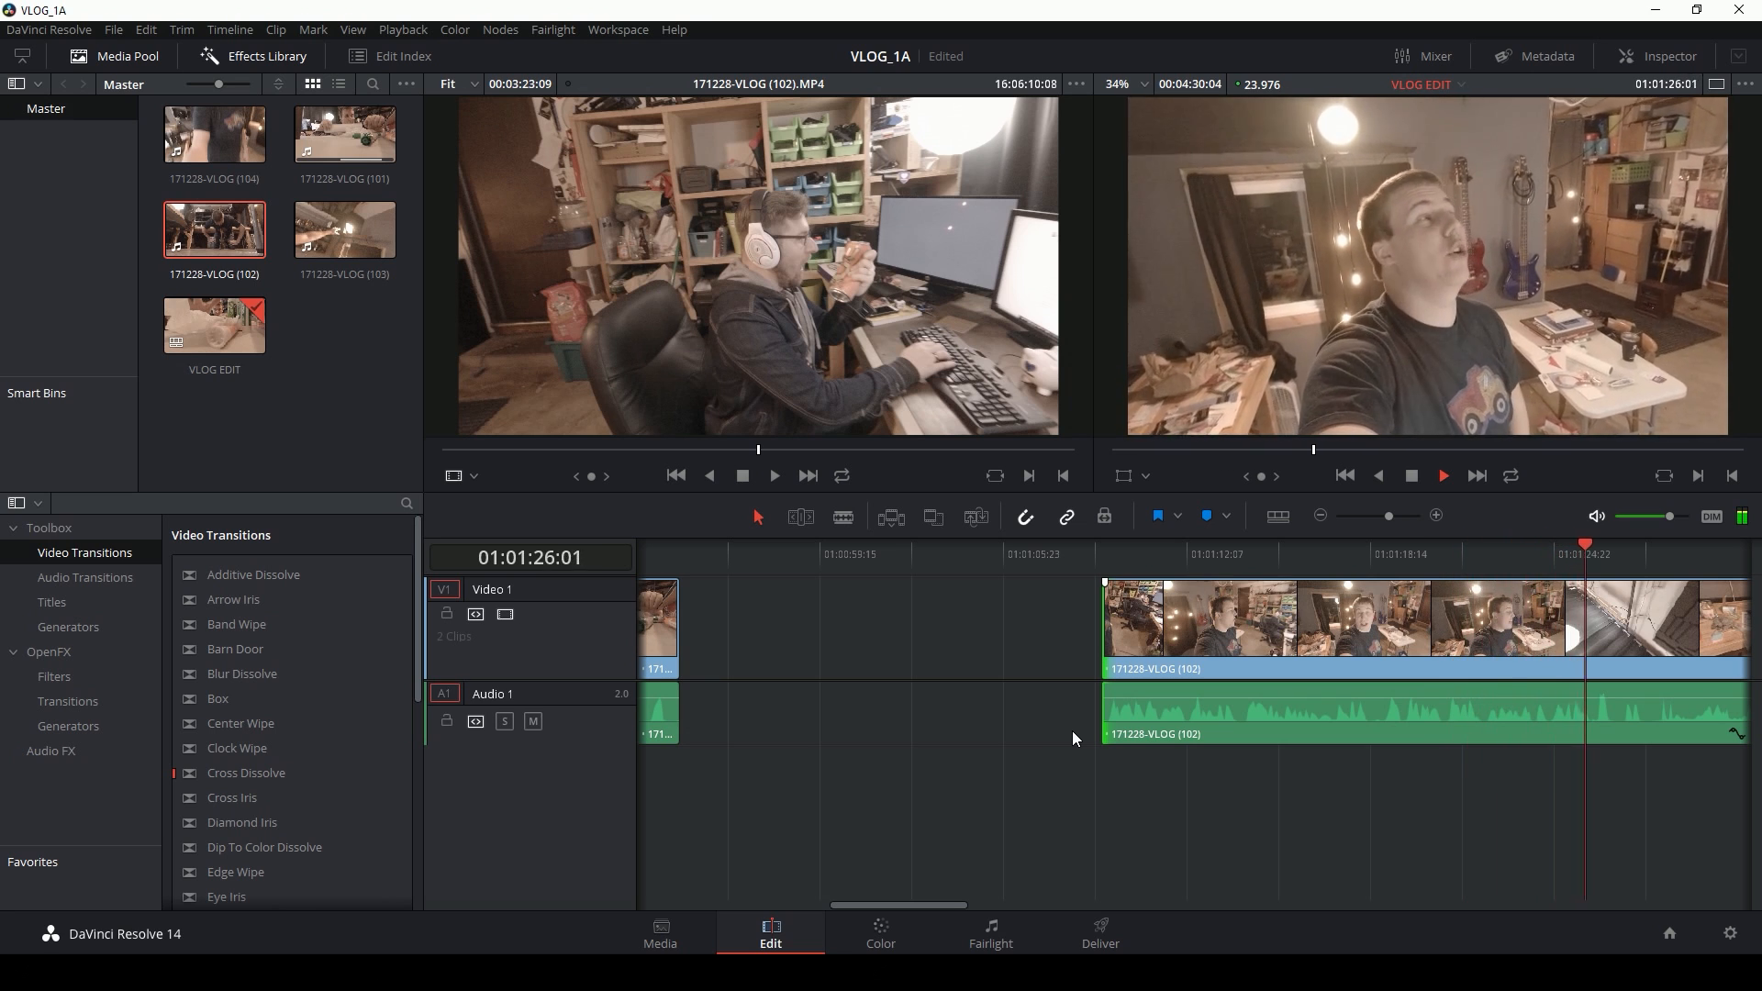
key("space")
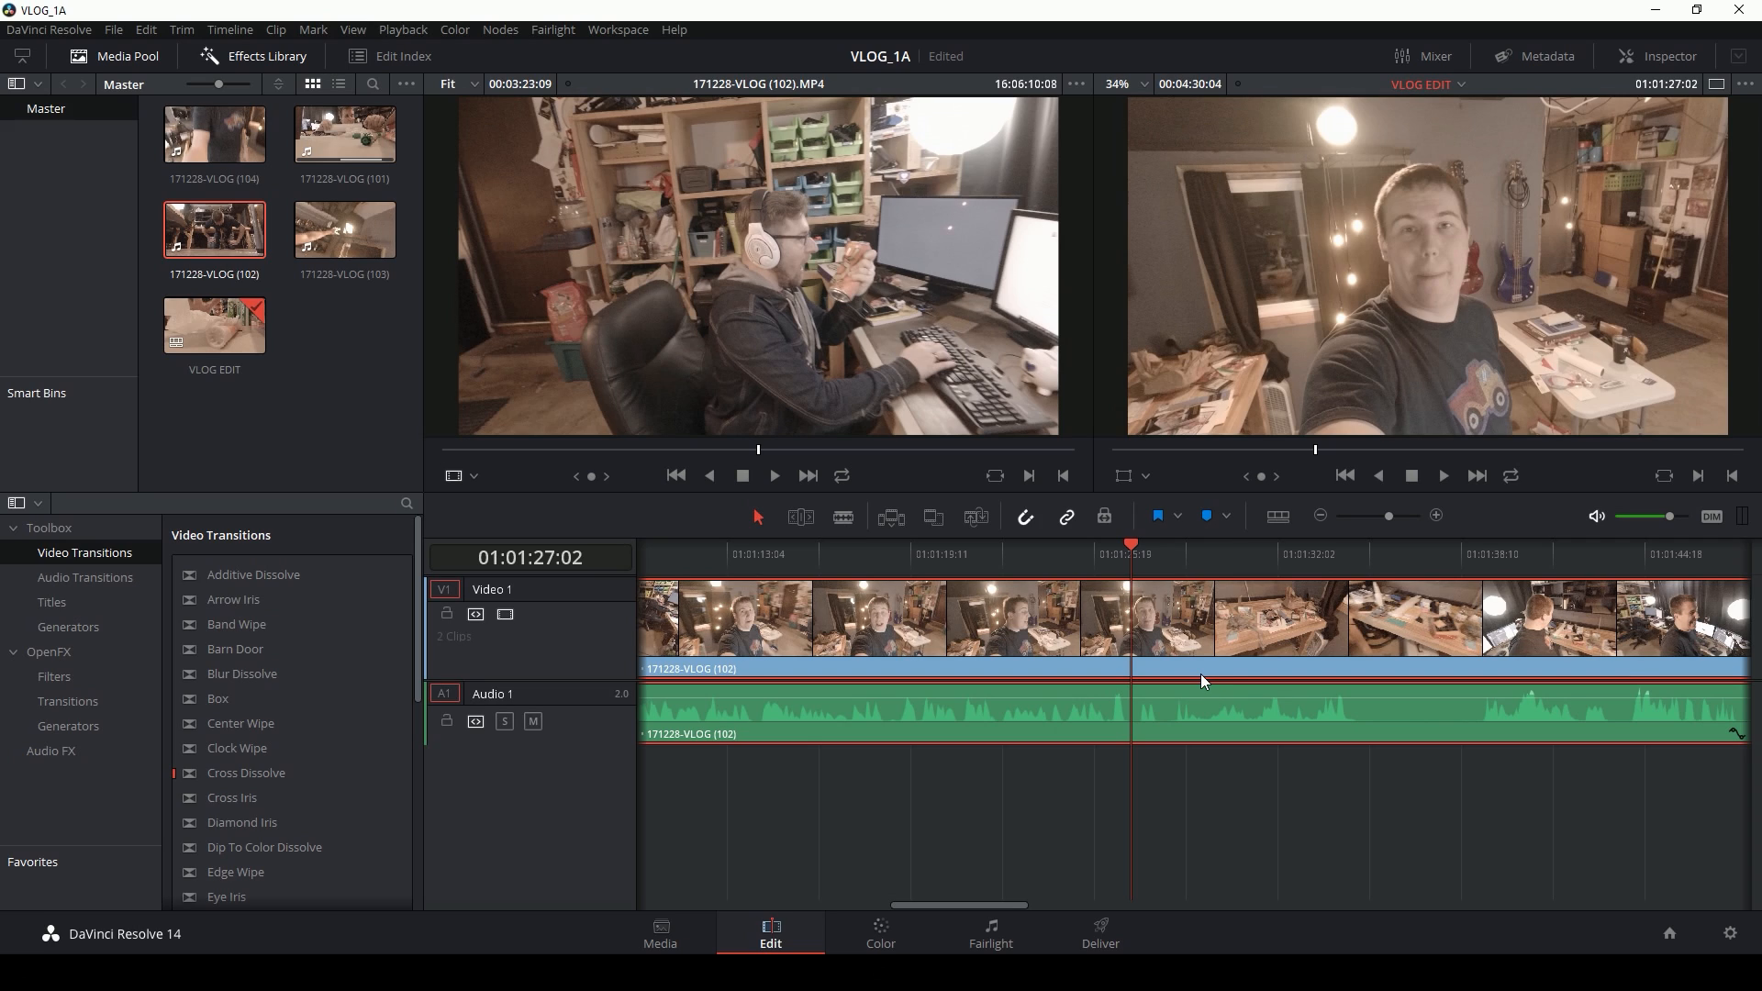
key("ctrl+b")
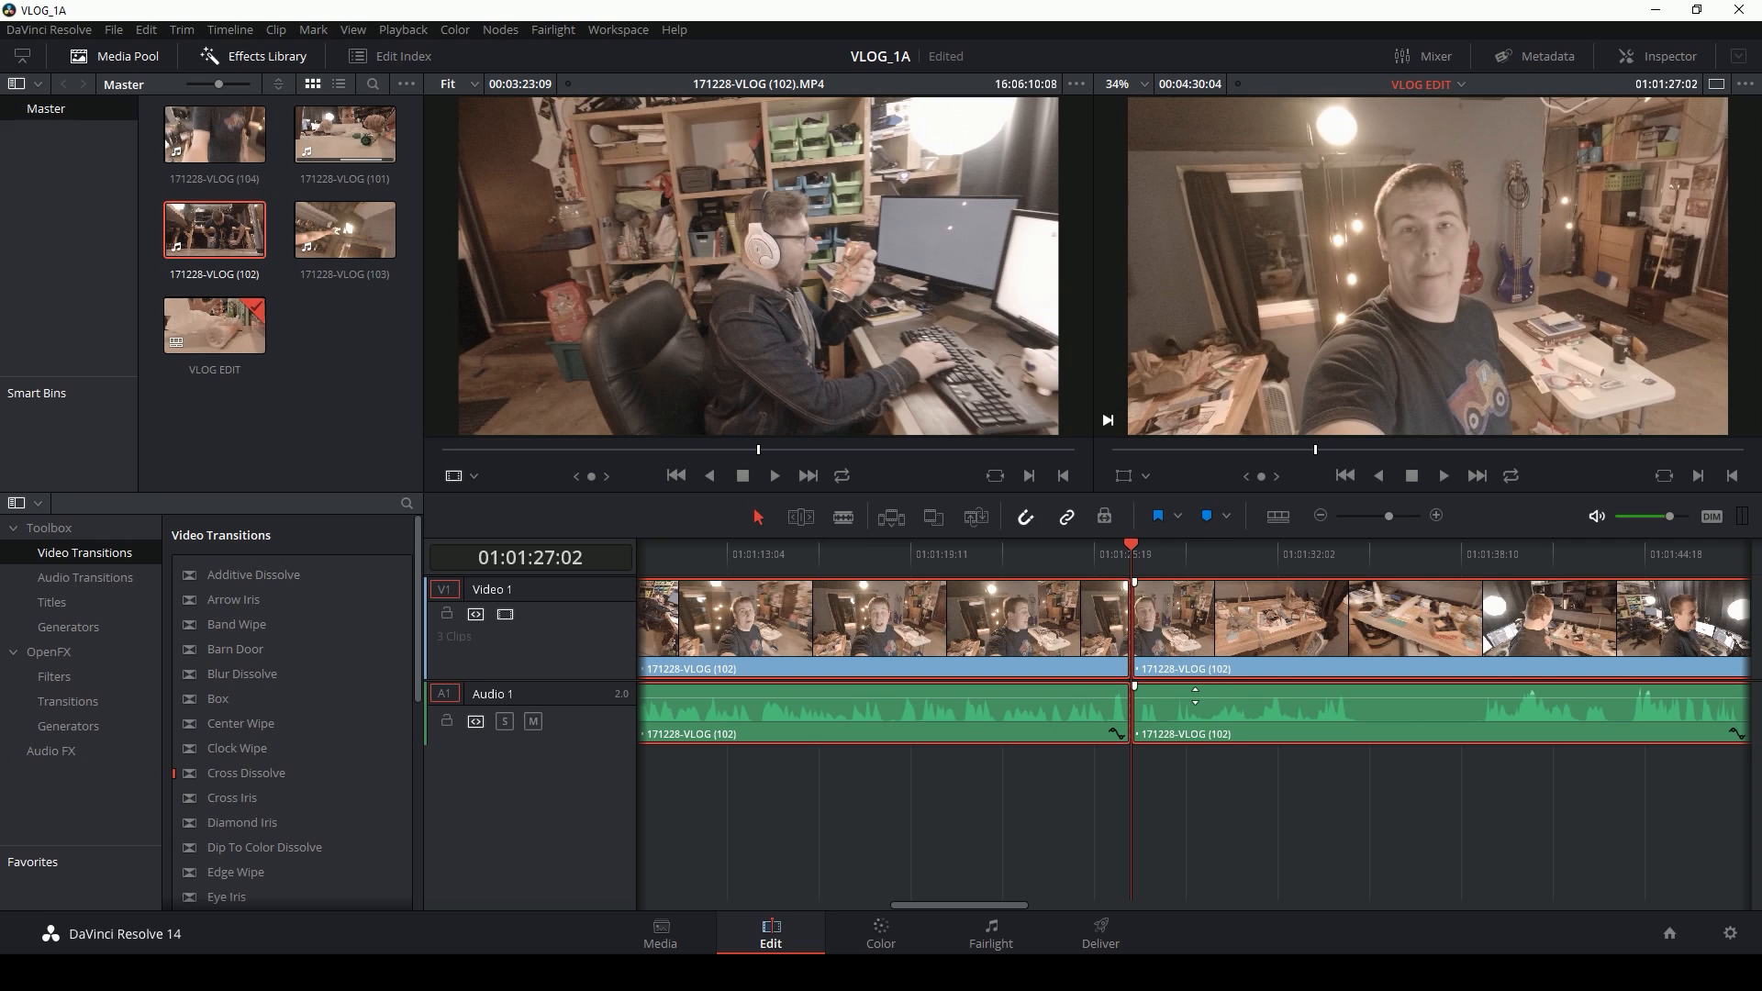
left_click(1220, 801)
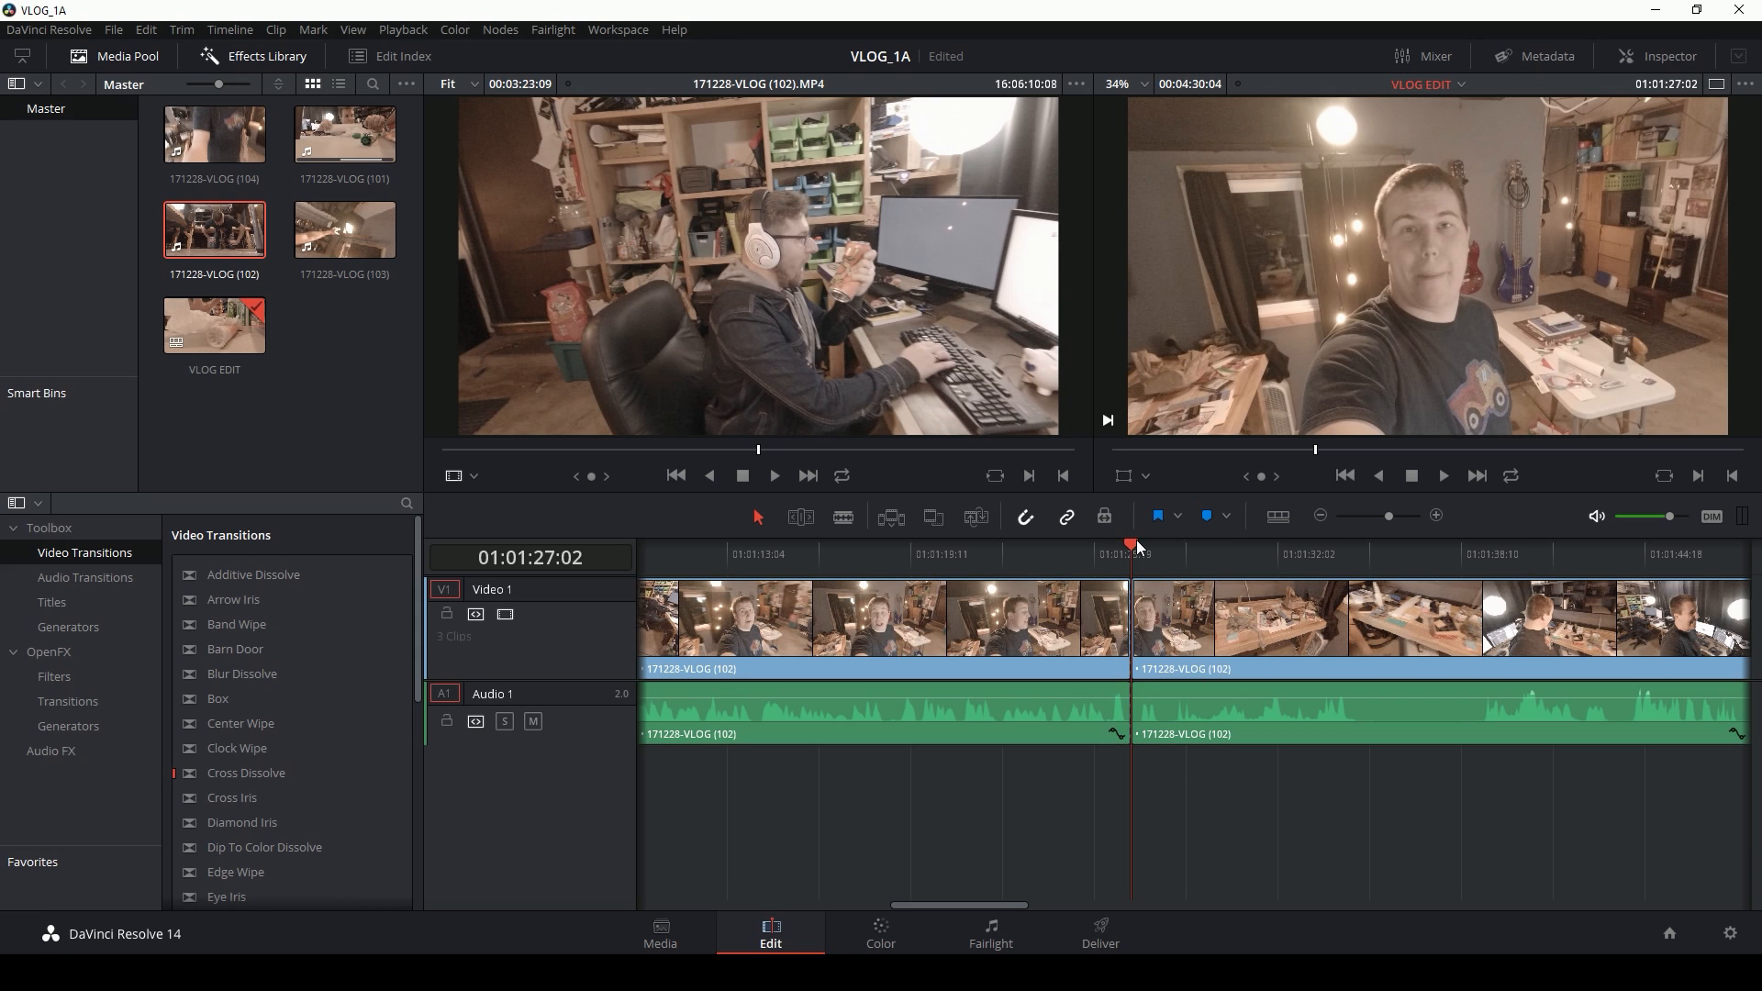
Step: Review the footage following the cut at 01:01:27:02 and split it at 01:01:48:06
key("space")
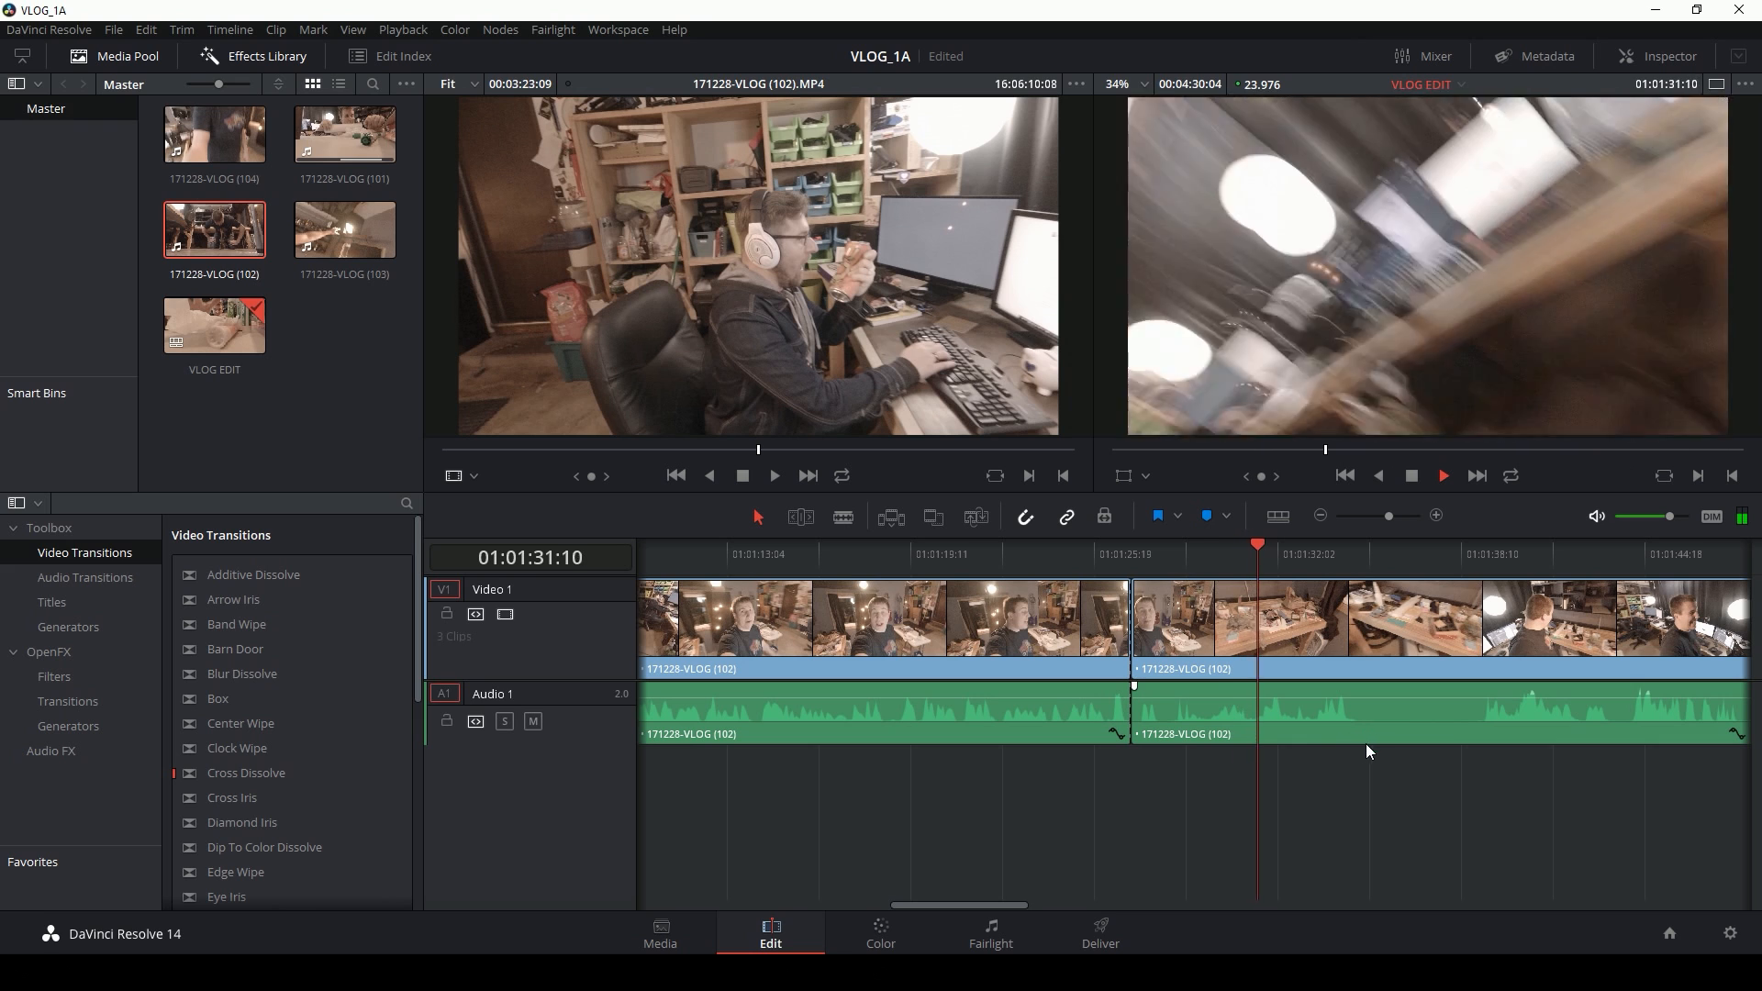
left_click(1322, 515)
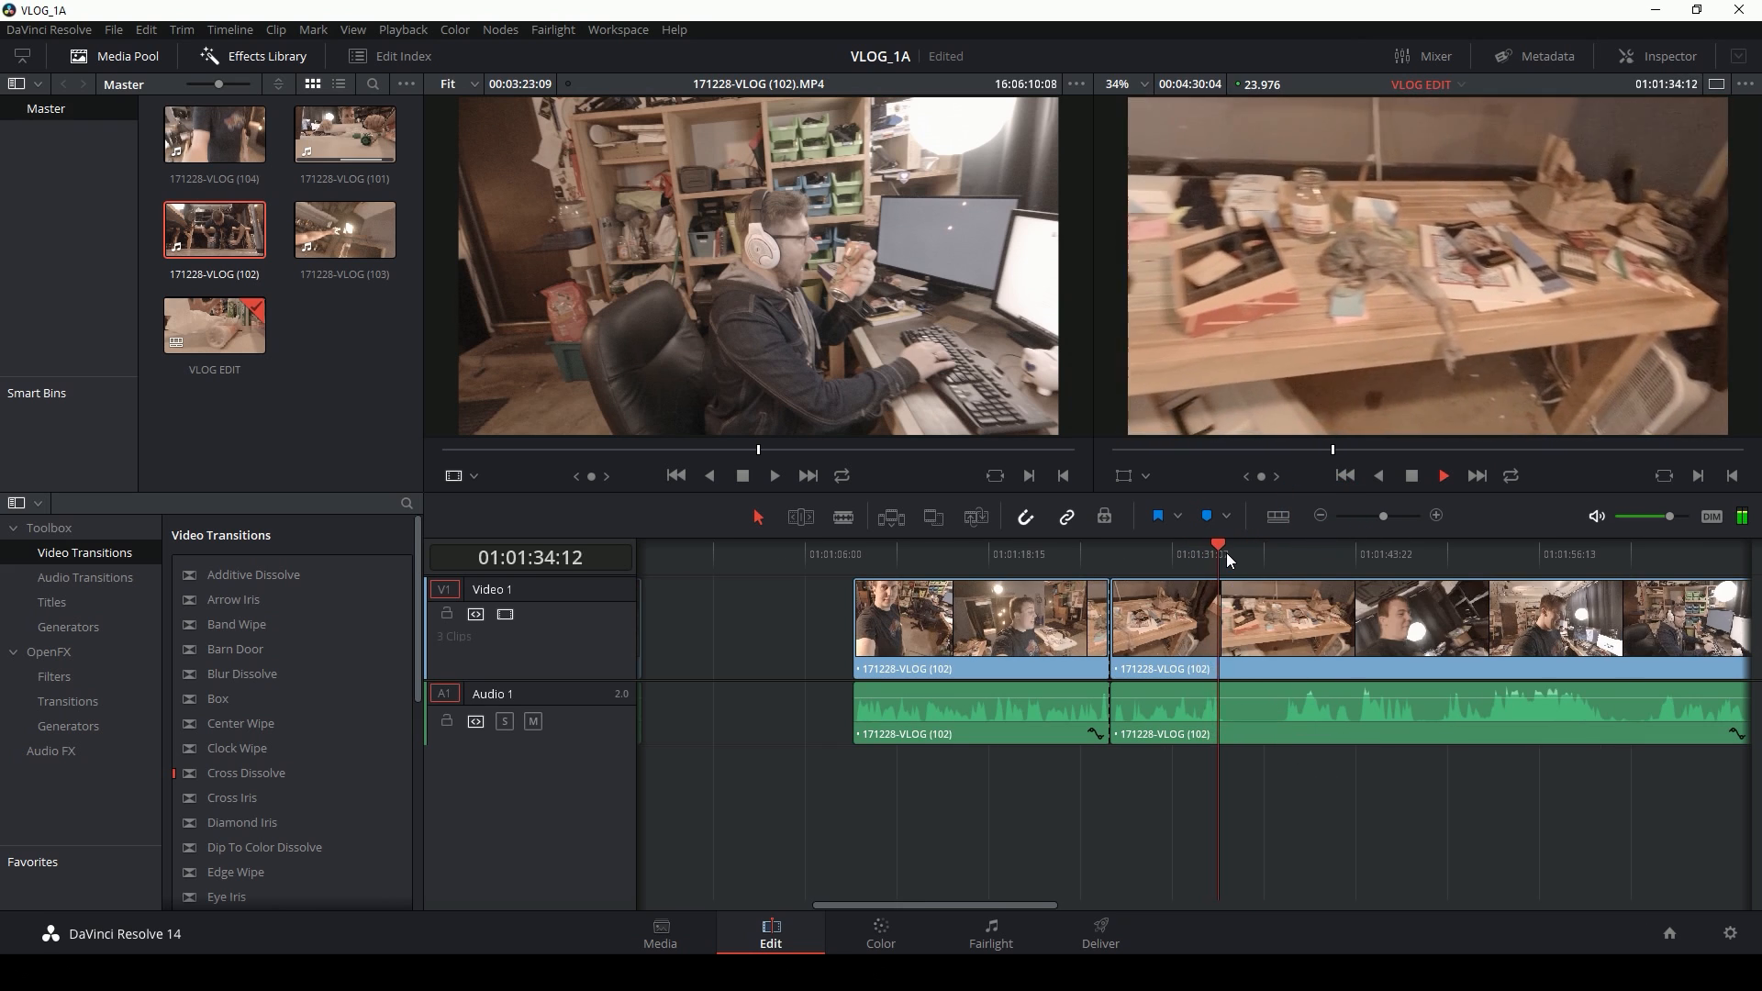
left_click_drag(1232, 542, 1309, 547)
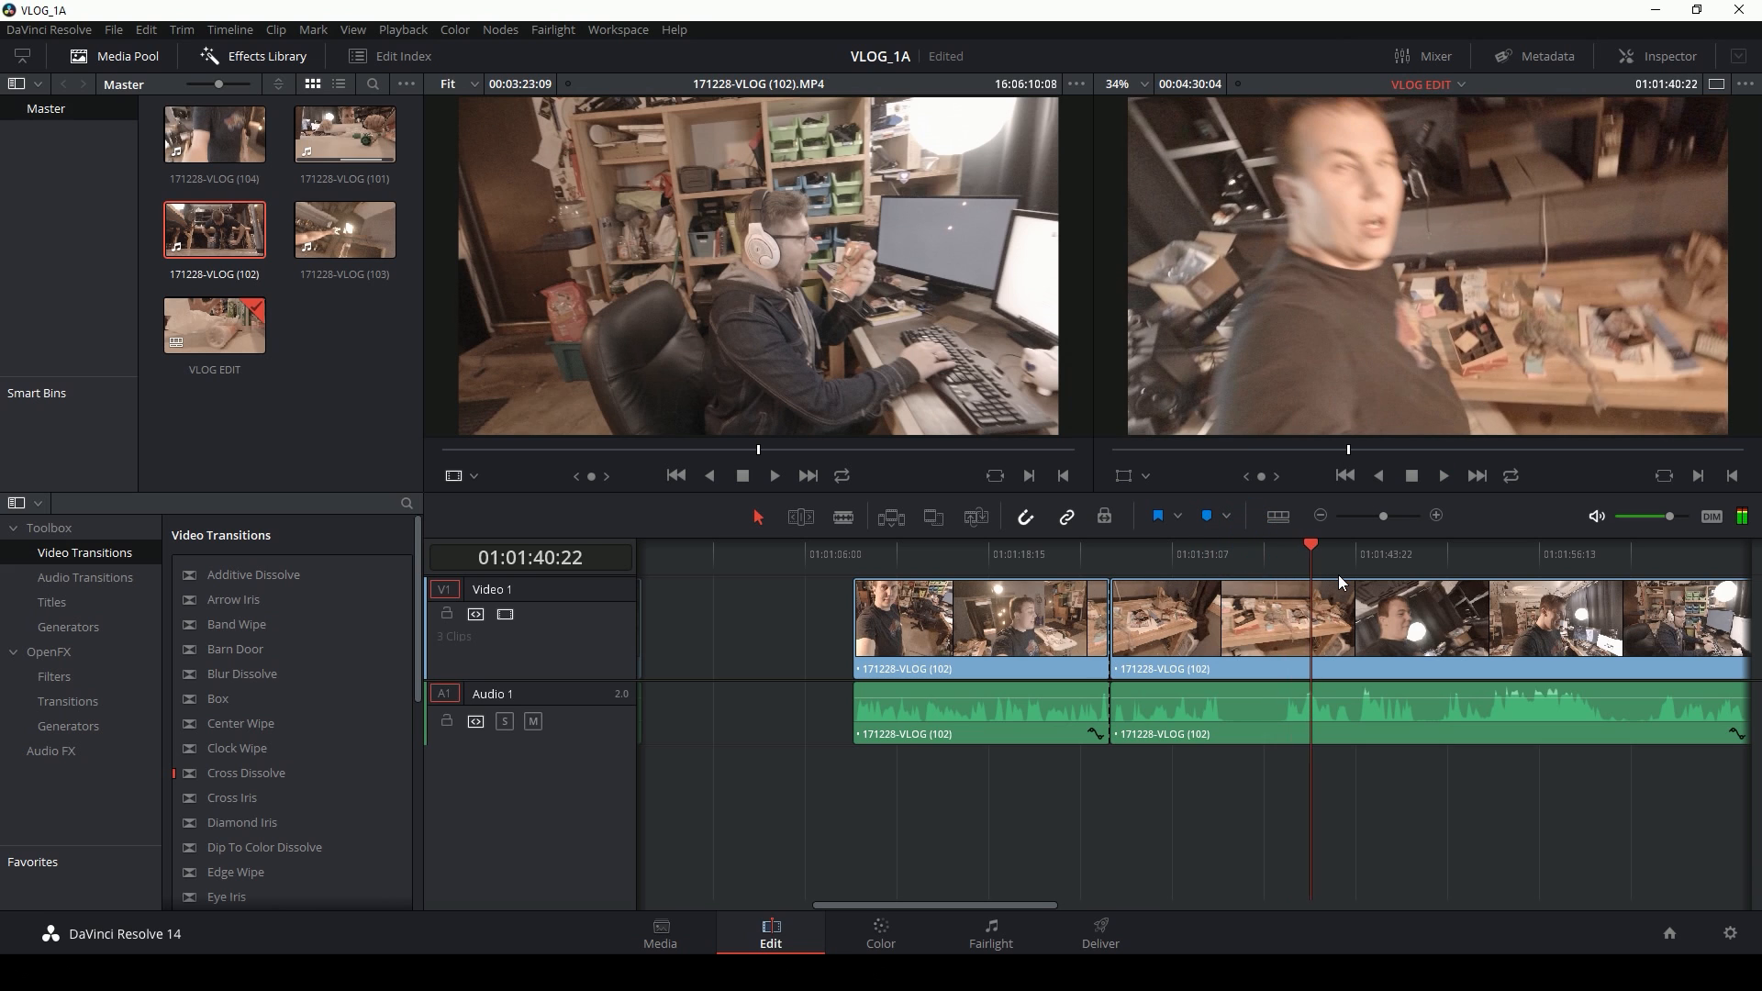
left_click(1293, 542)
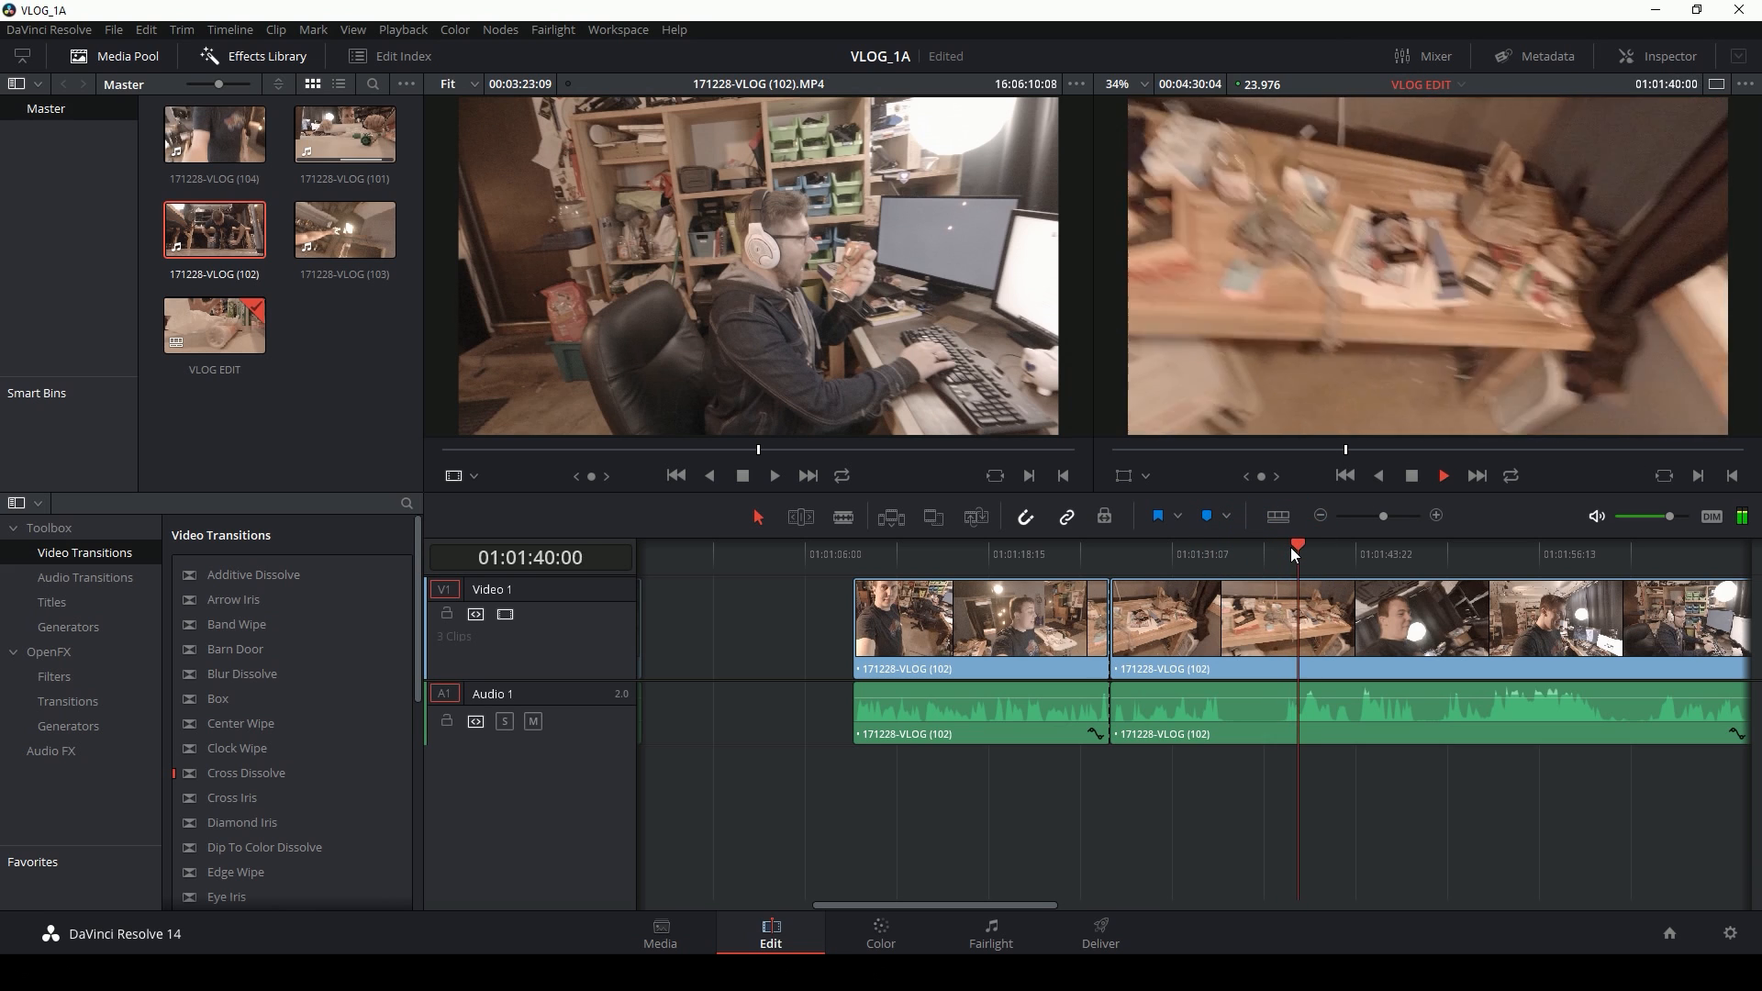
left_click(1283, 552)
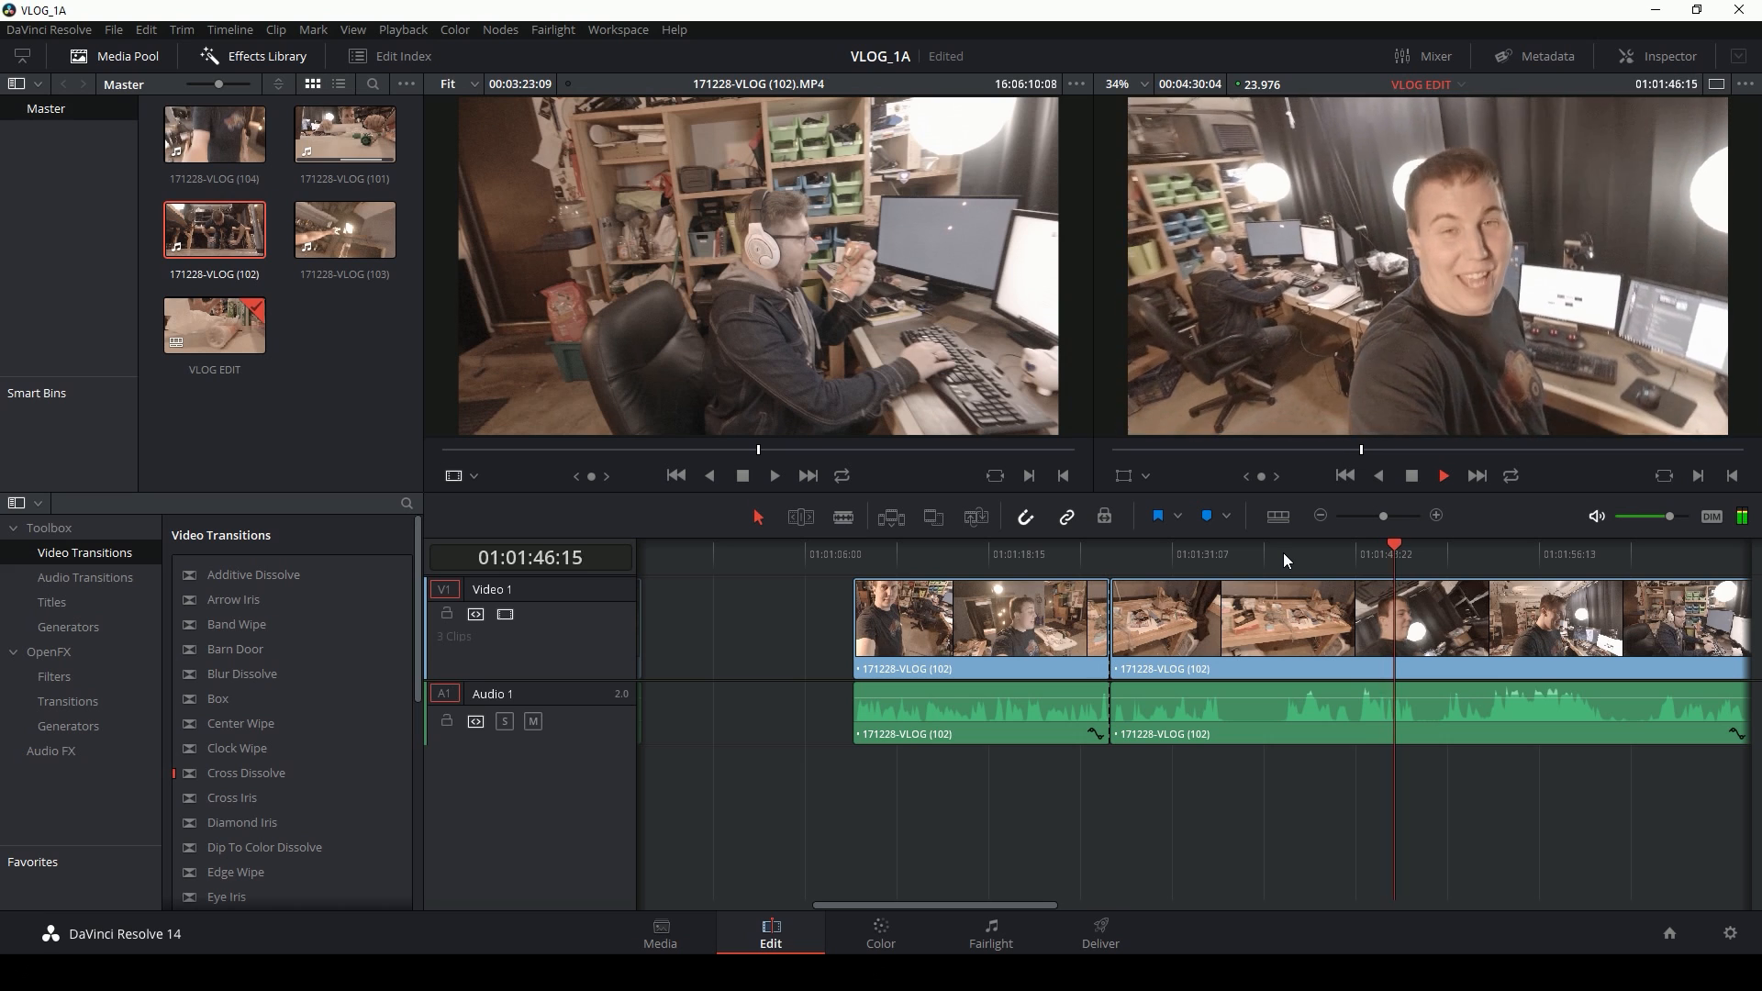
key("ctrl+b")
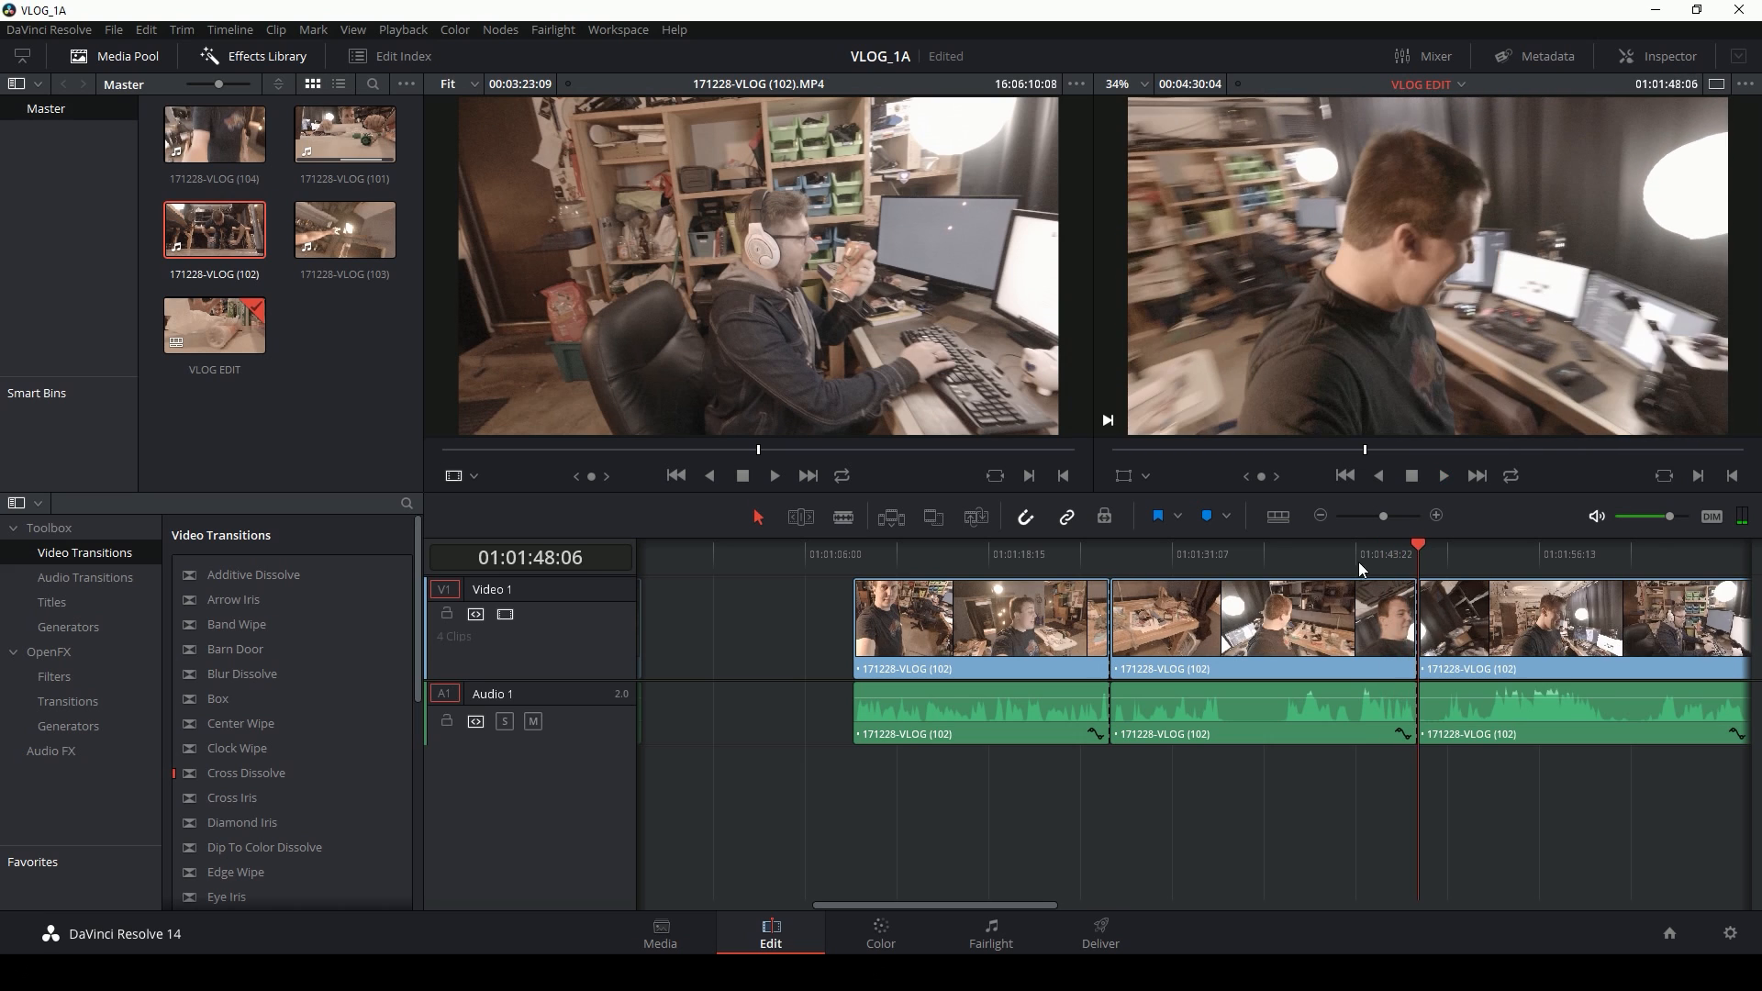
Step: Split the middle piece at 01:01:38:20 and delete its unwanted first part, leaving a gap on the timeline
left_click_drag(1327, 562, 1281, 562)
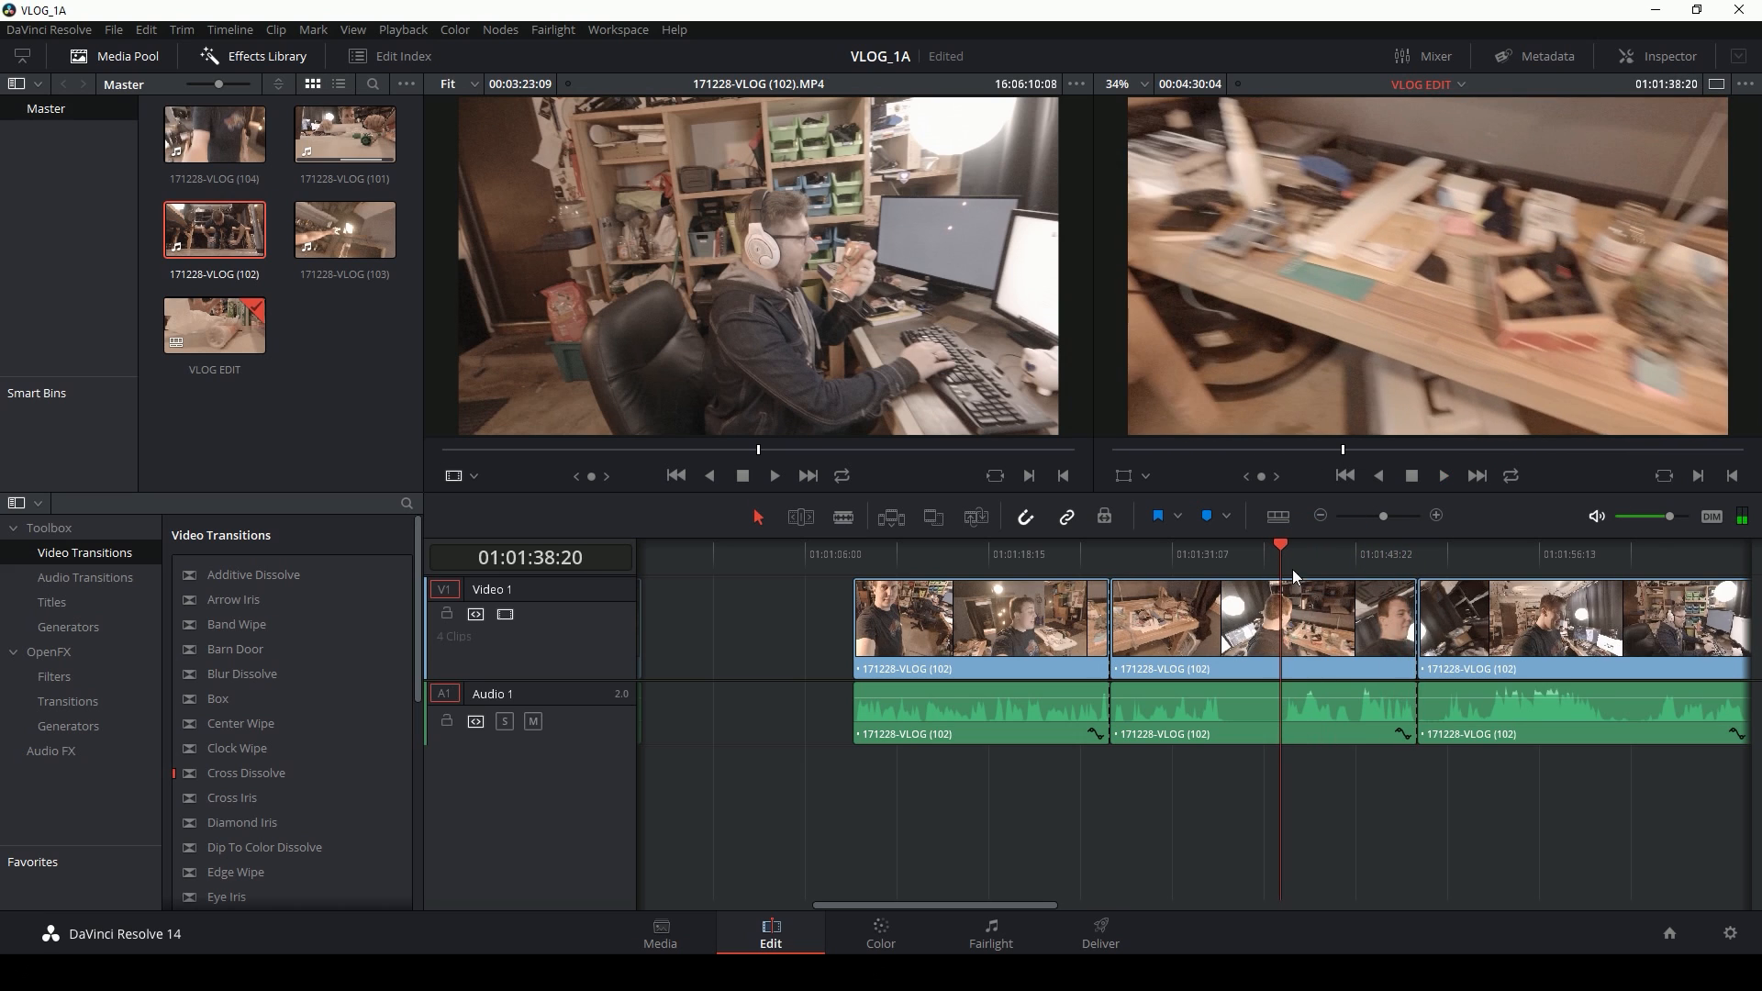
key("ctrl+b")
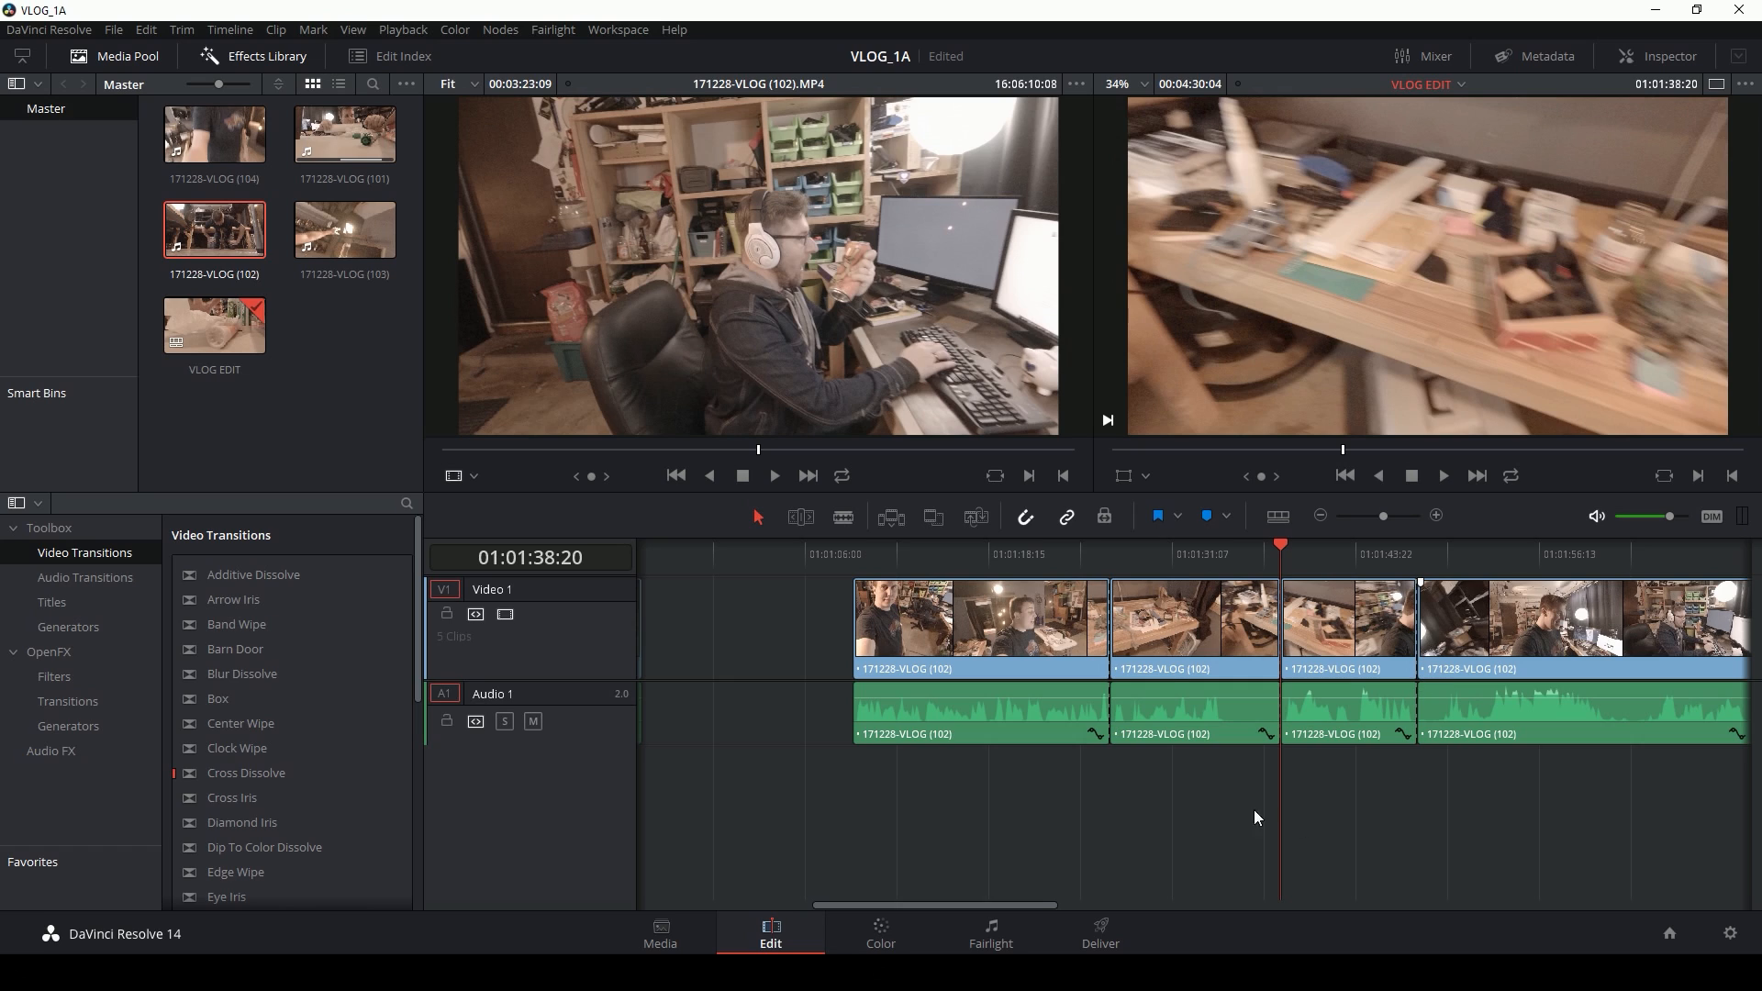
left_click(1165, 650)
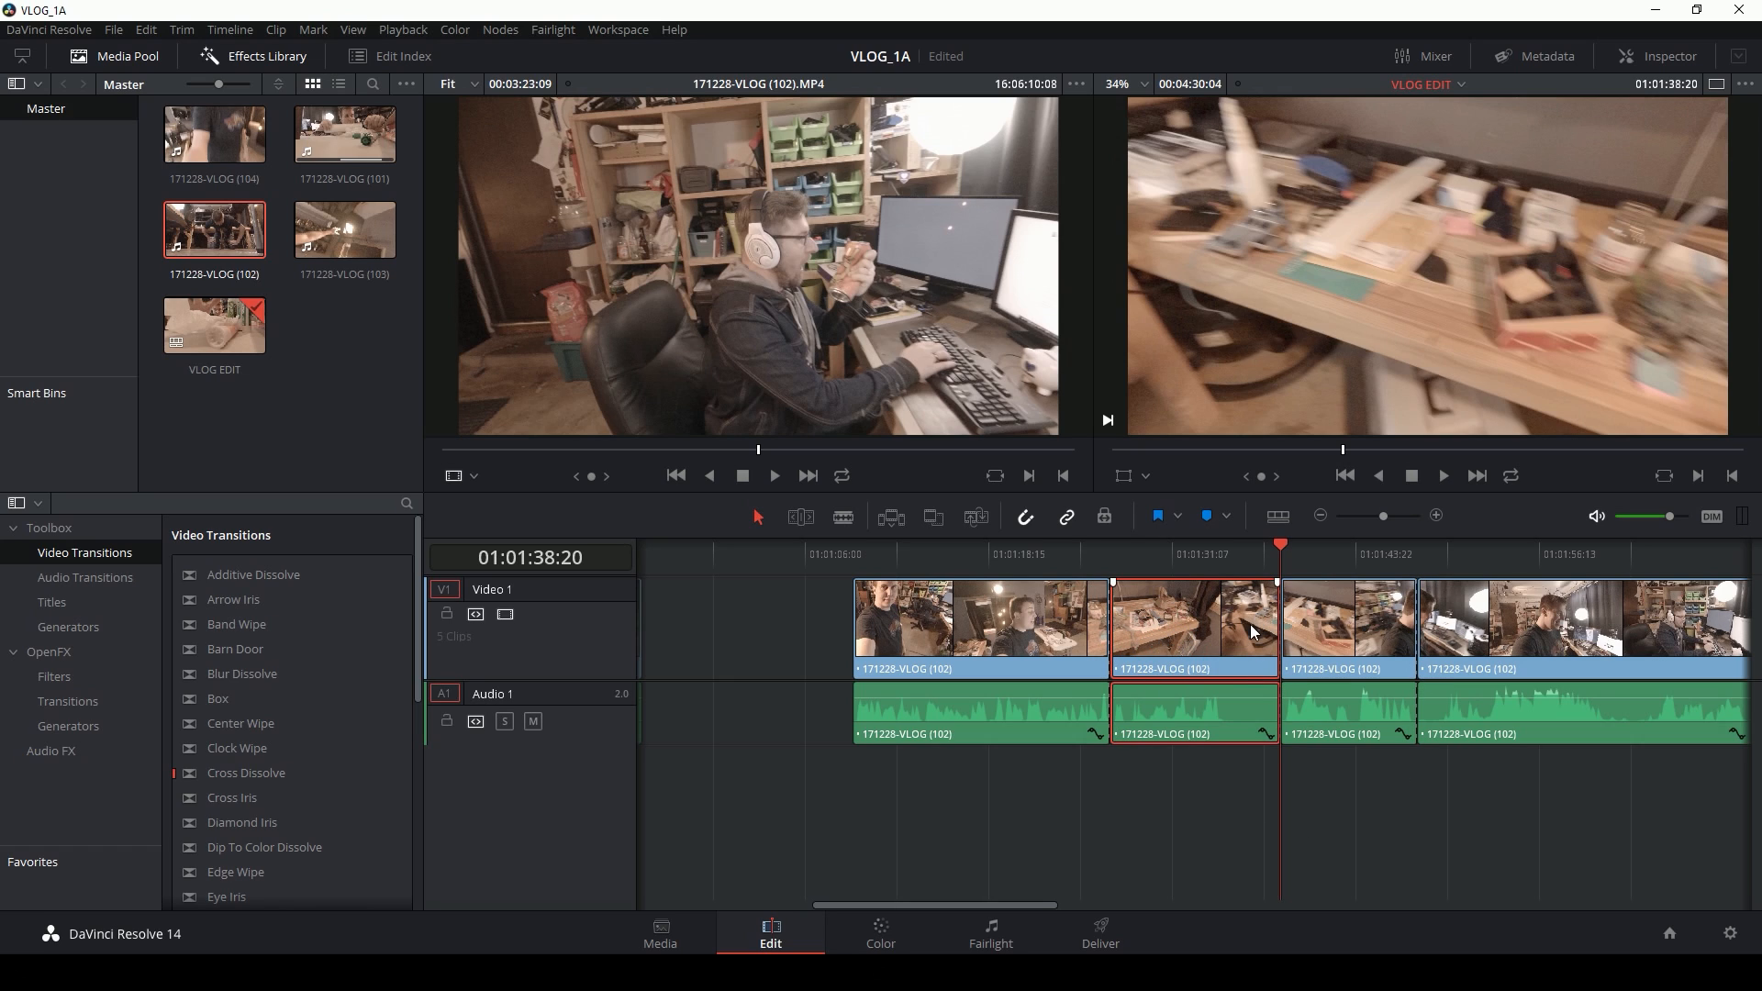
key("BackSpace")
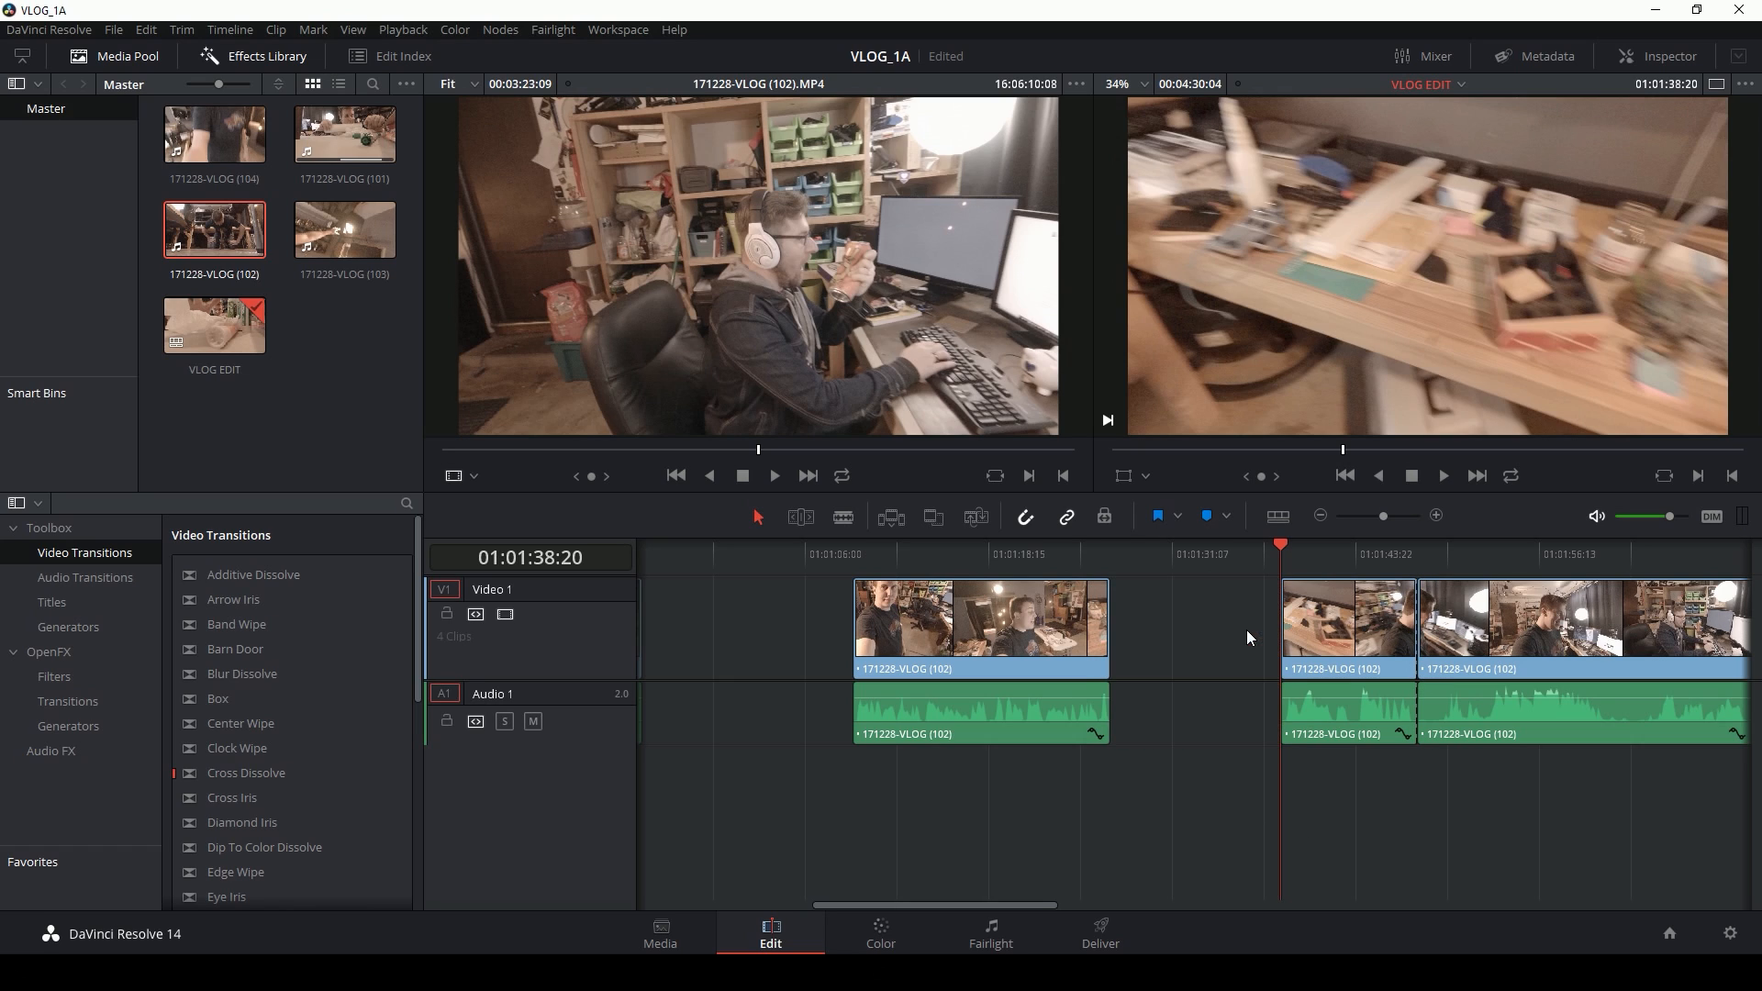
Step: Trim the start of the last 171228-VLOG (102) piece to about 01:01:53 and play it
left_click(1418, 551)
left_click_drag(1094, 924, 1098, 923)
left_click(1087, 551)
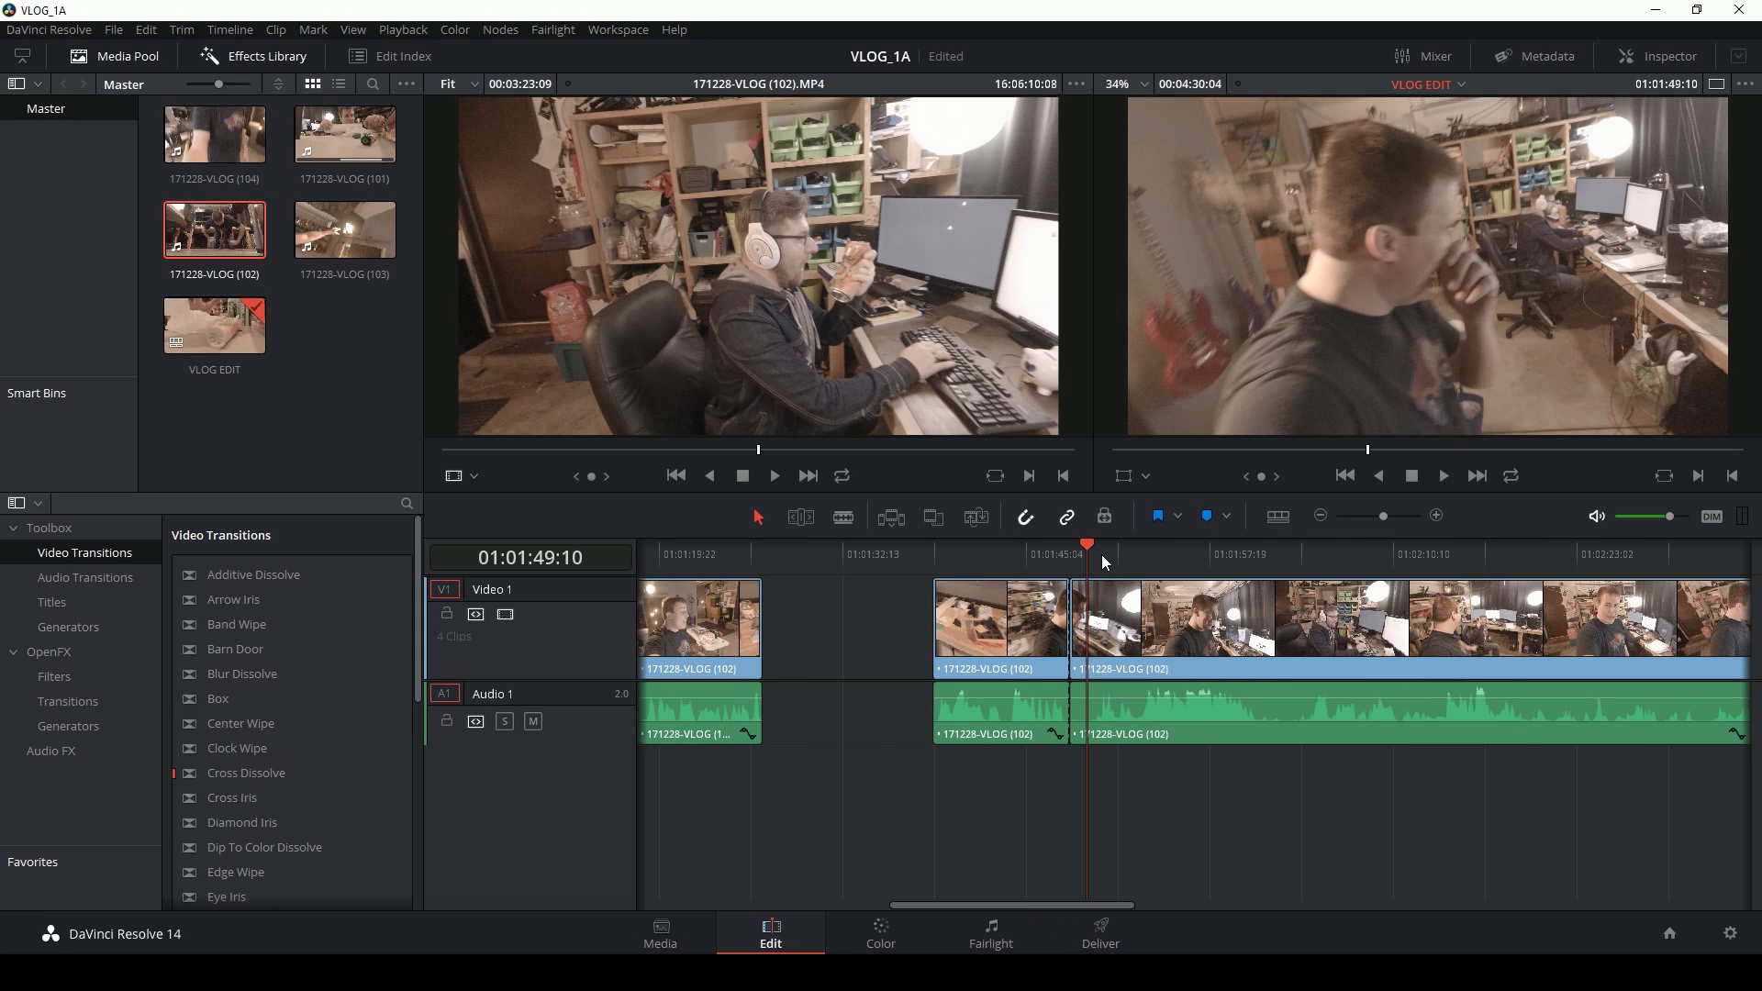
key("space")
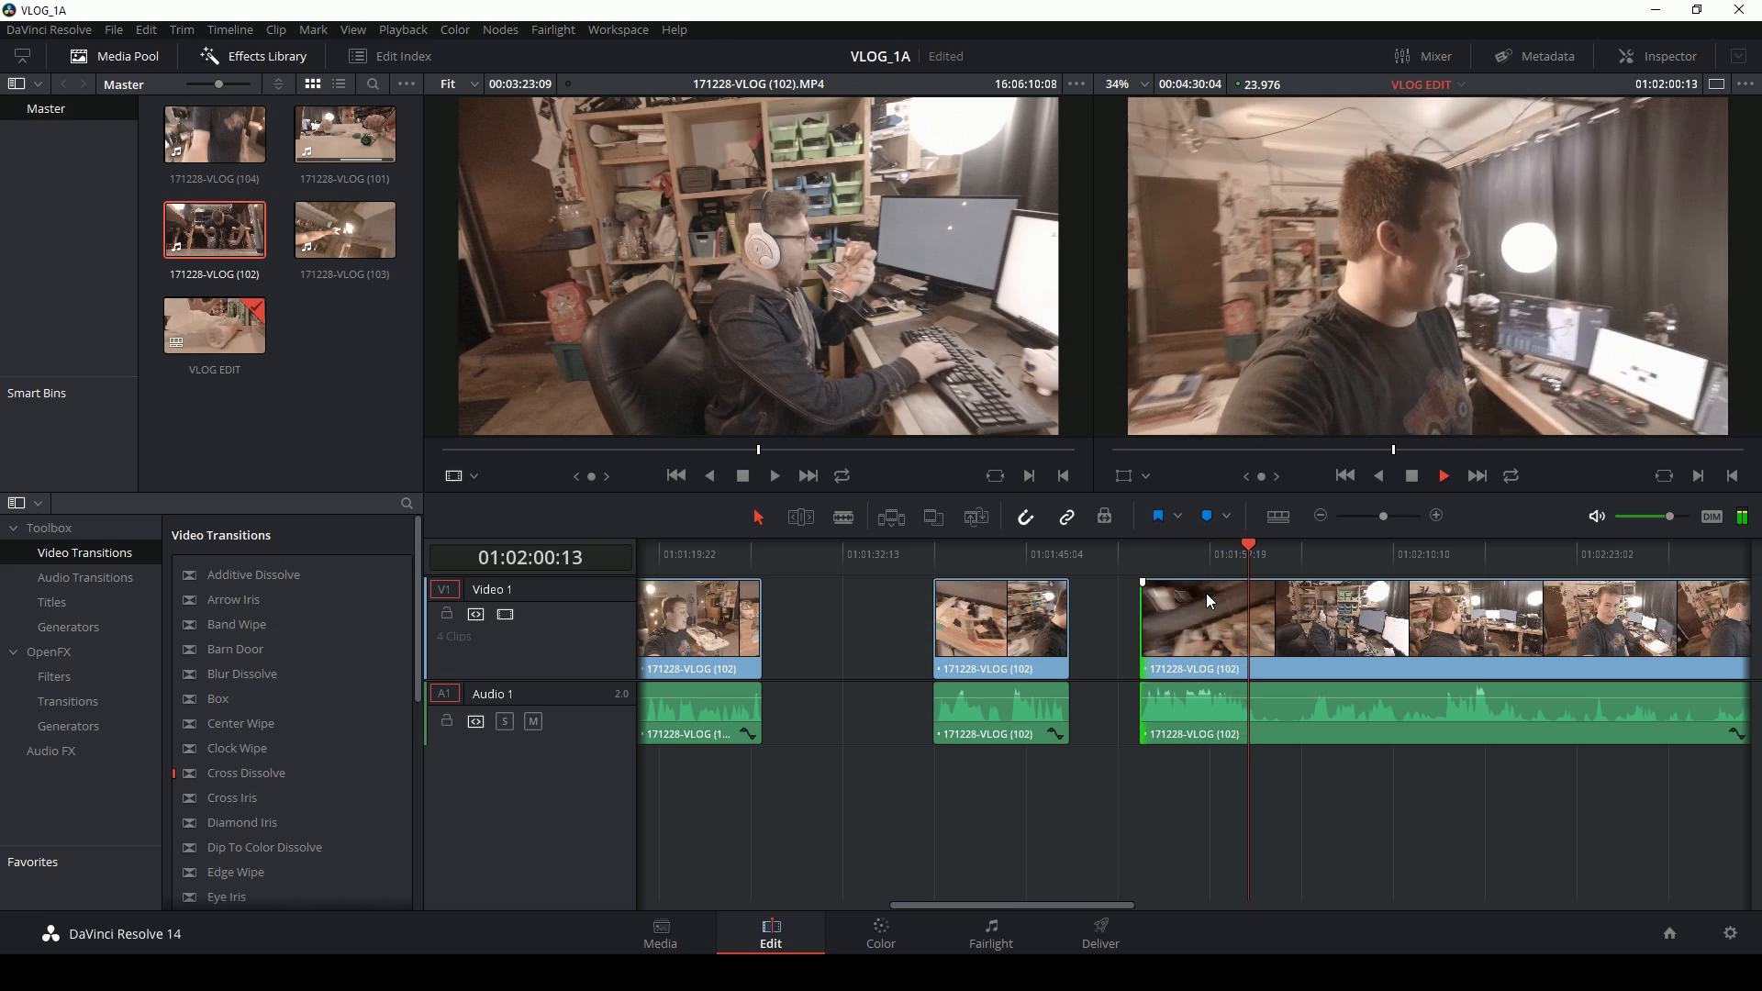
Step: Split the last piece at 01:02:01:06 and move the playhead to 01:02:04:23
key("ctrl+b")
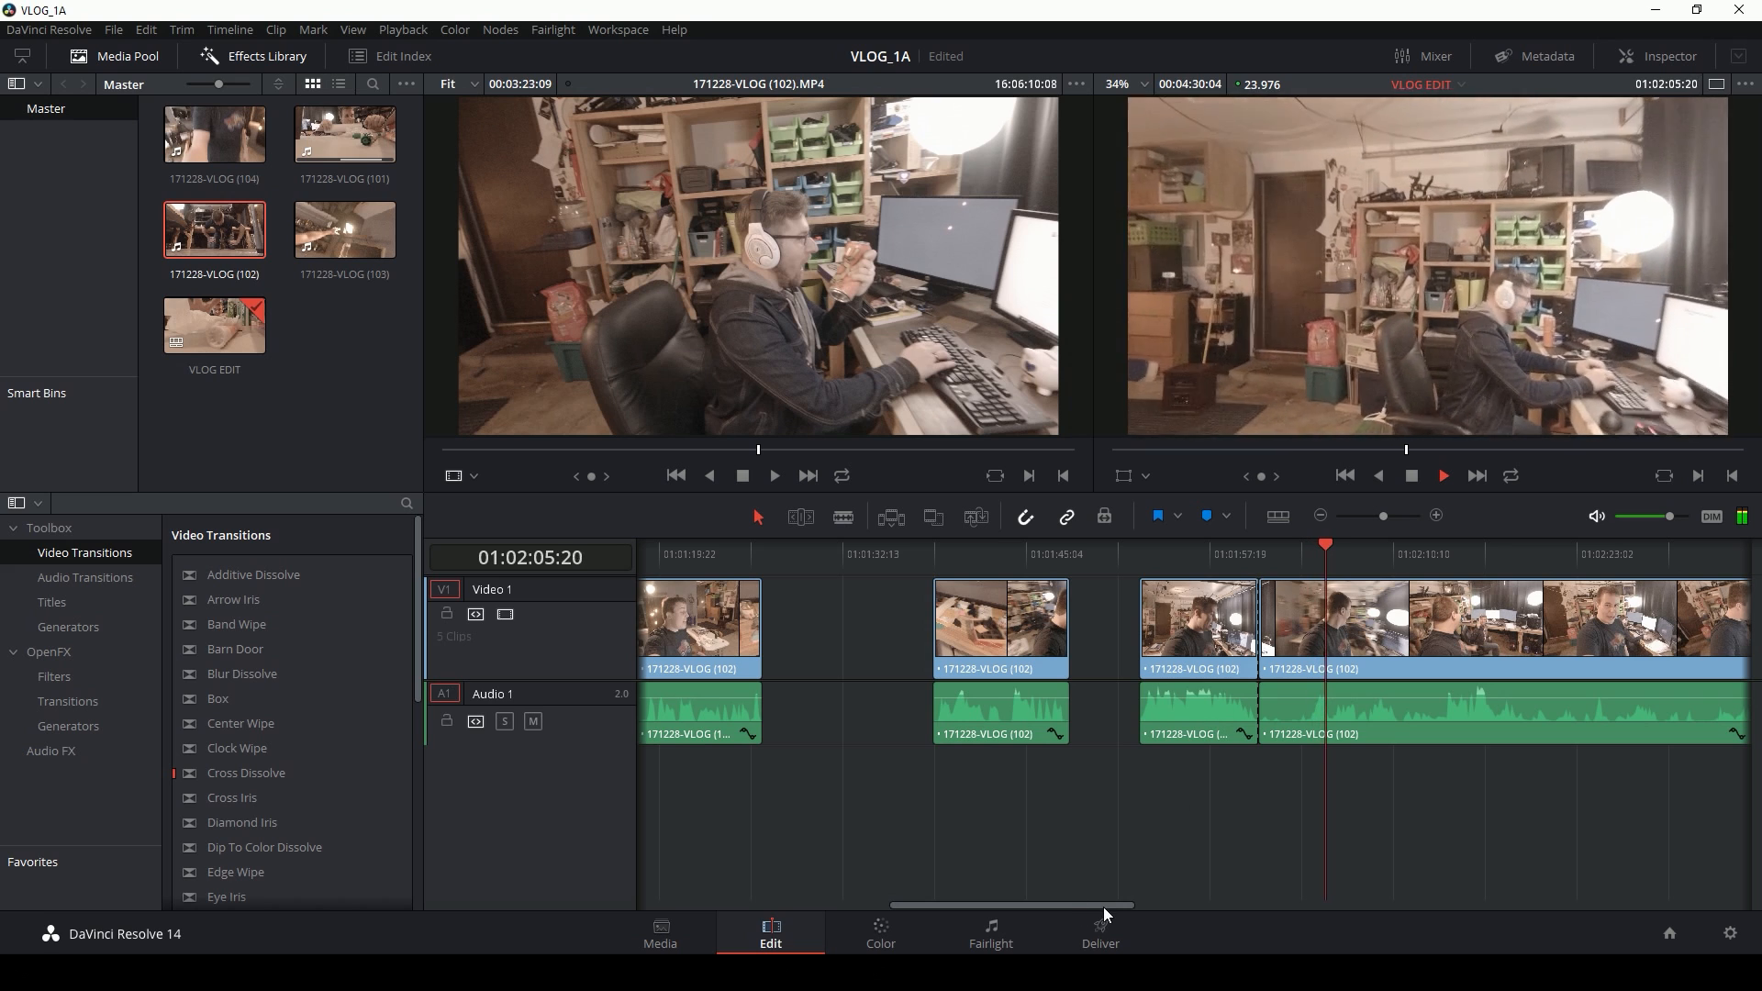
left_click_drag(1104, 909, 1178, 900)
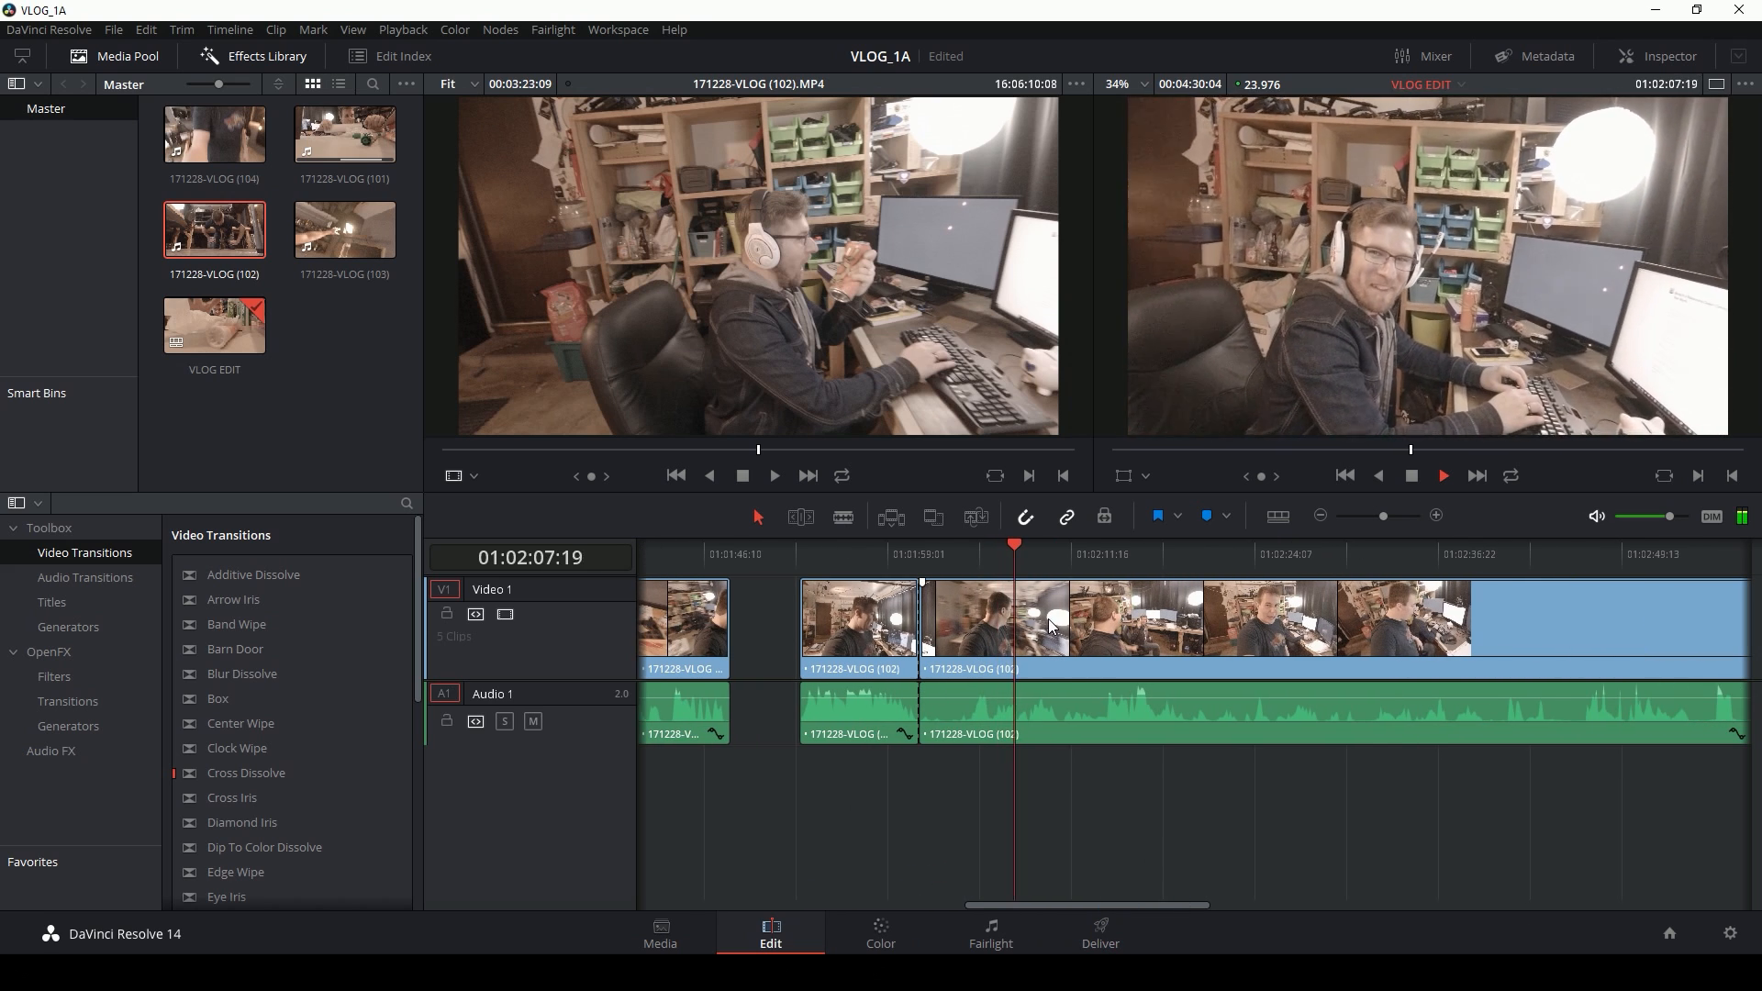
left_click_drag(1032, 551, 980, 673)
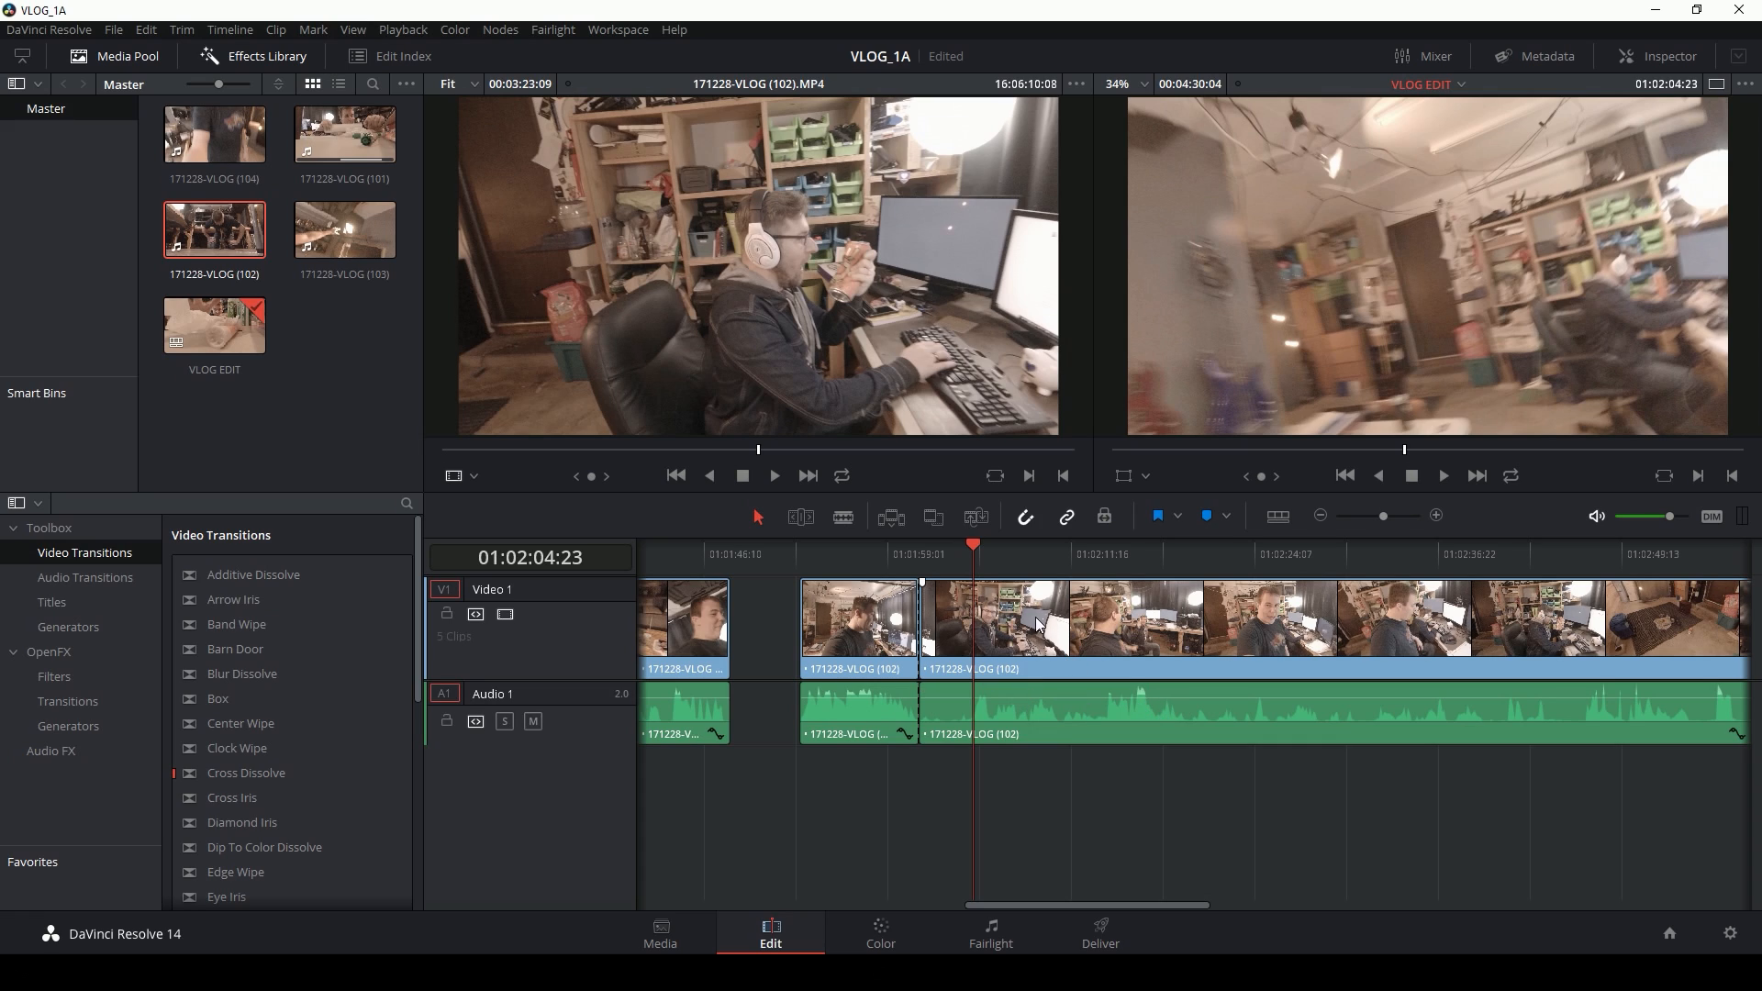
Step: Try splitting the clip at 01:02:04:23 and deleting the short piece before the playhead, and undo both edits
left_click(1002, 642)
key("ctrl+b")
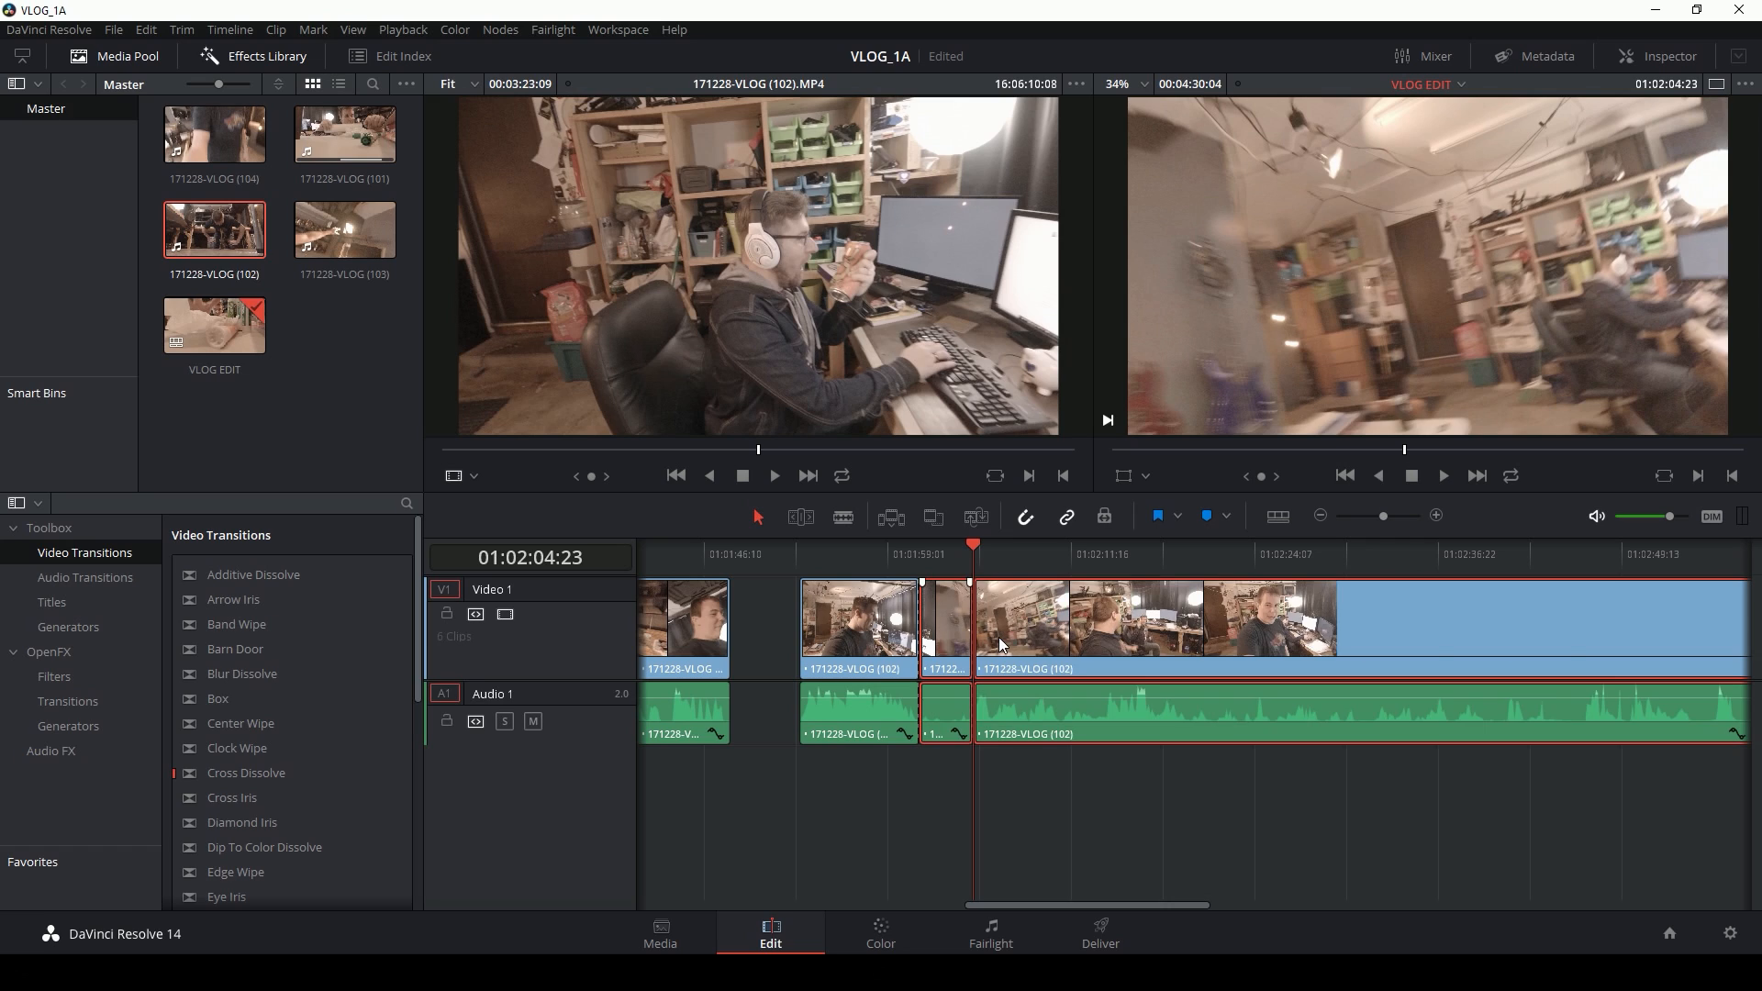
left_click(1013, 790)
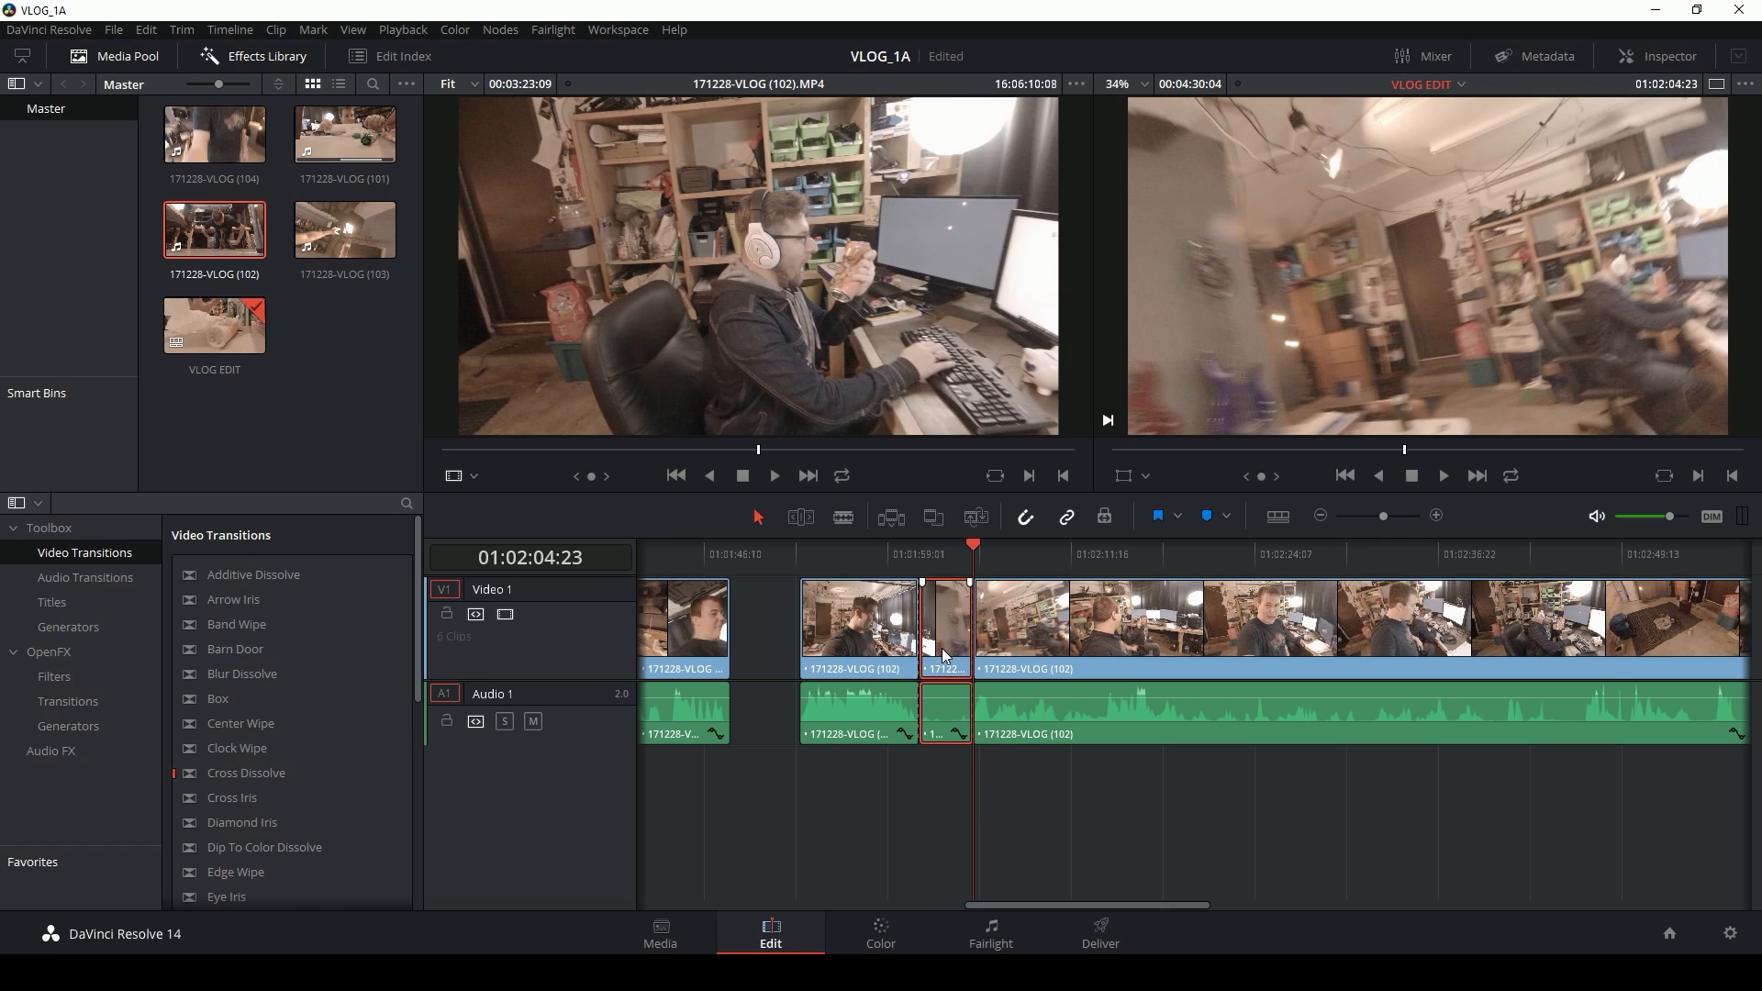
key("BackSpace")
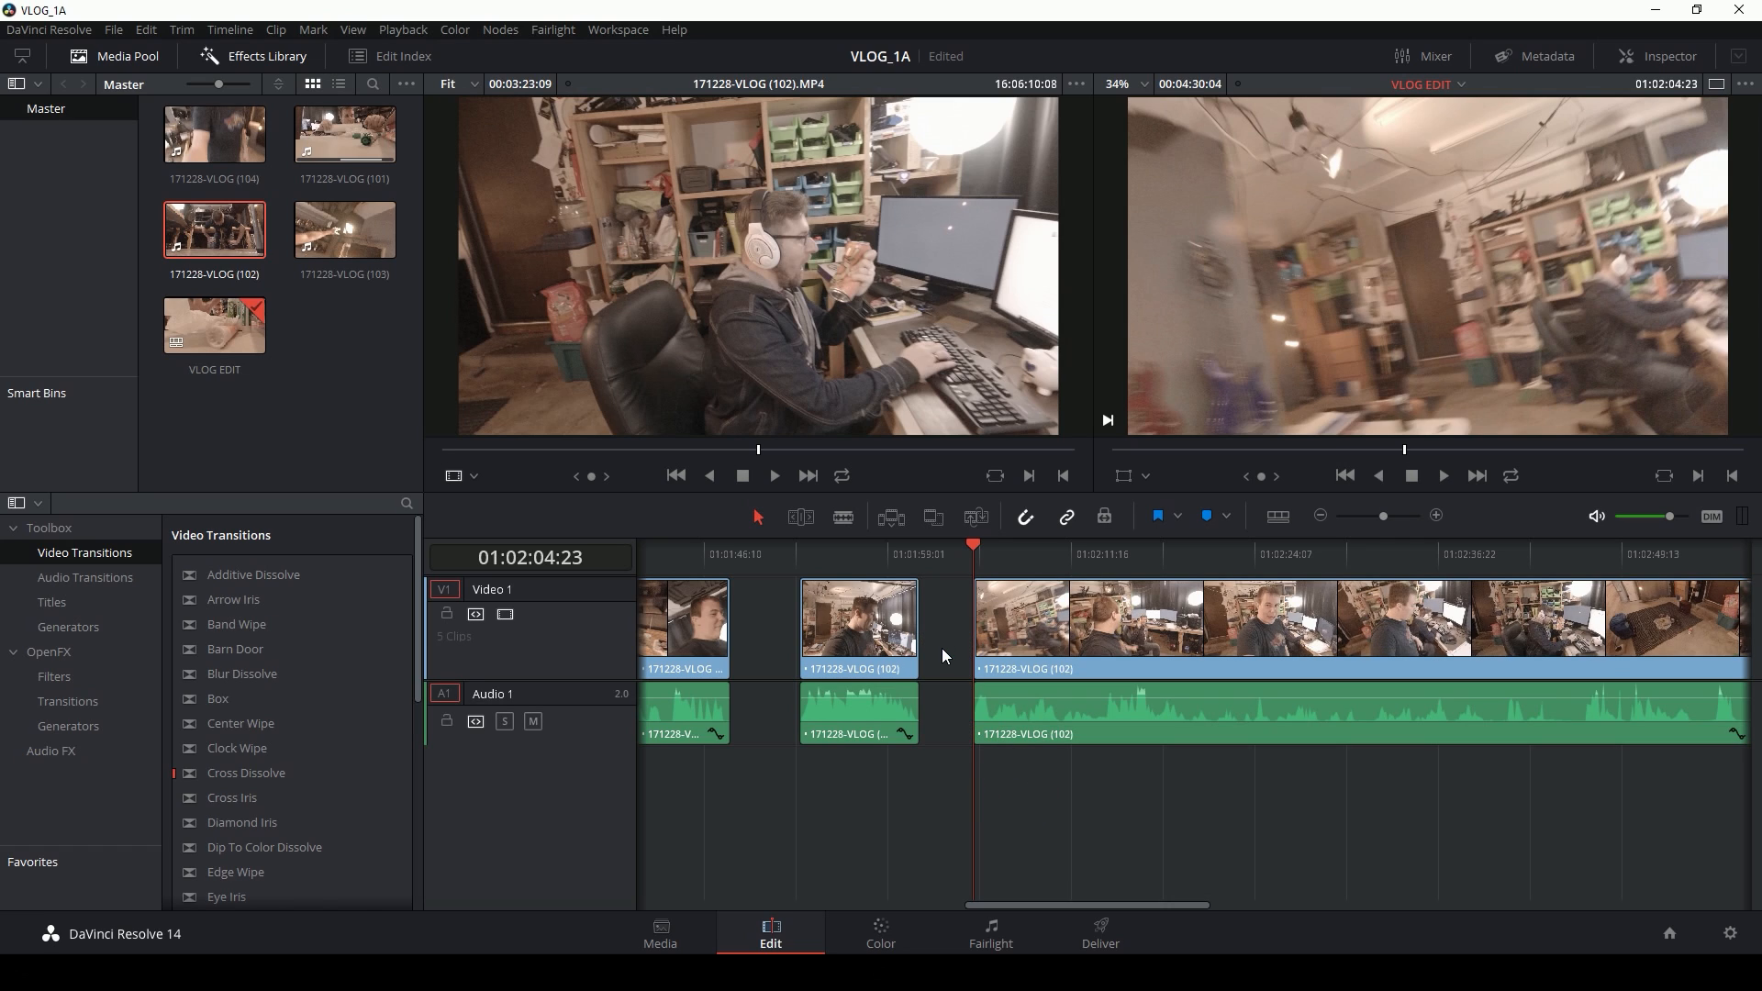
key("ctrl+z")
key("ctrl+z")
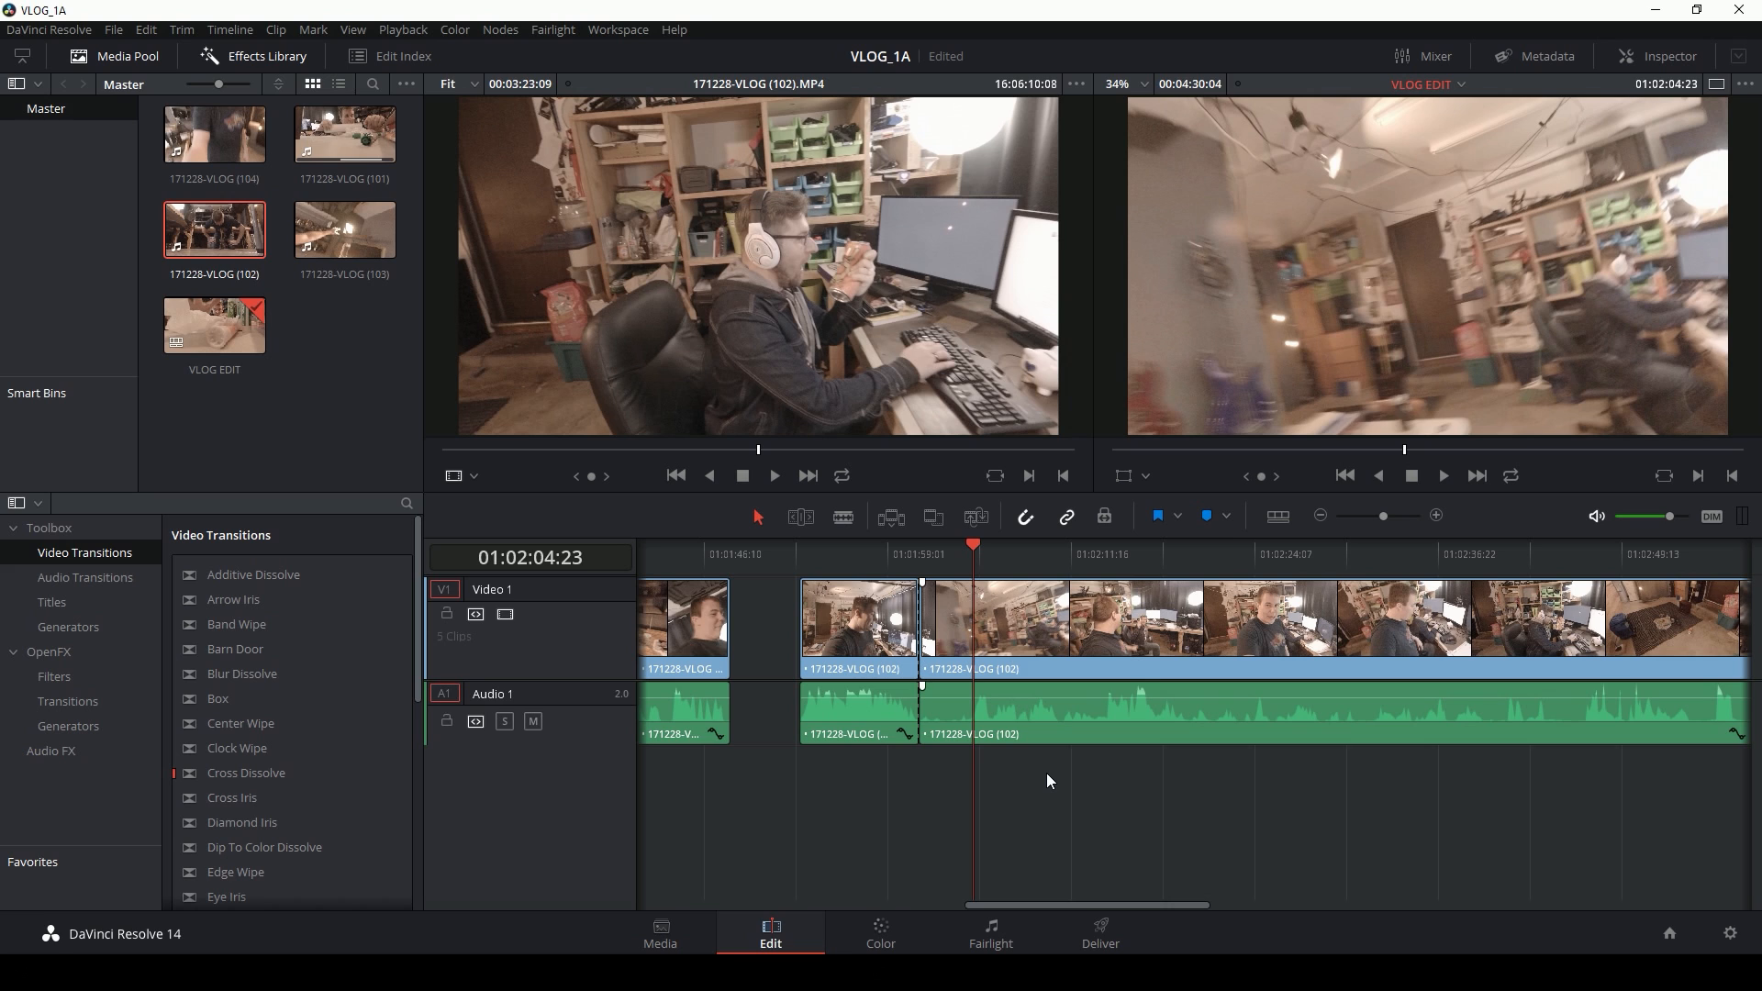
Step: Ripple-trim the last clip's start to the playhead at 01:02:04:23 and split the footage at about 01:02:16
key("ctrl+shift+bracketleft")
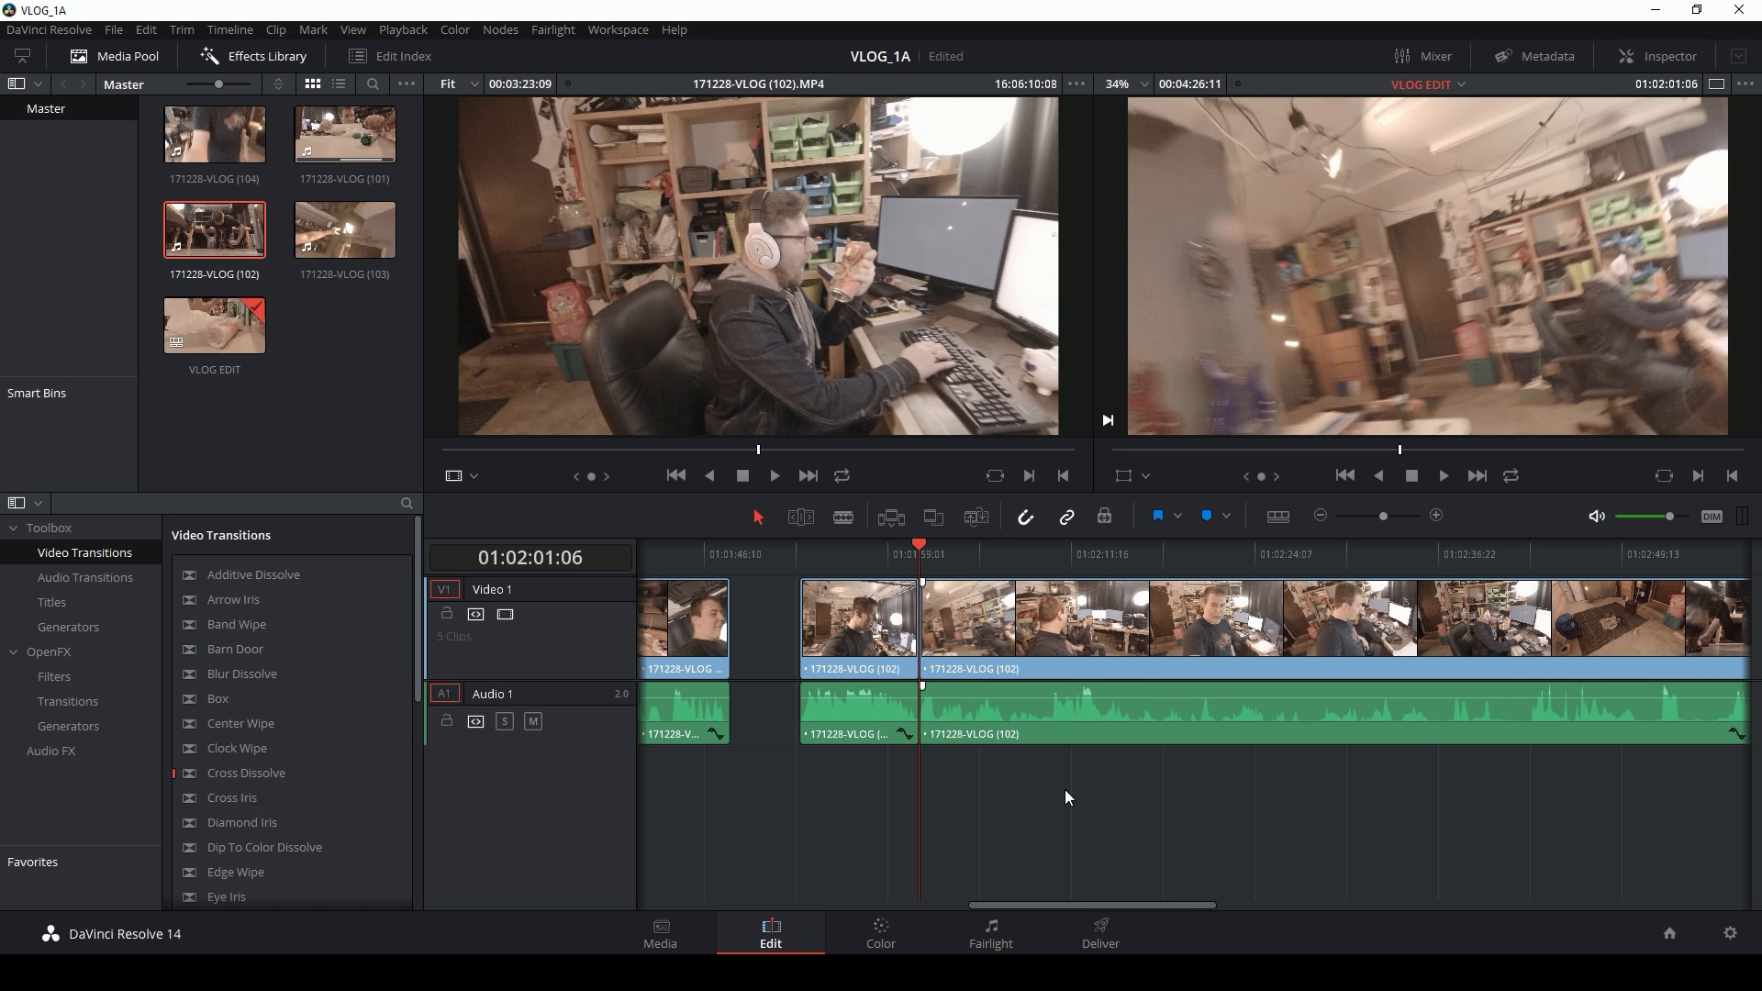
key("space")
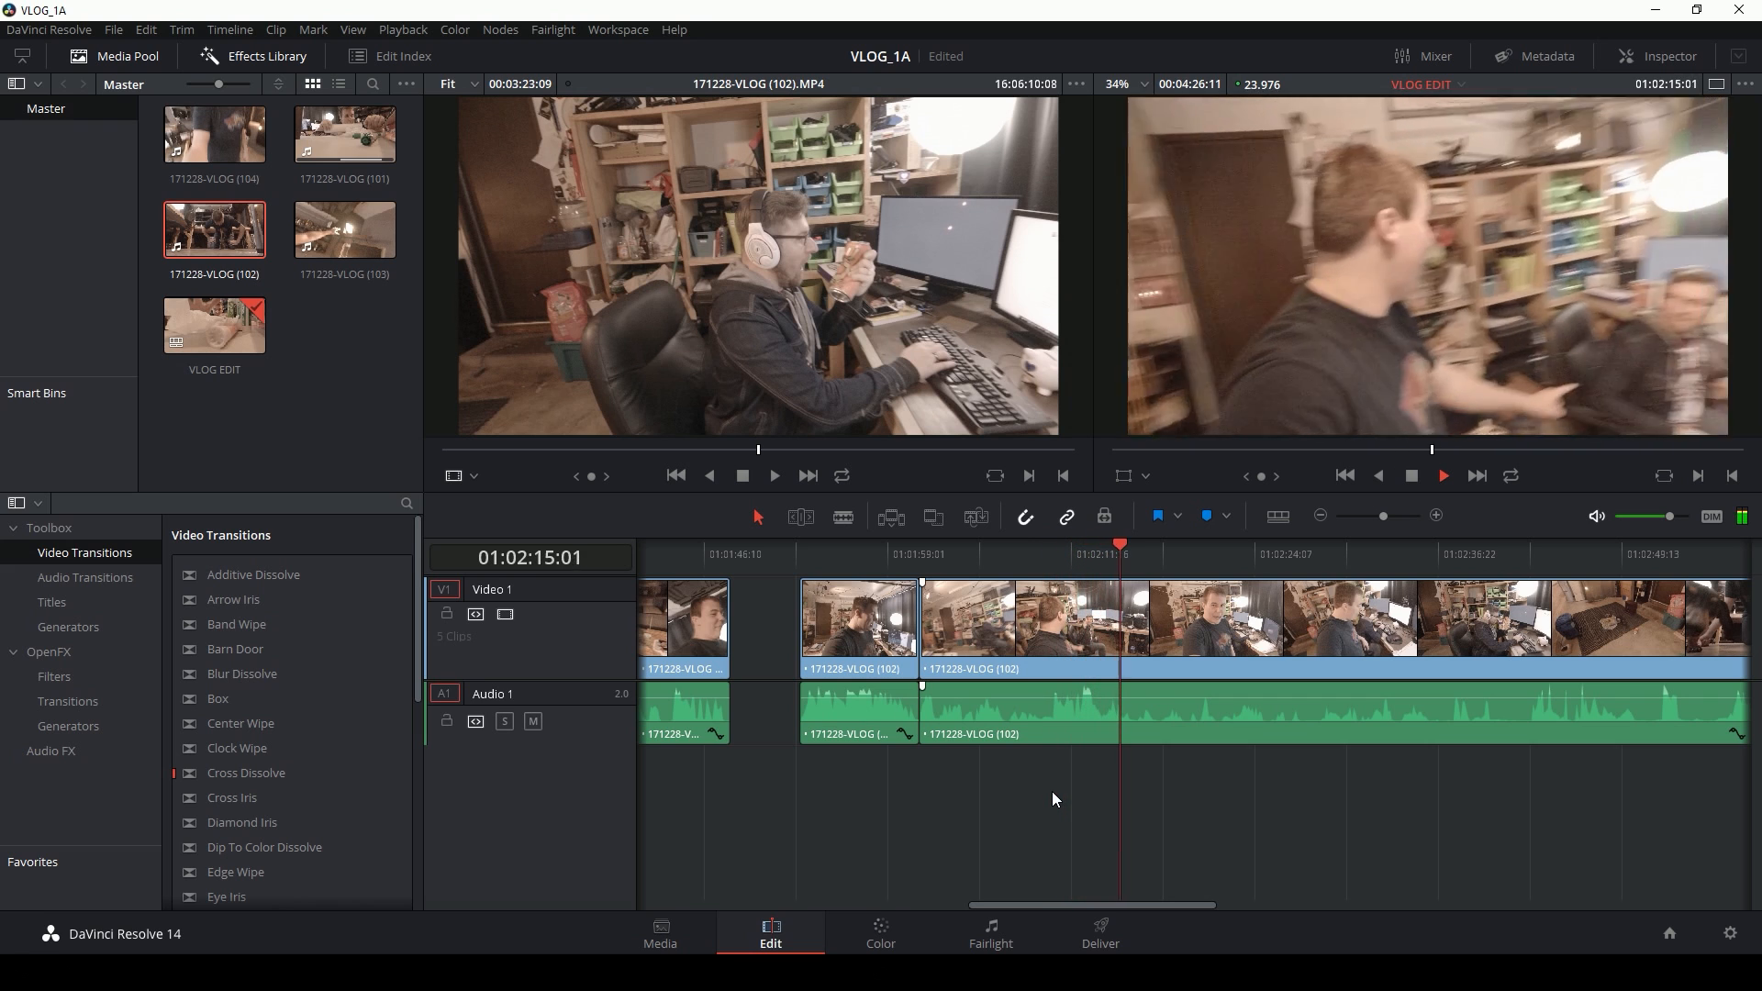
key("ctrl+b")
key("space")
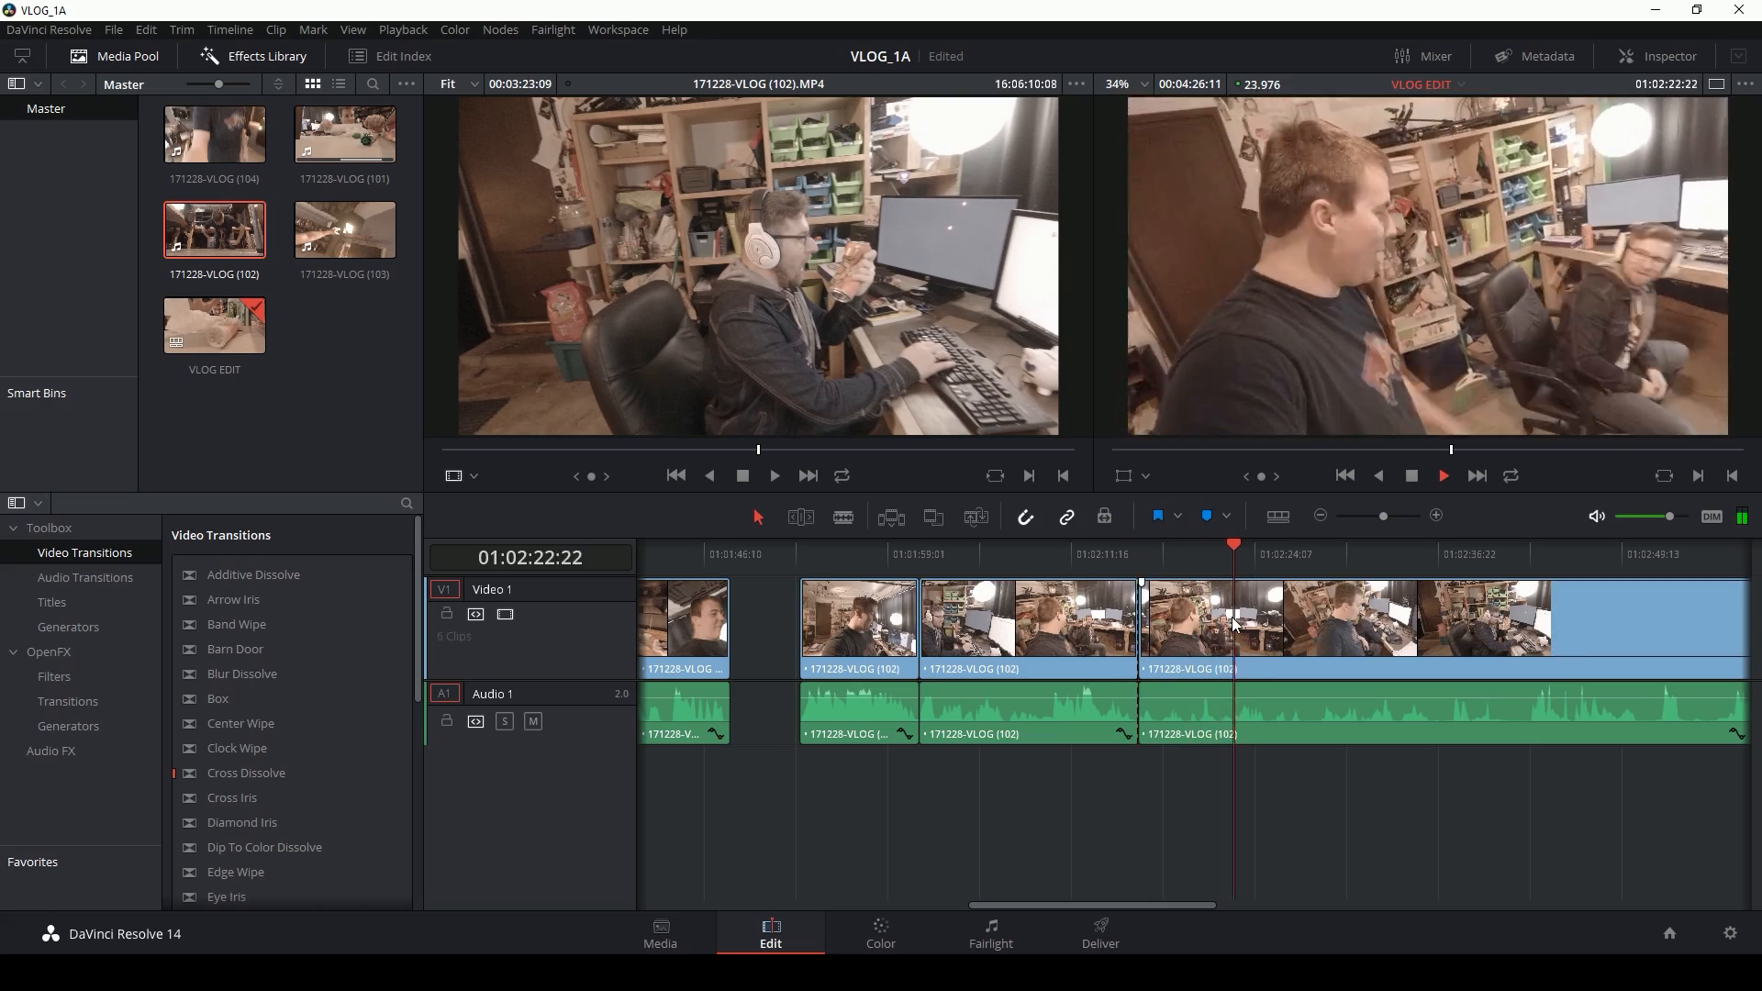
Step: Ripple out the unwanted footage after the cut at about 01:02:16 and split the remaining clip at about 01:02:24
left_click(1313, 556)
key("ctrl+b")
left_click(1163, 647)
key("Delete")
key("space")
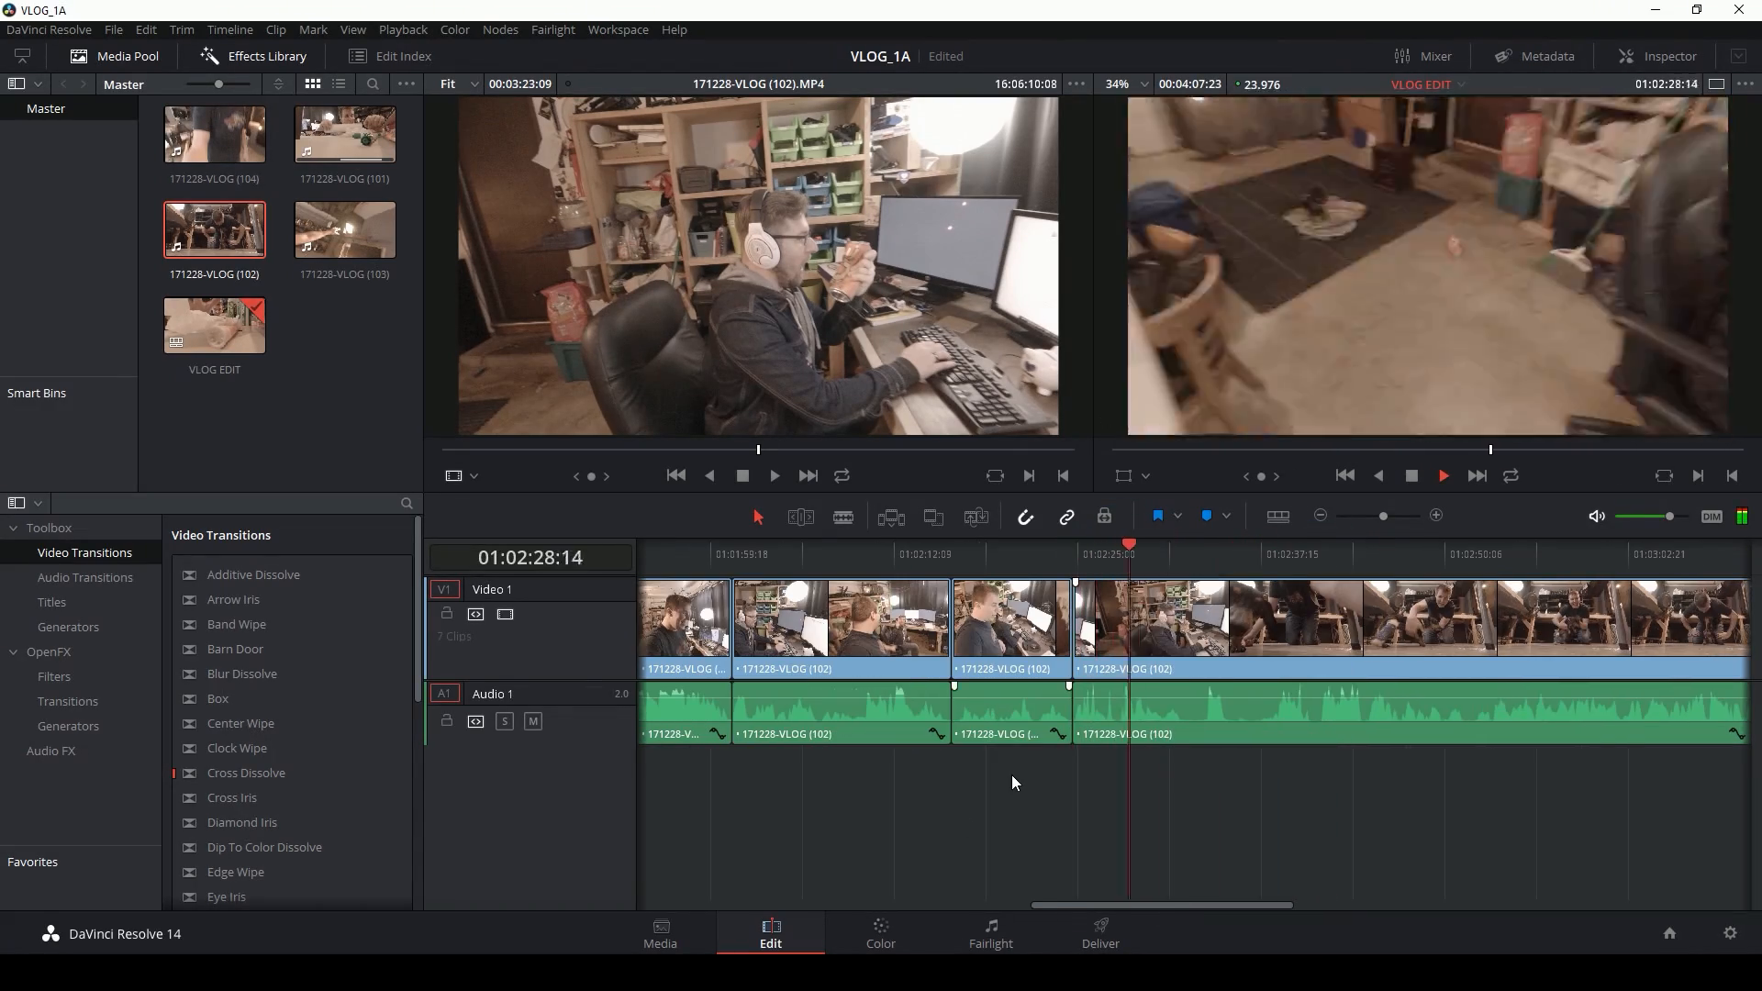
Step: Split the last clip at about 01:02:32 and ripple out the unwanted footage directly after that cut
left_click(901, 555)
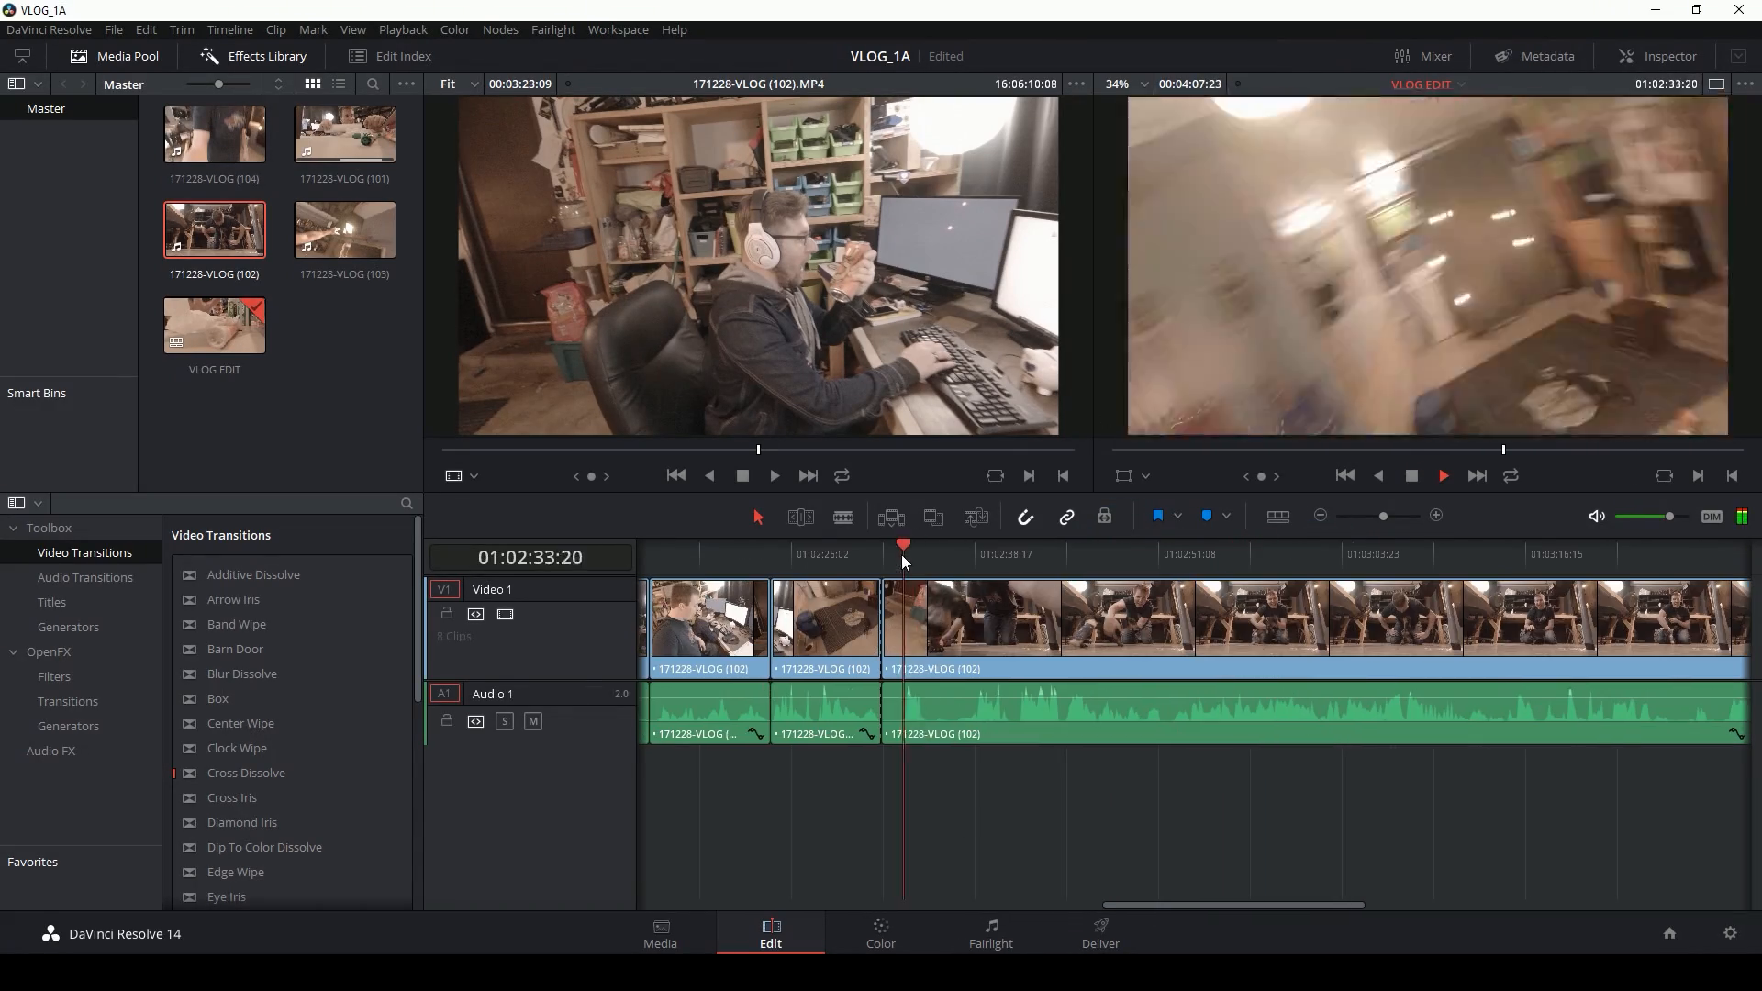
left_click(1095, 556)
key("ctrl+b")
left_click(988, 642)
key("Delete")
key("space")
left_click(1092, 556)
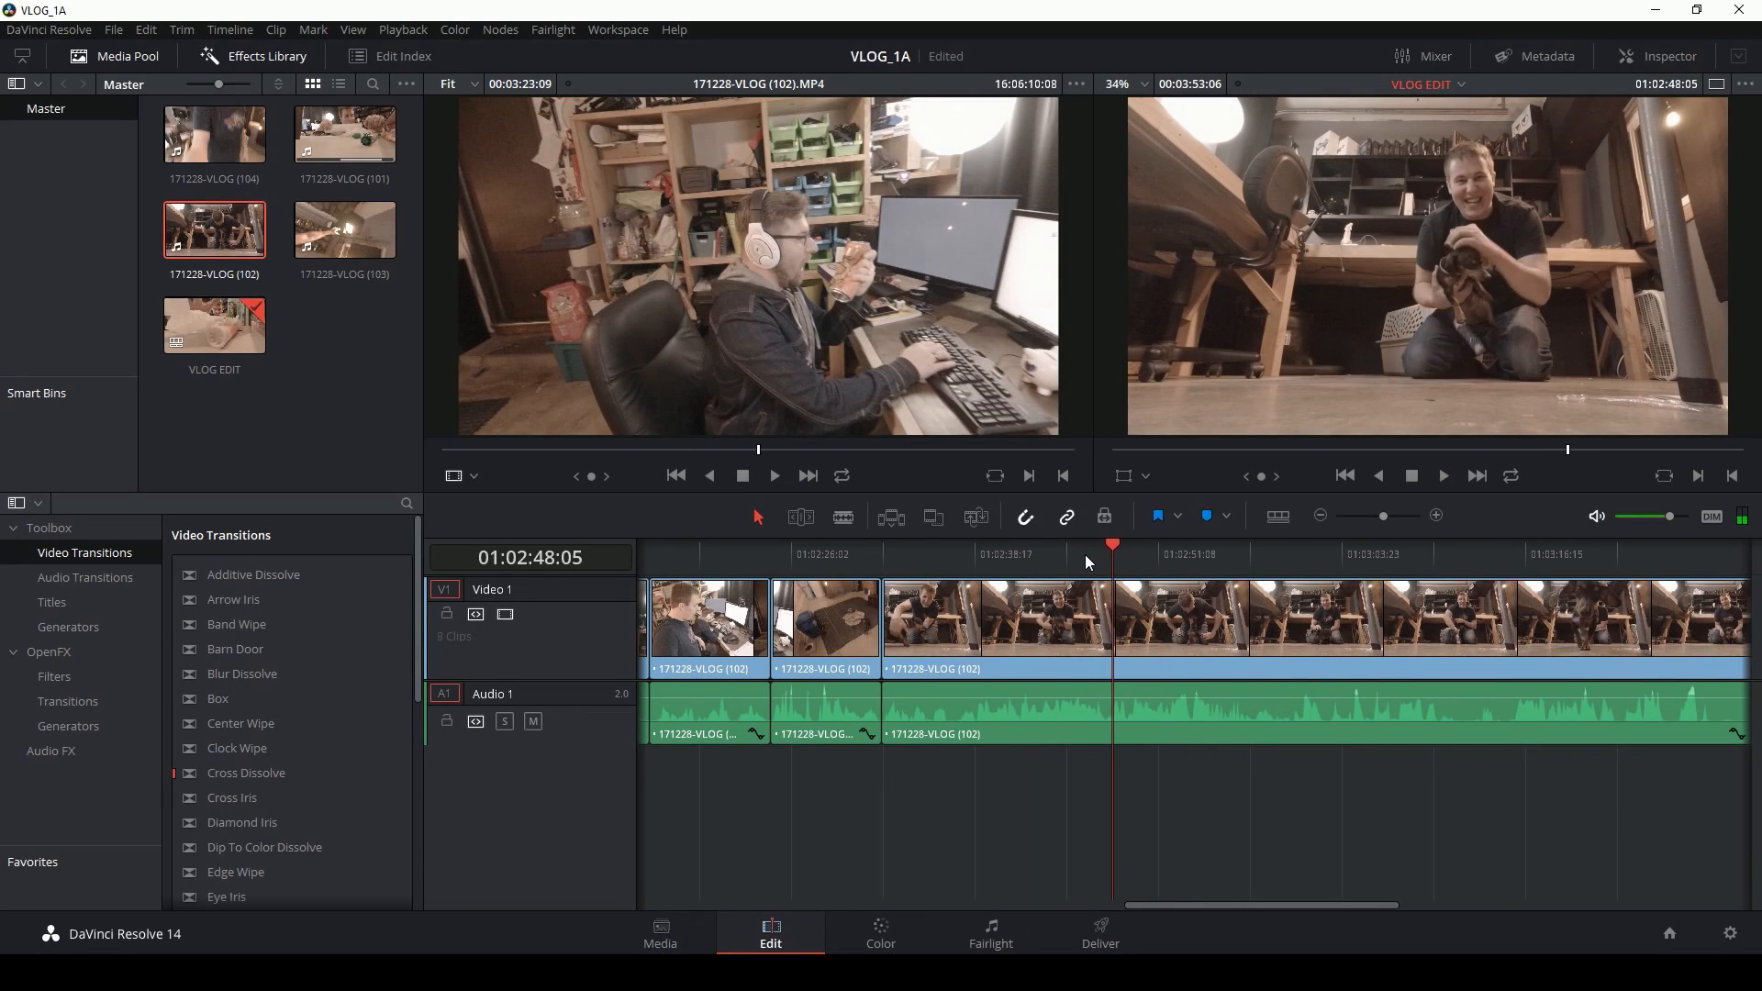
Step: Split the last clip at 01:02:48:05 and place 171228-VLOG (103) on the timeline after the existing footage
key("ctrl+b")
left_click(1285, 557)
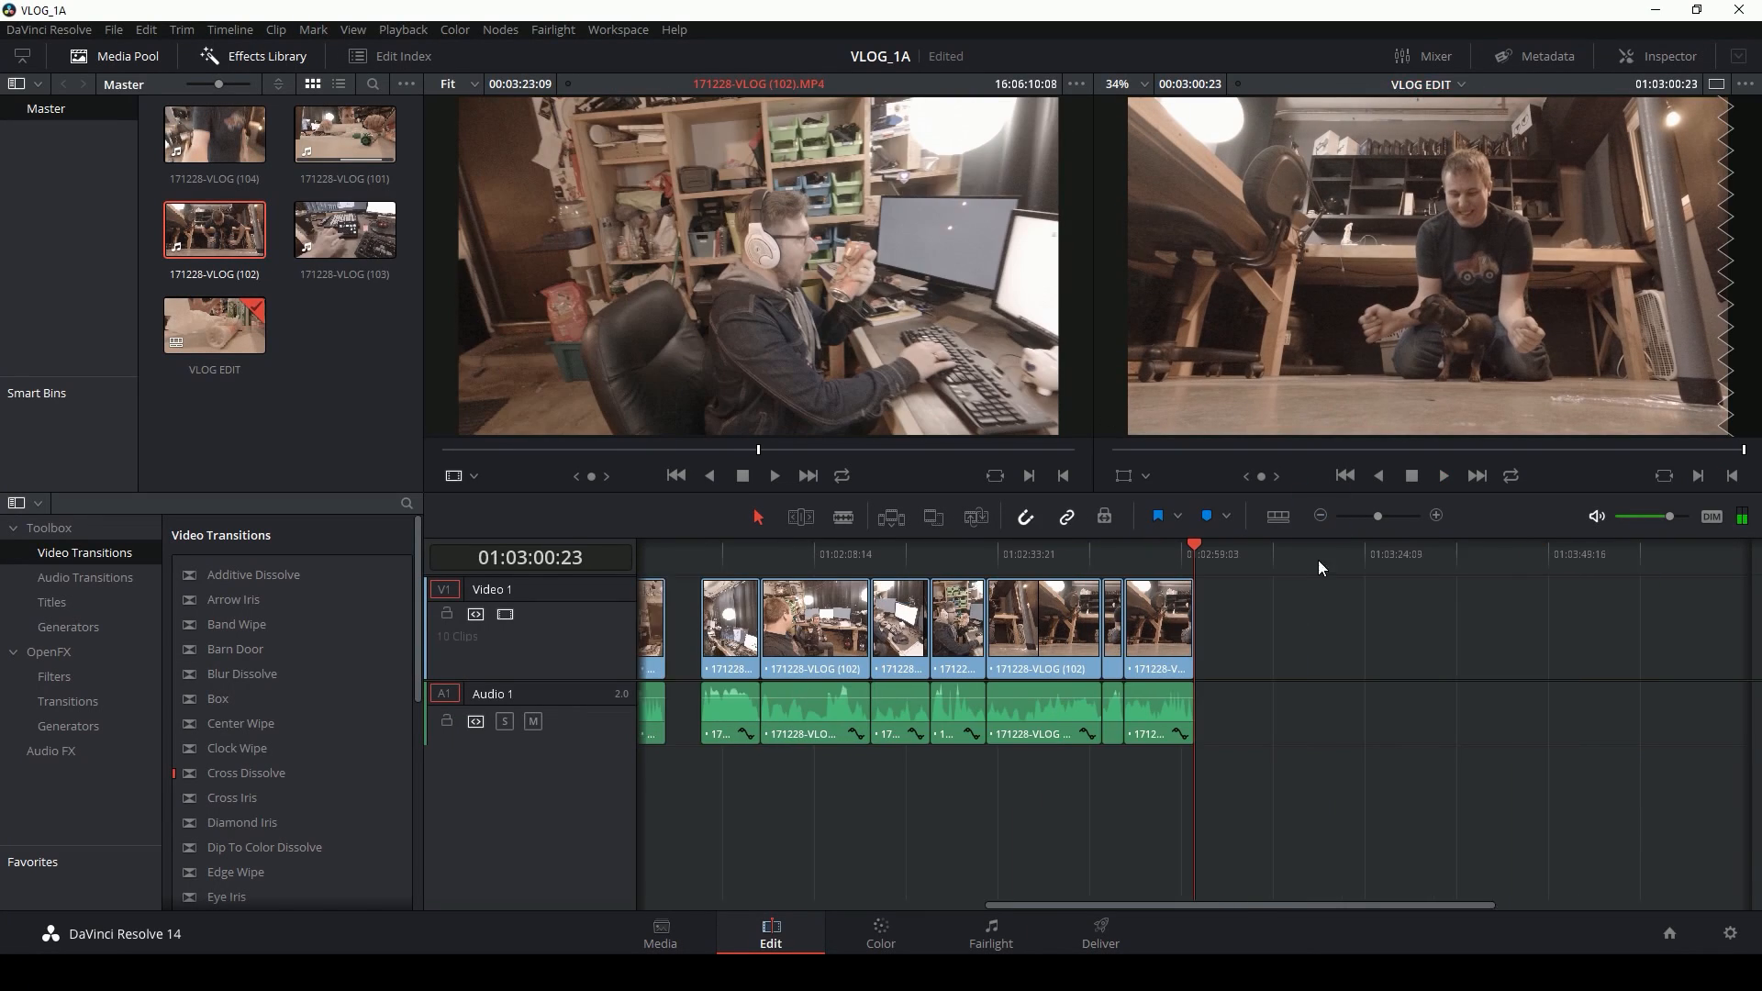
left_click_drag(1333, 804, 1263, 806)
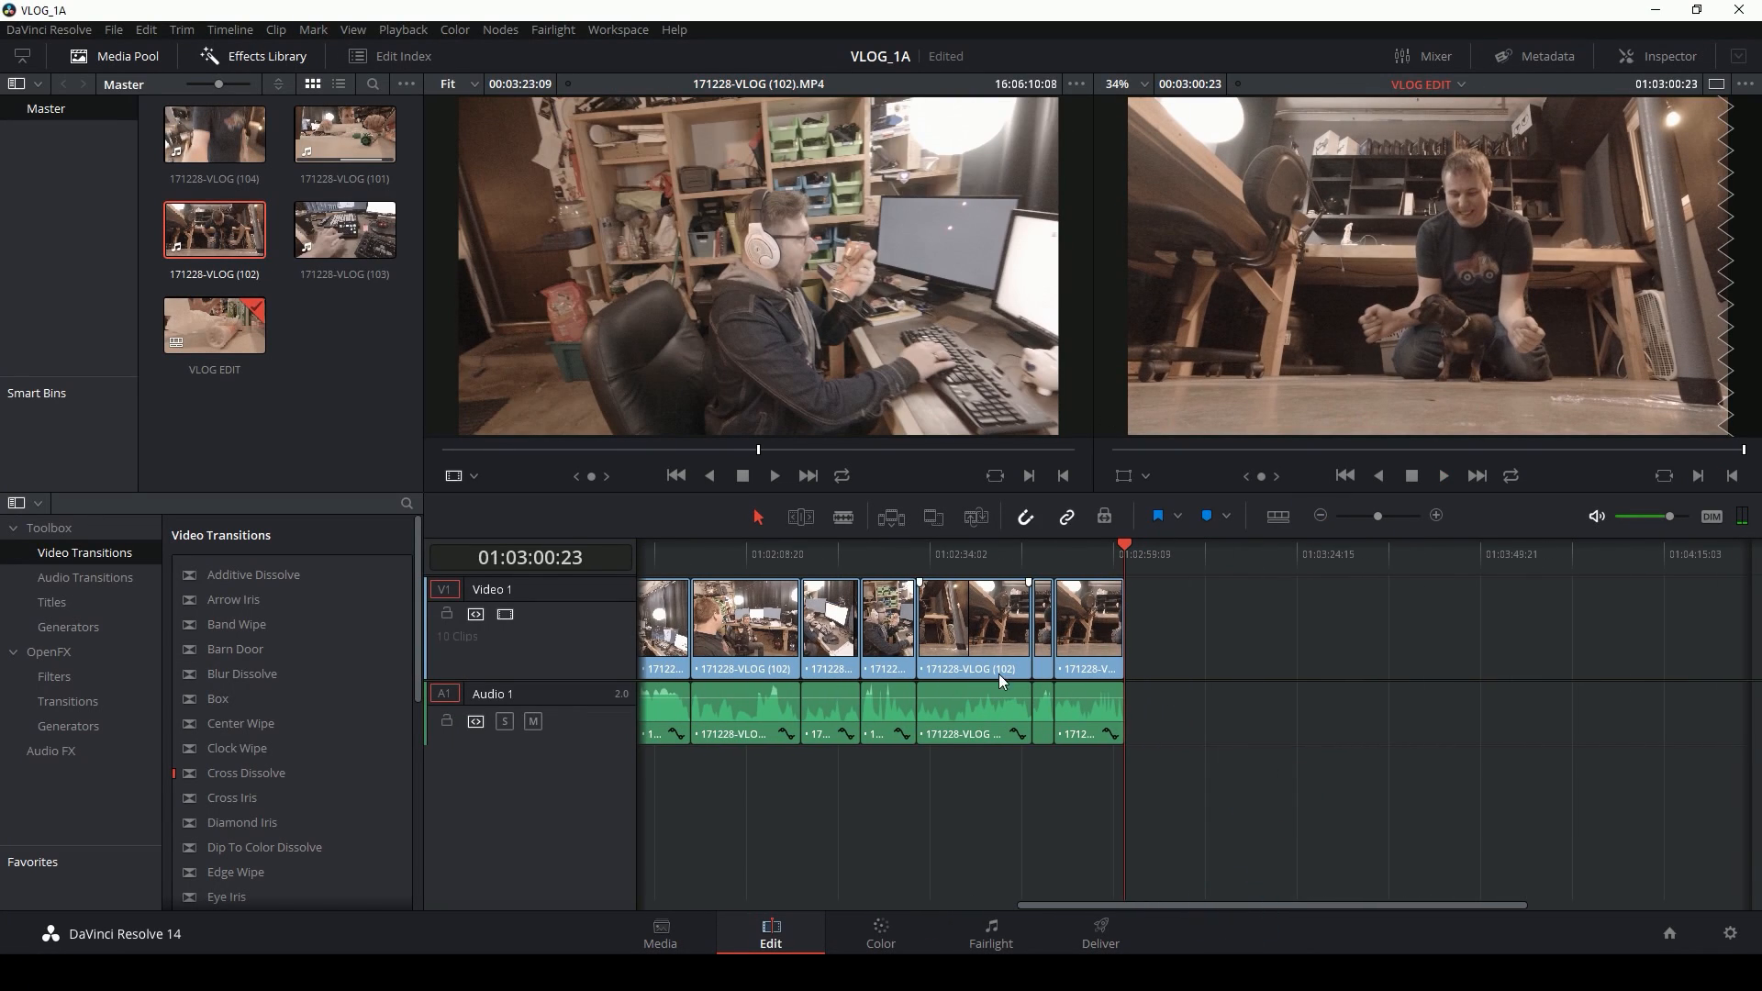
left_click_drag(349, 234, 1196, 626)
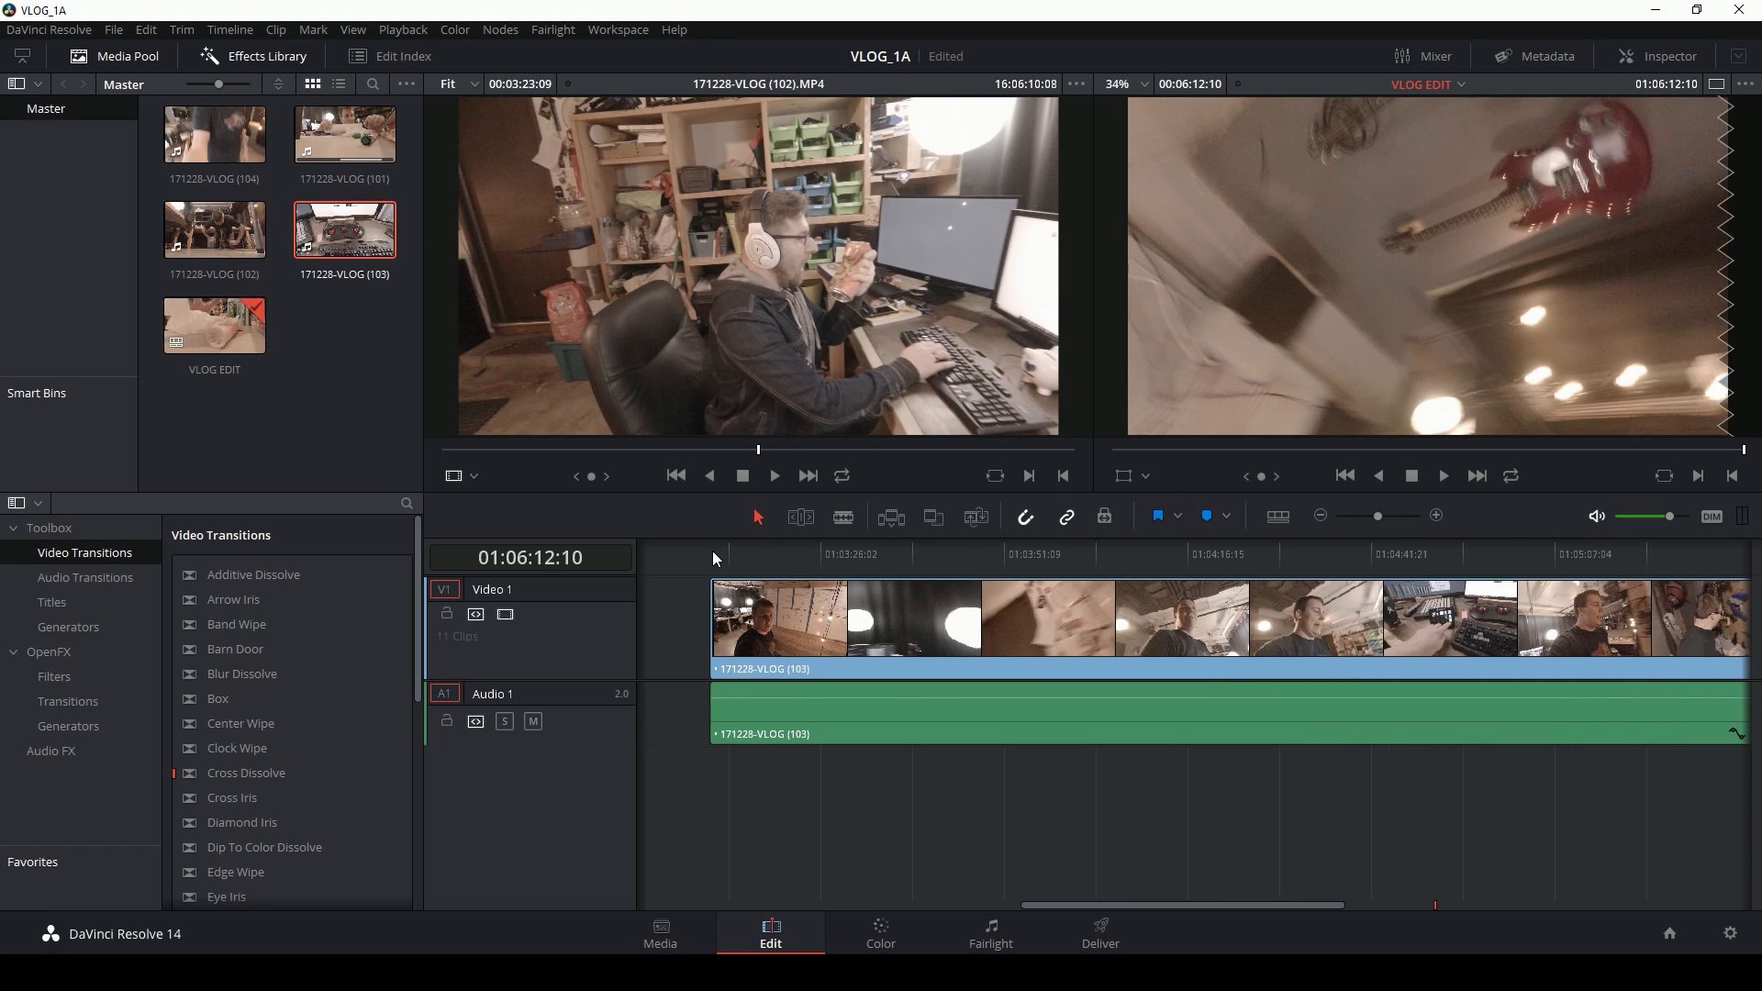
Step: Review the opening of the 171228-VLOG (103) clip and split it at 01:03:28:01
left_click(716, 554)
key("space")
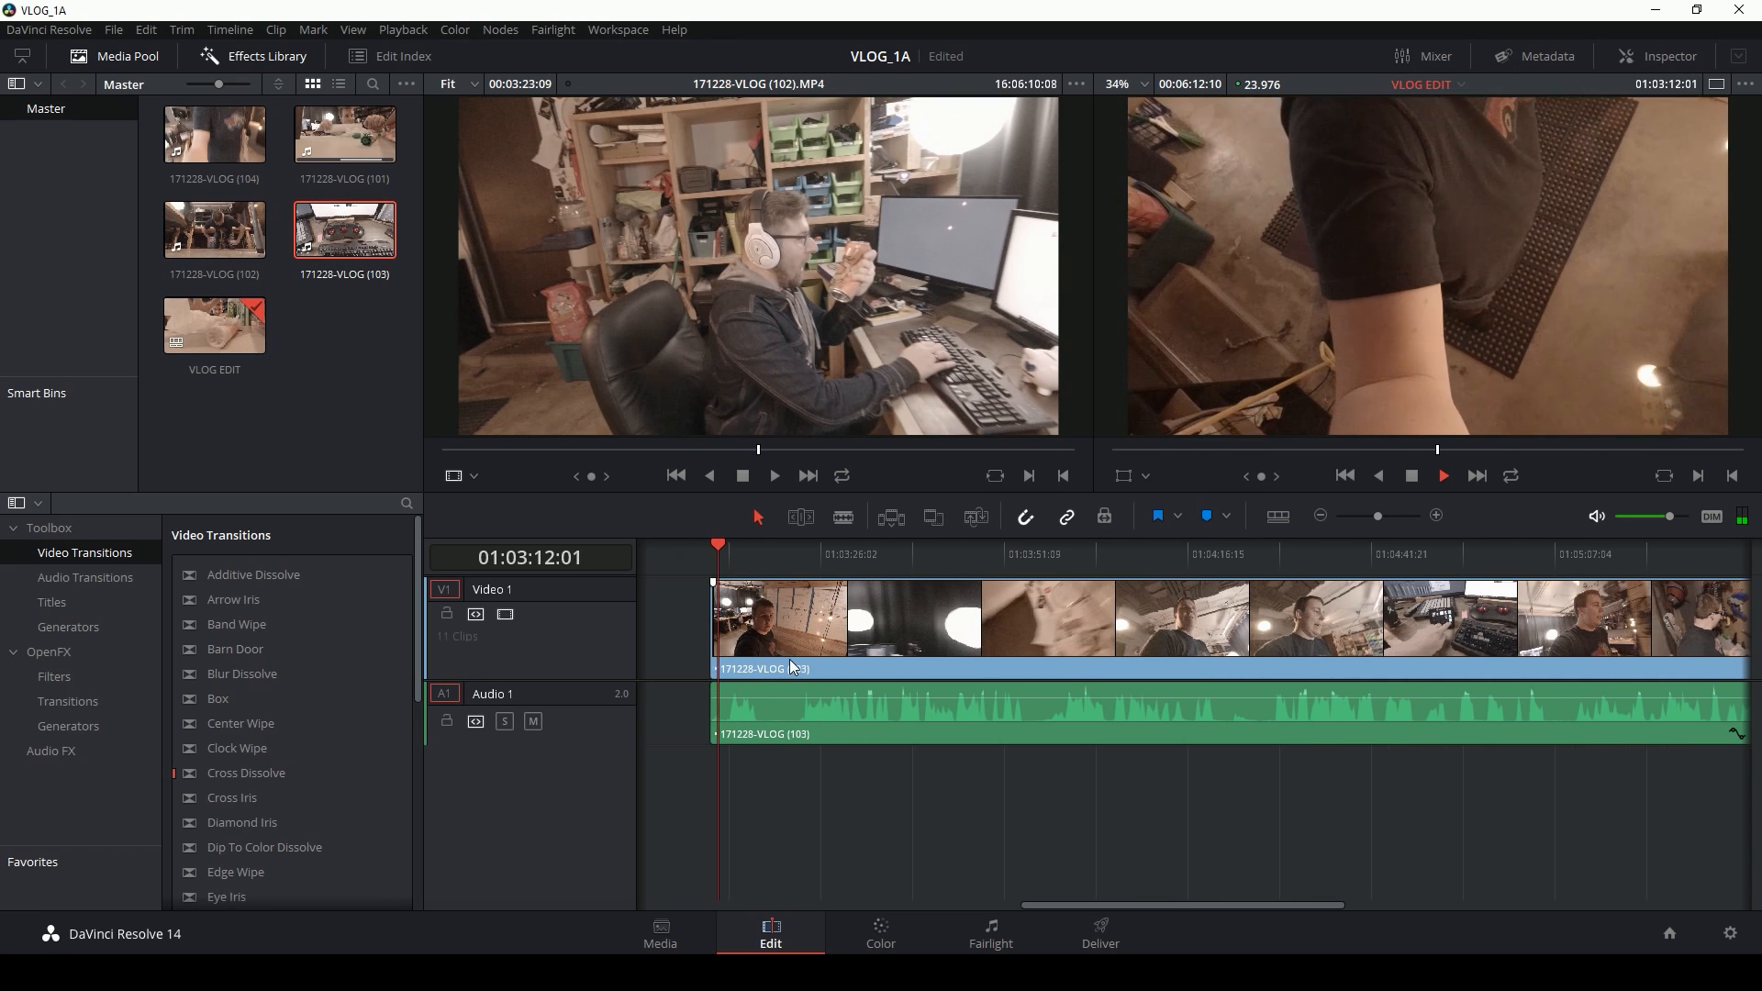
left_click(794, 554)
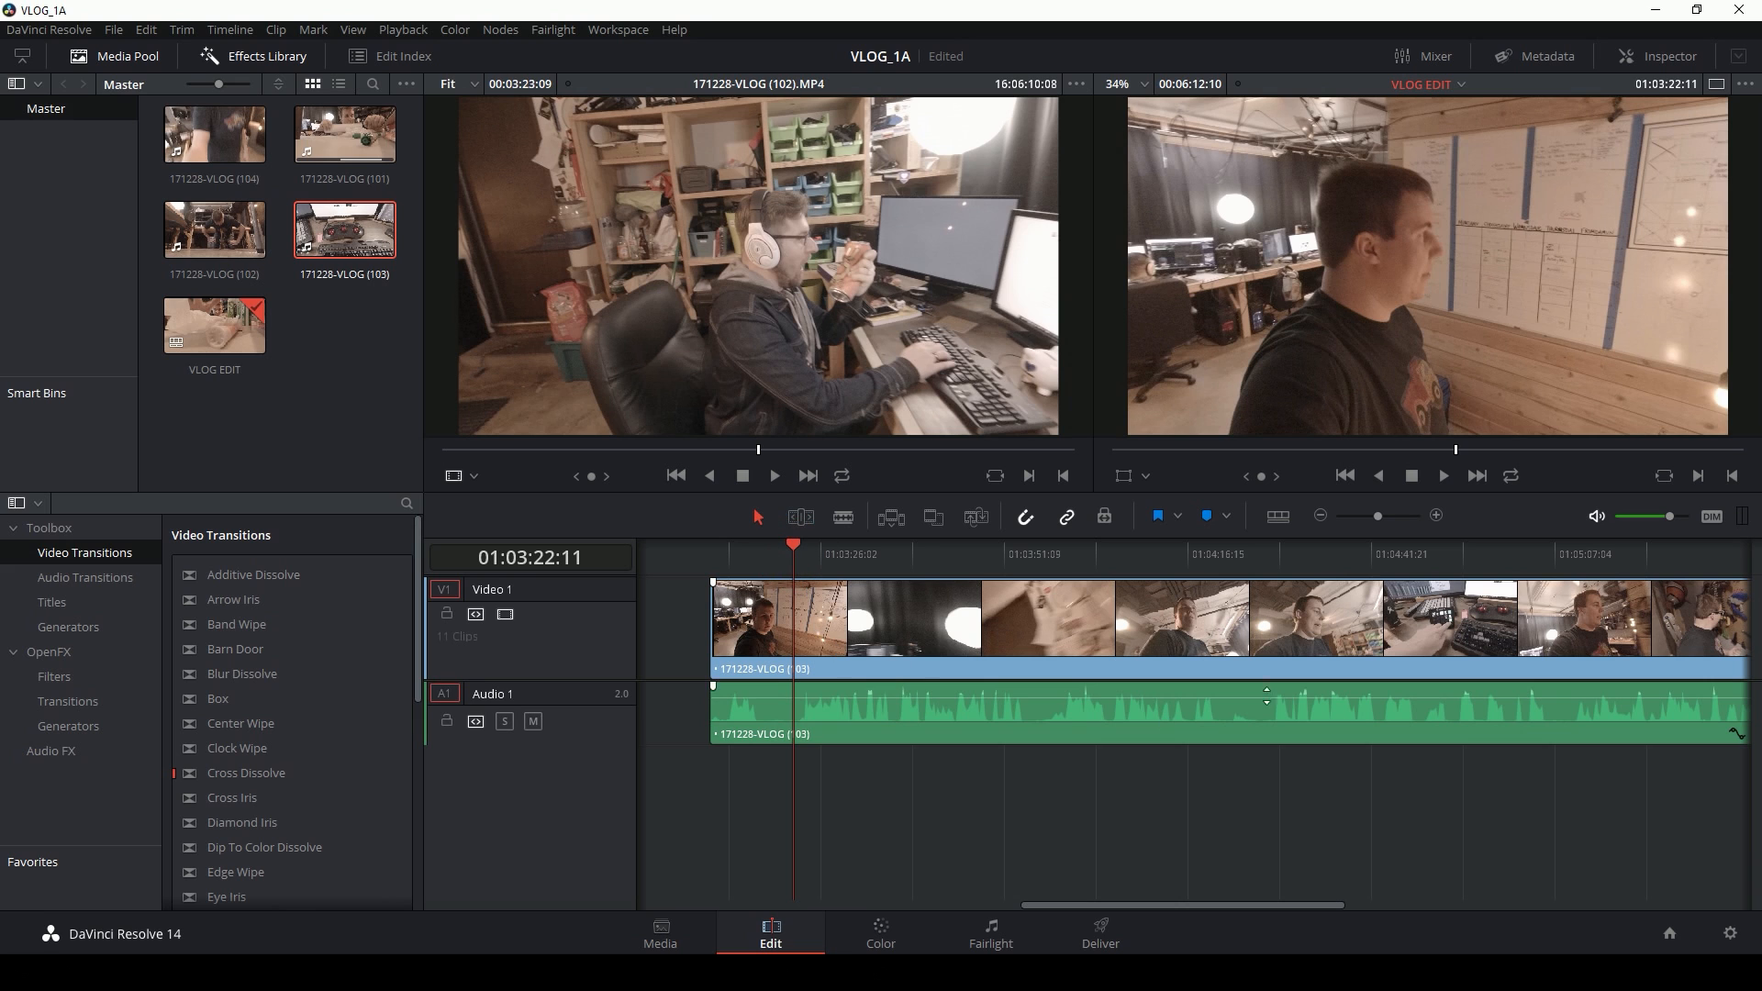
left_click(1323, 517)
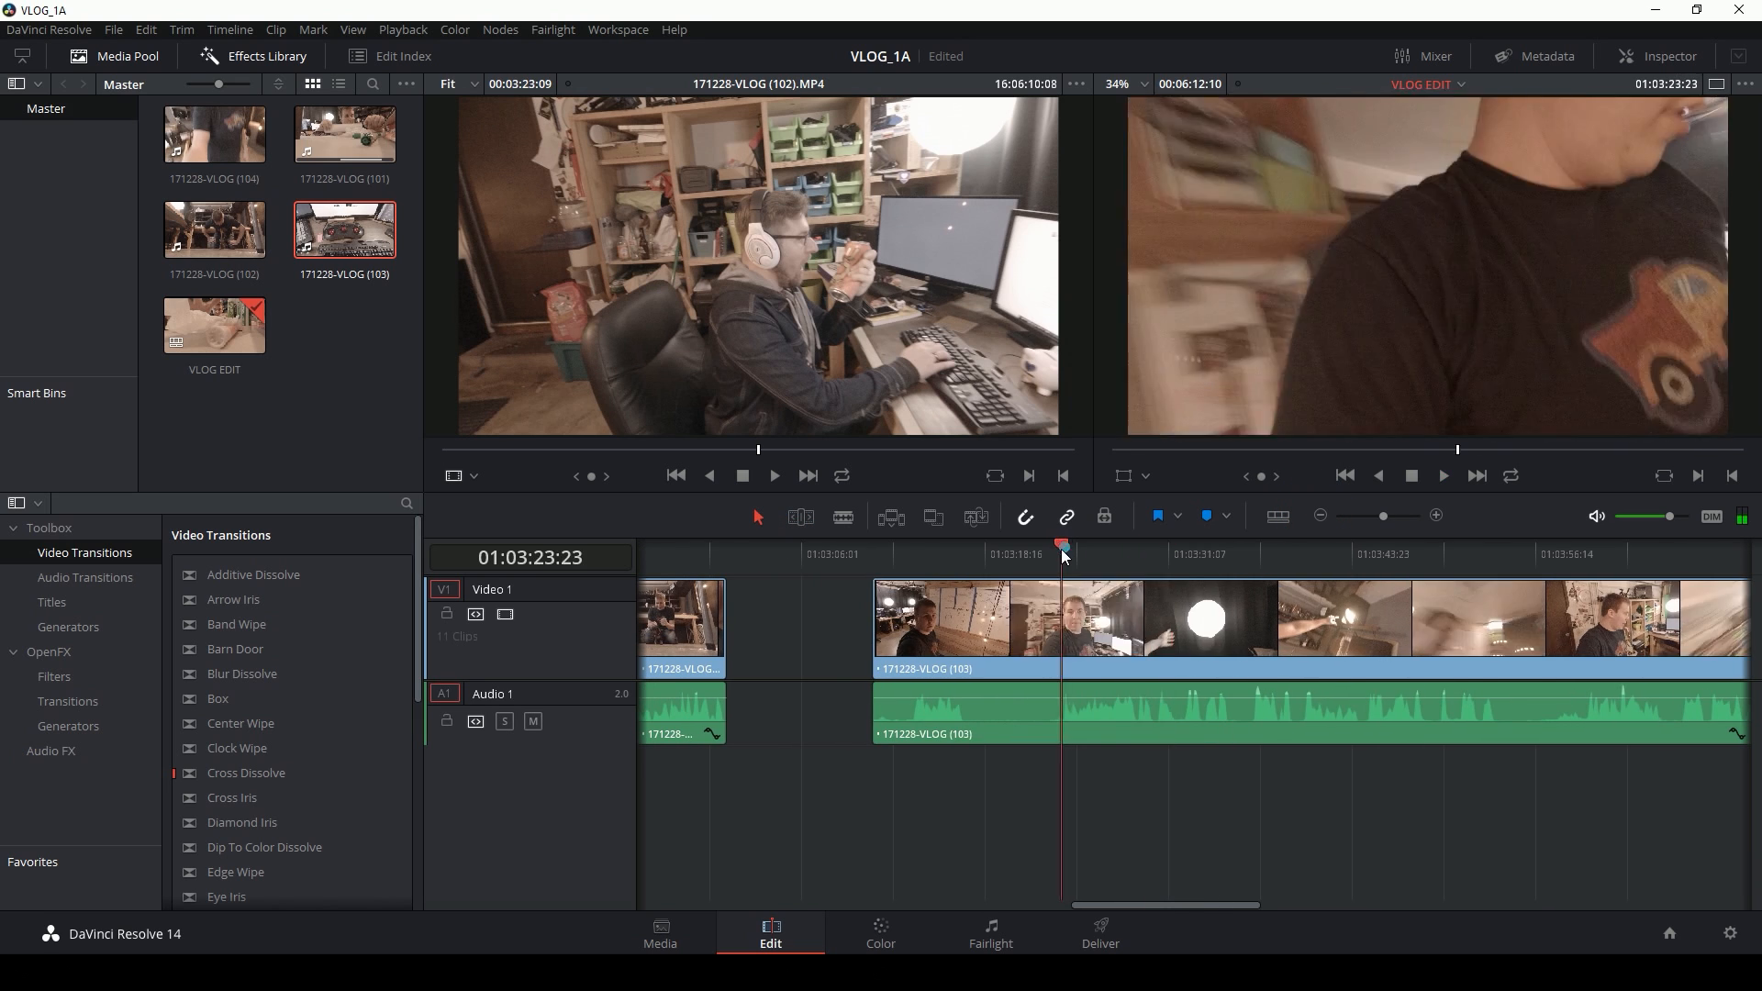
left_click(1217, 556)
key("ctrl+b")
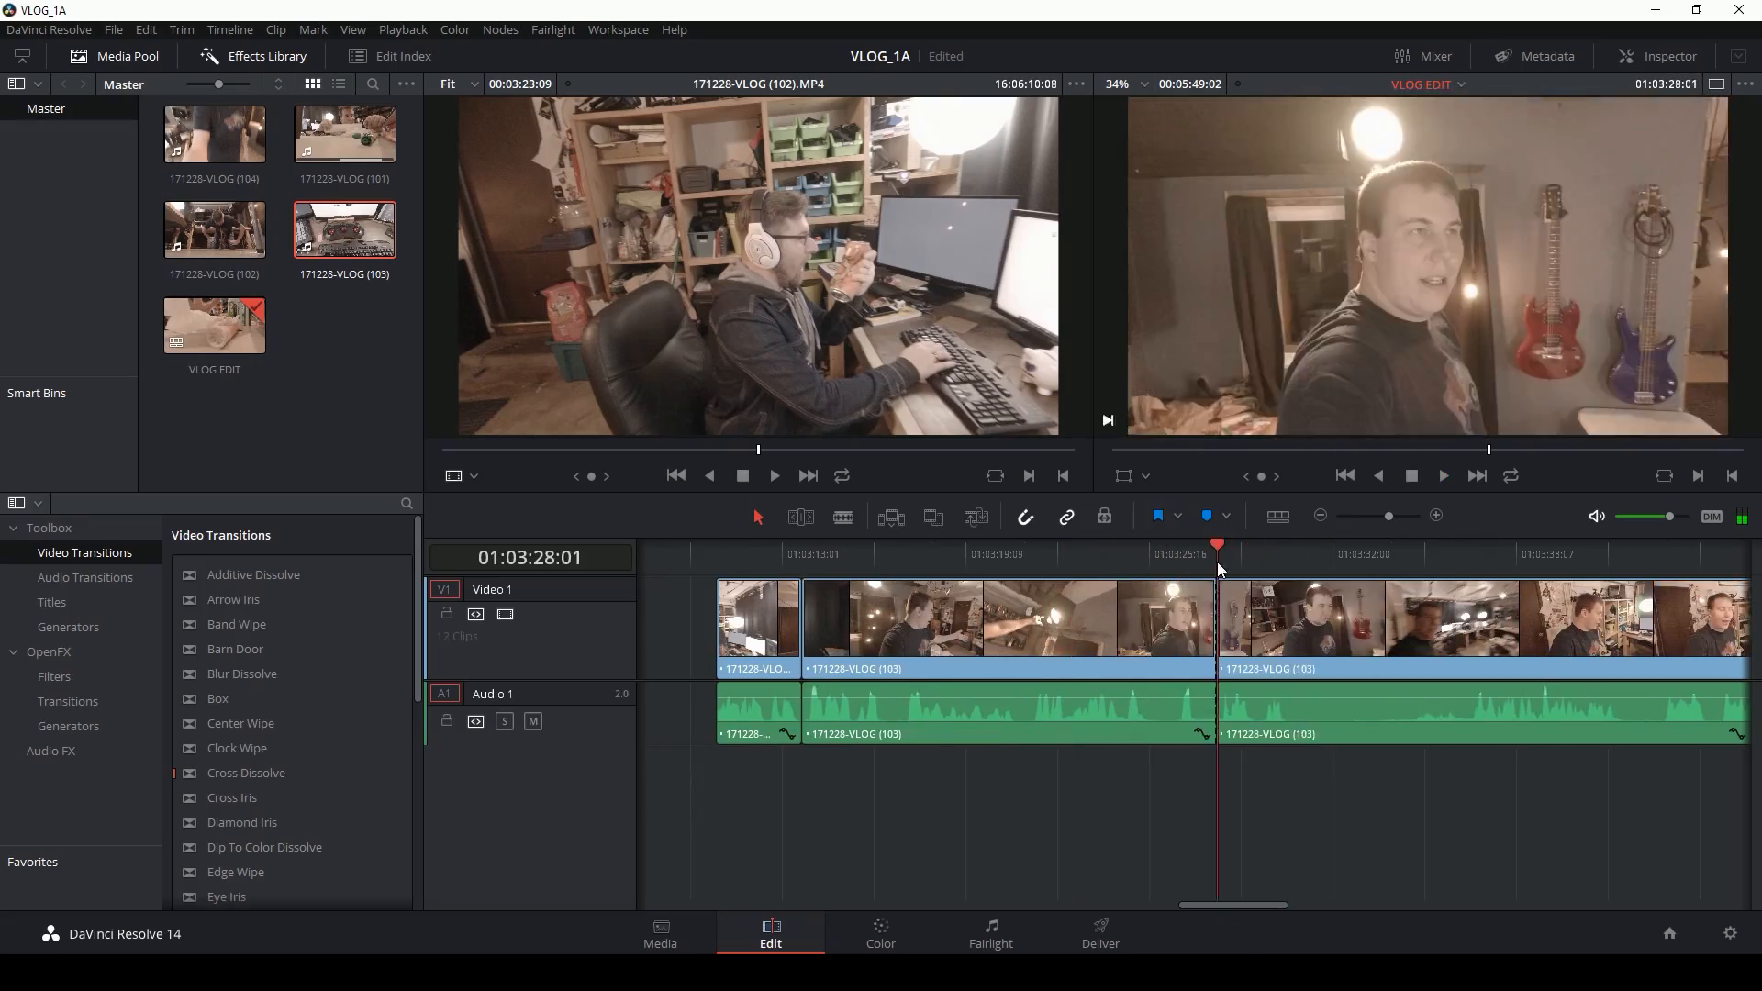
Step: Split the 171228-VLOG (103) footage repeatedly between 01:03:28 and 01:04:26 and ripple out the unwanted pieces
left_click_drag(1250, 905, 1489, 906)
key("ctrl+b")
key("space")
key("ctrl+b")
left_click(1144, 556)
left_click(1195, 556)
key("ctrl+b")
key("ctrl+b")
key("Delete")
left_click(1176, 555)
key("ctrl+b")
key("Delete")
left_click(1314, 557)
key("ctrl+b")
left_click(1054, 625)
key("Delete")
key("ctrl+b")
left_click(1398, 554)
key("ctrl+b")
key("ctrl+b")
key("Delete")
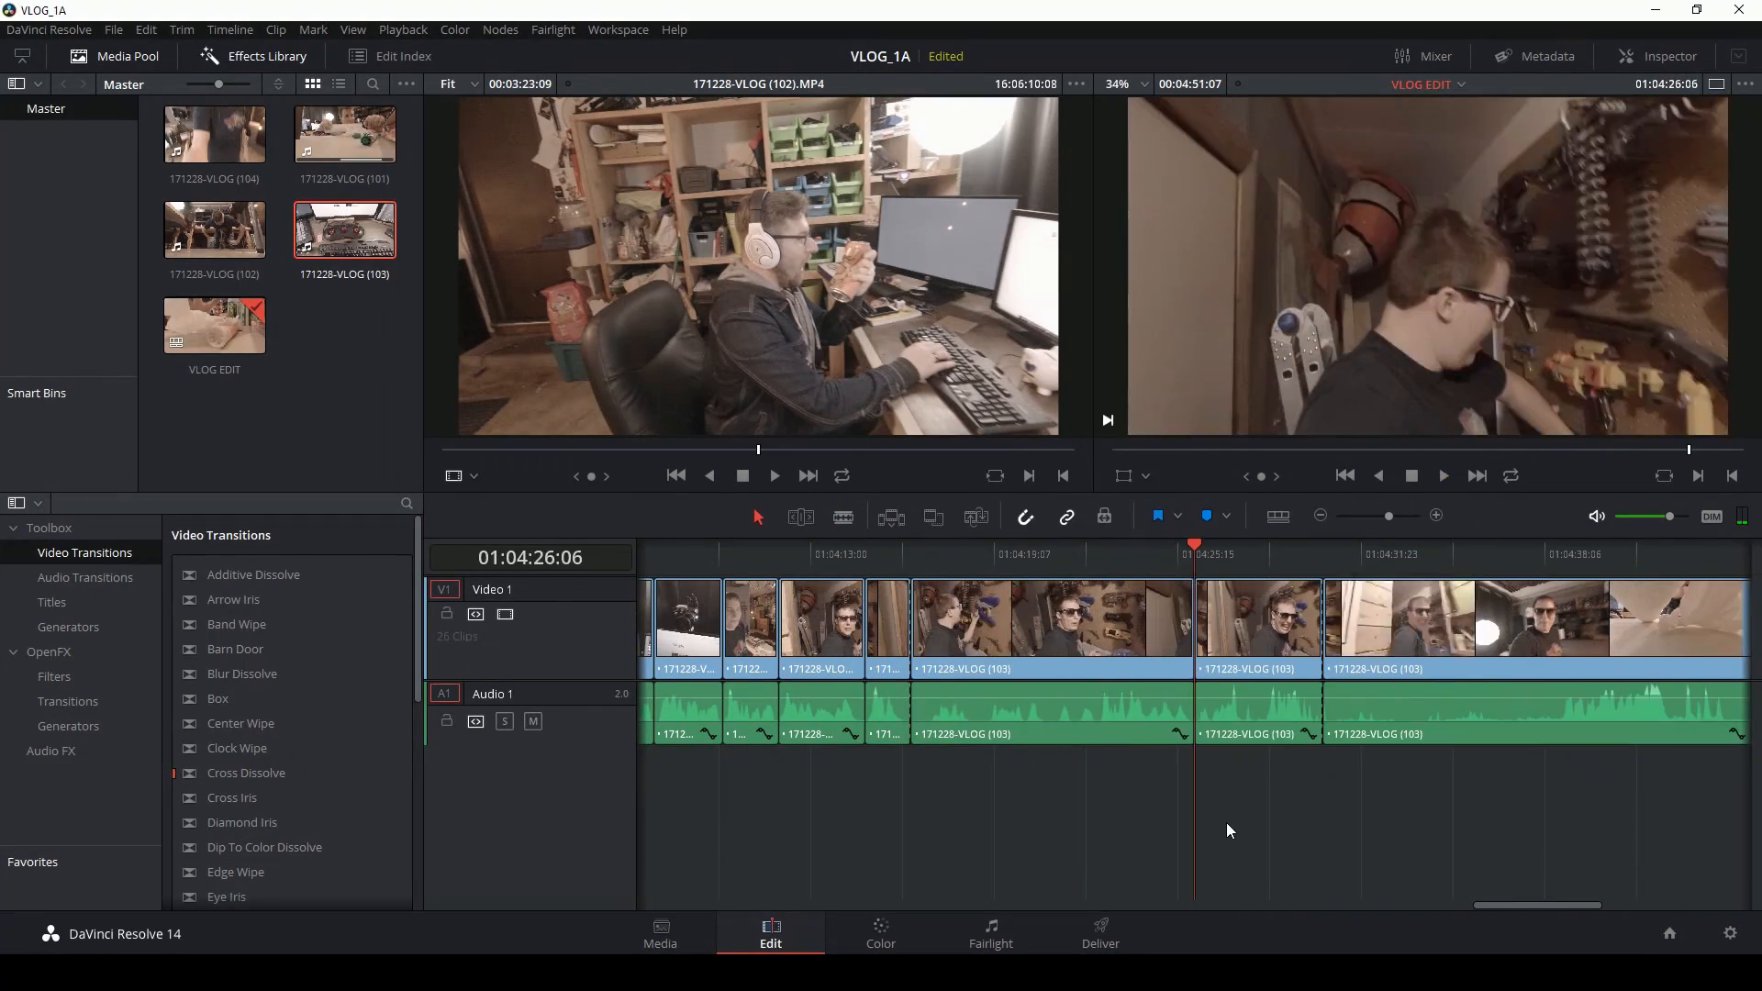
Step: Split the remaining 171228-VLOG (103) footage from 01:04:26:06 onward and delete everything past 01:04:32:08
key("ctrl+b")
key("Delete")
left_click(967, 558)
key("ctrl+b")
left_click(1493, 597)
key("Delete")
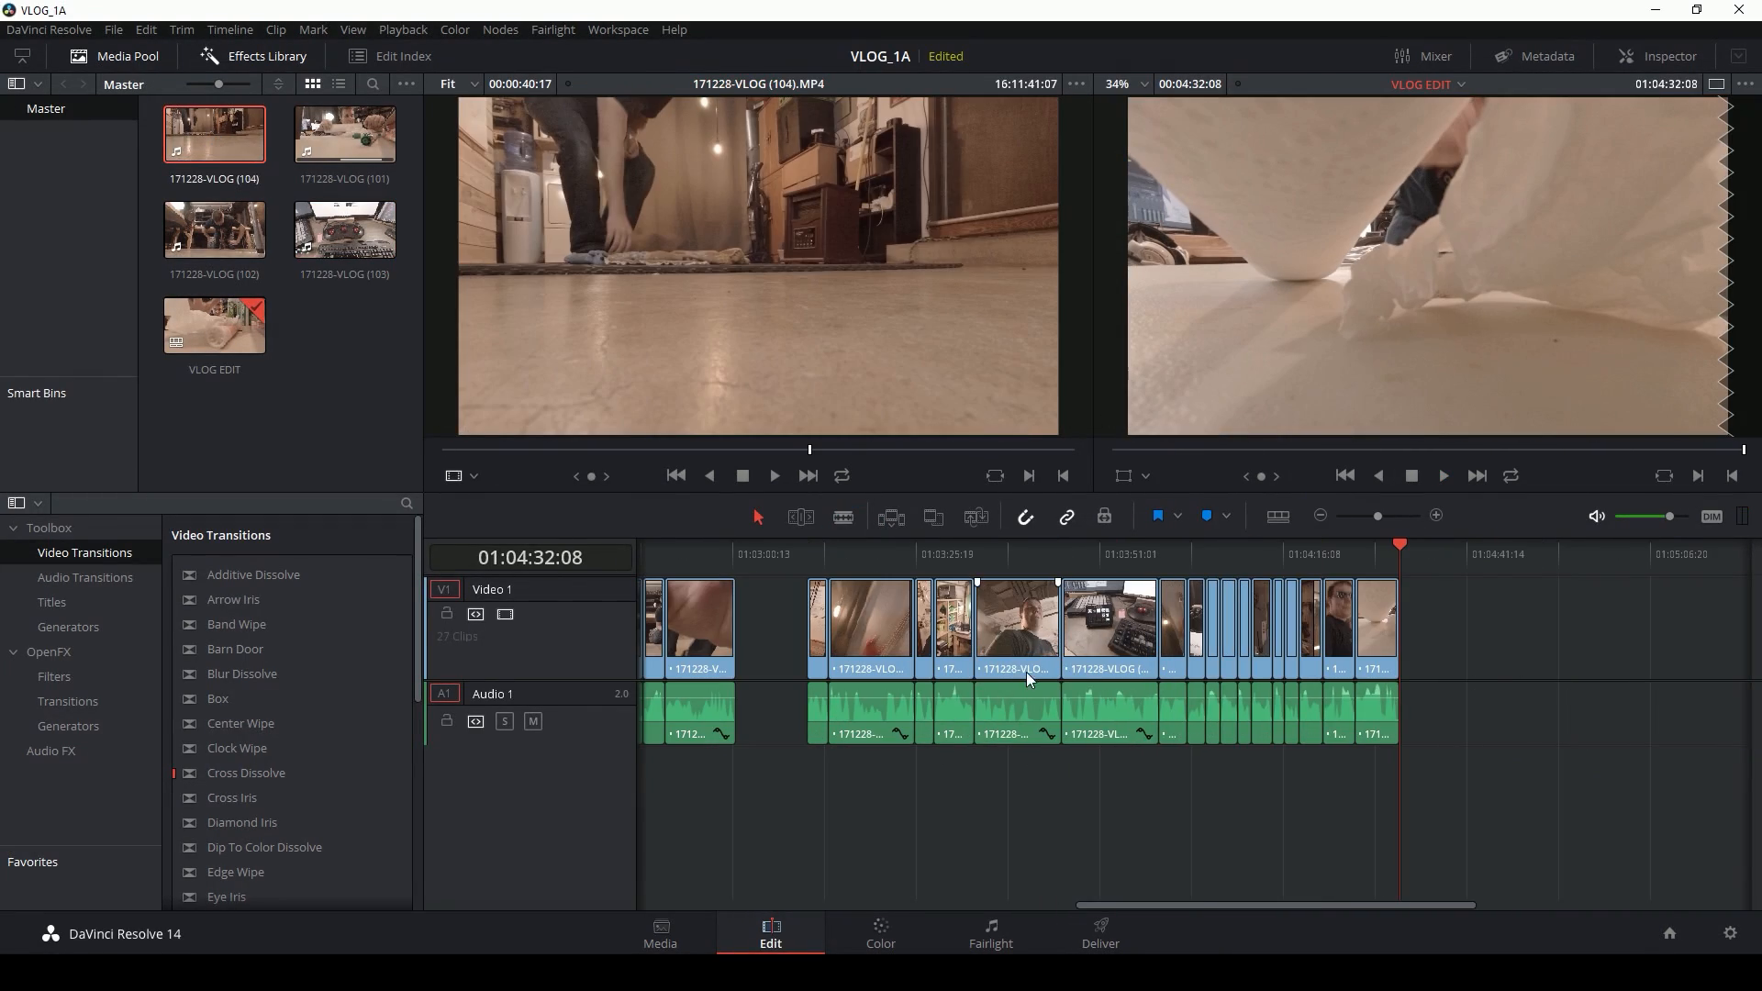
Step: Place 171228-VLOG (104) after the last clip and ripple-trim its end to the playhead at 01:04:53:11
left_click_drag(1248, 905, 1437, 877)
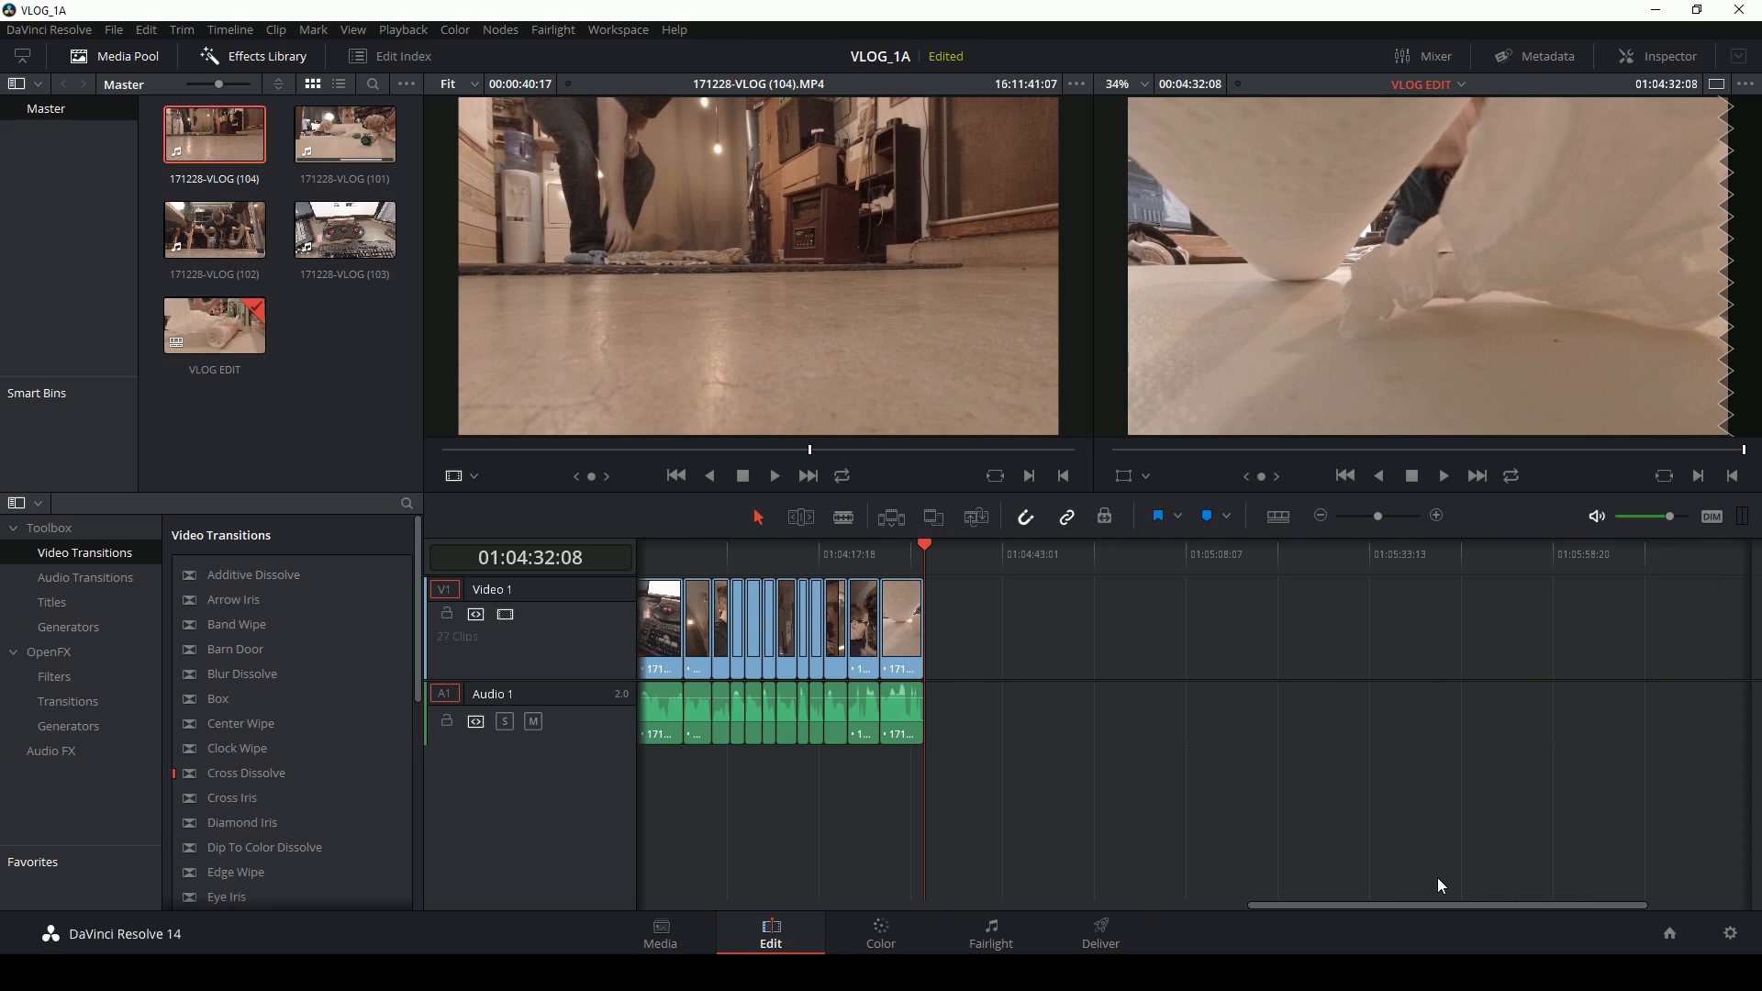
left_click_drag(225, 136, 1038, 600)
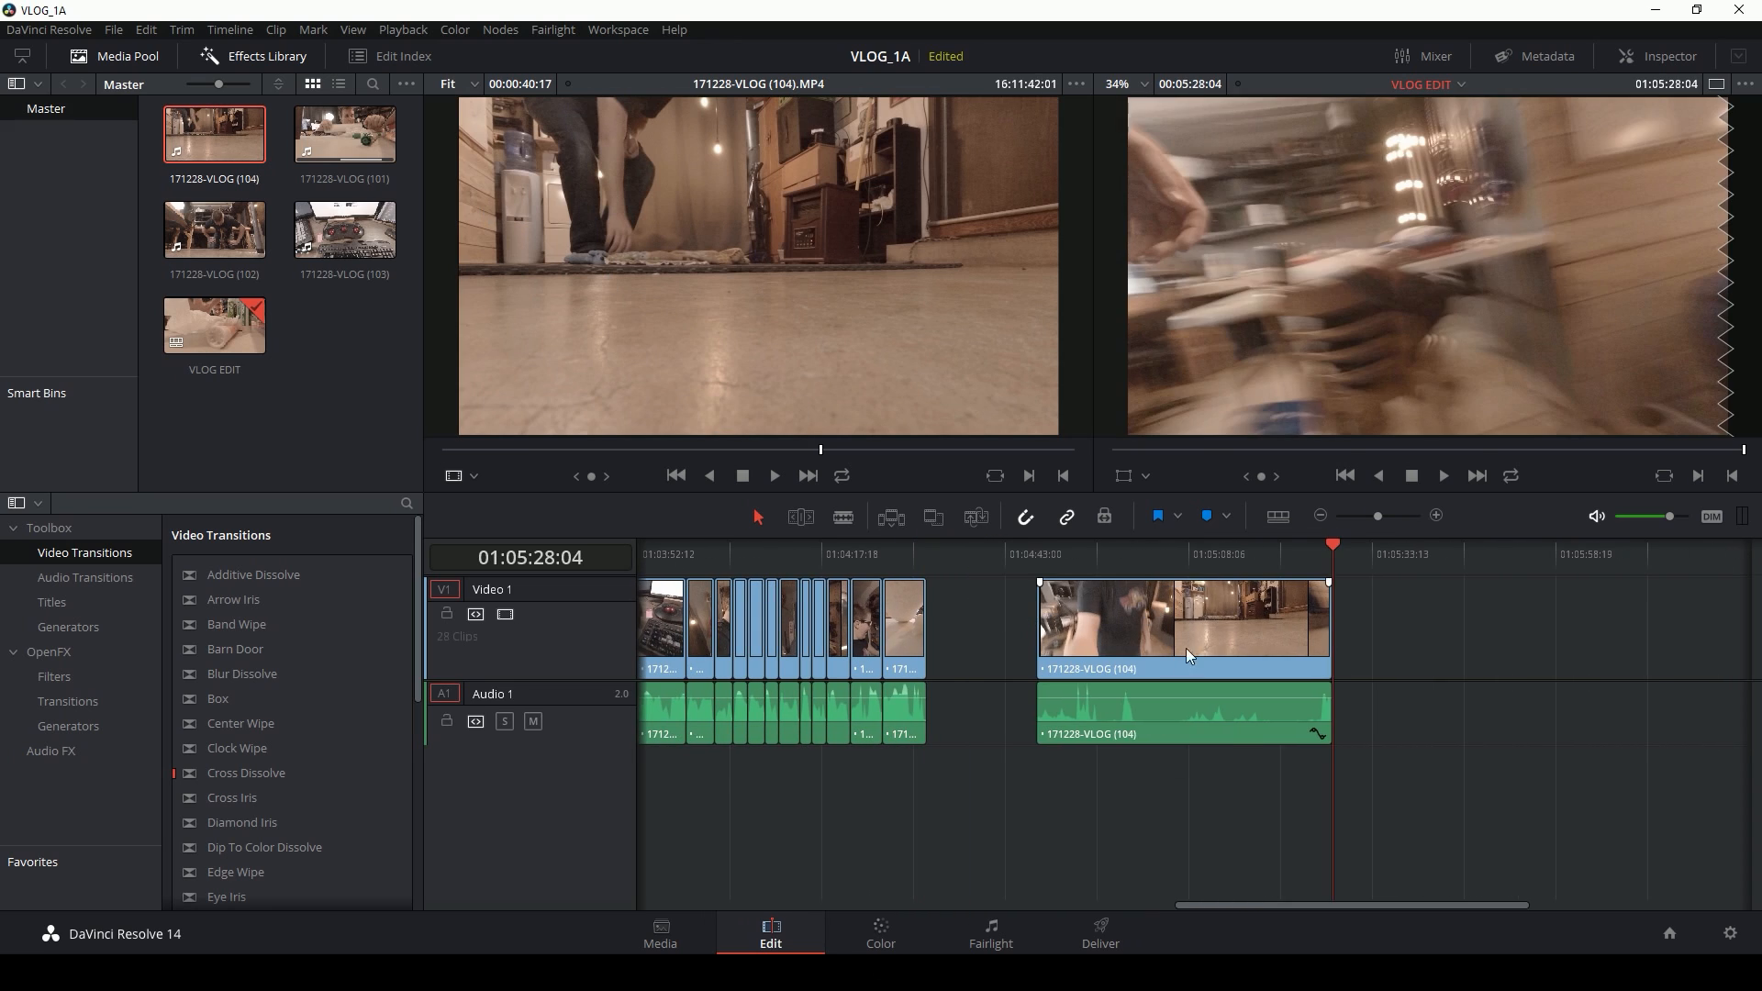
left_click(1051, 566)
left_click_drag(1053, 560, 1066, 561)
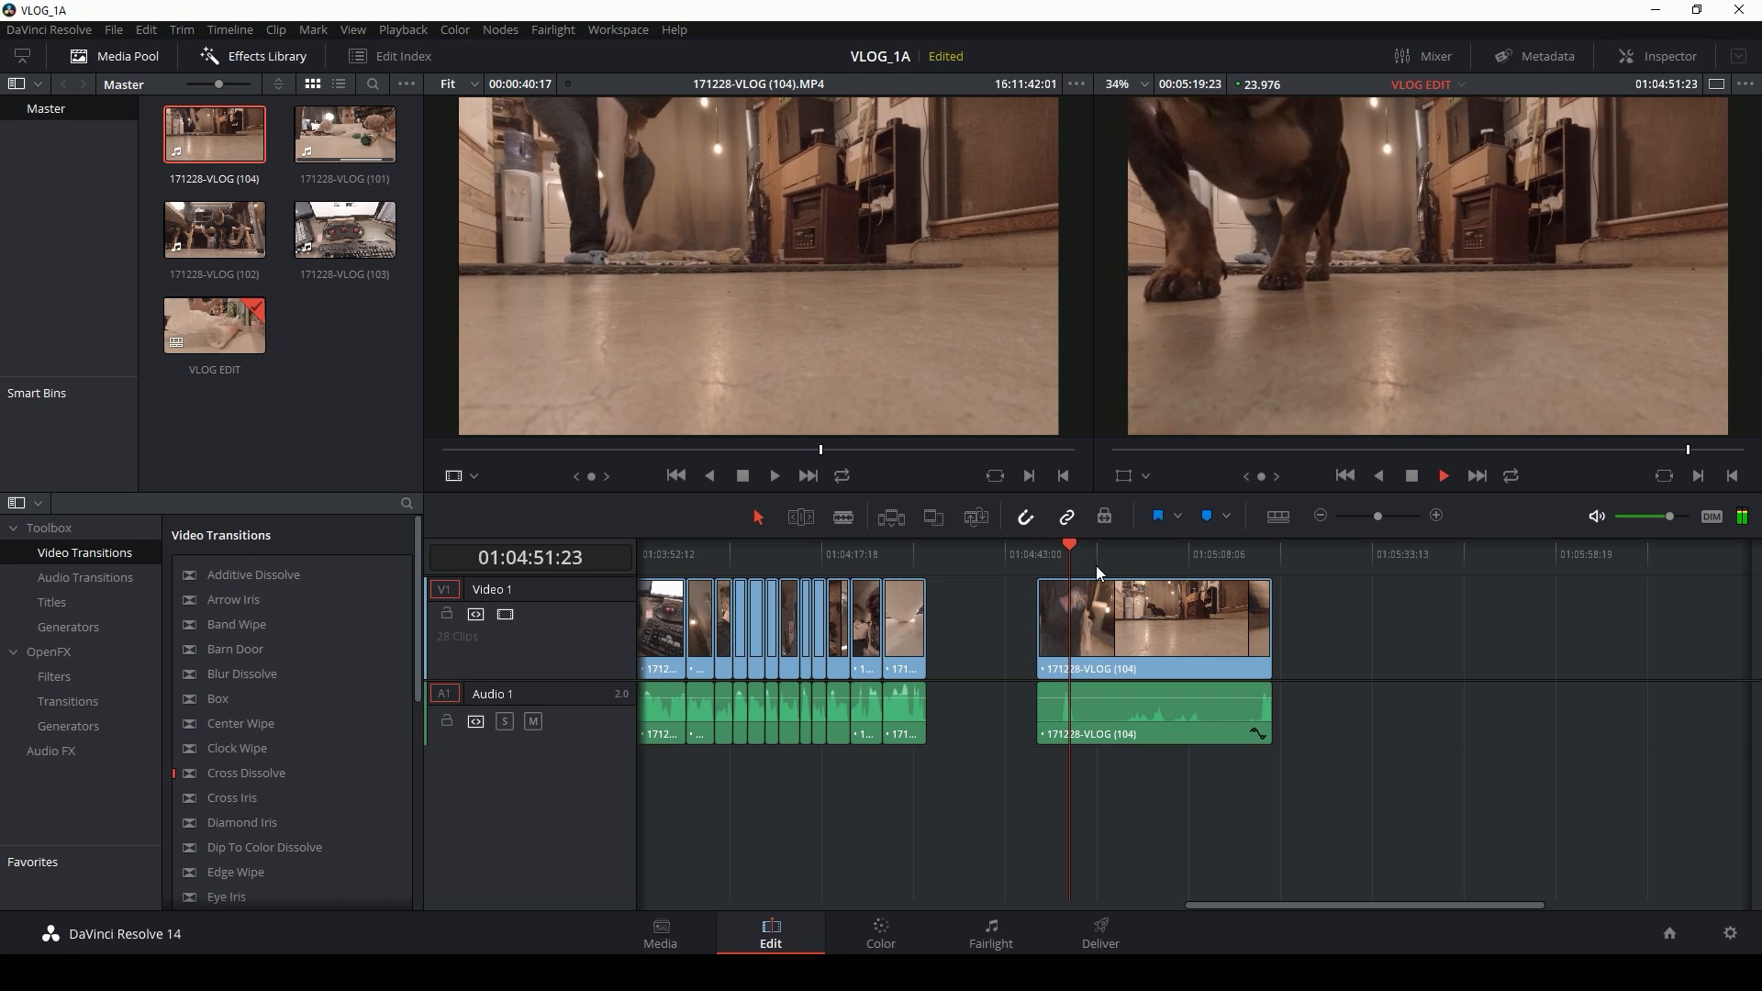
key("shift+]")
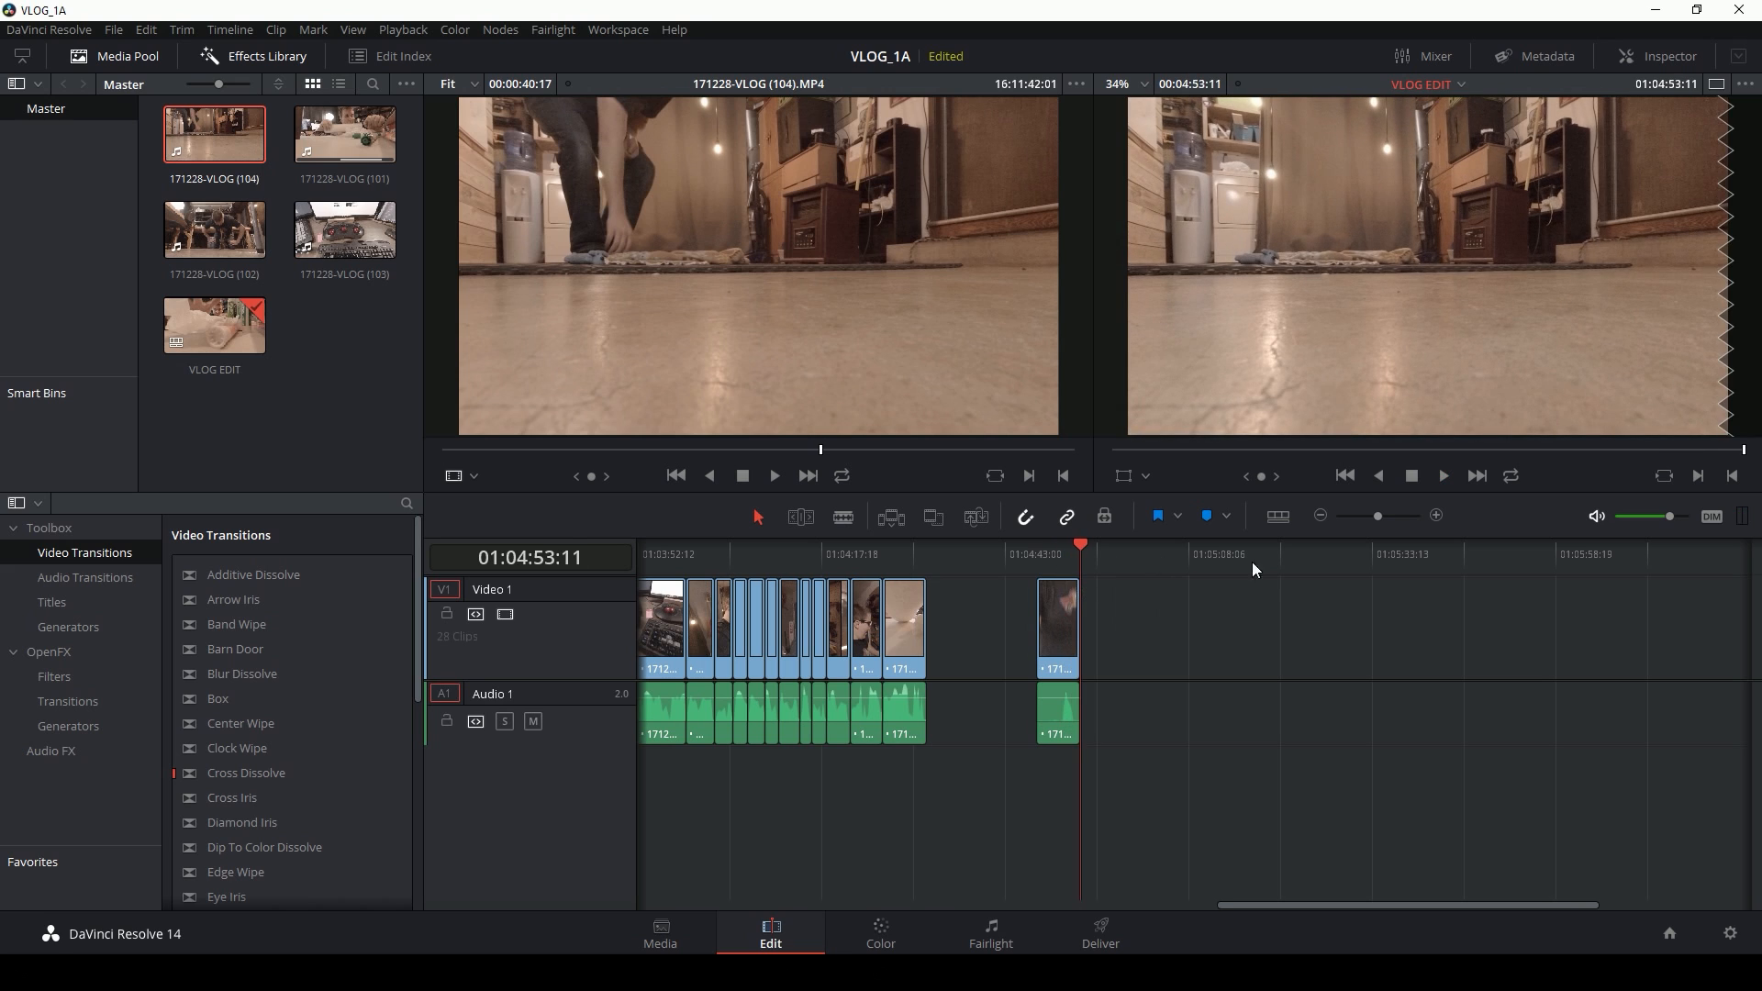
Step: Play through the trimmed 171228-VLOG (104) clip and move it in front of the first clip on the timeline
left_click(1439, 518)
left_click(1439, 517)
left_click(1439, 518)
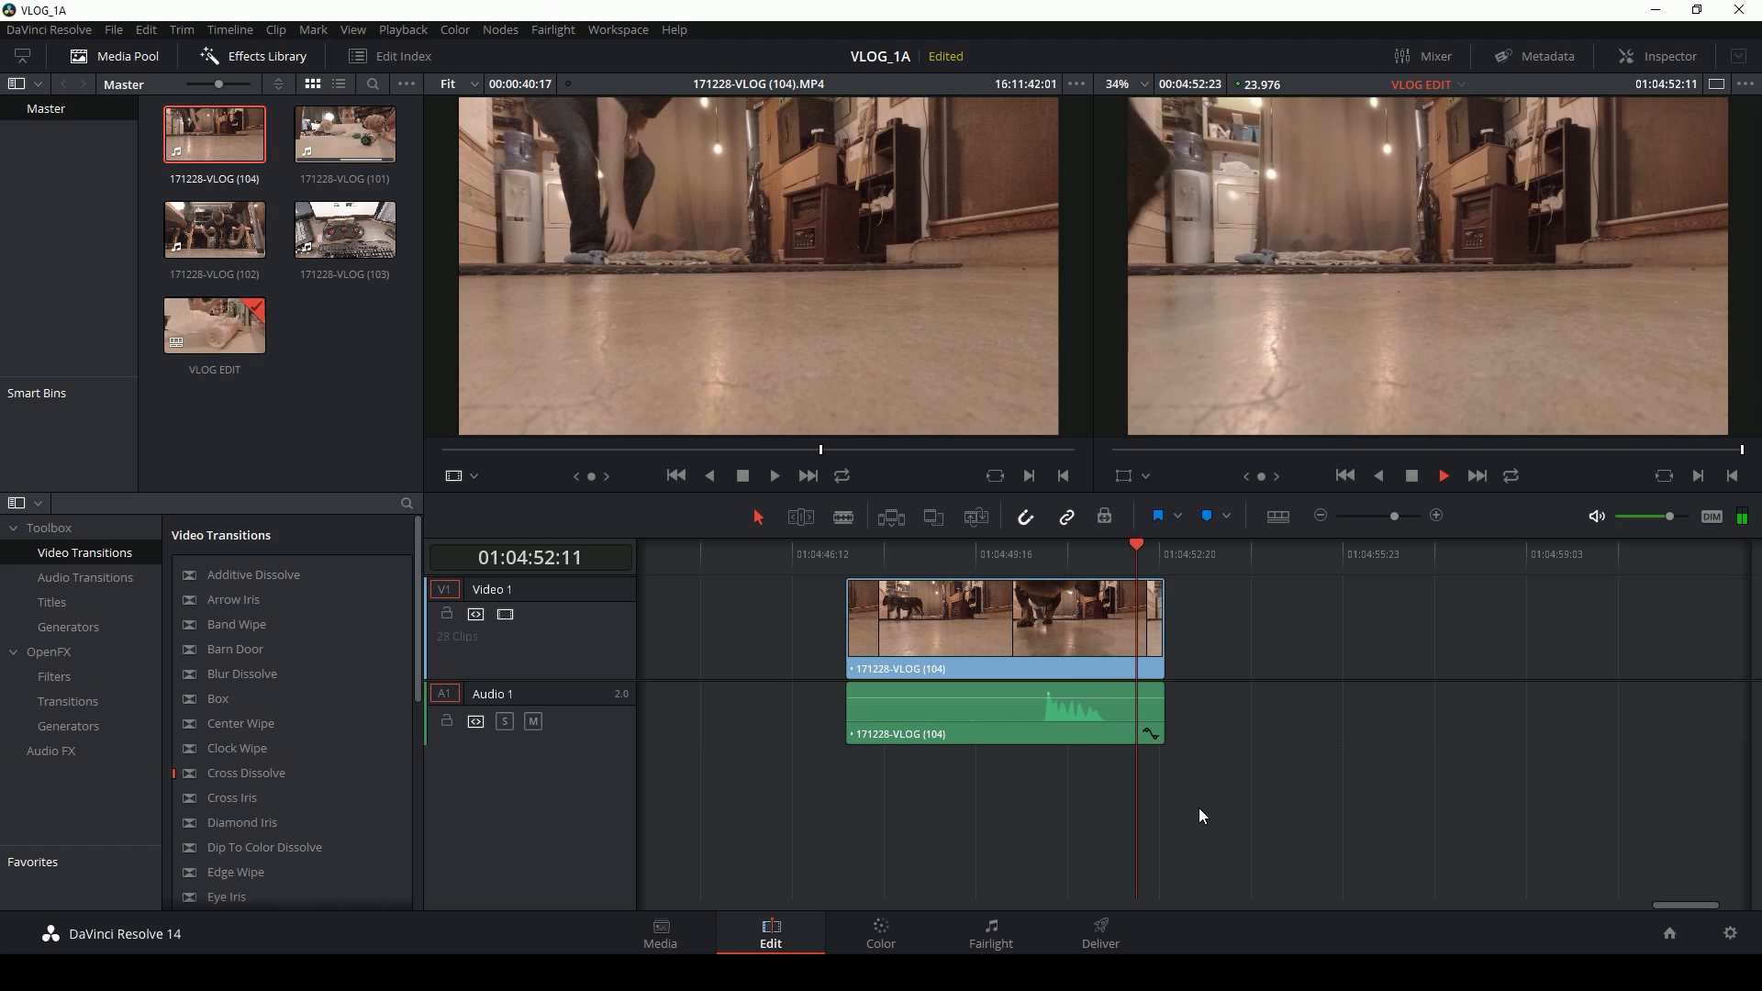
left_click_drag(1392, 516, 1368, 516)
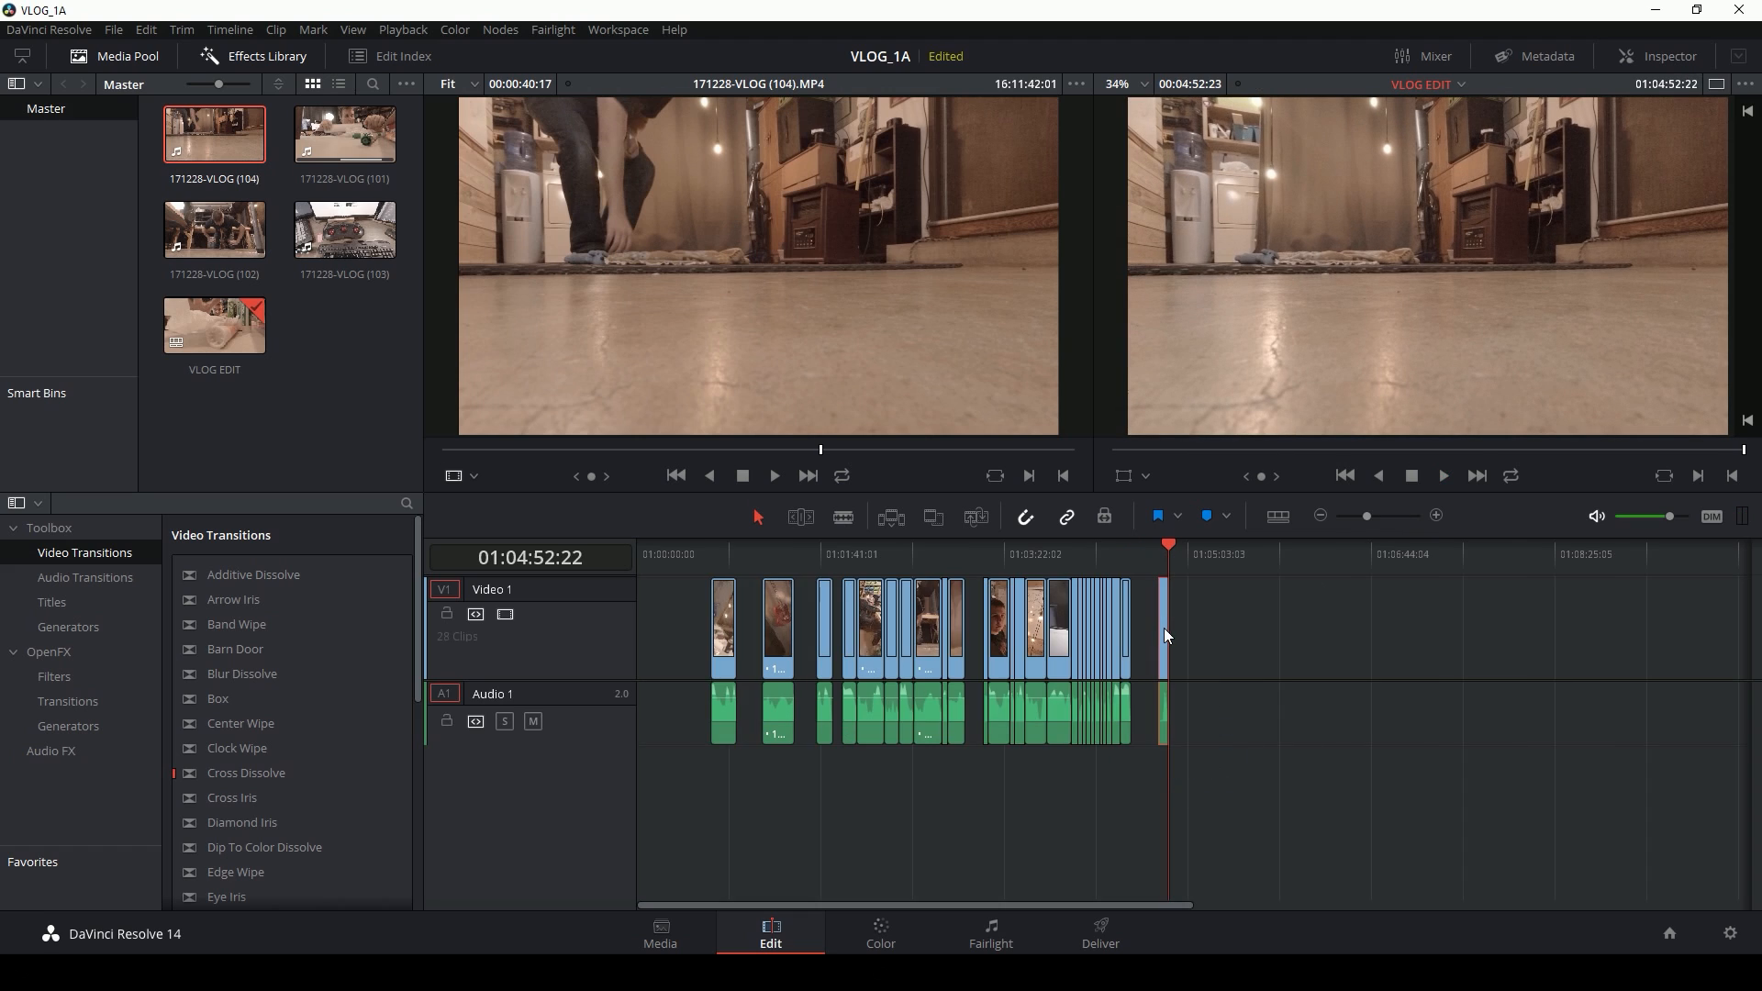
left_click_drag(1164, 628, 664, 631)
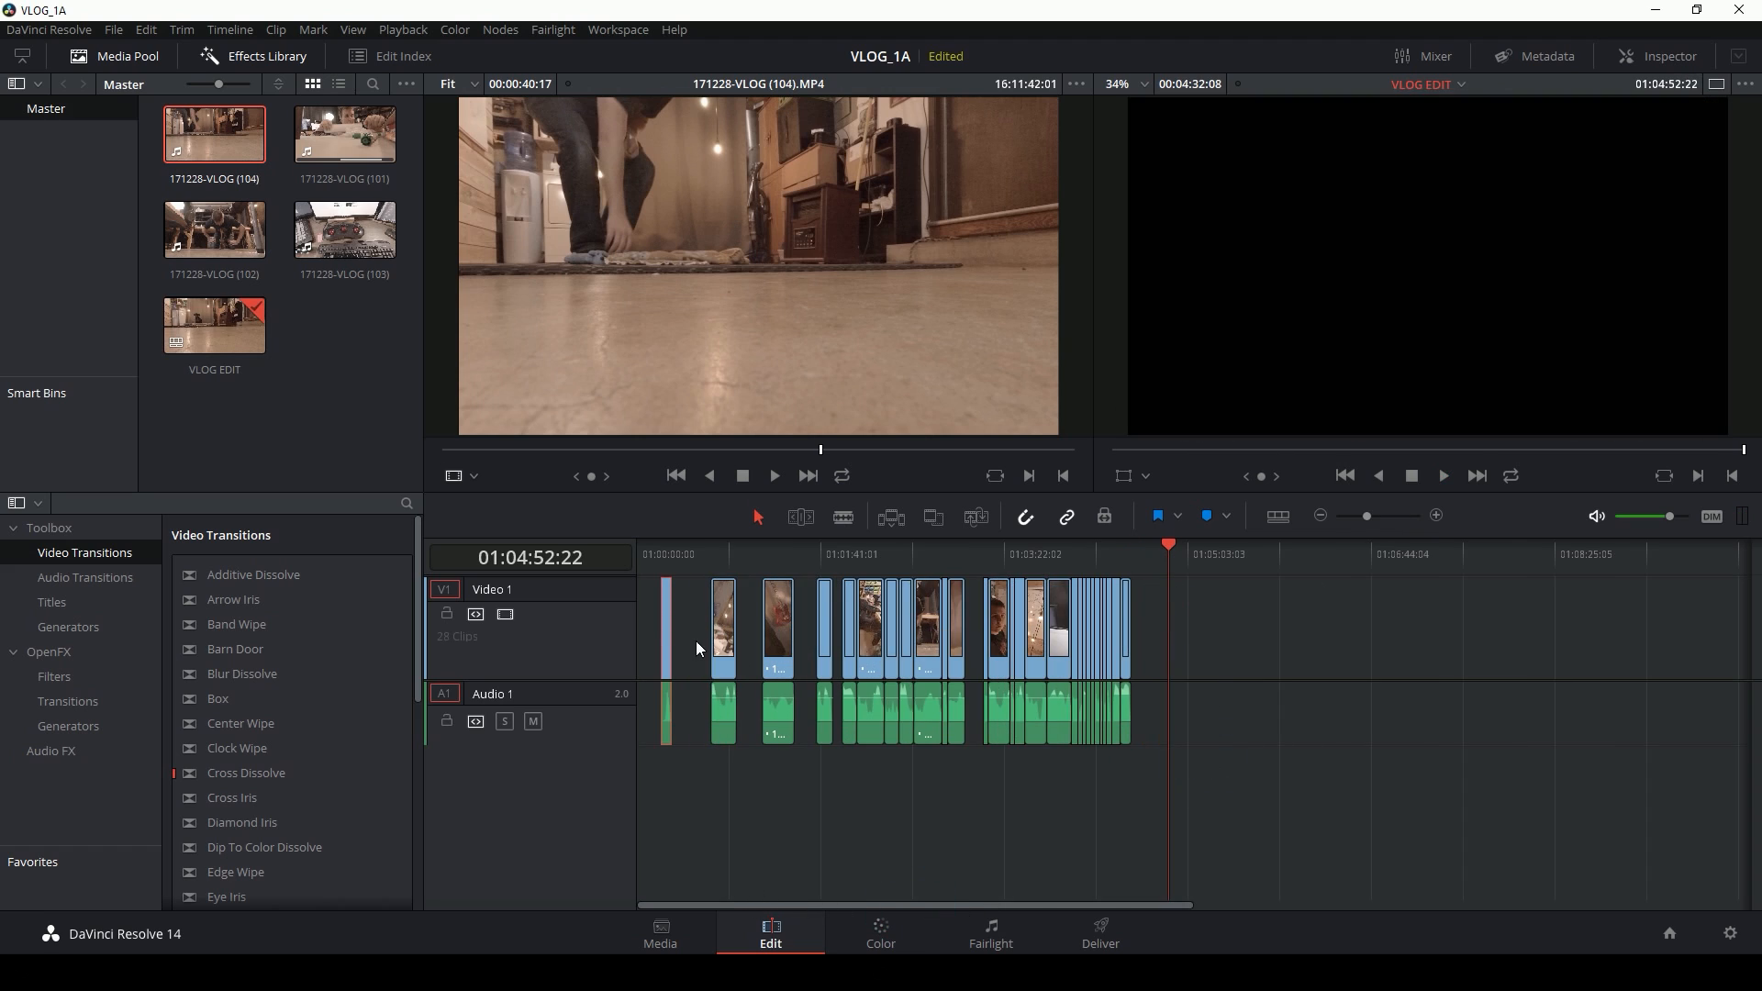
Step: Delete the empty gap before the first clip and the remaining gaps between the clips
left_click(689, 618)
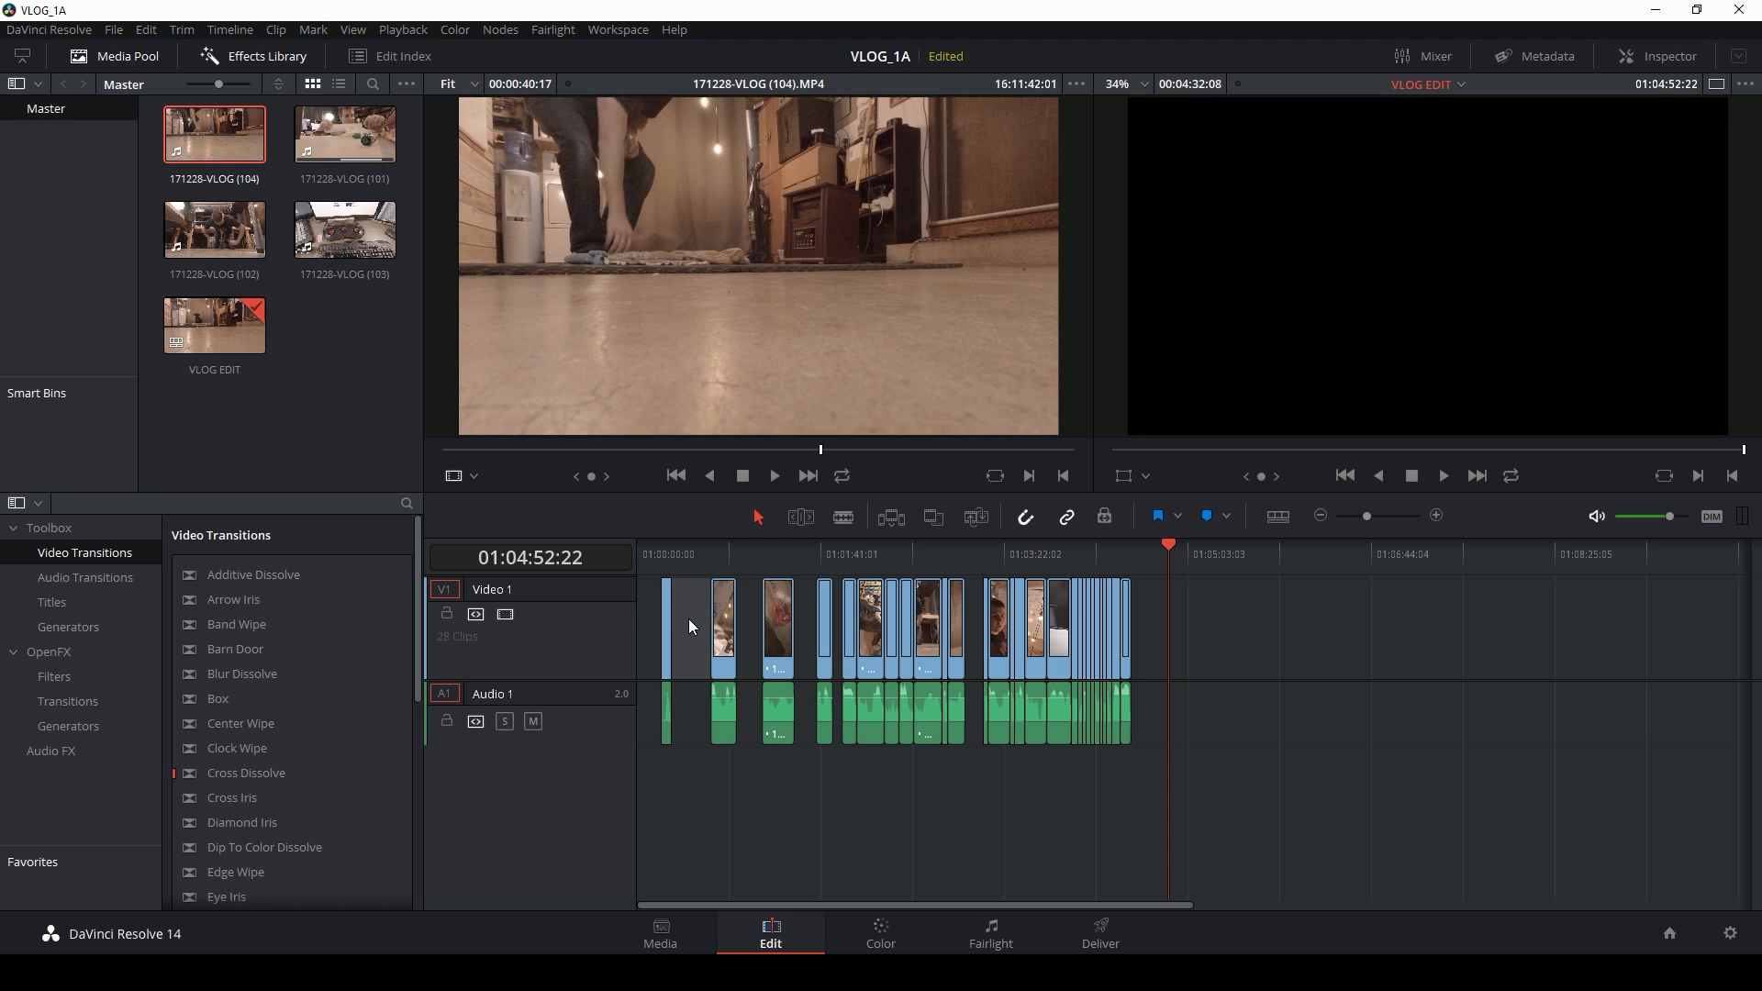
left_click(653, 638)
key("Delete")
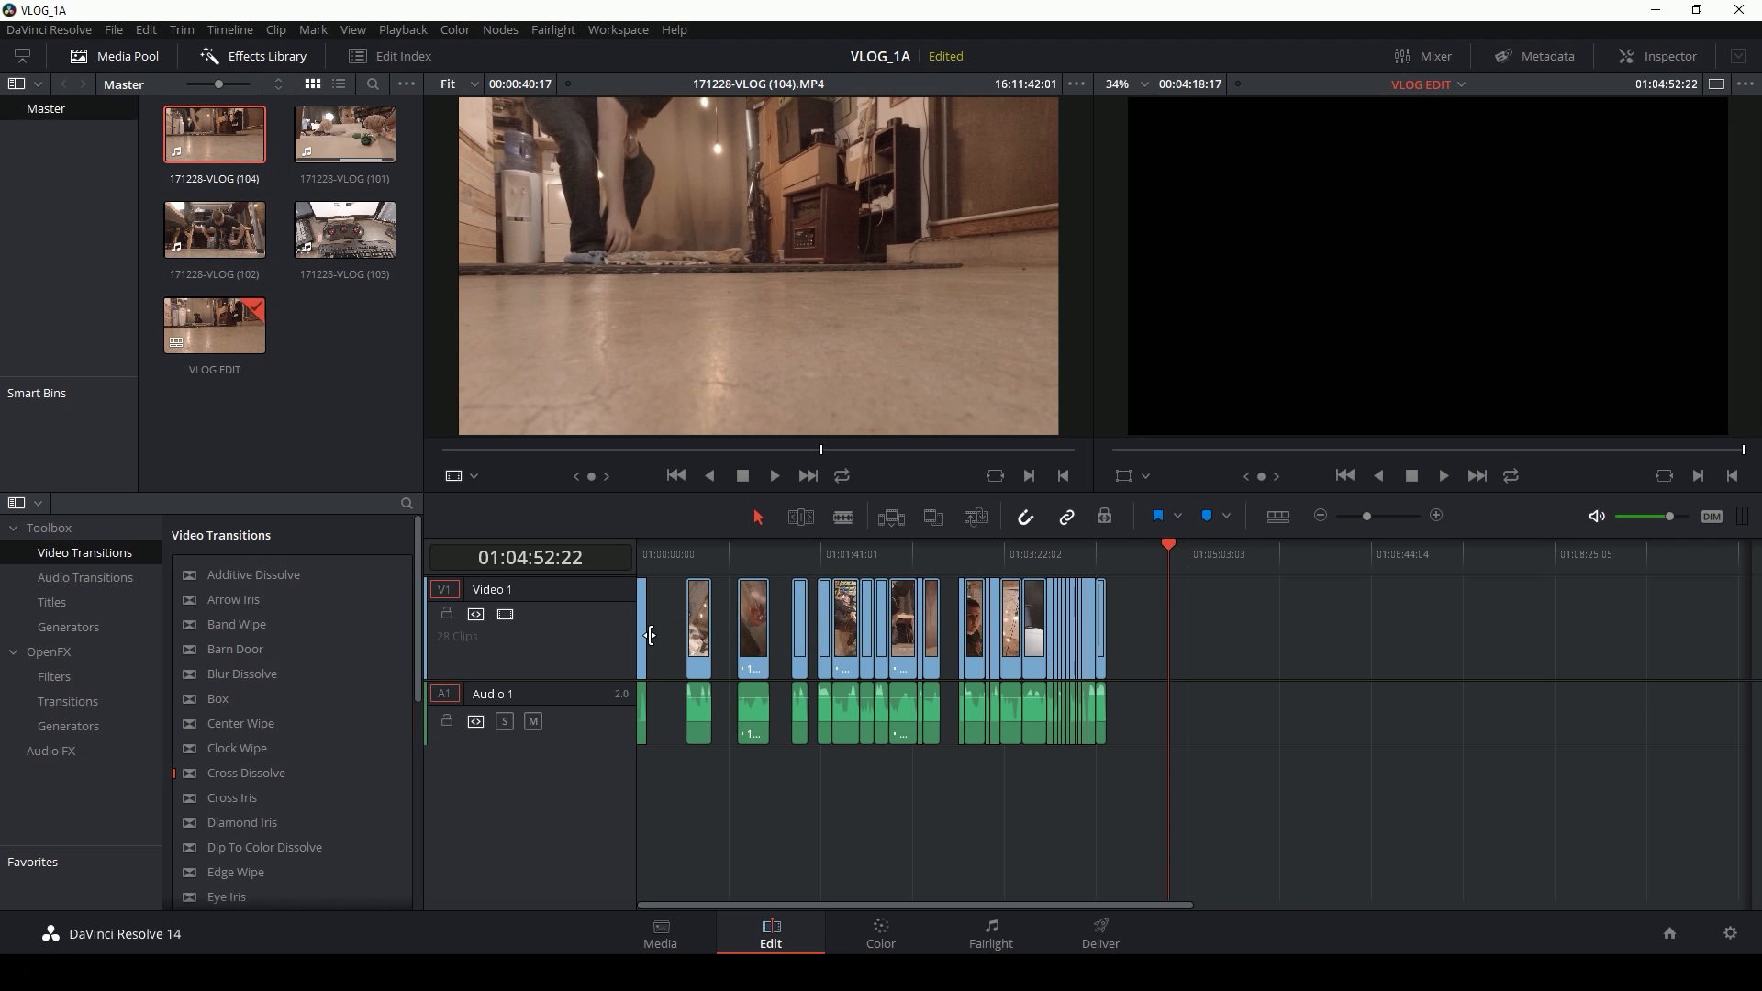
key("Delete")
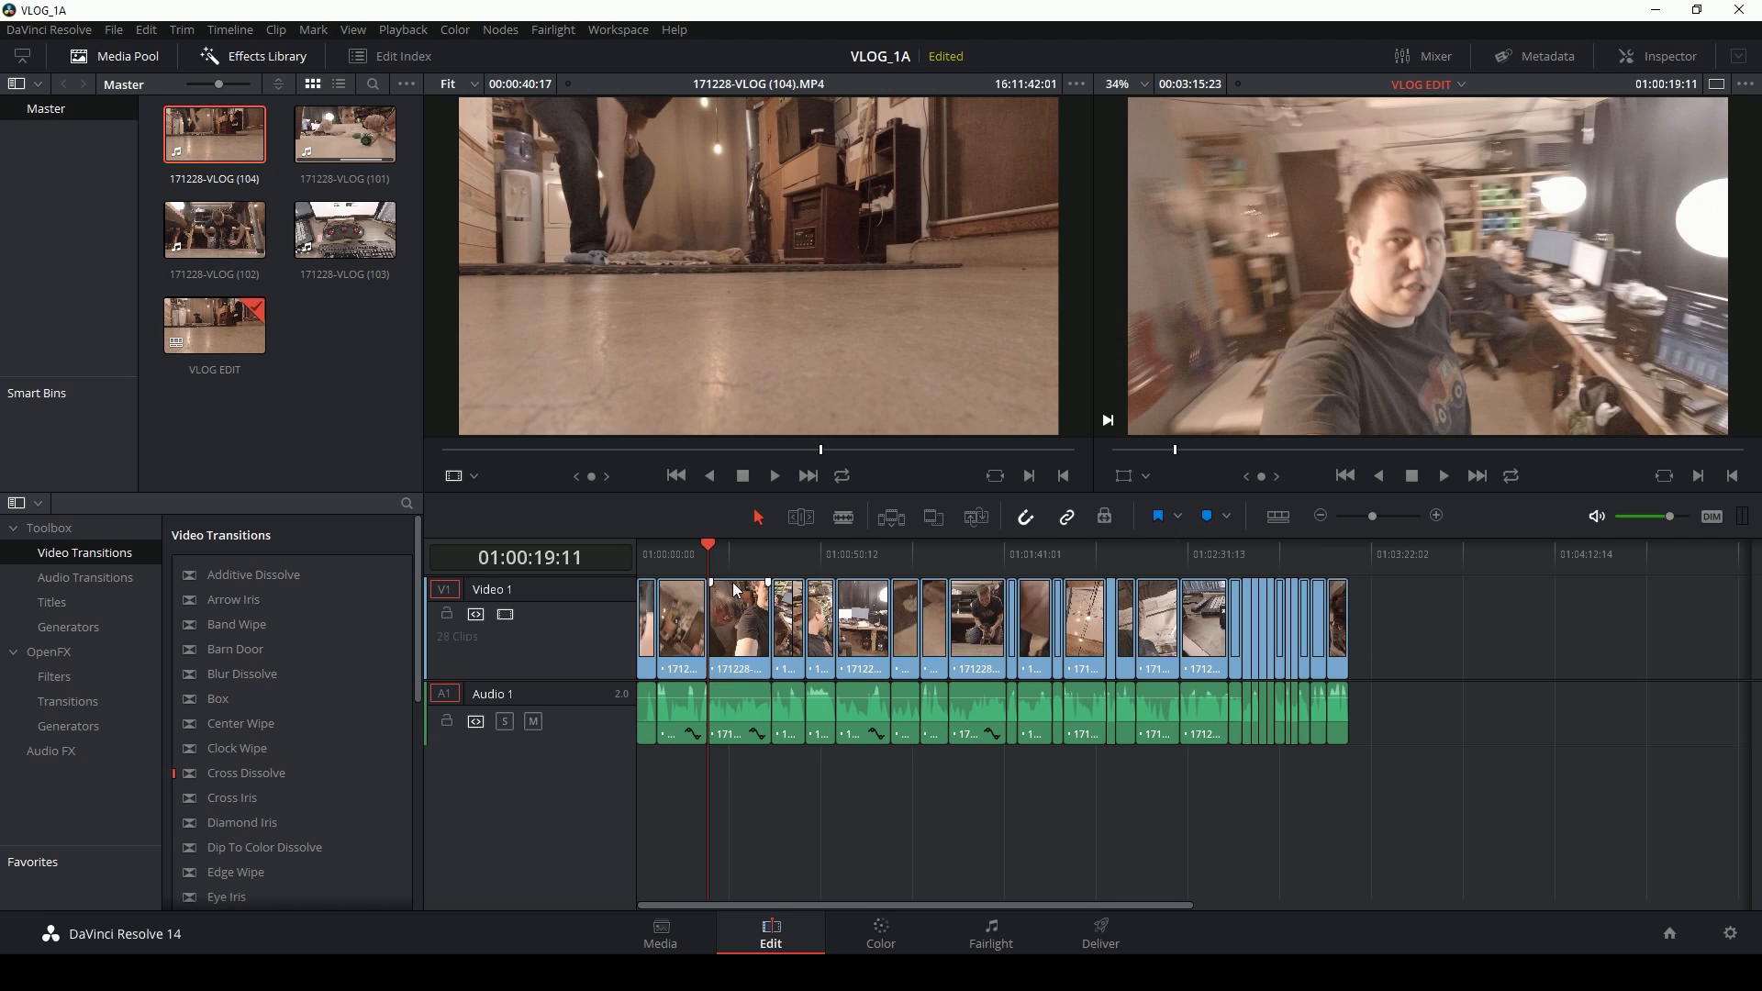
Step: Play the opening of the edit and place the 3rdEyeBlimp music on a new audio track at the timeline's start
key("Home")
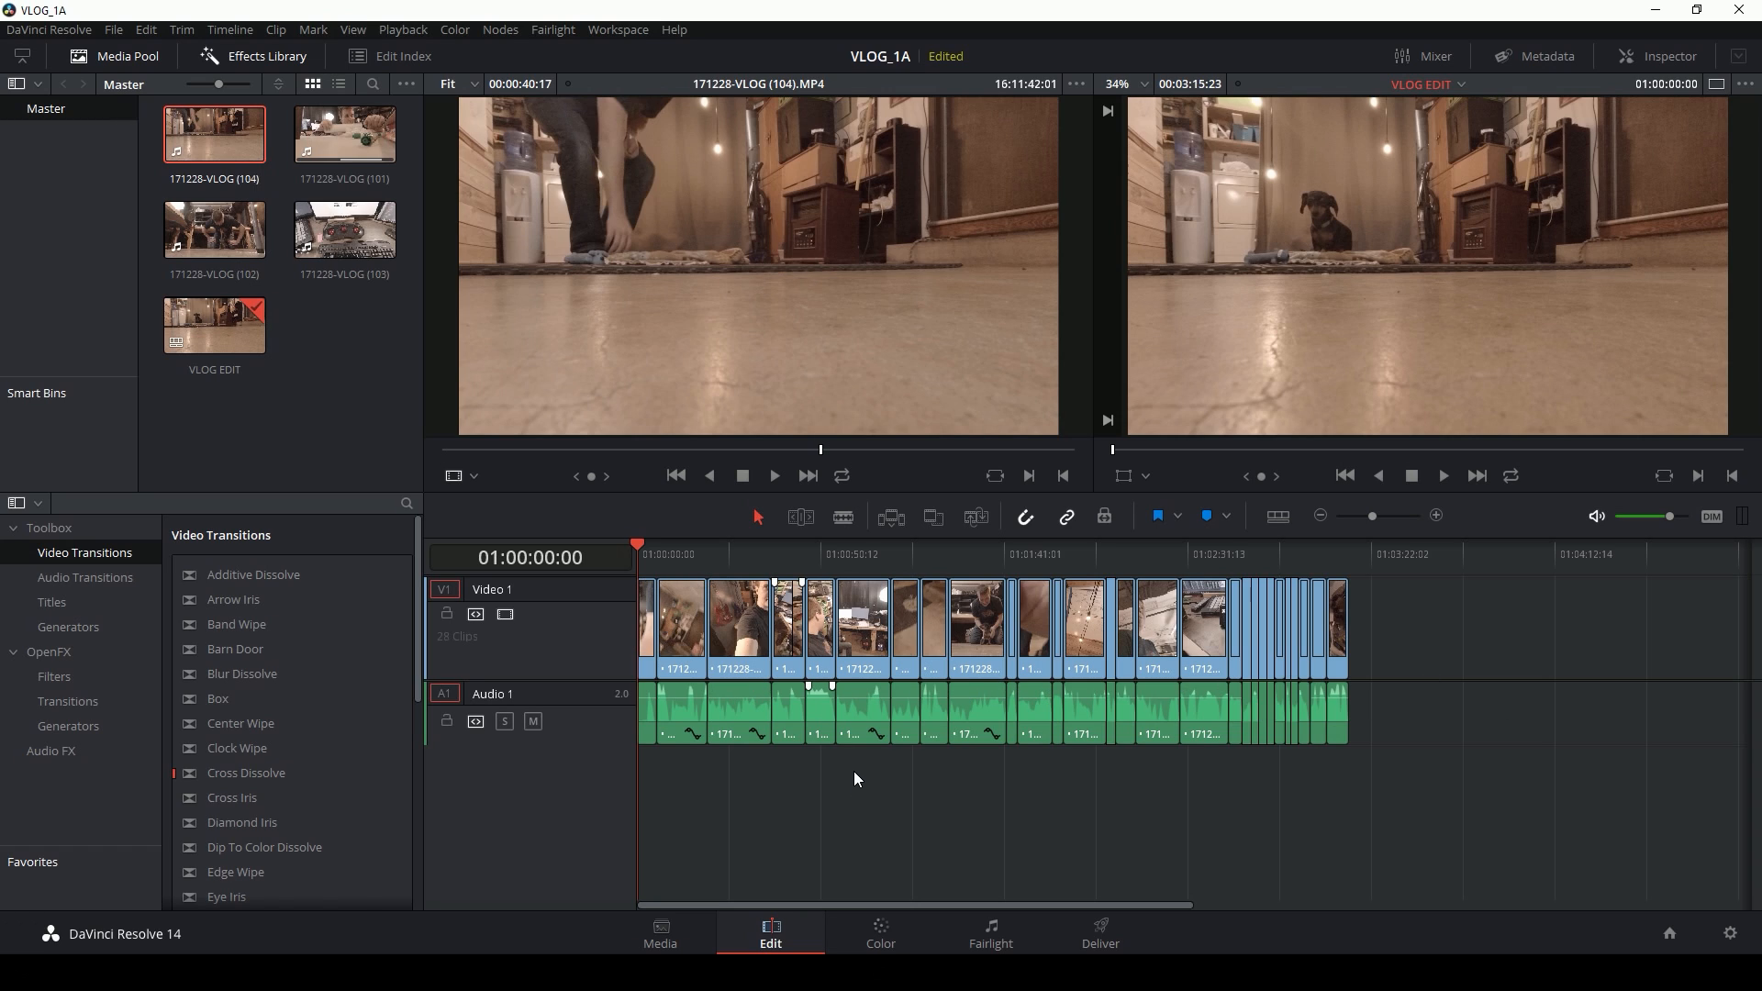
key("space")
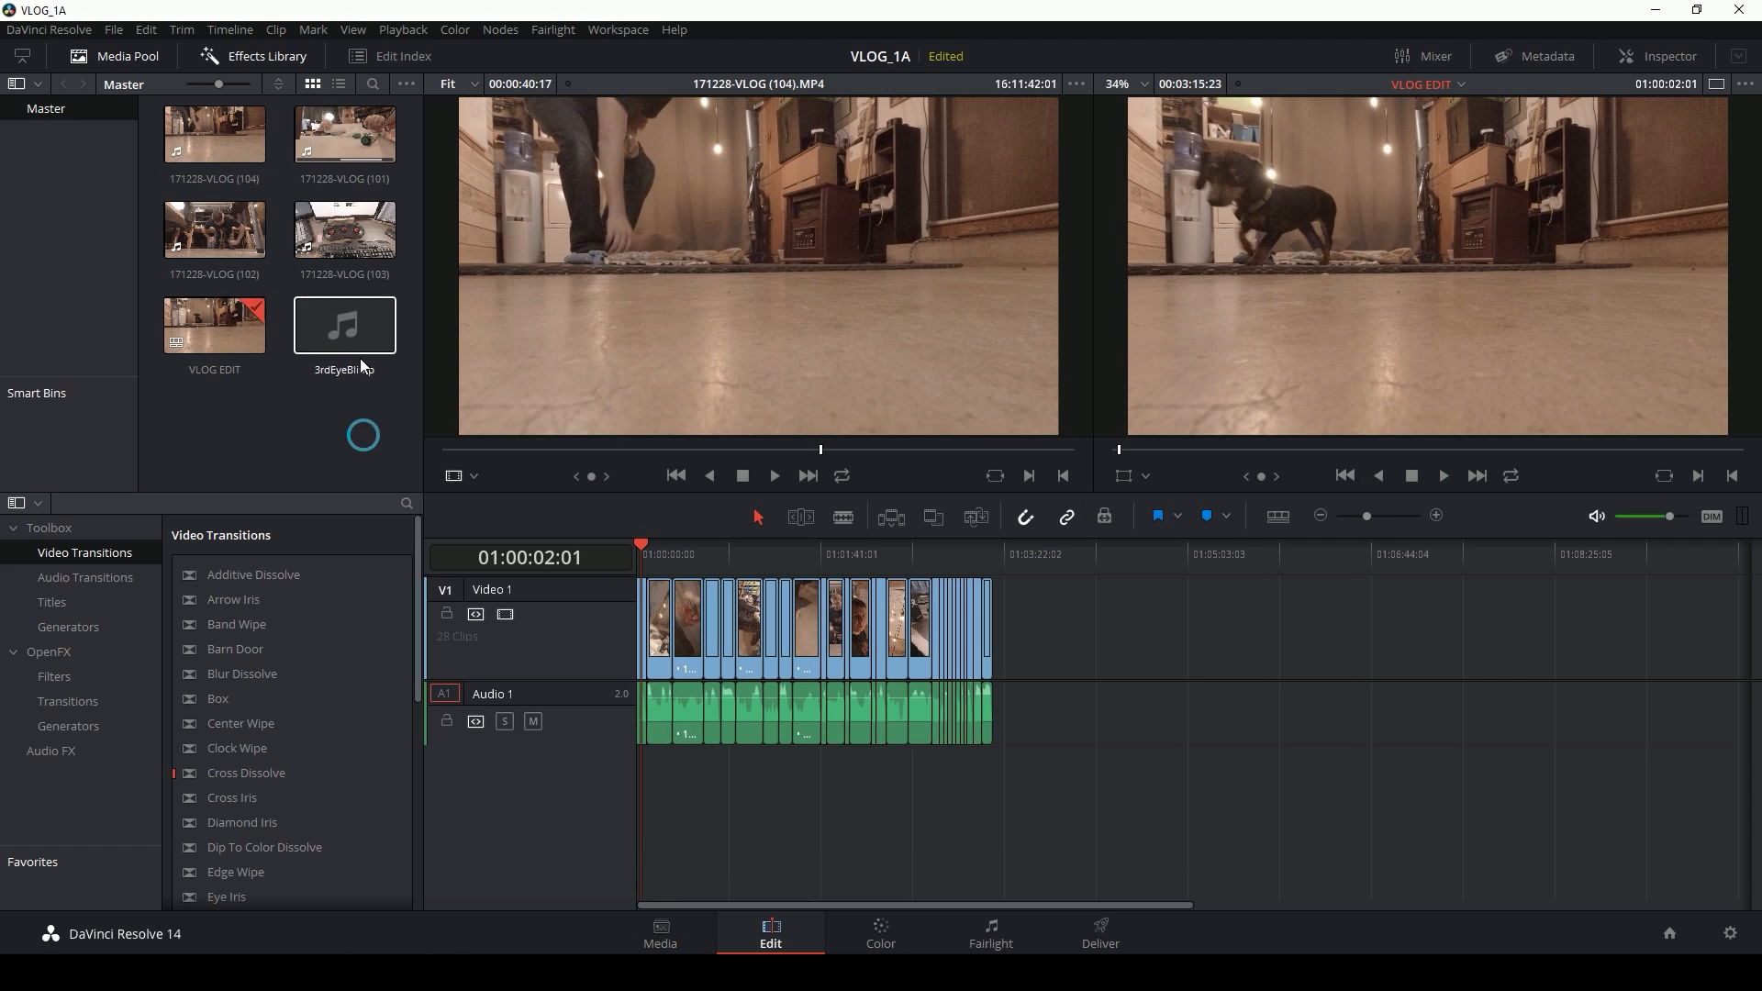
left_click_drag(341, 329, 684, 831)
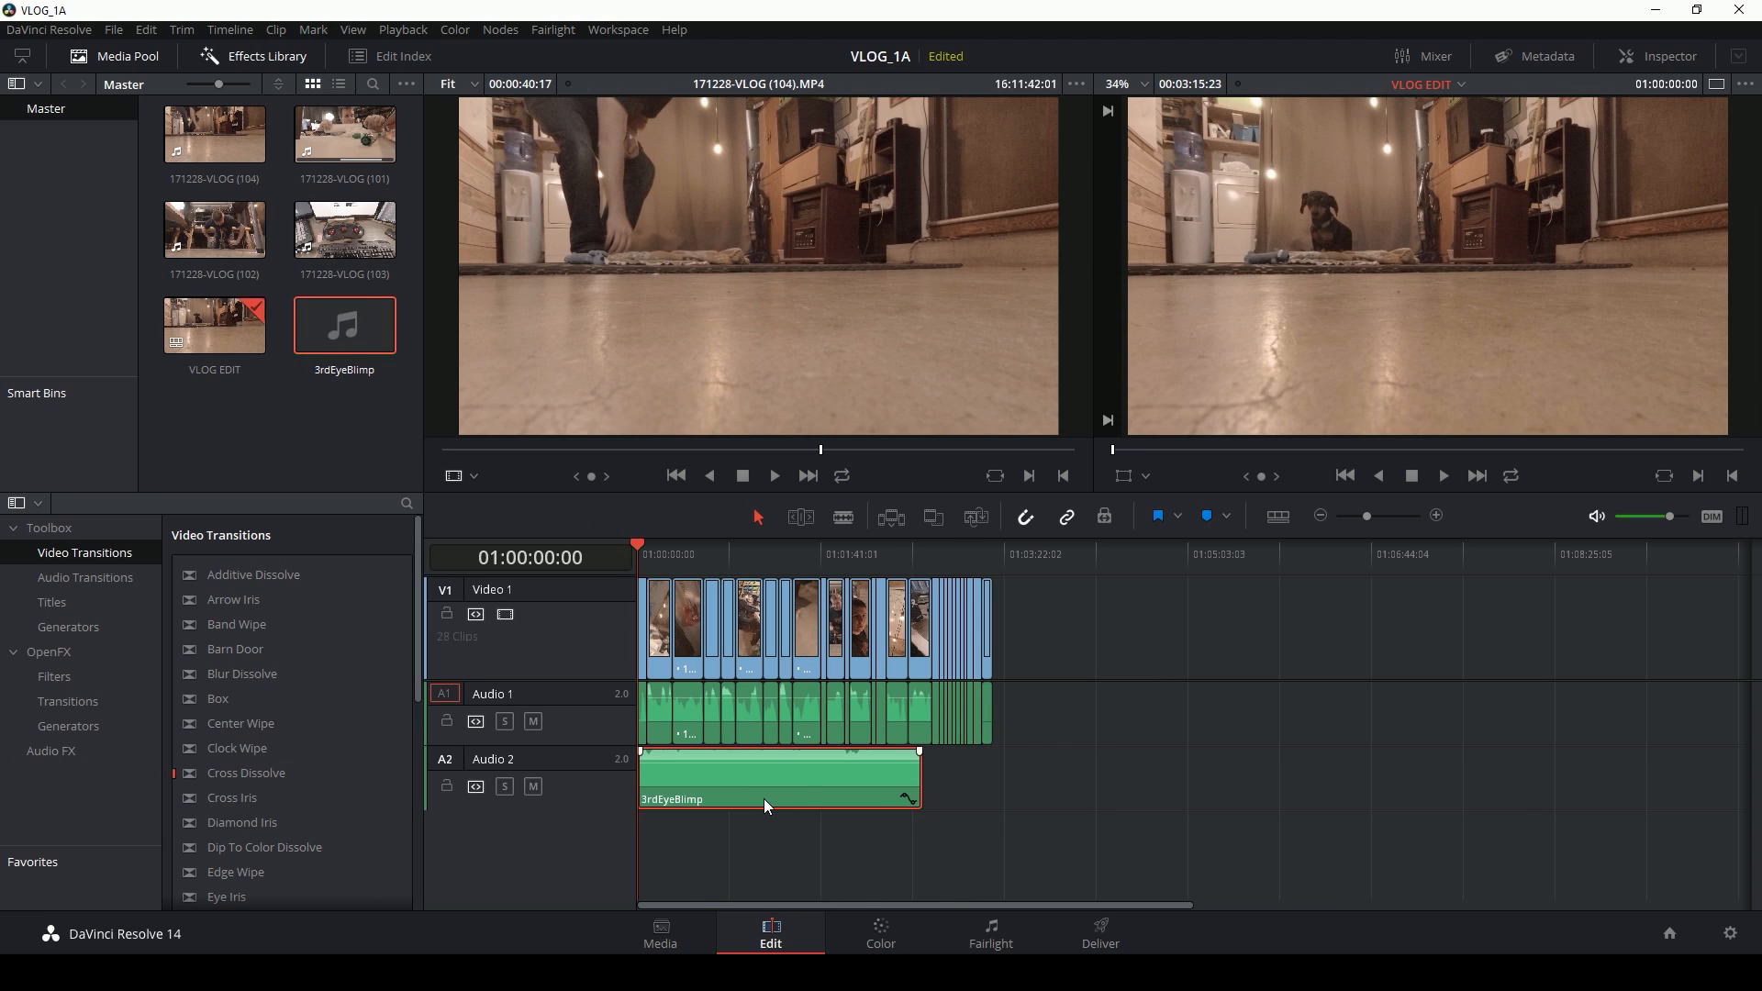
Step: Lower the 3rdEyeBlimp clip's volume to -14.07 and play the timeline's opening to check the mix
left_click(1438, 517)
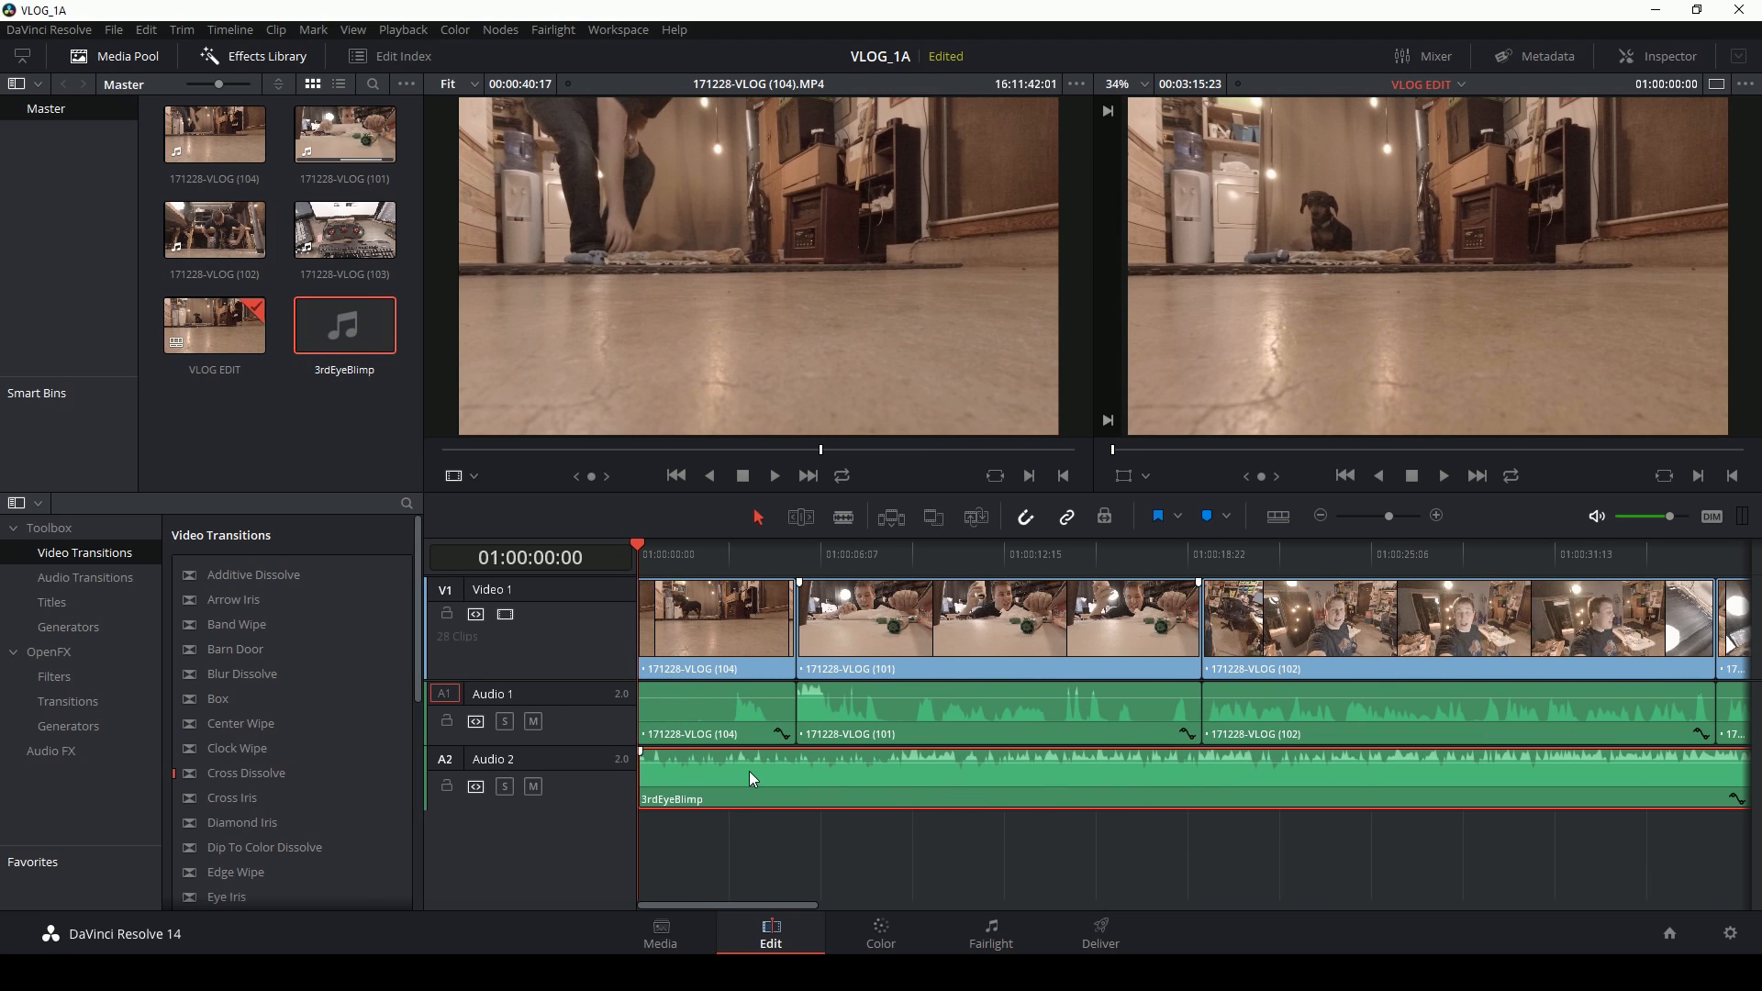
left_click(832, 859)
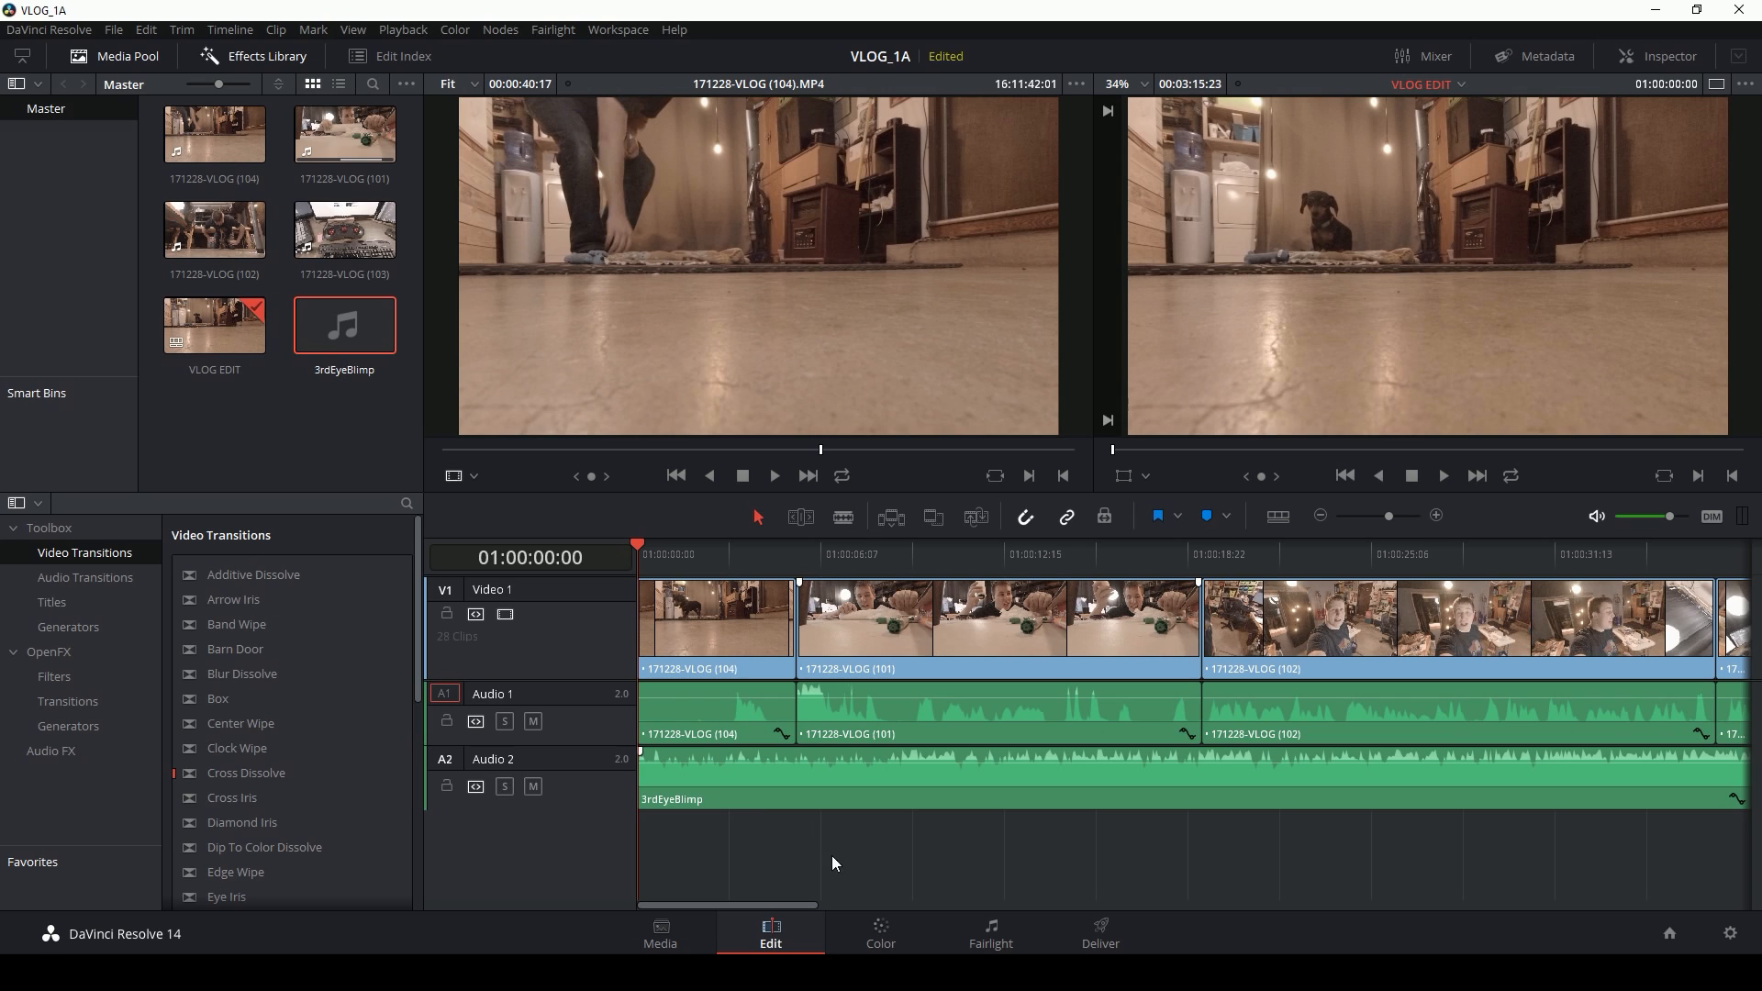
left_click(775, 787)
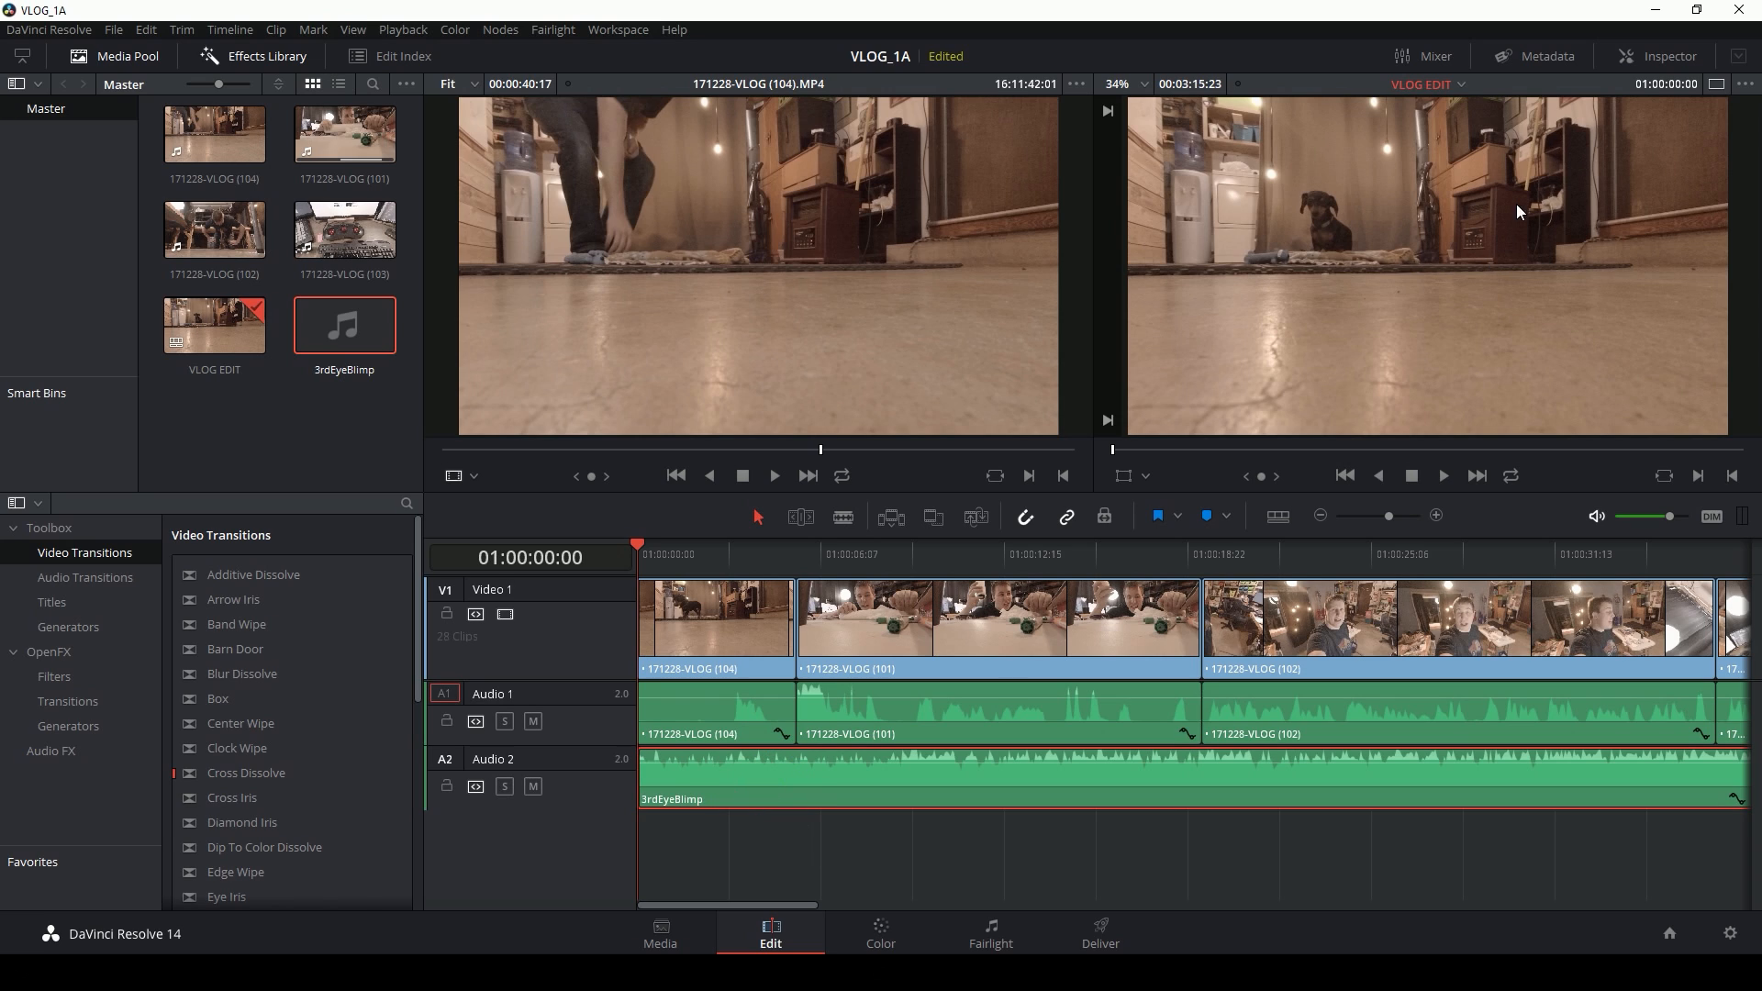
left_click(1663, 60)
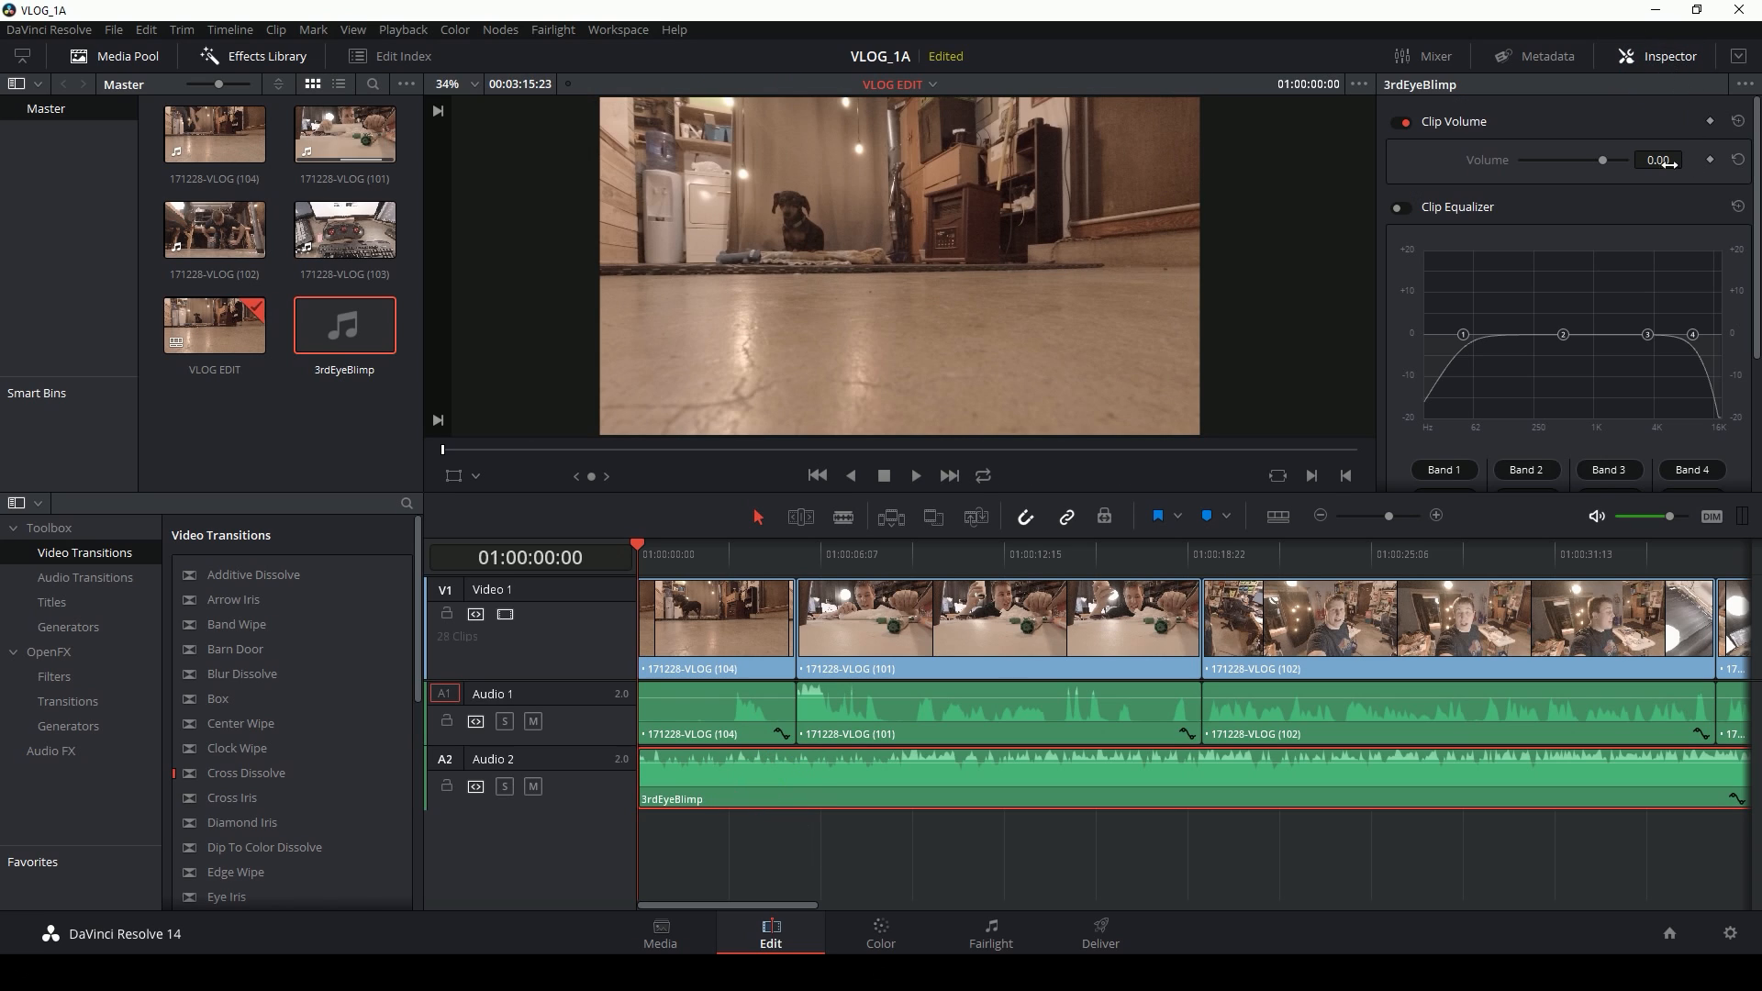
left_click_drag(1599, 162, 1589, 162)
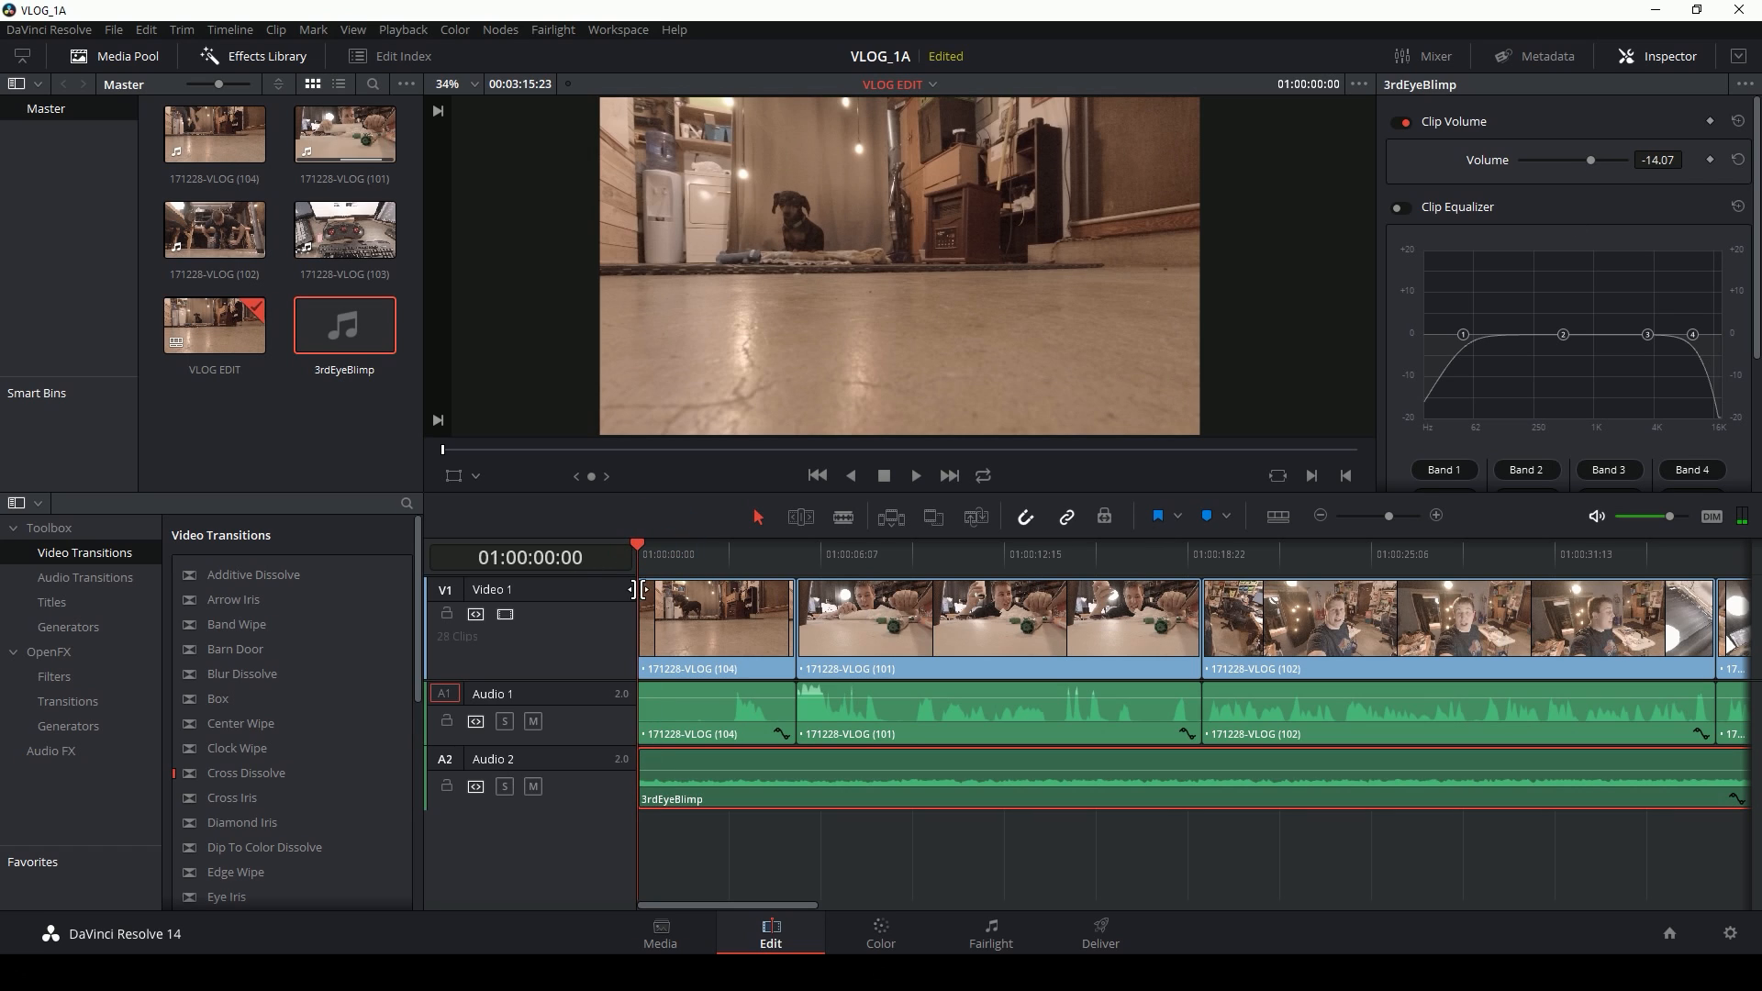
key("space")
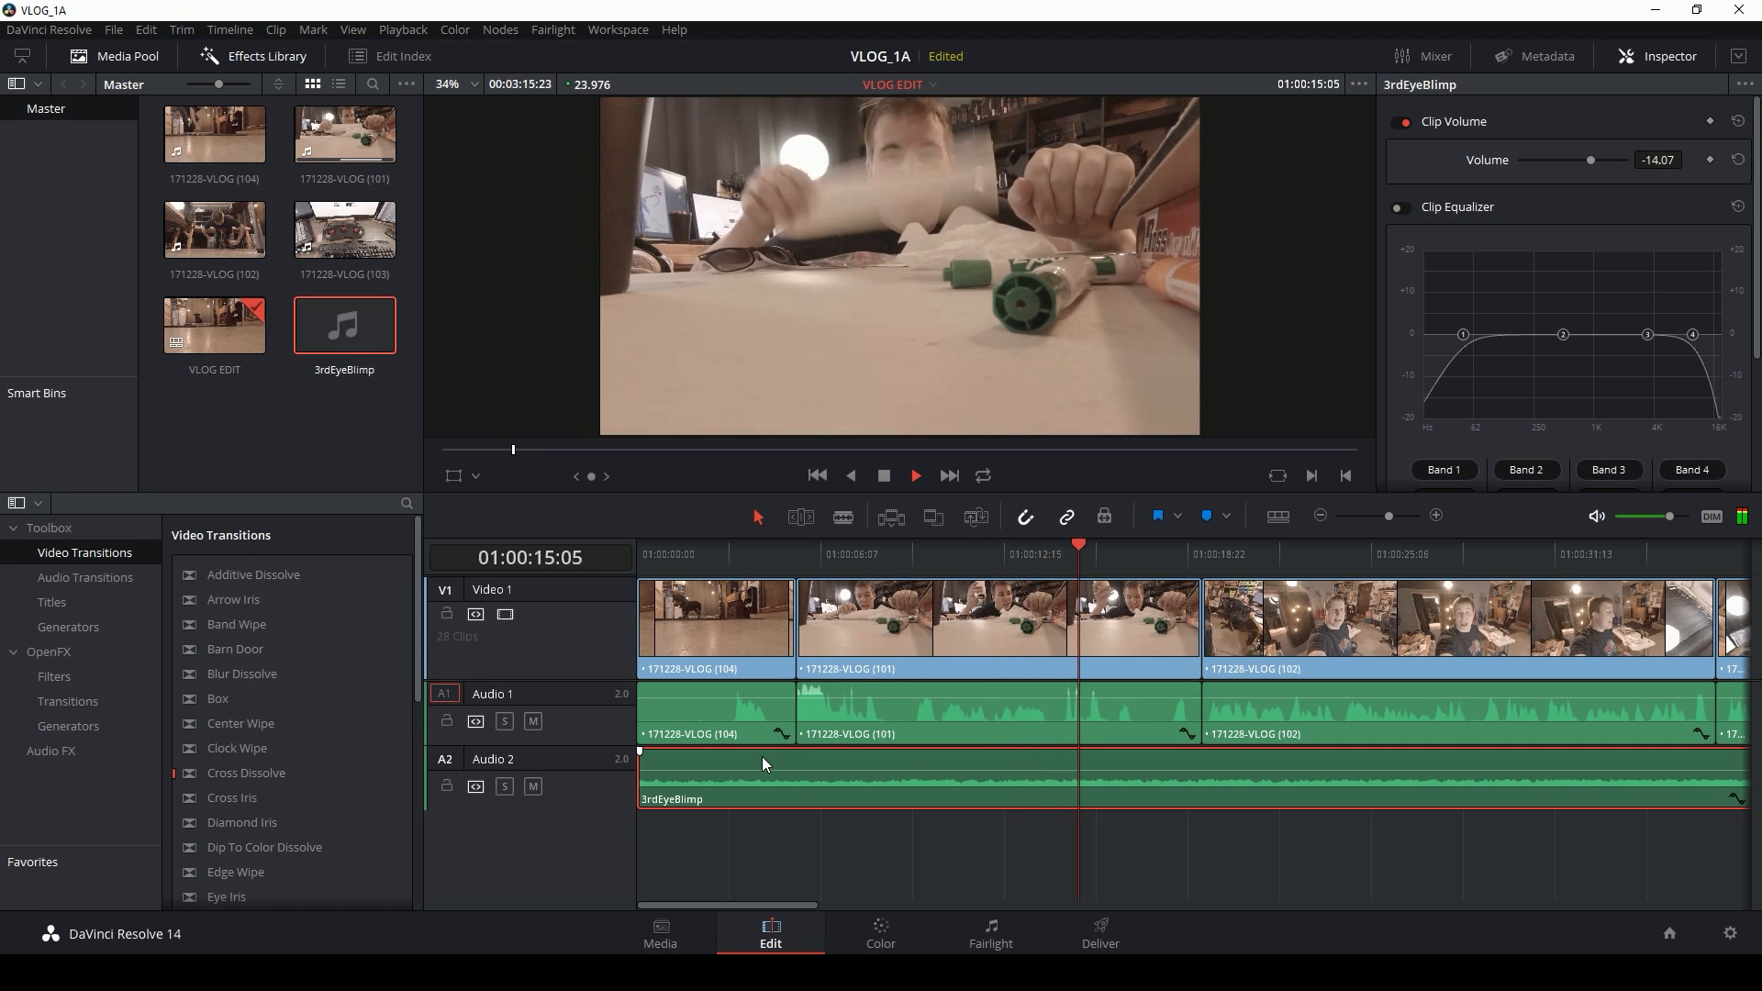
key("space")
Step: Move the 3rdEyeBlimp music so it starts shortly before the 171228-VLOG (101) clip begins
left_click_drag(756, 758, 913, 758)
left_click(699, 554)
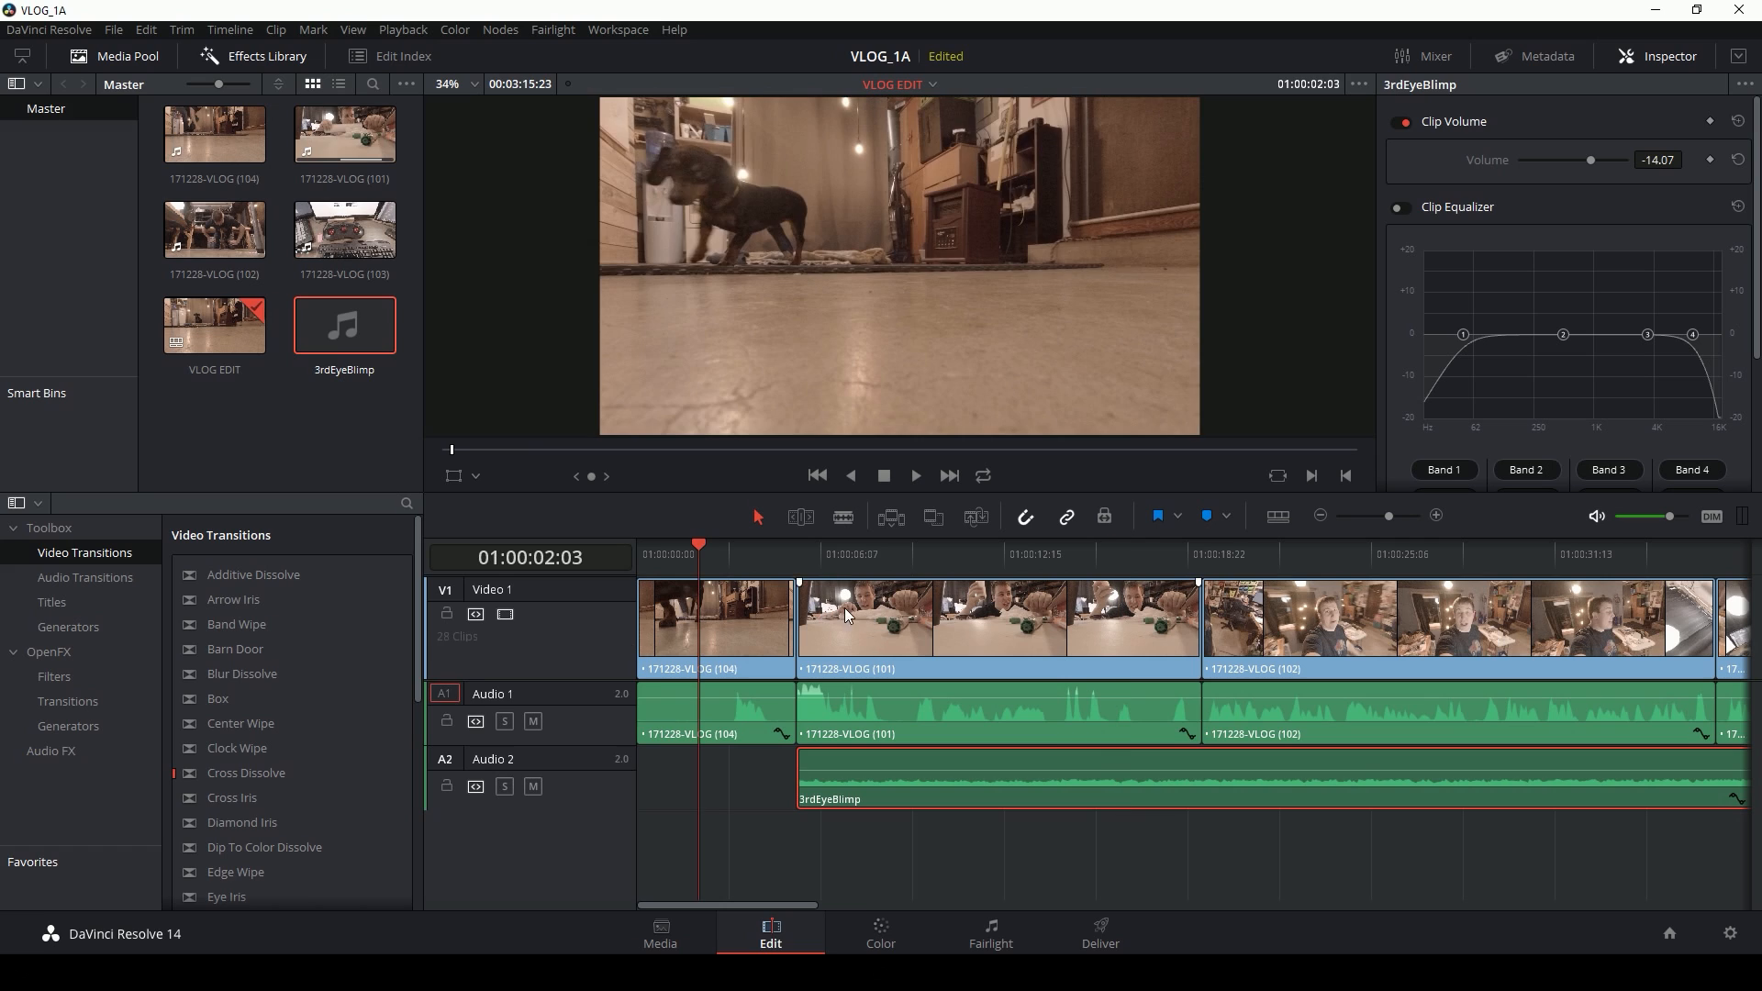
left_click(832, 568)
left_click_drag(610, 811, 612, 816)
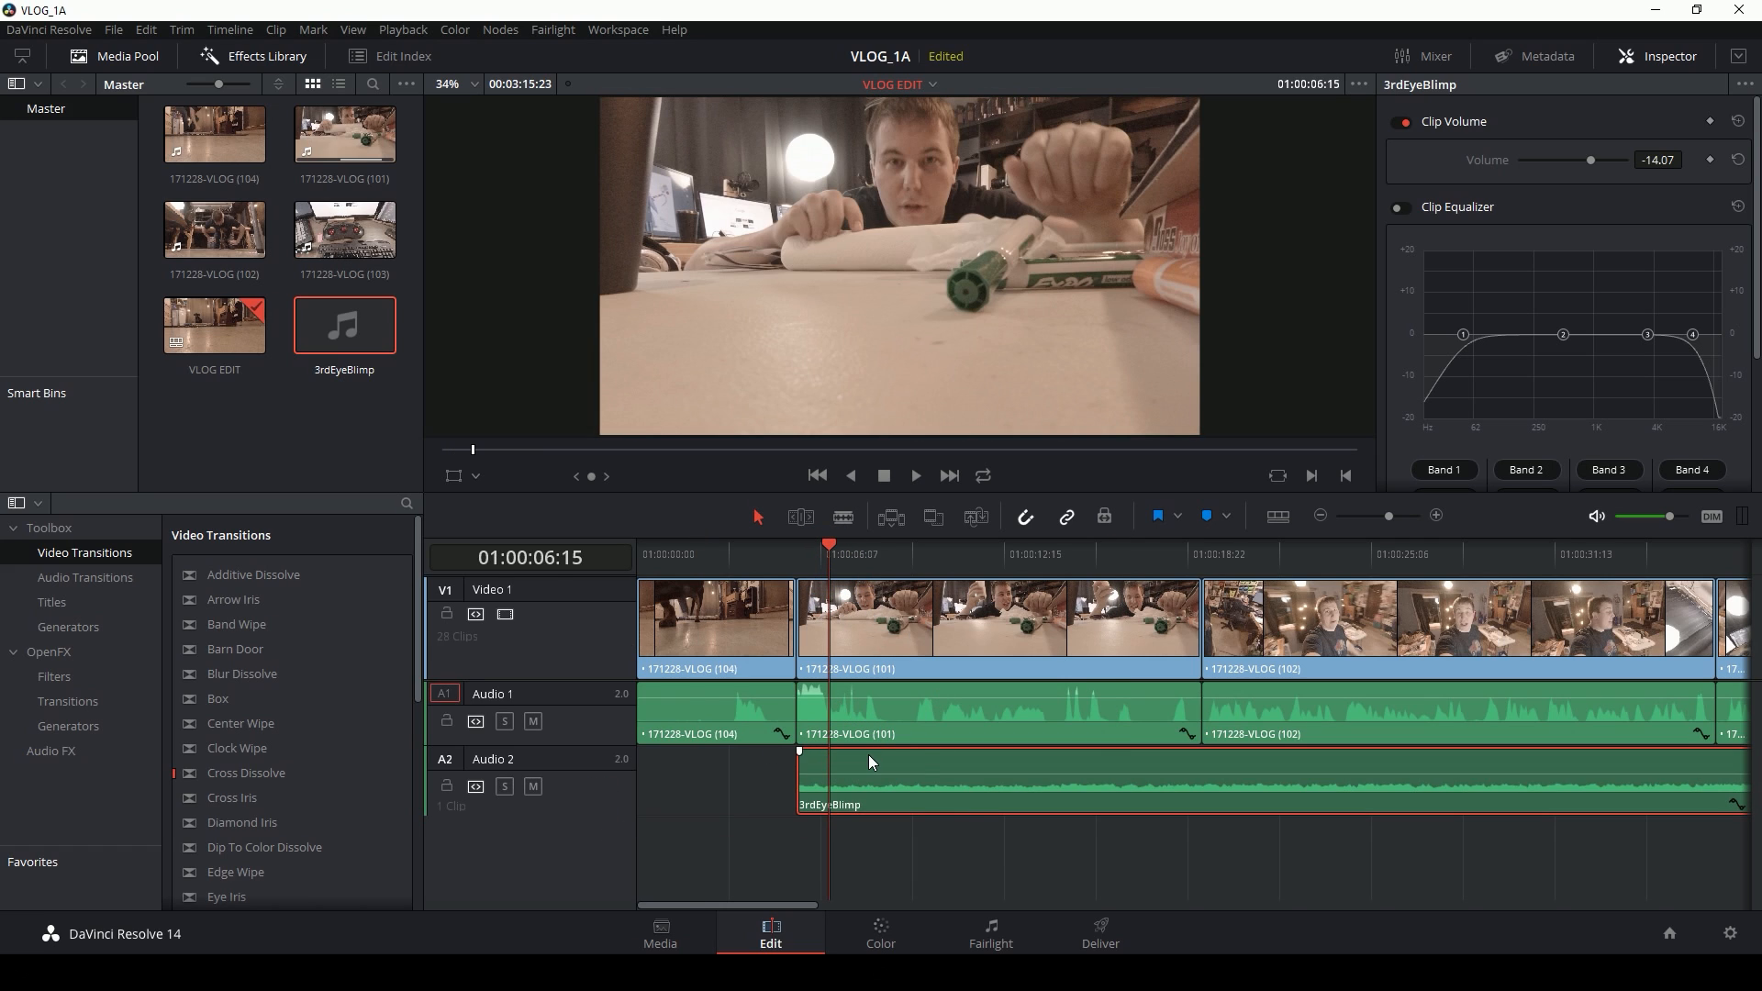
left_click_drag(835, 763, 843, 764)
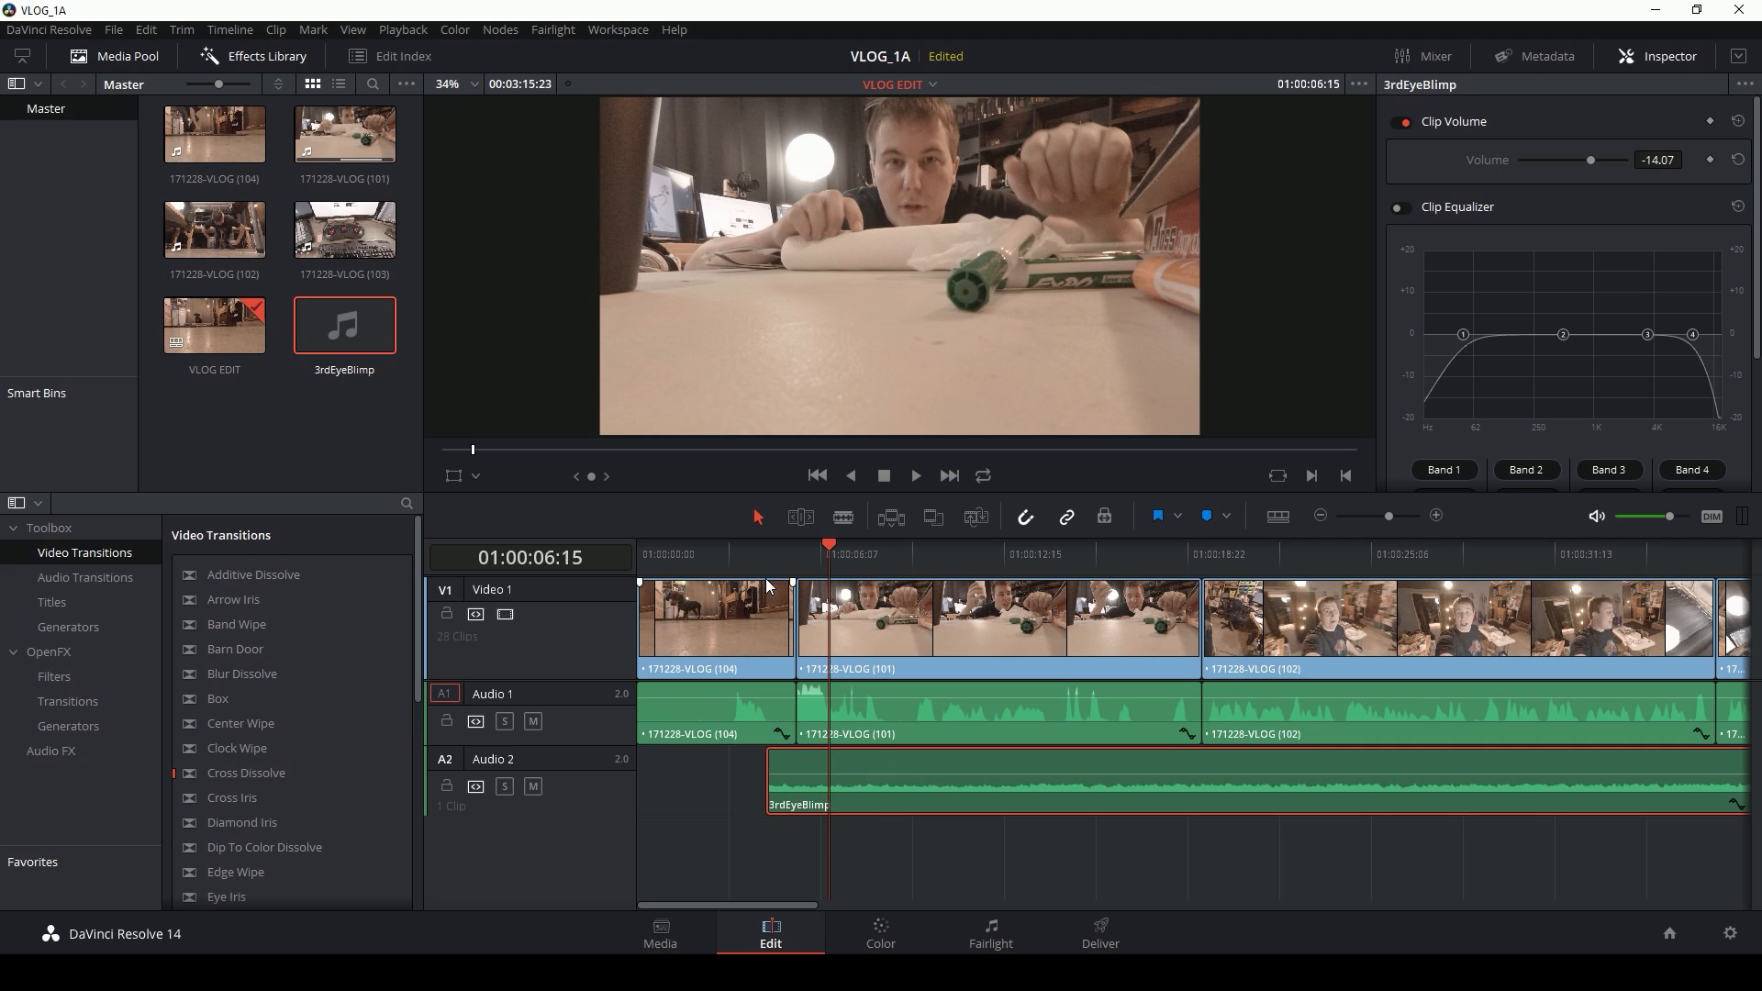
Step: Shift all video clips after the first one later, extend the first clip's end to about 01:00:11, and play from the start
left_click_drag(1454, 716, 780, 622)
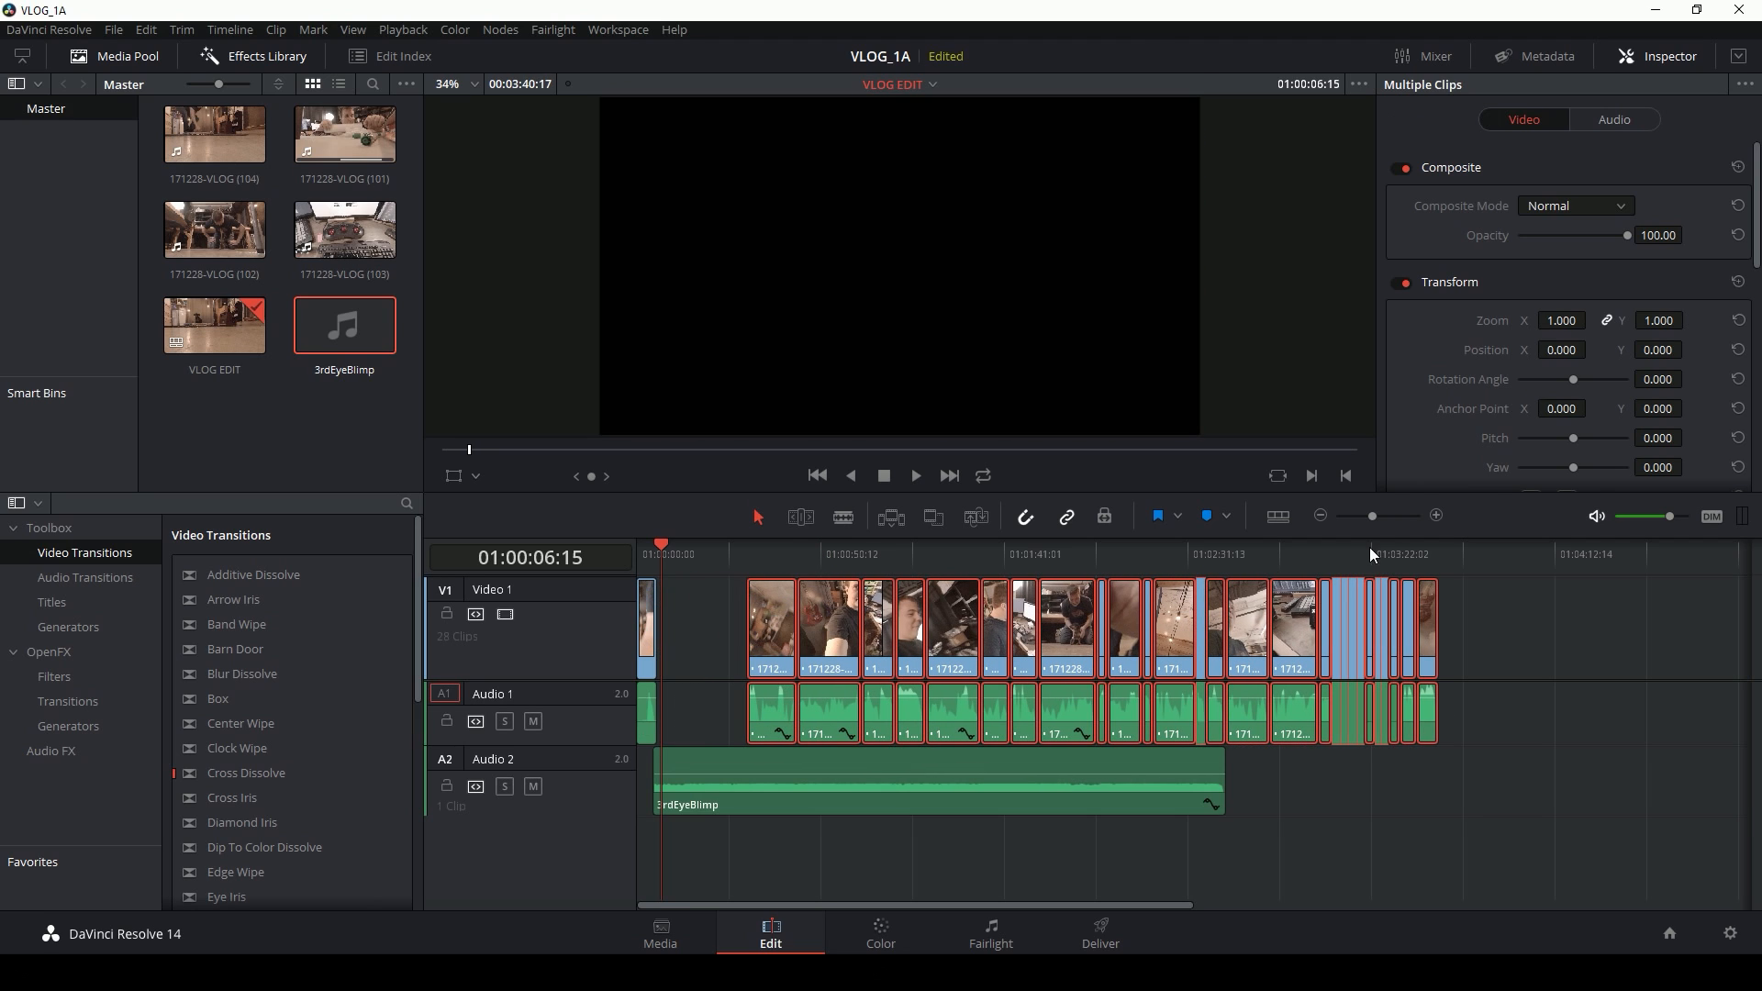
left_click(1437, 516)
left_click(1436, 516)
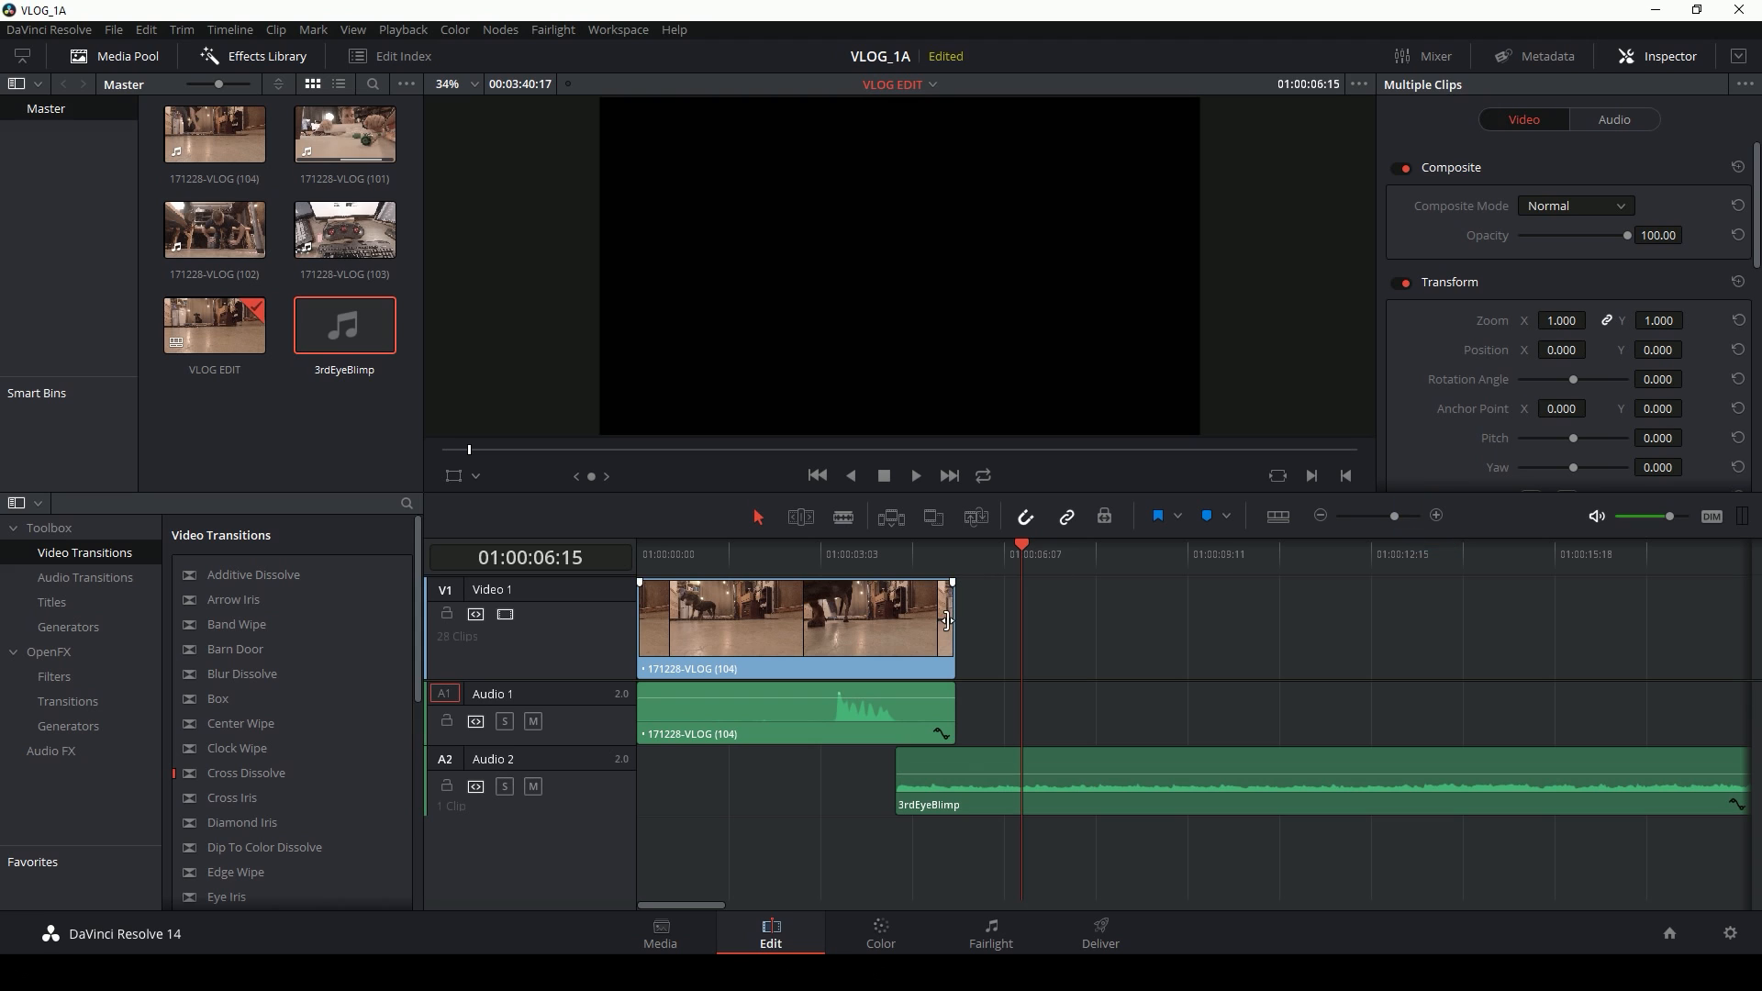
left_click_drag(948, 621, 1285, 609)
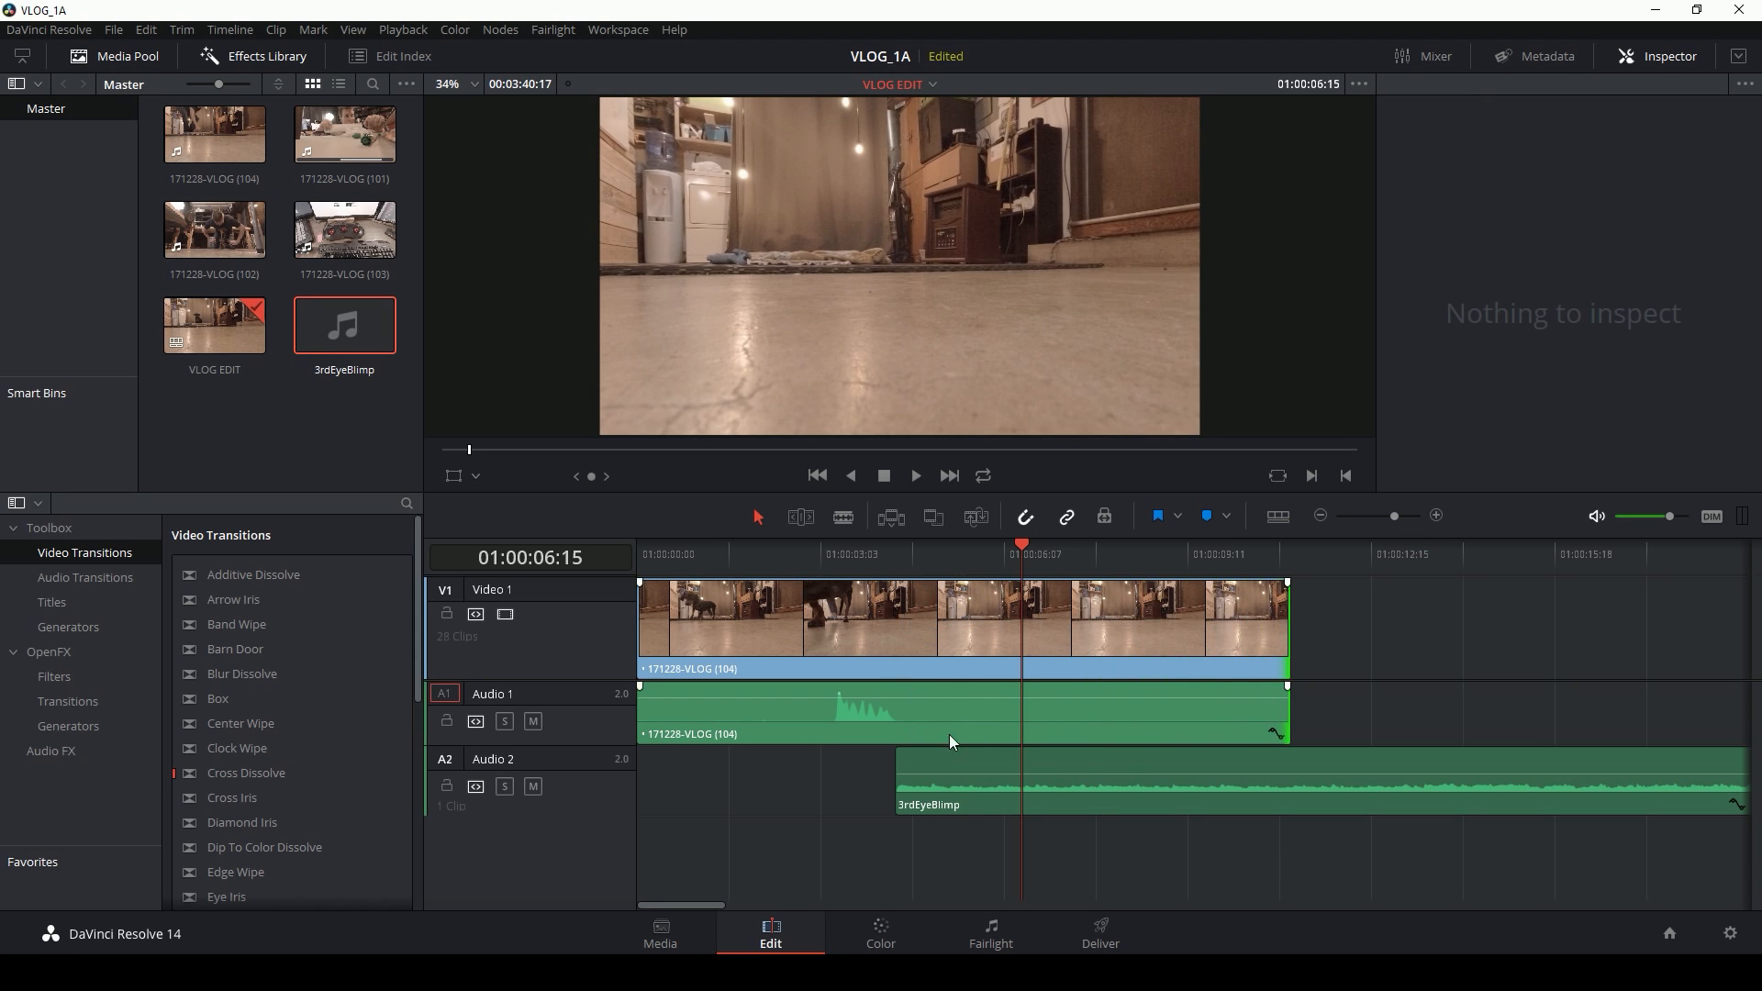
key("Home")
key("space")
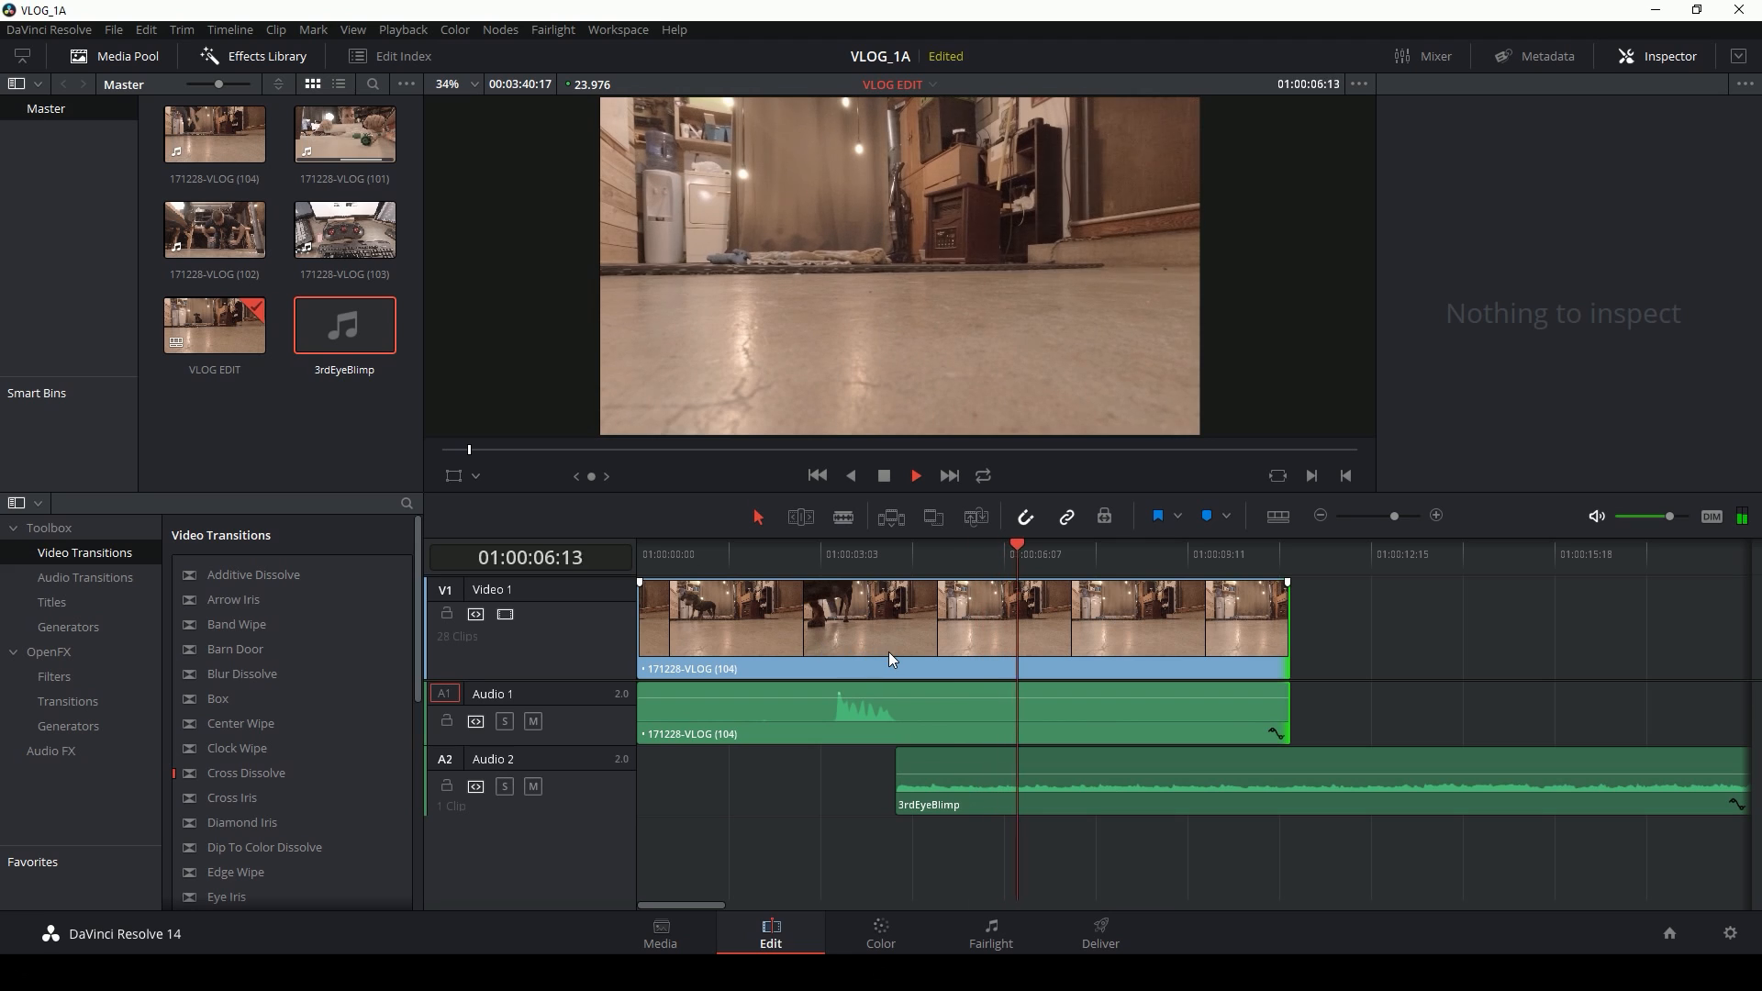
Step: Play the opening past the end of the first clip and review the gap before the 171228-VLOG (101) clip
left_click(1320, 514)
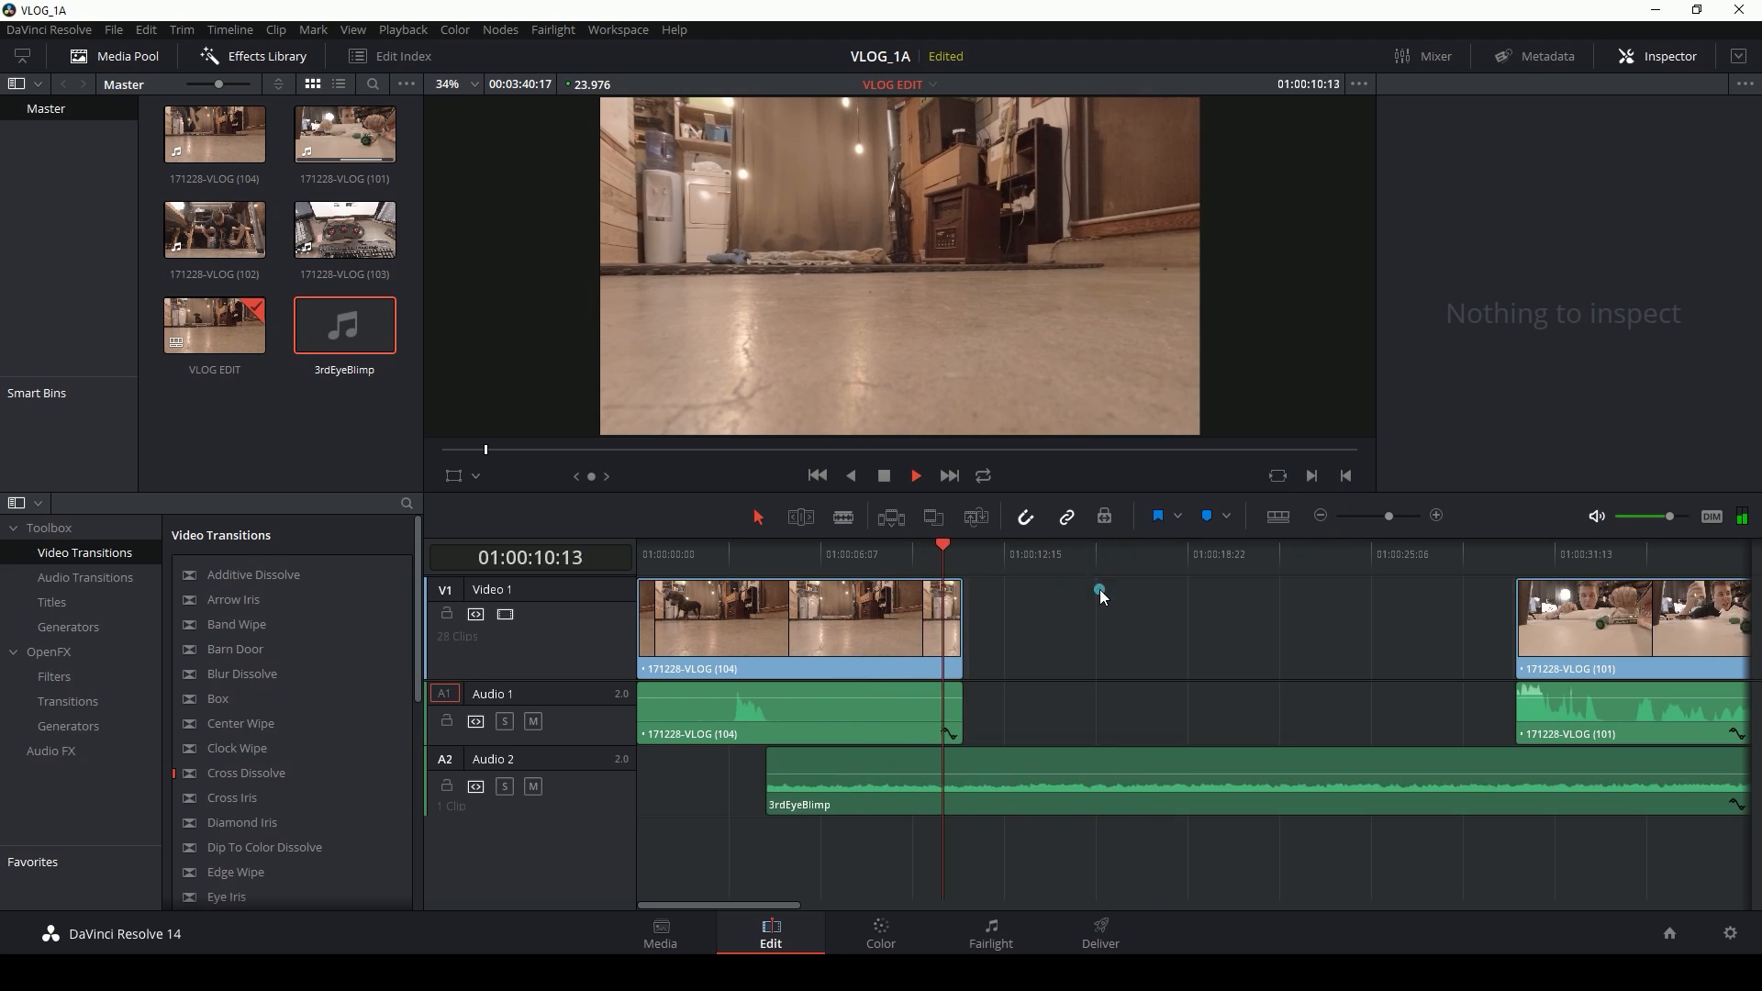
left_click(1172, 613)
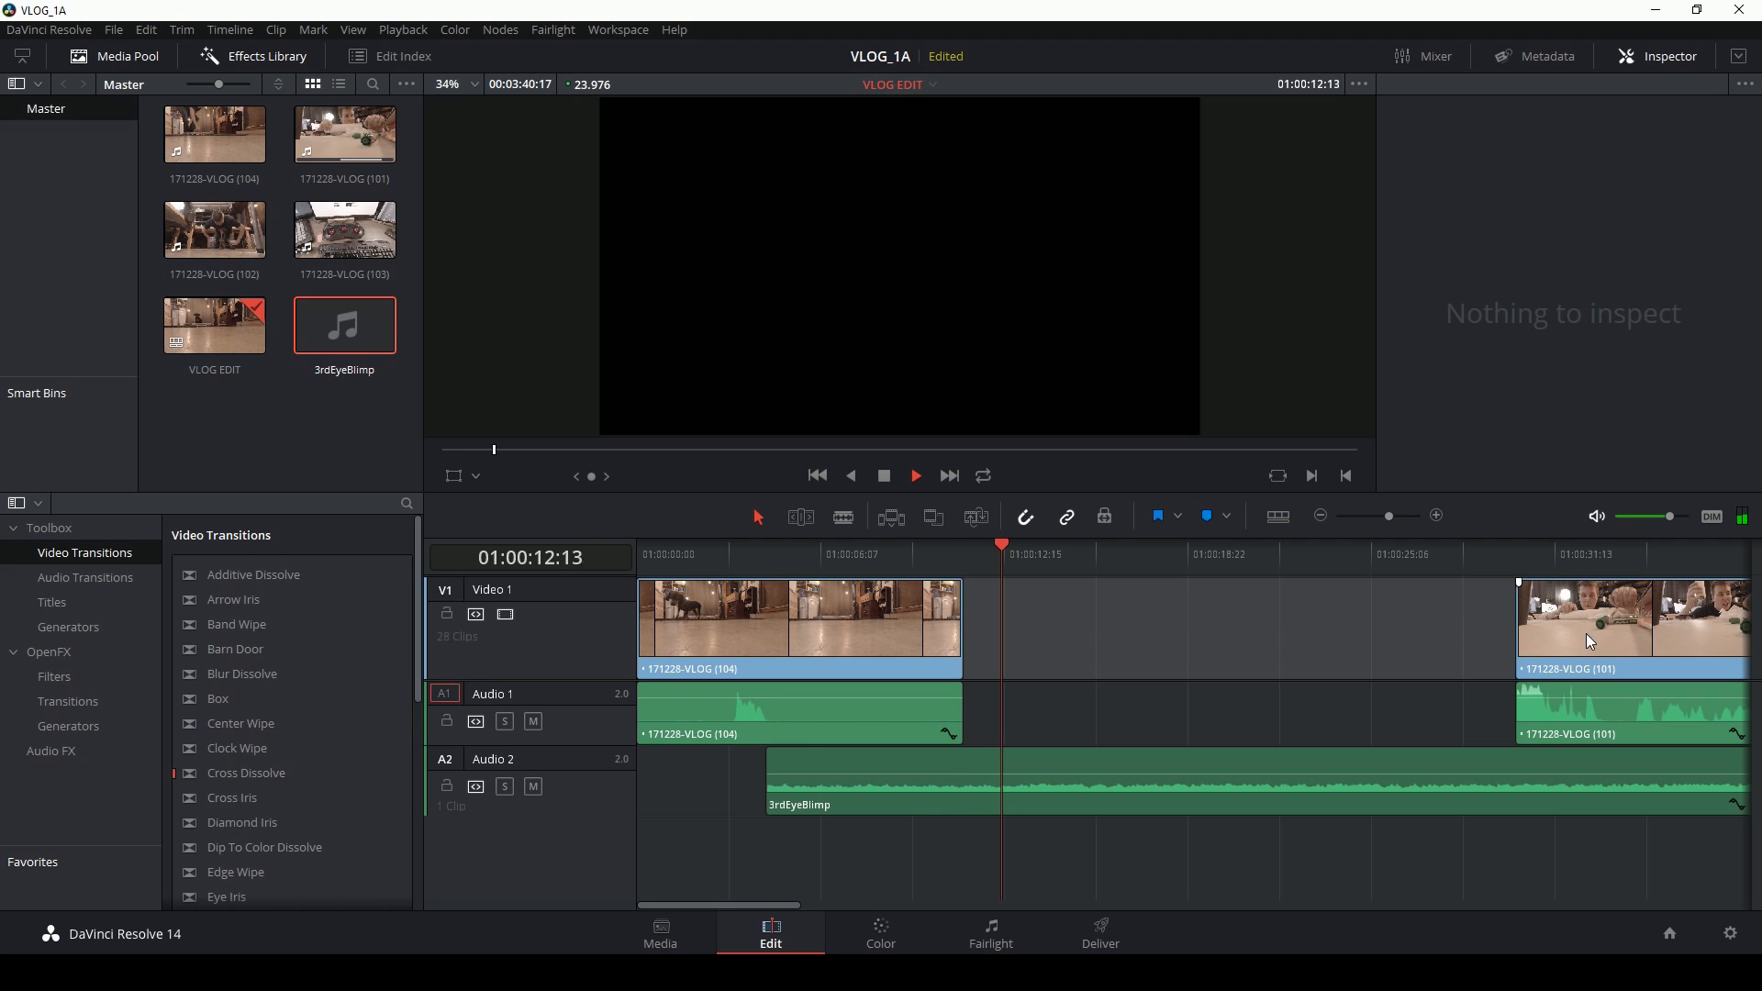
left_click(1109, 628)
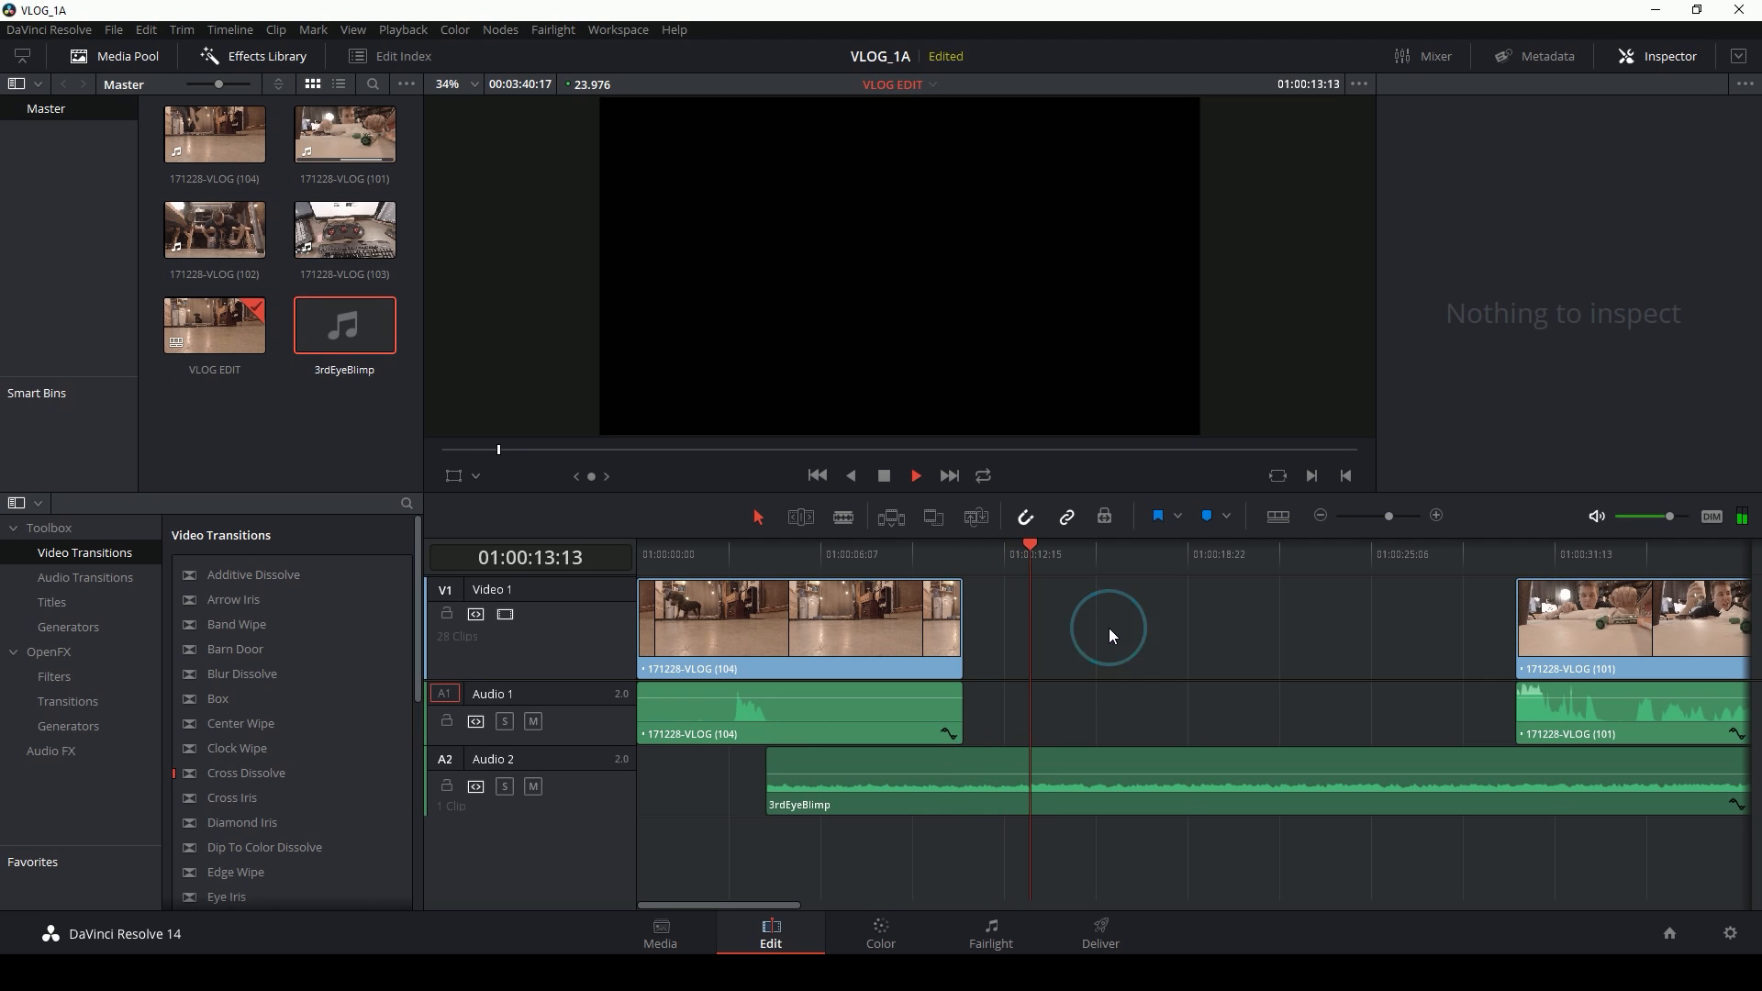
left_click(1314, 517)
left_click(1315, 517)
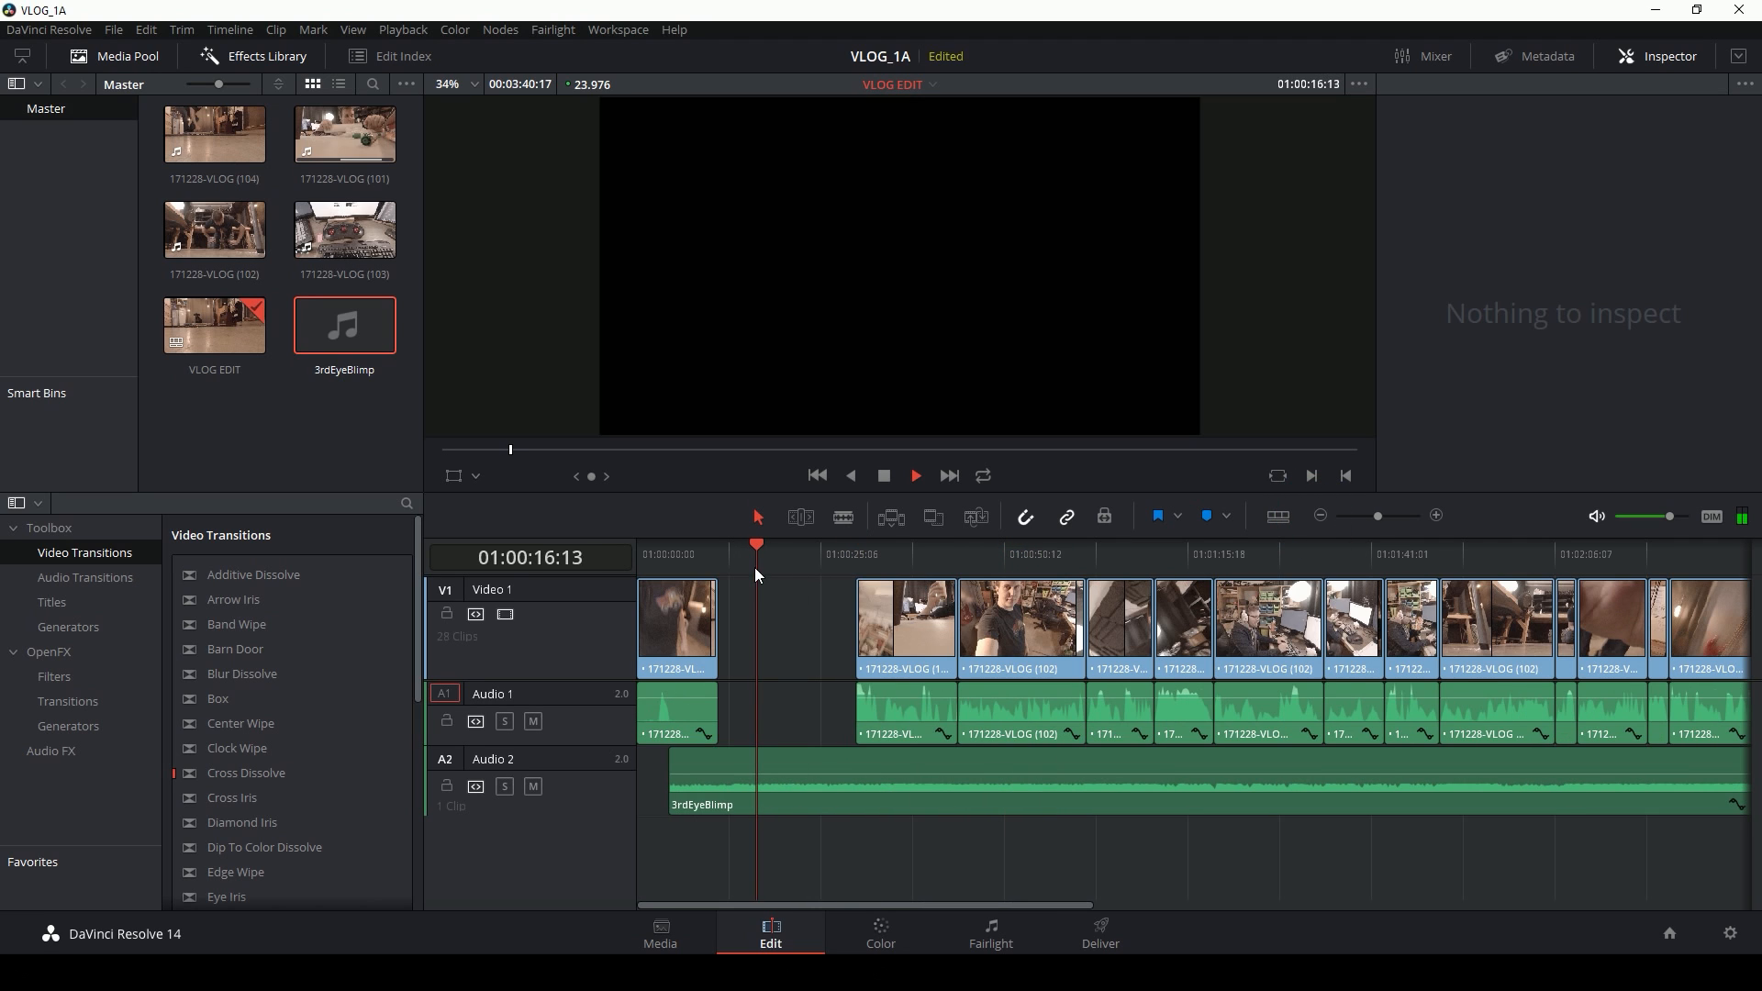
key("space")
left_click(1436, 516)
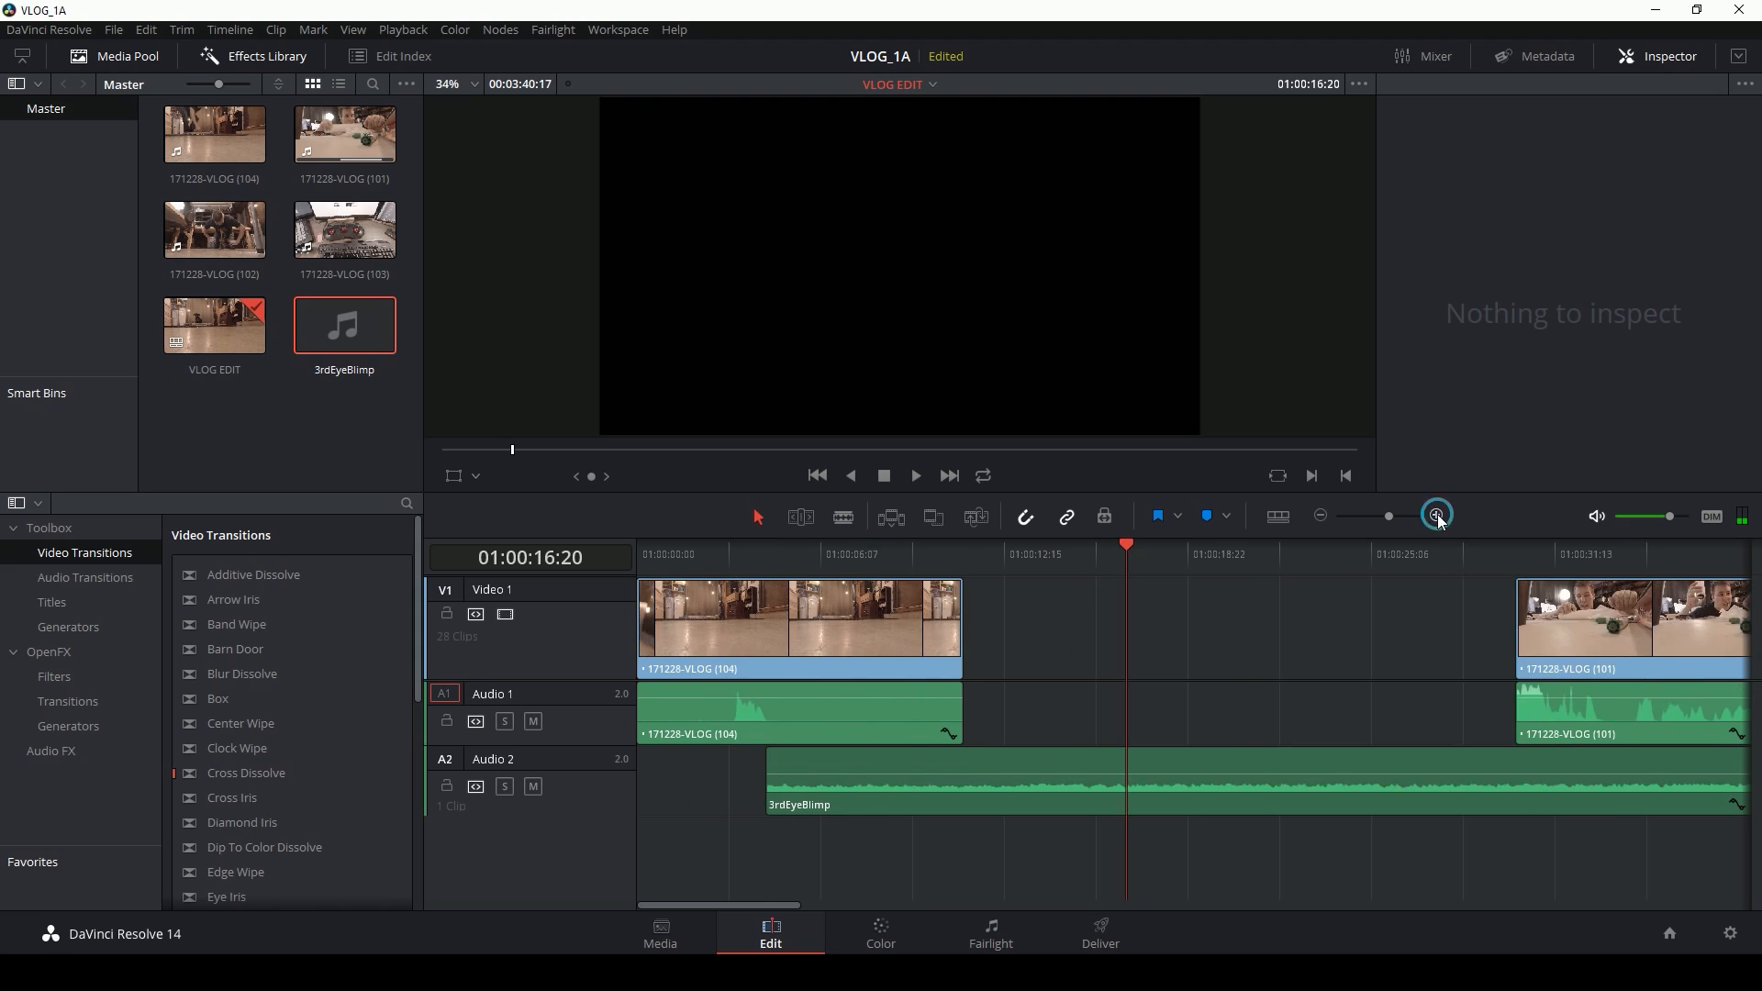
left_click(1436, 516)
left_click_drag(1064, 571, 985, 573)
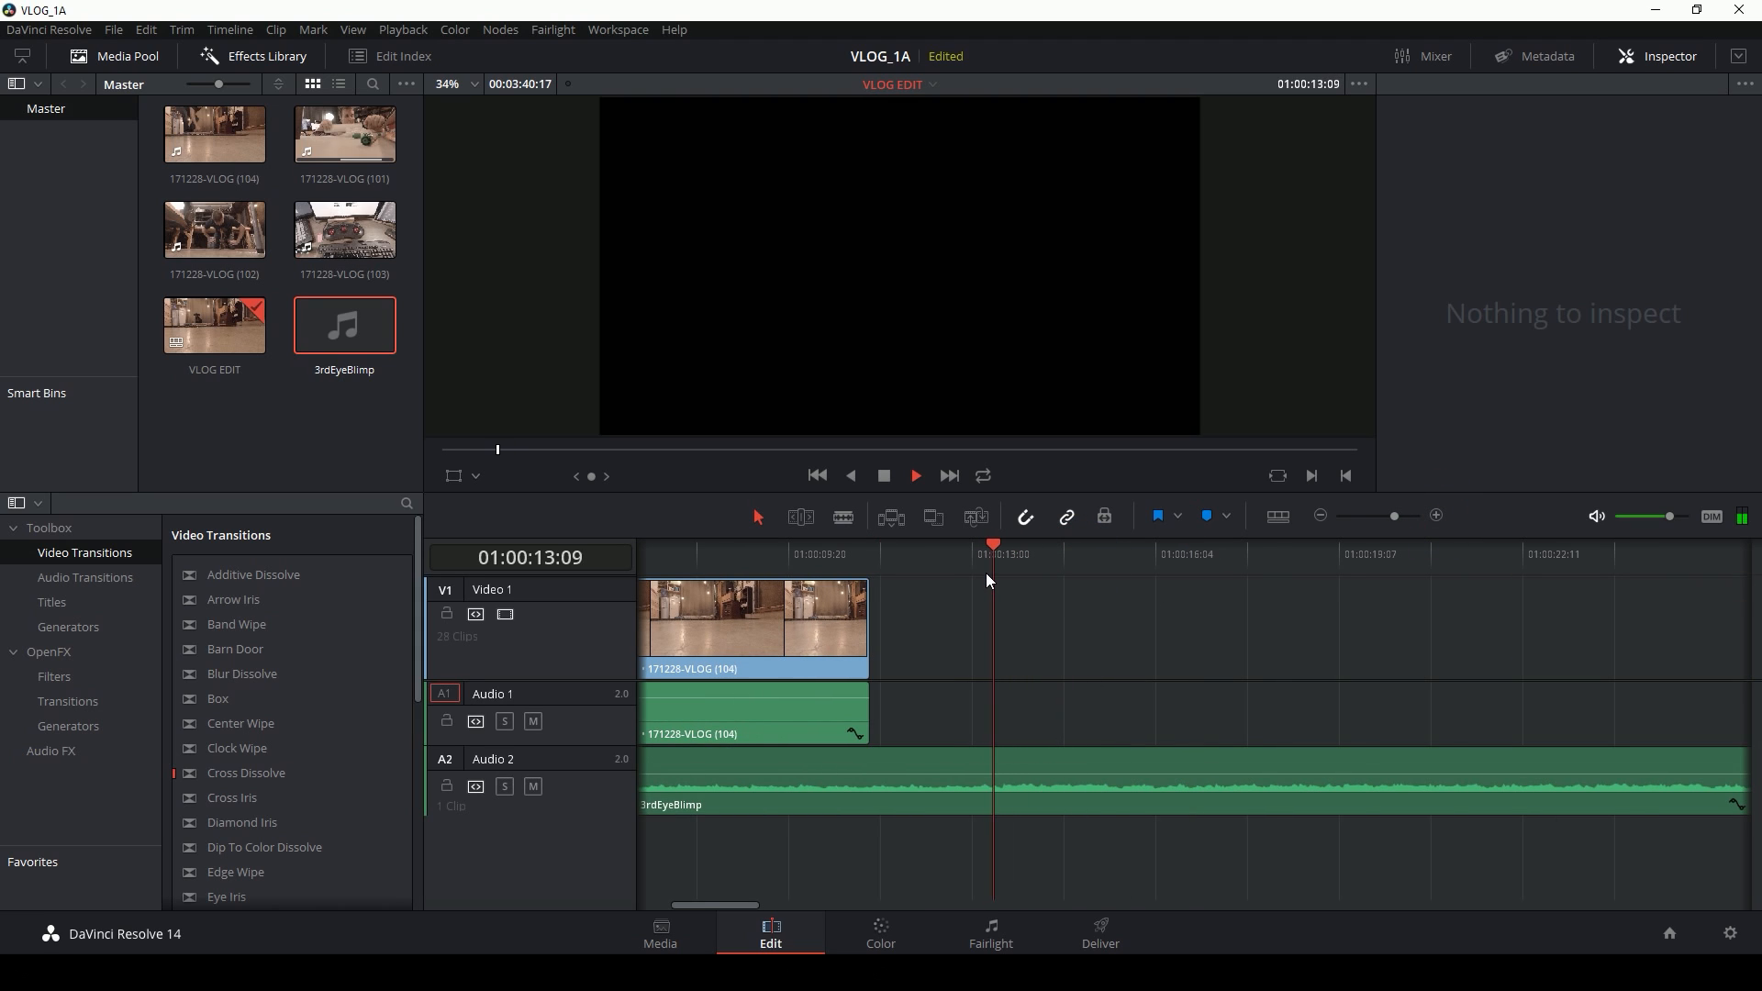
key("space")
key("space")
Step: Move the 3rdEyeBlimp music earlier so it starts at the beginning of the timeline, and play the opening
left_click_drag(1386, 762, 873, 770)
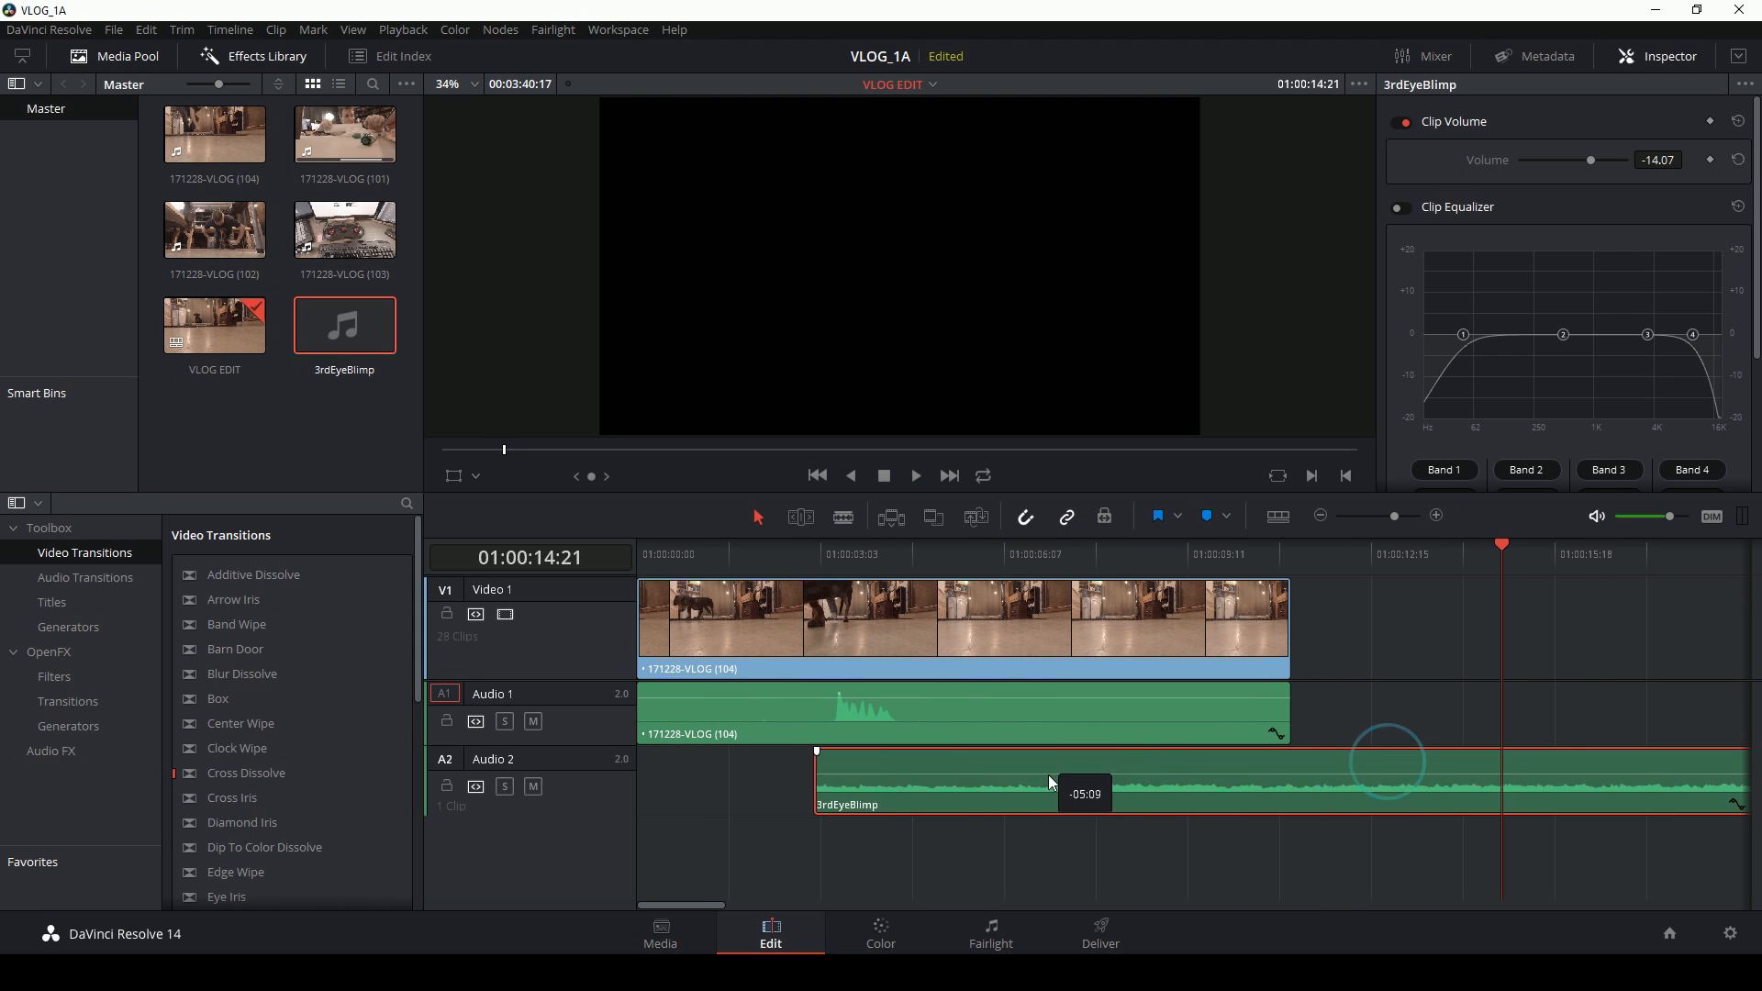
left_click_drag(883, 560, 826, 567)
key("space")
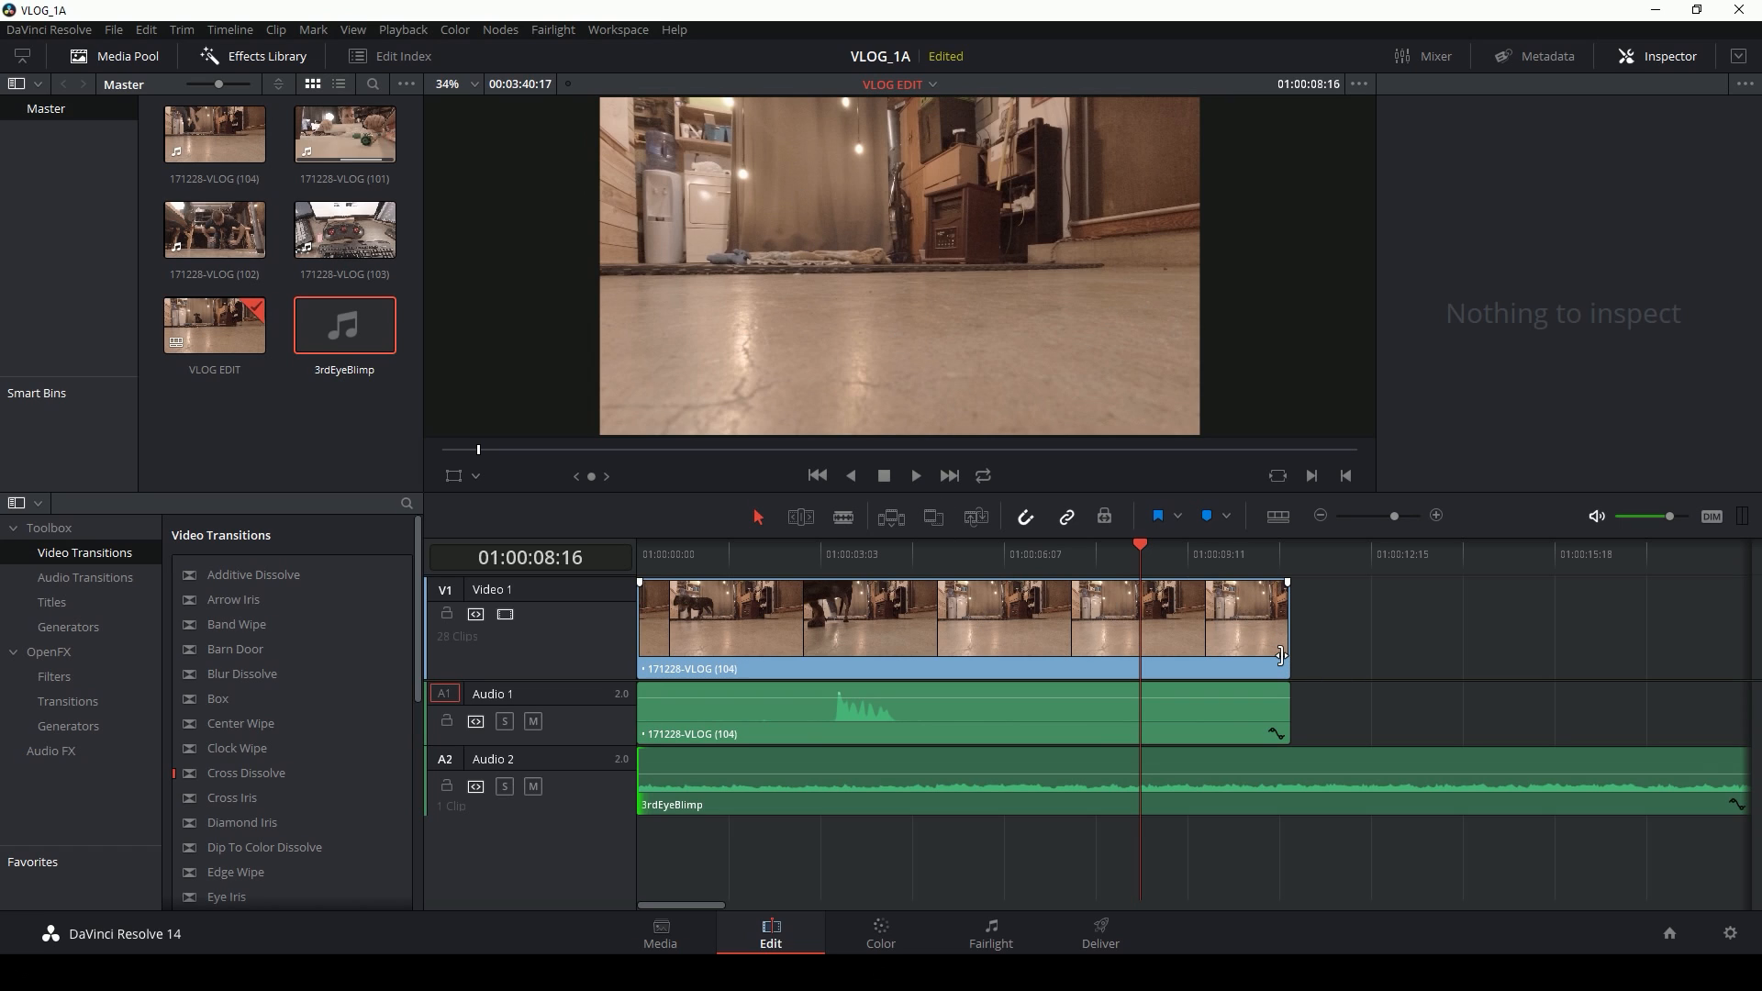
Step: Trim the end of the first 171228-VLOG (104) clip to 01:00:08:16 and play from the start
left_click_drag(1282, 655, 1140, 655)
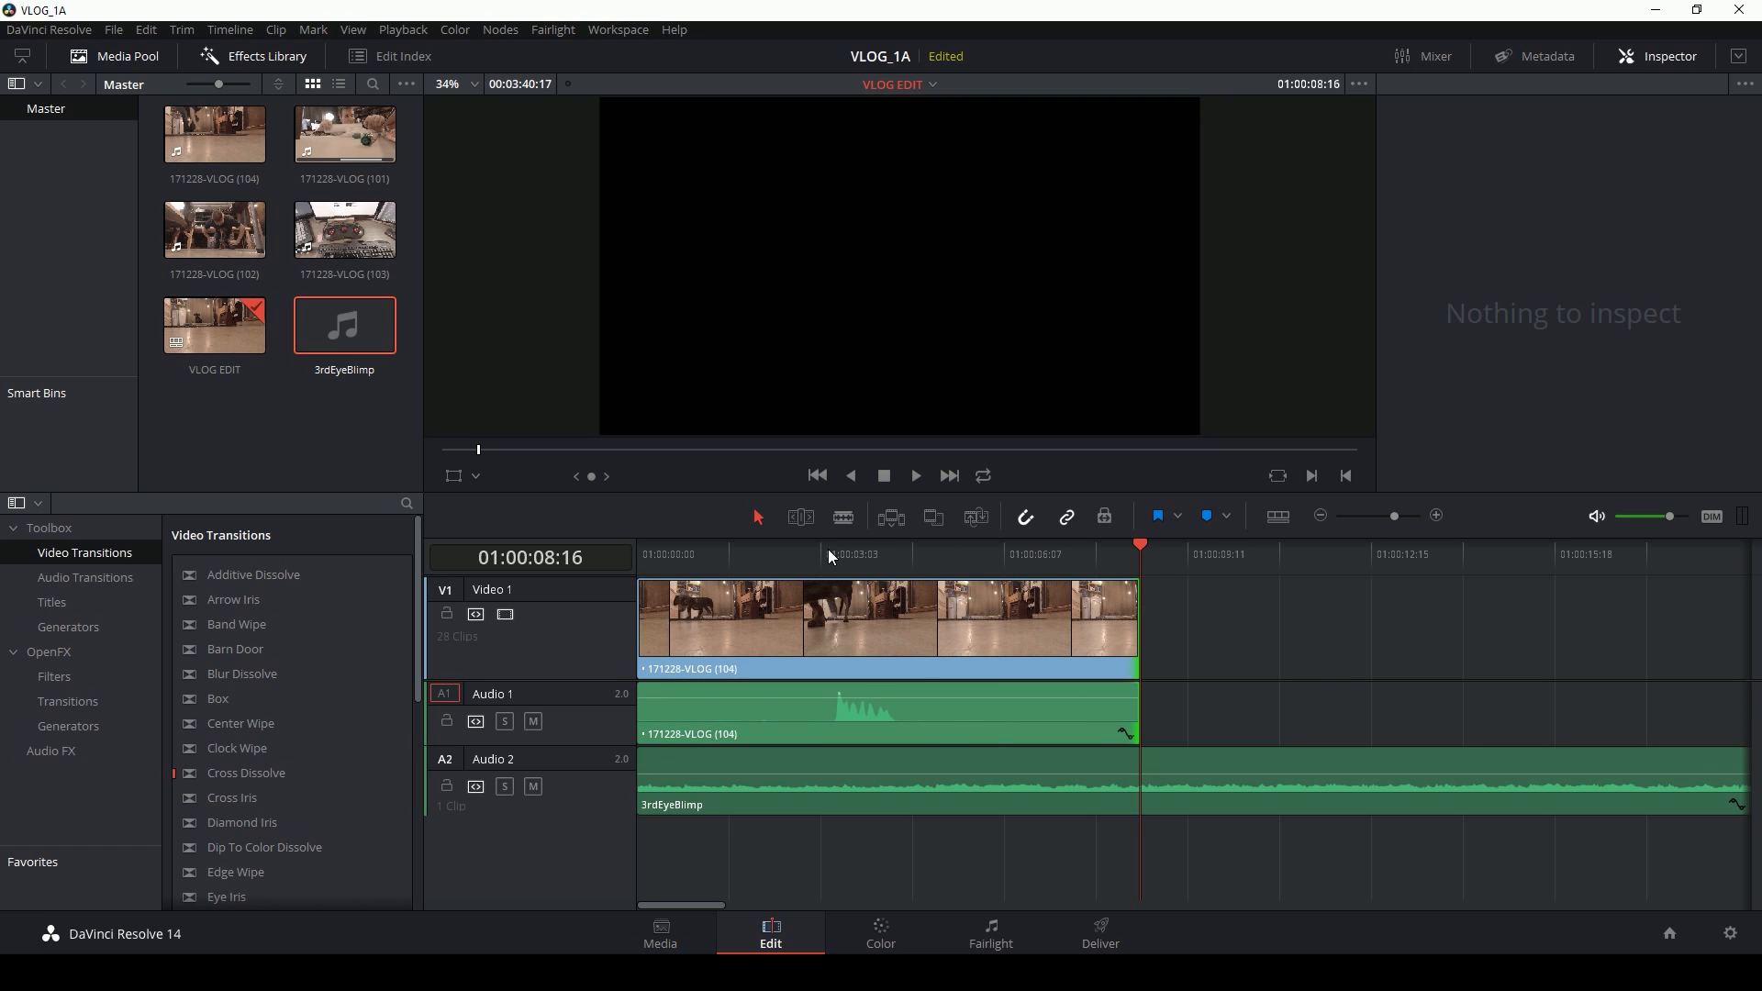
key("Home")
key("space")
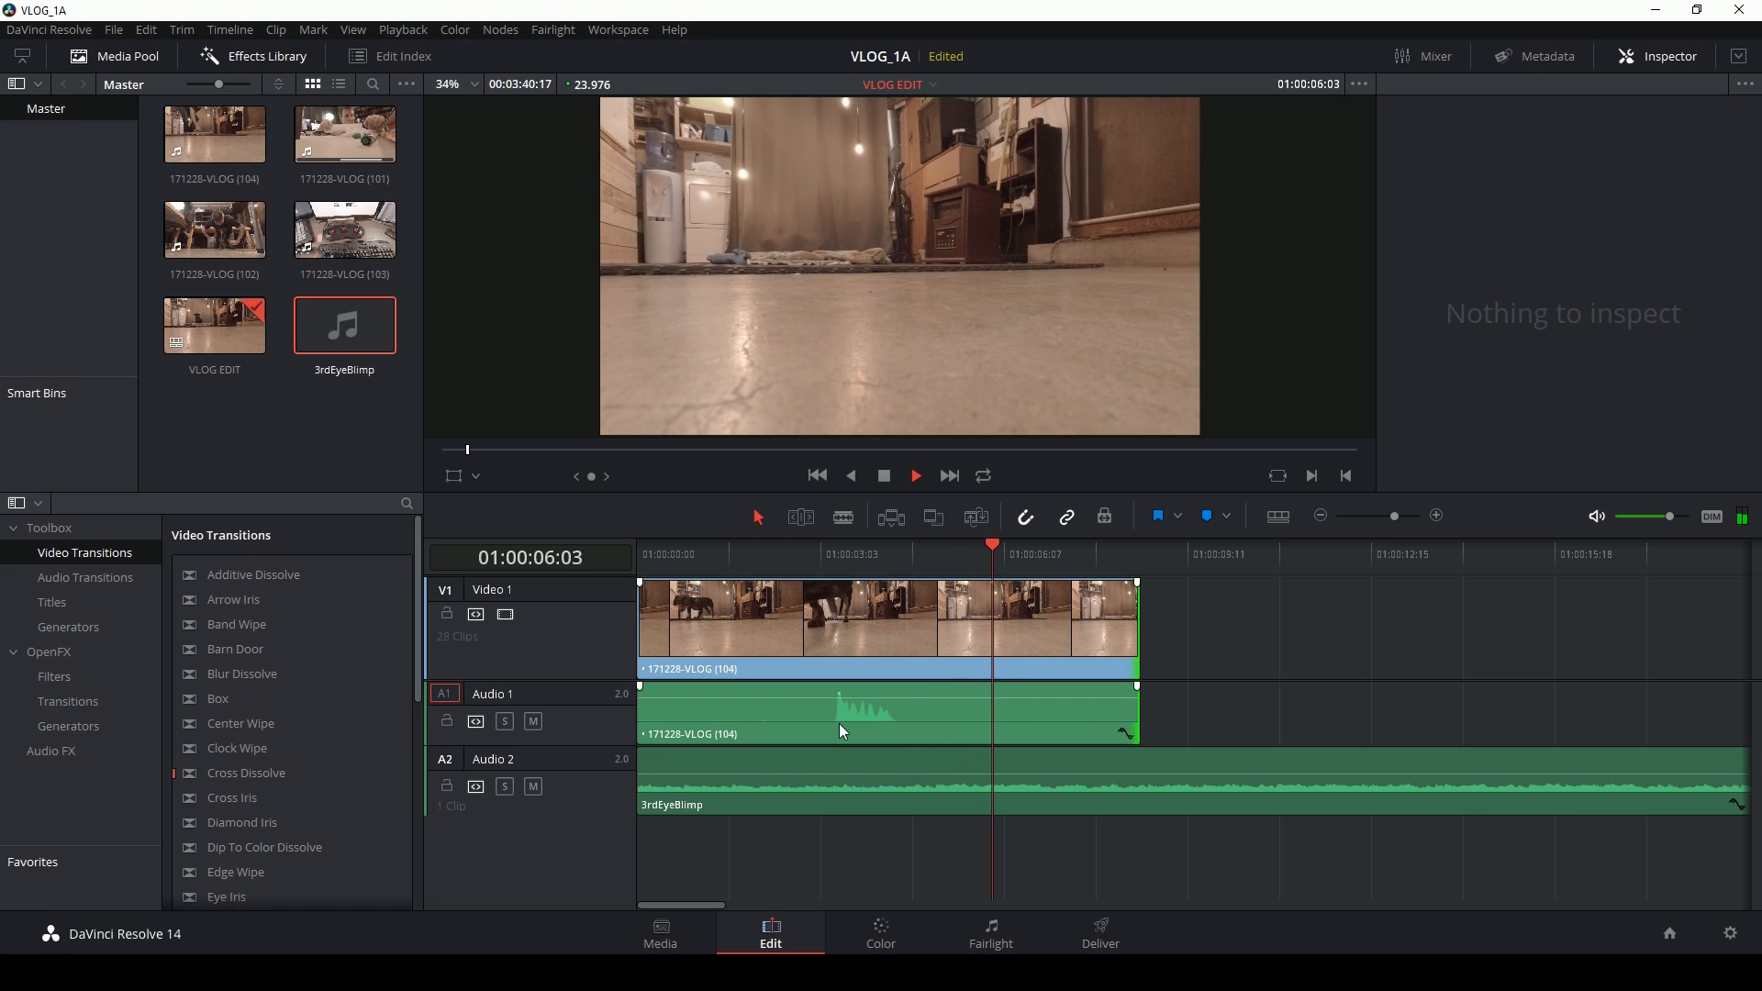
Step: Move all later video clips earlier to meet the end of the first clip, and play across the cut
left_click_drag(1167, 707, 699, 647)
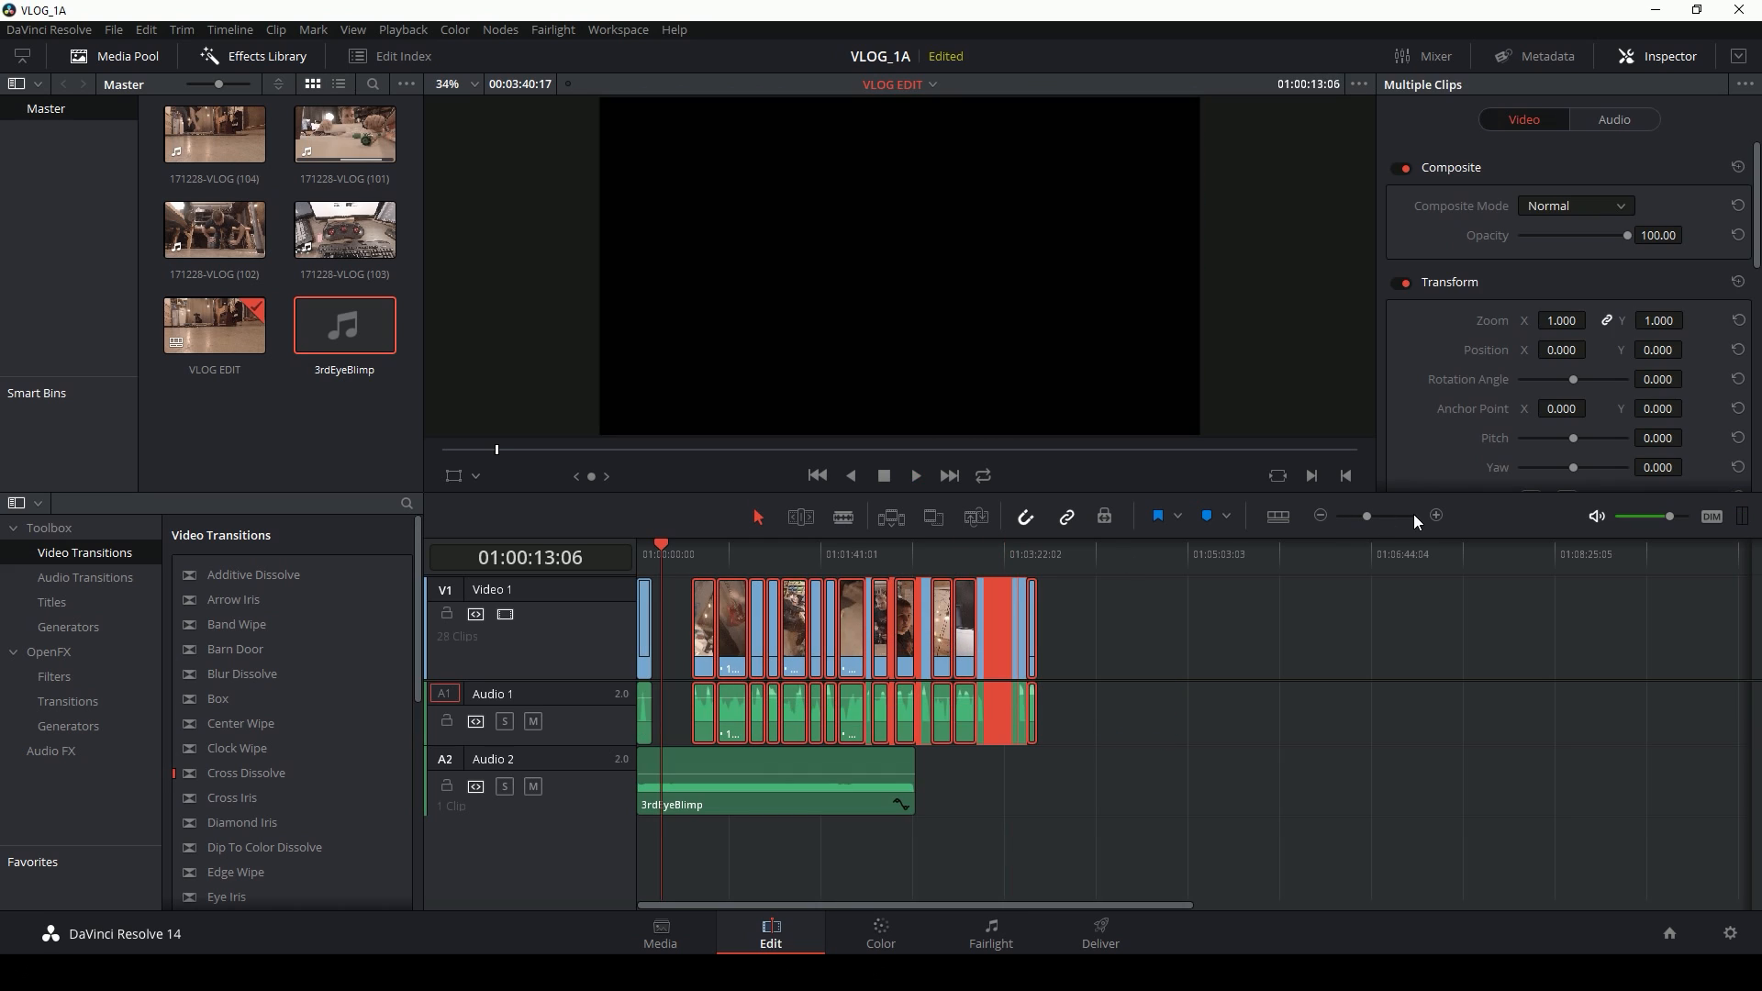
left_click(1432, 516)
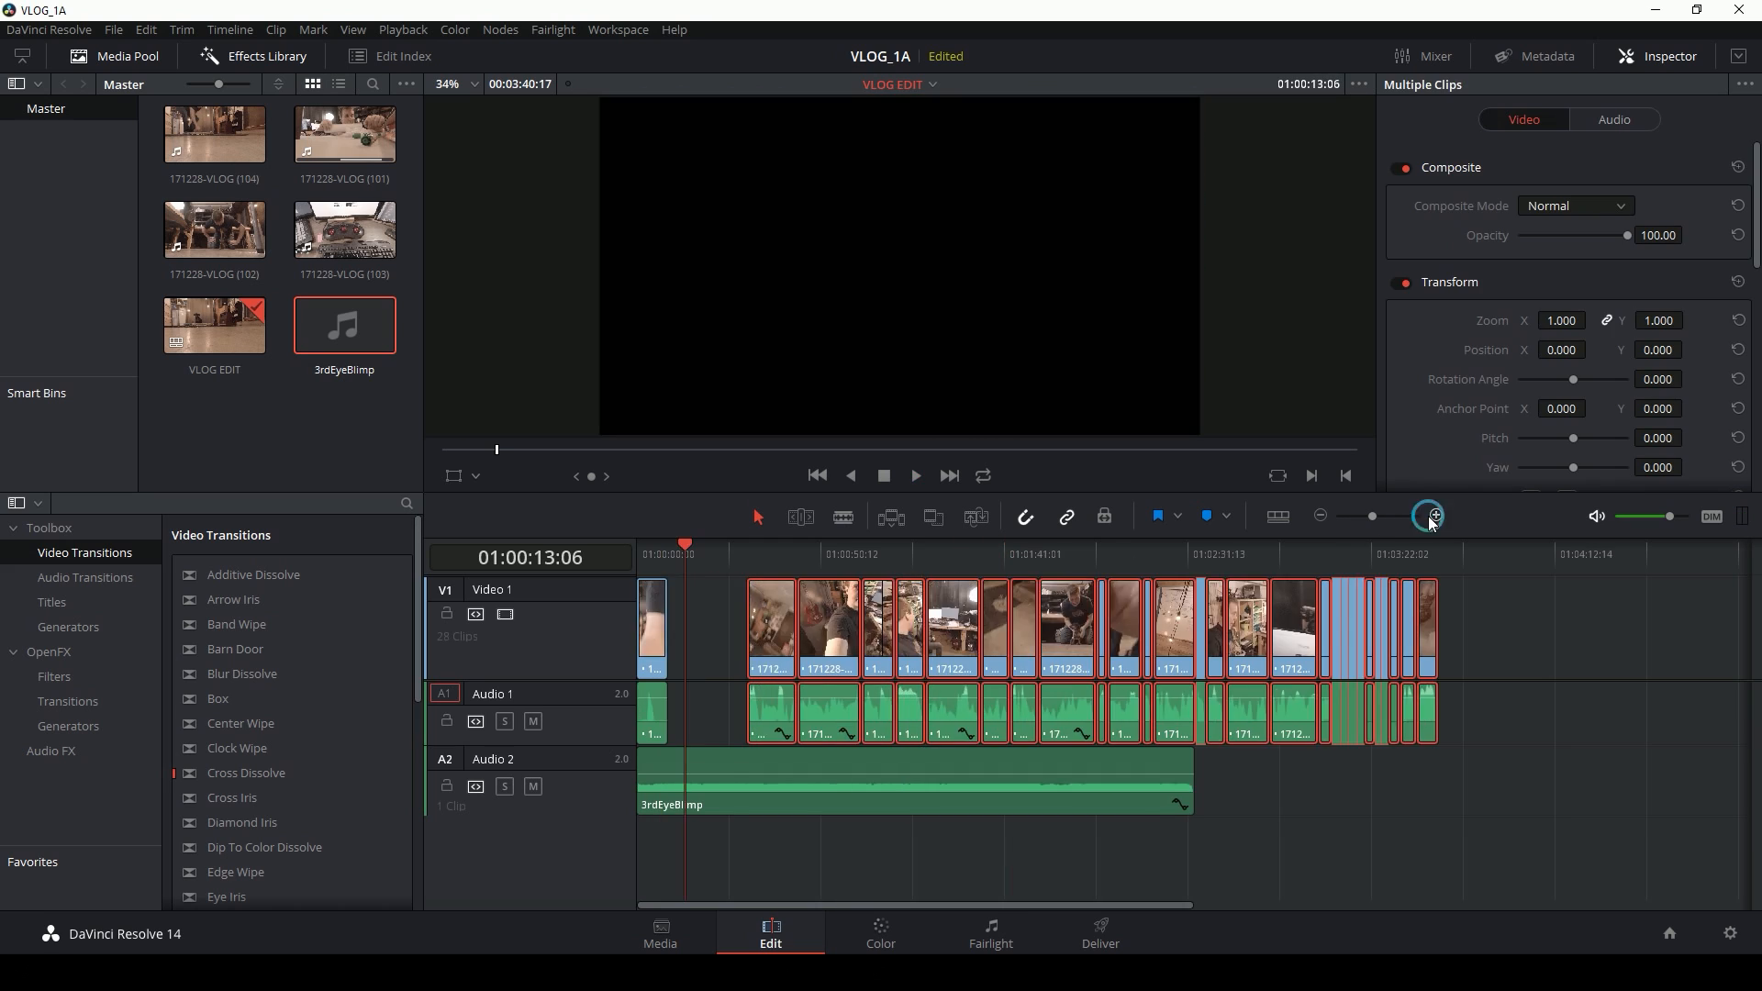
left_click(1436, 516)
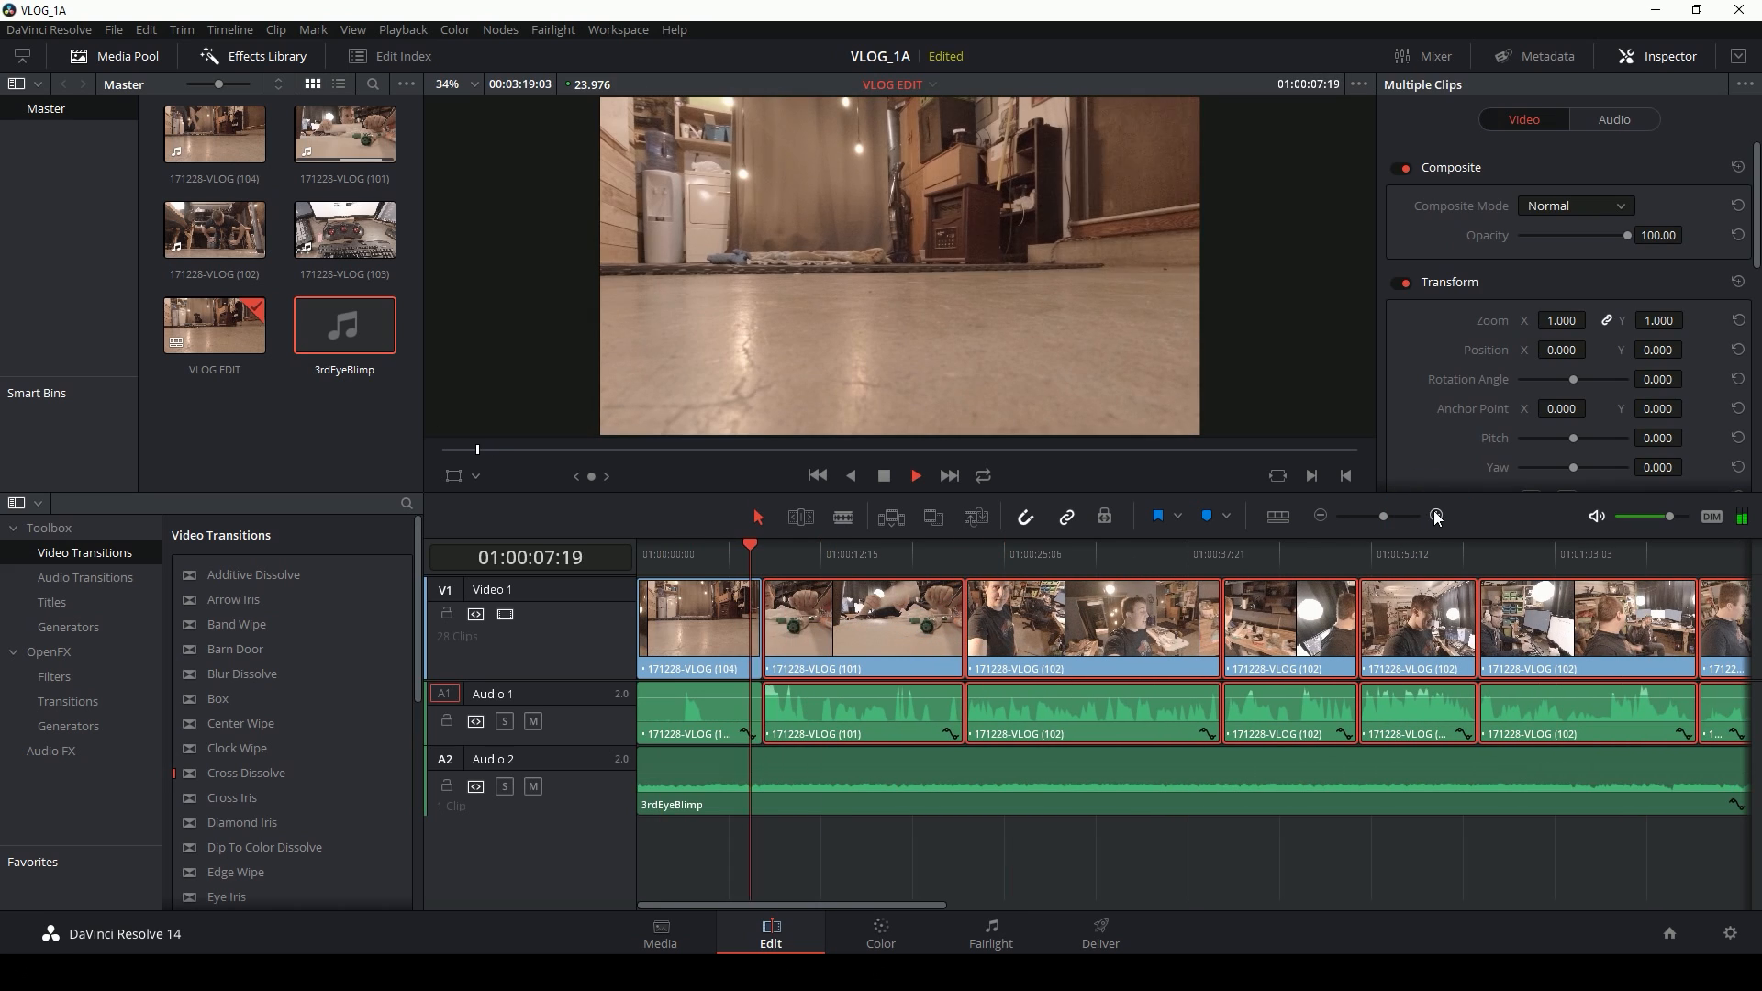
left_click(1436, 516)
left_click(1438, 516)
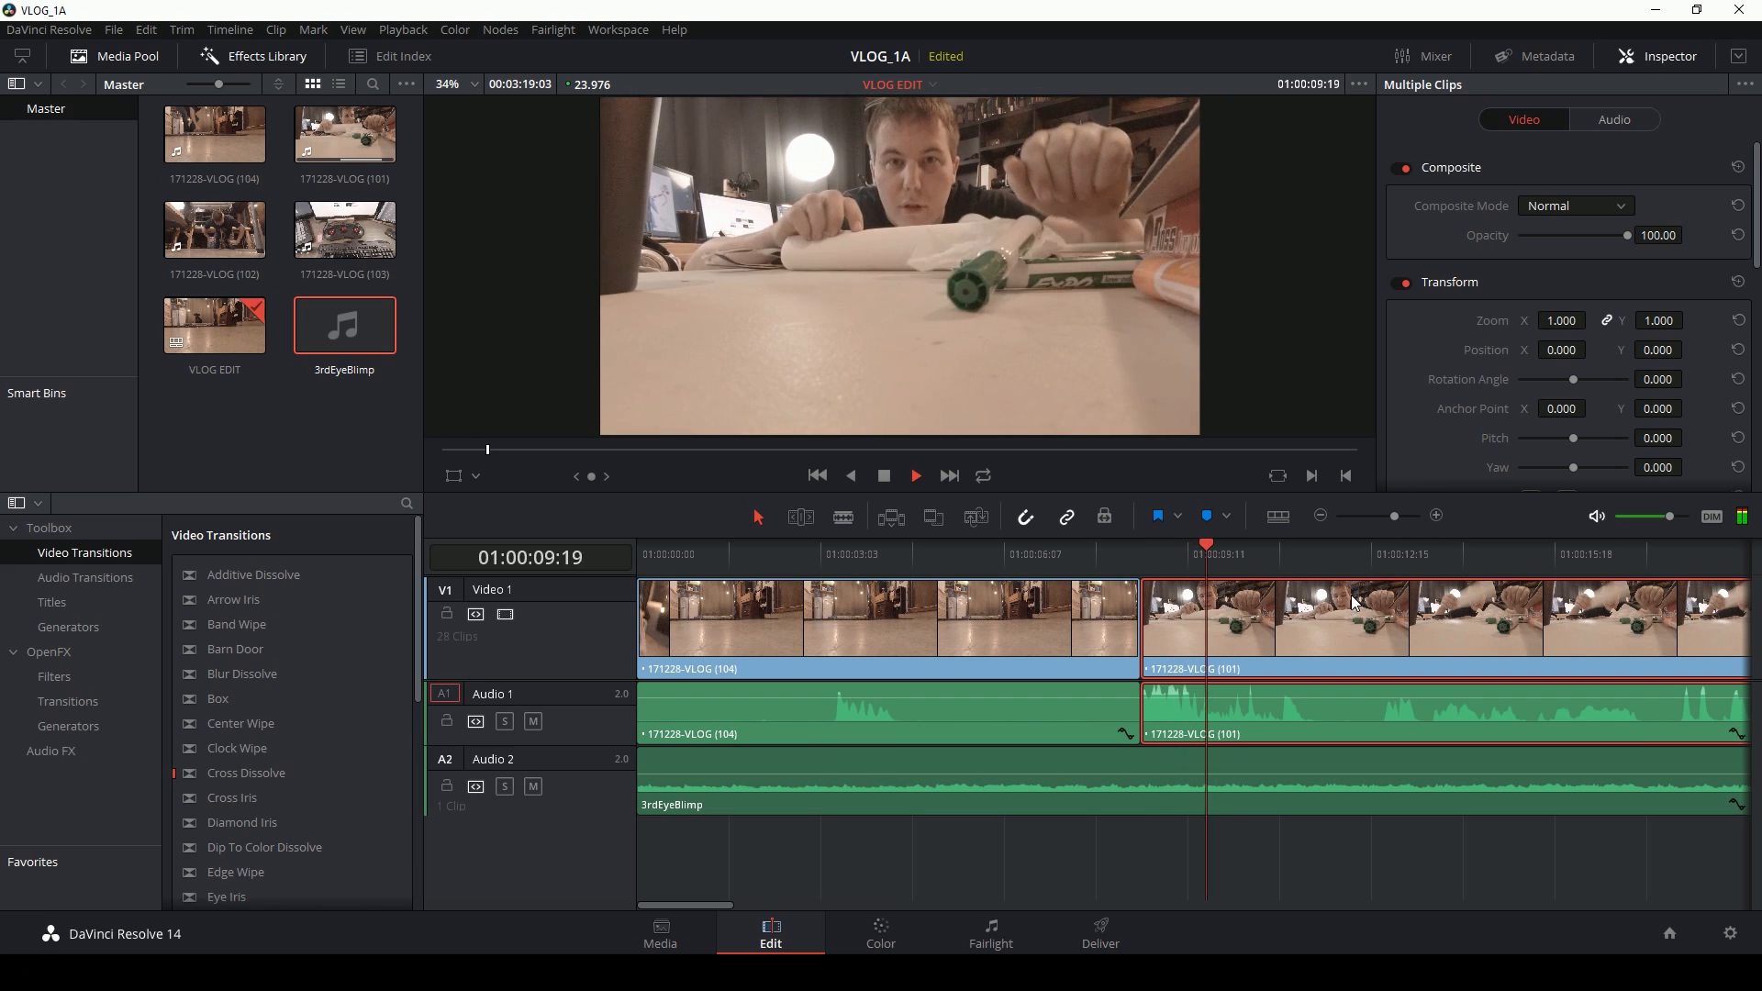
left_click(1190, 556)
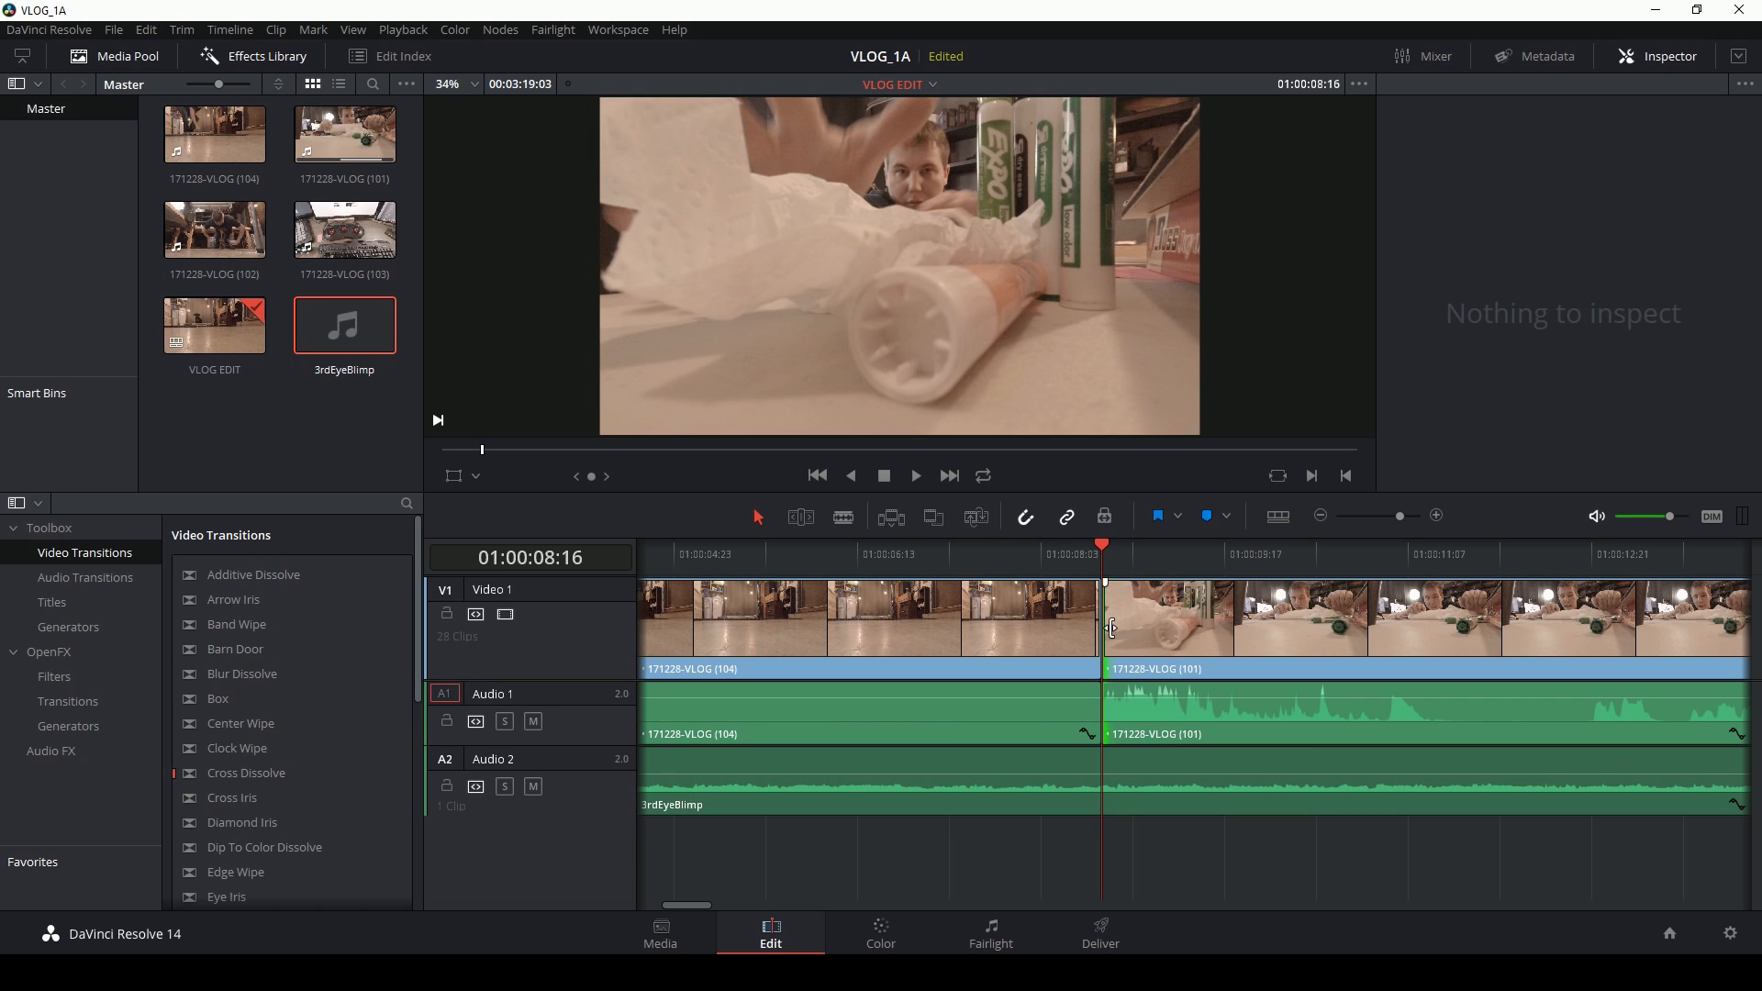
Step: Trim the start of the 171228-VLOG (101) clip slightly at its cut with the first clip
mouse_move(1111, 628)
left_mouse_down()
mouse_move(1140, 633)
mouse_move(1121, 635)
left_mouse_up()
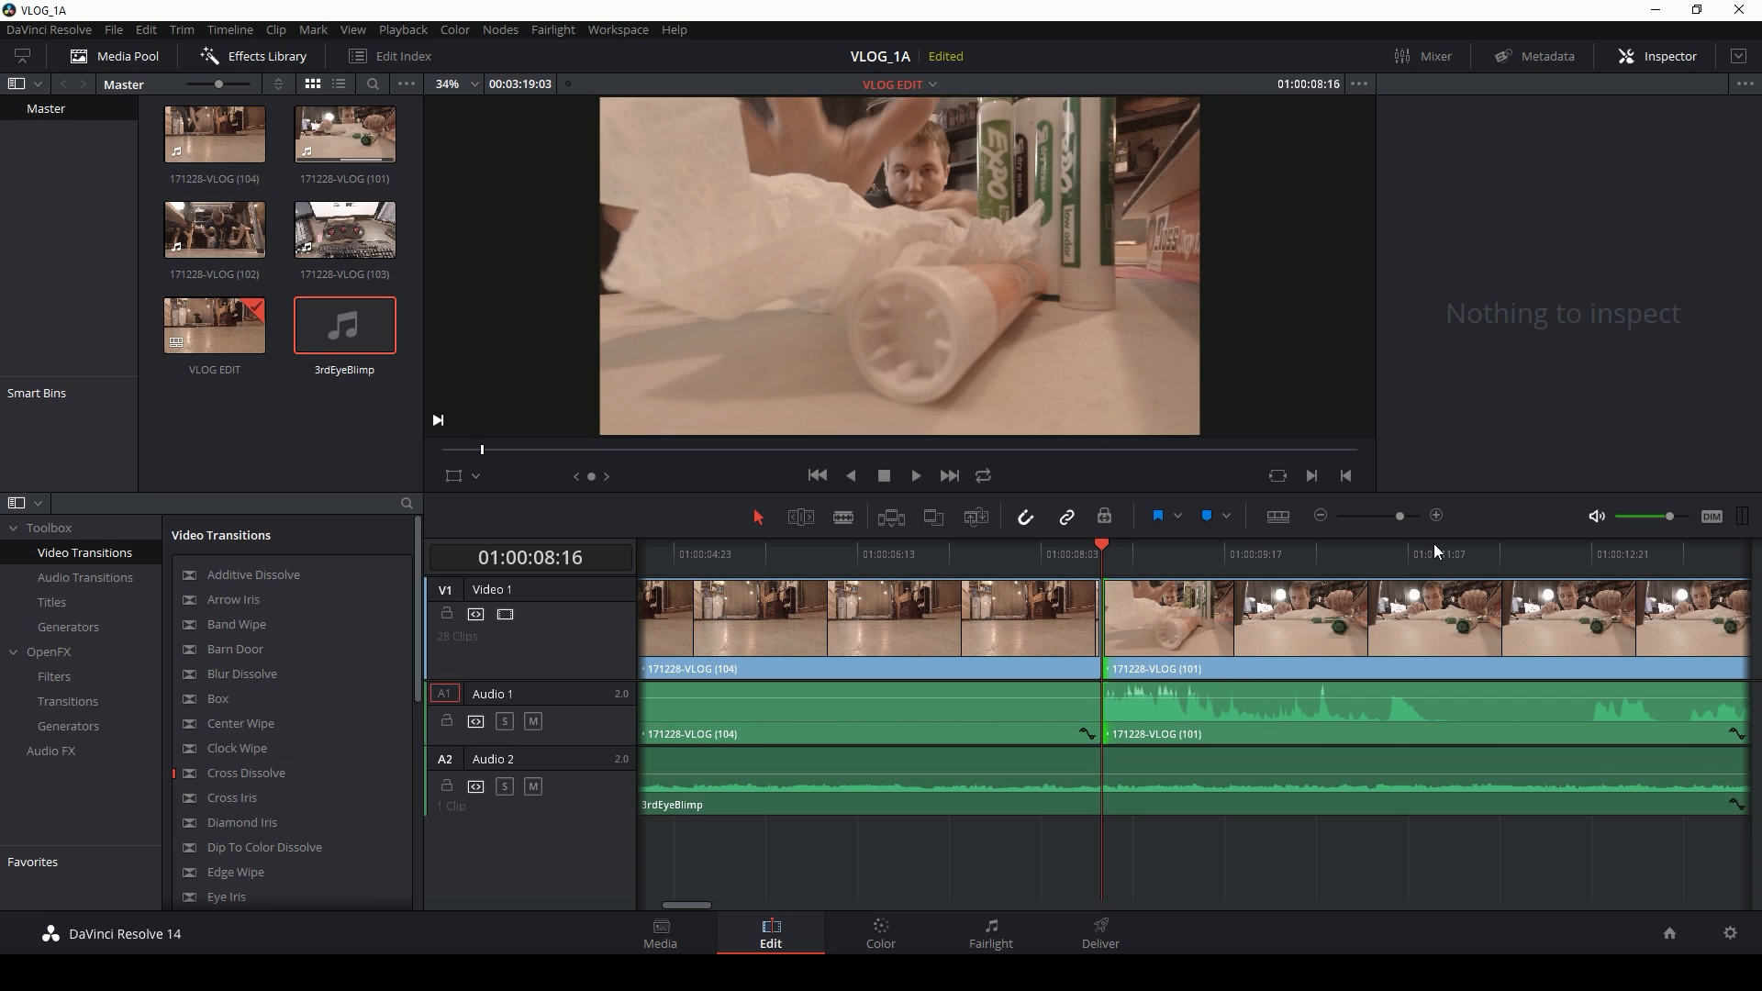
left_click(1027, 527)
left_click_drag(1199, 628, 1232, 631)
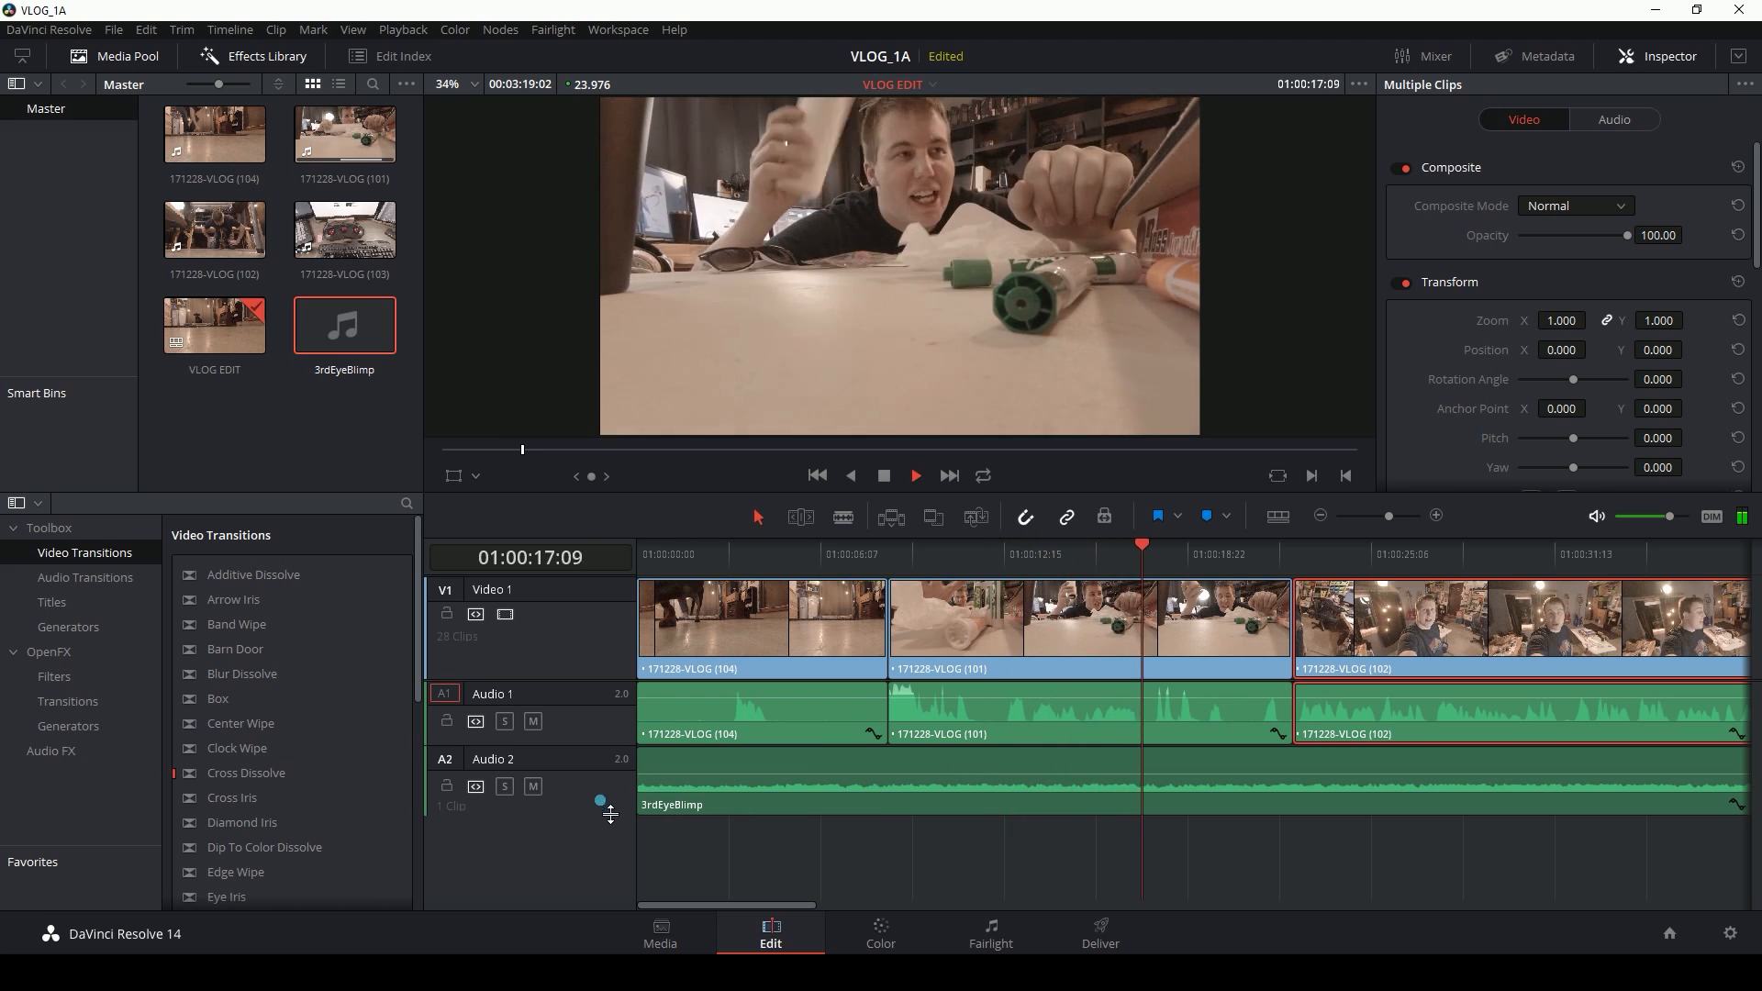
Step: Increase the Audio 2 track's height and open the Fairlight page with the mixer widened to show both tracks
left_click_drag(611, 814, 611, 857)
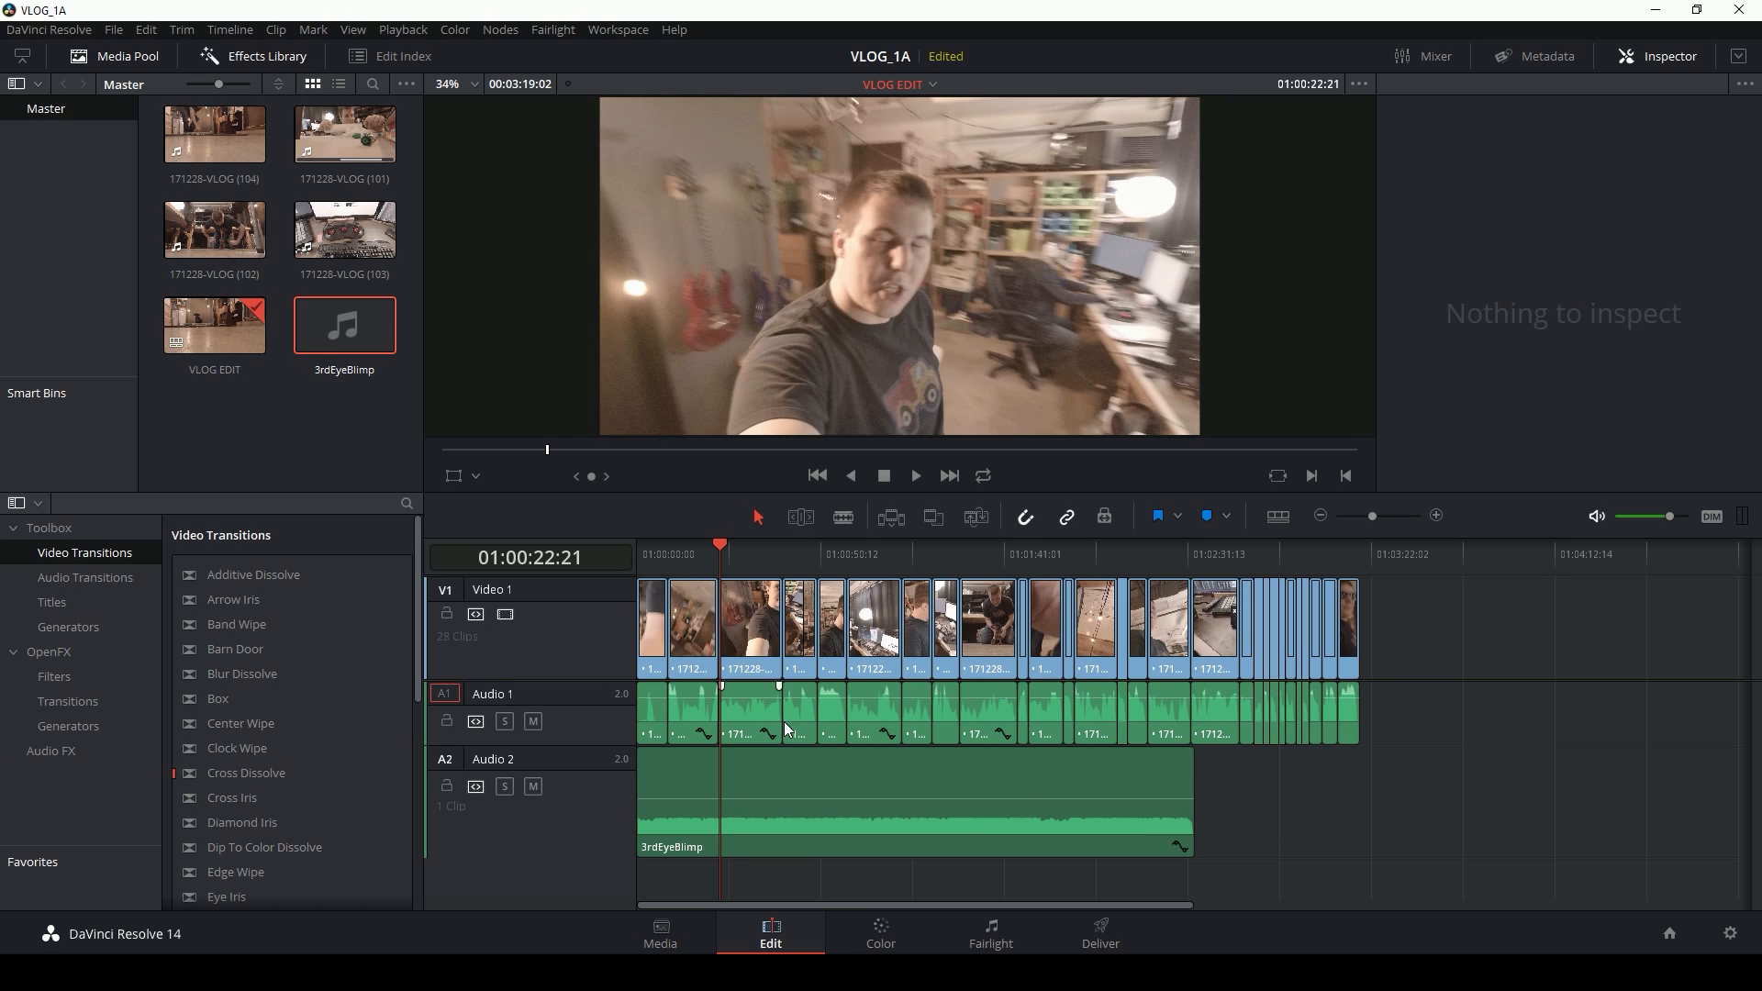
left_click(1328, 814)
left_click(992, 934)
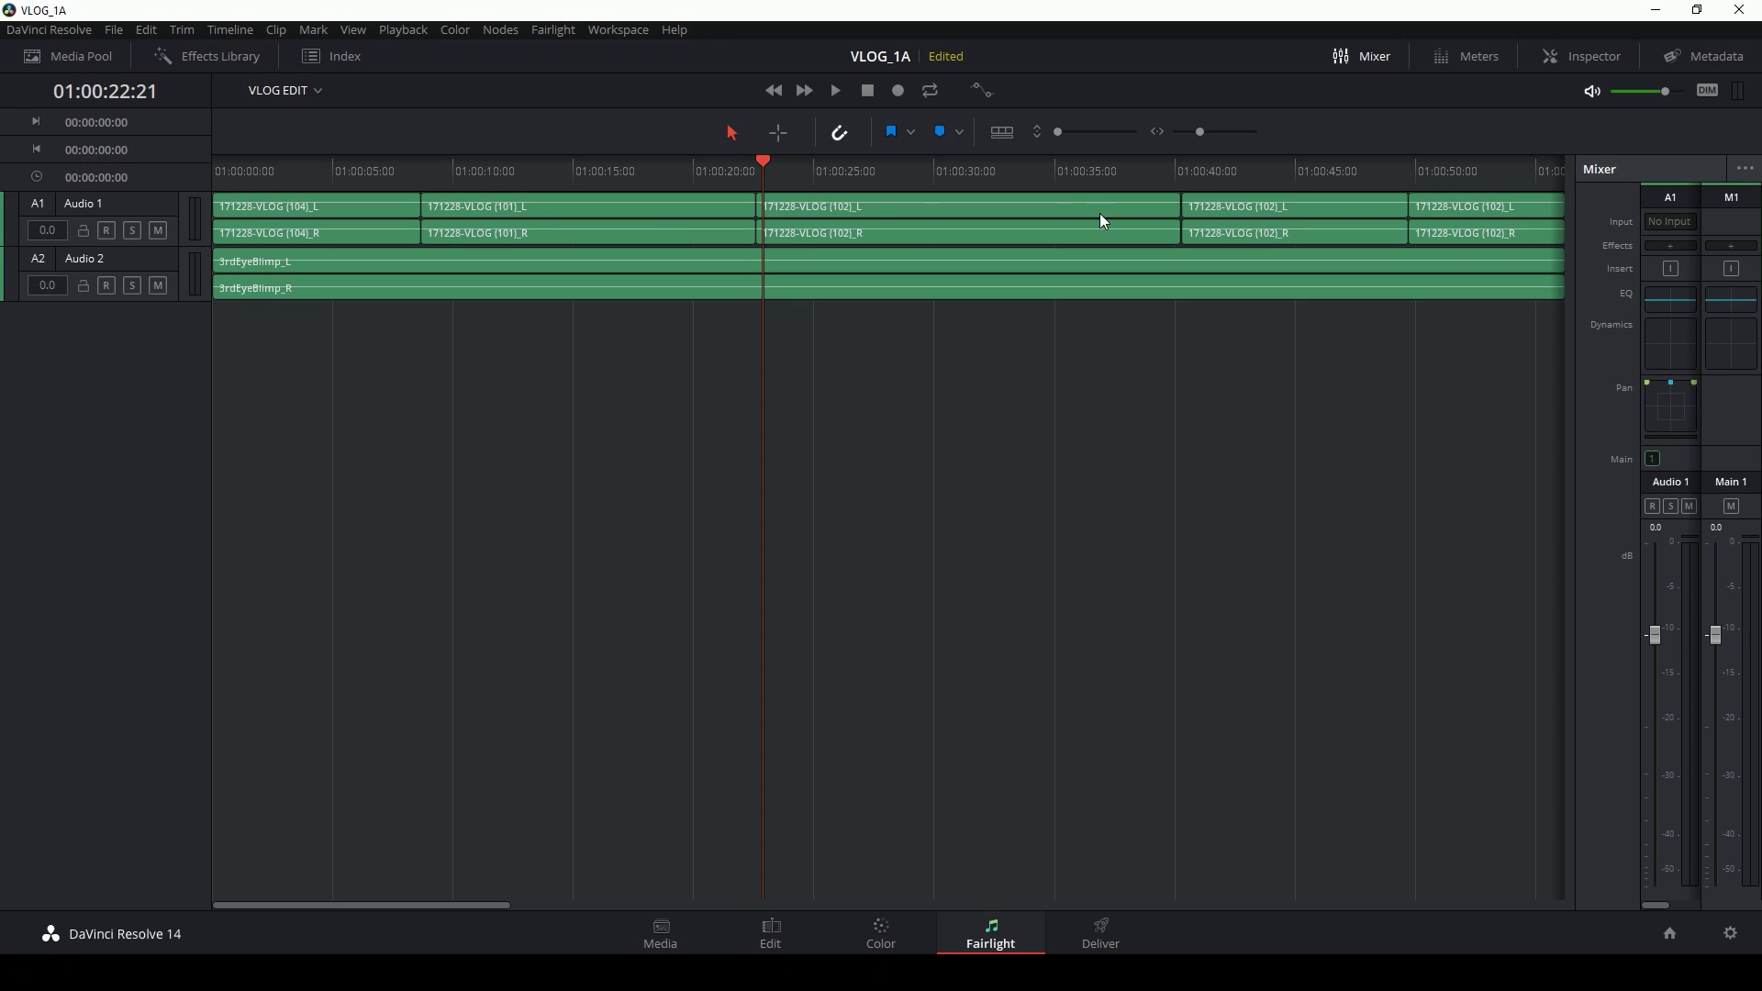
left_click_drag(1569, 236, 1332, 235)
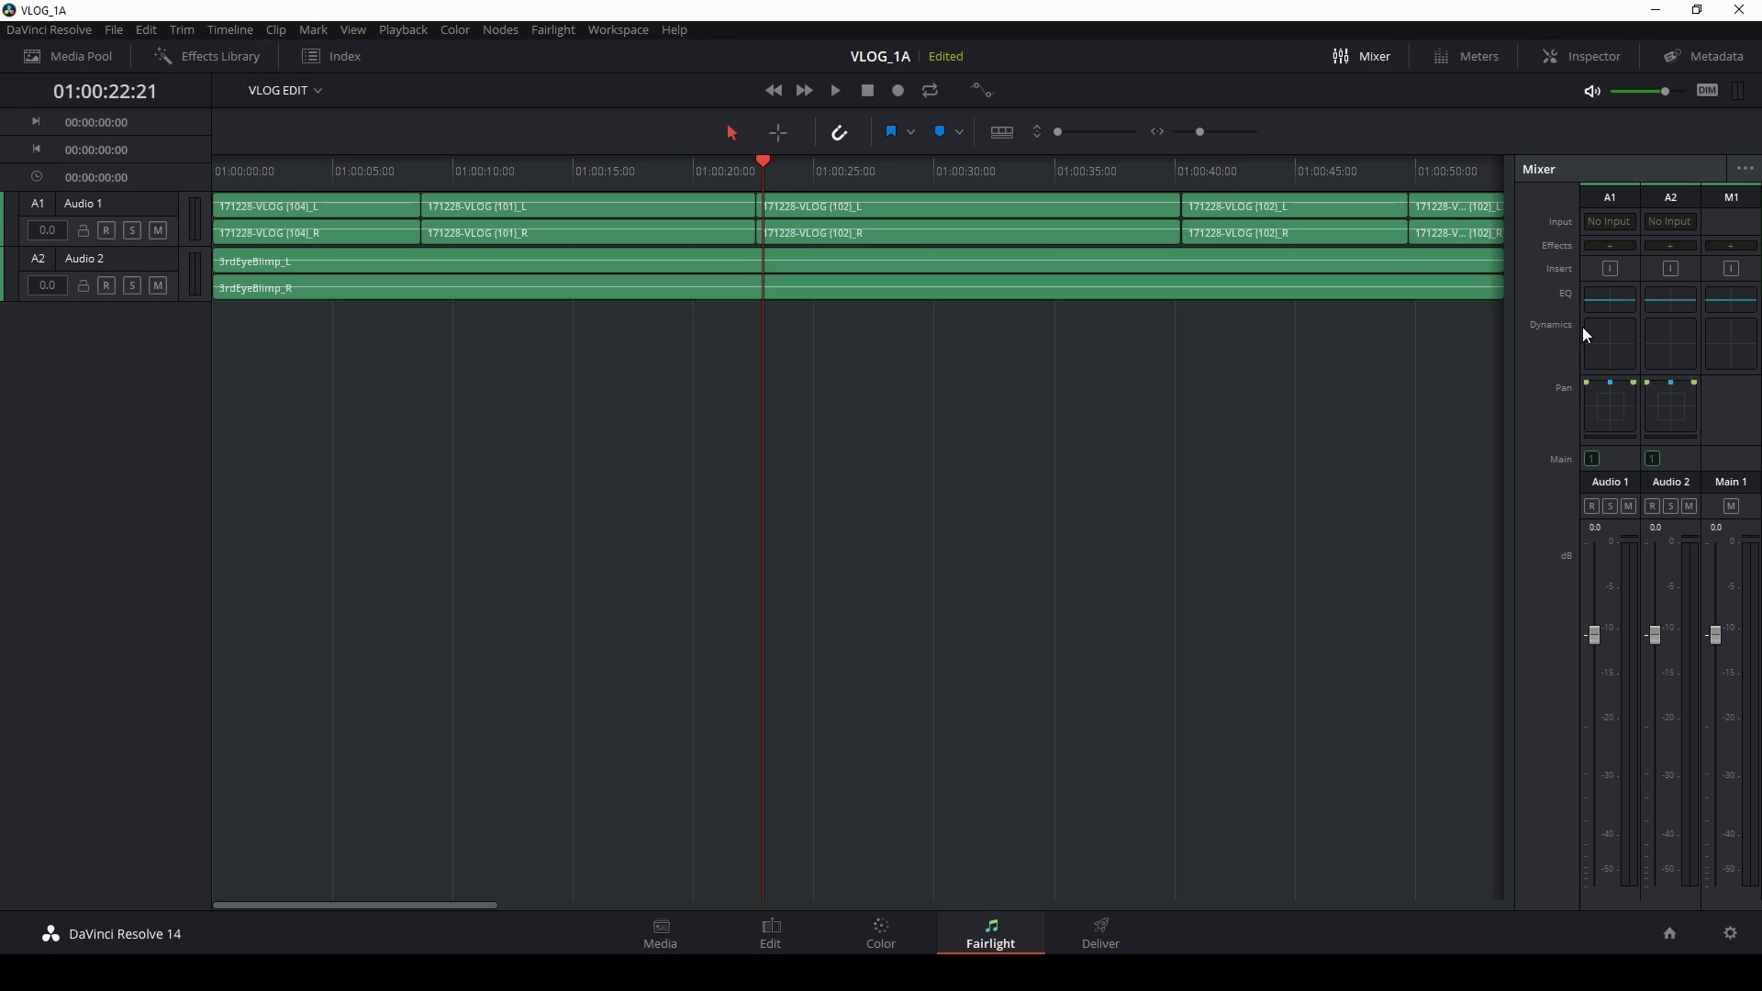
Step: Enable the Audio 1 compressor with threshold -18.9, ratio 5.1:1 and make-up gain 10.6
double_click(1609, 336)
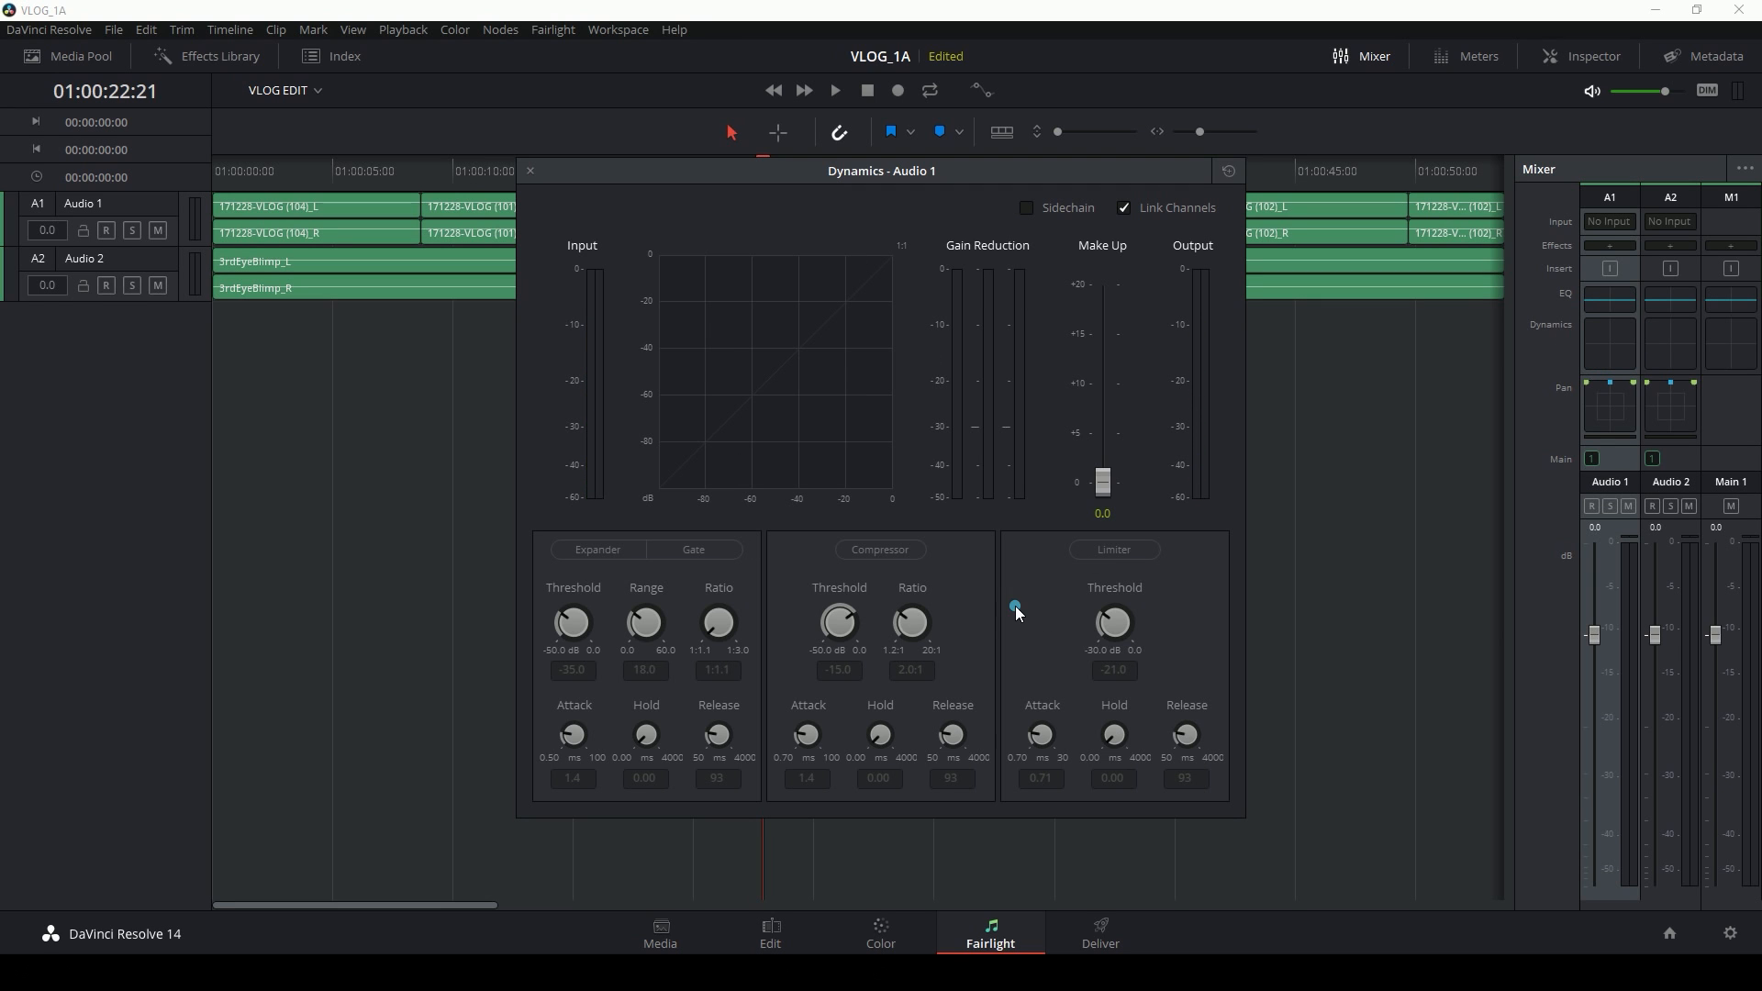
left_click(885, 548)
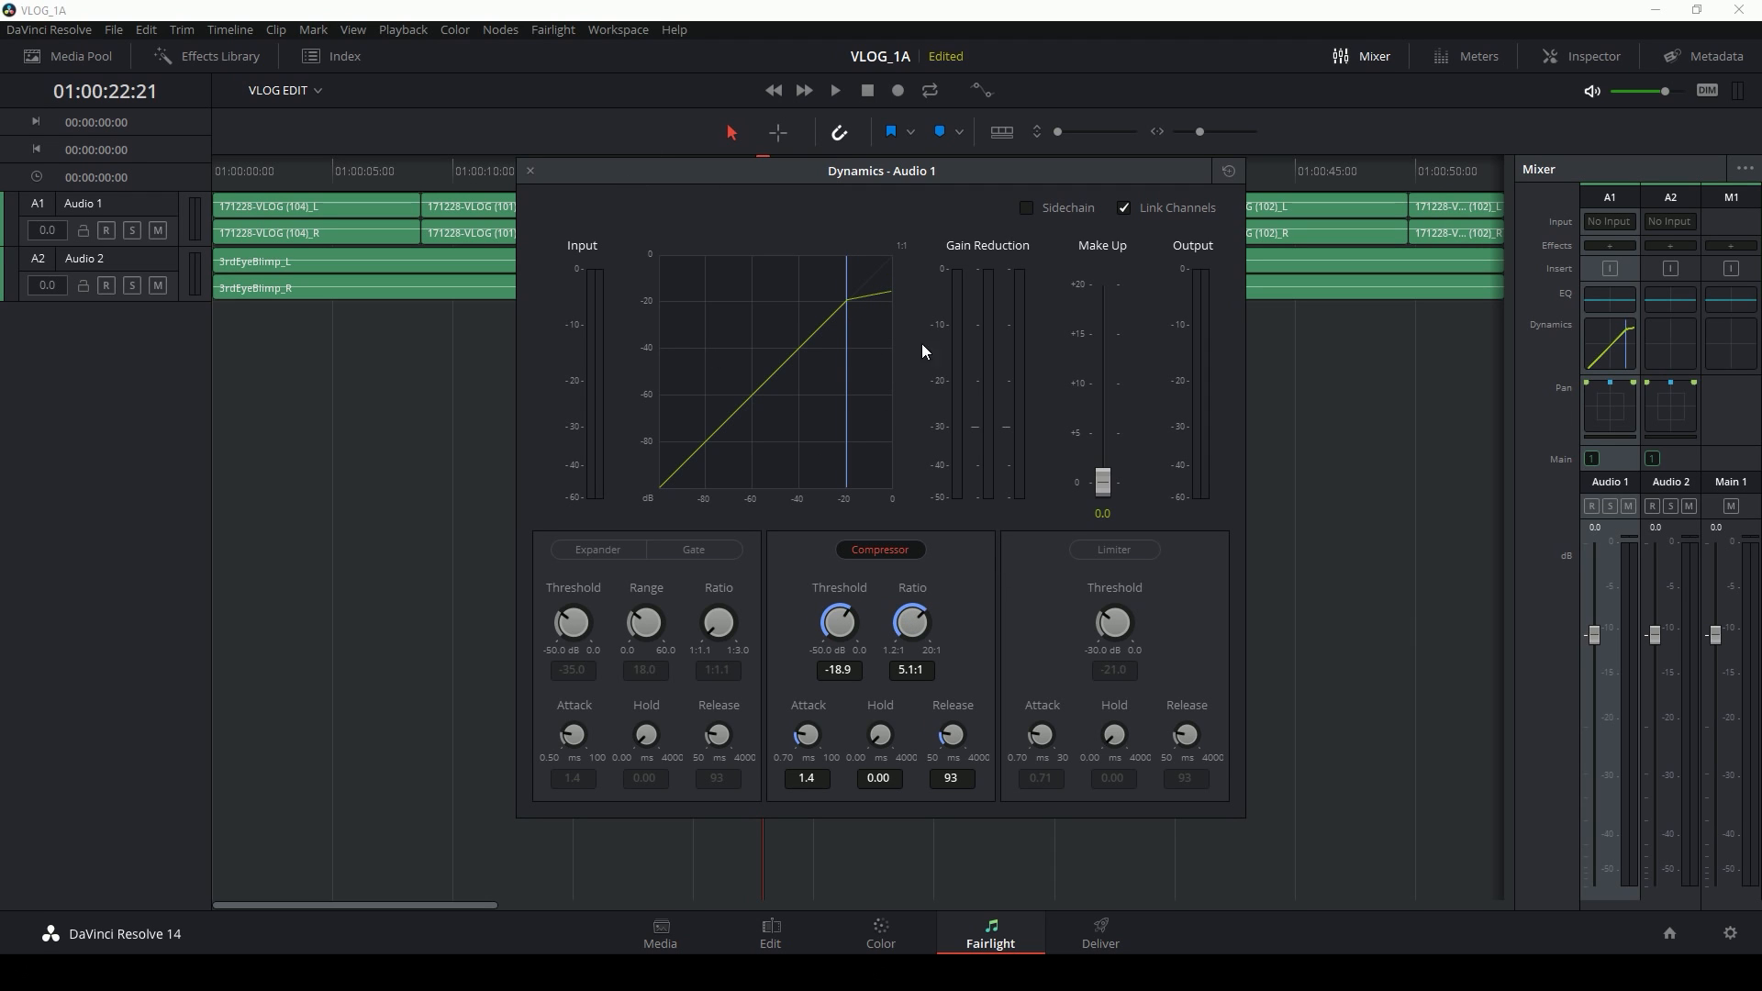
left_click_drag(1103, 493, 1100, 387)
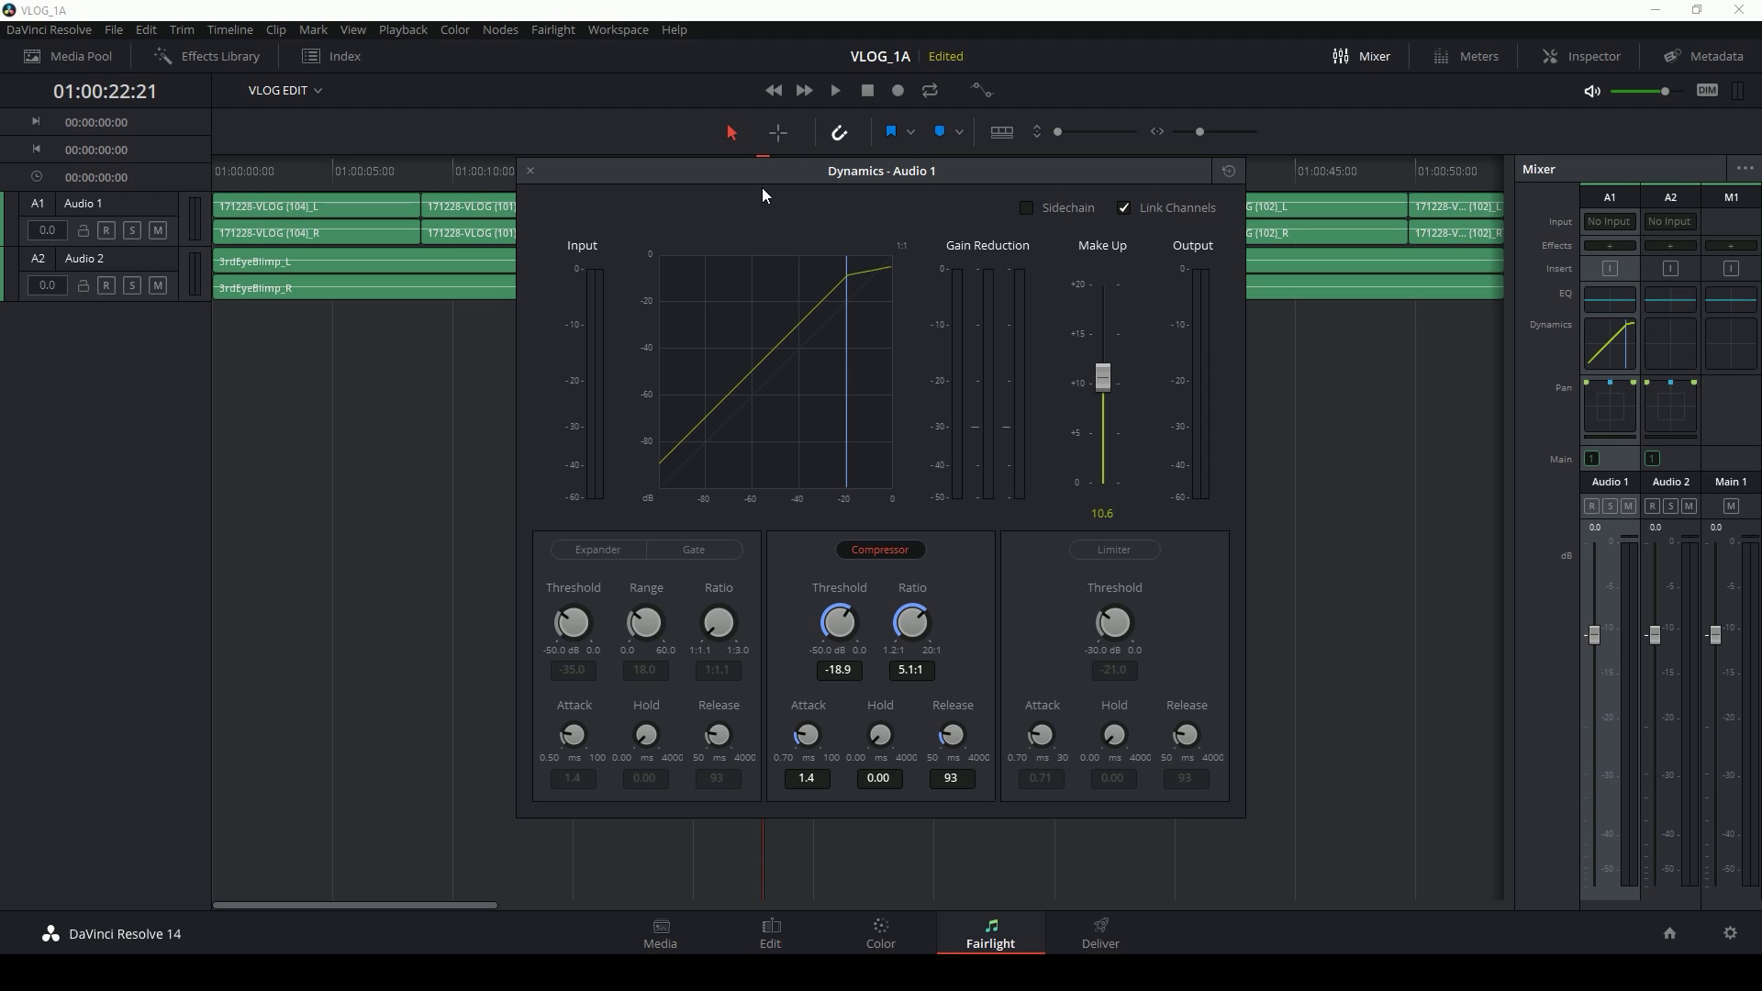
Step: Play from 01:00:09:23 to check the levels and lower the Audio 1 make-up gain to 10.0
left_click(454, 172)
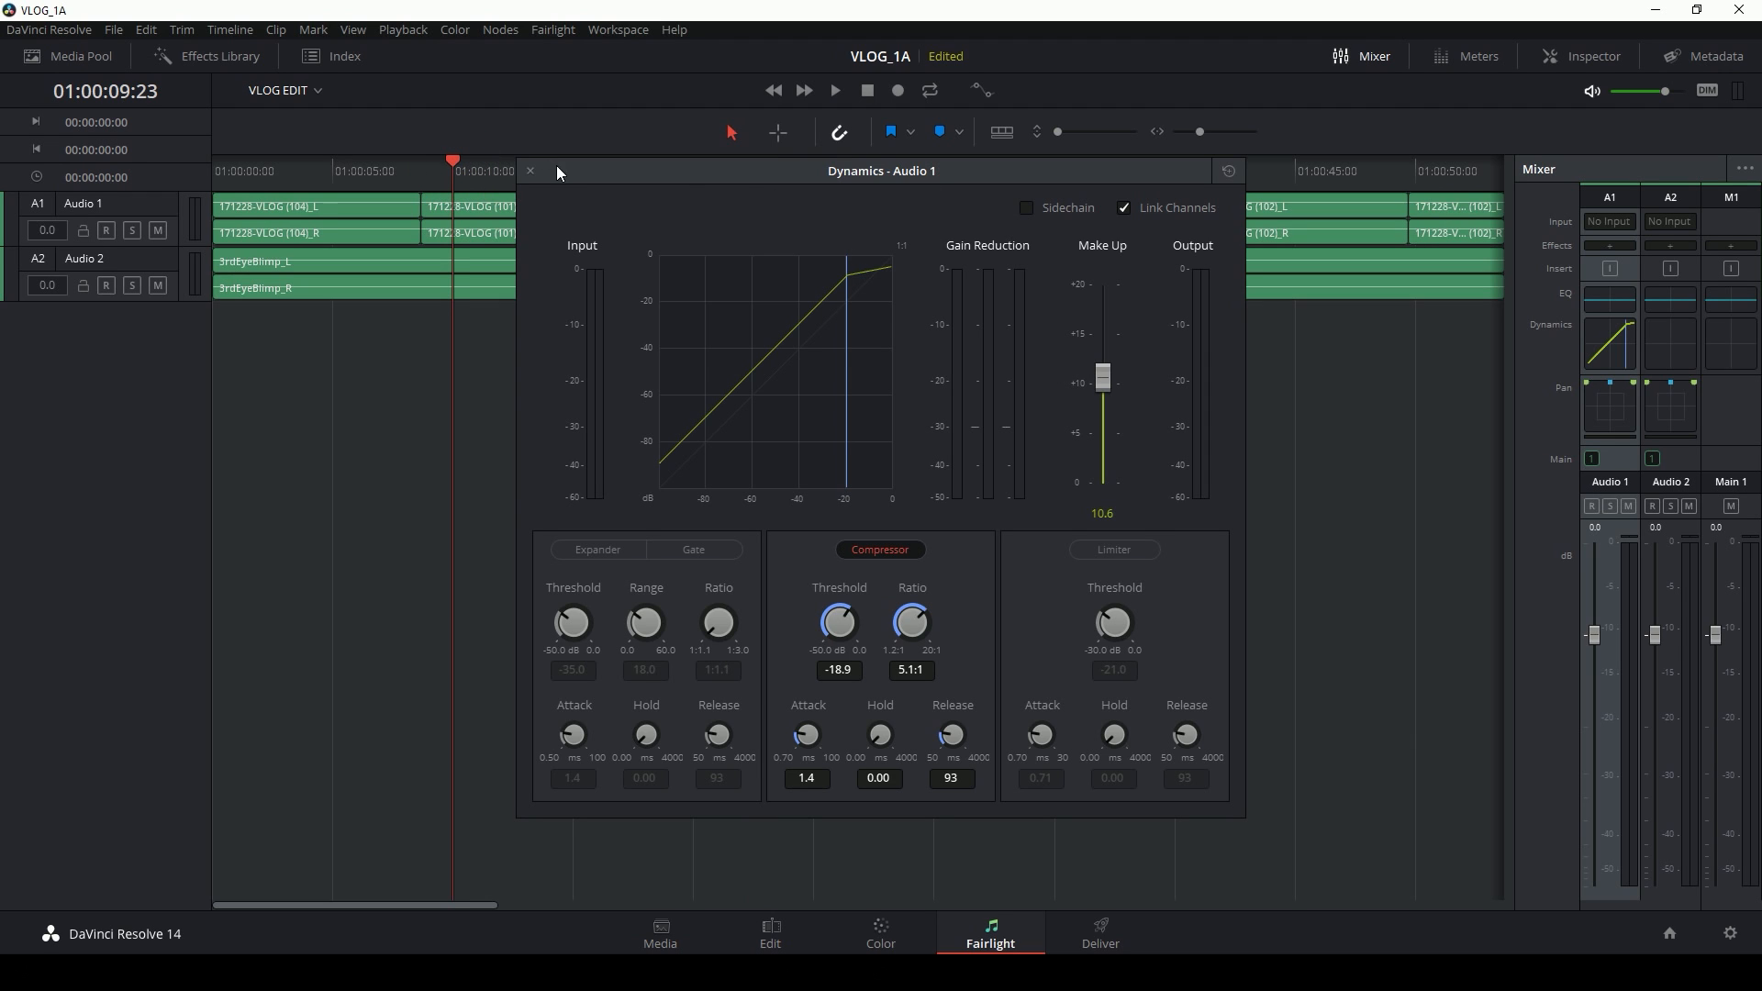
key("space")
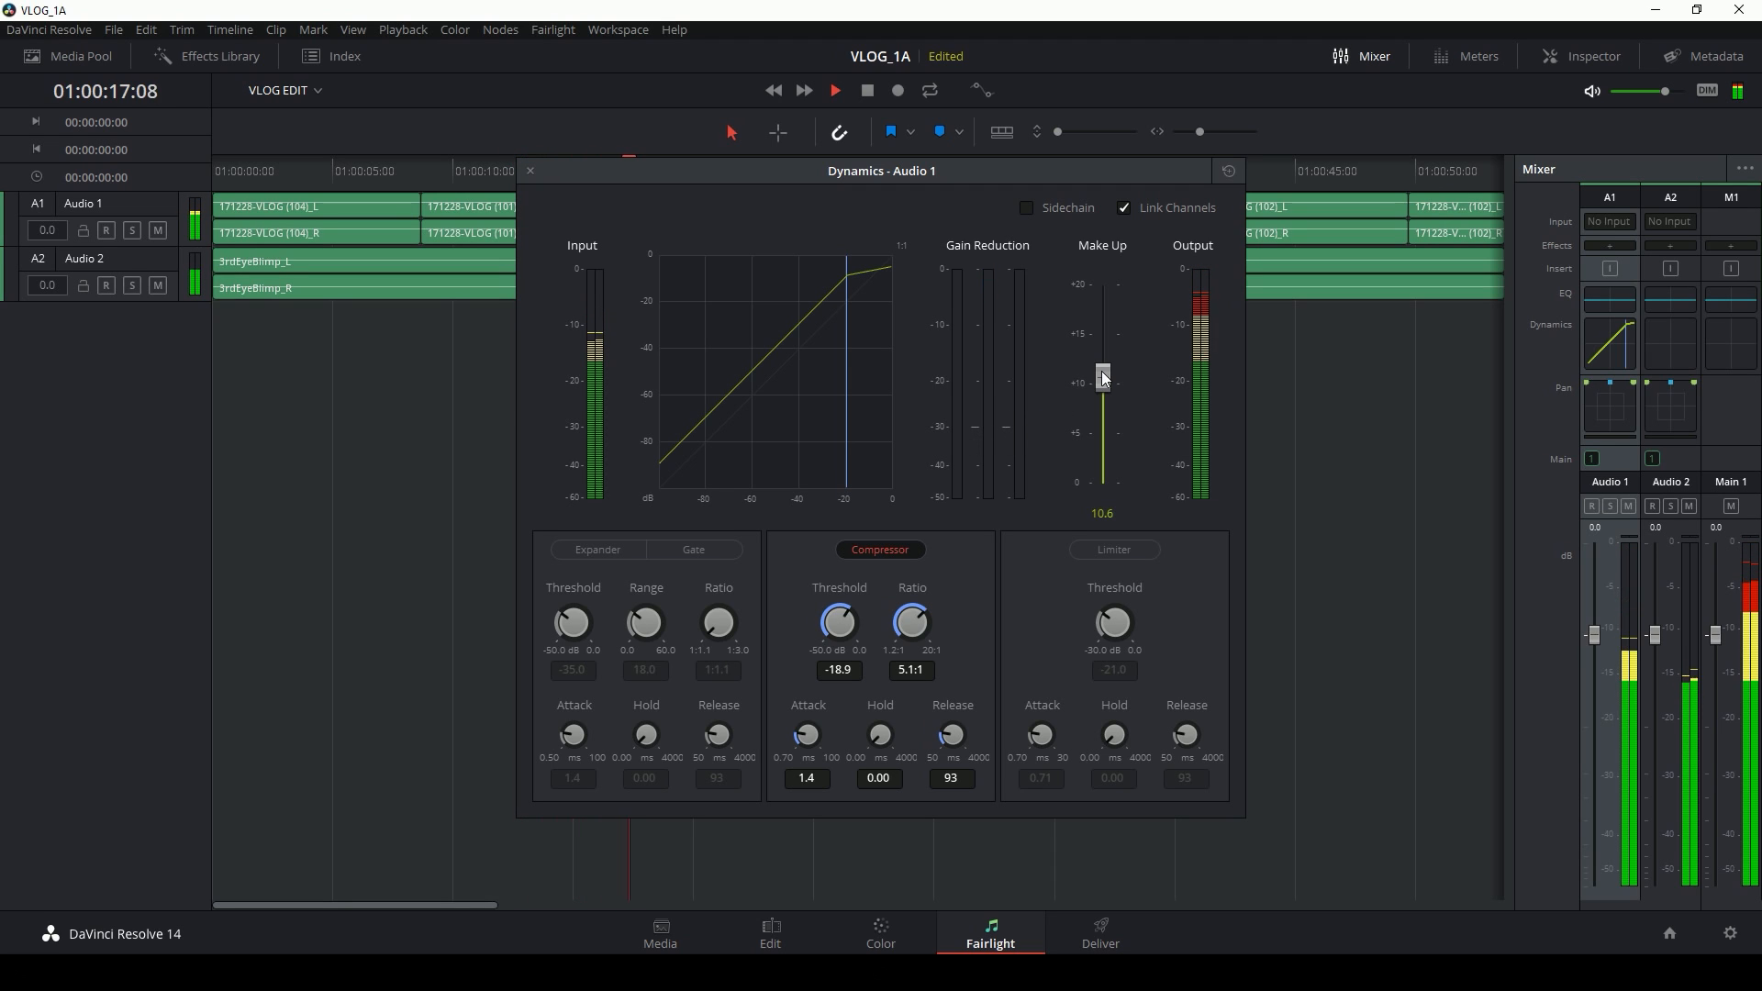
left_click_drag(1108, 378, 1107, 384)
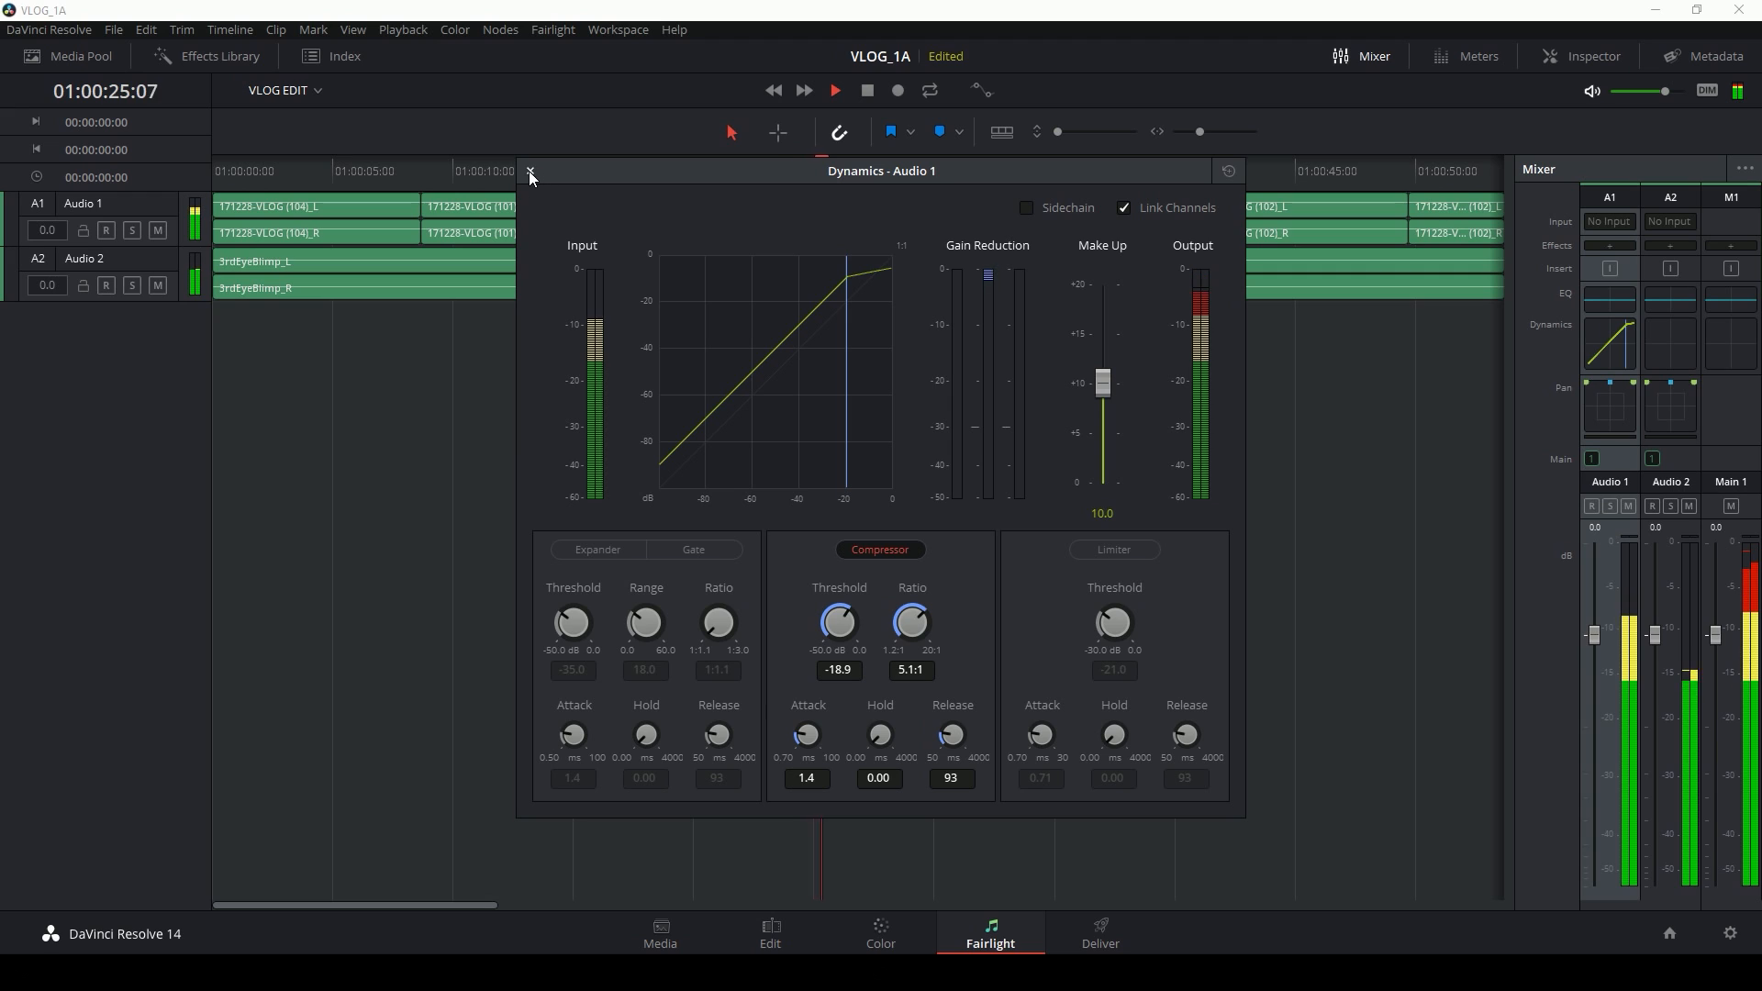
left_click(530, 170)
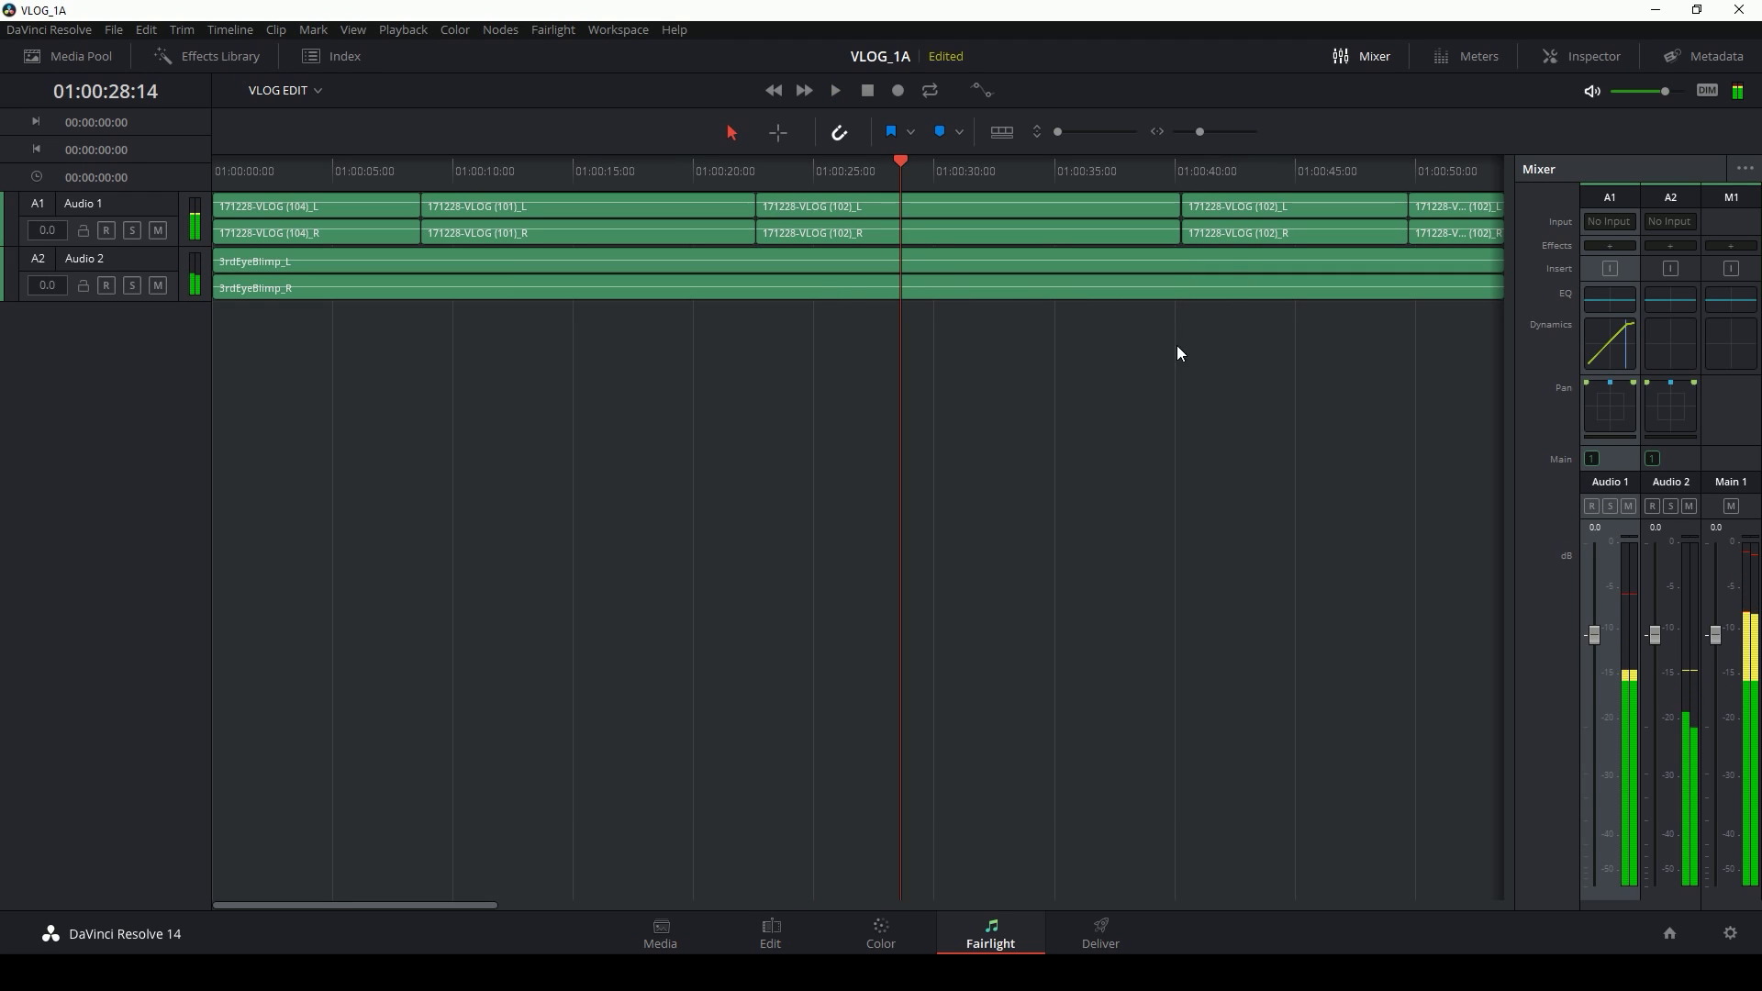
double_click(1613, 340)
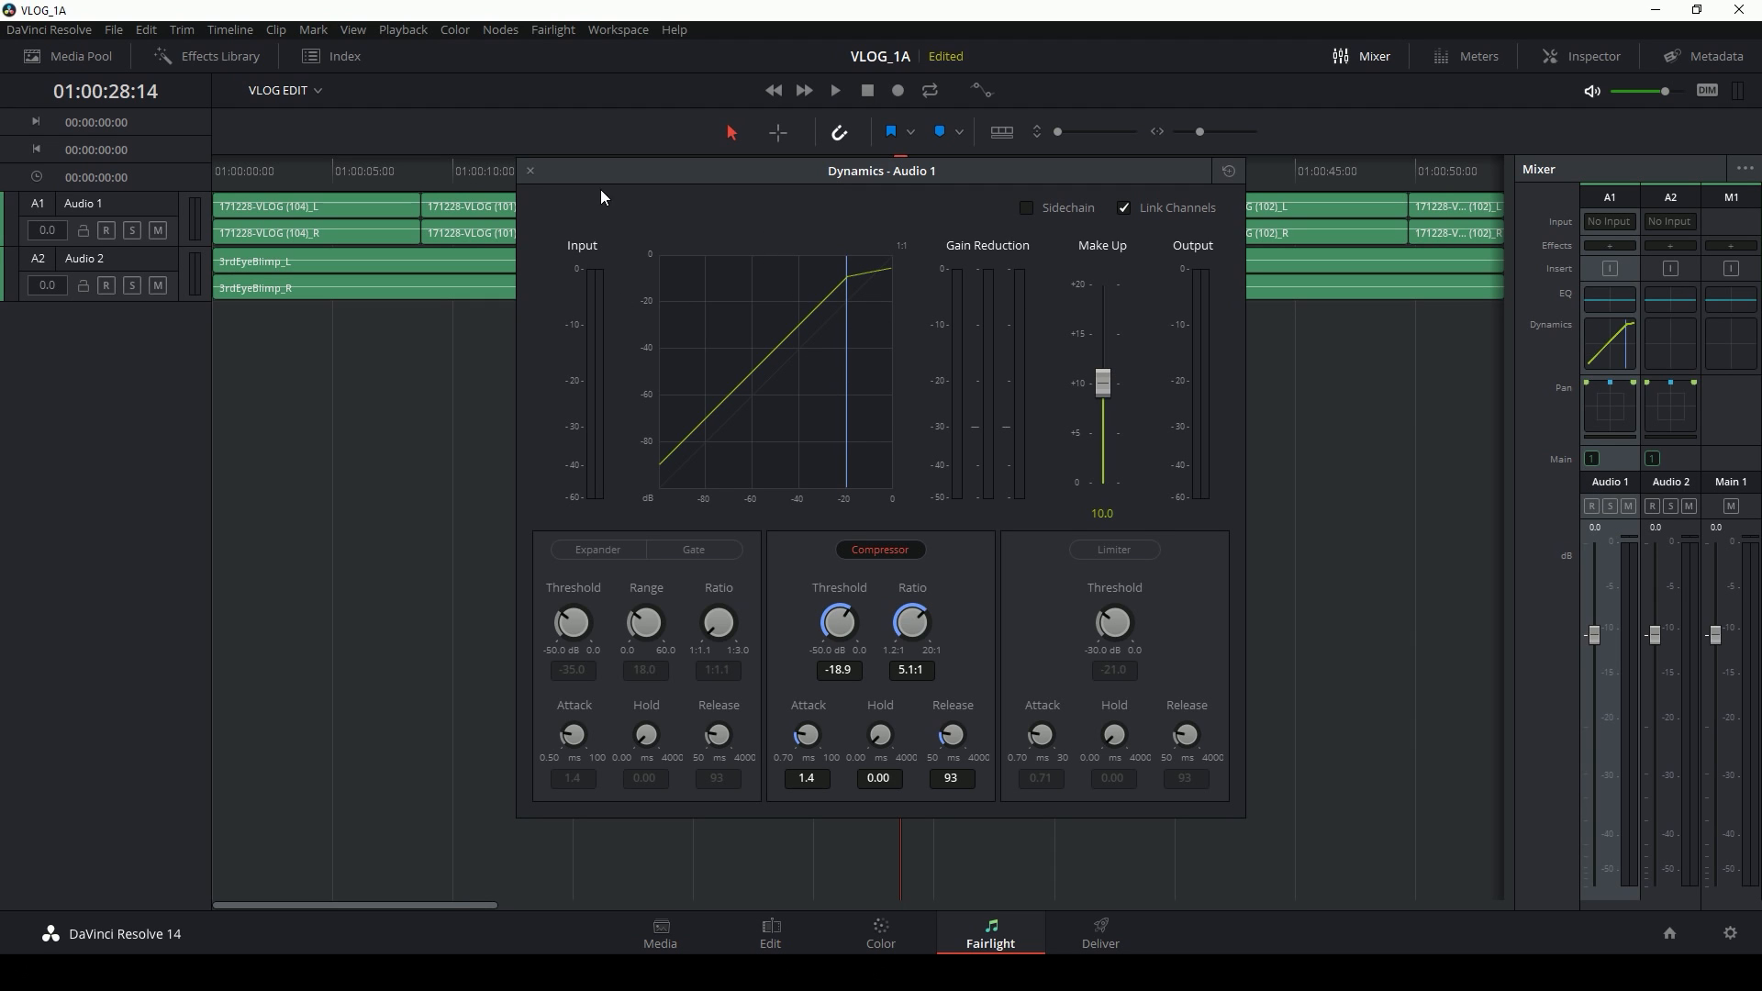
left_click(531, 172)
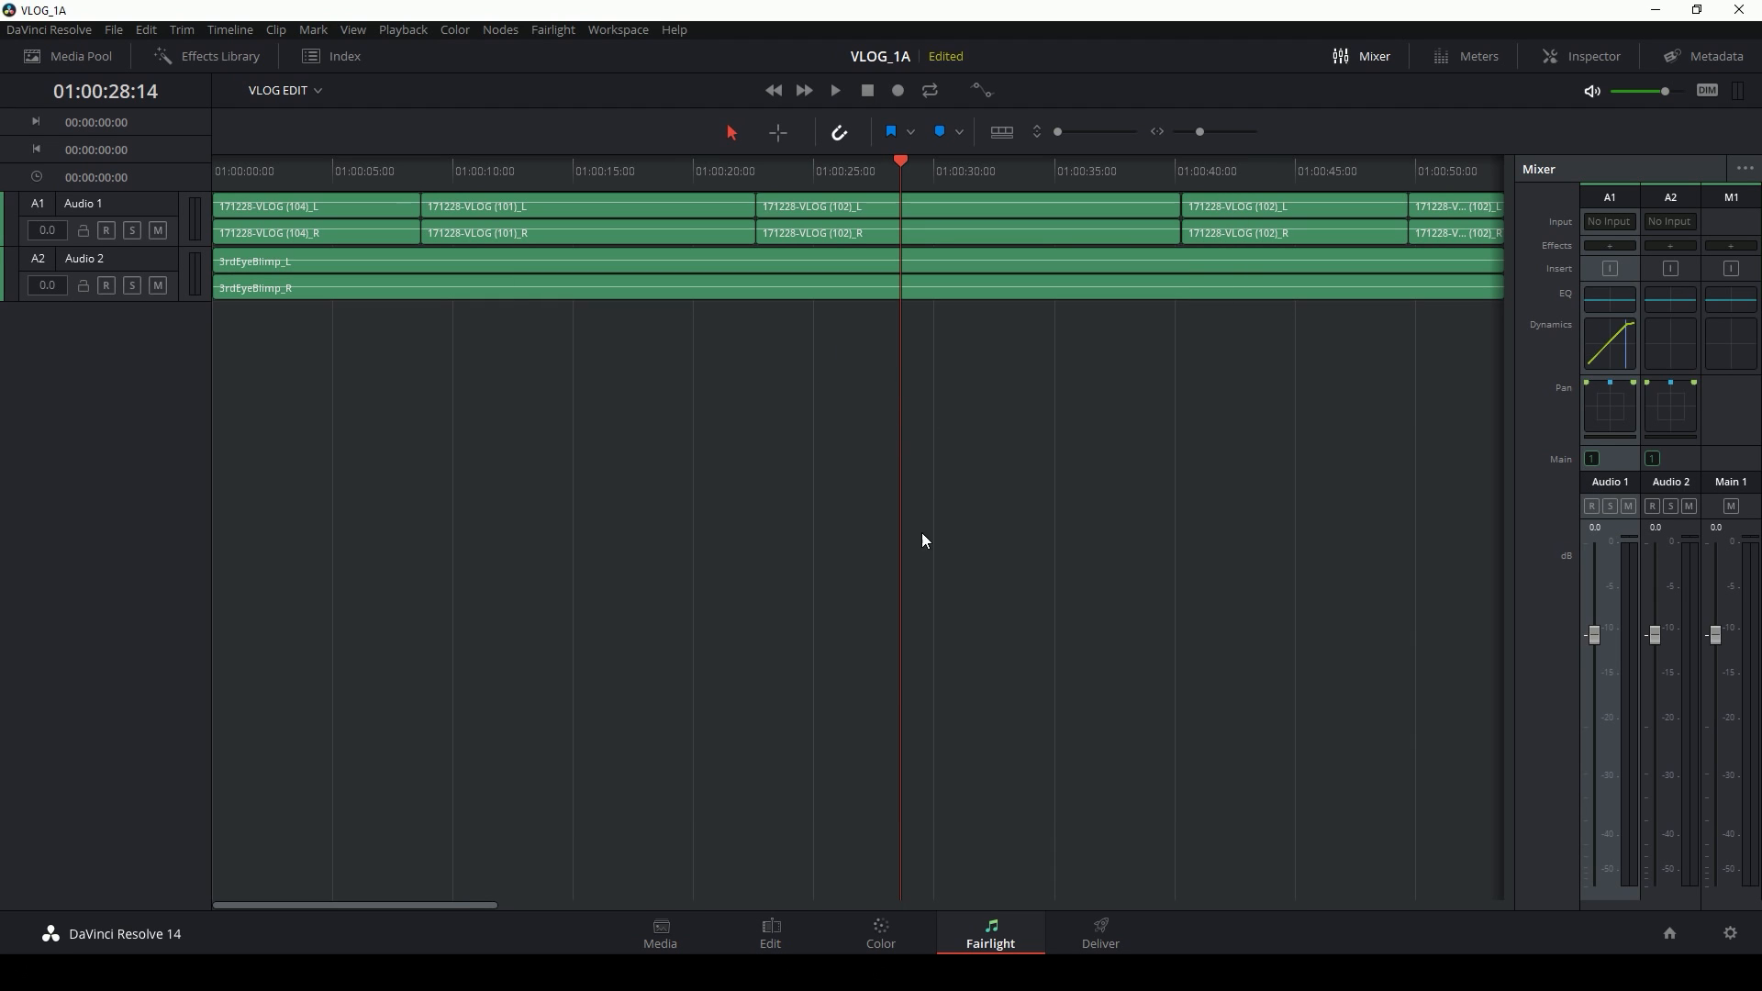
Step: Return to the Edit page, play the dialogue over the music, and lower the 3rdEyeBlimp clip's volume to -20.68
left_click(789, 938)
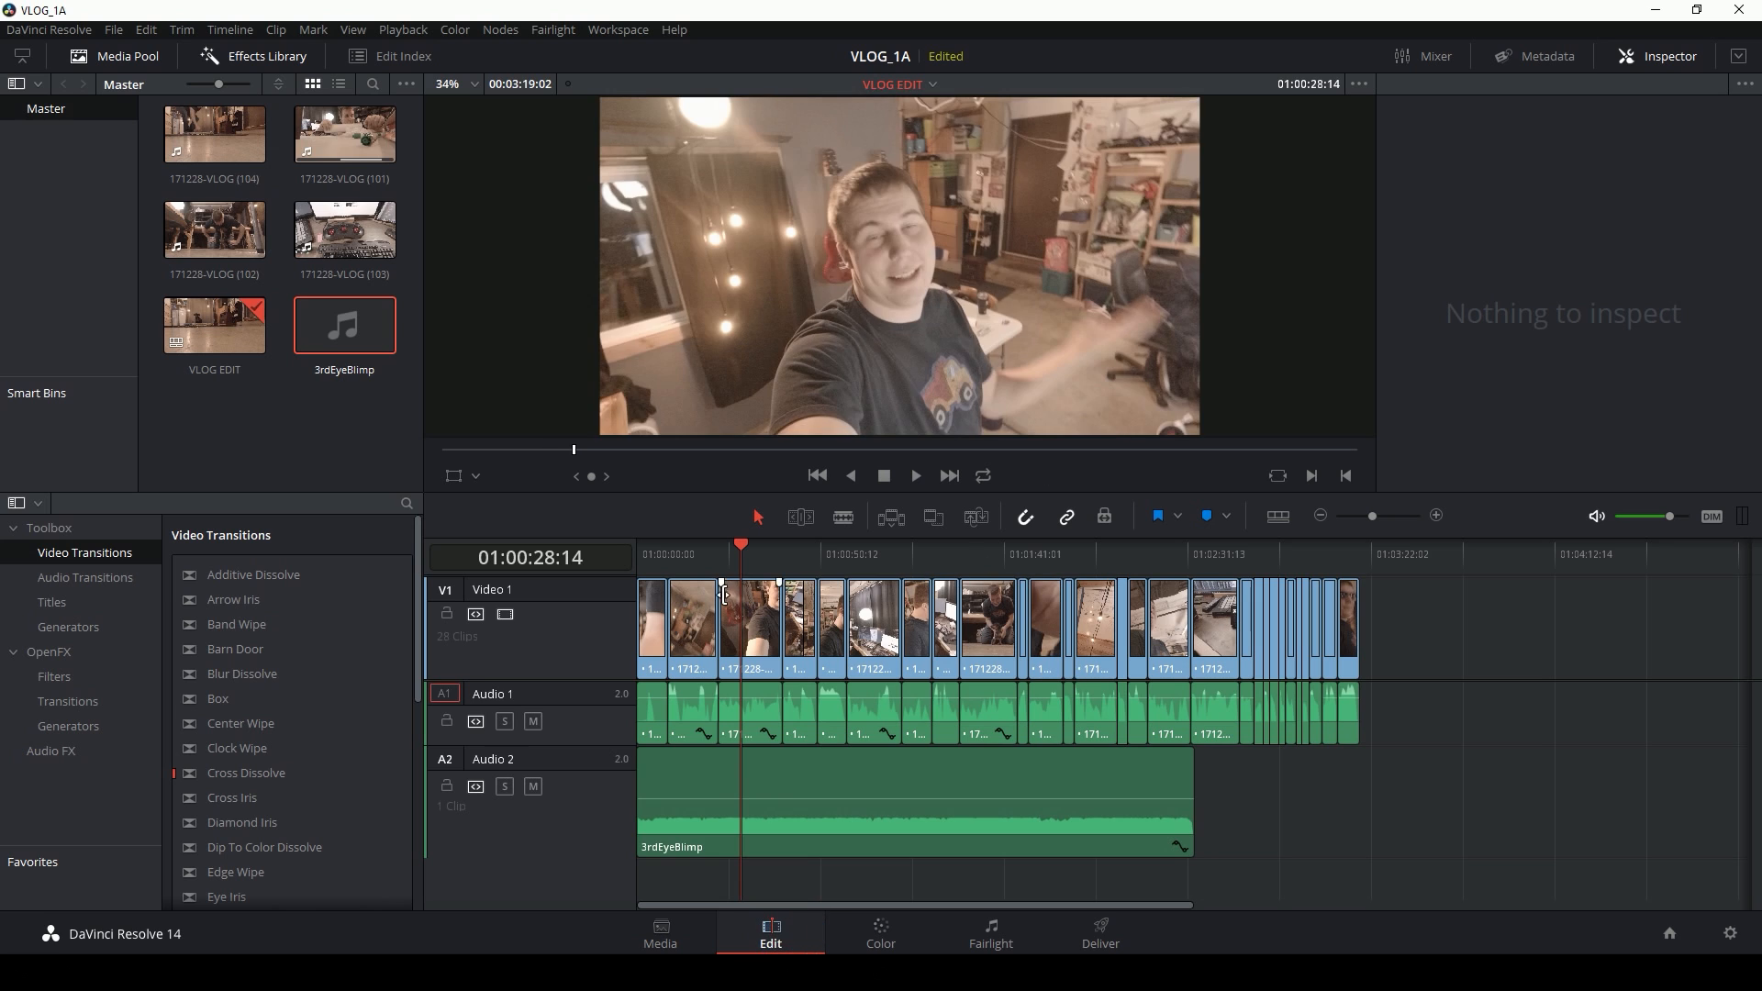
key("space")
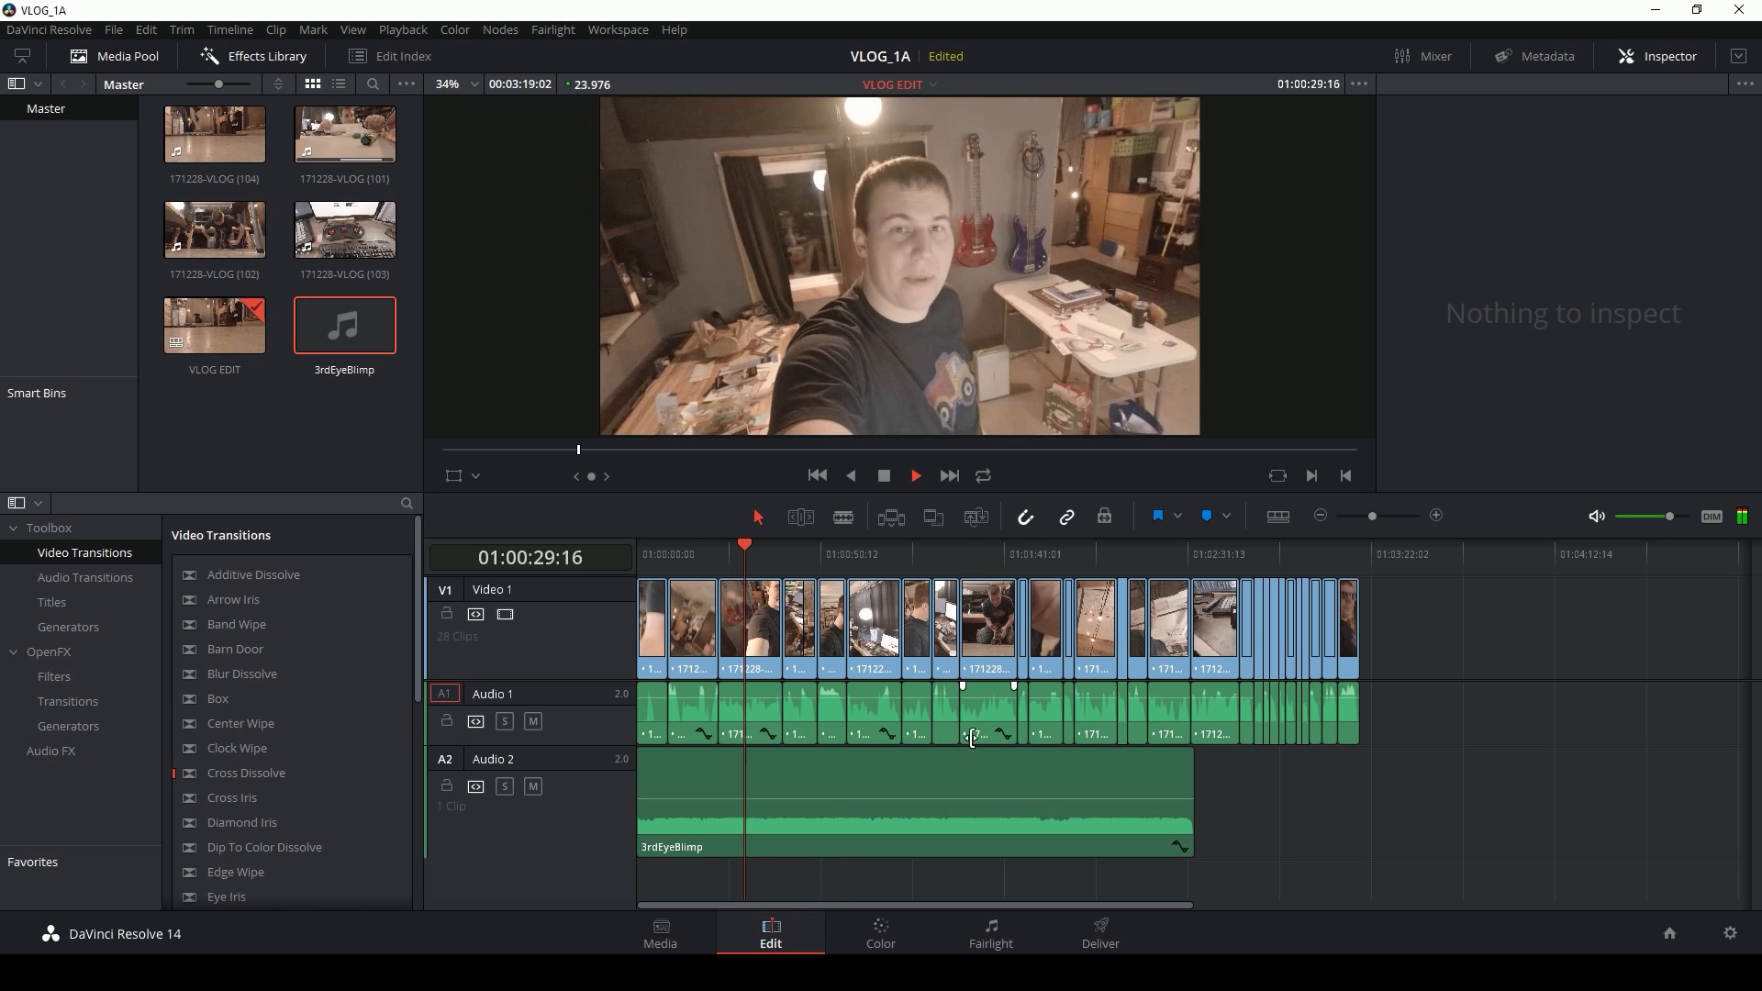
left_click(888, 771)
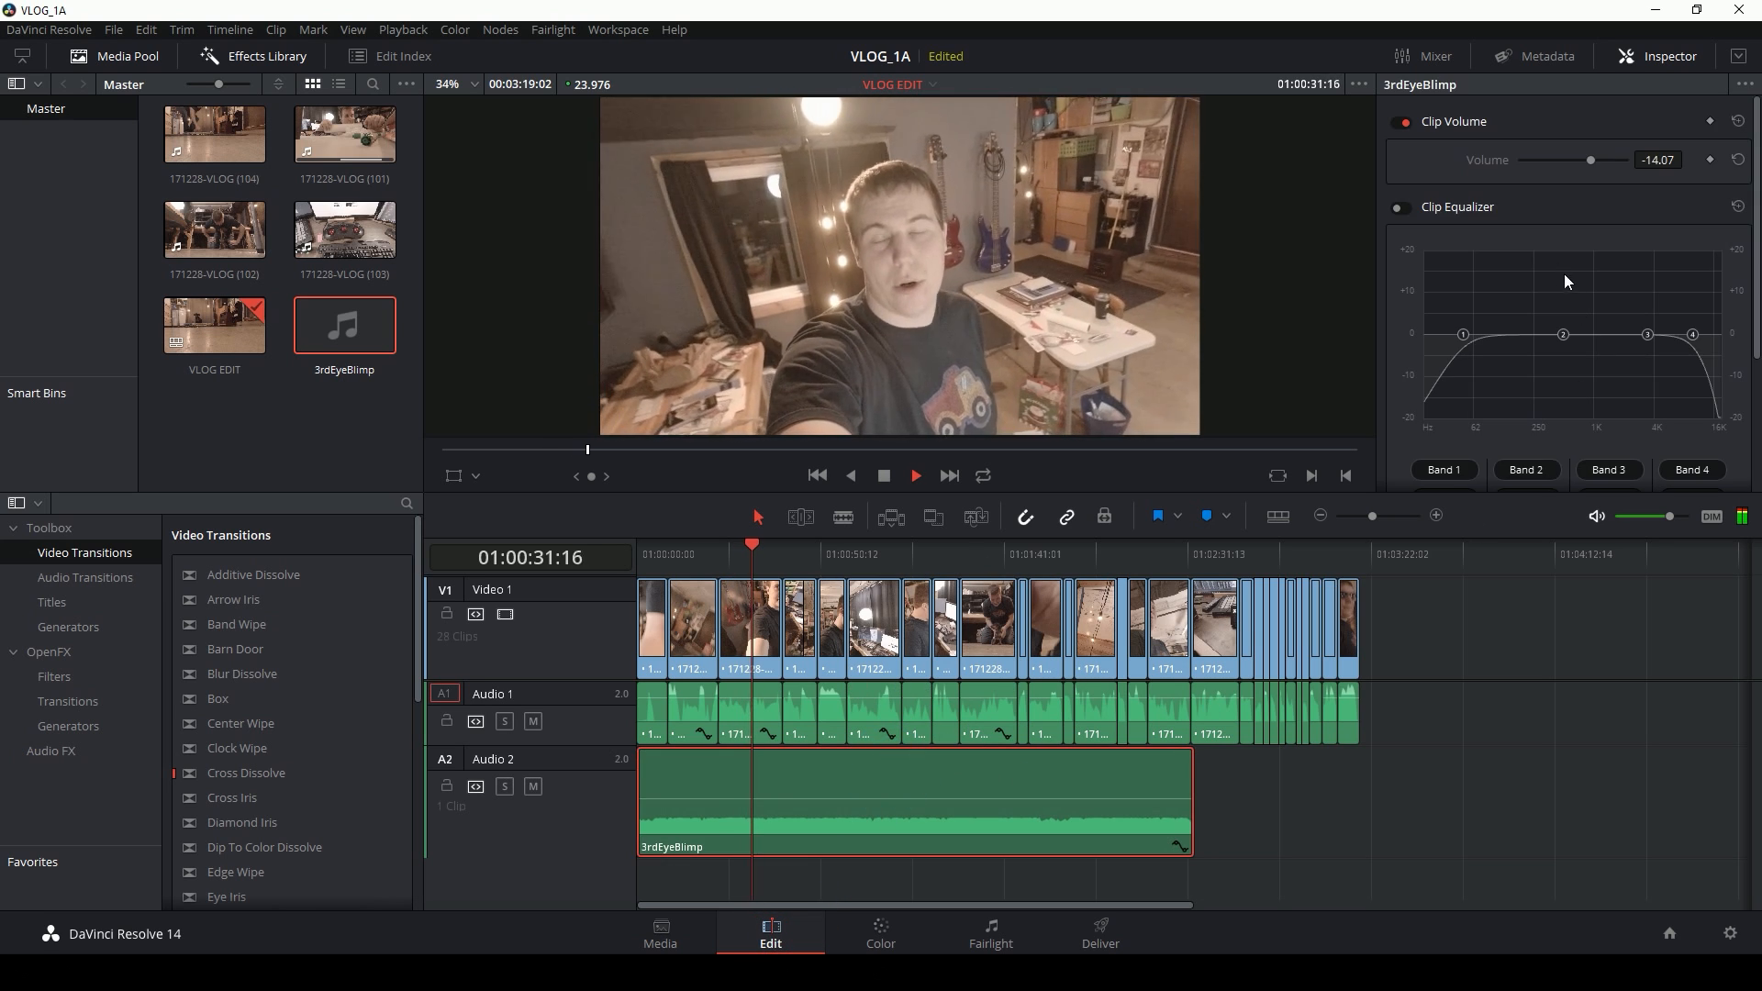
left_click(1437, 515)
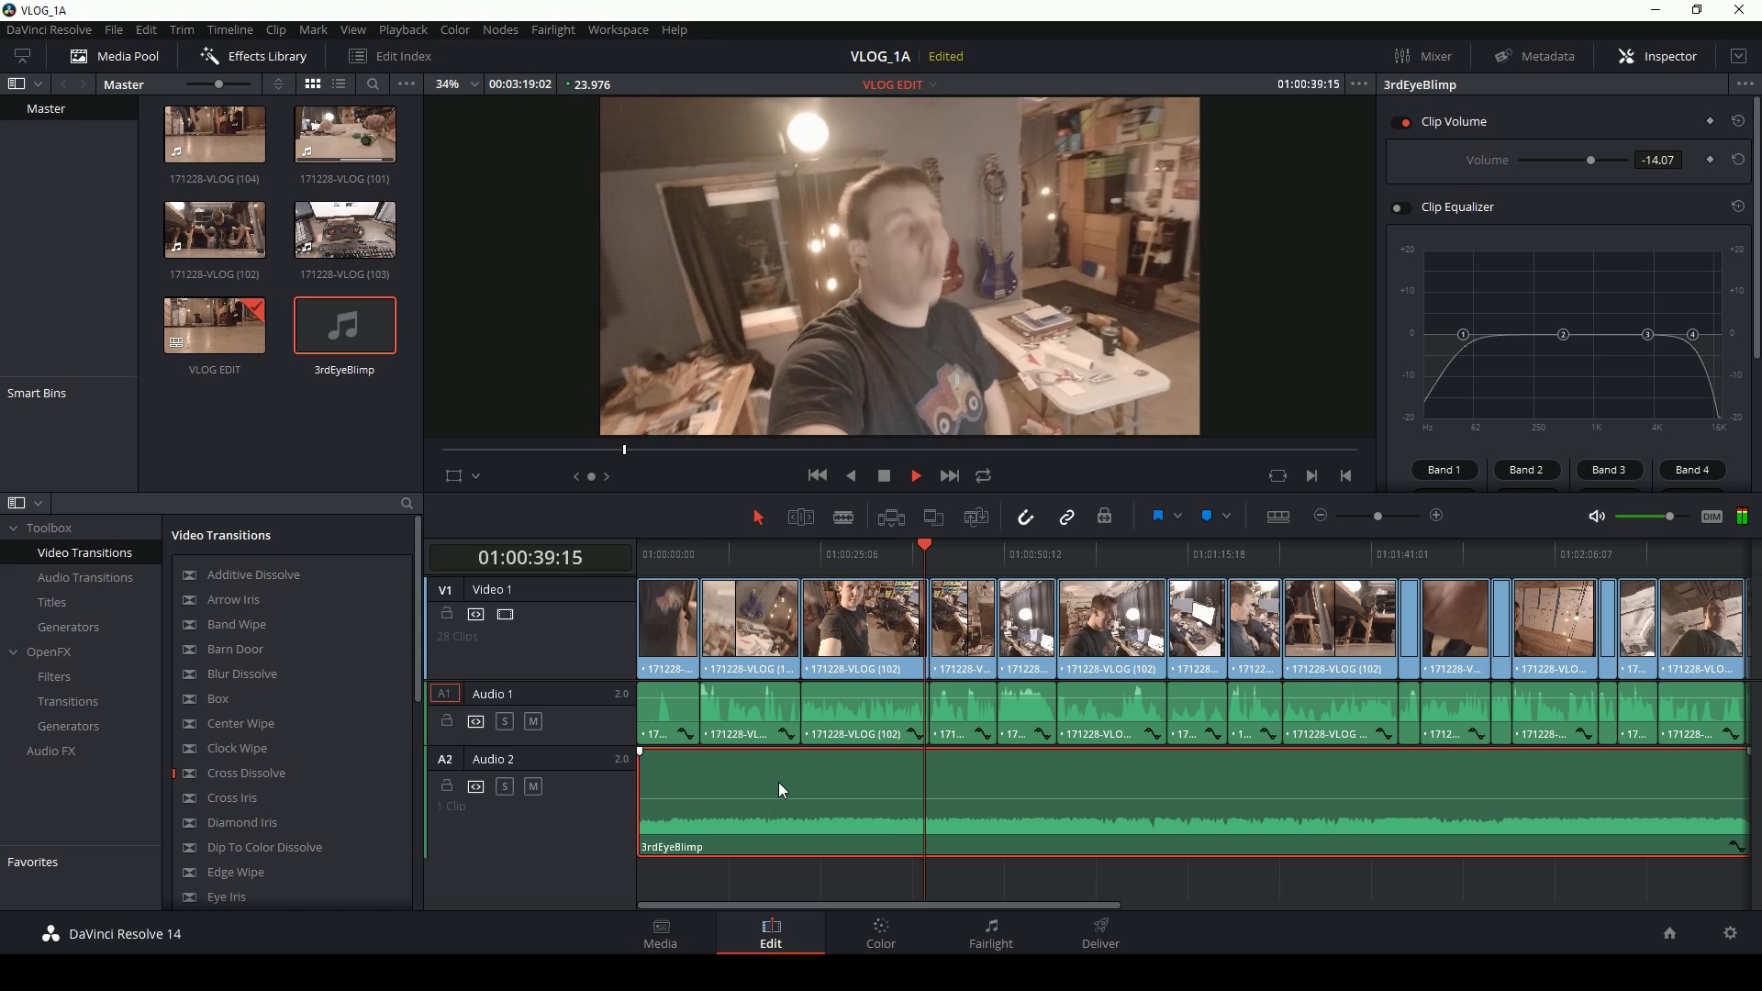
key("space")
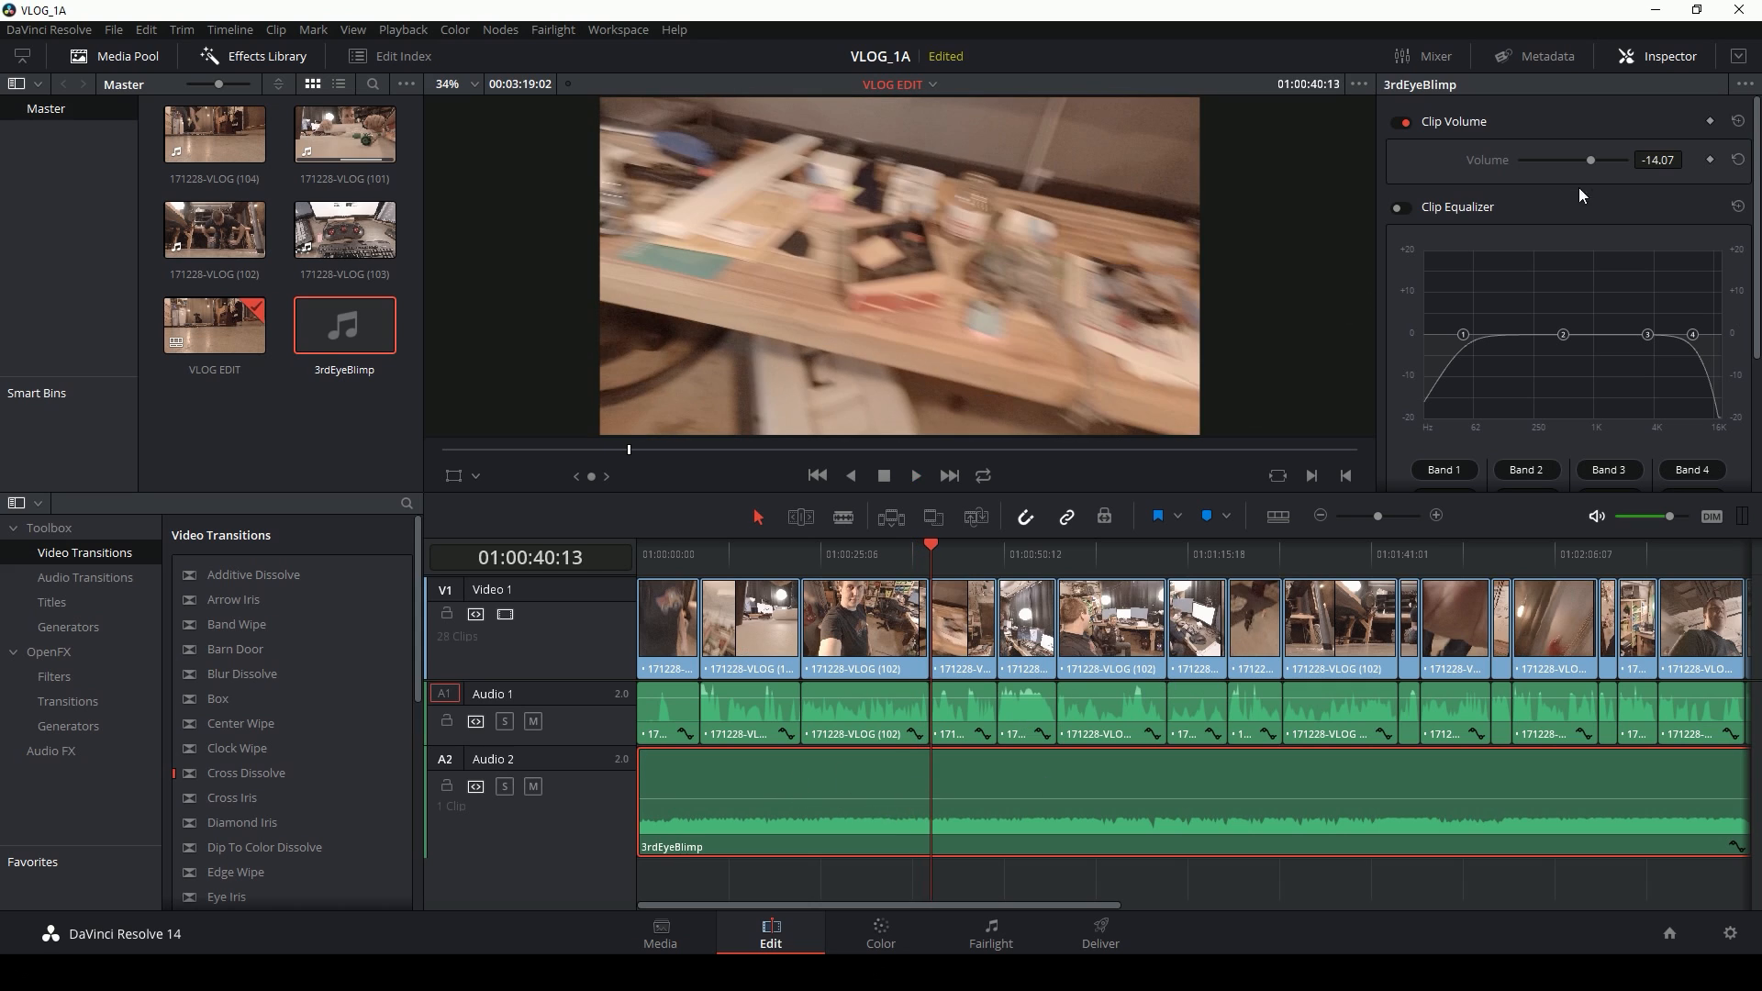
left_click(1584, 160)
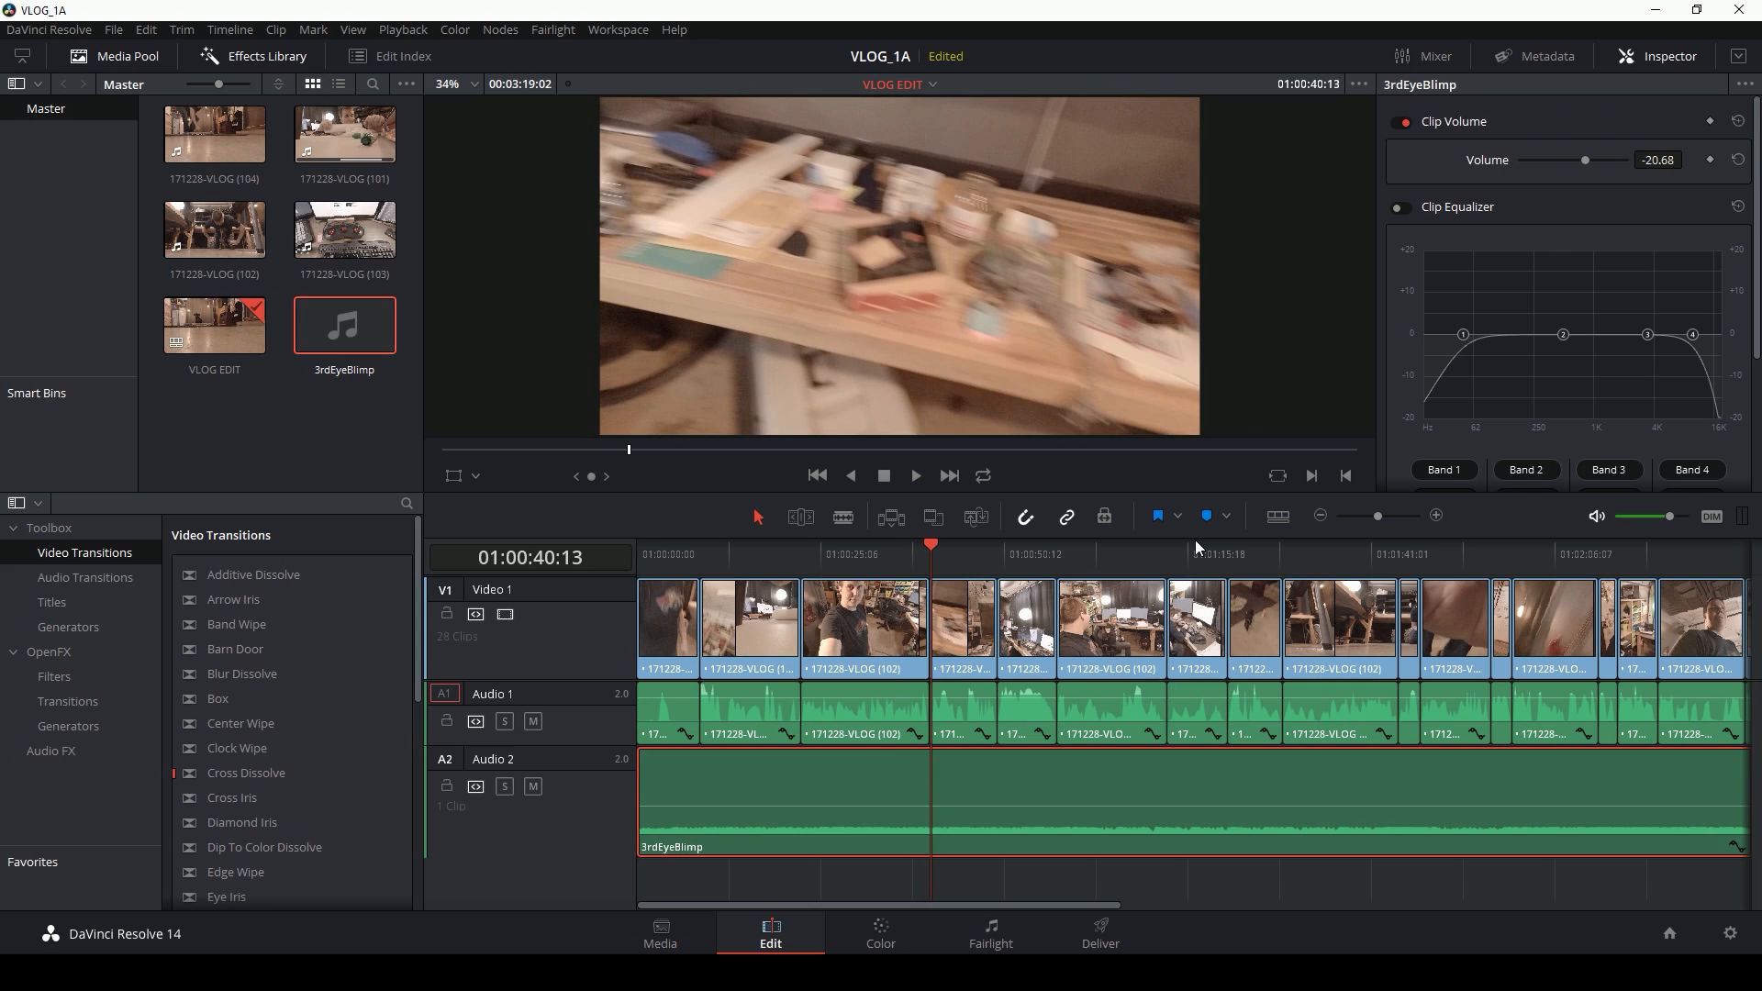
Step: Split the 3rdEyeBlimp music clip on Audio 2 at 01:00:08:16, where the second video clip begins
key("ctrl+equal")
left_click_drag(824, 906, 762, 909)
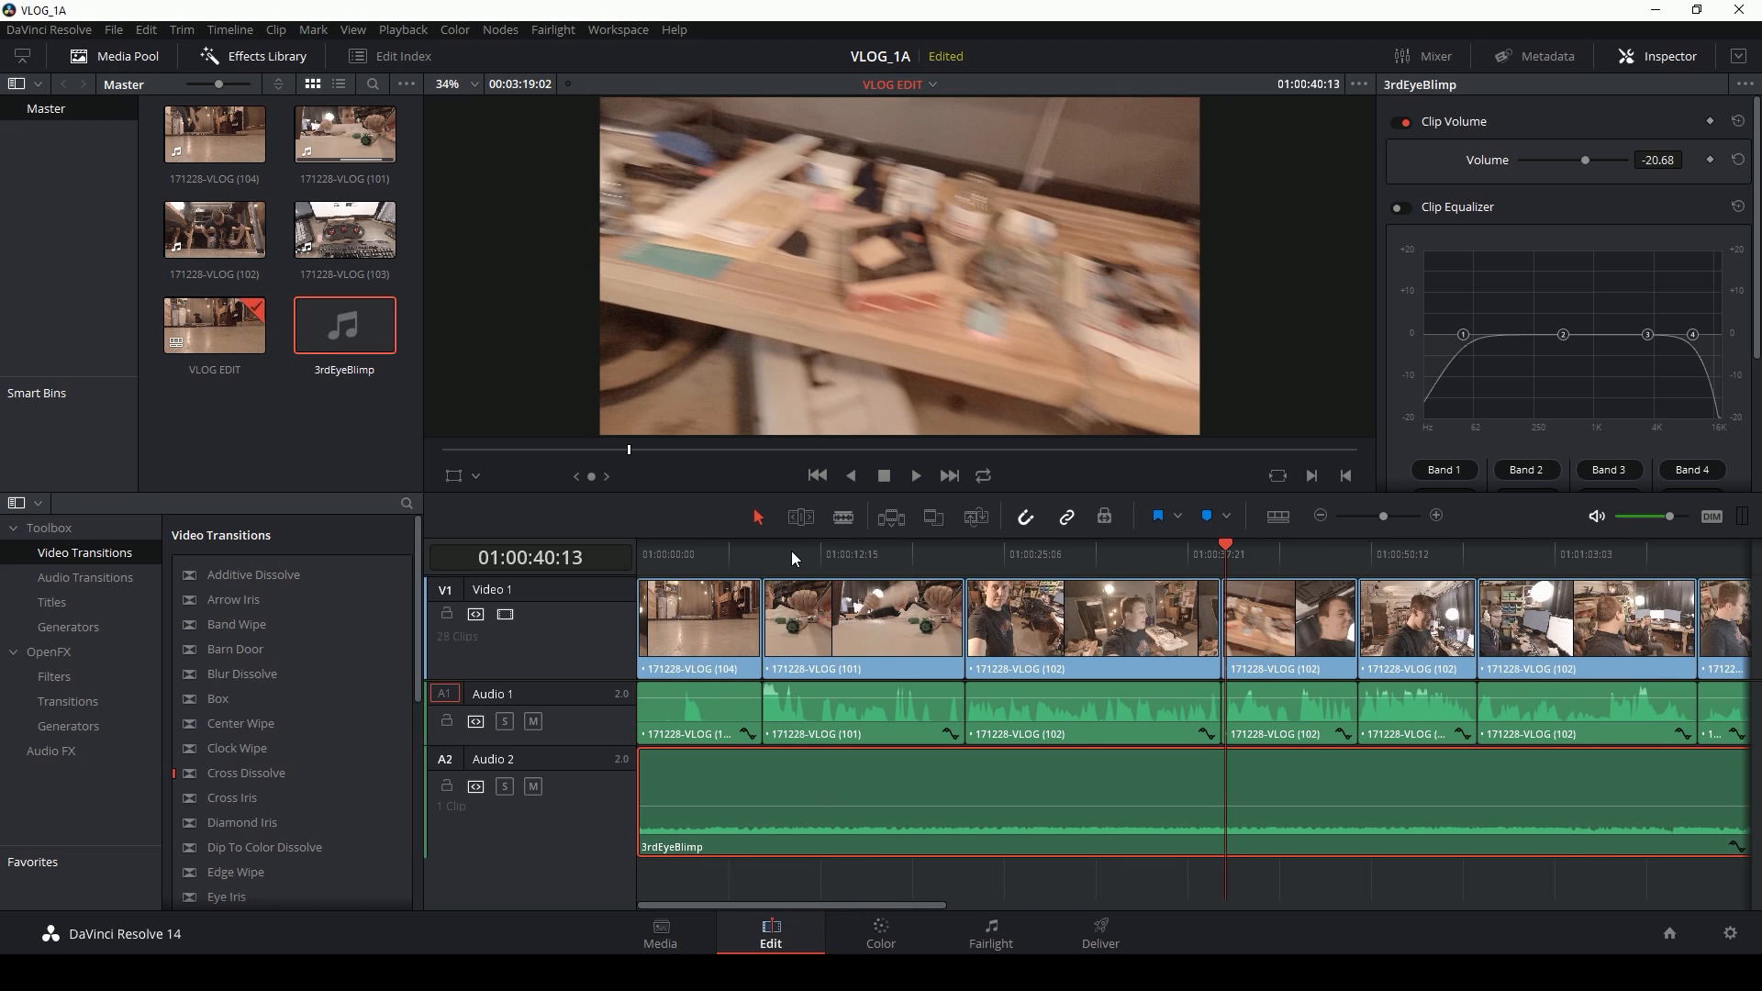
mouse_move(791, 552)
left_mouse_down()
mouse_move(735, 567)
mouse_move(763, 568)
left_mouse_up()
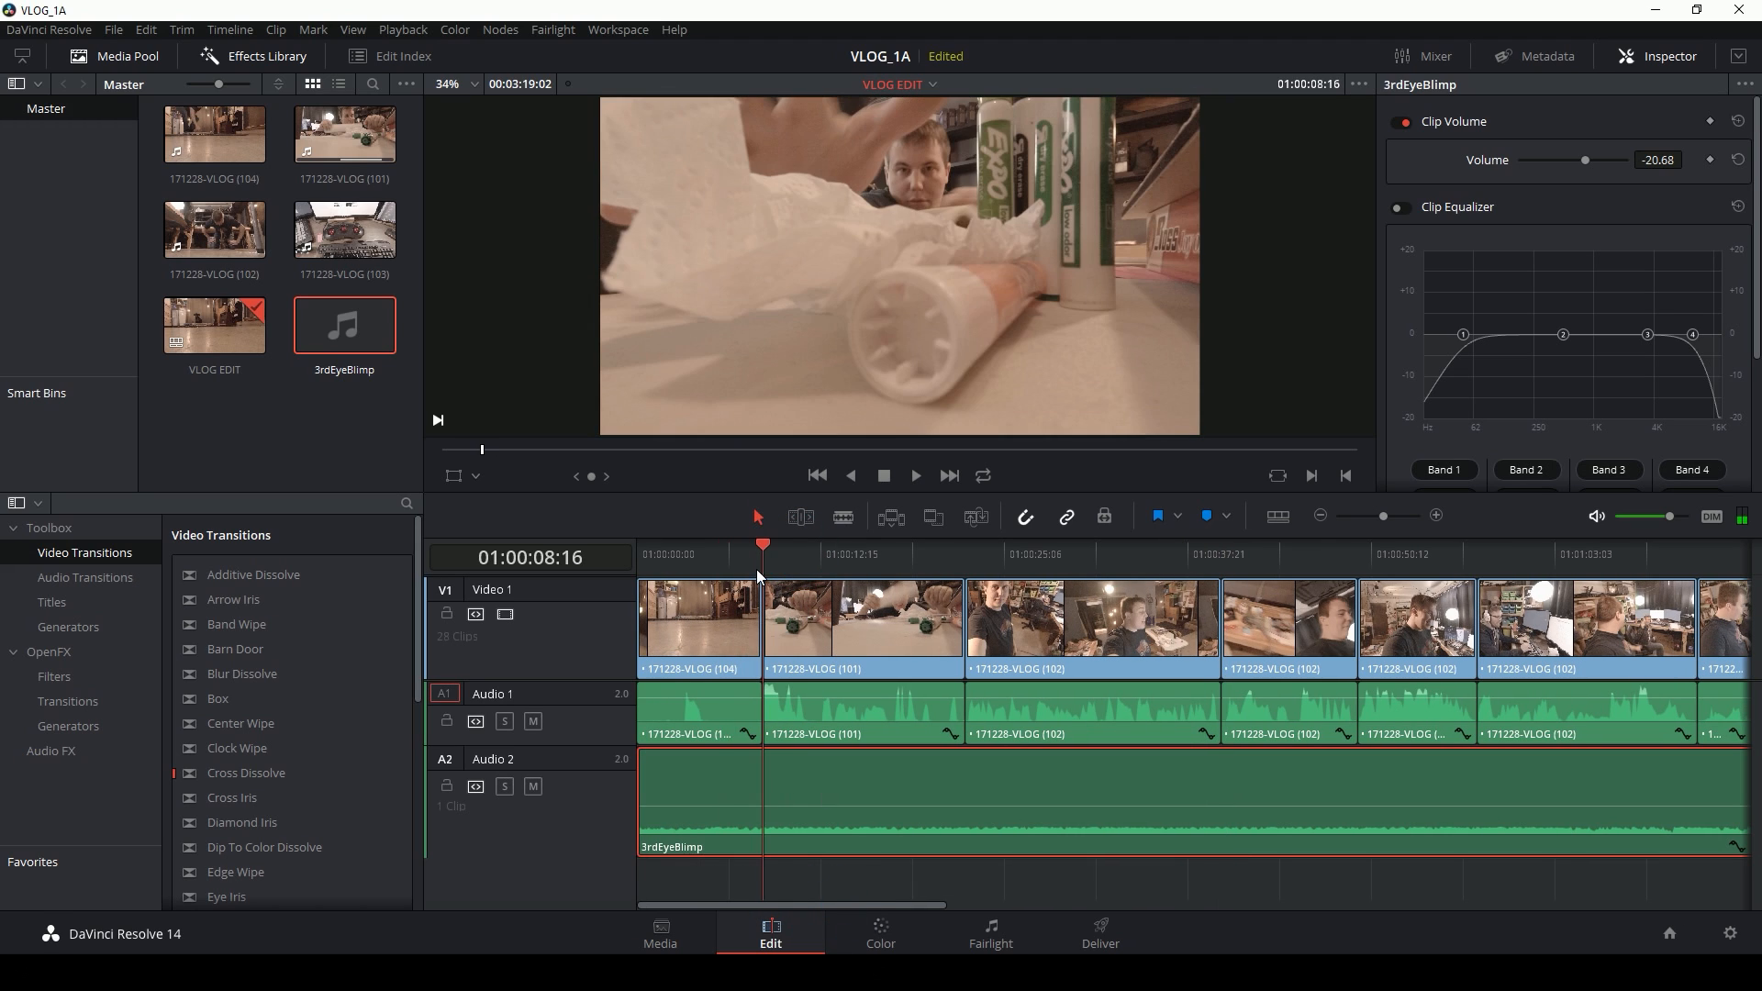
left_click(843, 518)
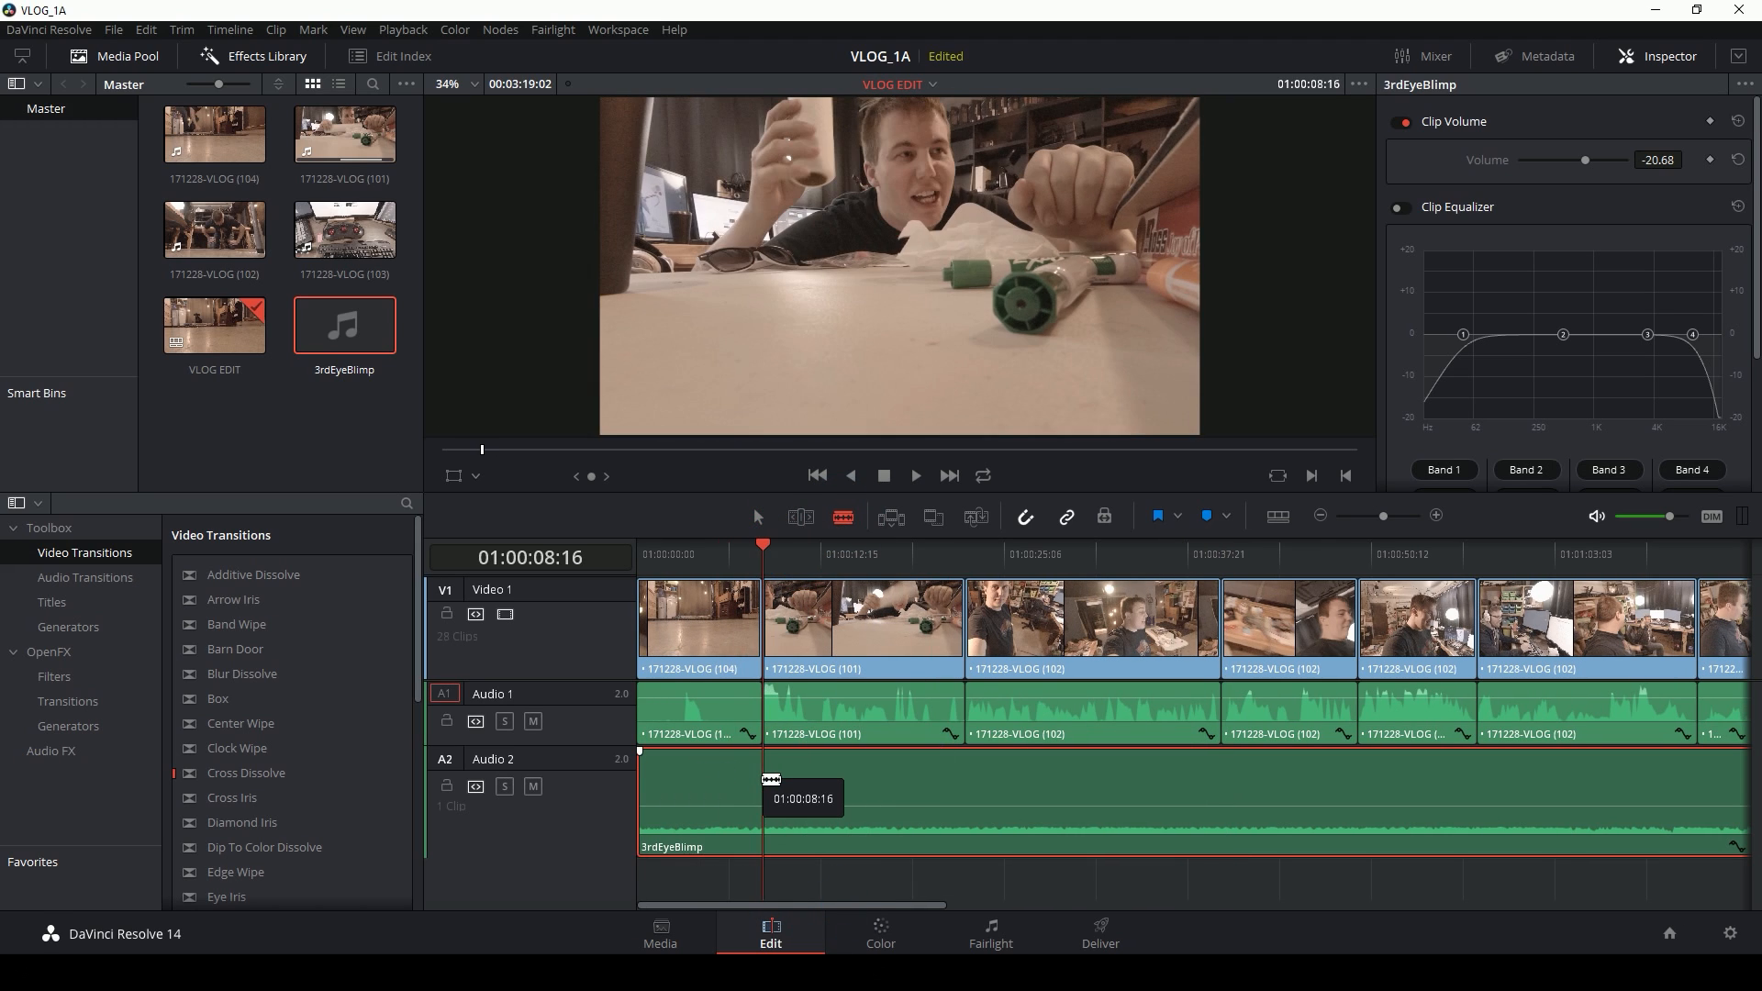
left_click(762, 776)
left_click(759, 517)
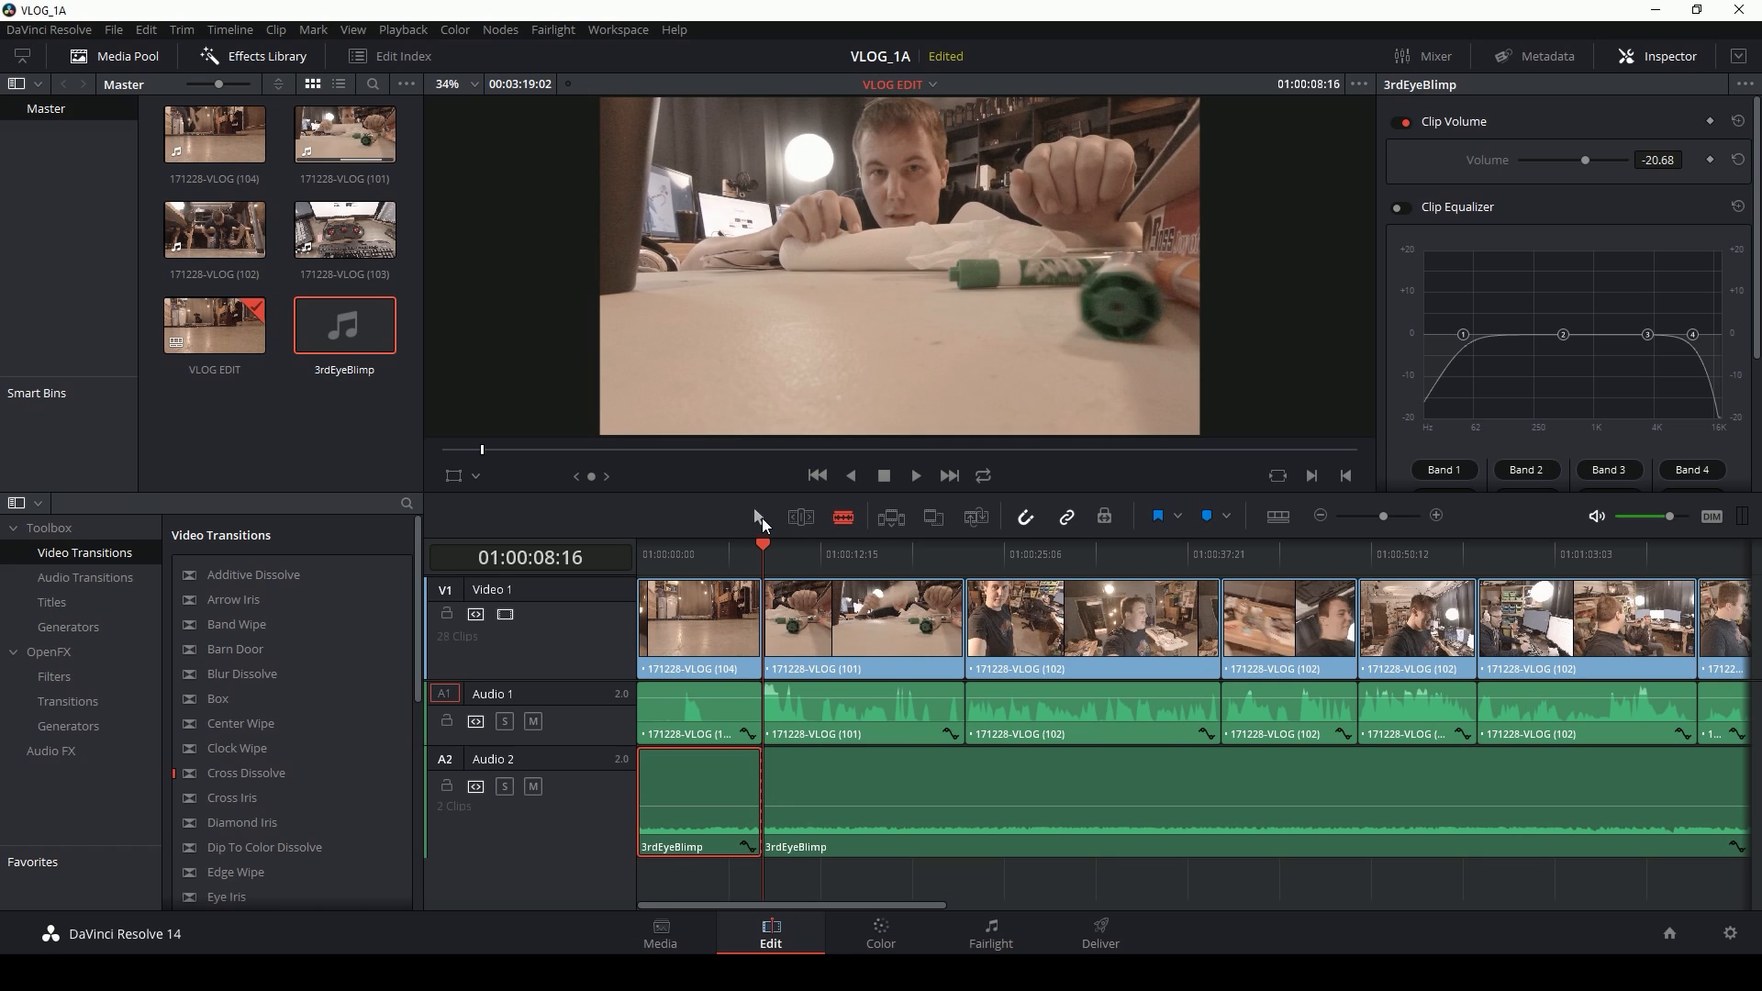
Step: Raise the opening 3rdEyeBlimp segment's volume to -12.97 and add a fade-in at its start while playing from 01:00:00:00
left_click(712, 786)
left_click_drag(1586, 157, 1591, 158)
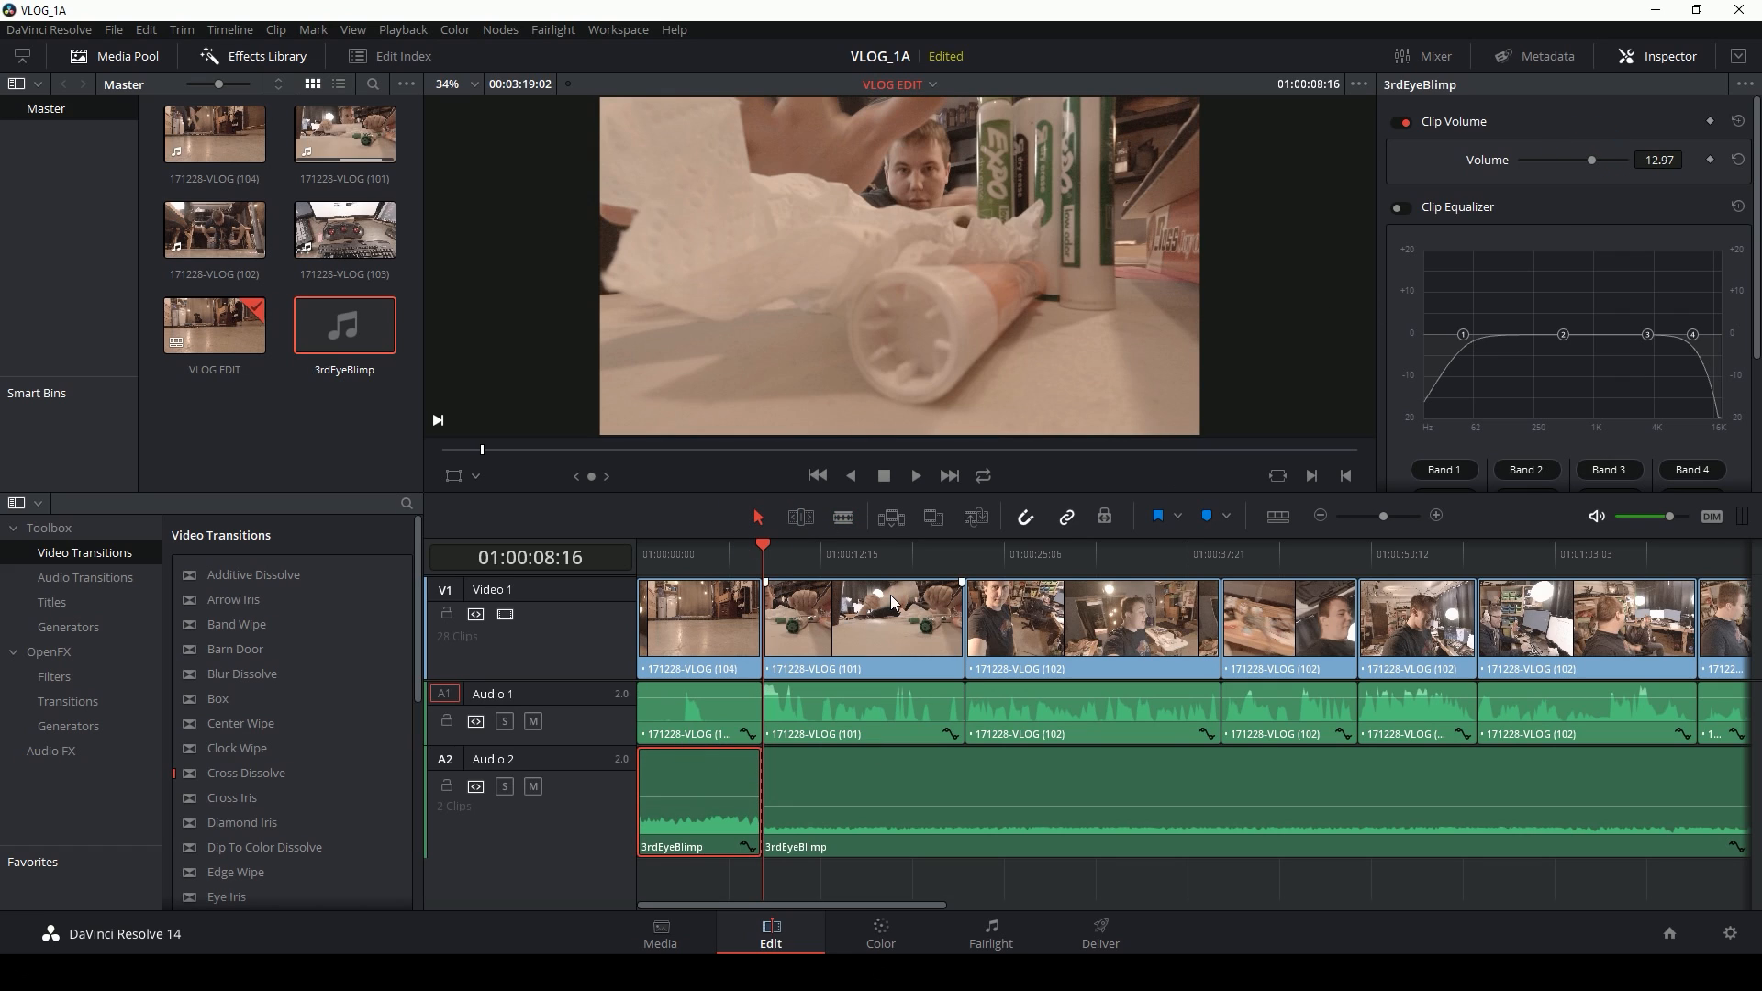
left_click_drag(757, 551, 597, 565)
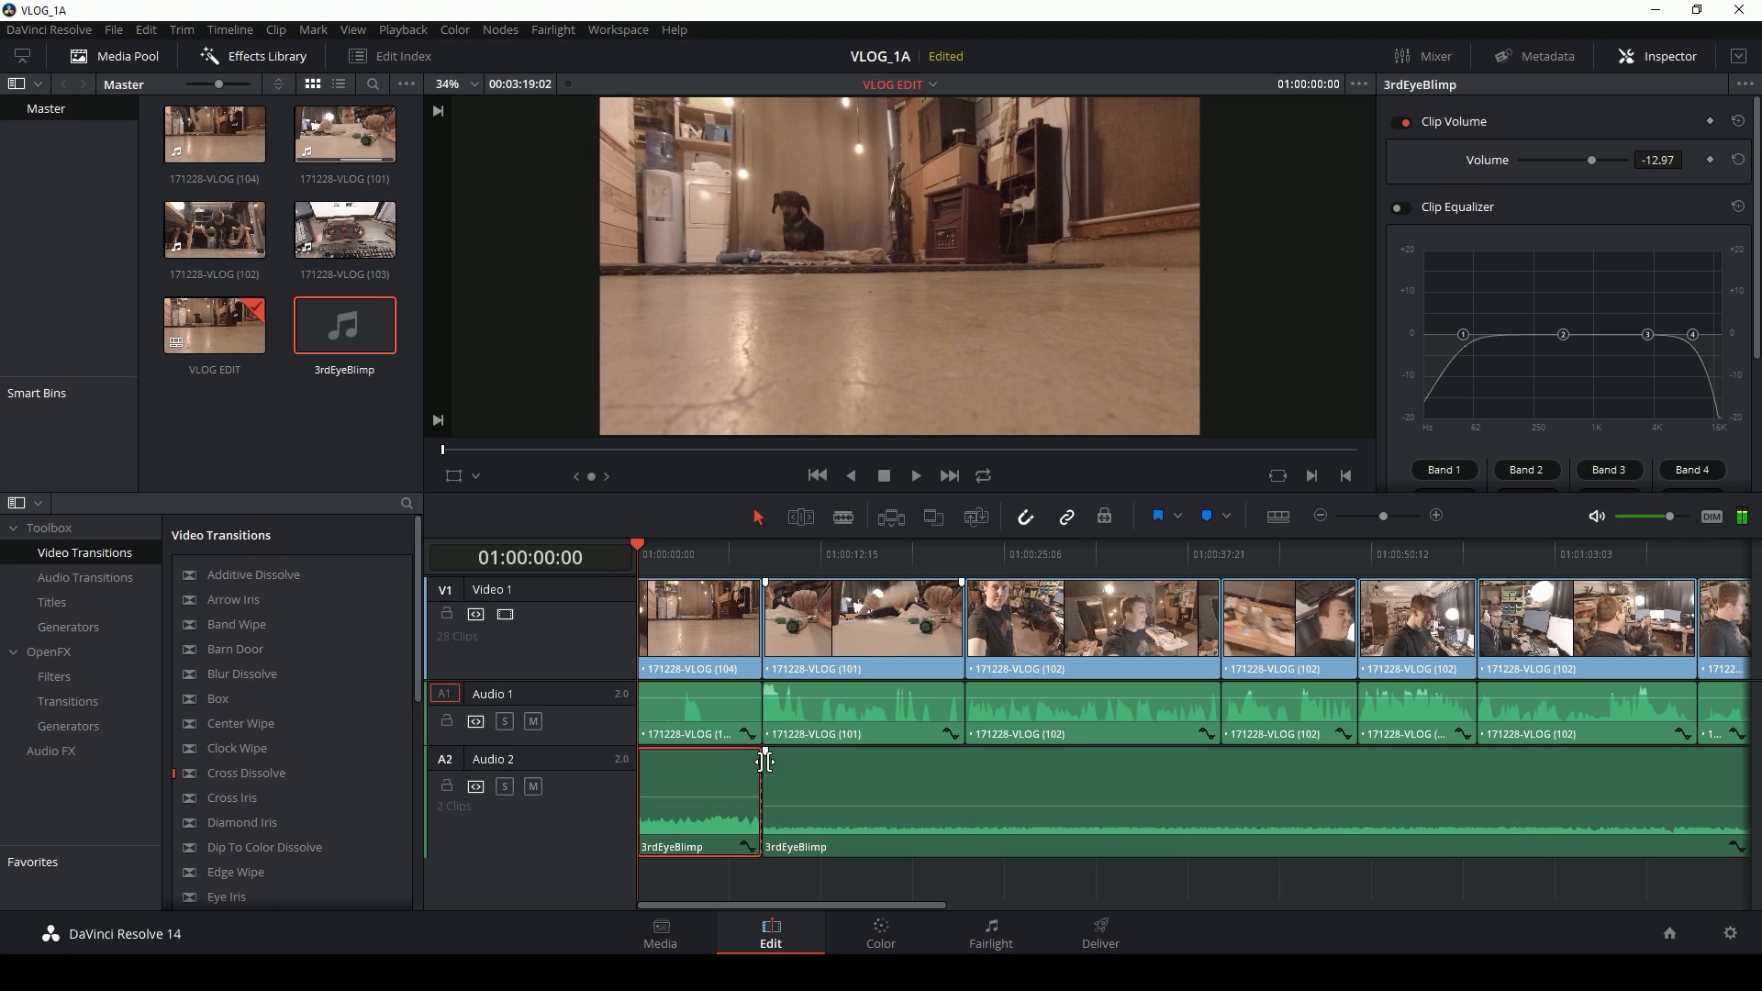
key("space")
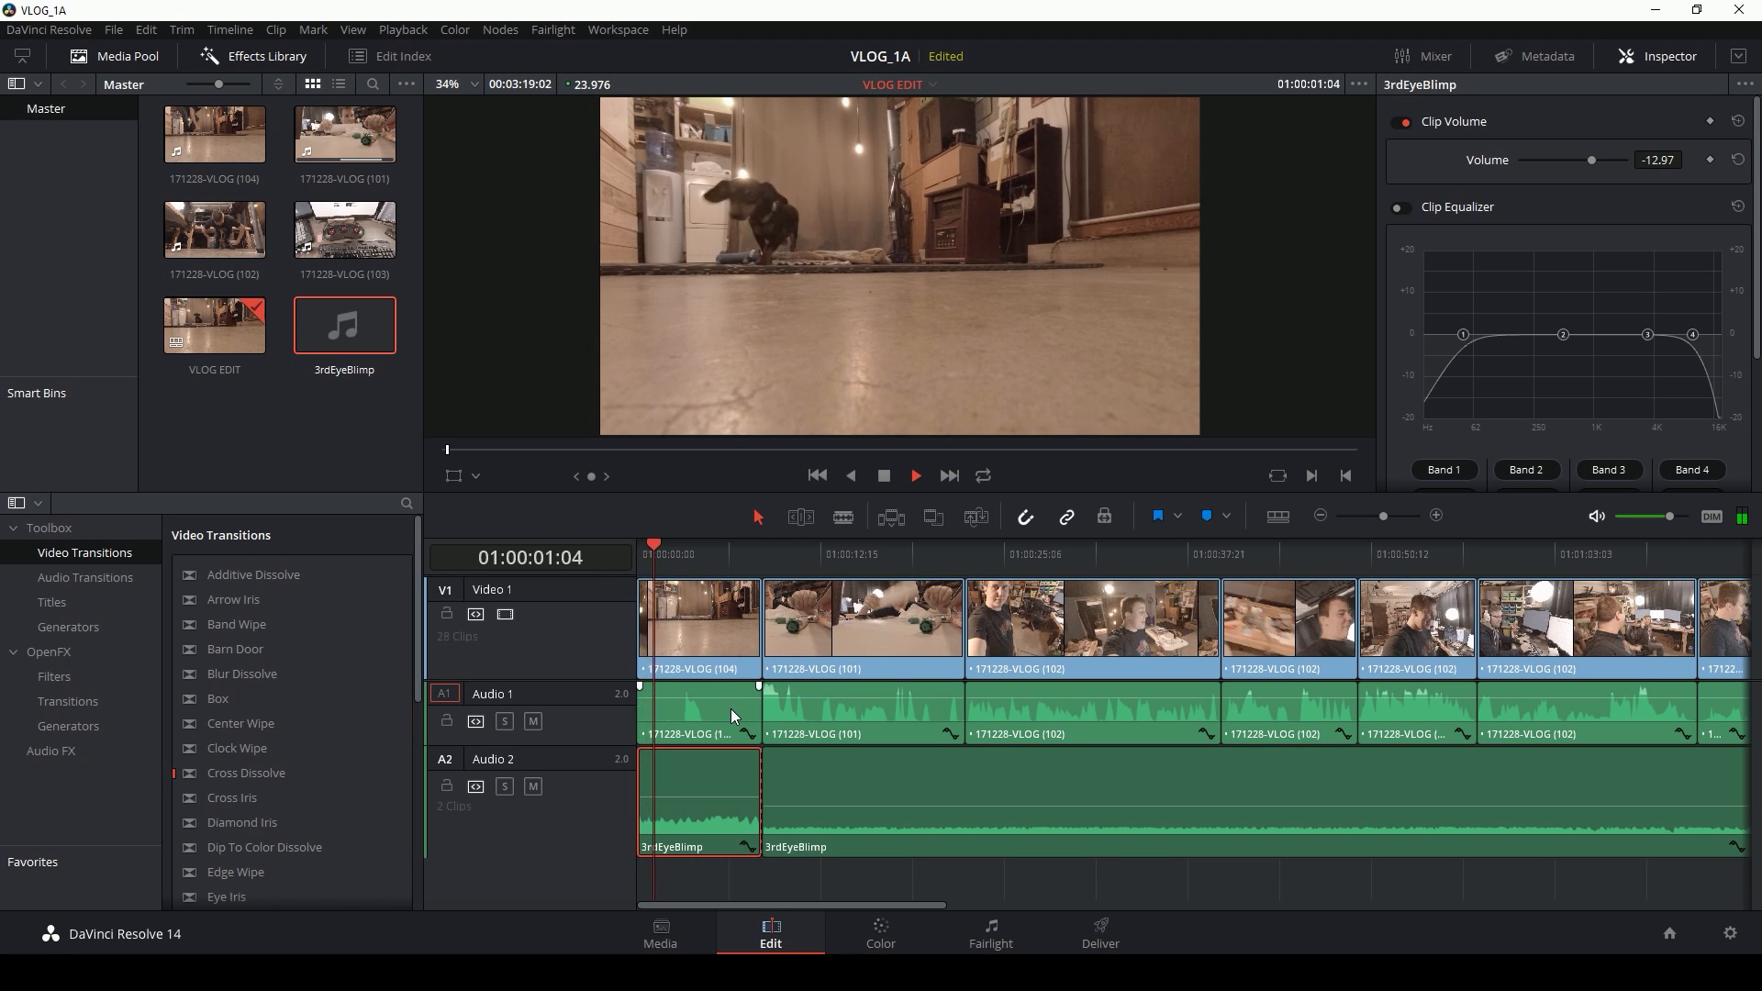
left_click_drag(642, 749, 687, 749)
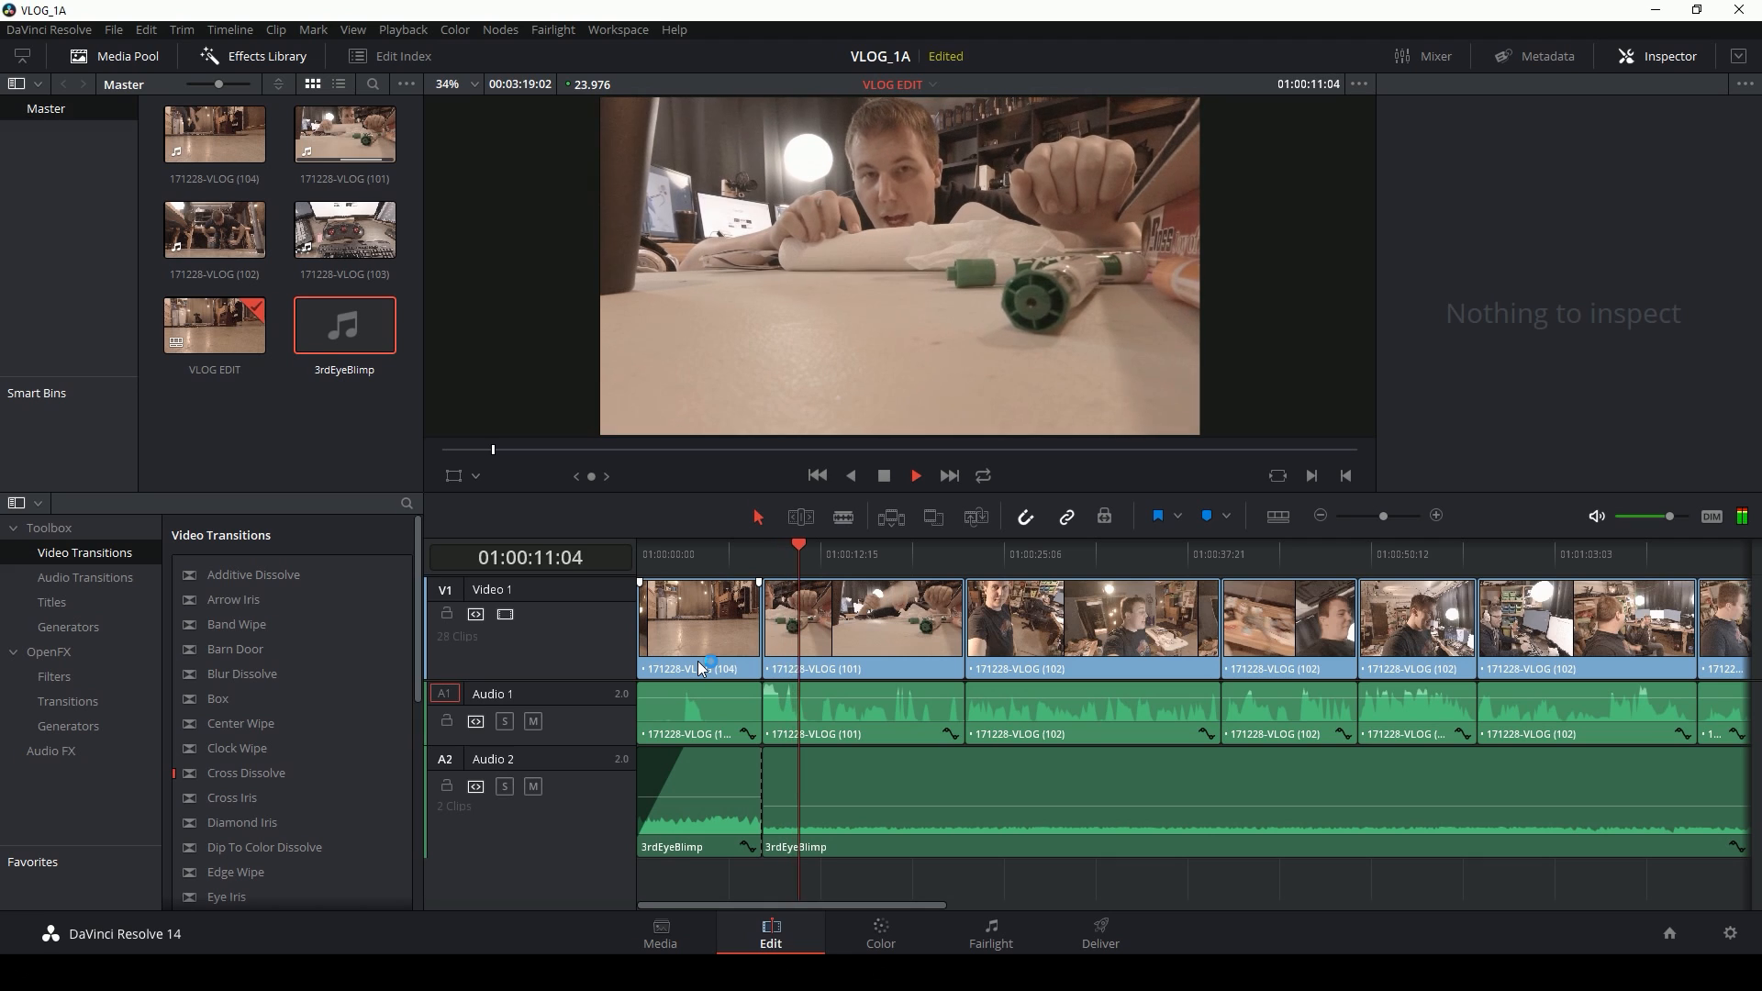
key("space")
Step: Add a 12-frame Cross Fade -3 dB at the cut between the two music segments and lengthen it to 51 frames
left_click(804, 758)
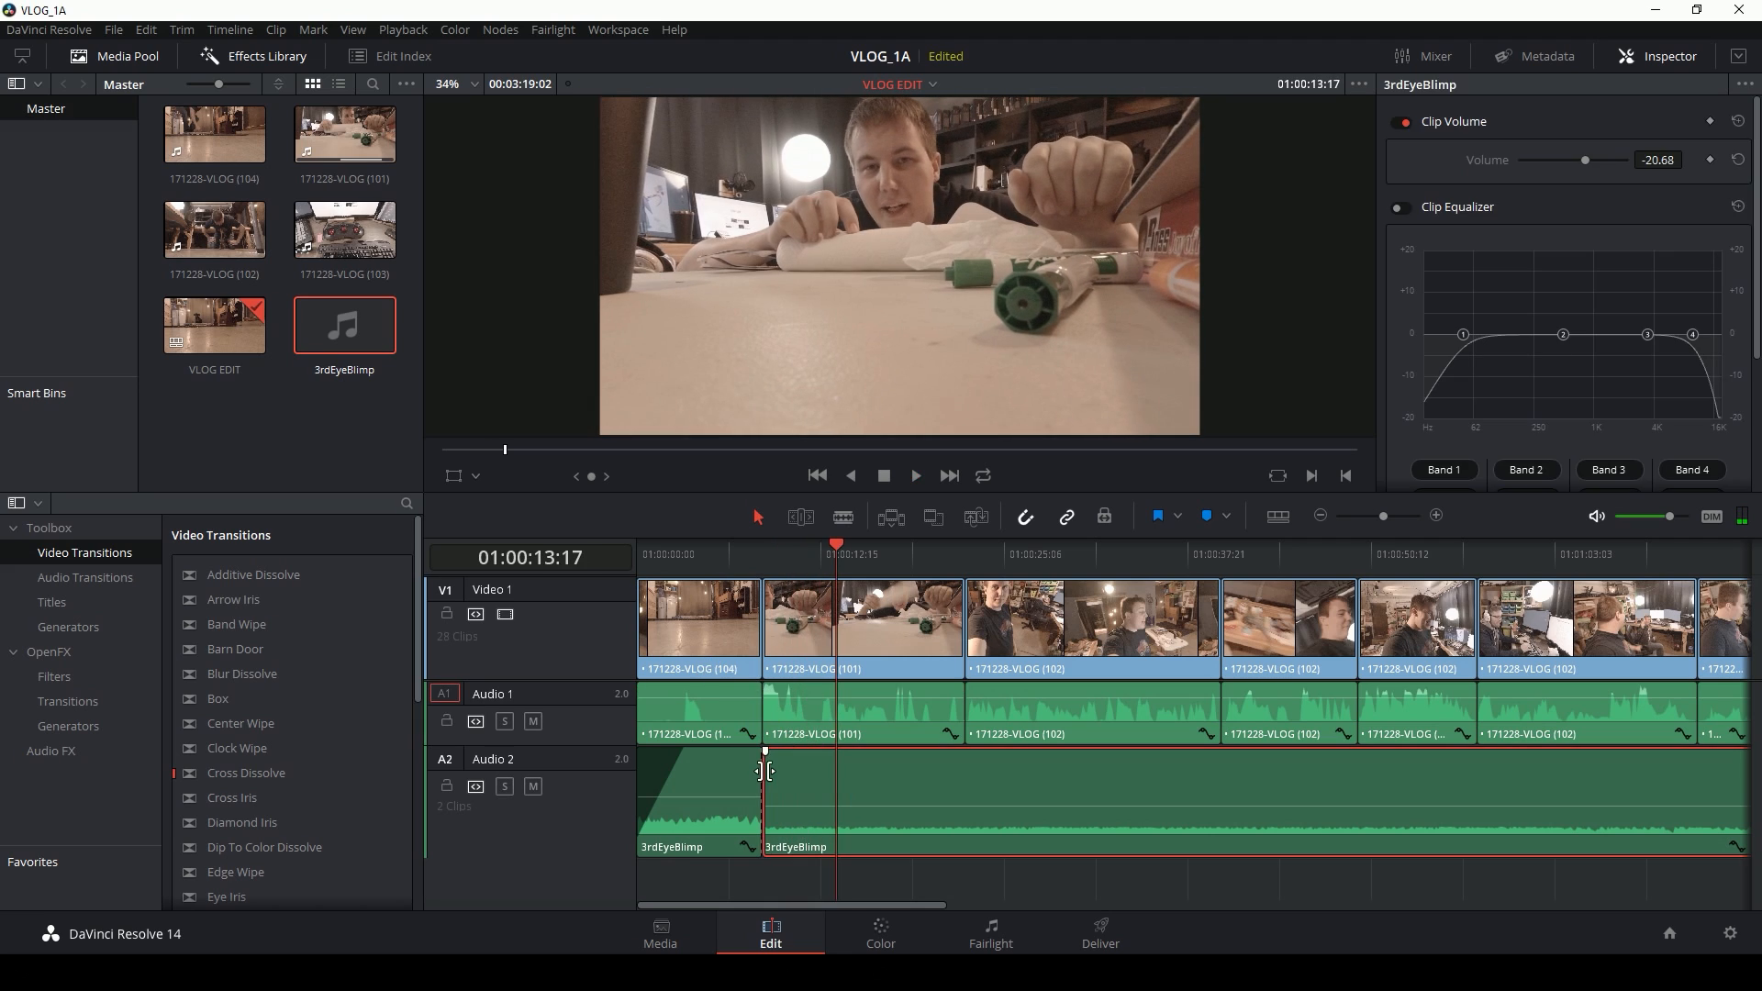
left_click(763, 771)
left_click(1434, 517)
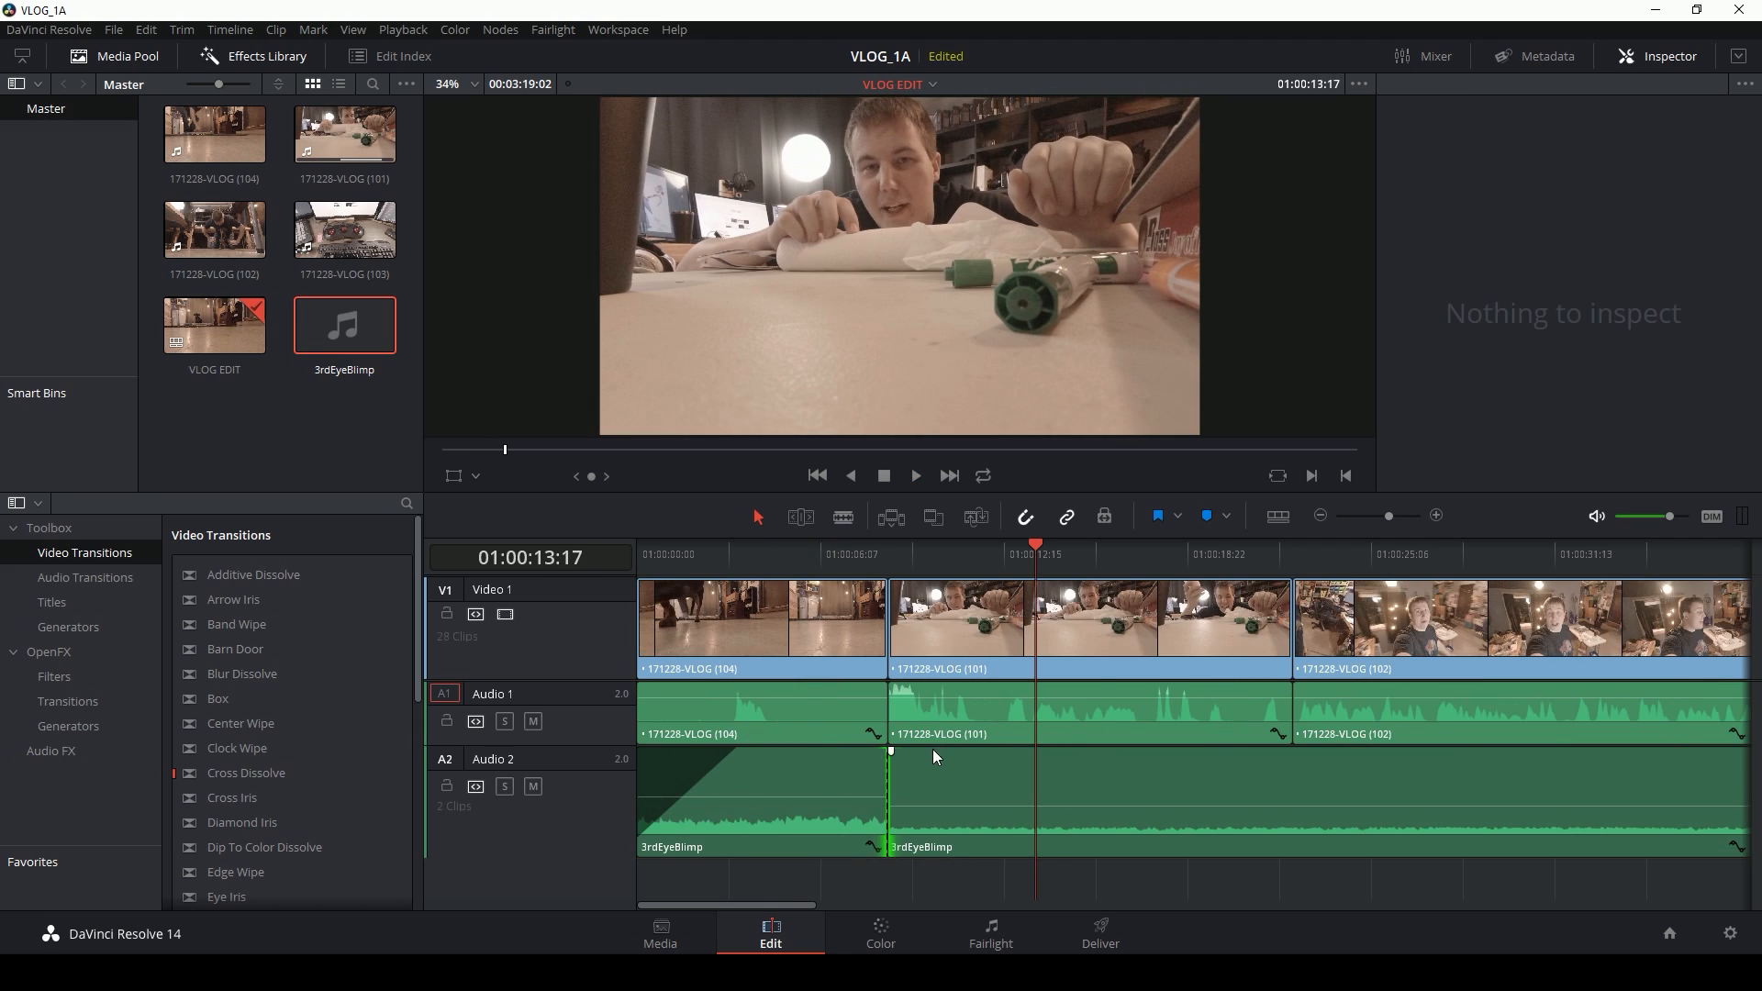
right_click(891, 777)
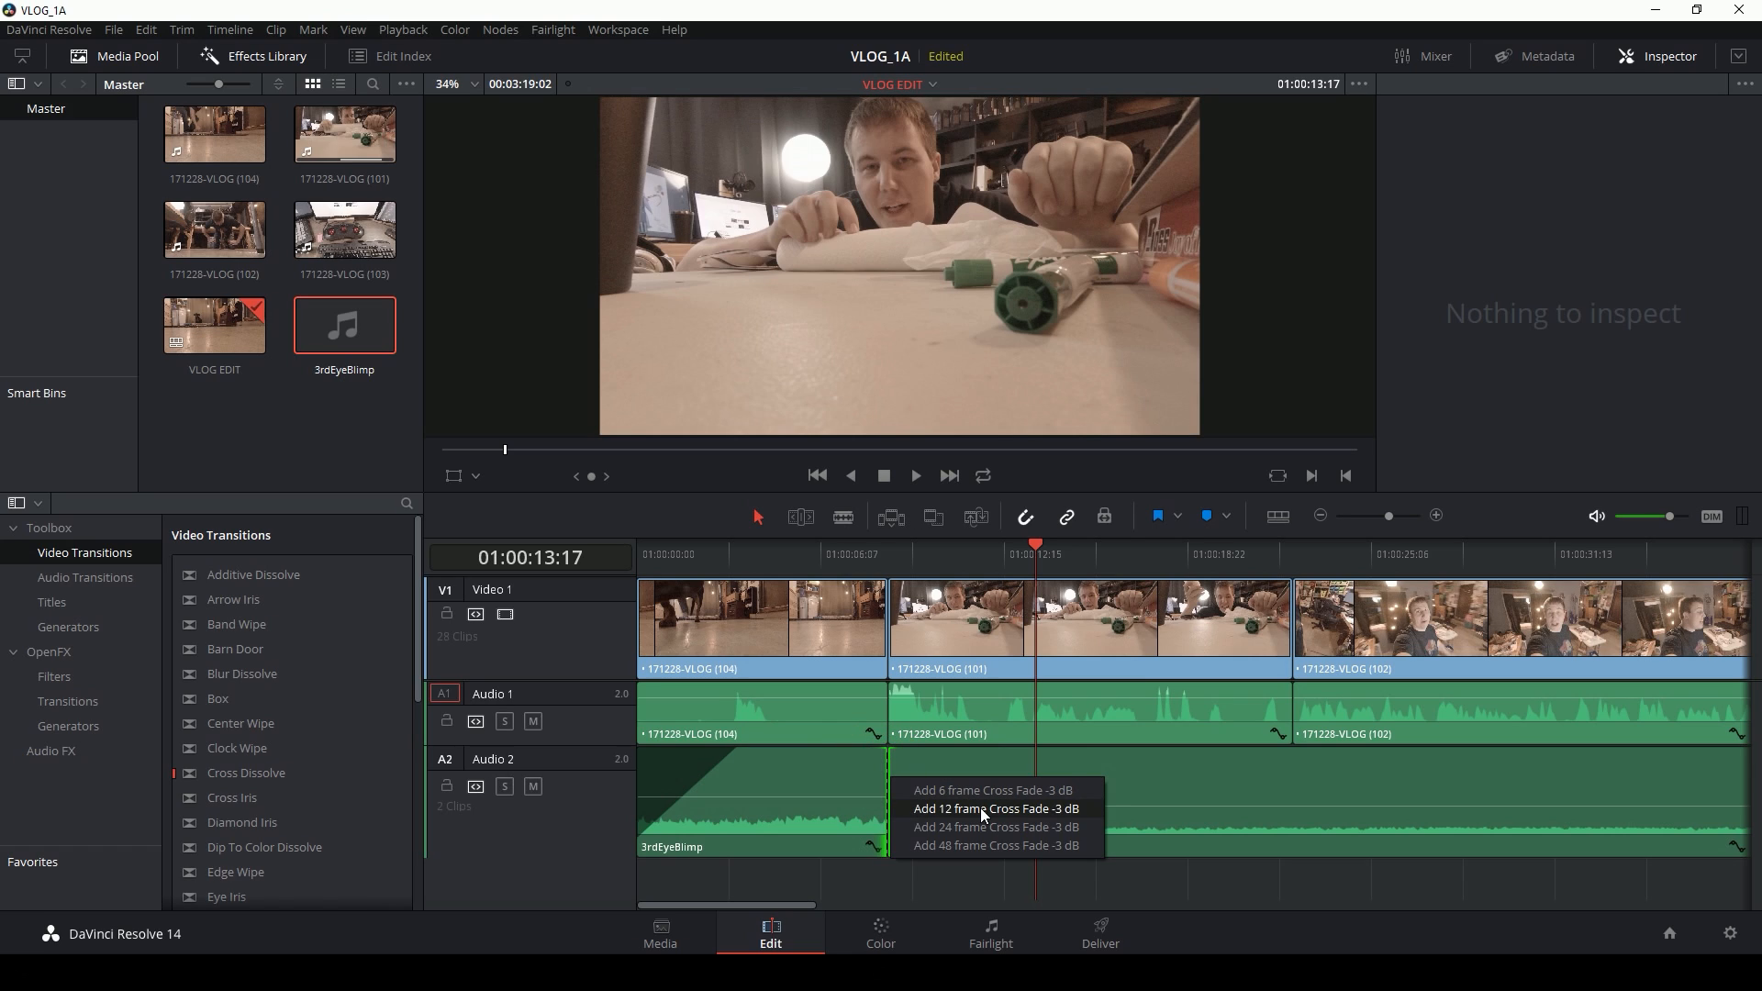
left_click(958, 814)
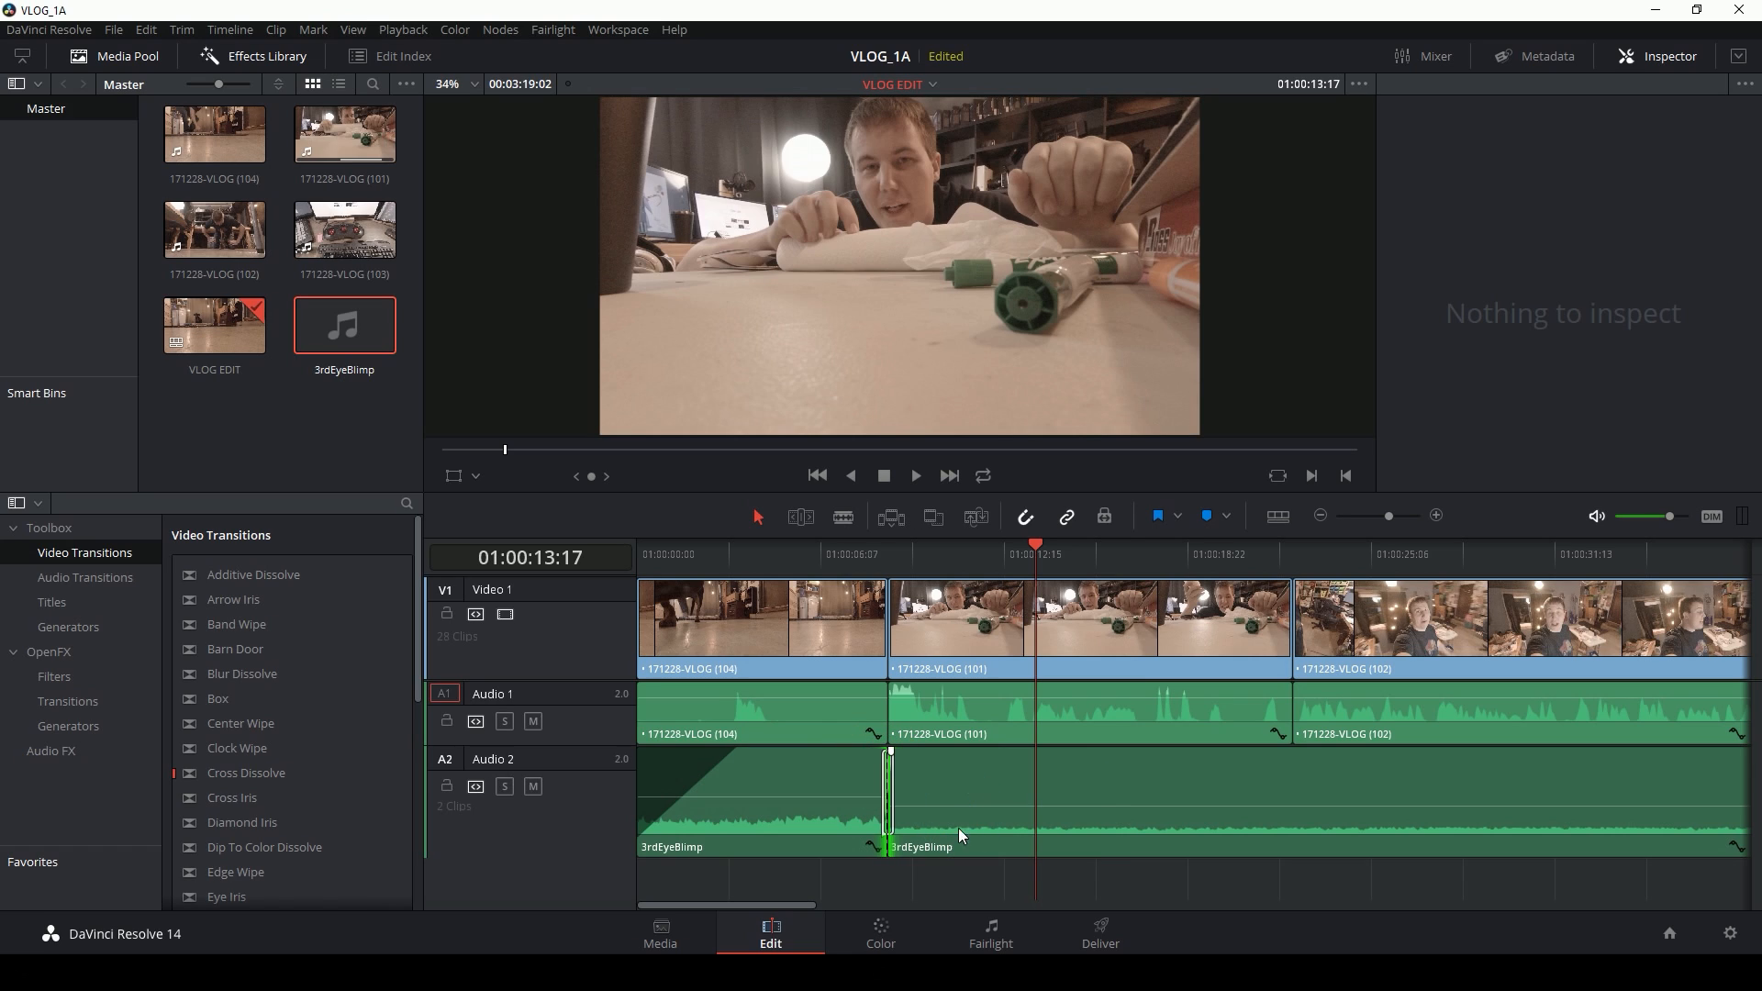
left_click_drag(885, 790, 859, 791)
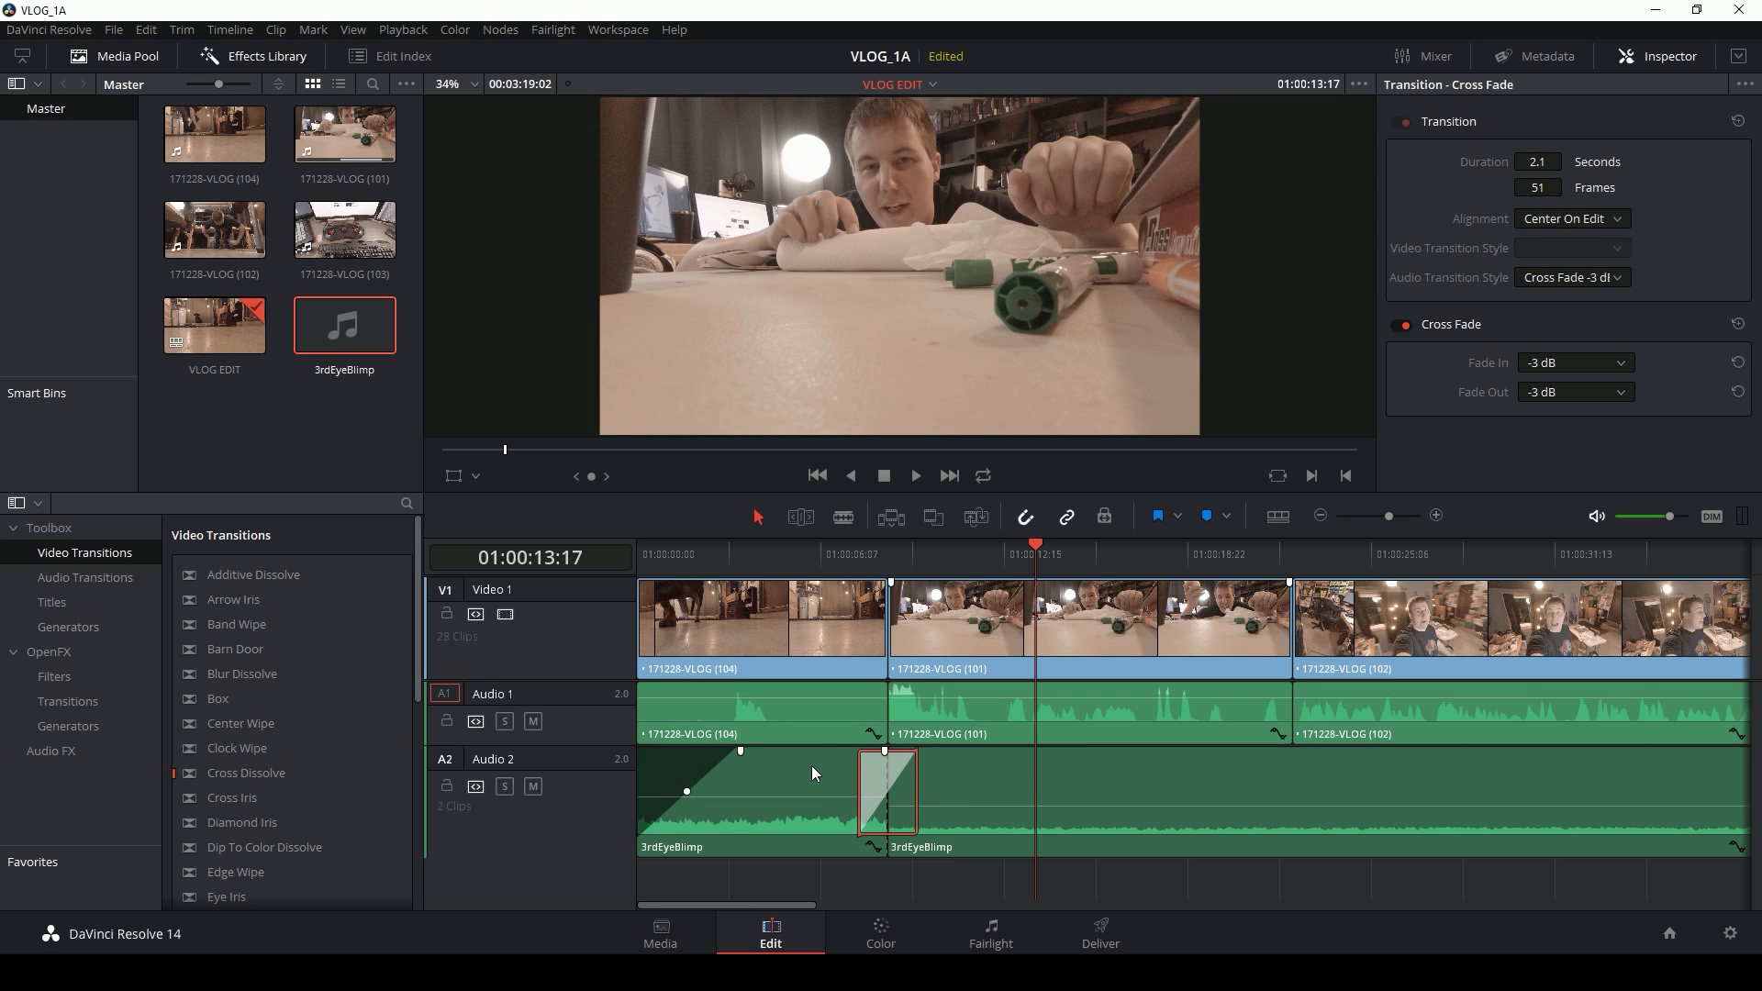
Step: Play from 01:00:06:18 through the music cross fade to check the drop in level
left_click(811, 765)
left_click(997, 775)
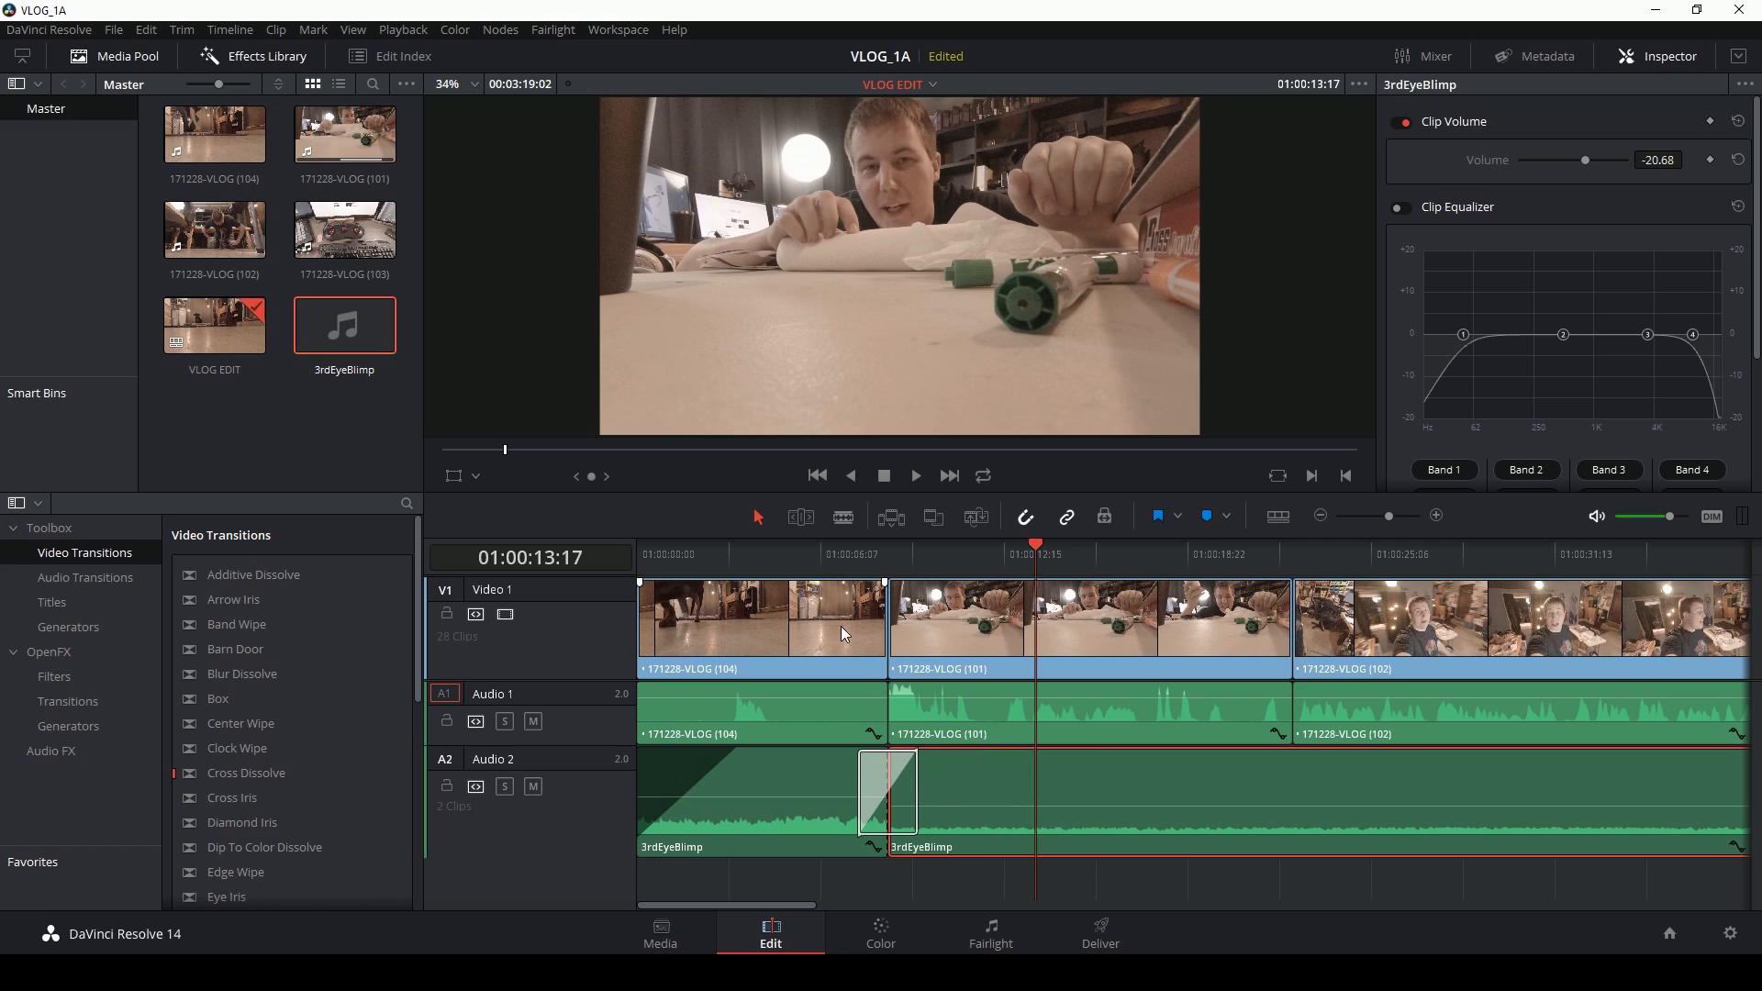
left_click(858, 554)
left_click(835, 556)
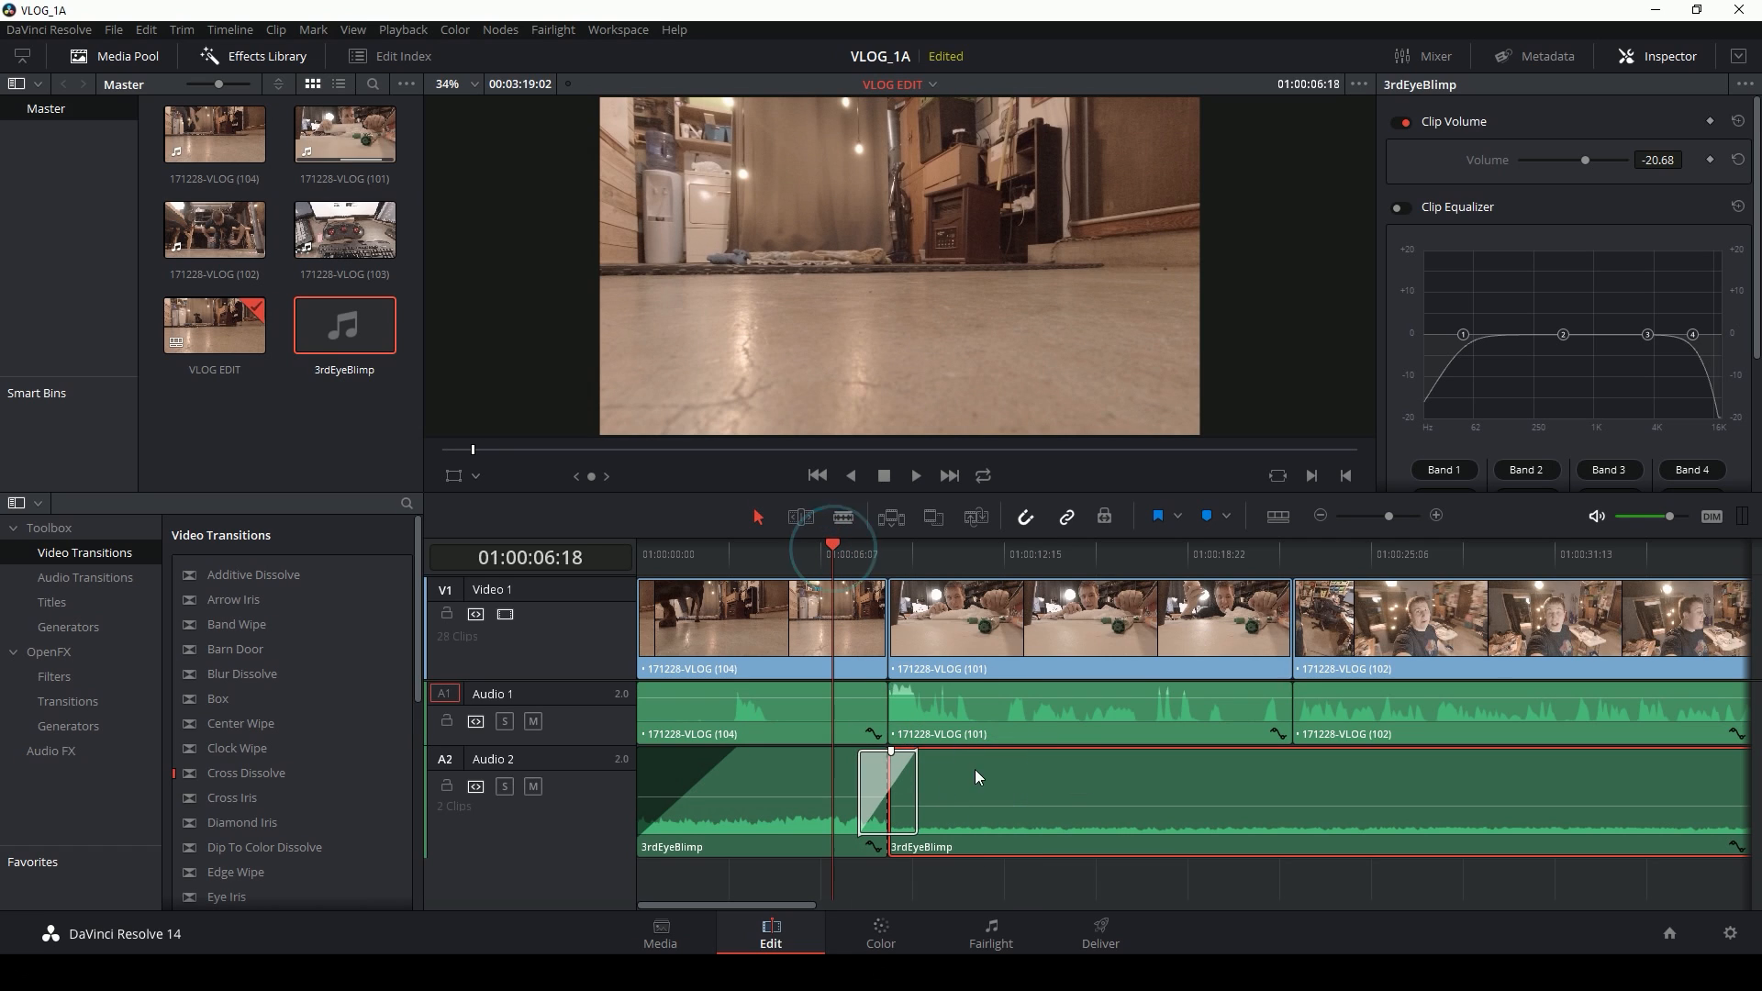
key("space")
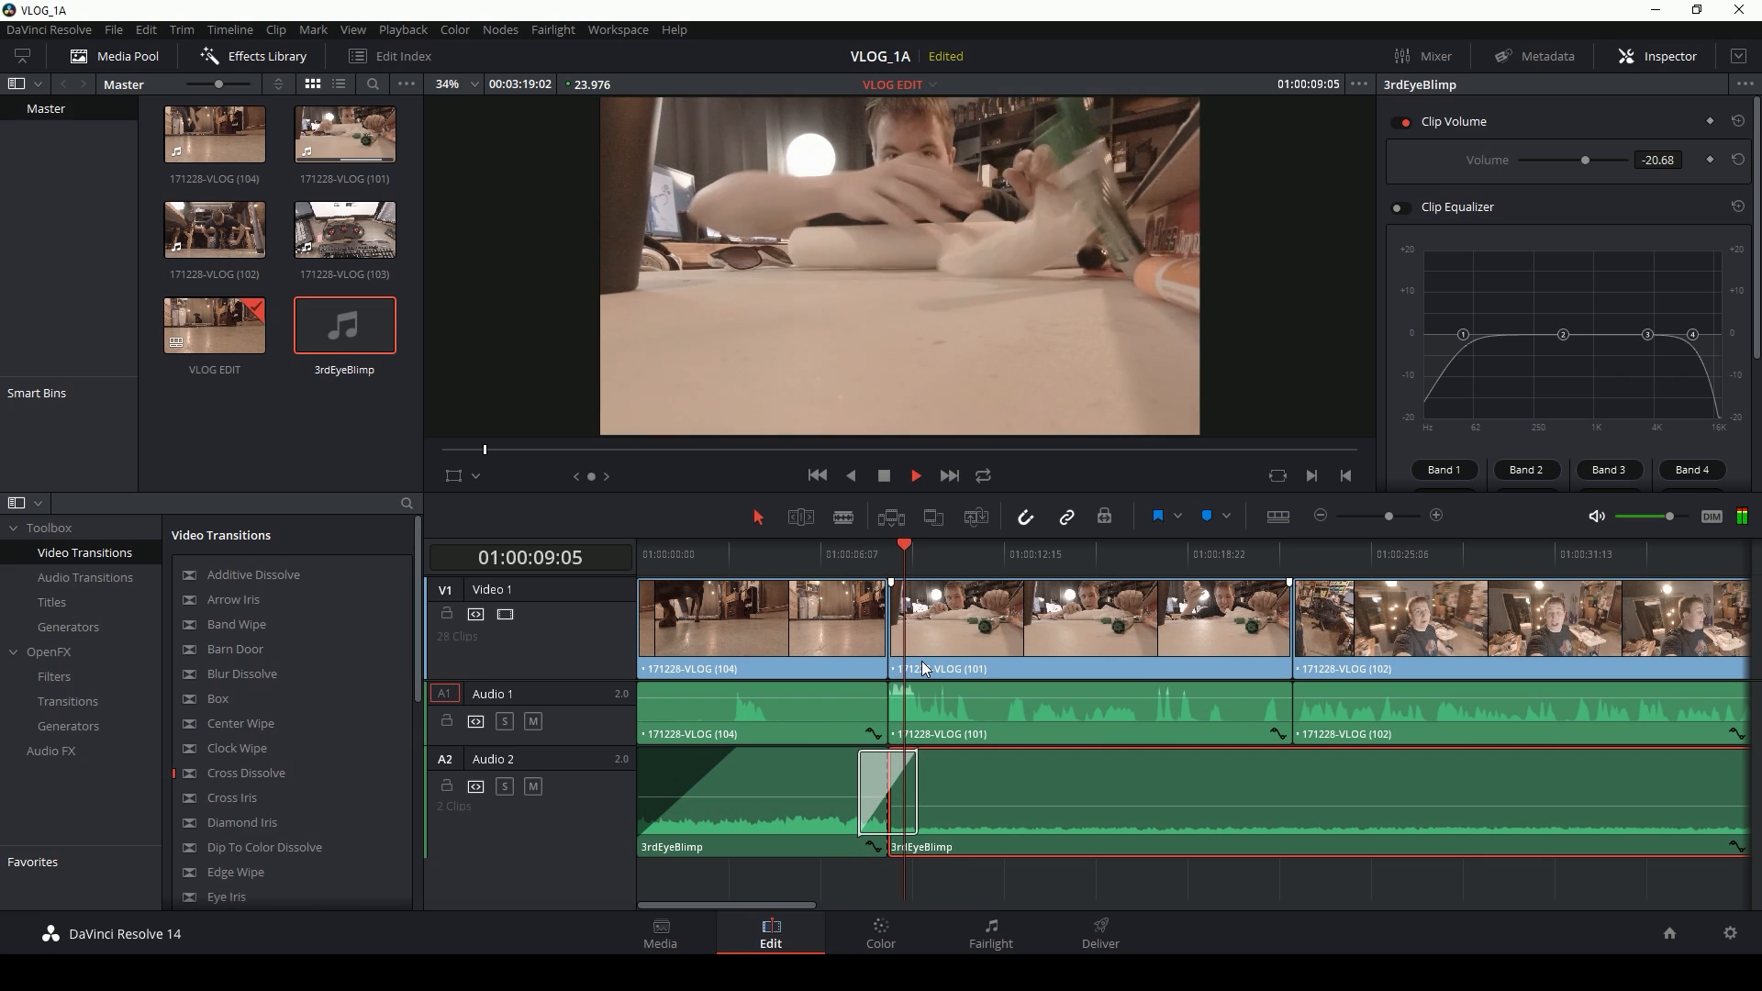
Step: Select the starting edge of the video clip at 01:01:13:00 and turn off snapping
left_click(1321, 516)
left_click(1320, 517)
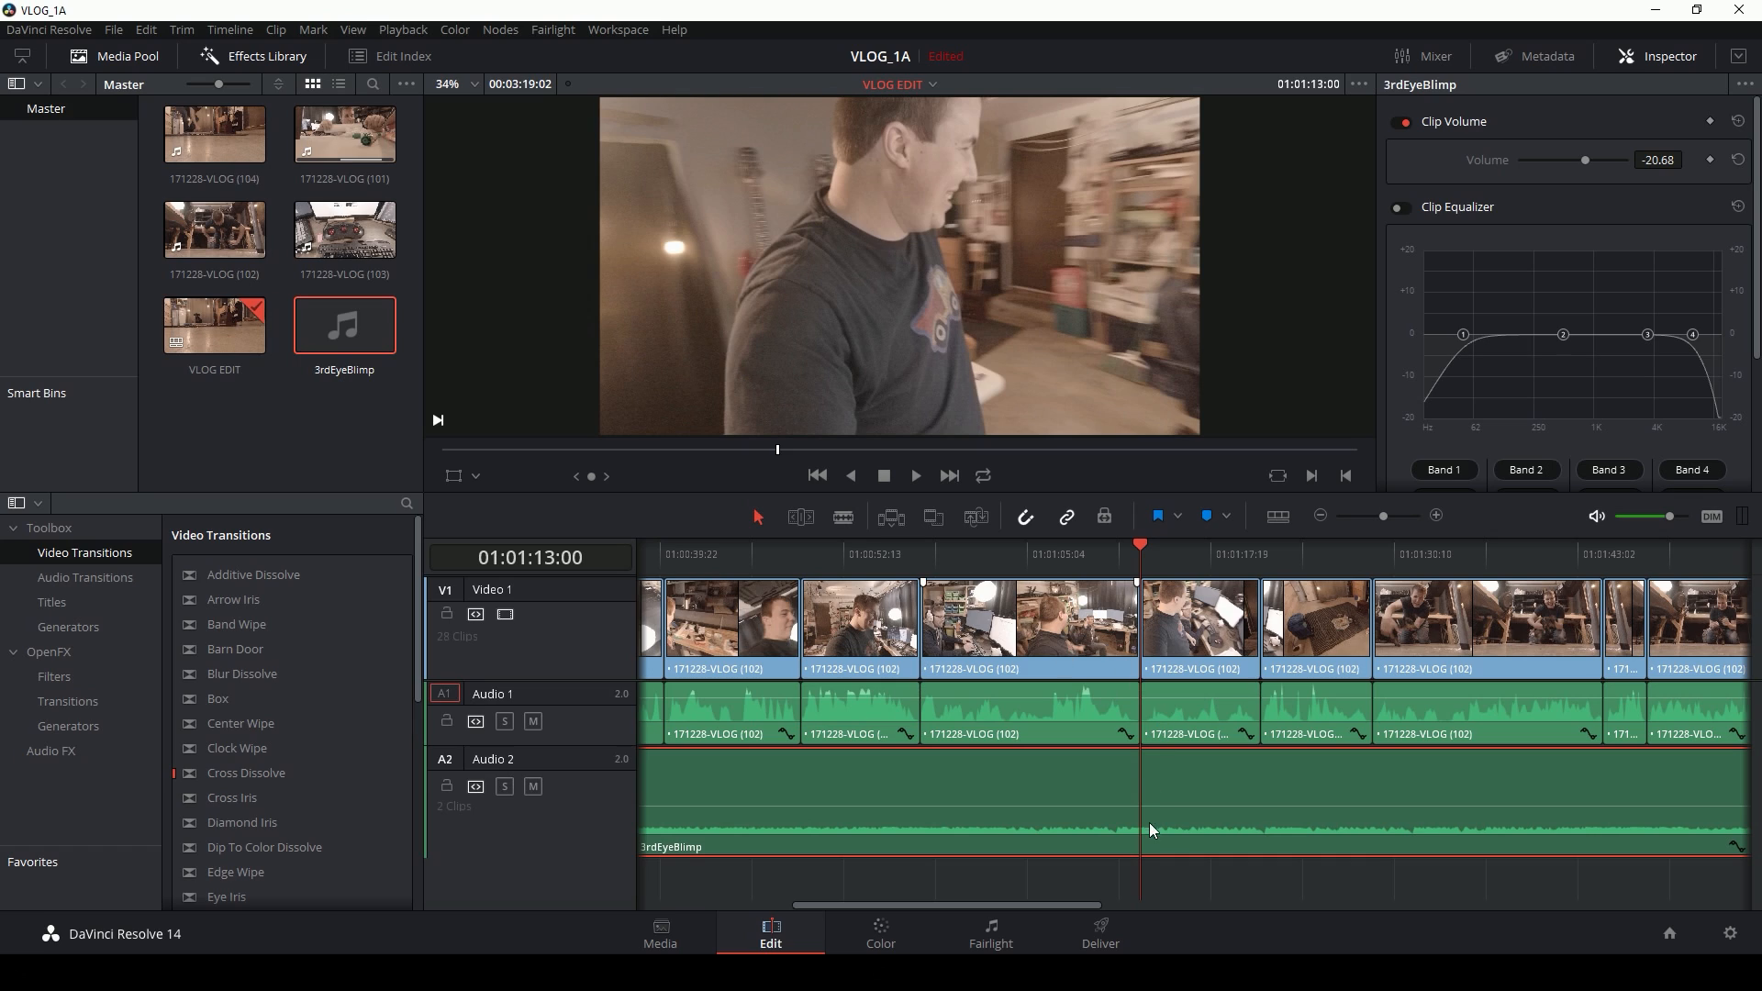
left_click(1168, 653)
left_click(1146, 635)
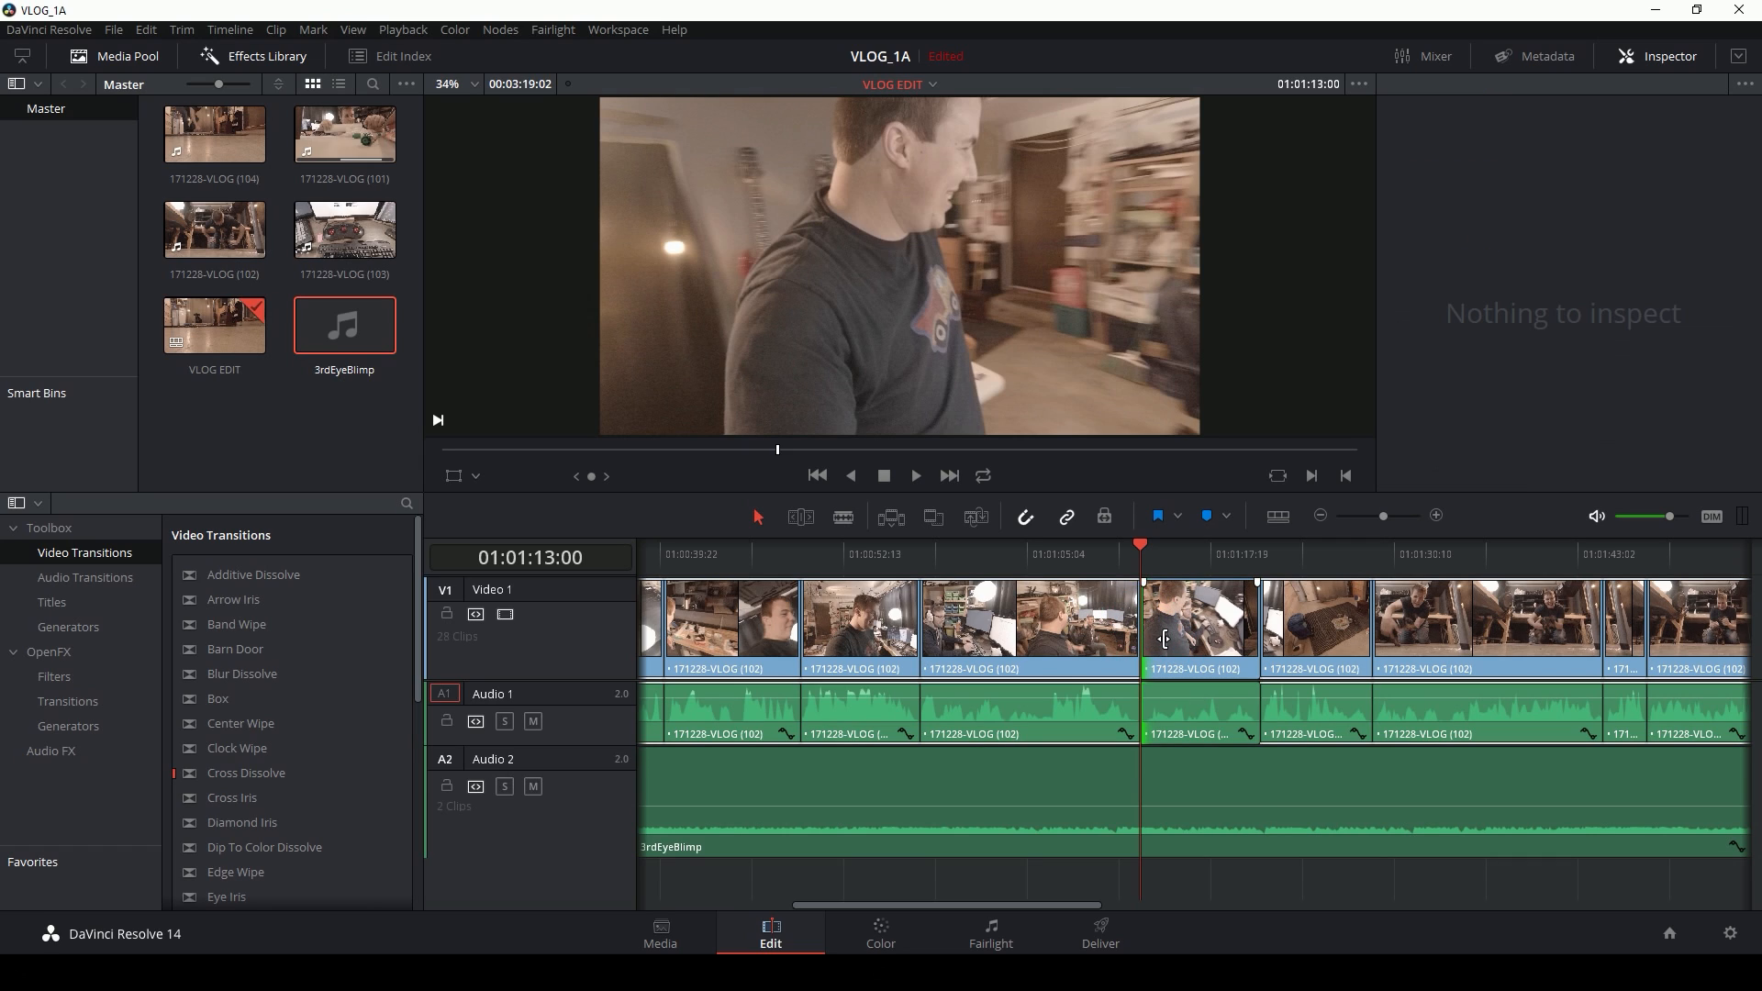
left_click(1019, 513)
Step: Try to trim the start of the clip at 01:01:13:00 slightly inward without rippling the clips after it
left_click_drag(1144, 633, 1153, 633)
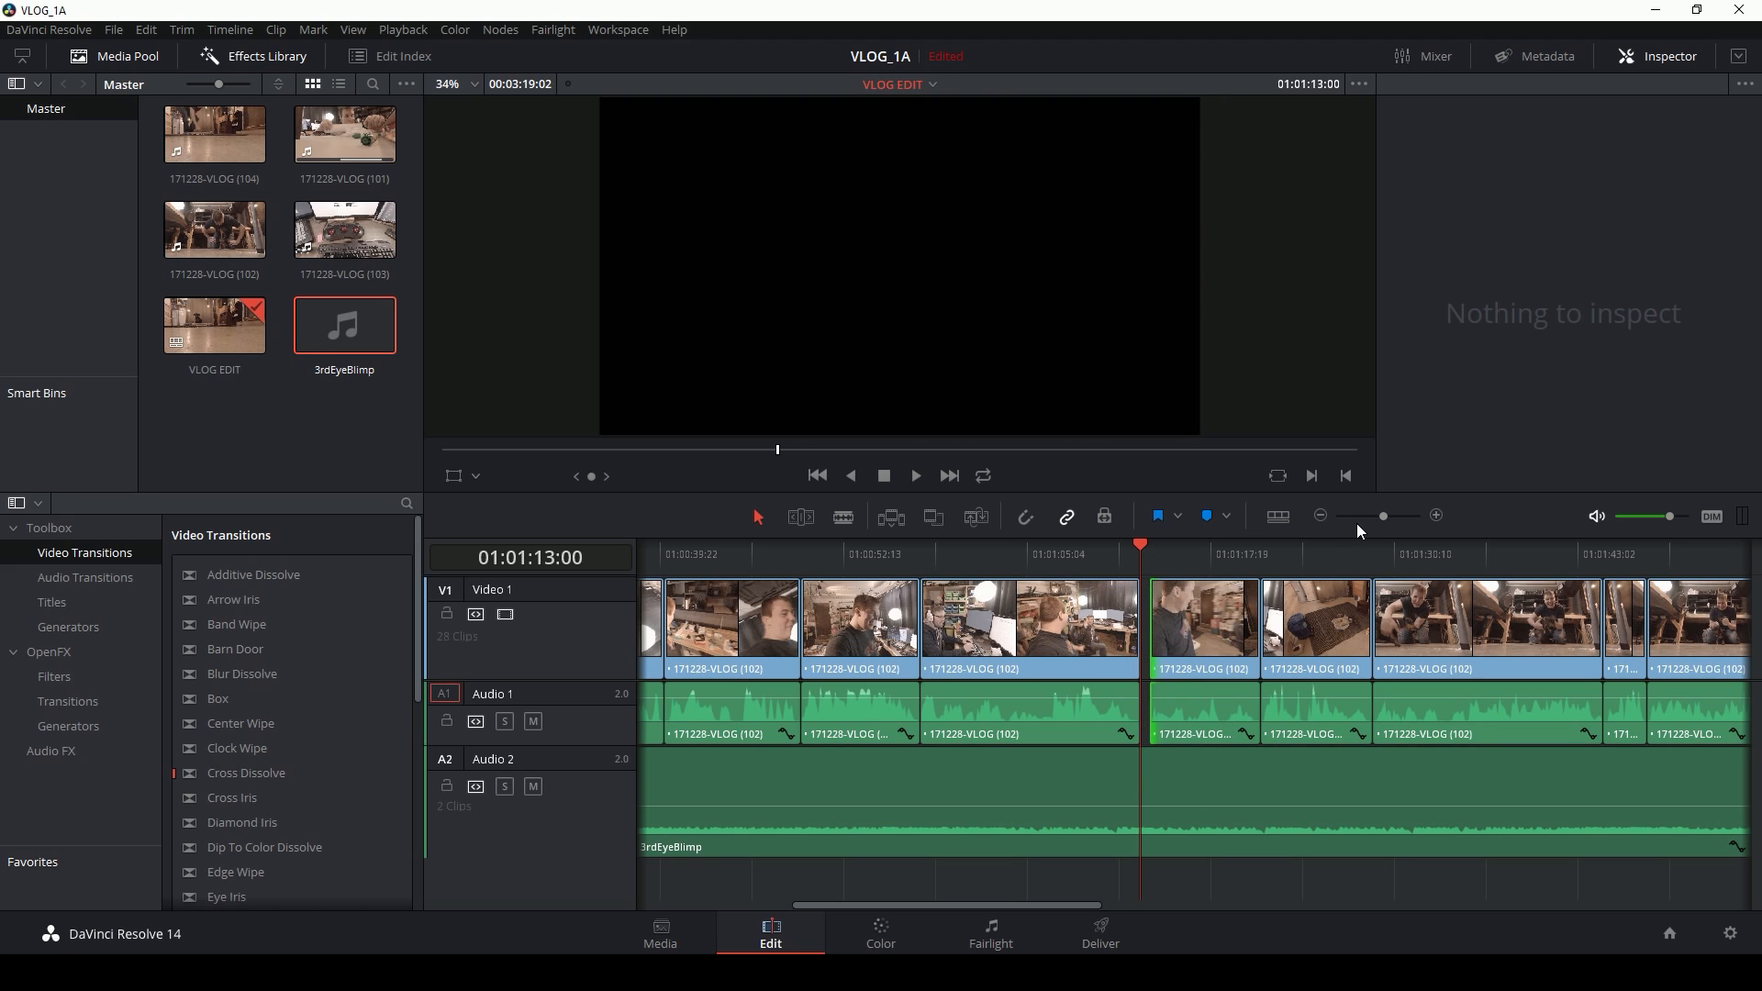
left_click(1320, 516)
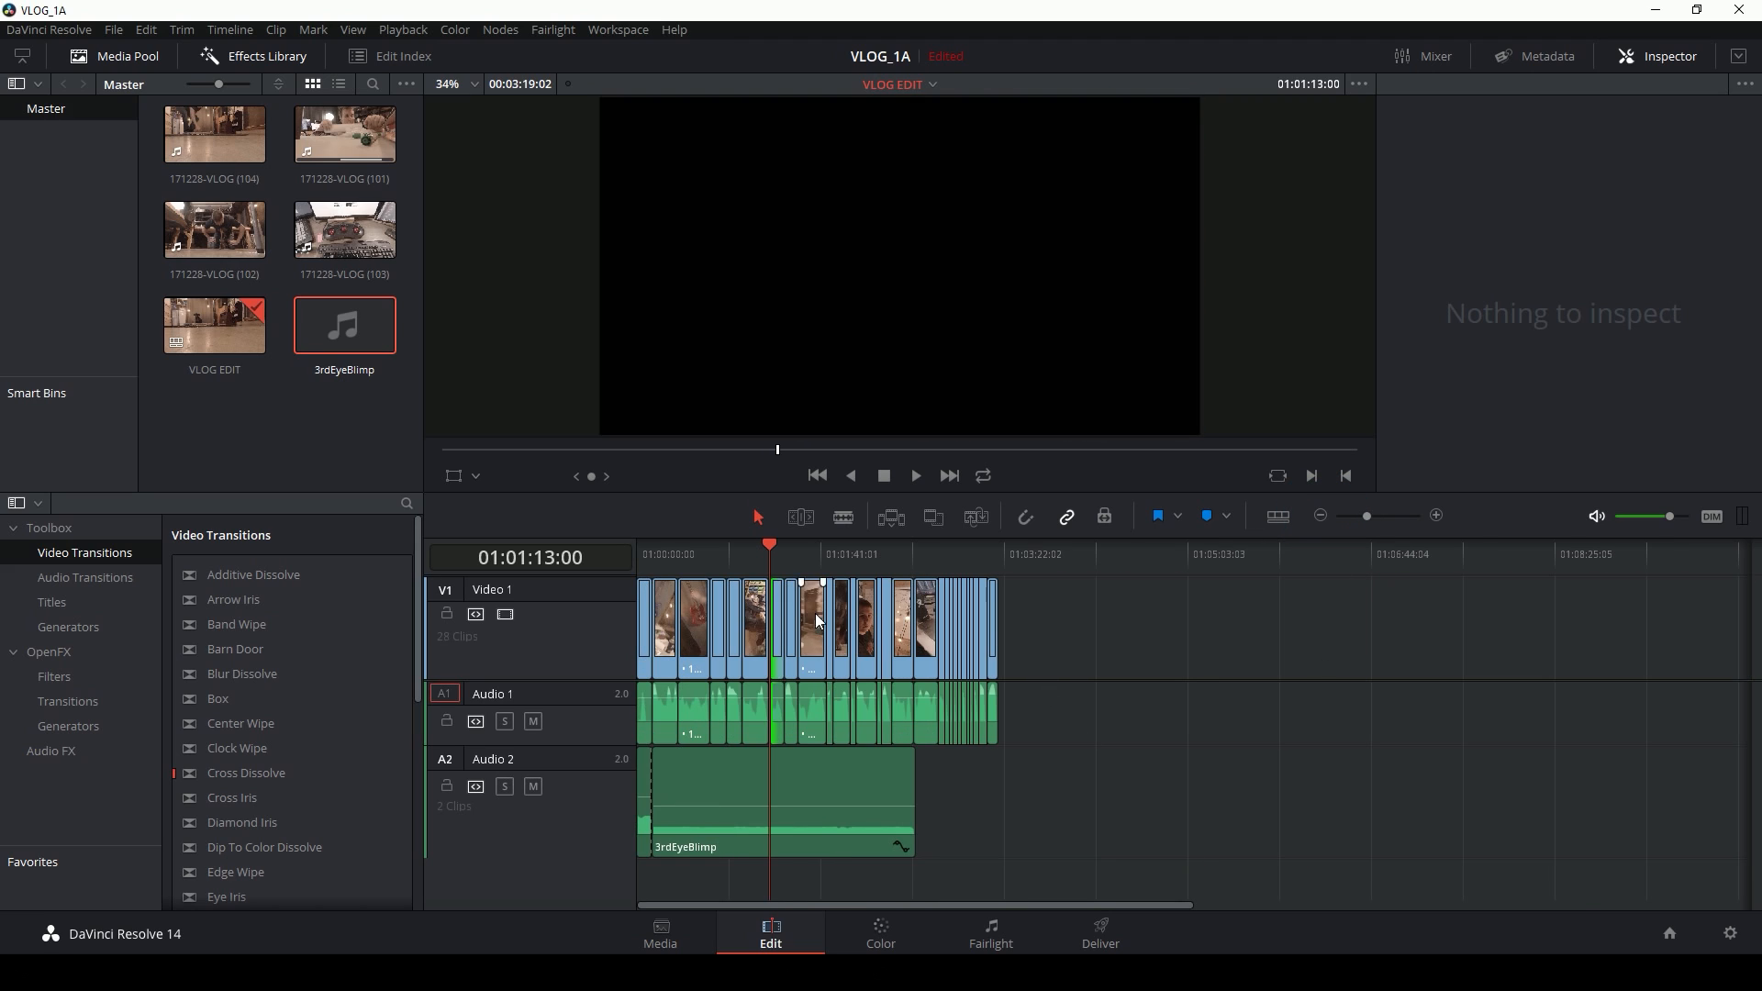
left_click(1437, 516)
left_click(1437, 516)
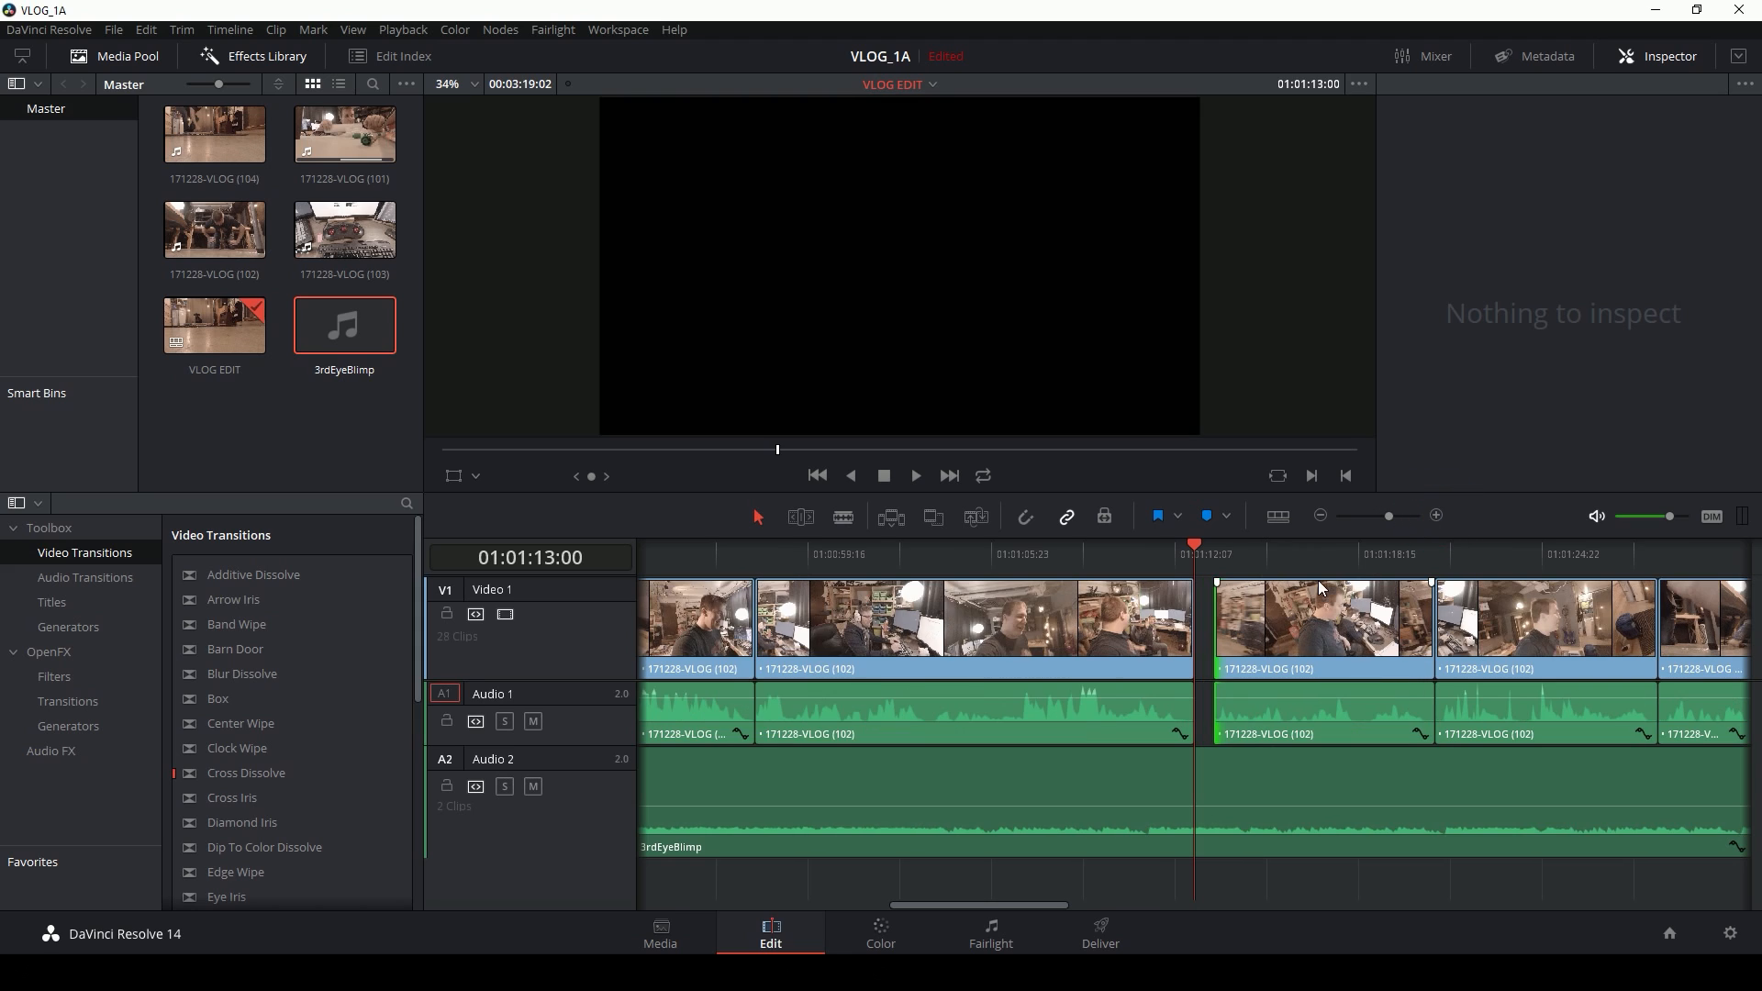
Step: Disable auto track selection on Audio 2, play to 01:01:13:18, and ripple-trim the start of the current clip to that point
left_click(1437, 515)
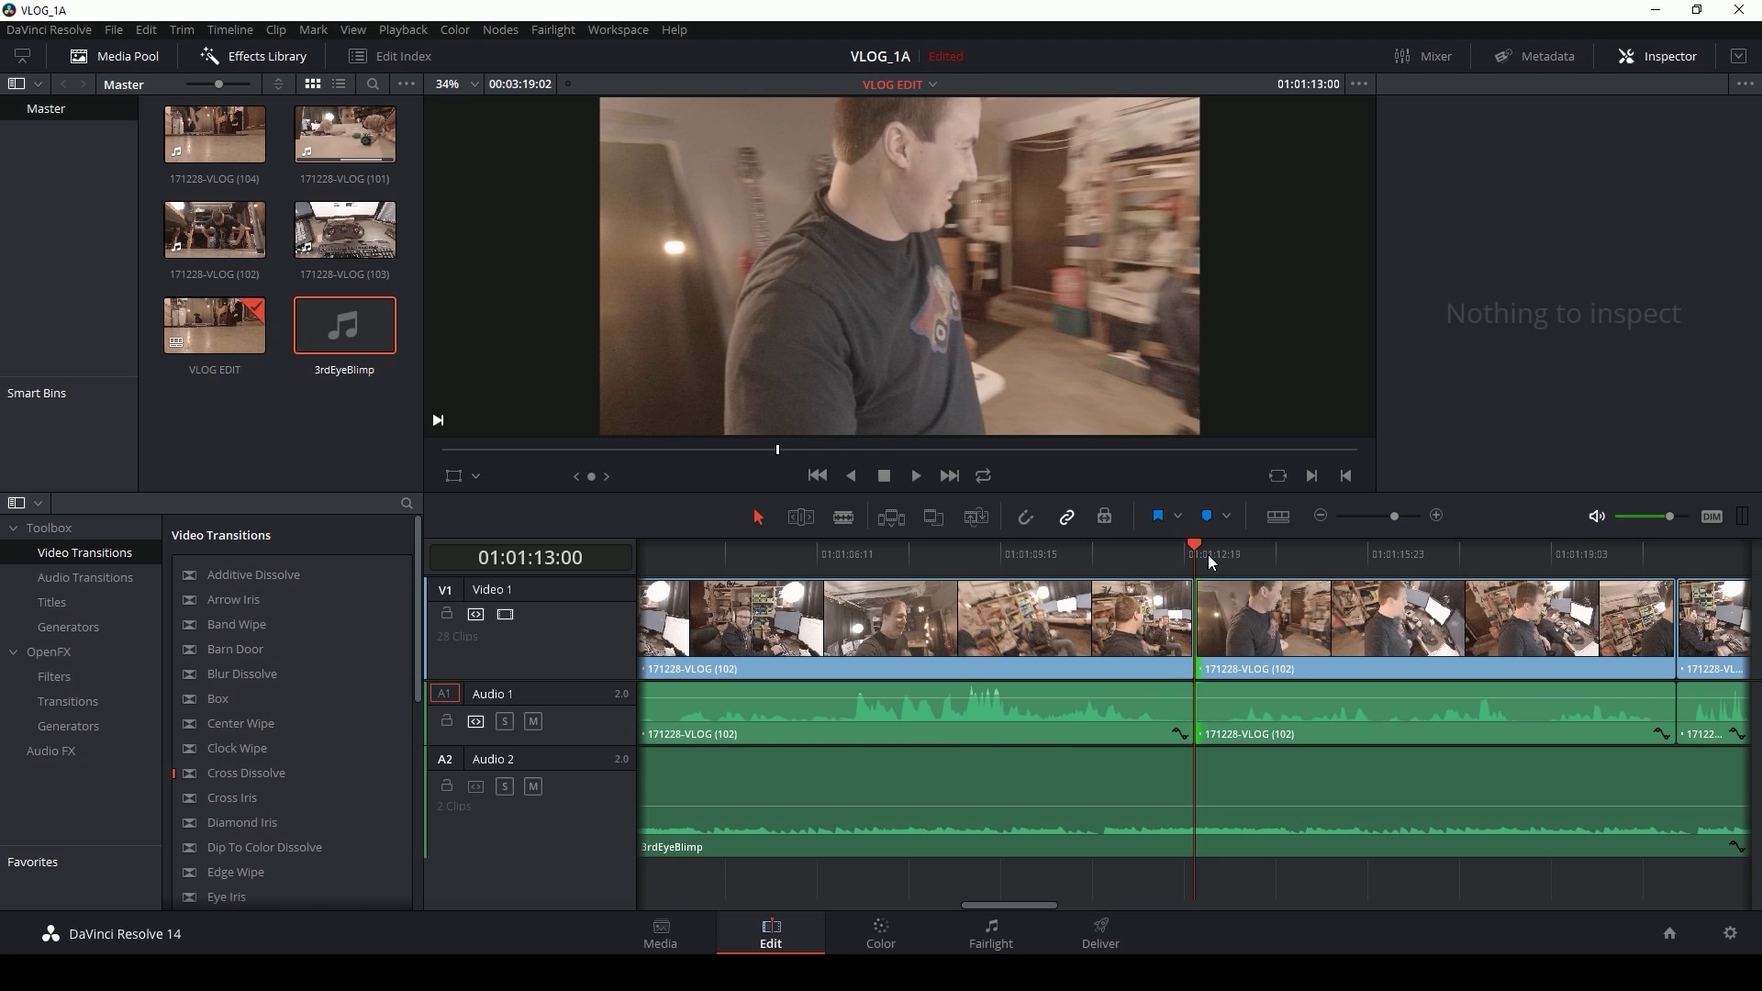
key("space")
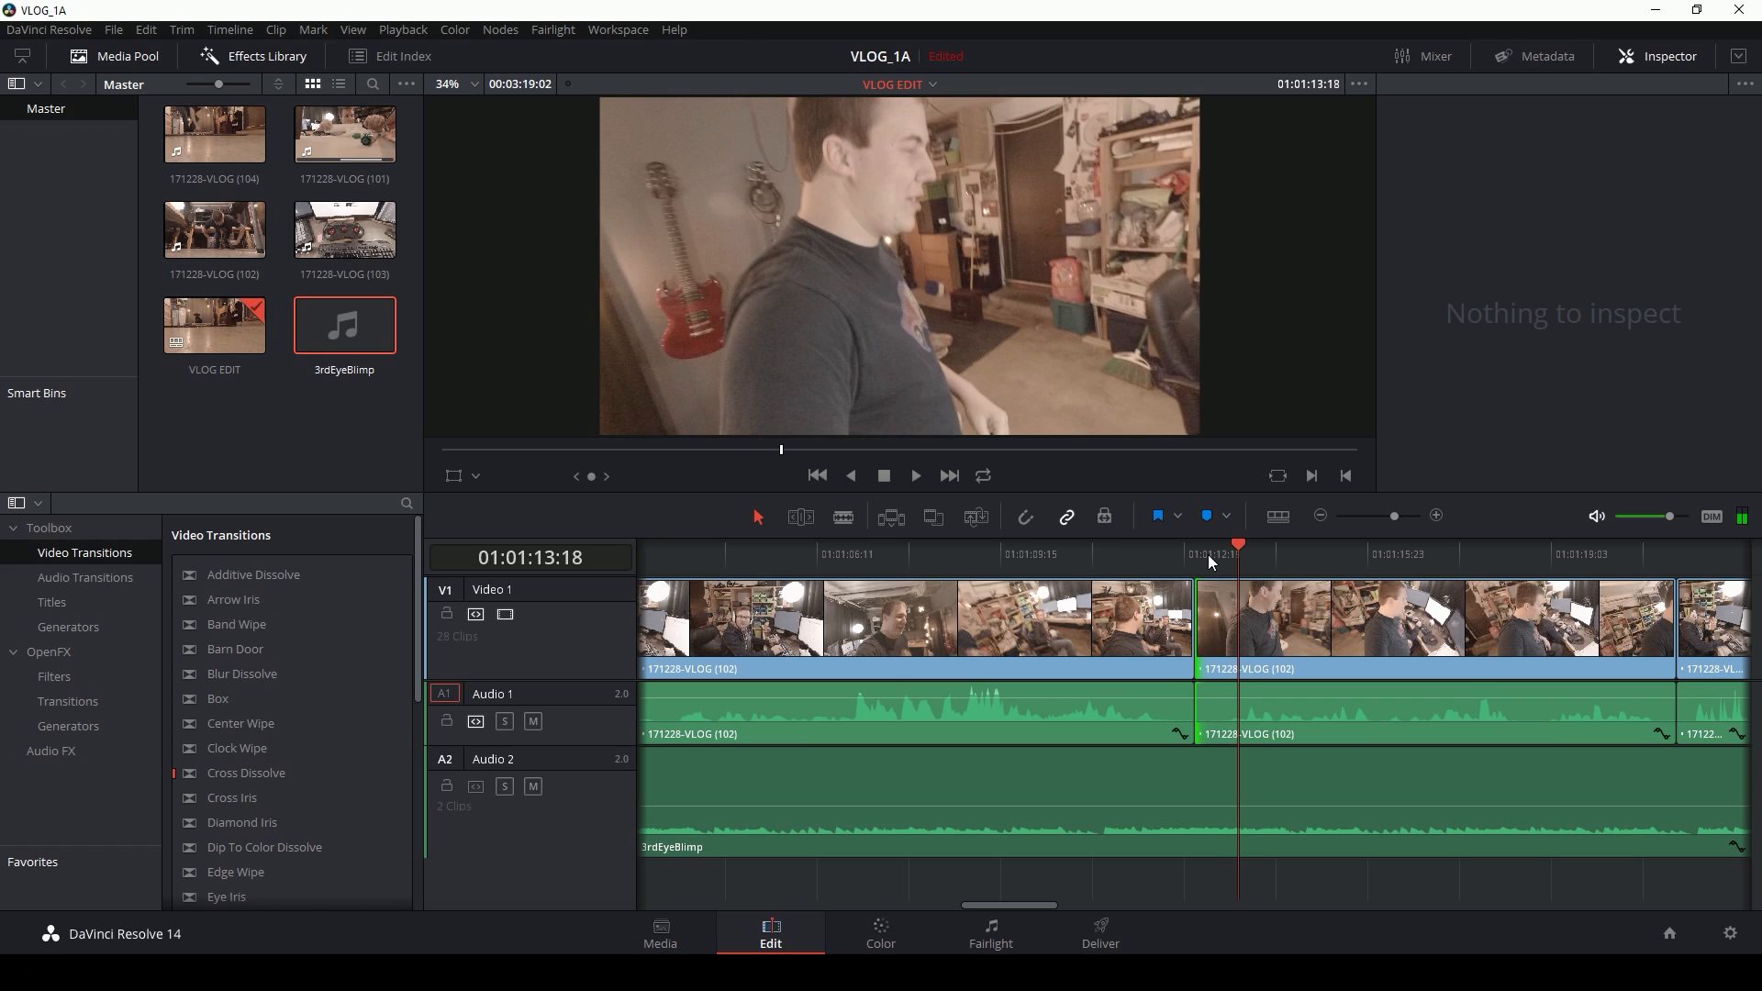
left_click(1367, 875)
key("ctrl+shift+bracketleft")
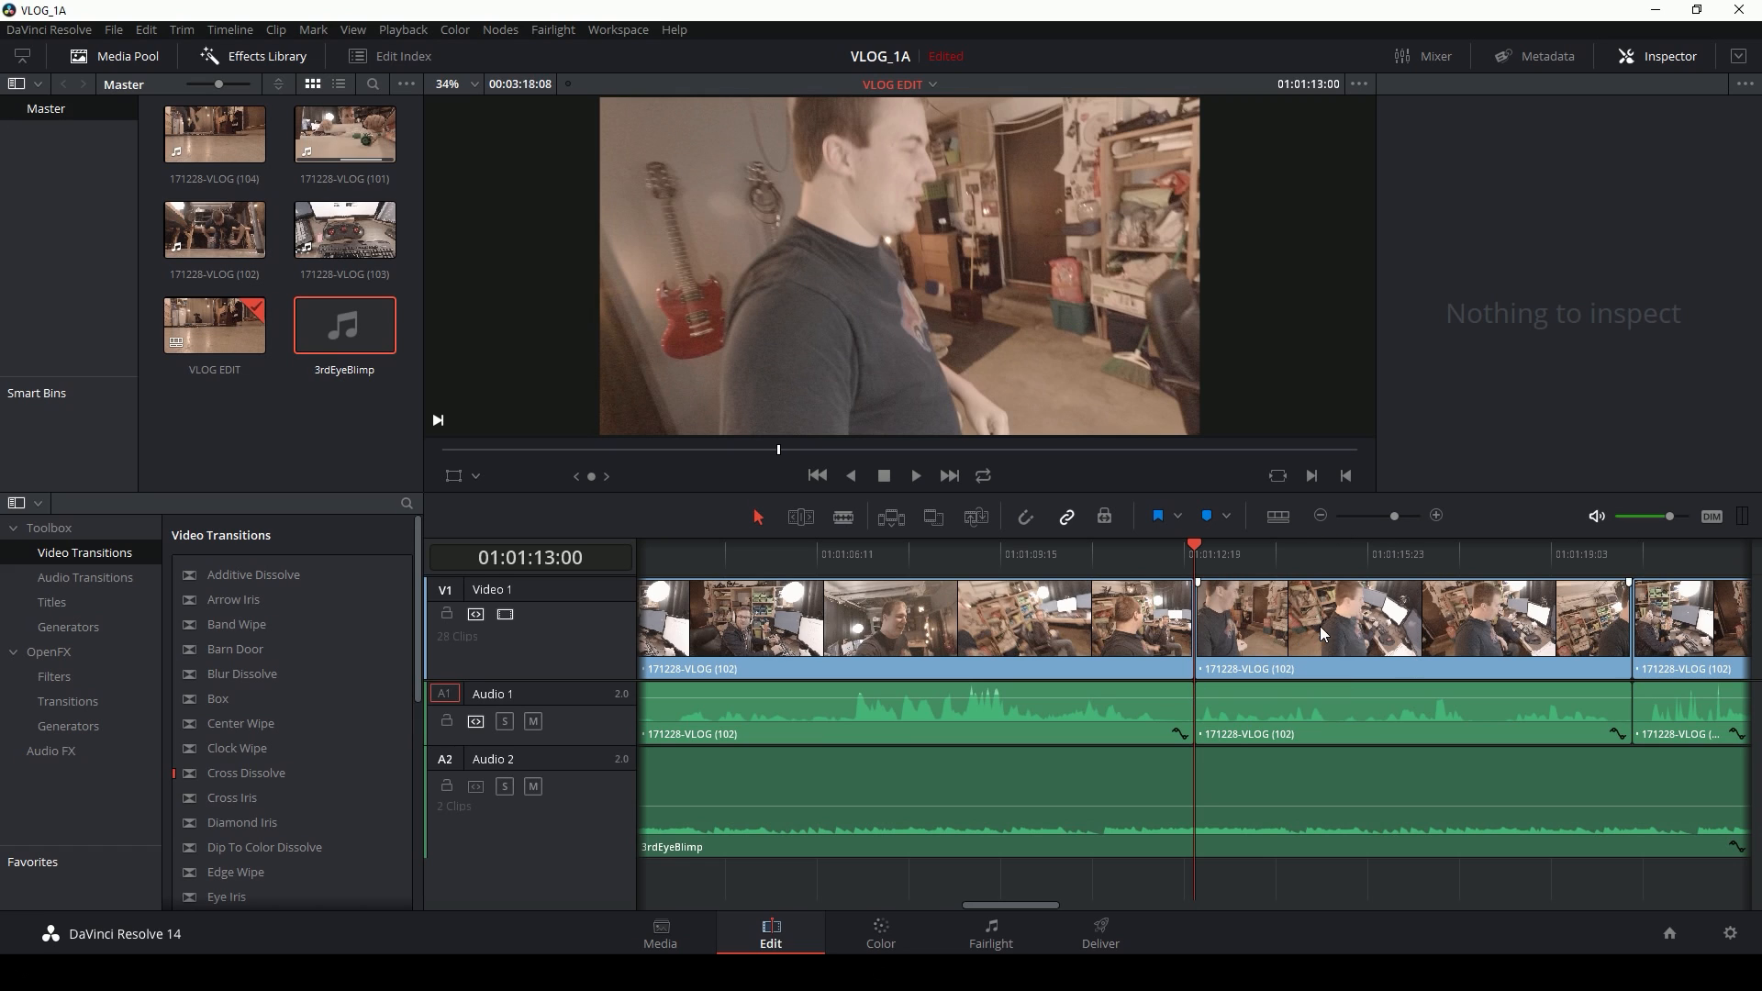
Step: Duplicate the long 3rdEyeBlimp segment on Audio 2 and place the copy so the music runs past the last video clip
left_click(1321, 516)
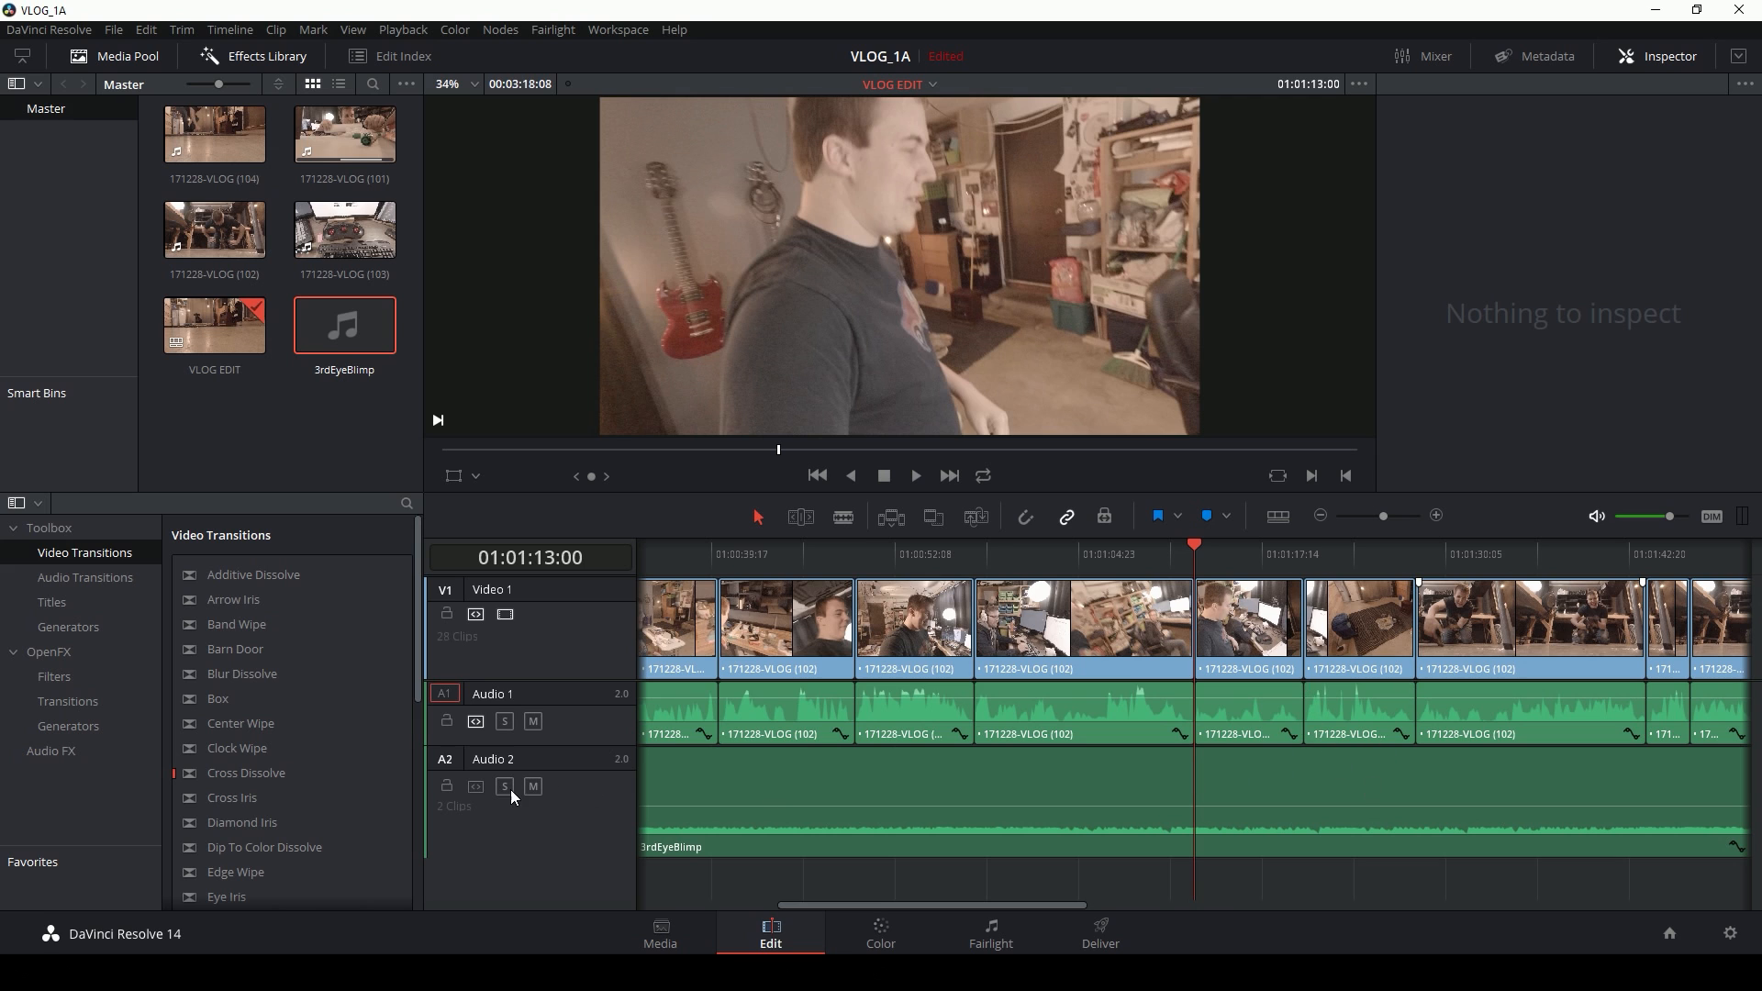
key("space")
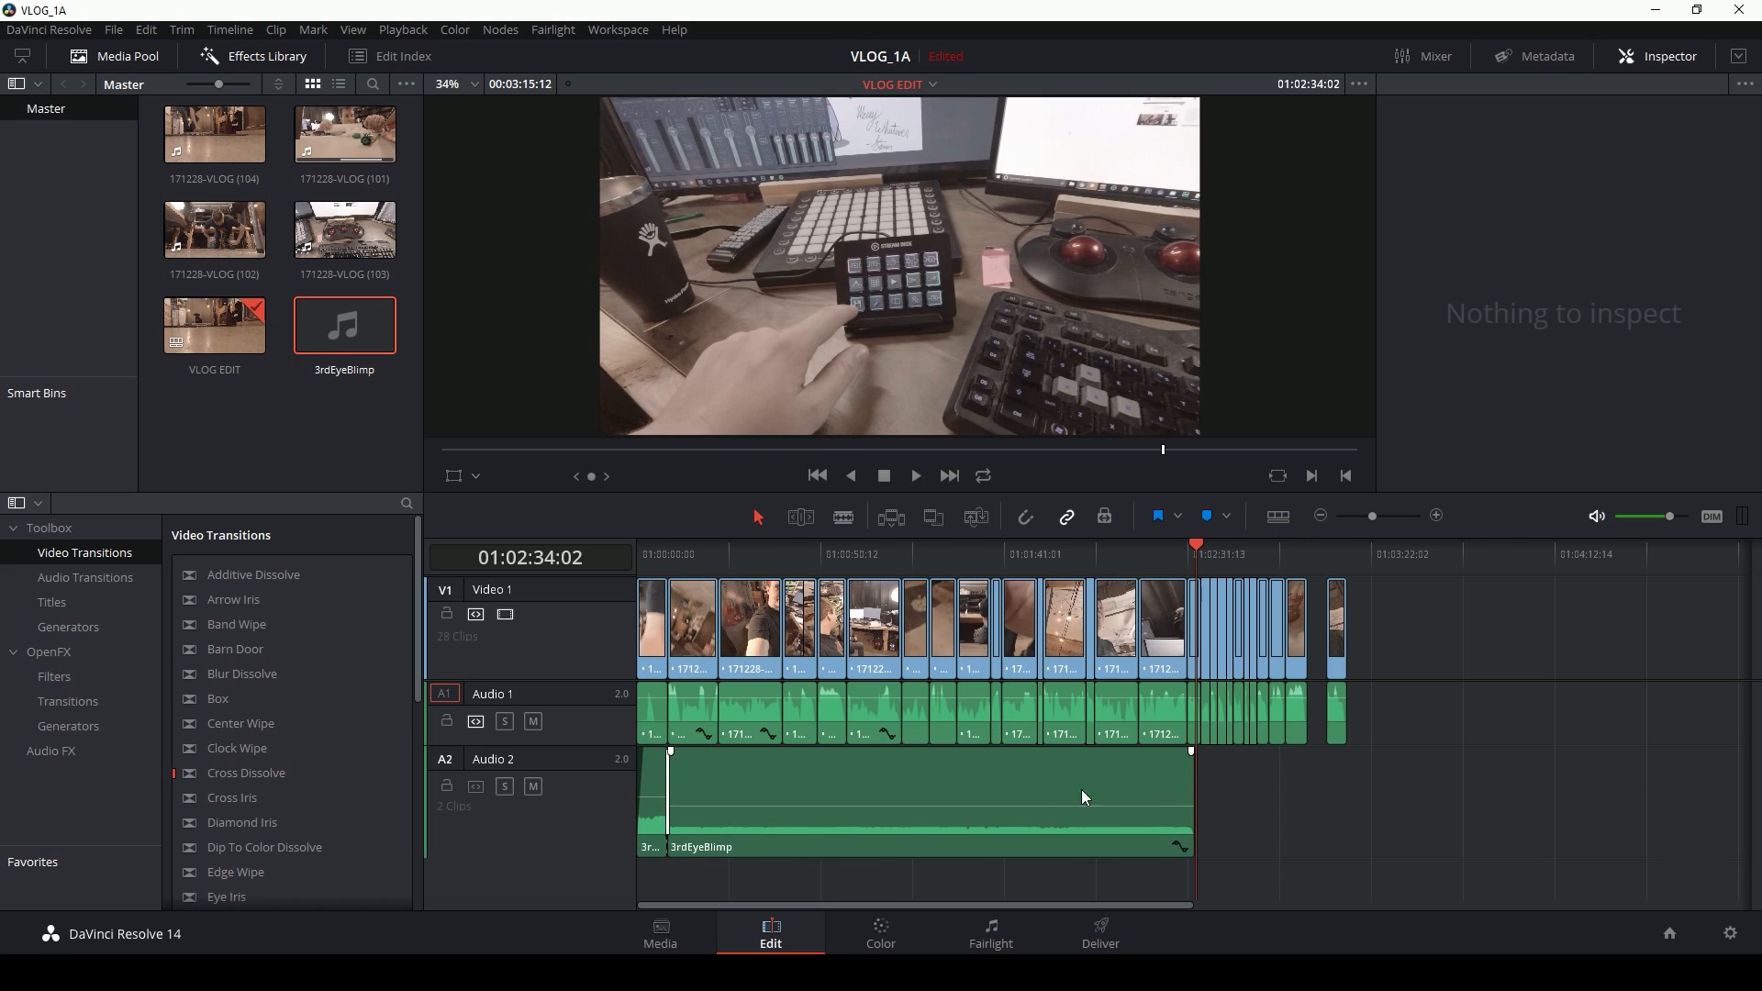
left_click(945, 795)
left_click_drag(1007, 789, 1050, 792)
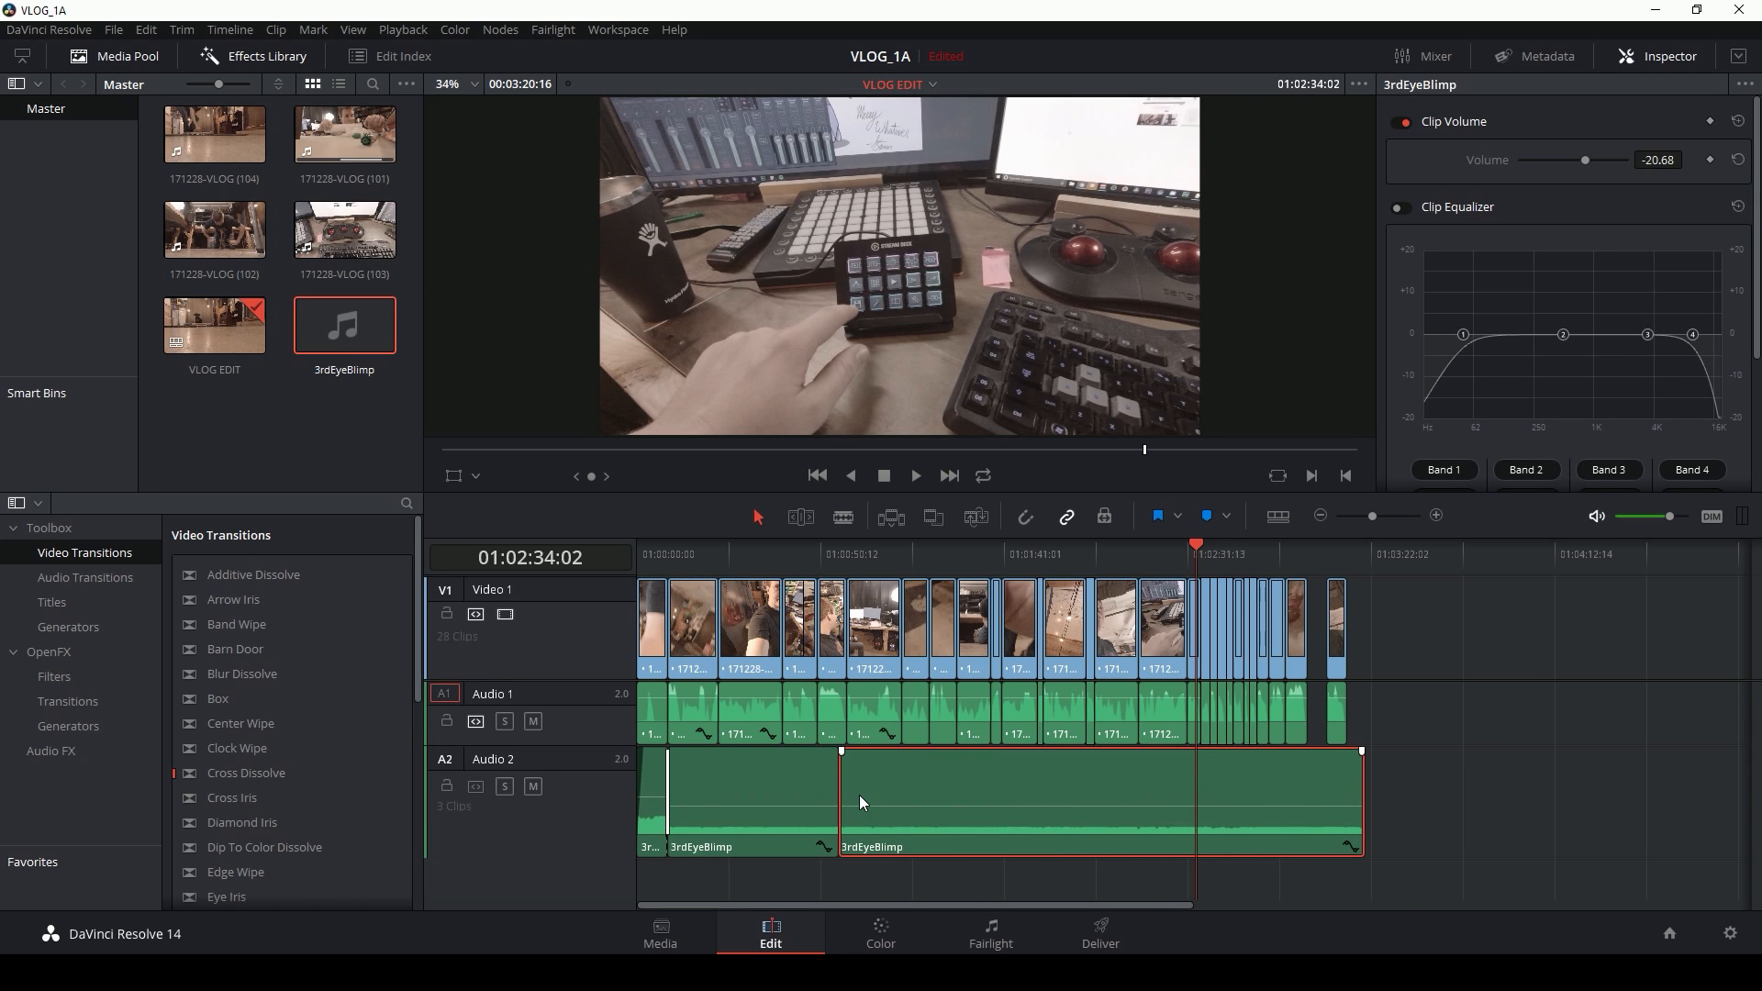
Step: Play the end of the timeline and delete the isolated 171228-VLOG (103) clip after the gap
left_click(1439, 515)
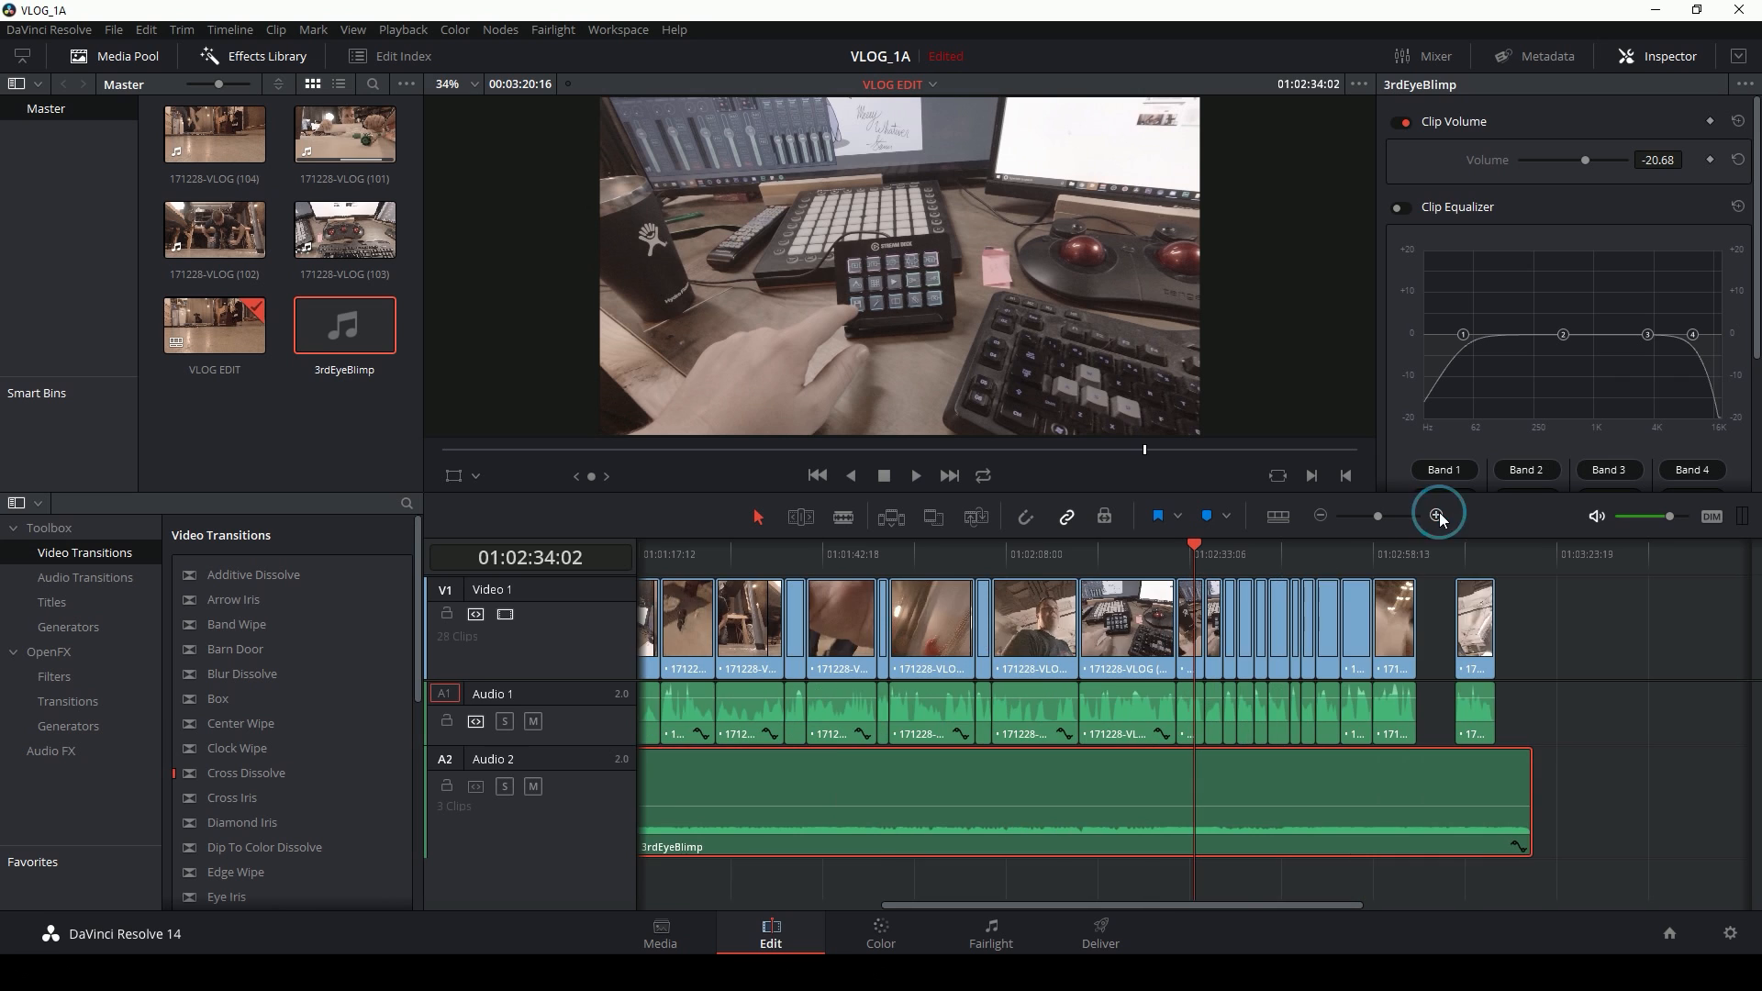
left_click(1439, 514)
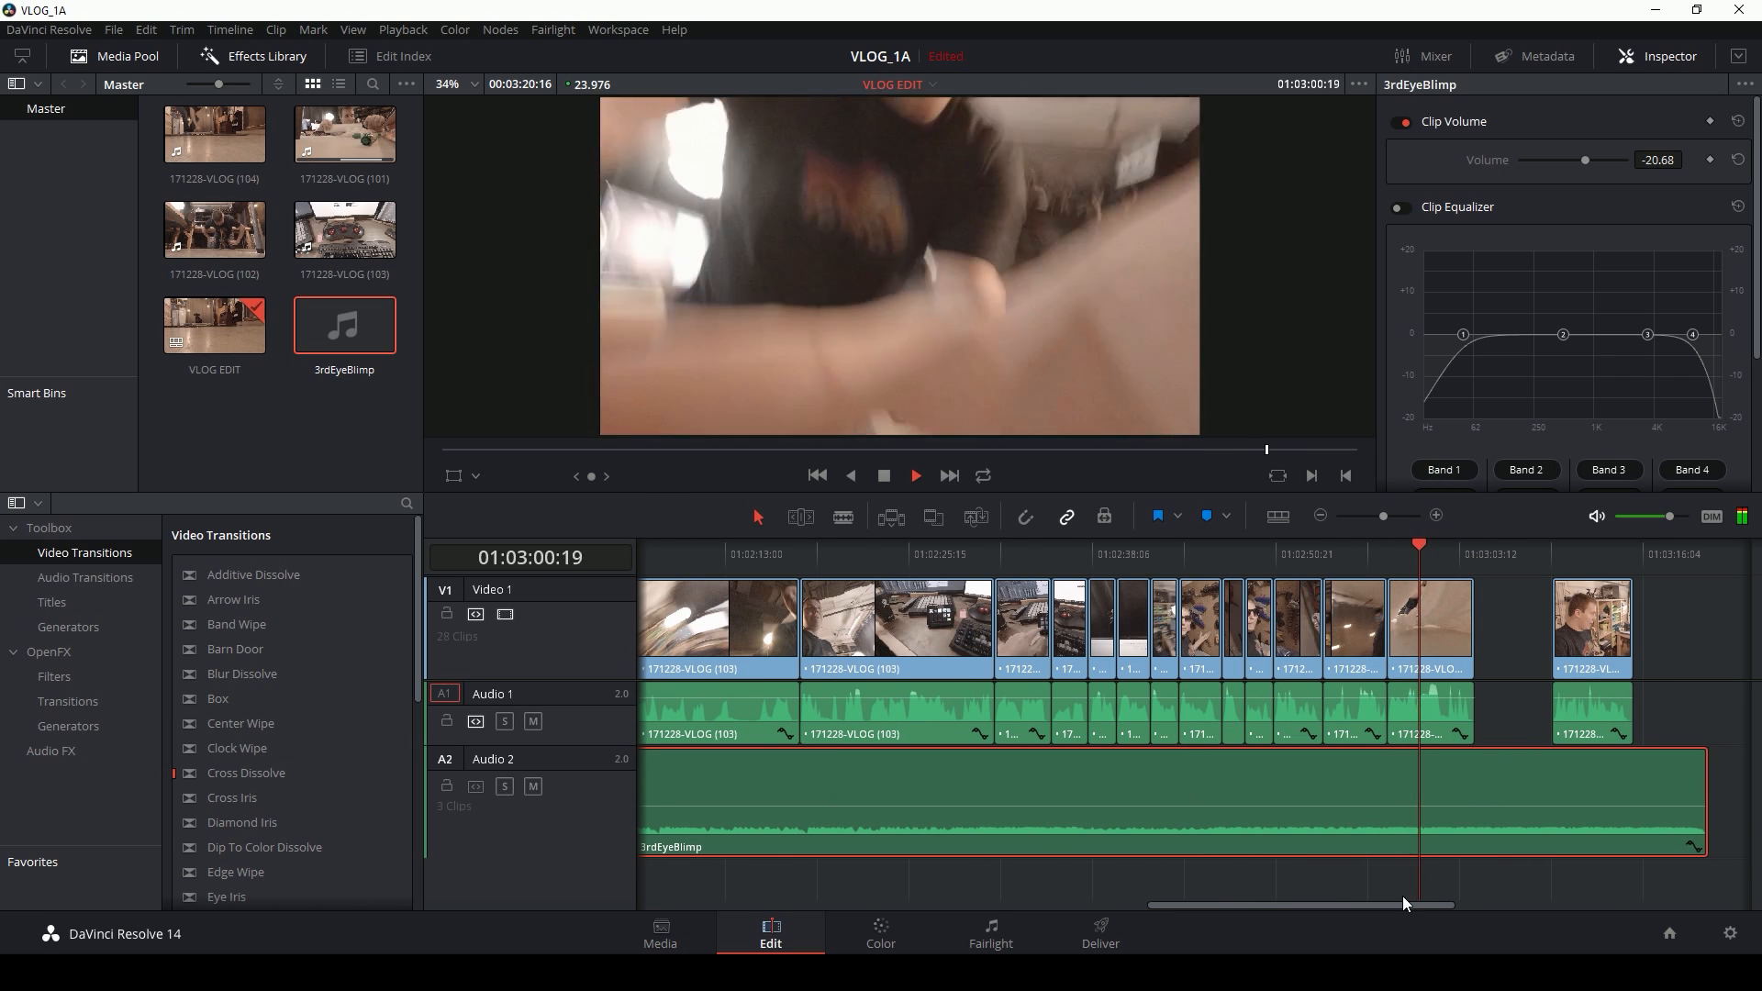
left_click_drag(1404, 904, 1445, 904)
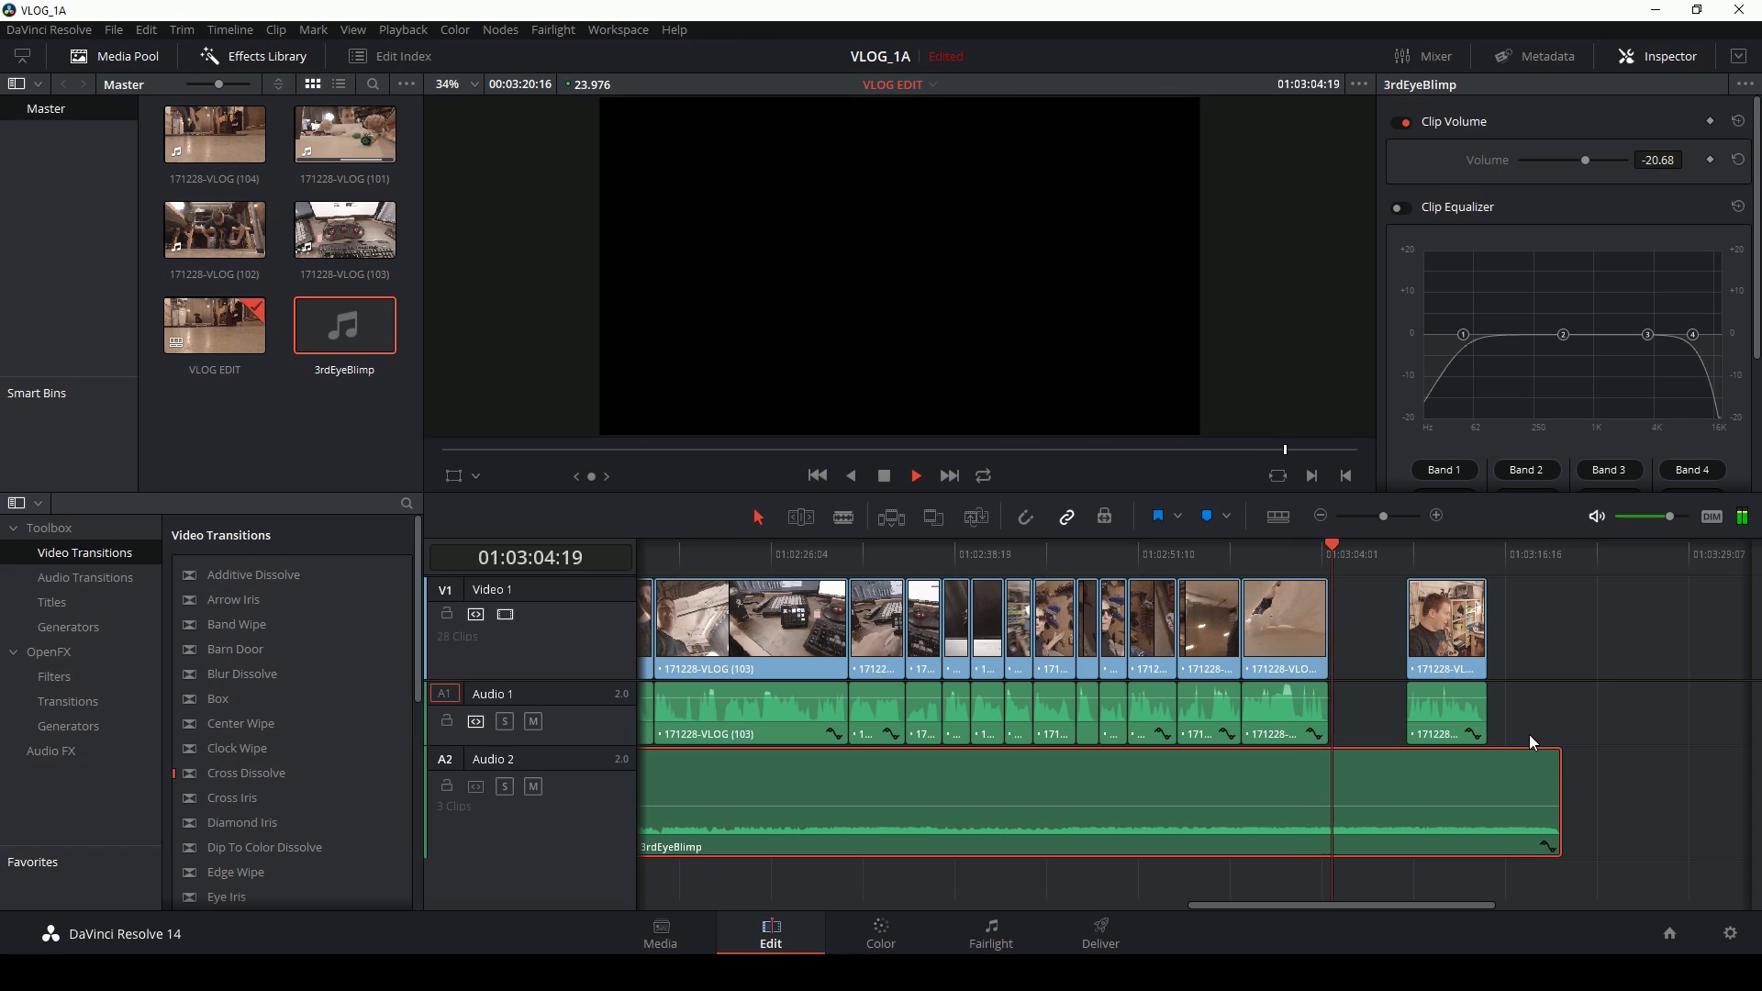
left_click(1432, 679)
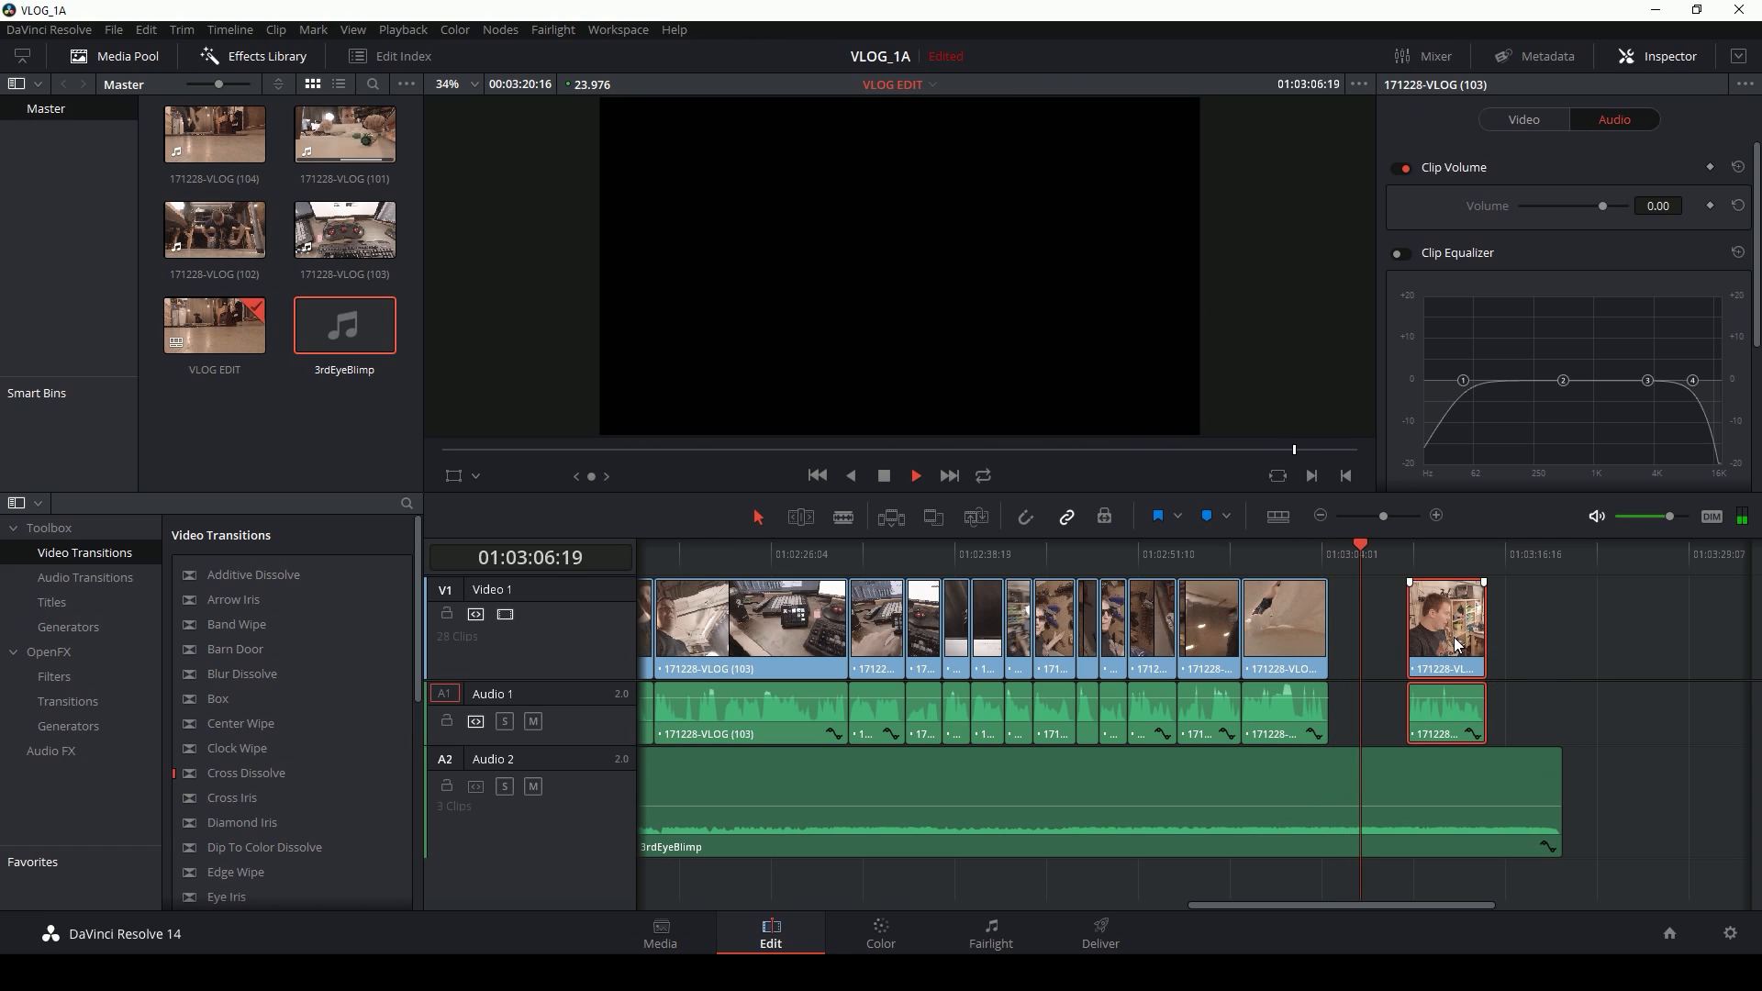
key("Delete")
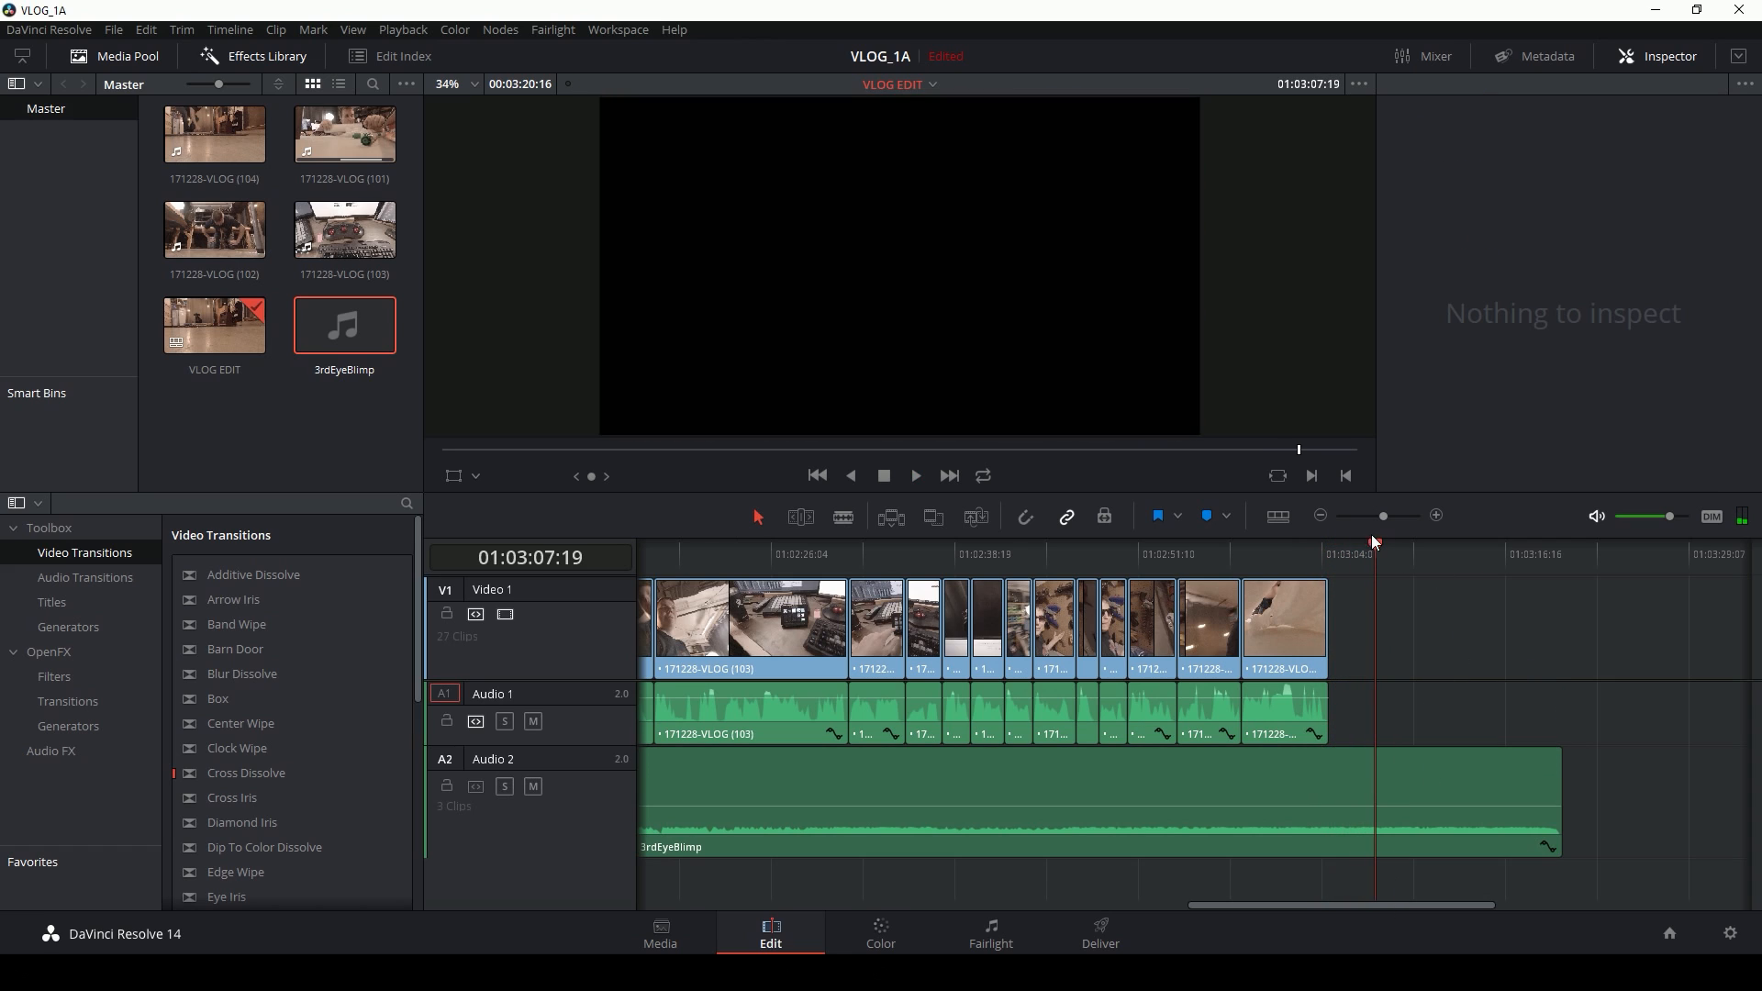
Step: Move the last 3rdEyeBlimp clip 15:06 earlier and trim its end to 01:03:04:17, just after the final video clip
key("ctrl+minus")
left_click_drag(1202, 774, 1092, 777)
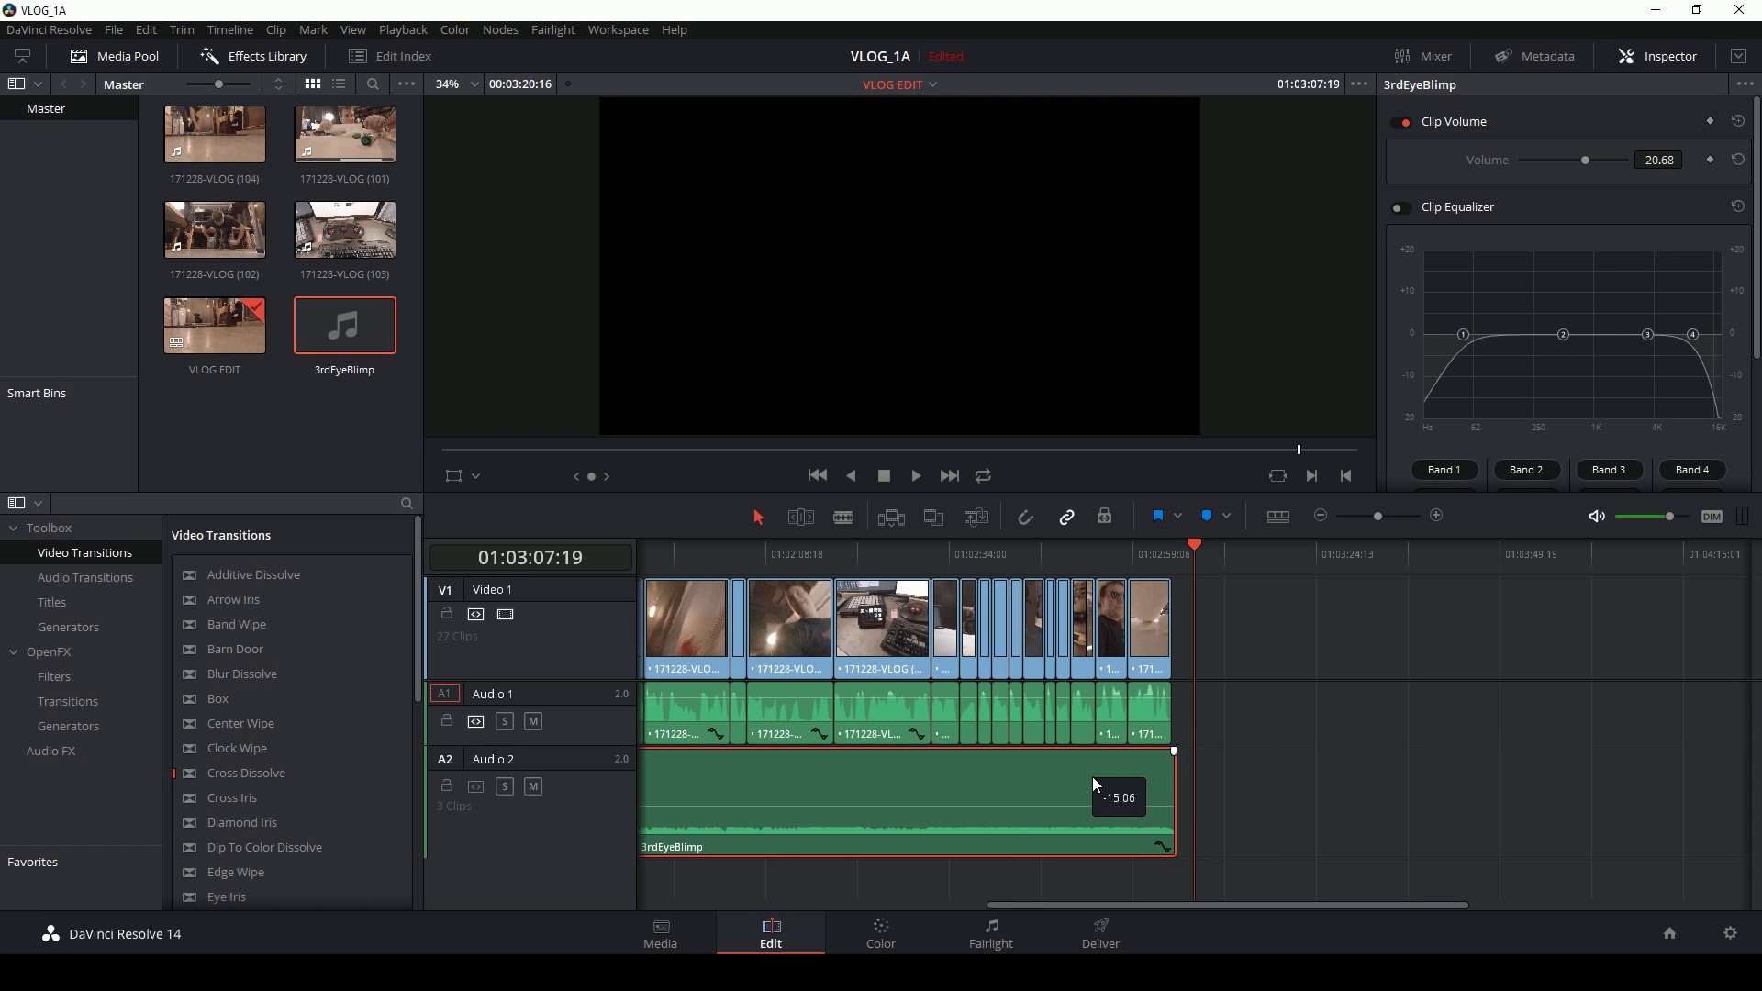
left_click(1436, 516)
left_click(1435, 514)
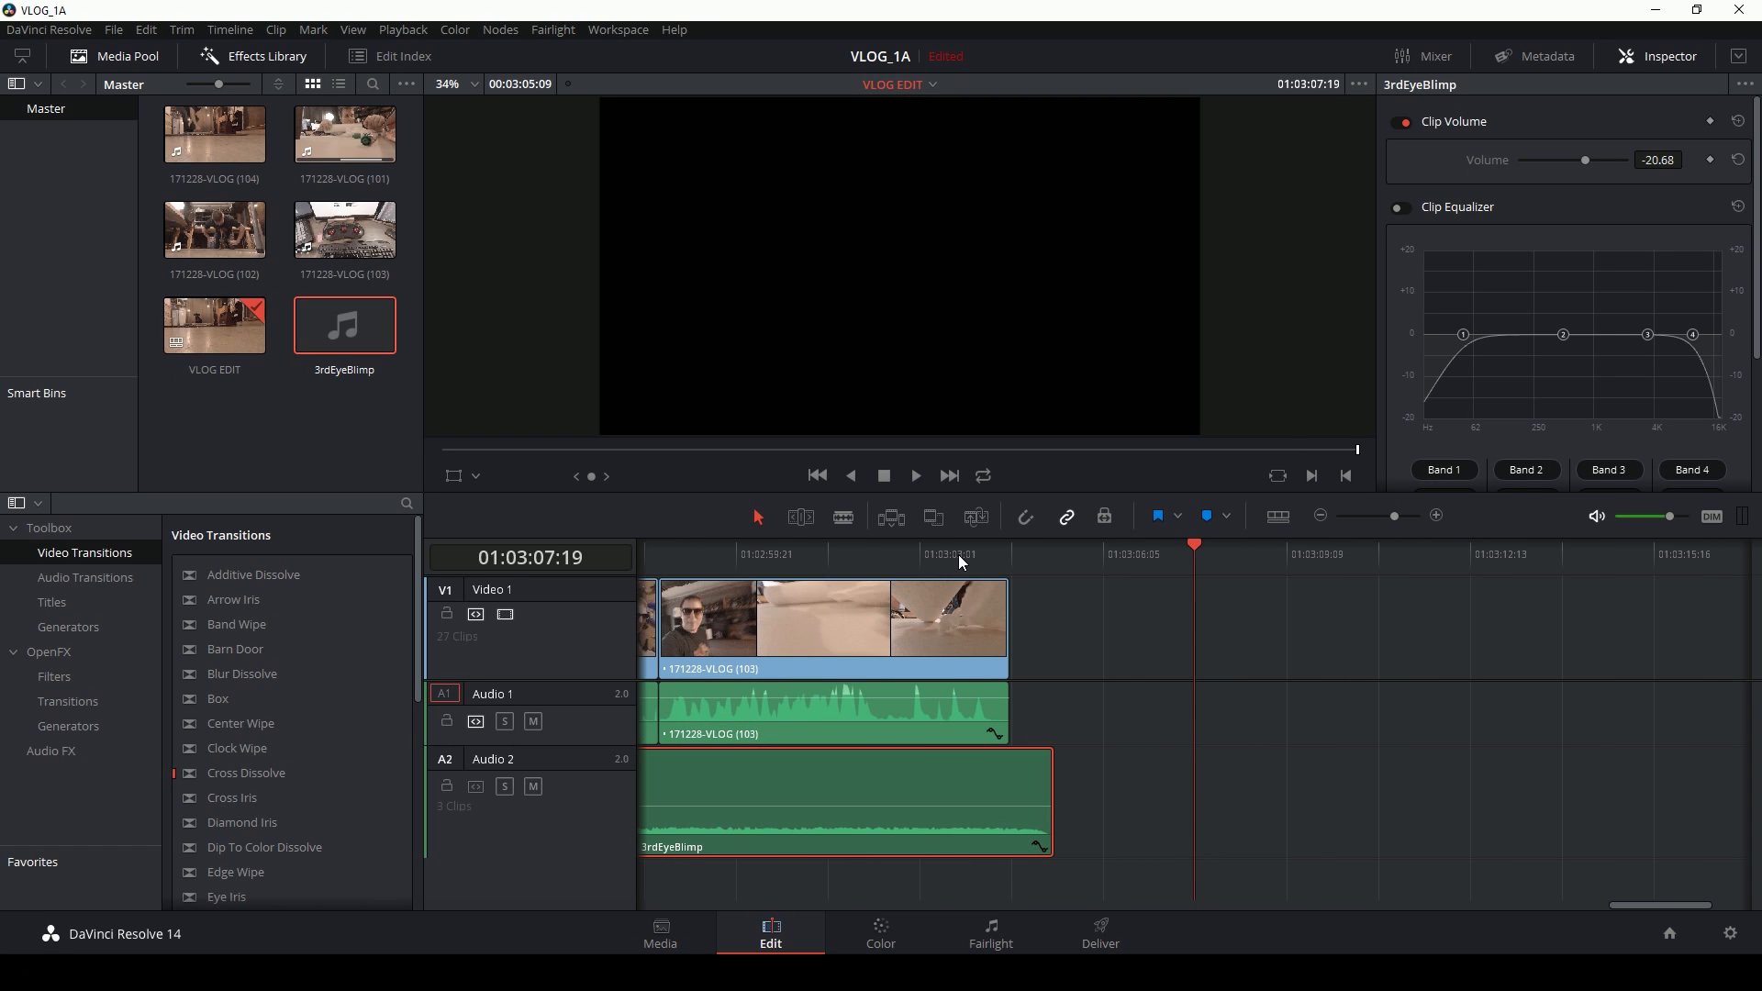
left_click(958, 554)
key("space")
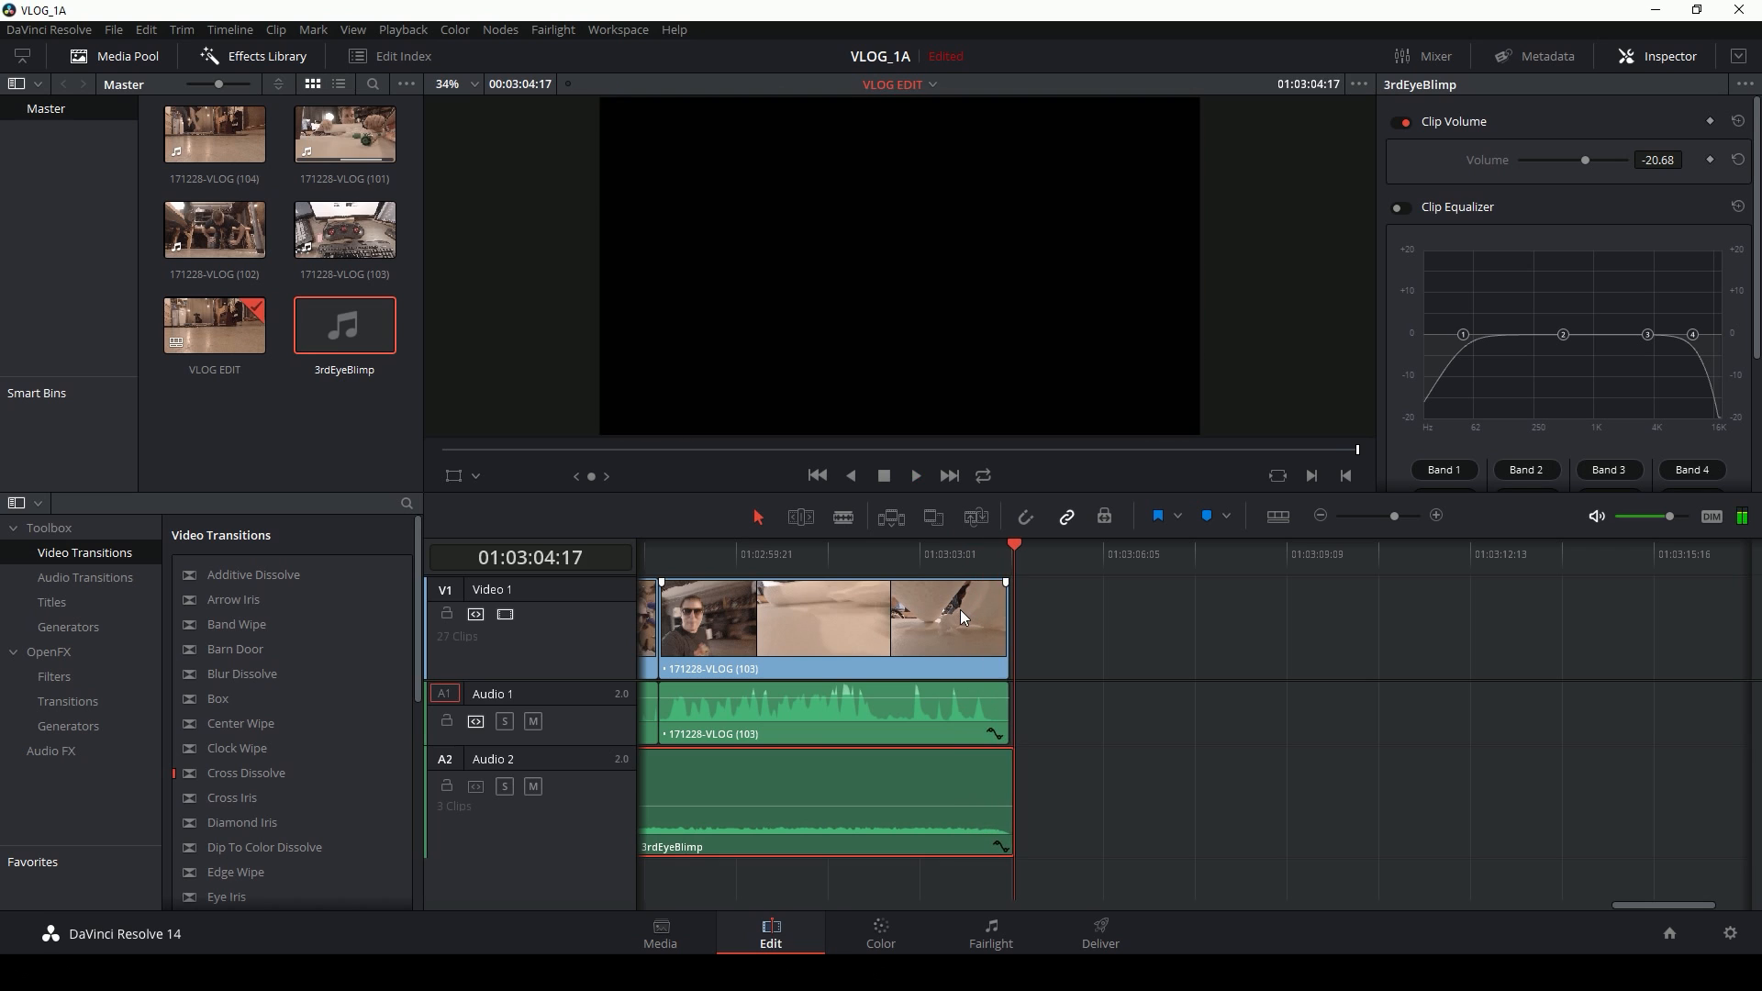
Step: Add a short fade-out to the end of the last Audio 1 clip and play back the ending
left_click(959, 551)
left_click(958, 551)
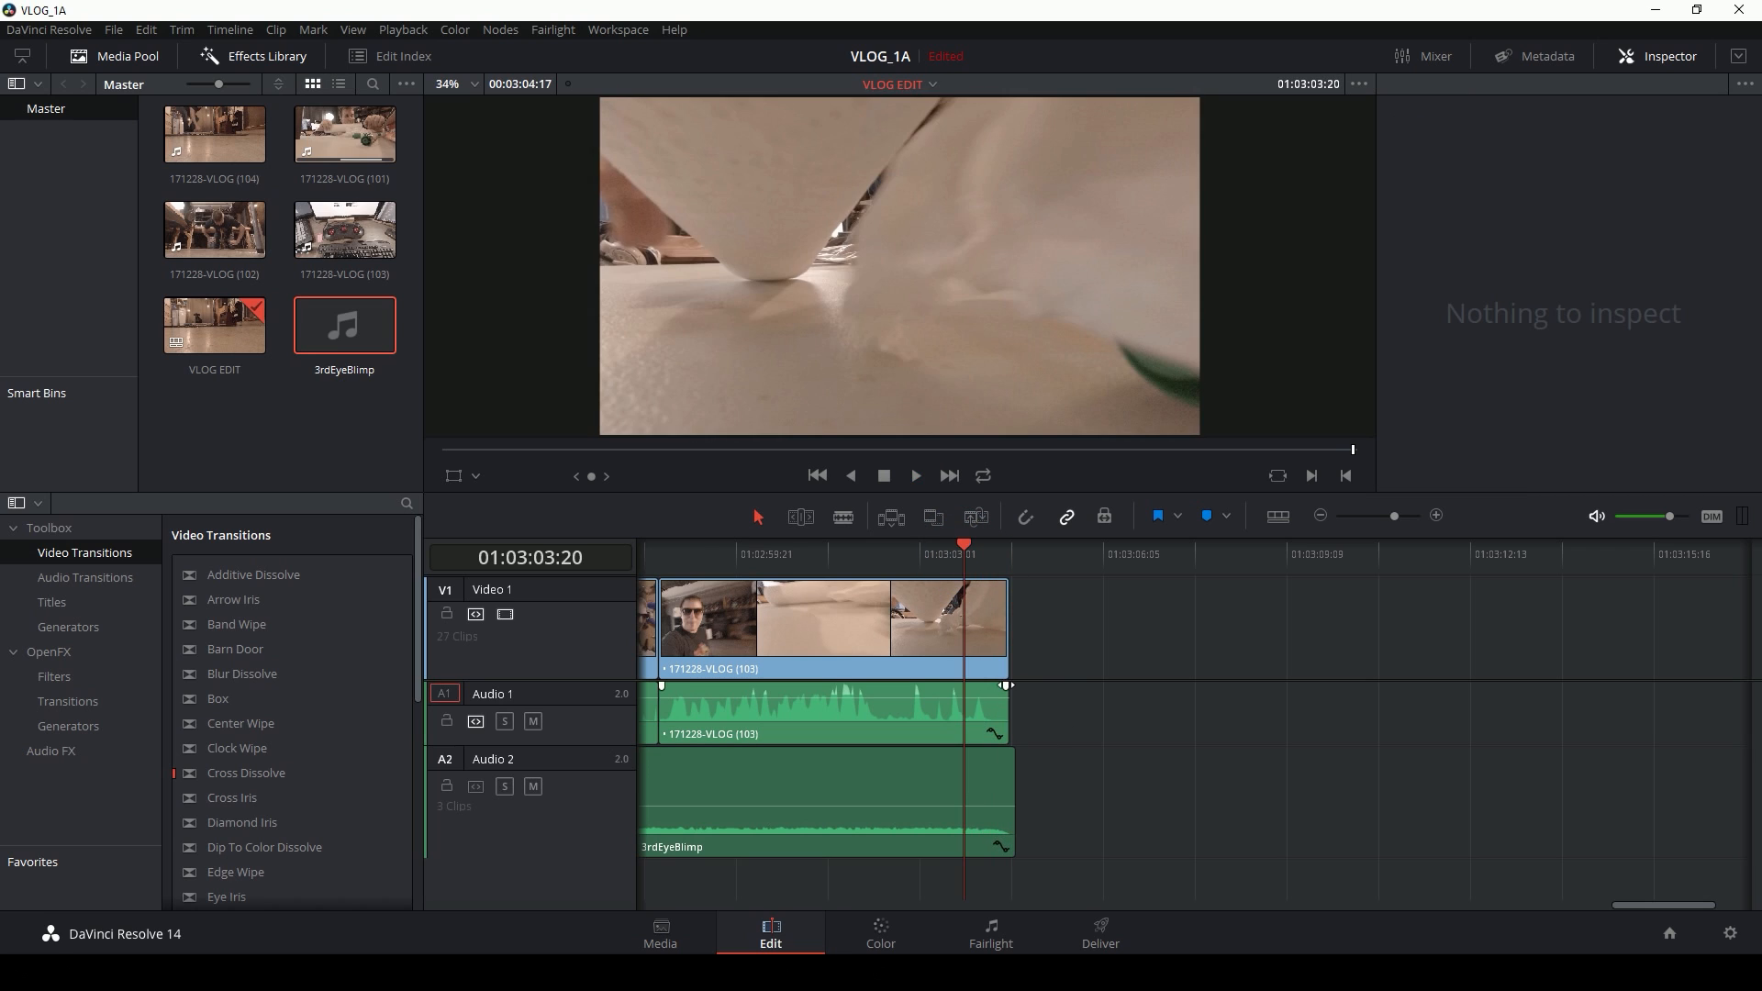
mouse_move(1006, 686)
left_mouse_down()
mouse_move(955, 688)
mouse_move(986, 704)
left_mouse_up()
left_click(952, 549)
key("space")
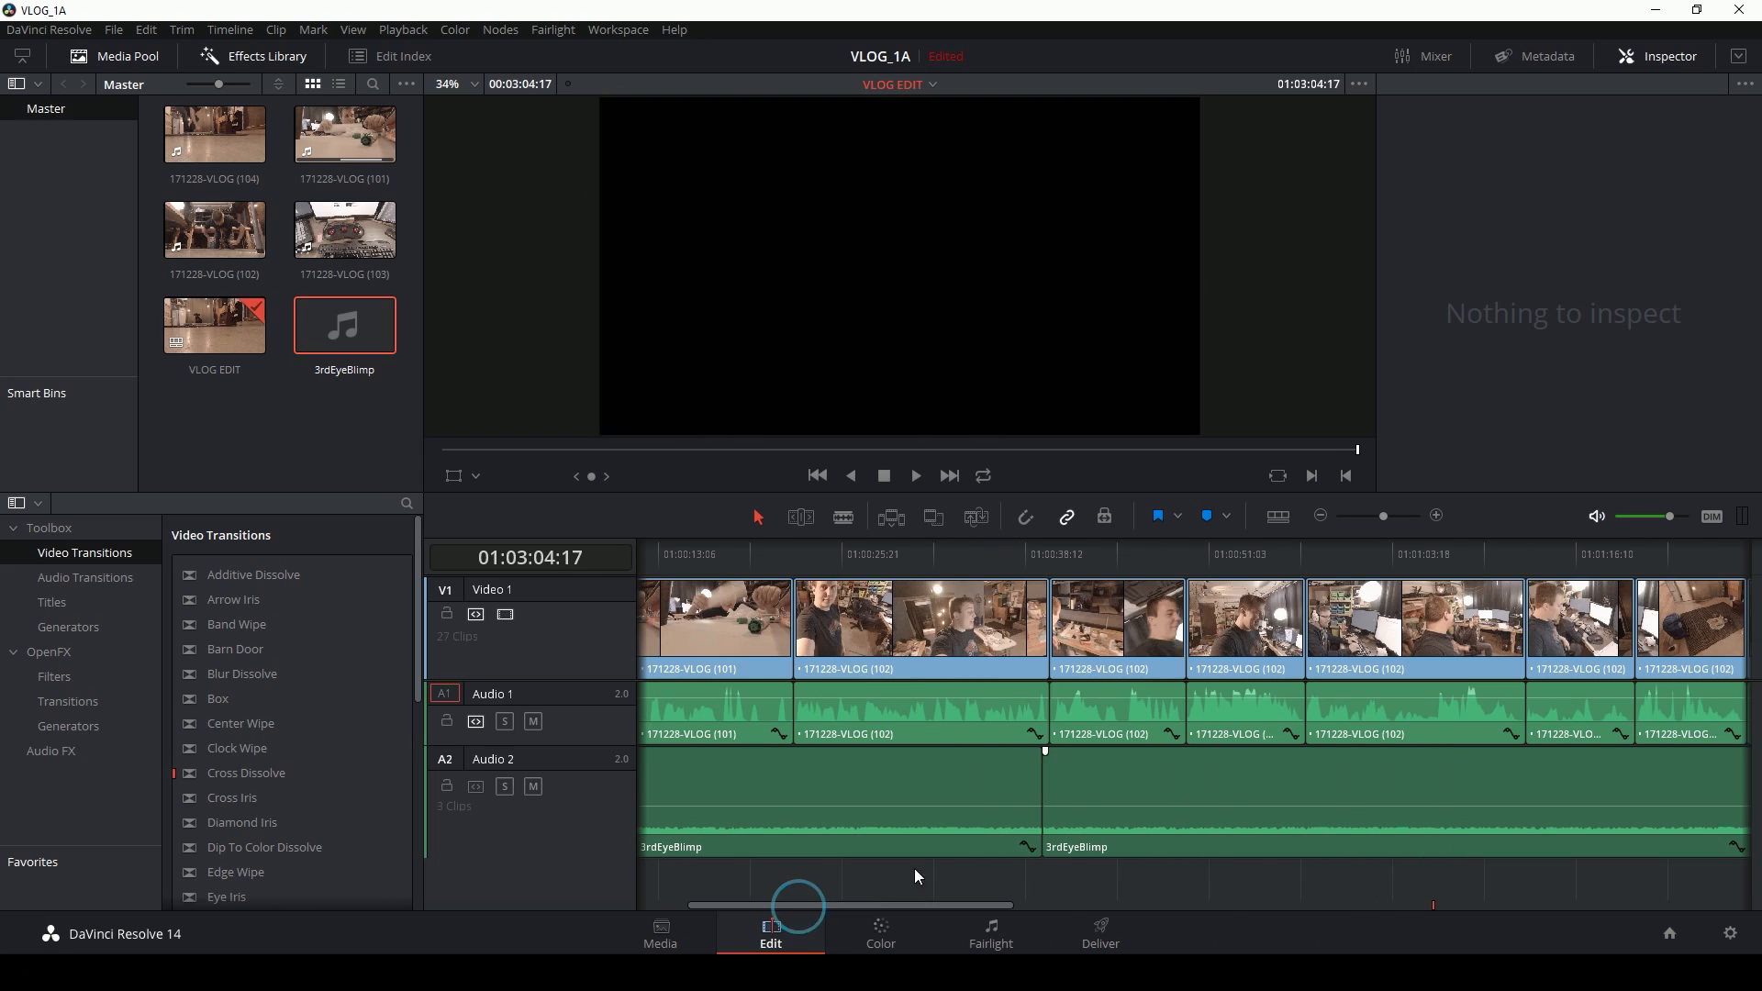
Step: Play across the 3rdEyeBlimp join near 01:00:39 and trim the following music clip's start to leave a gap until about 01:00:49
left_click_drag(1065, 550, 976, 563)
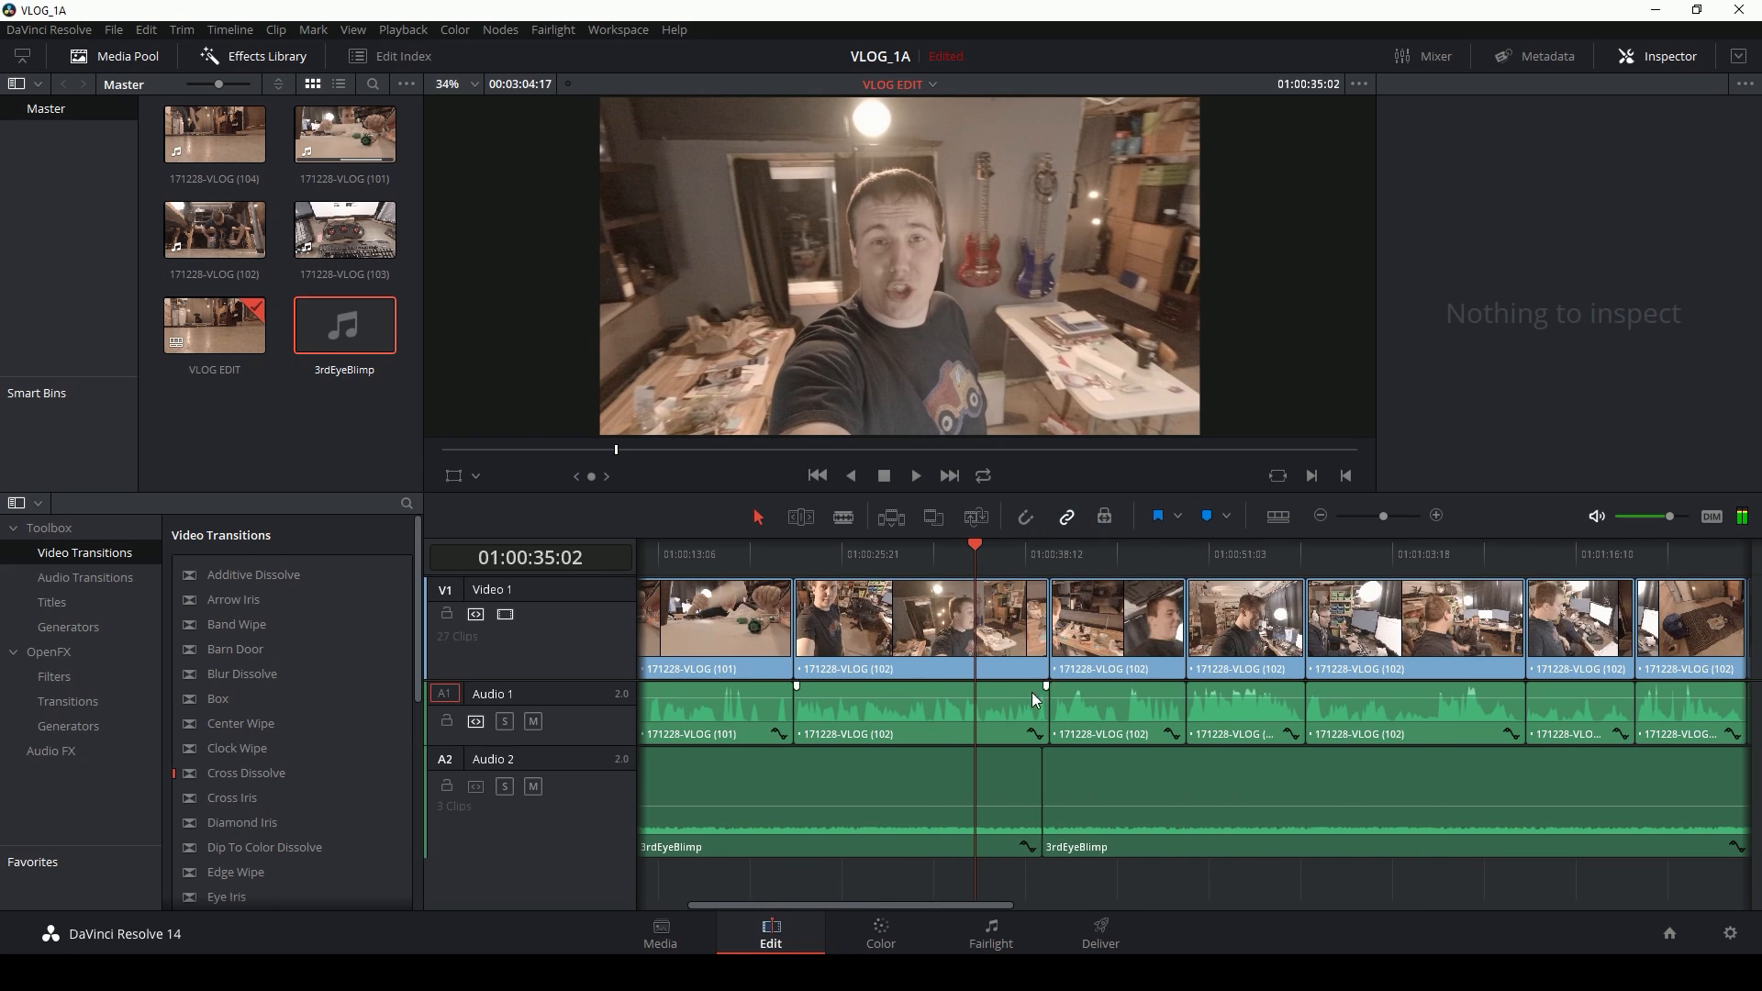
left_click(939, 553)
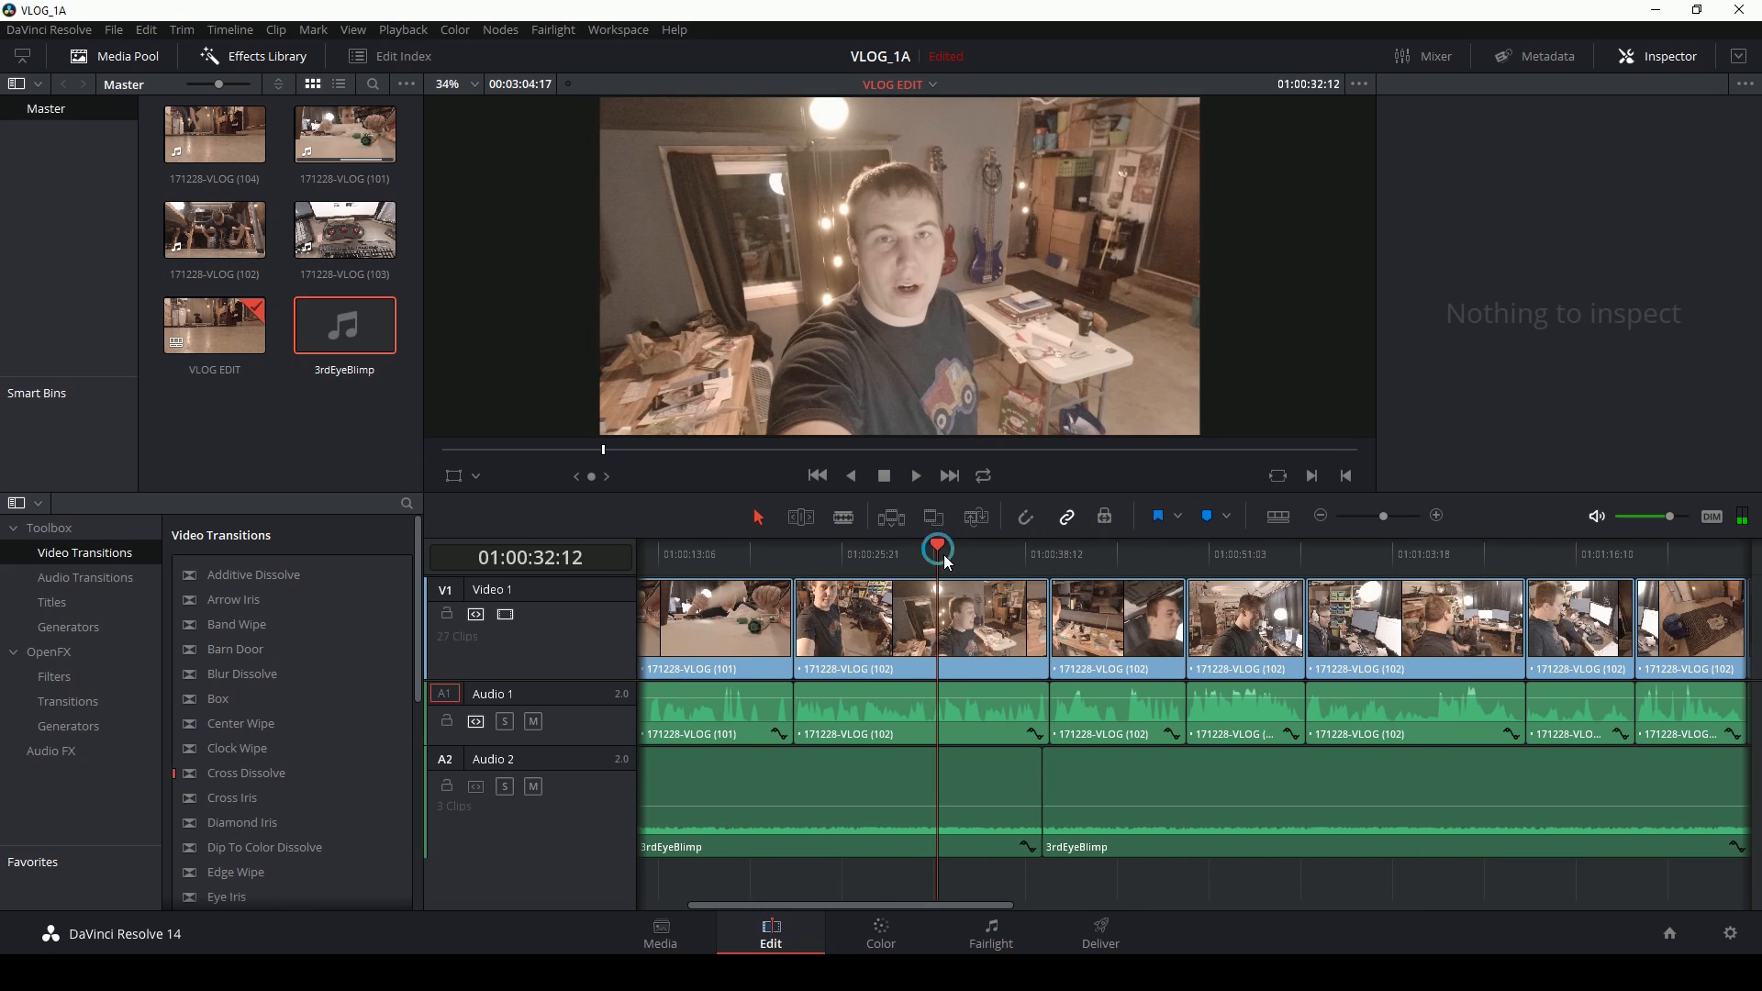
left_click(991, 546)
key("space")
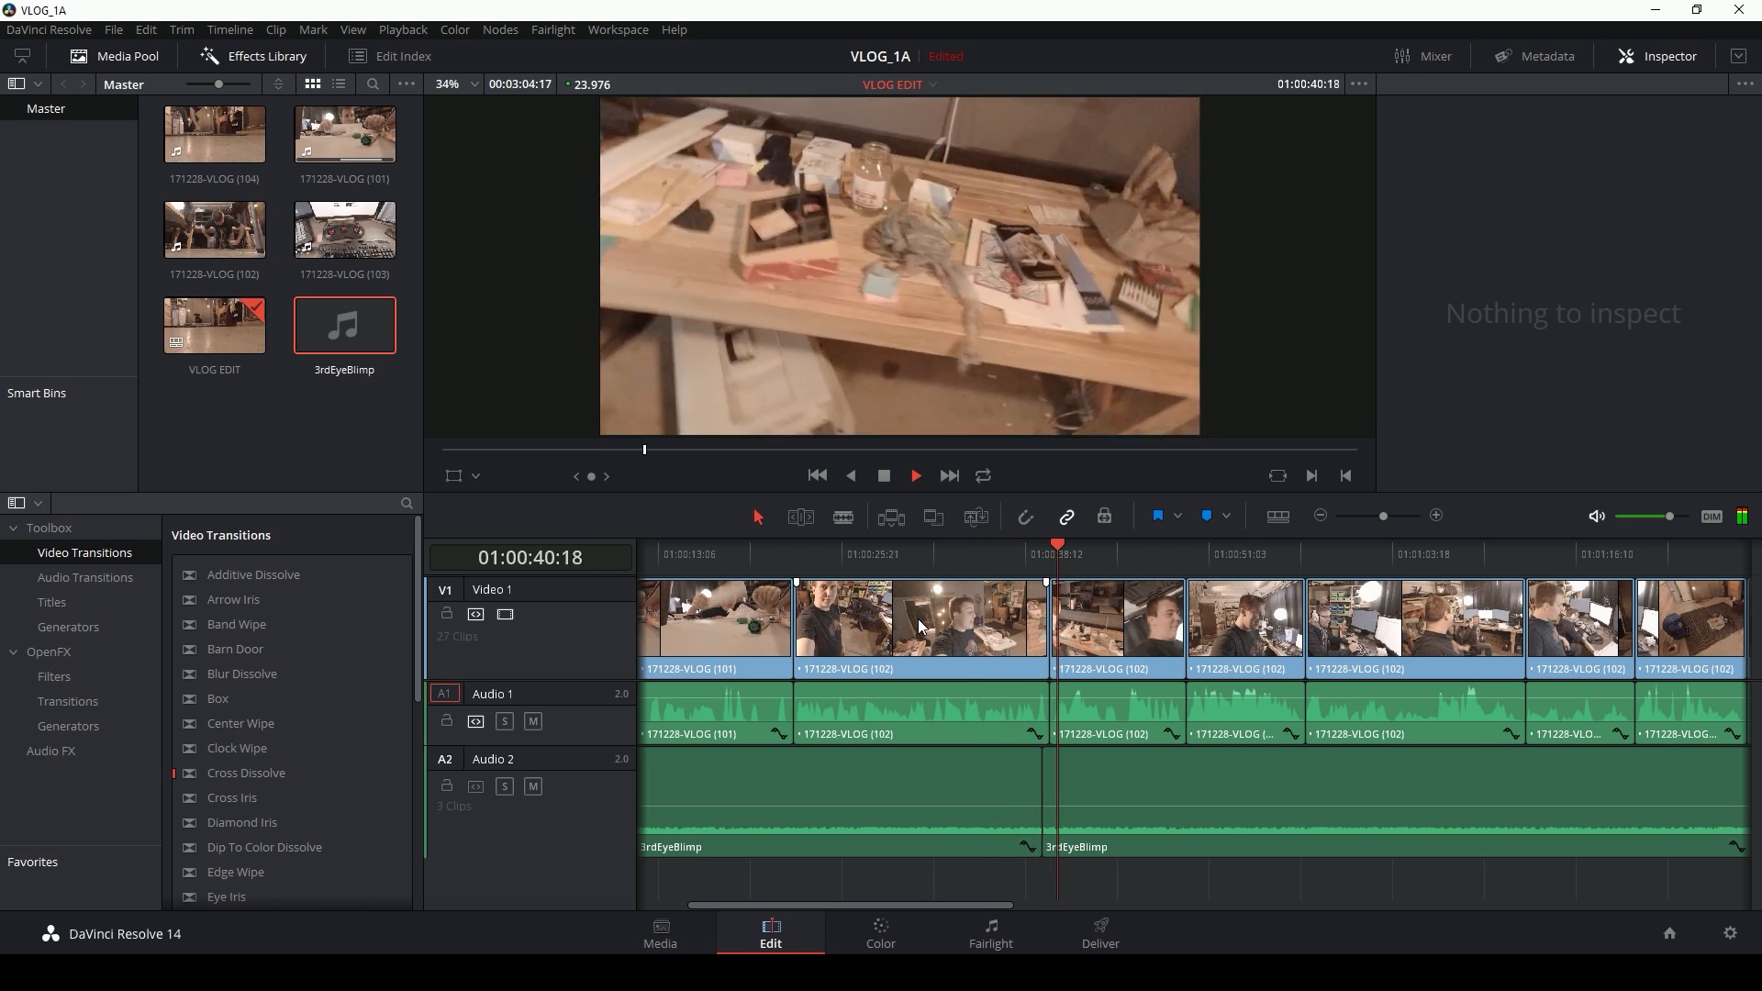
key("space")
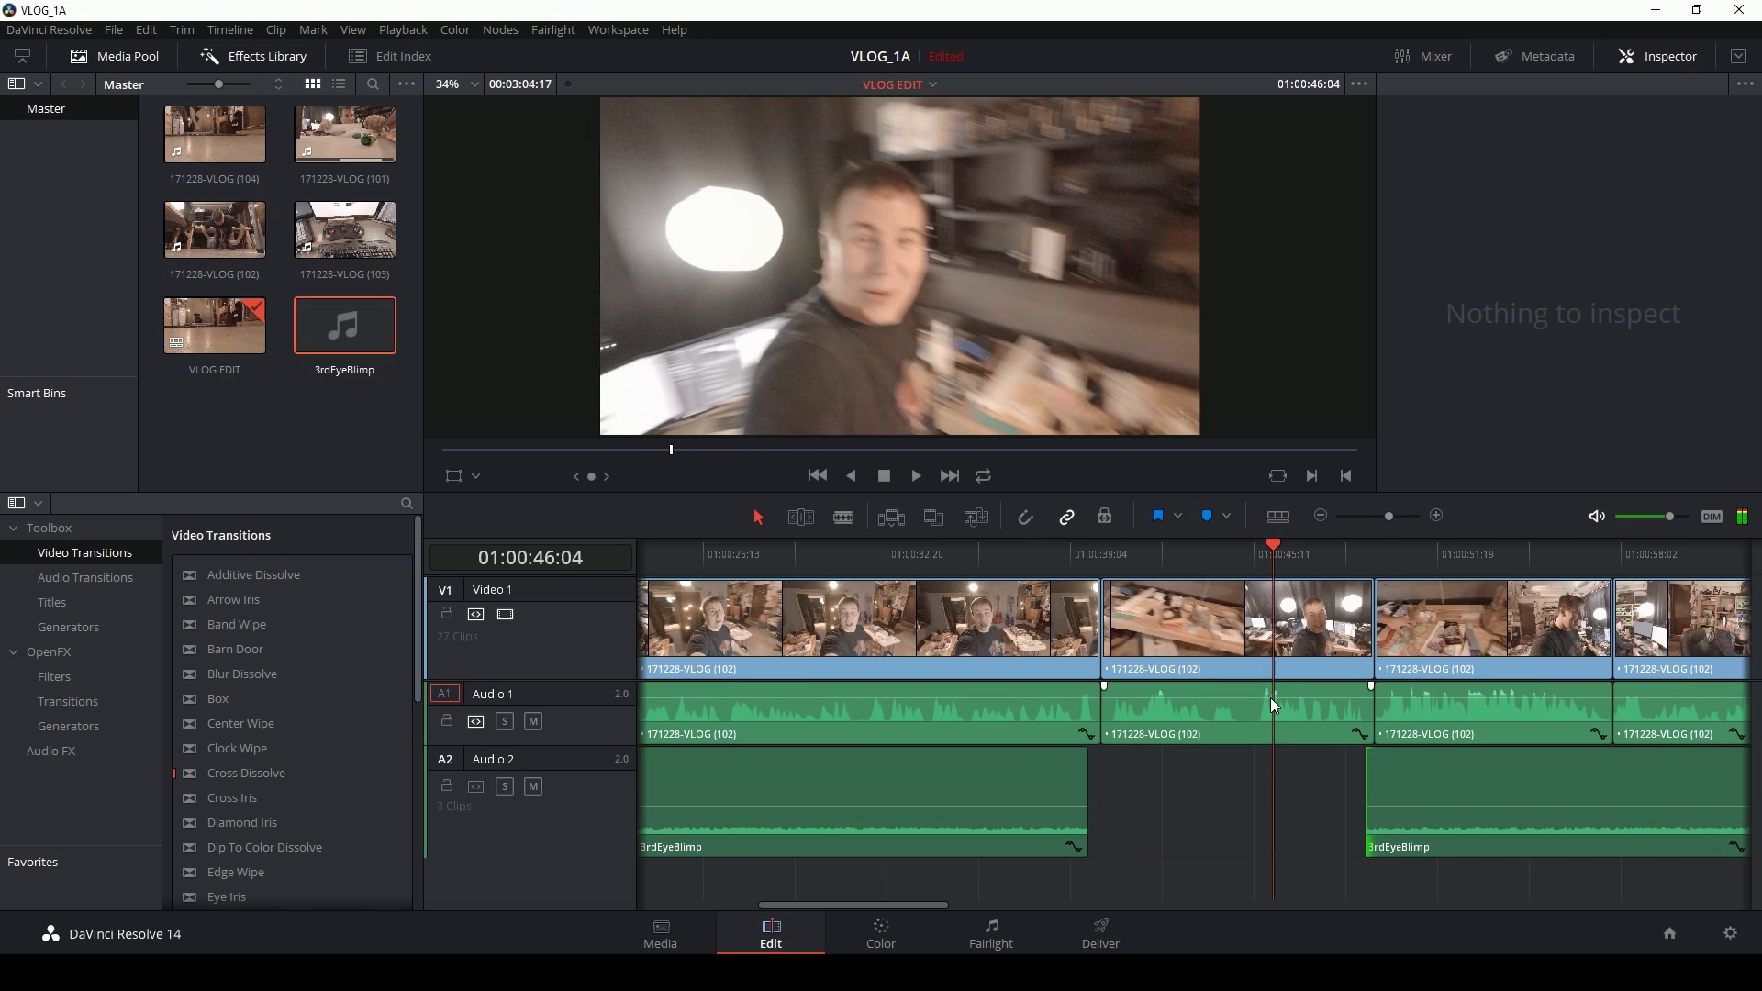
left_click_drag(1170, 558, 1071, 567)
key("space")
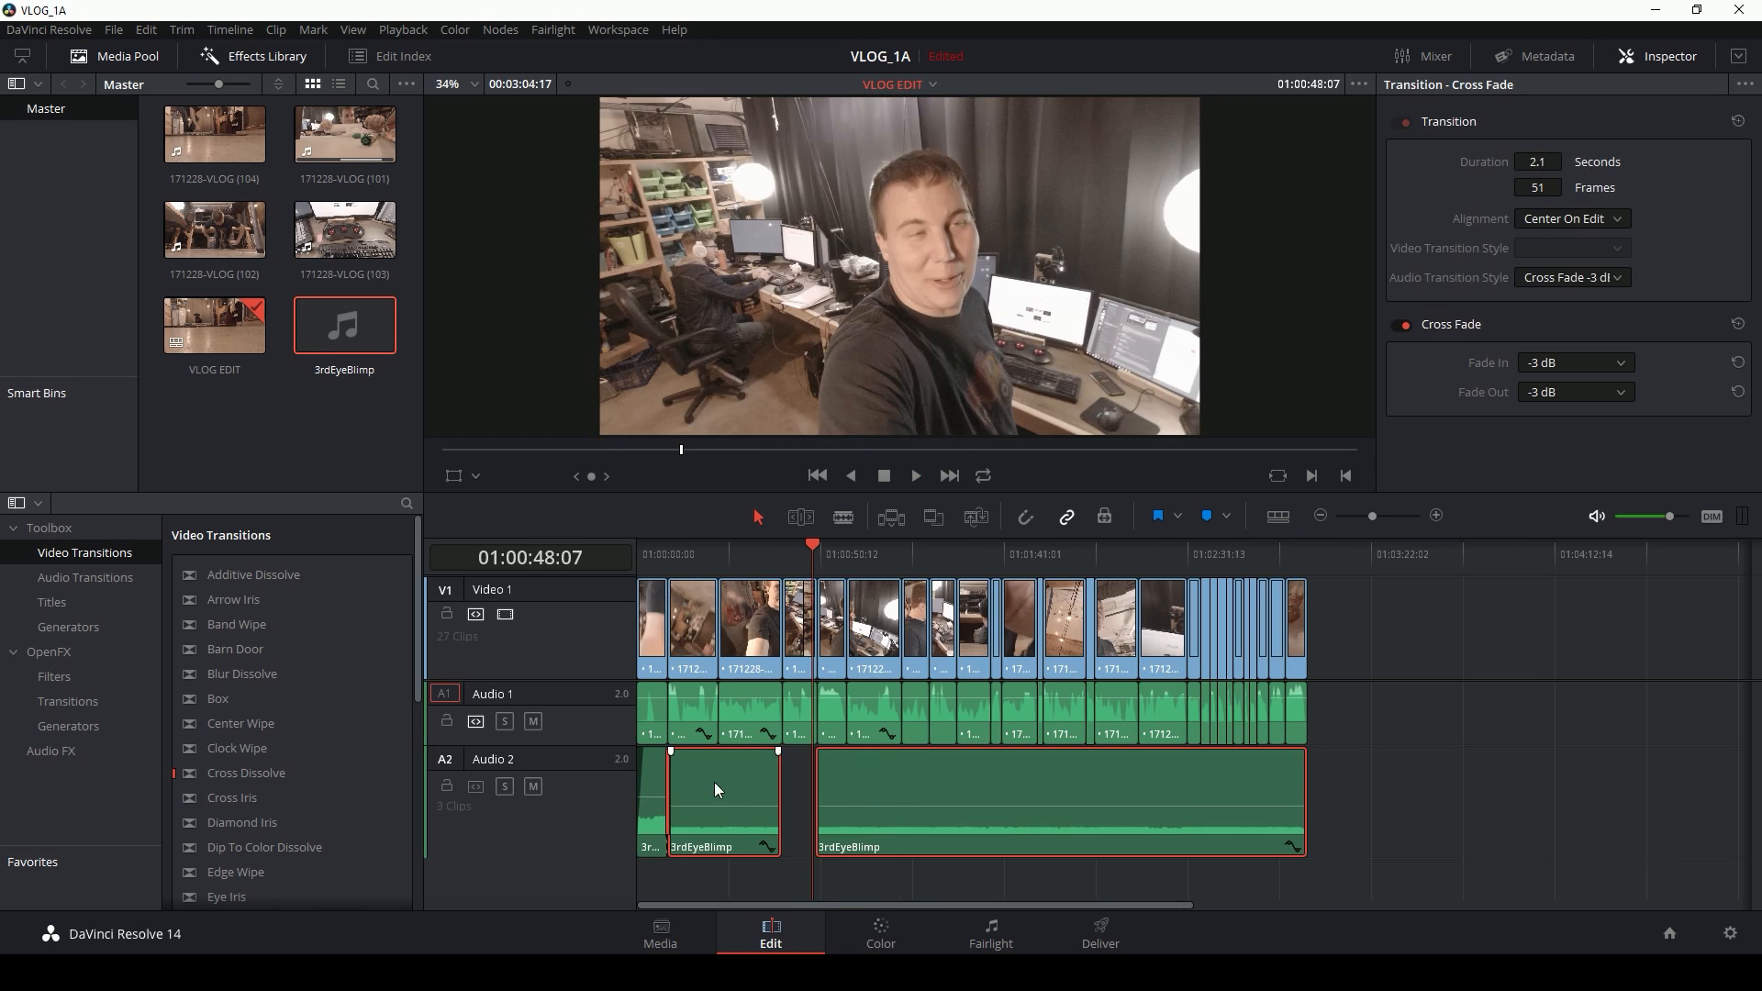
Step: Duplicate the two longer 3rdEyeBlimp clips as adjoining copies past the video's end and set their volume to -5.25
left_click_drag(714, 782, 1399, 791)
left_click(1503, 562)
left_click(1439, 516)
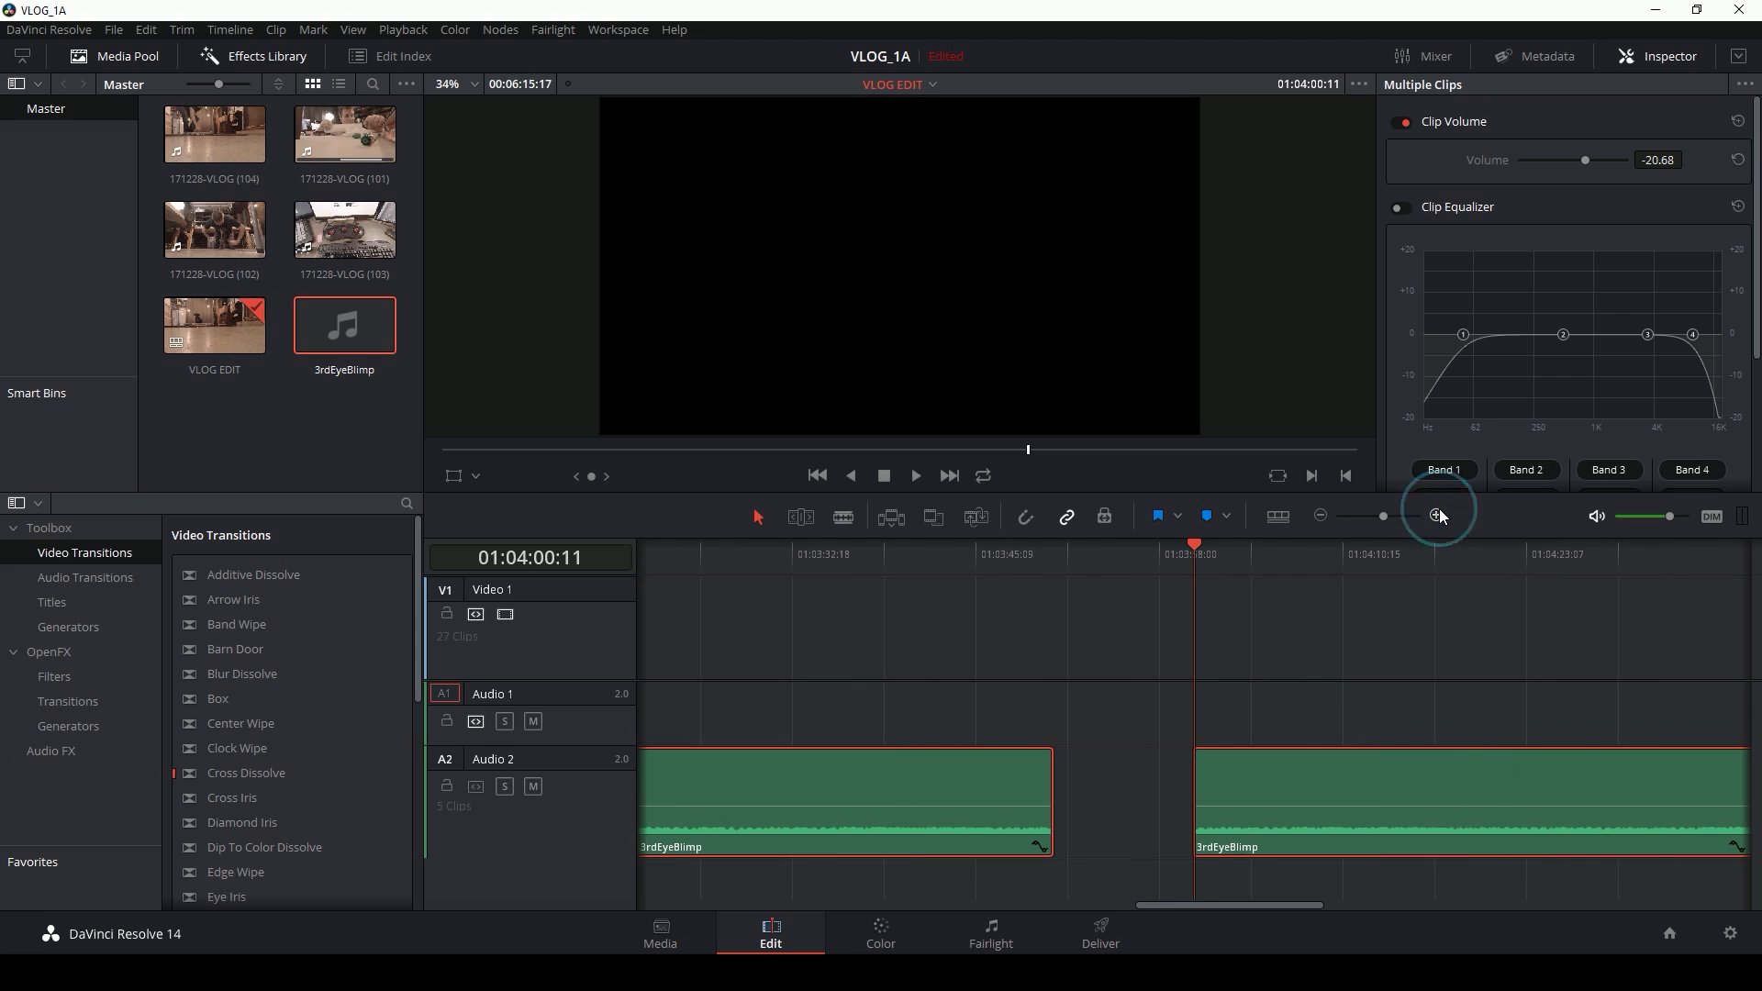
left_click(1207, 656)
left_click_drag(1582, 159, 1596, 158)
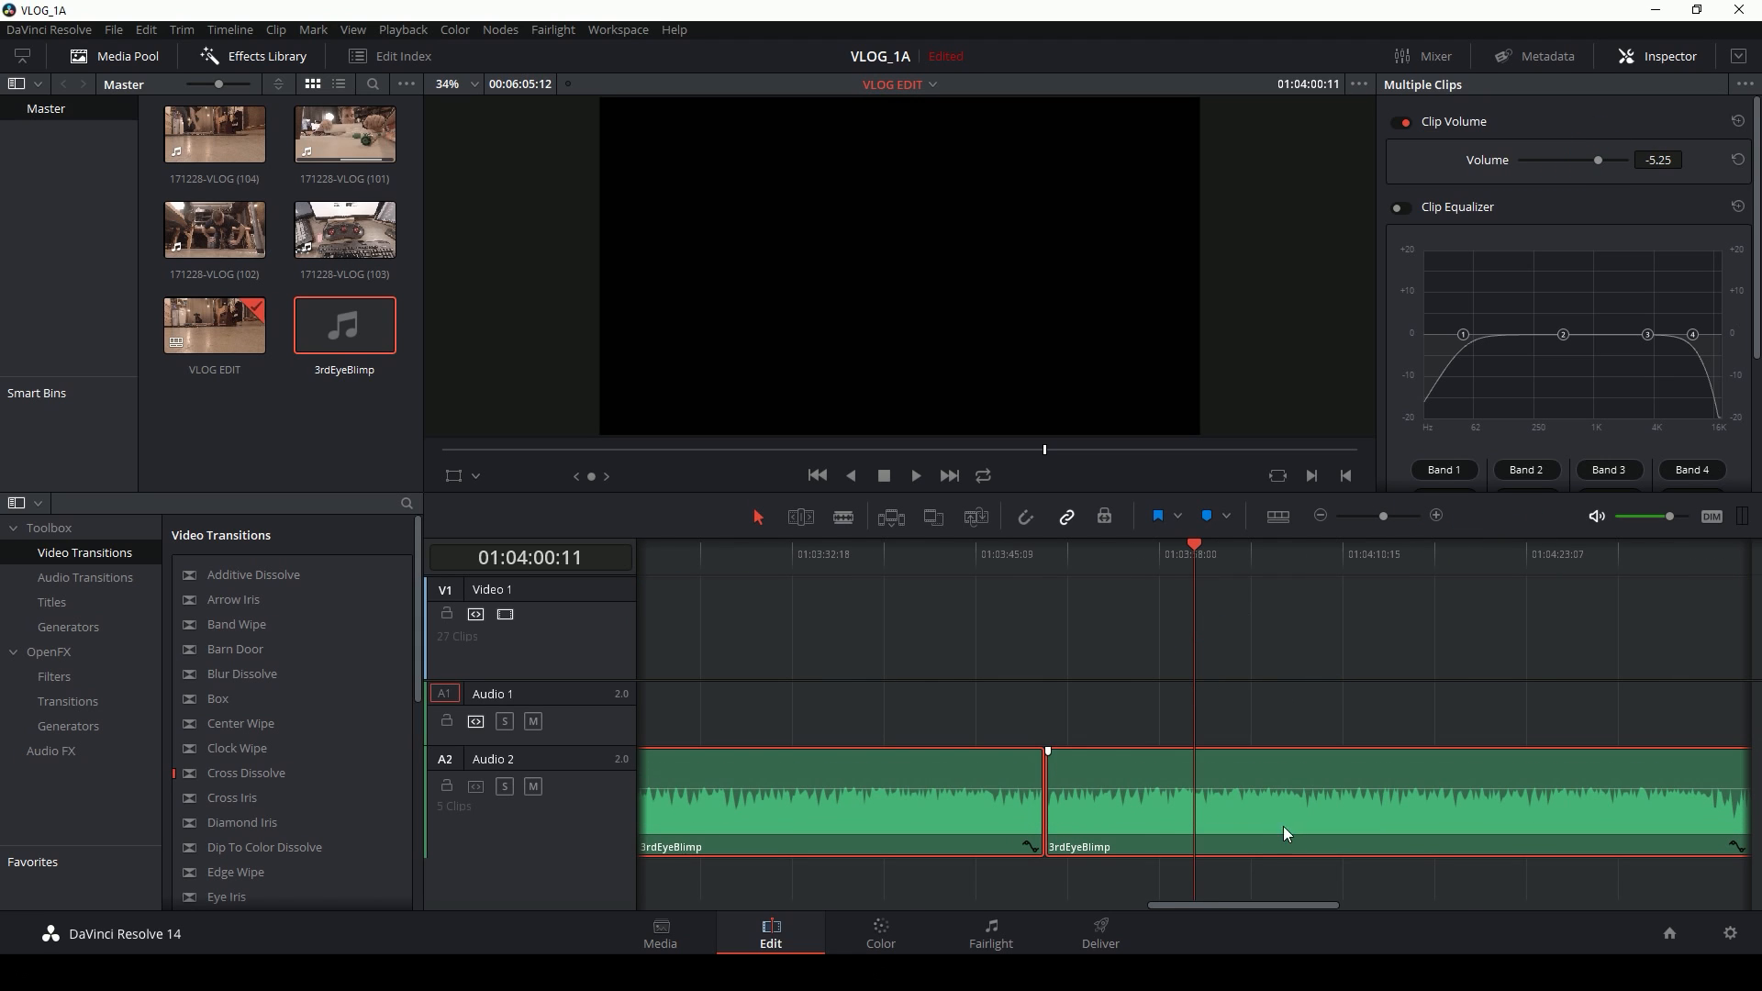
left_click(1063, 615)
Step: Play the first copied music clip from 01:03:37:07 and trim its end back to about 01:03:42
left_click(858, 556)
left_click(1042, 649)
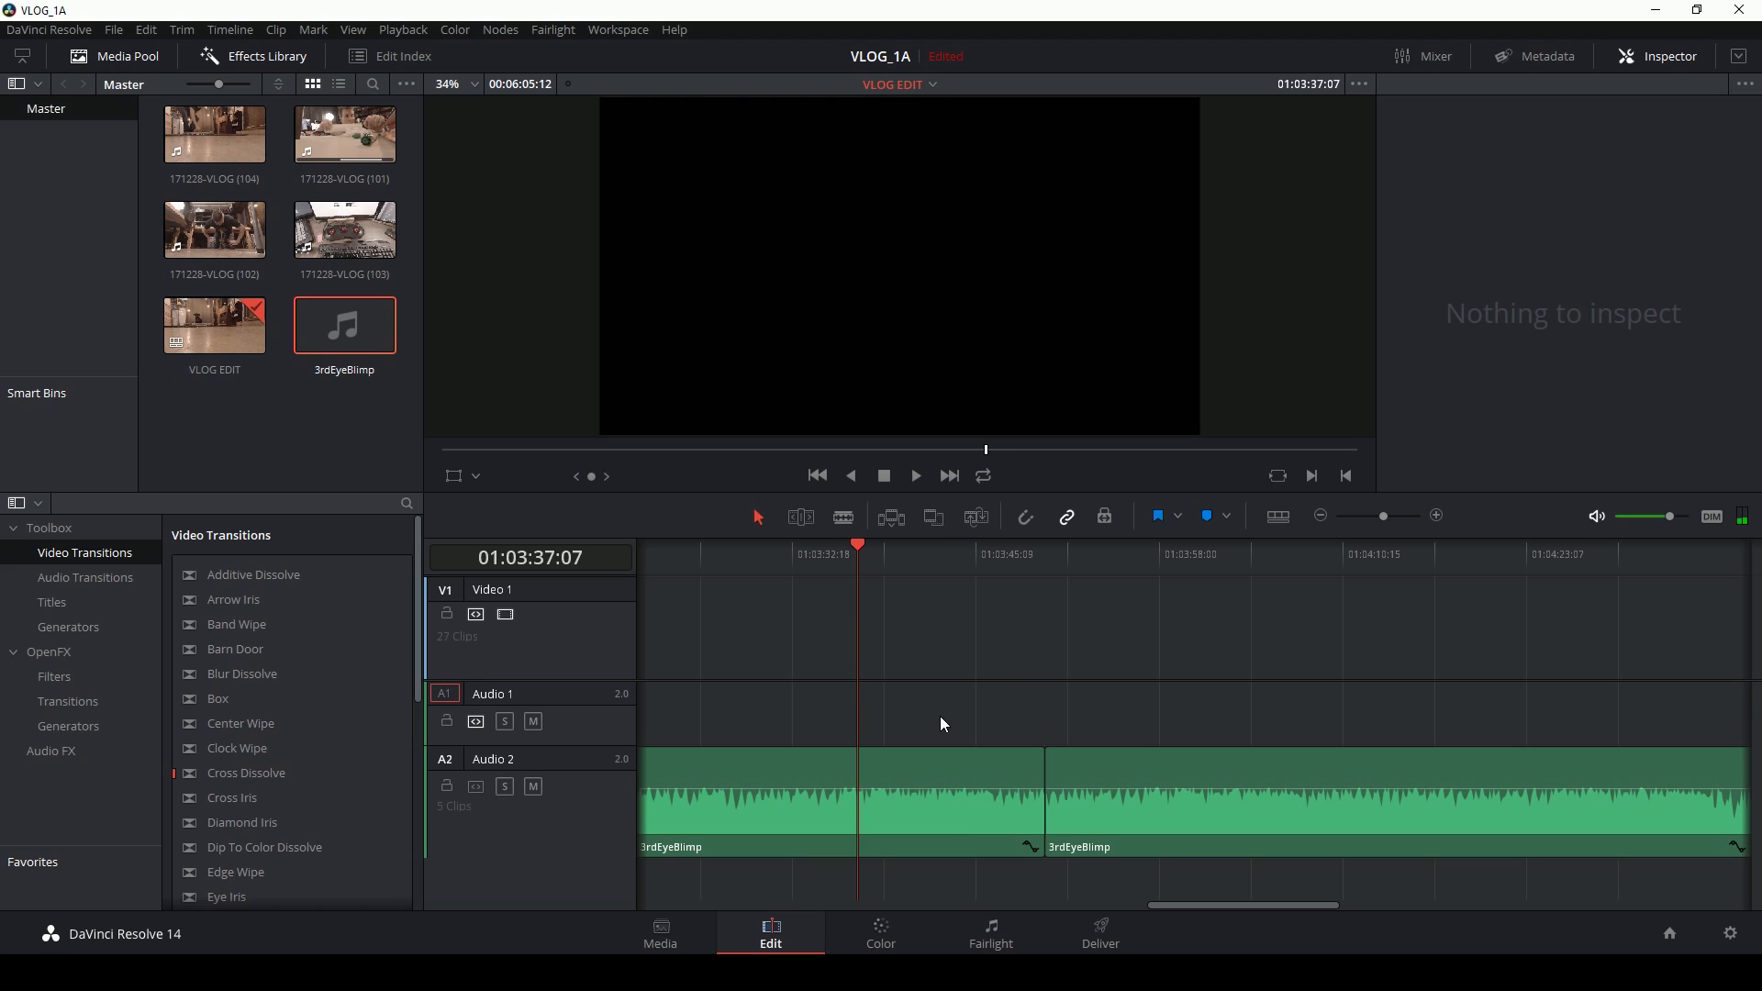
left_click(954, 760)
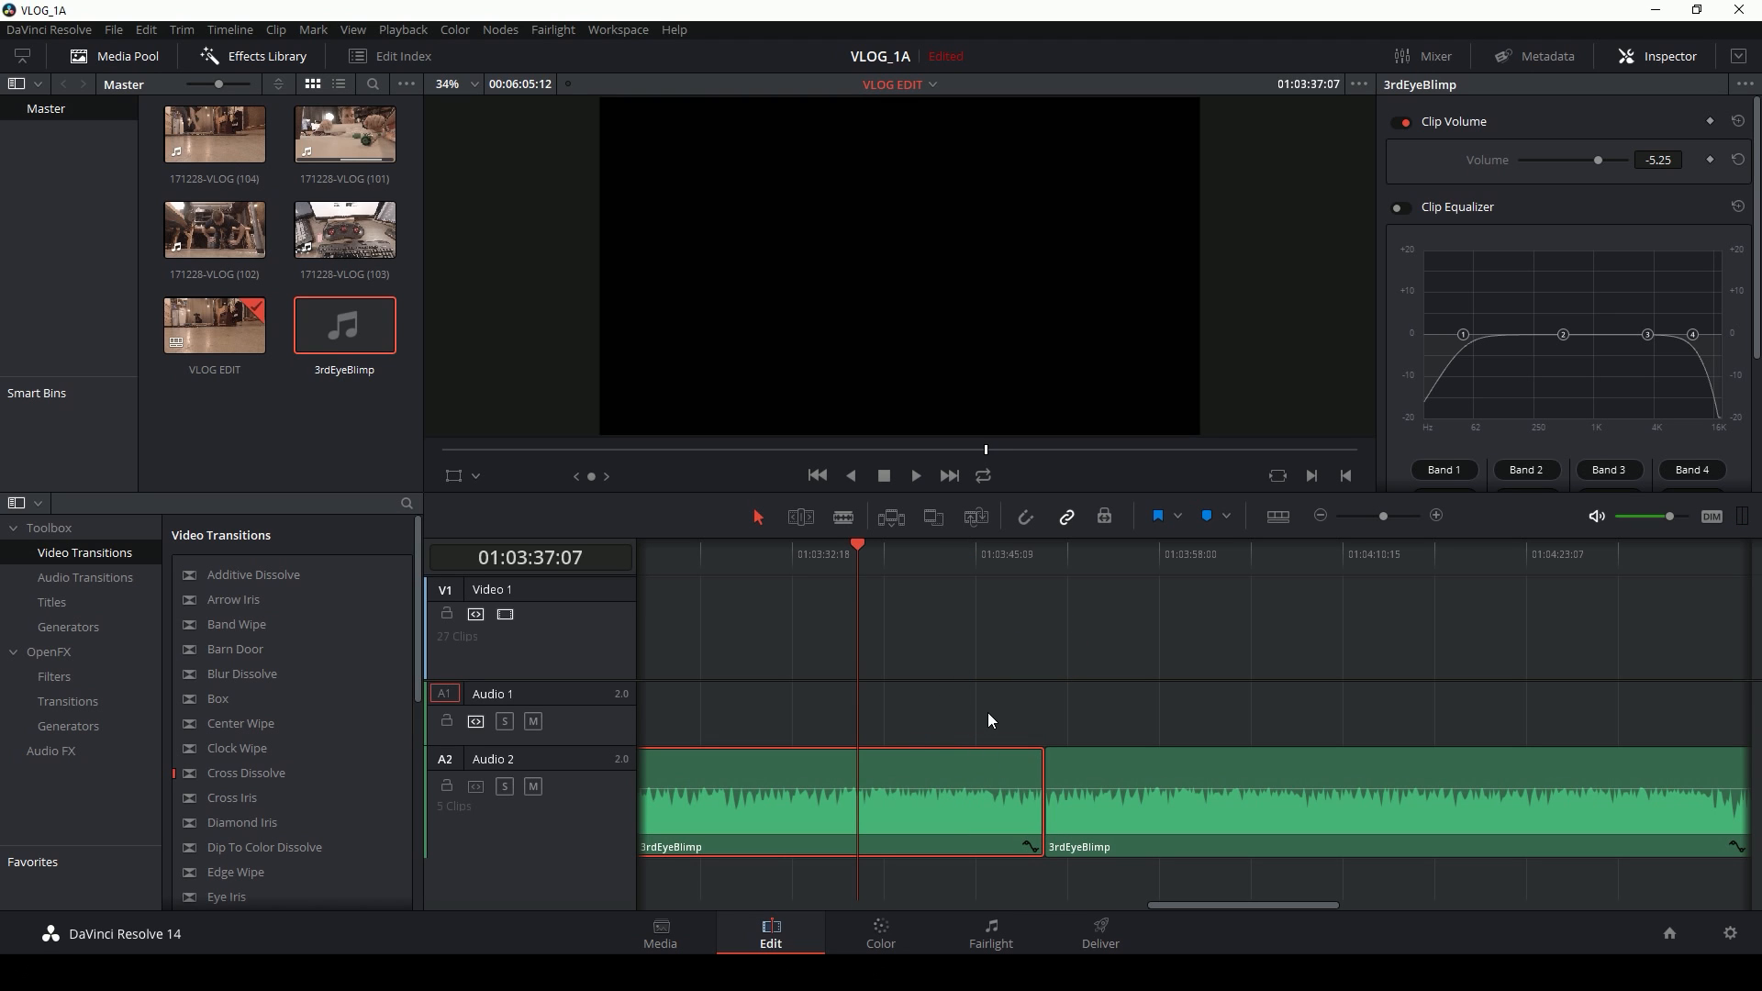
key("space")
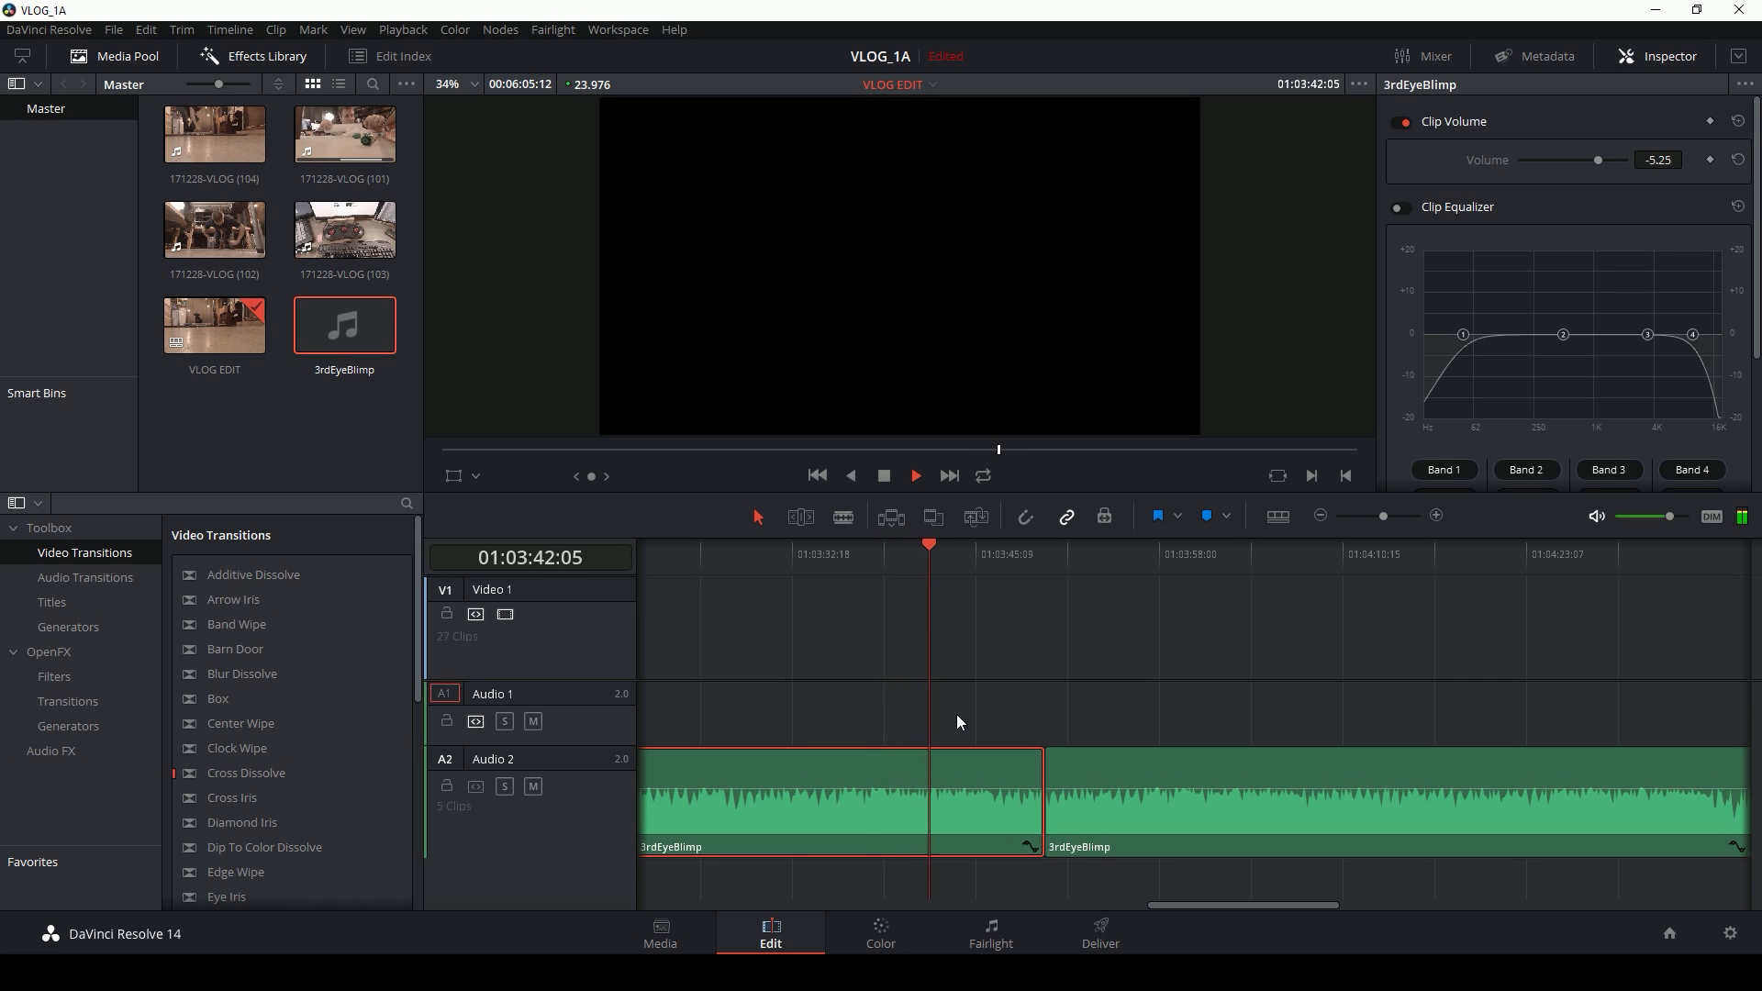
key("space")
left_click_drag(1043, 780, 930, 782)
Step: Play the start of the second copied music clip and move it against the end of the first copy
left_click(1045, 556)
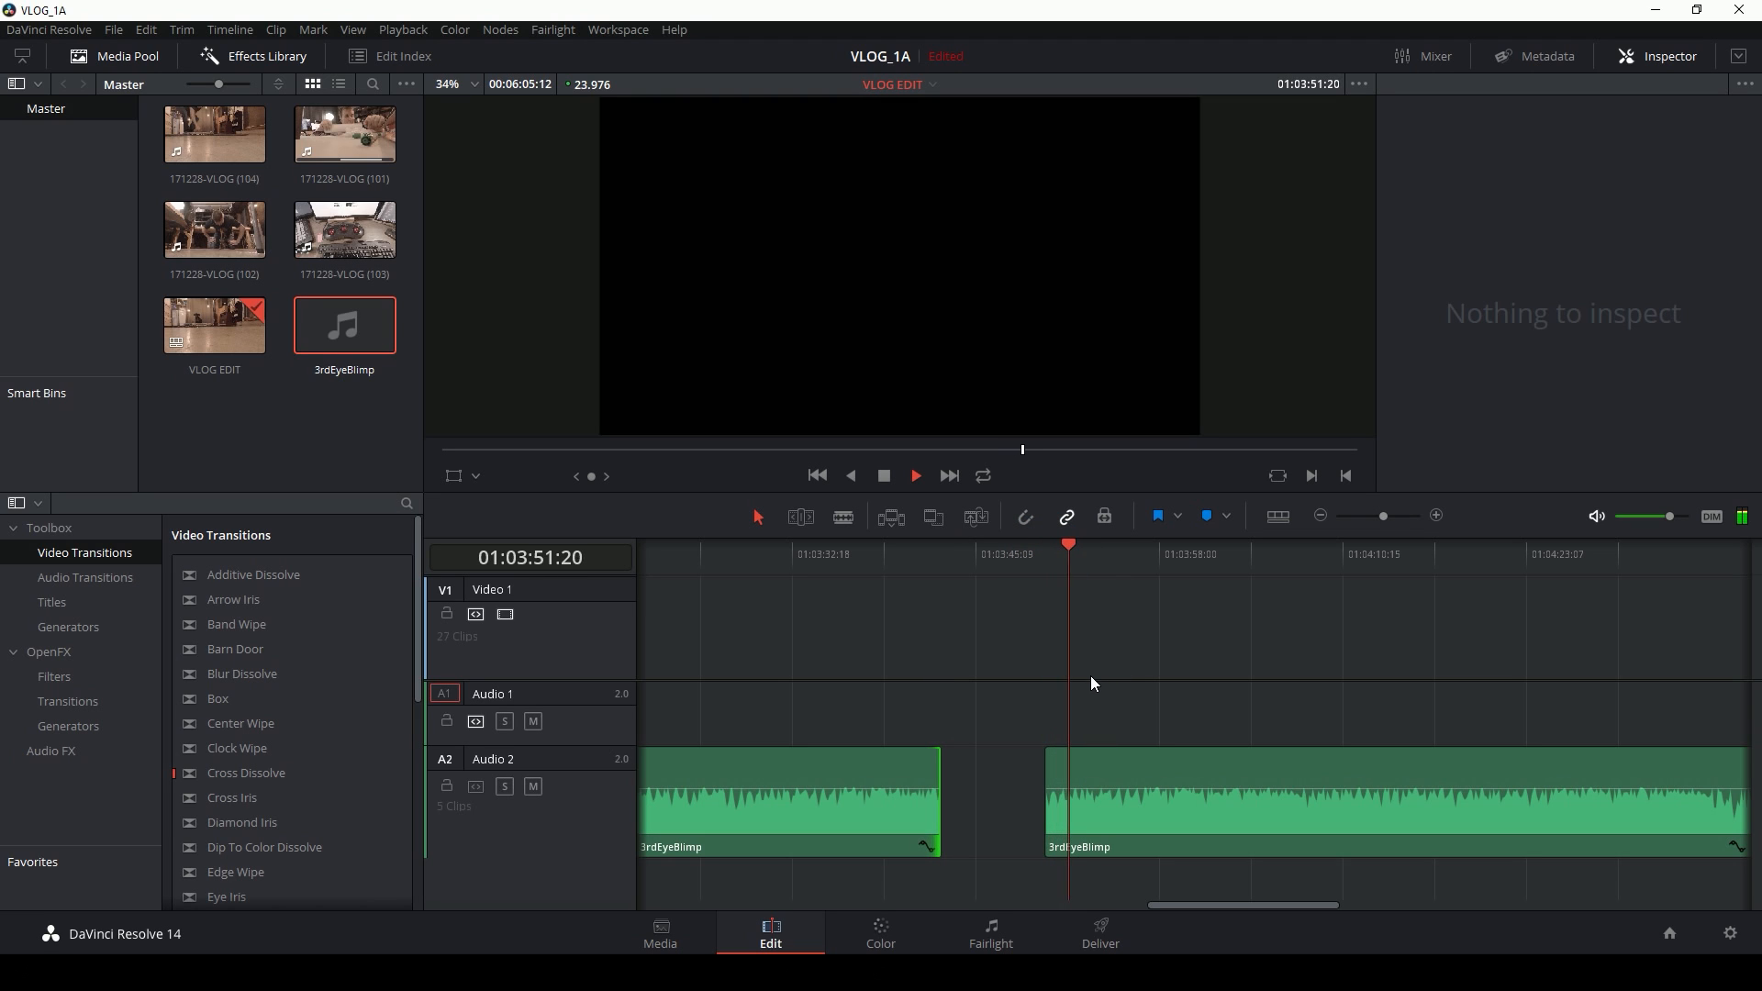
left_click(1067, 574)
mouse_move(1046, 762)
left_mouse_down()
mouse_move(1035, 747)
mouse_move(1063, 761)
mouse_move(1013, 774)
left_mouse_up()
key("n")
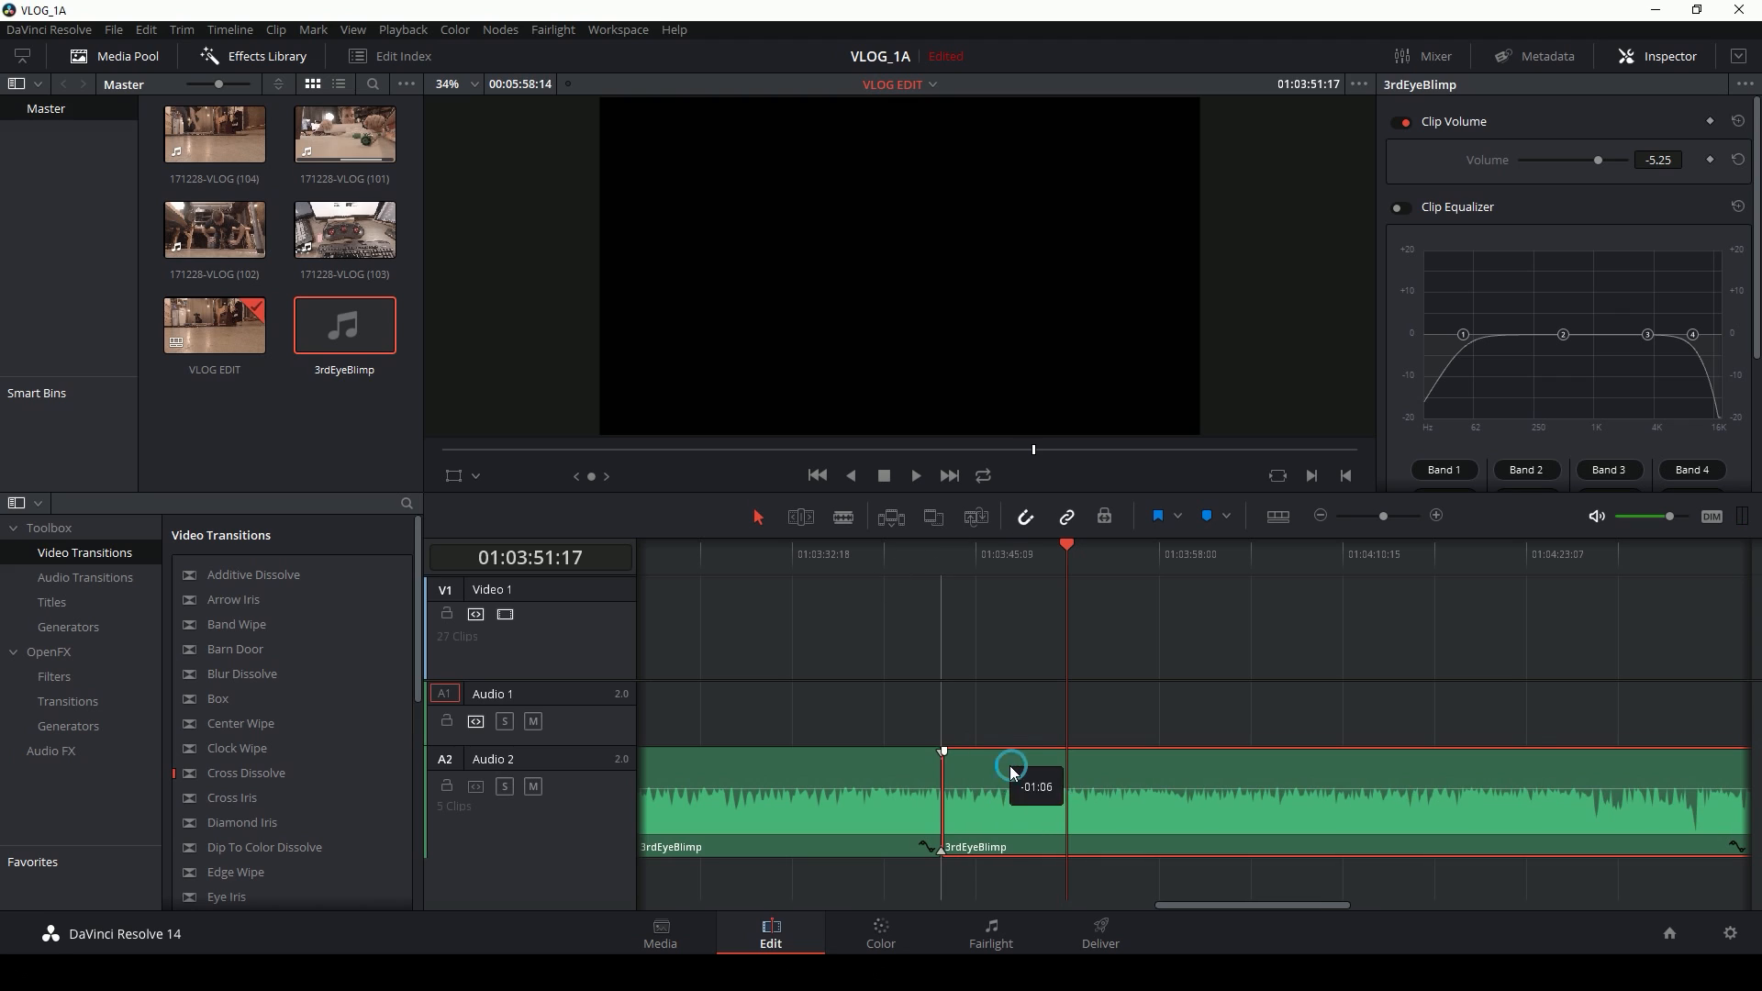
Step: Play across the cut between the copied music clips and tighten it by about two frames
left_click(879, 556)
key("space")
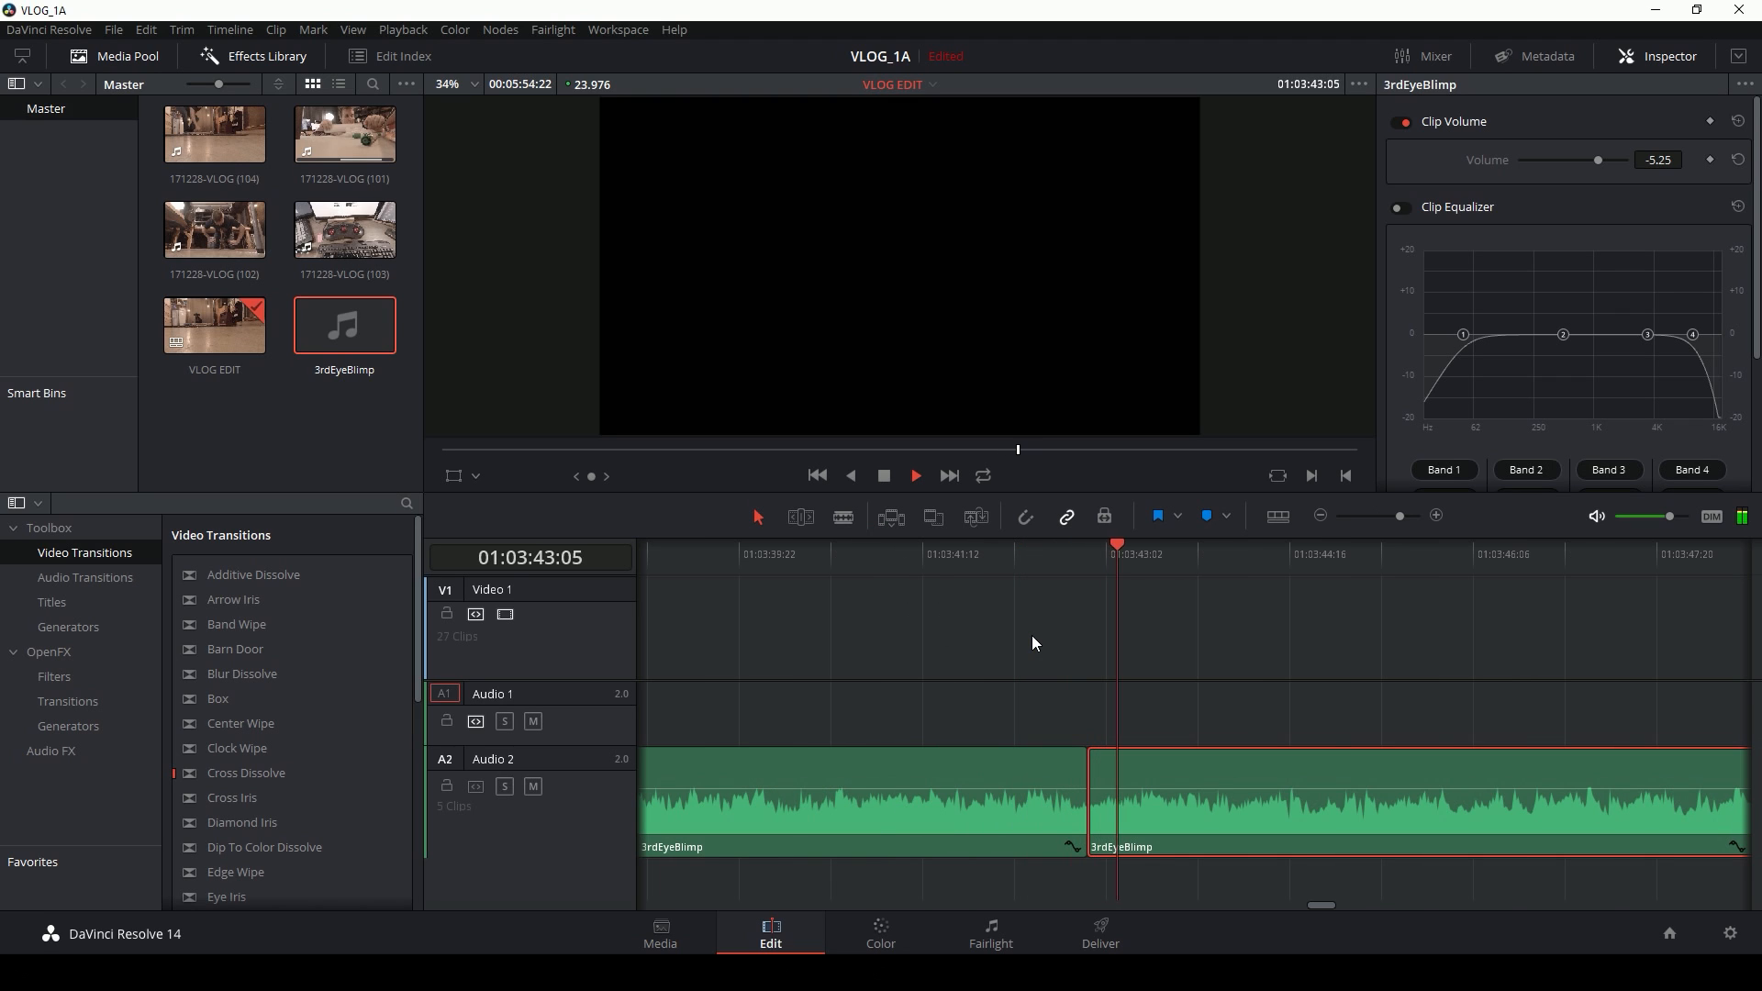
key("space")
left_click_drag(1162, 766, 1154, 769)
left_click(885, 554)
key("space")
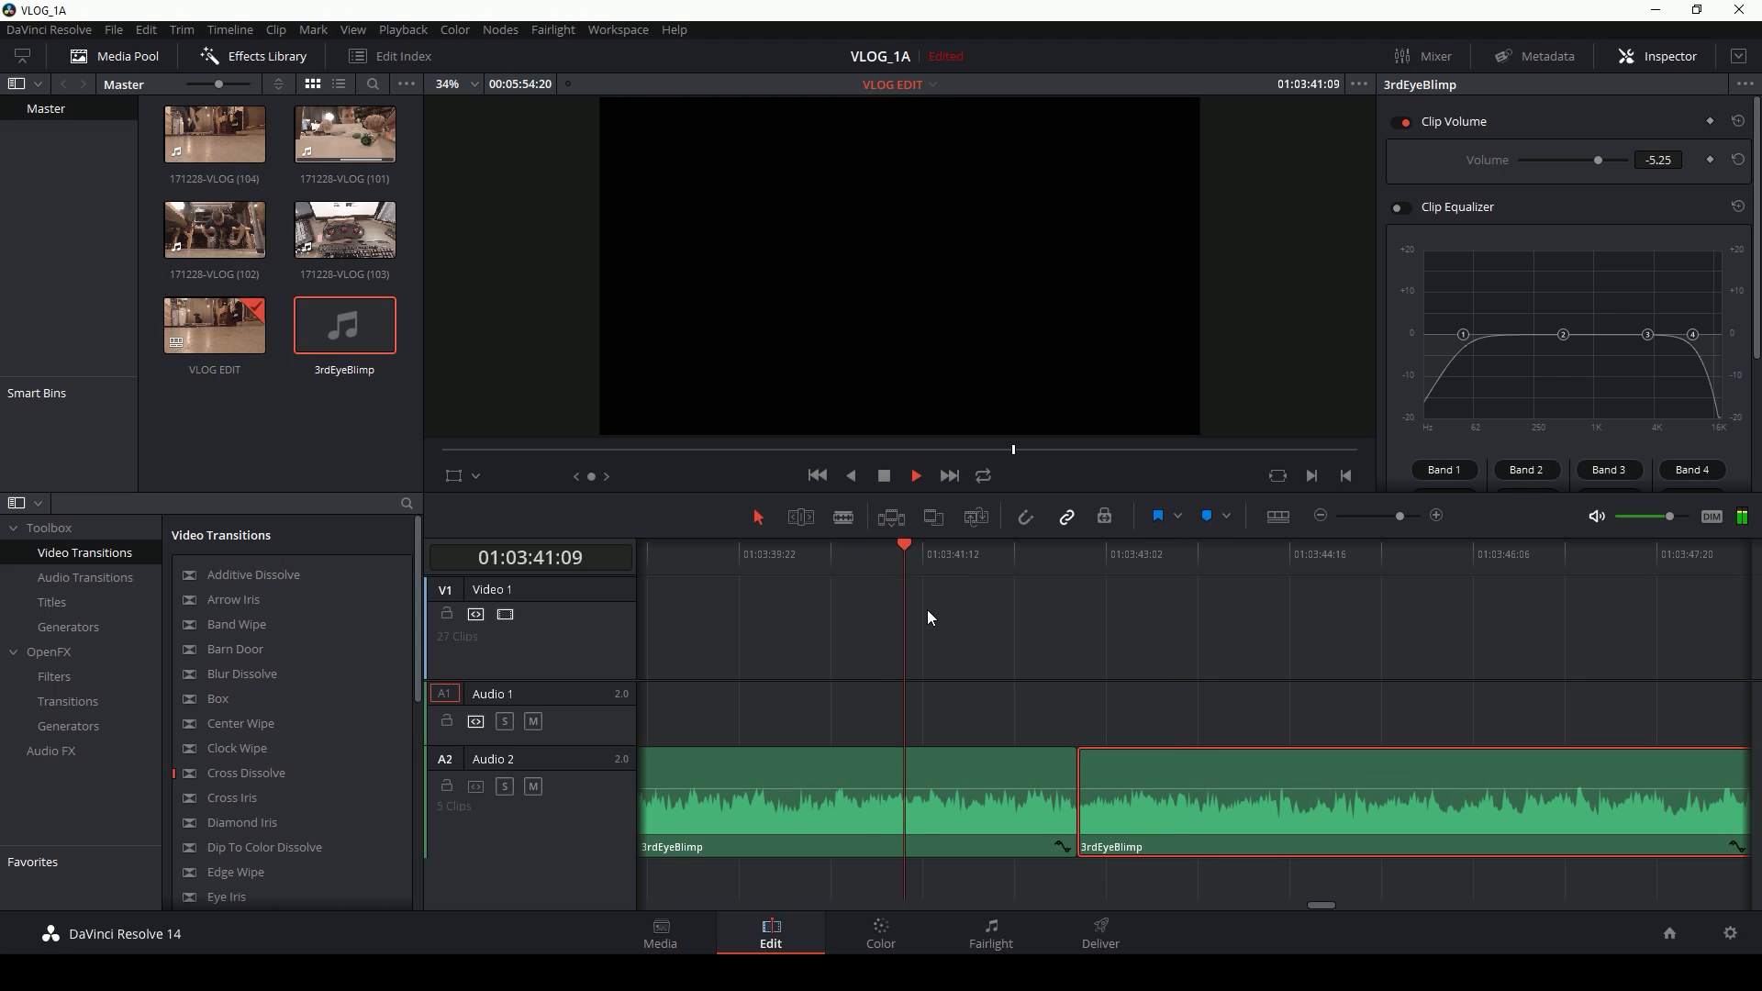
Step: Replay the cut between the two copied music clips several times to check that the beat carries over
left_click(1437, 515)
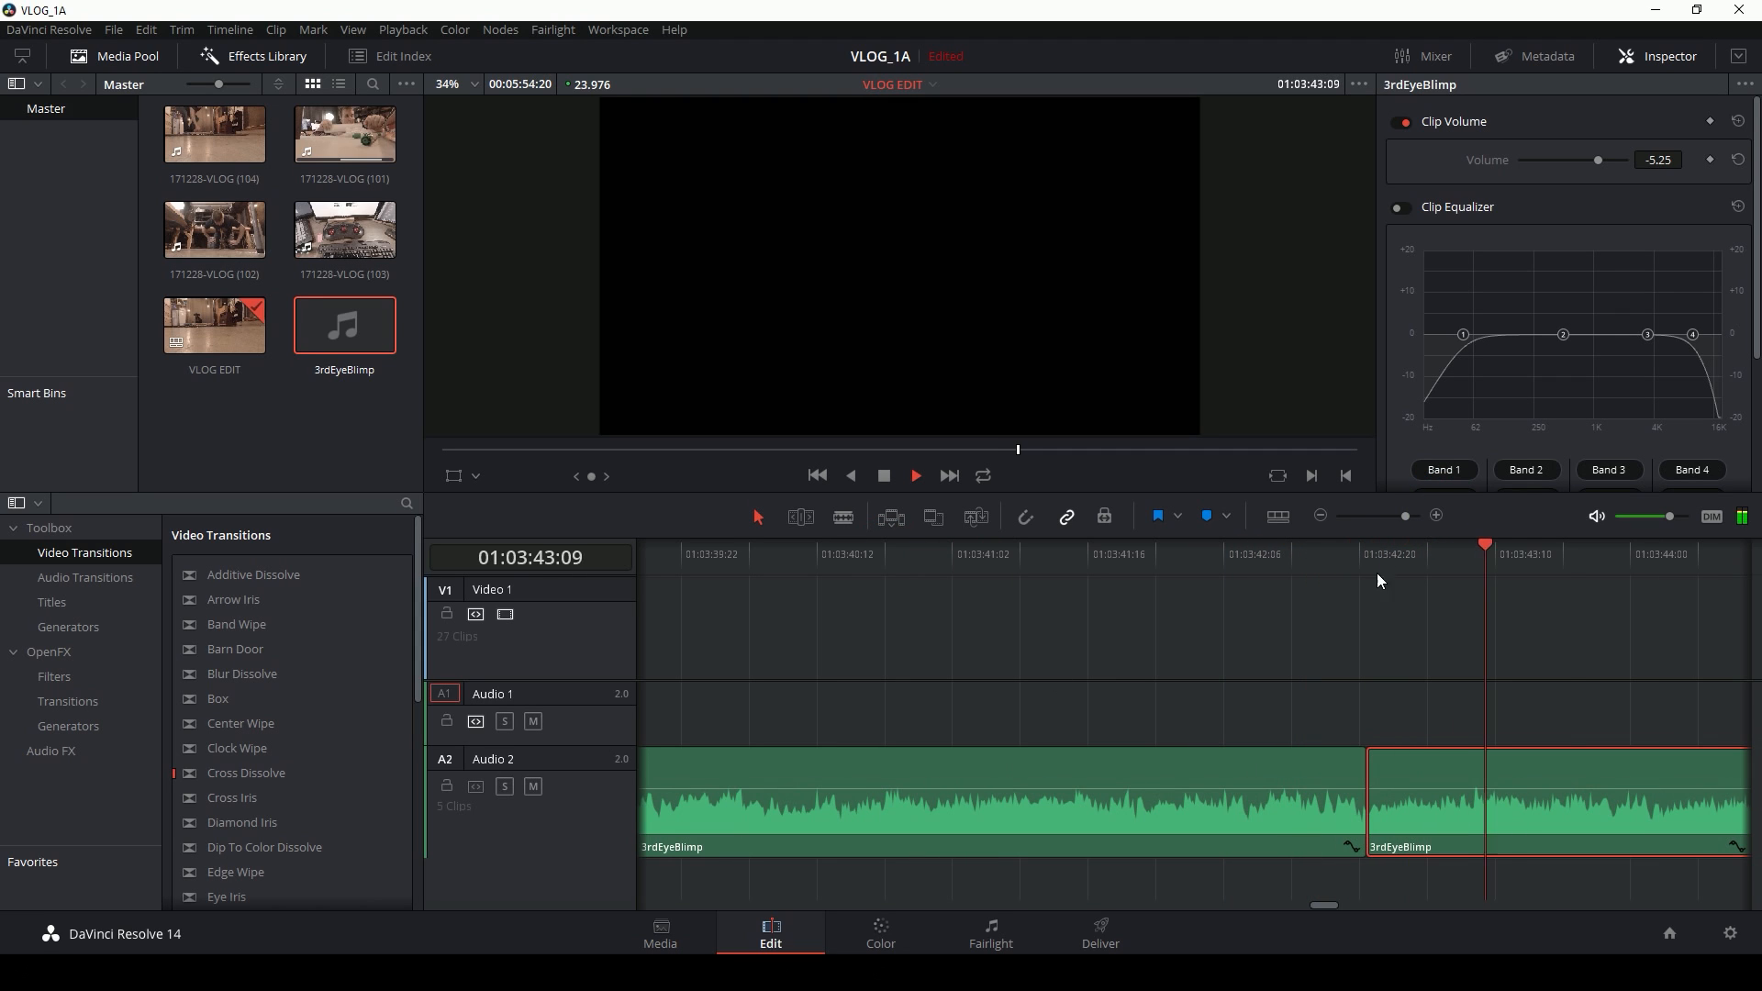
key("space")
left_click(767, 556)
key("space")
left_click(1321, 515)
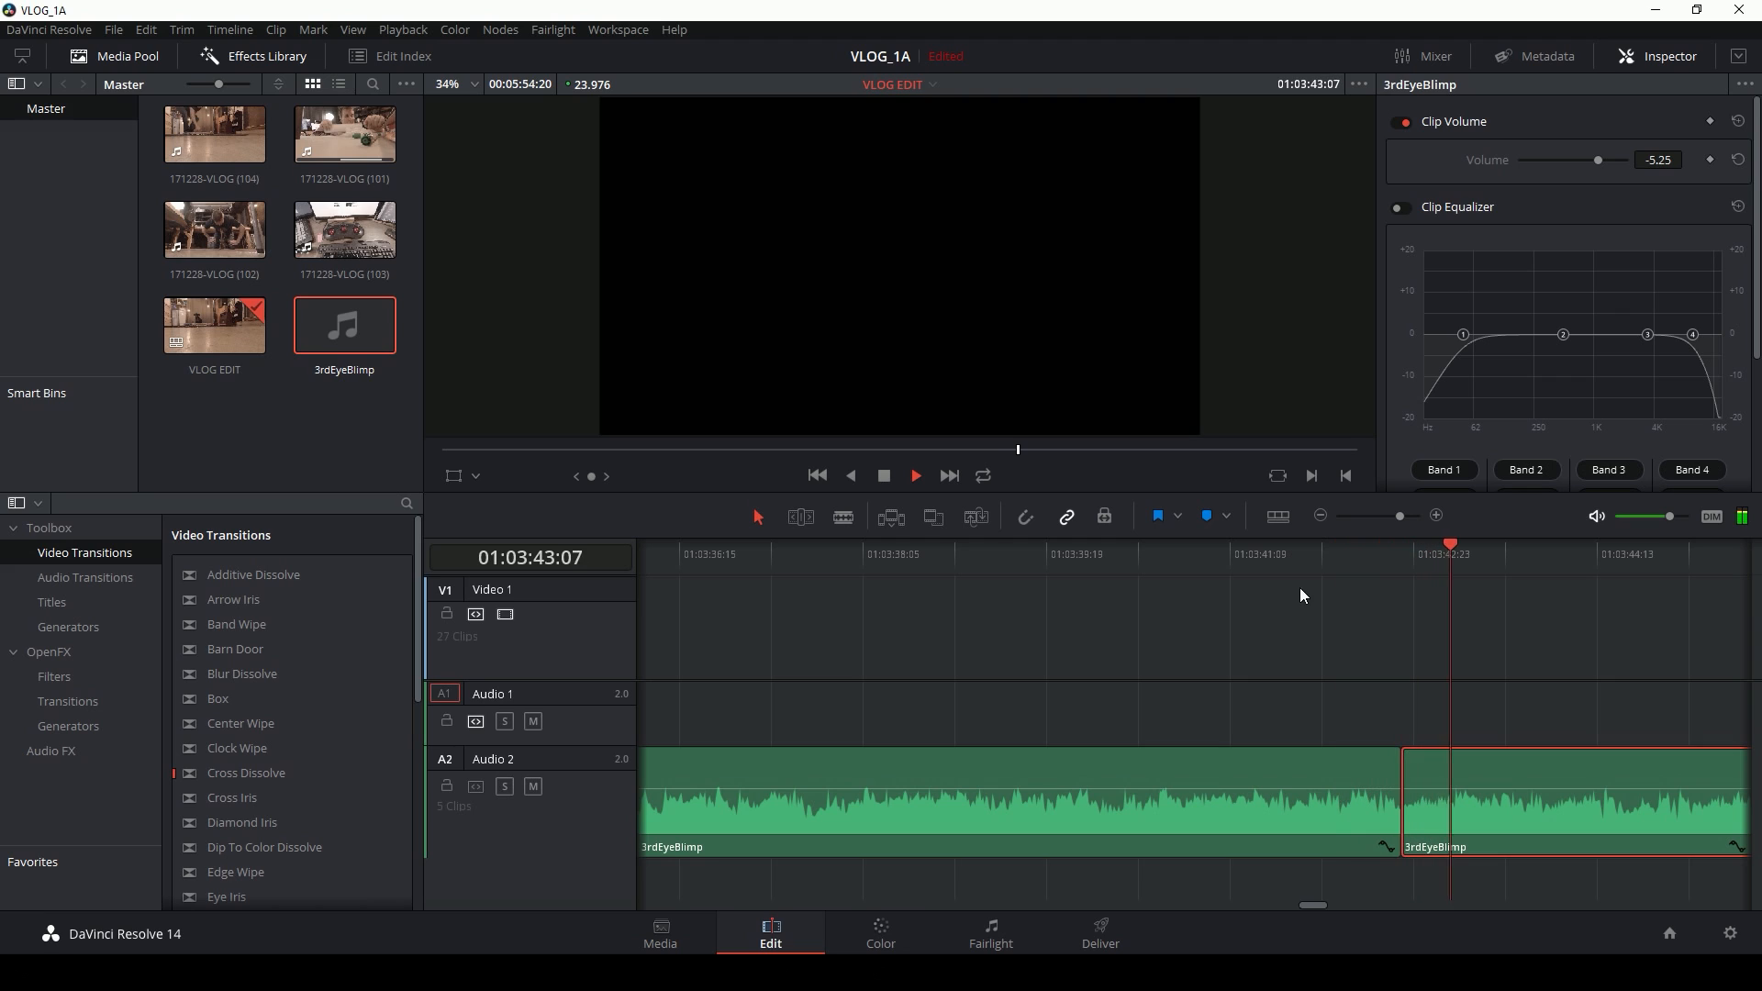
left_click(1320, 516)
left_click(1320, 516)
left_click(1102, 633)
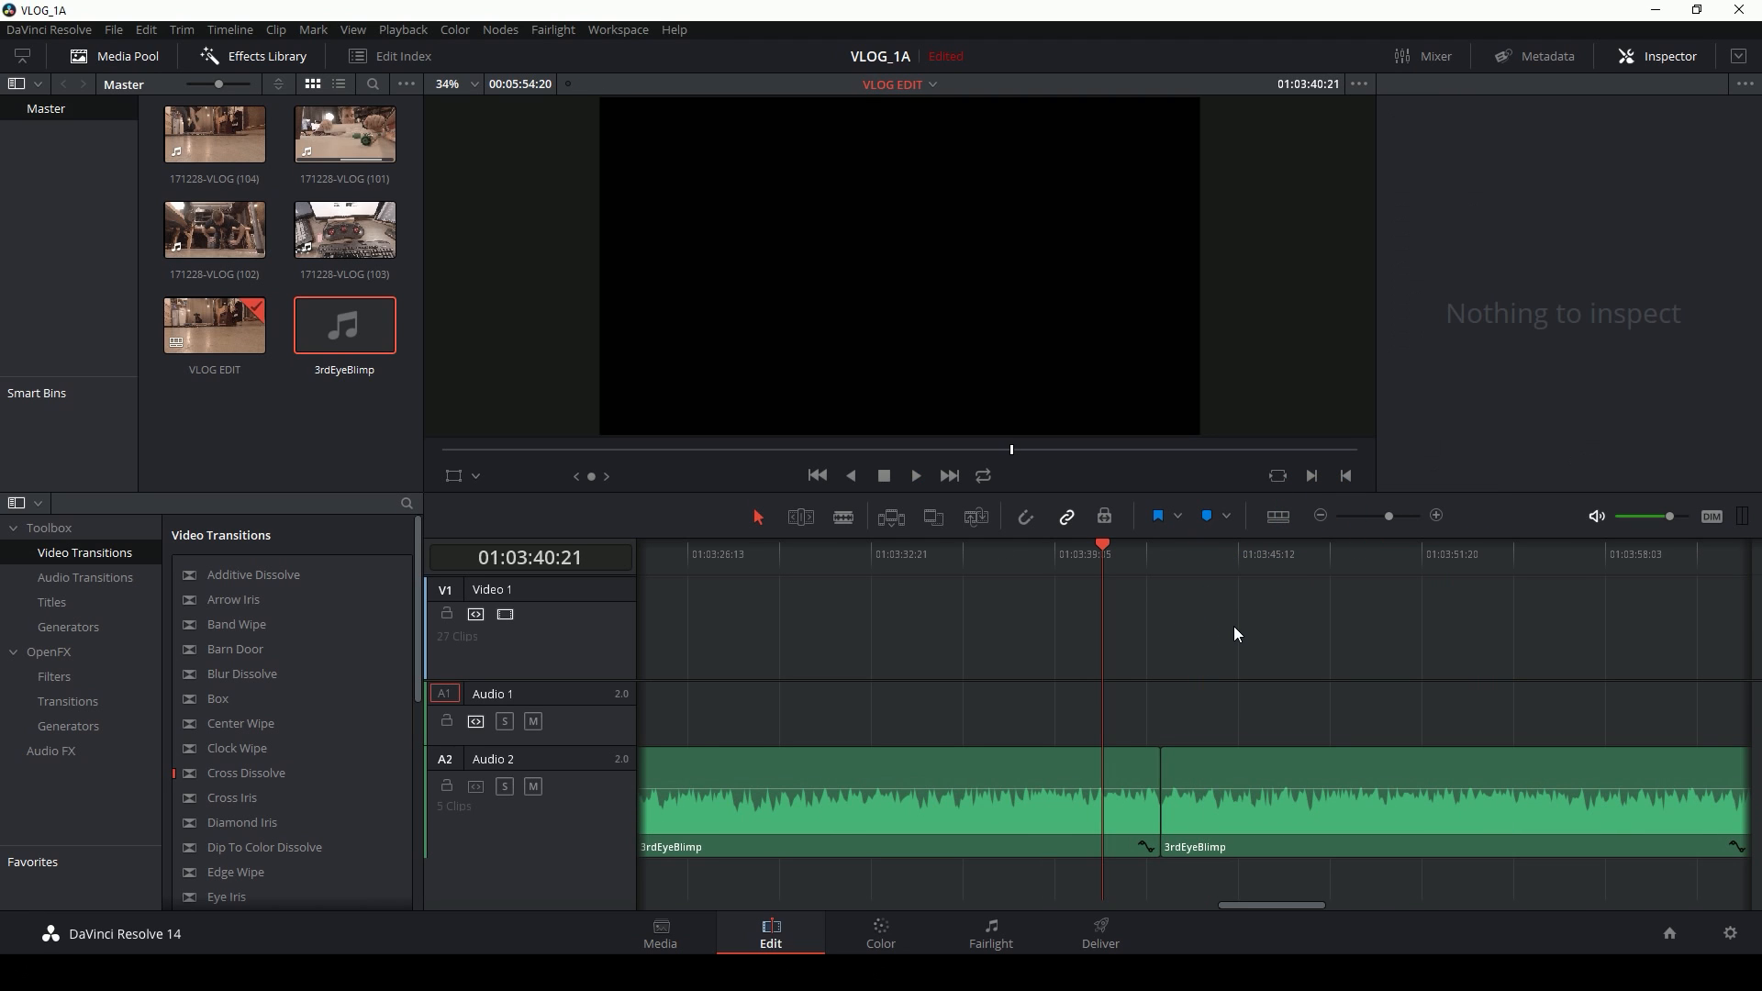
key("space")
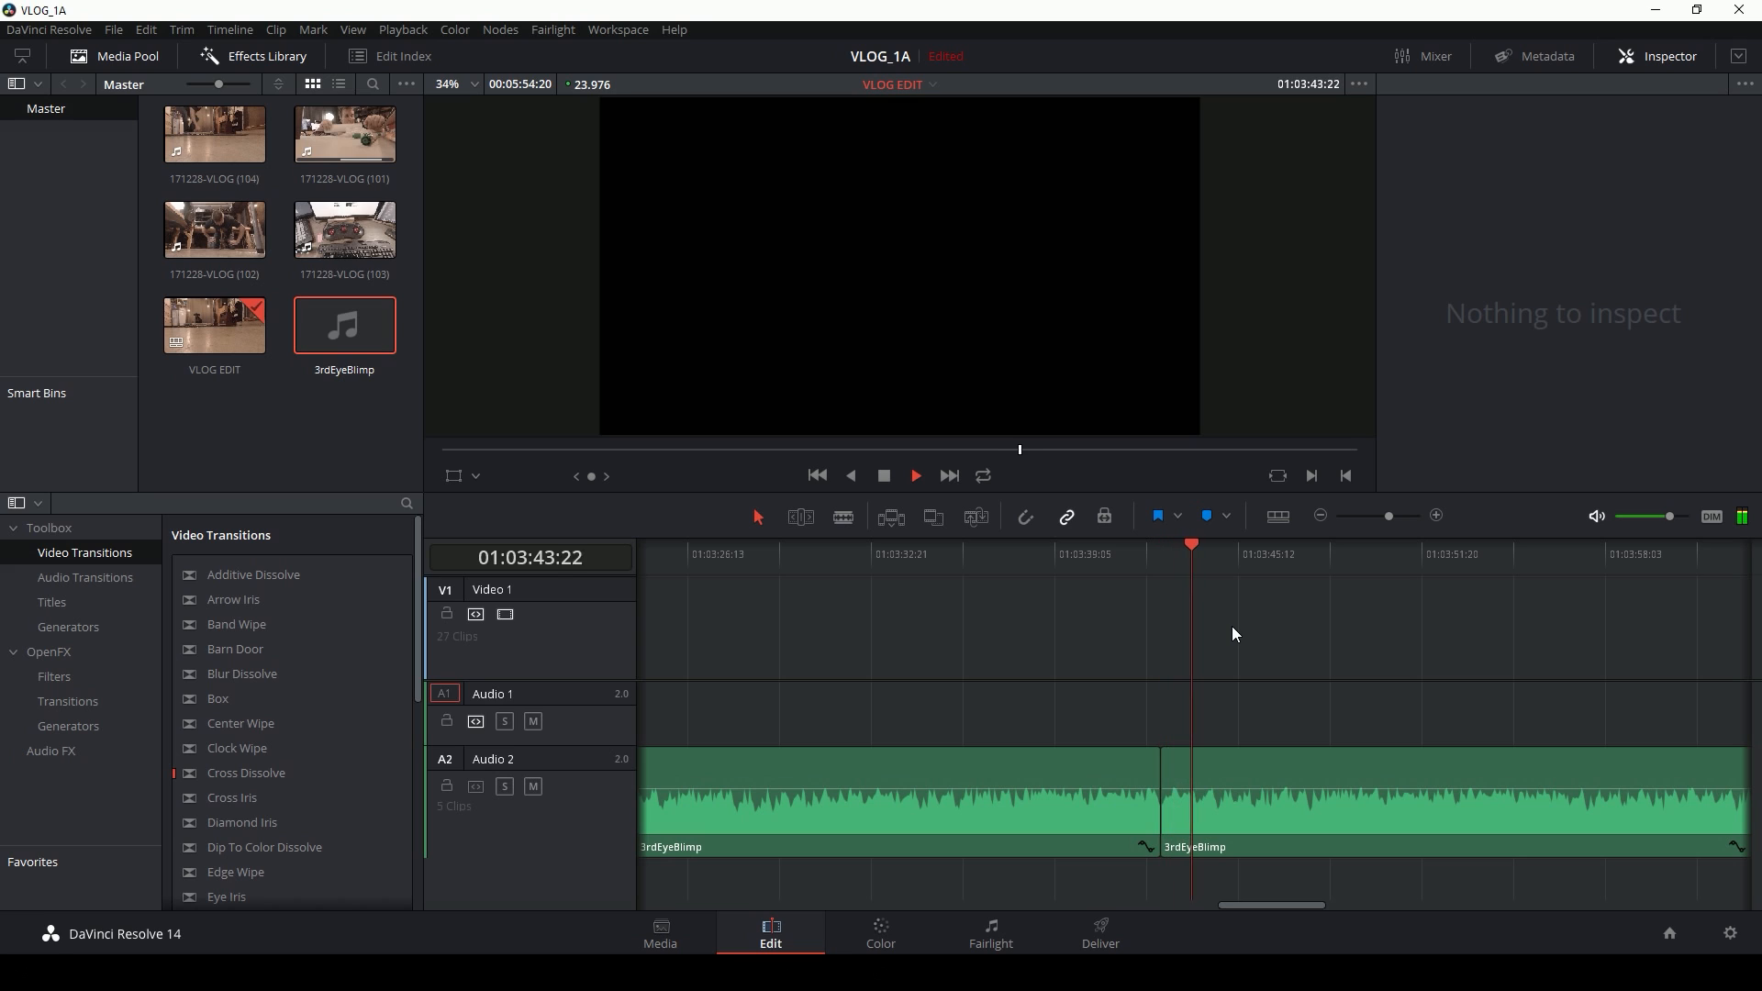
key("space")
Step: Delete both copied 3rdEyeBlimp clips that sit after the end of the video
left_click(1418, 598)
left_click(1319, 516)
left_click(1319, 516)
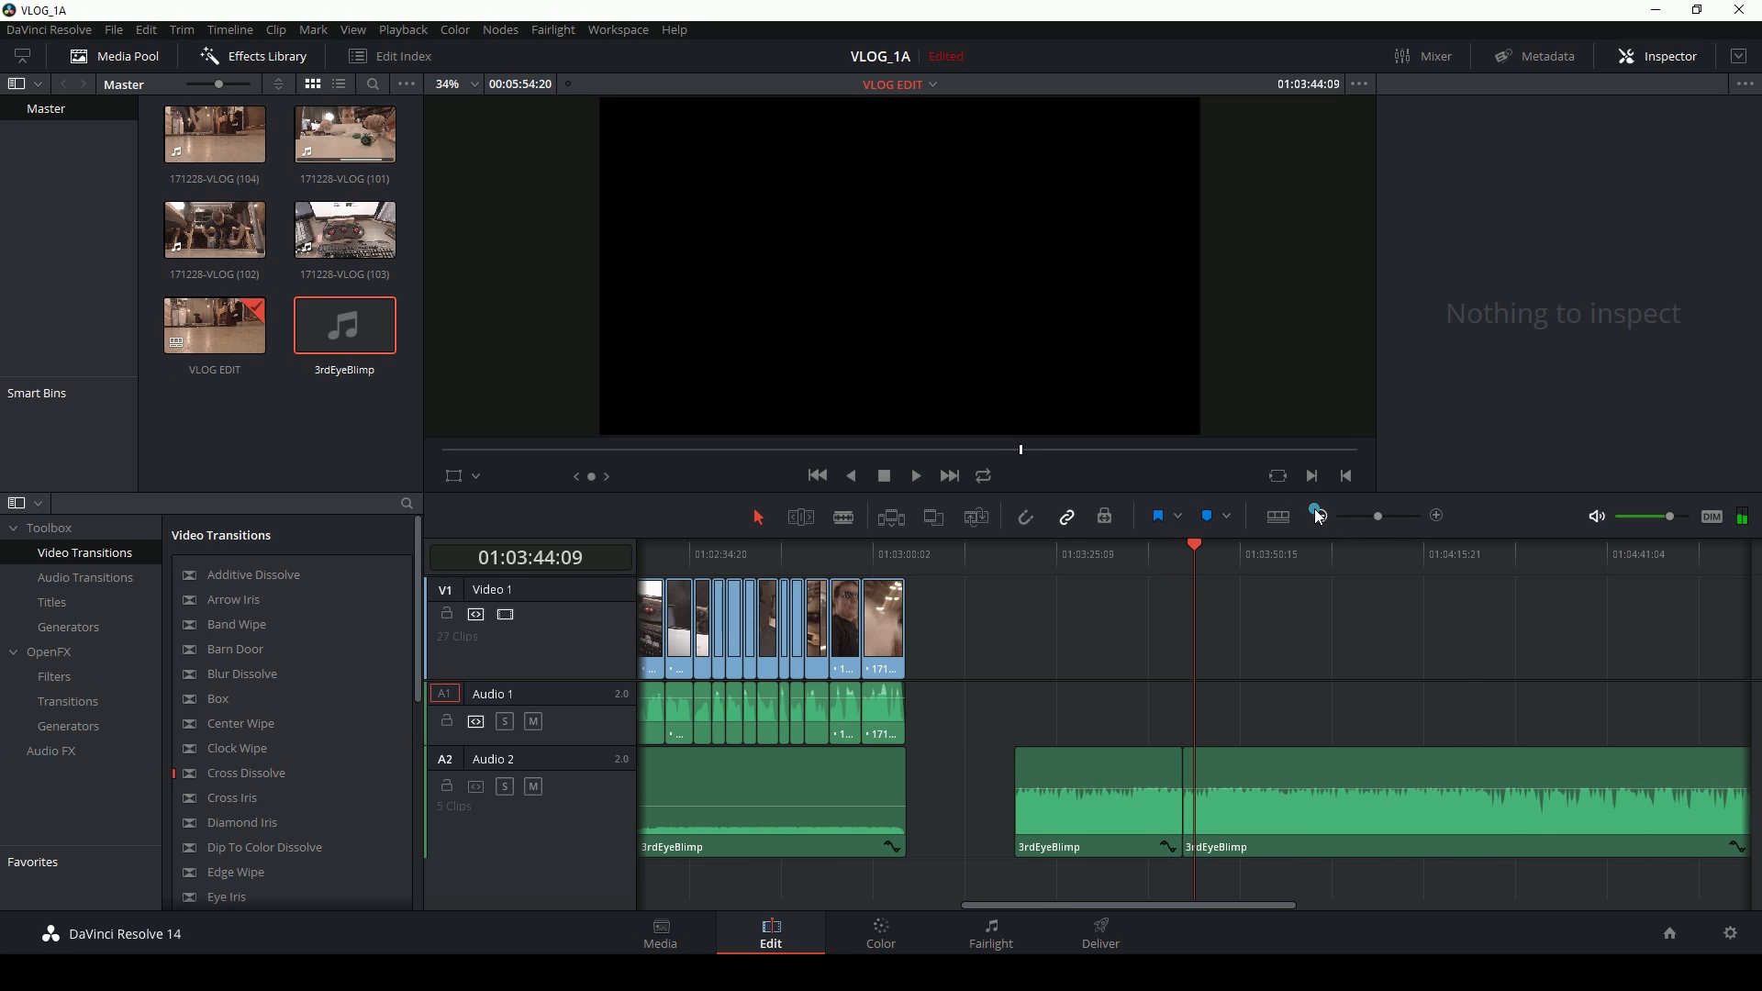
left_click(1319, 516)
left_click(1259, 647)
left_click_drag(1141, 707, 1210, 800)
key("Delete")
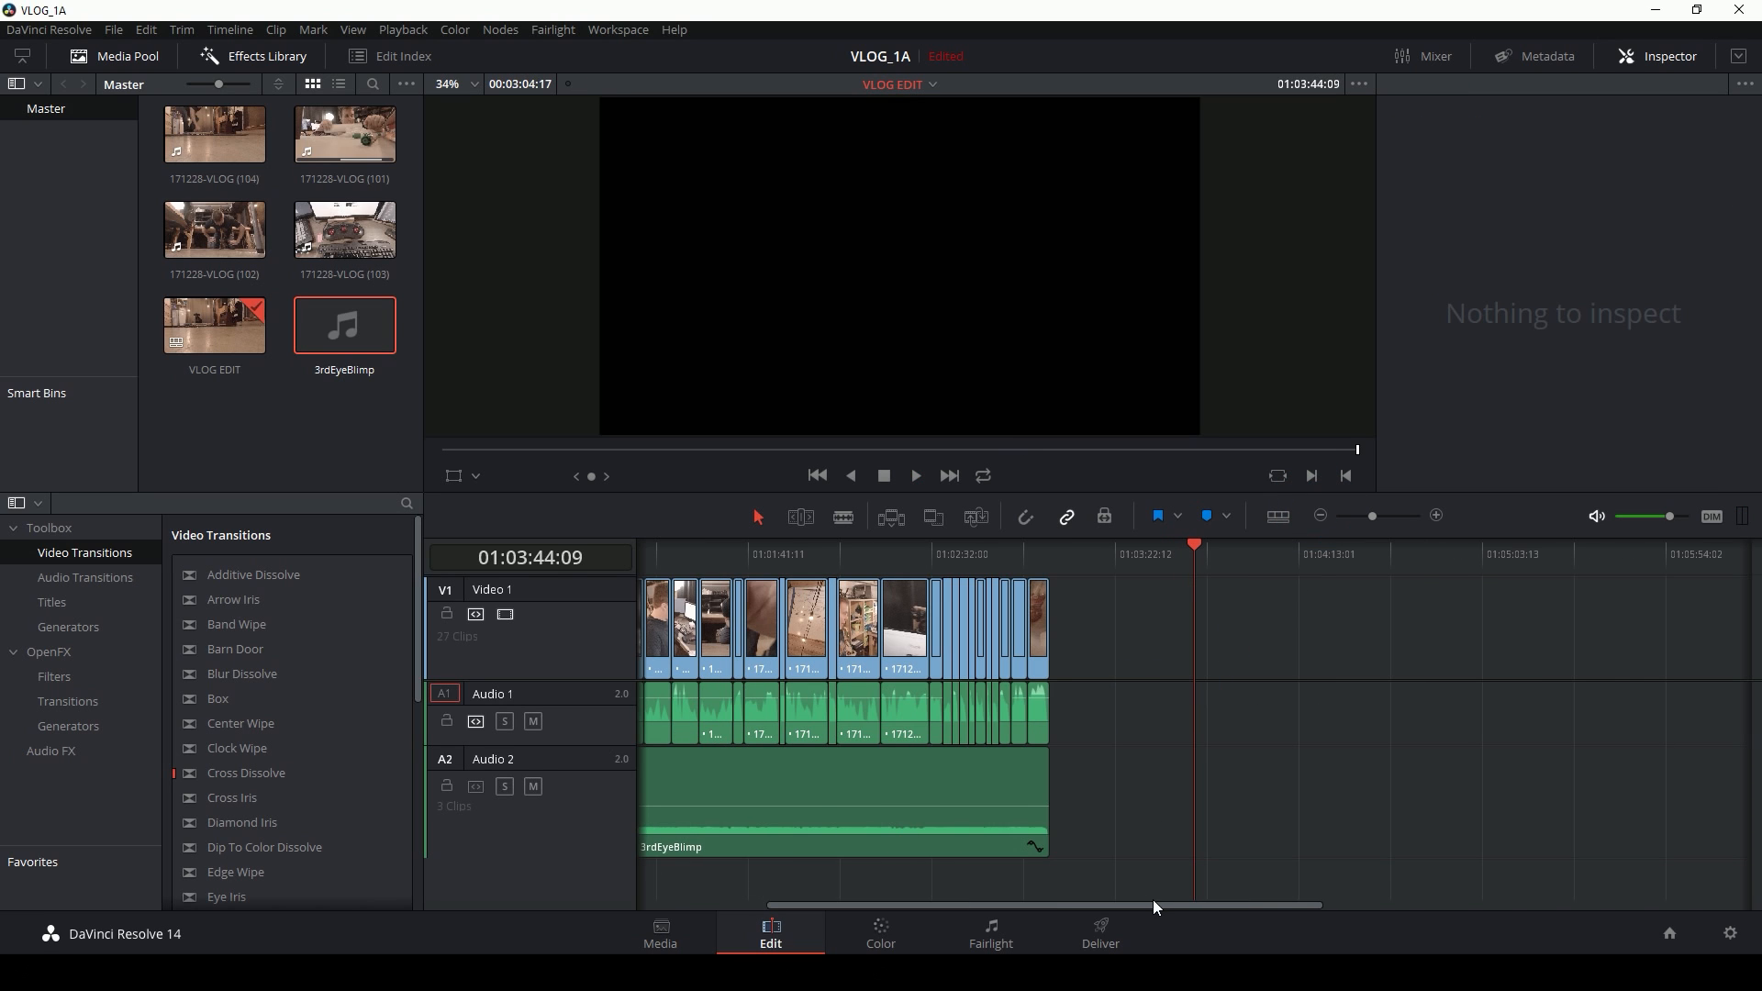
Step: Play the timeline from 01:00:37:03 through the music gap to 01:00:51:10 and save the project
left_click_drag(1154, 906, 971, 920)
left_click(774, 553)
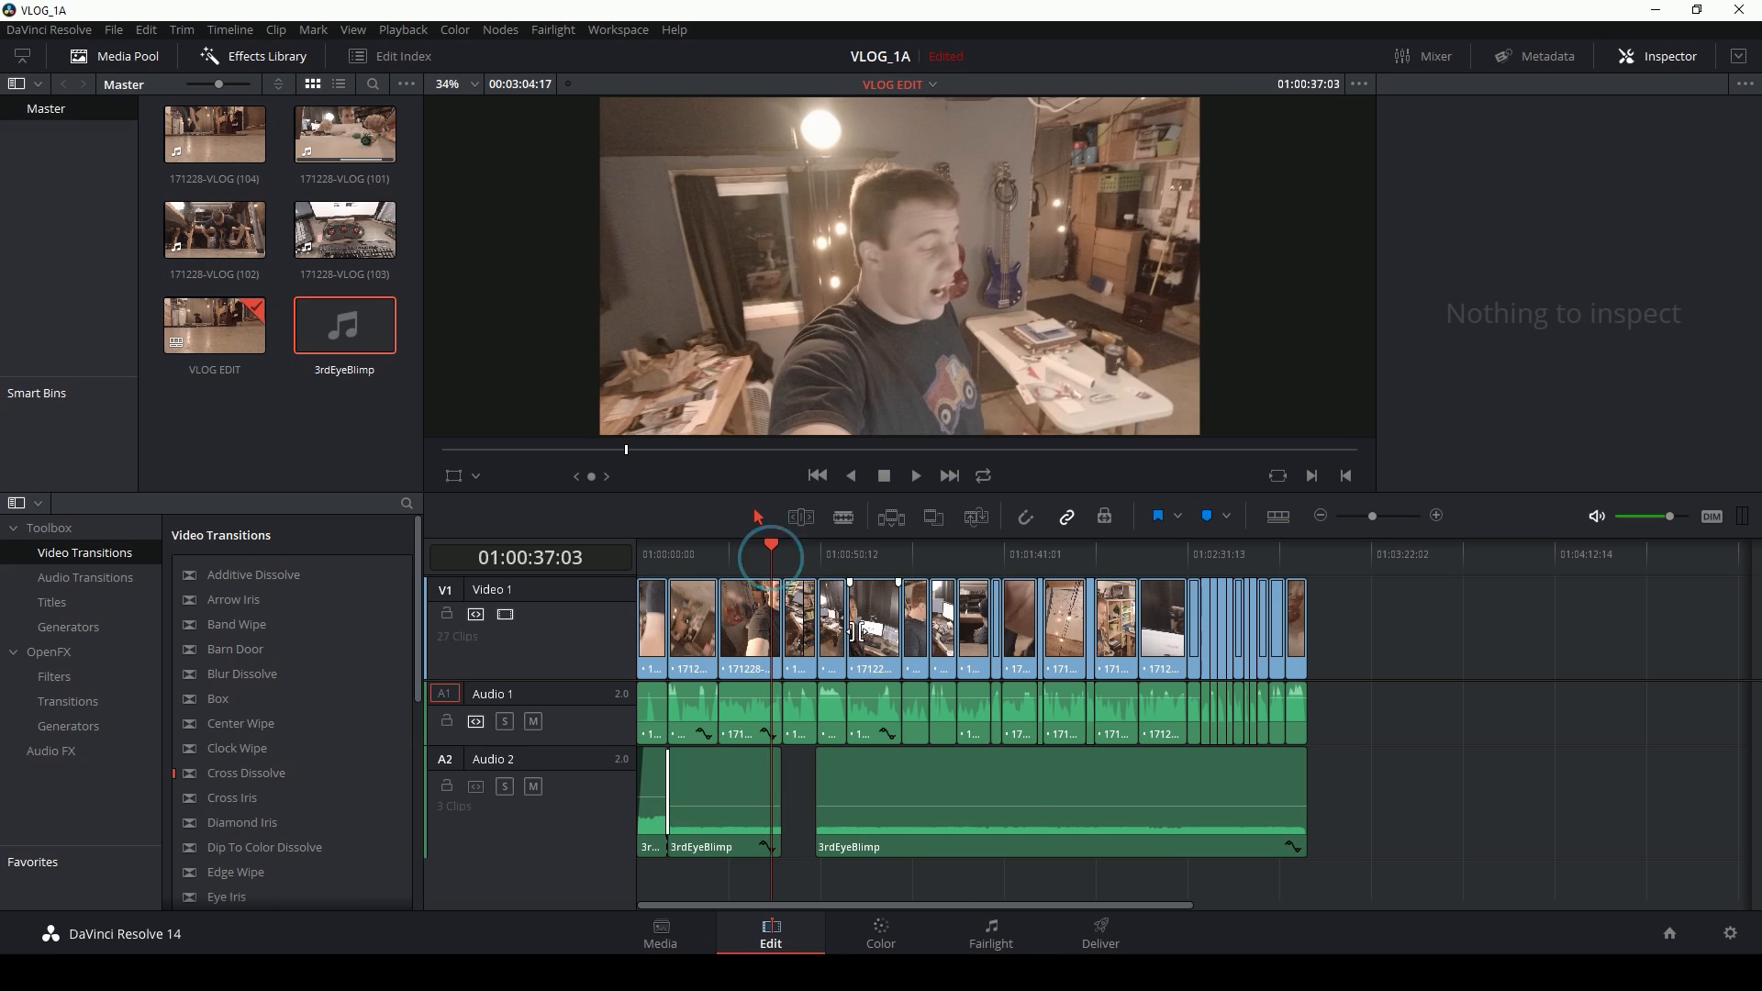
key("space")
left_click(1437, 516)
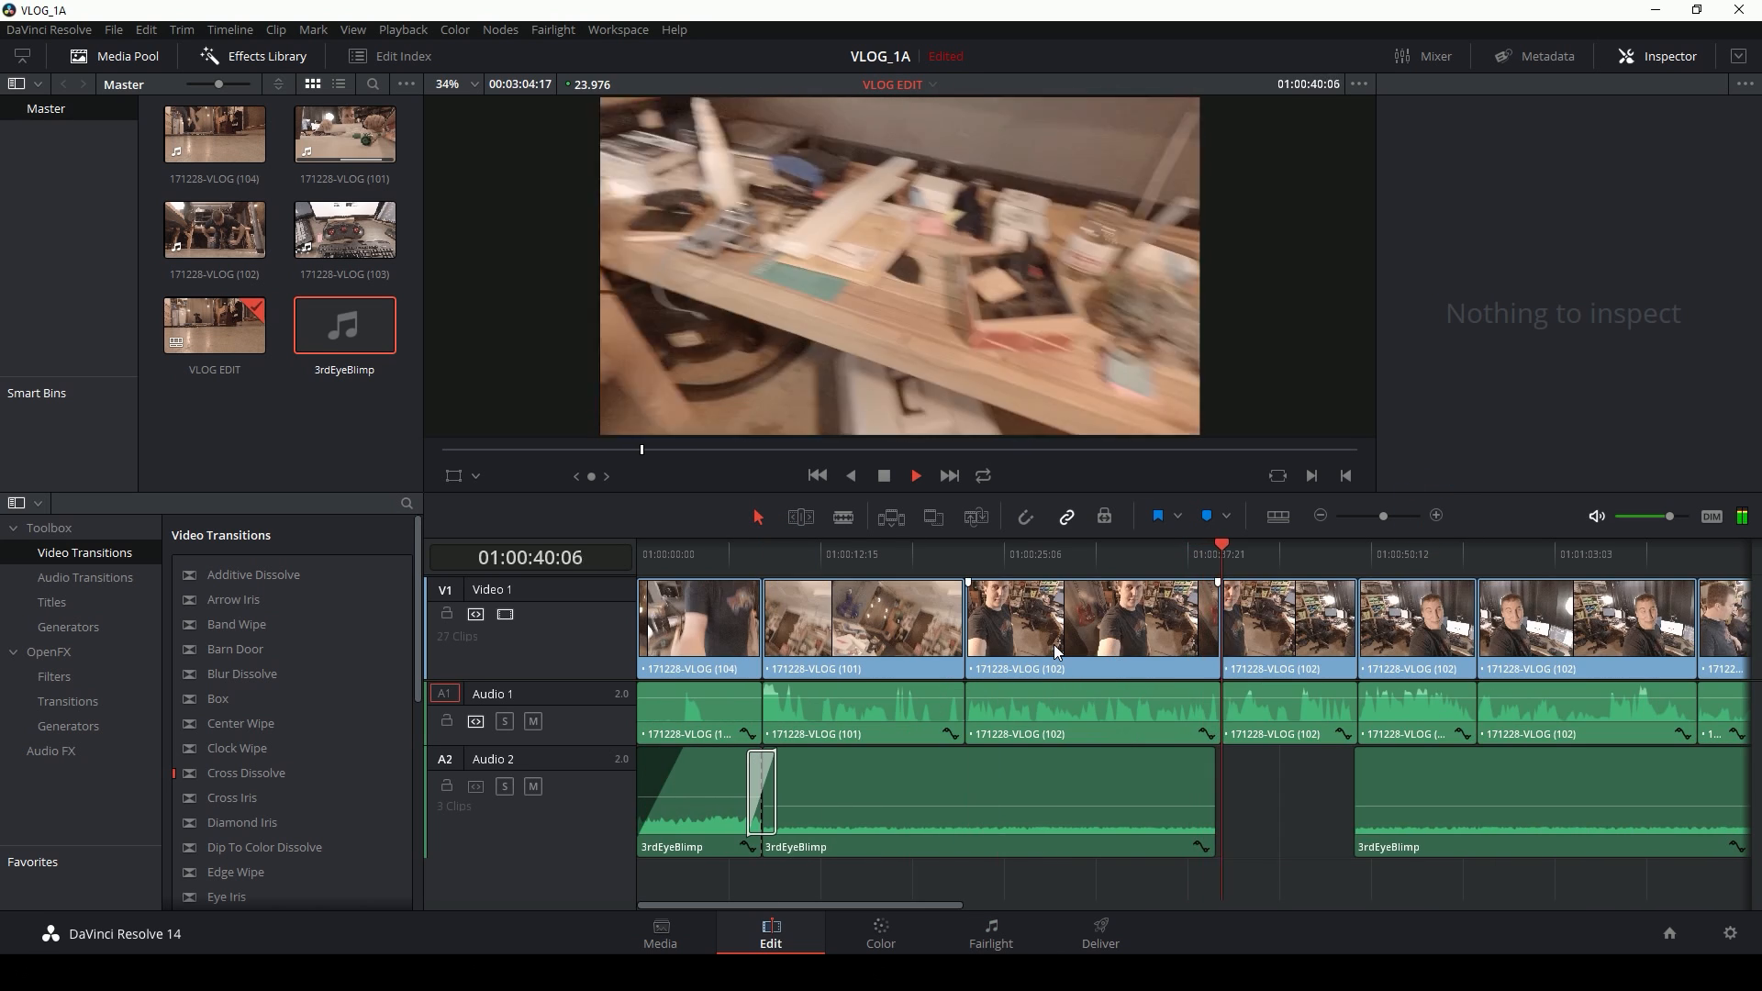
left_click(1323, 515)
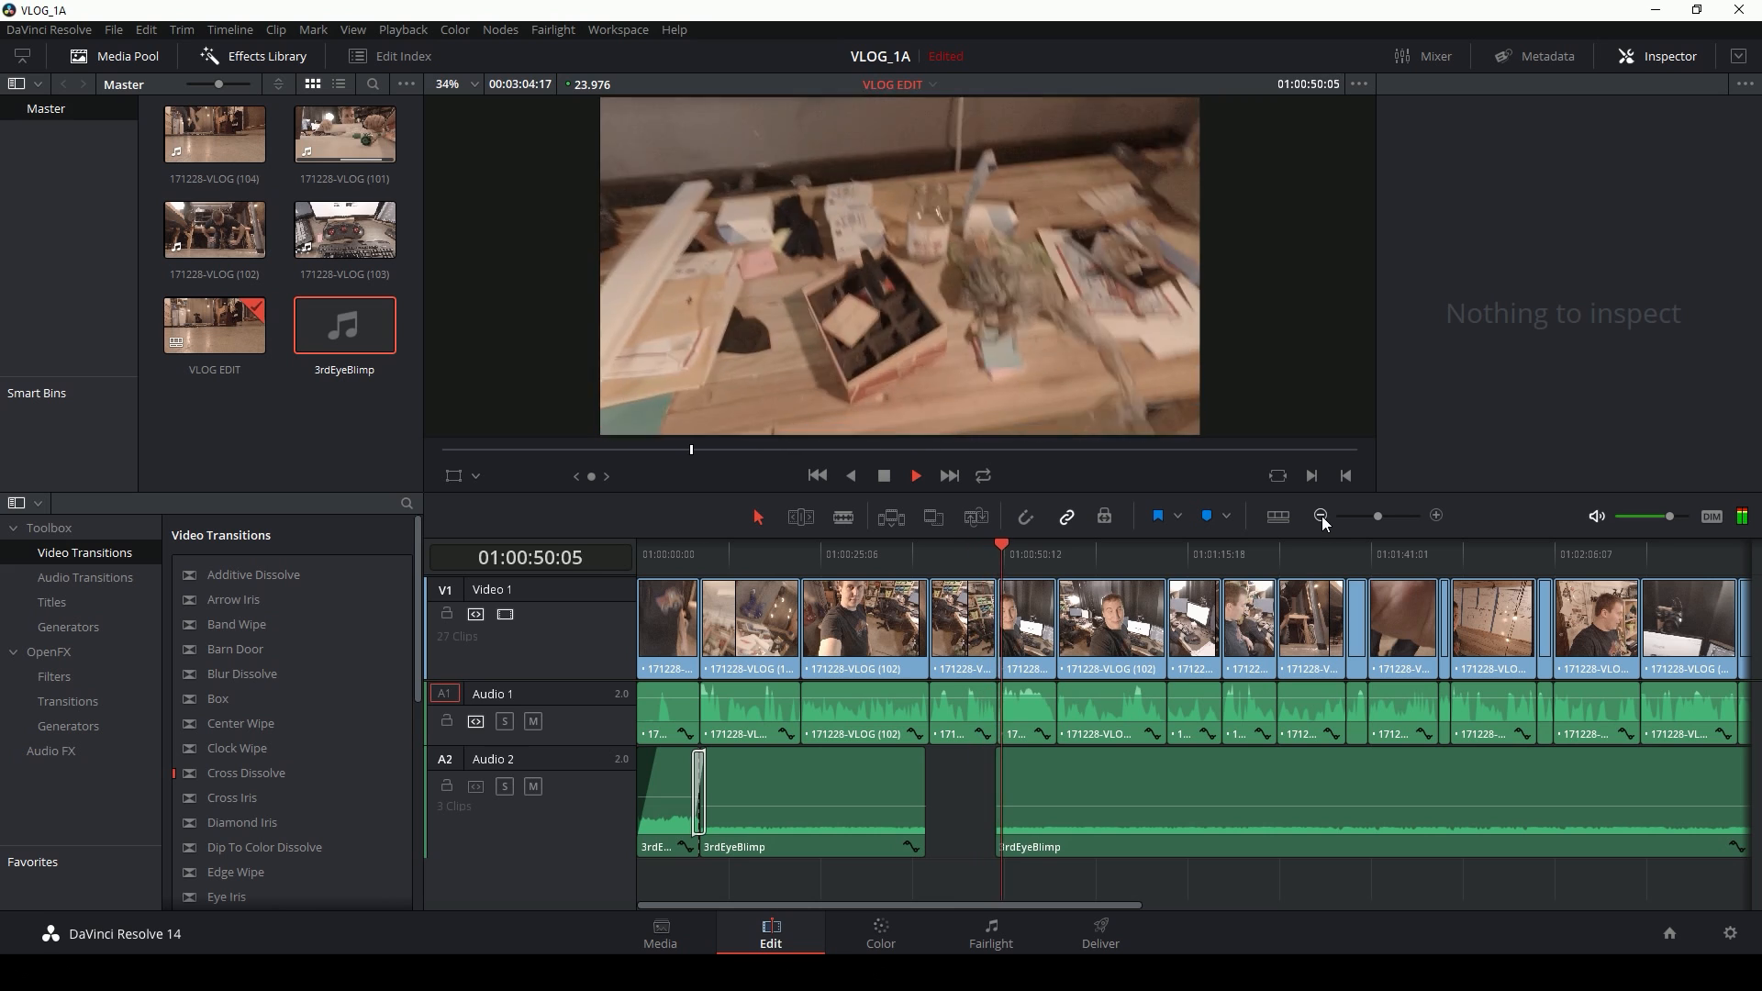
left_click(1321, 517)
key("space")
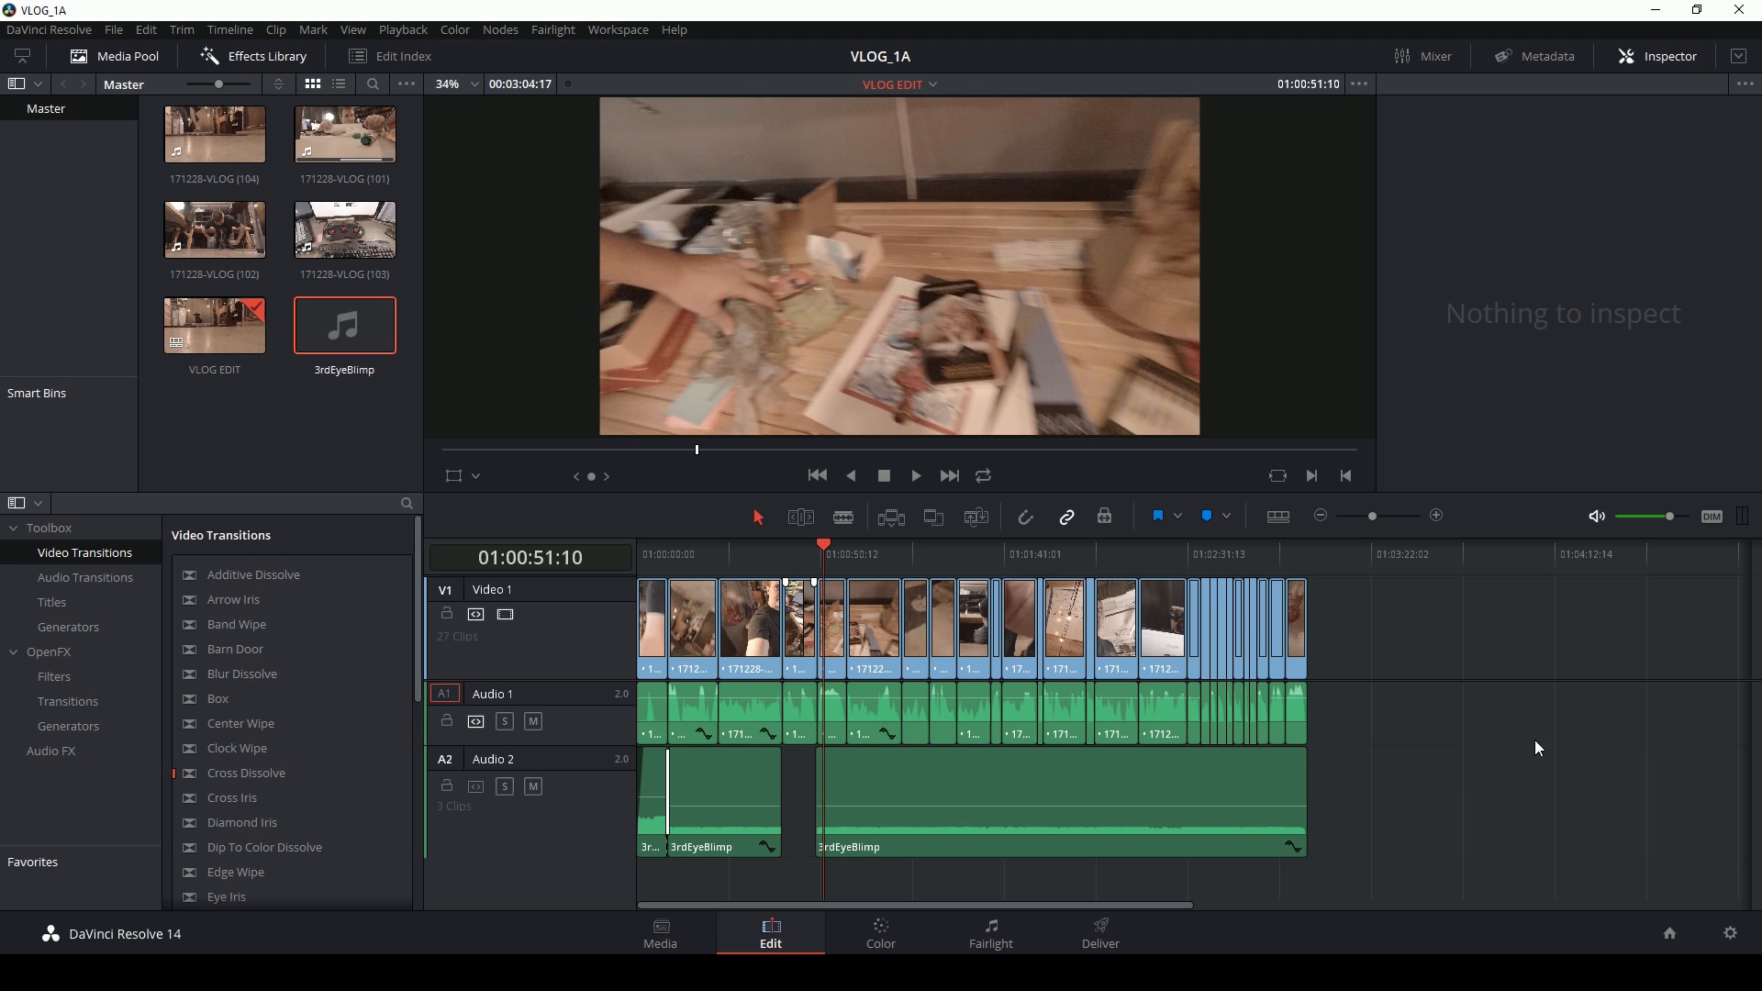
Step: Switch to the Color page and go to 01:01:51:00 in clip 12 for grading
left_click(887, 936)
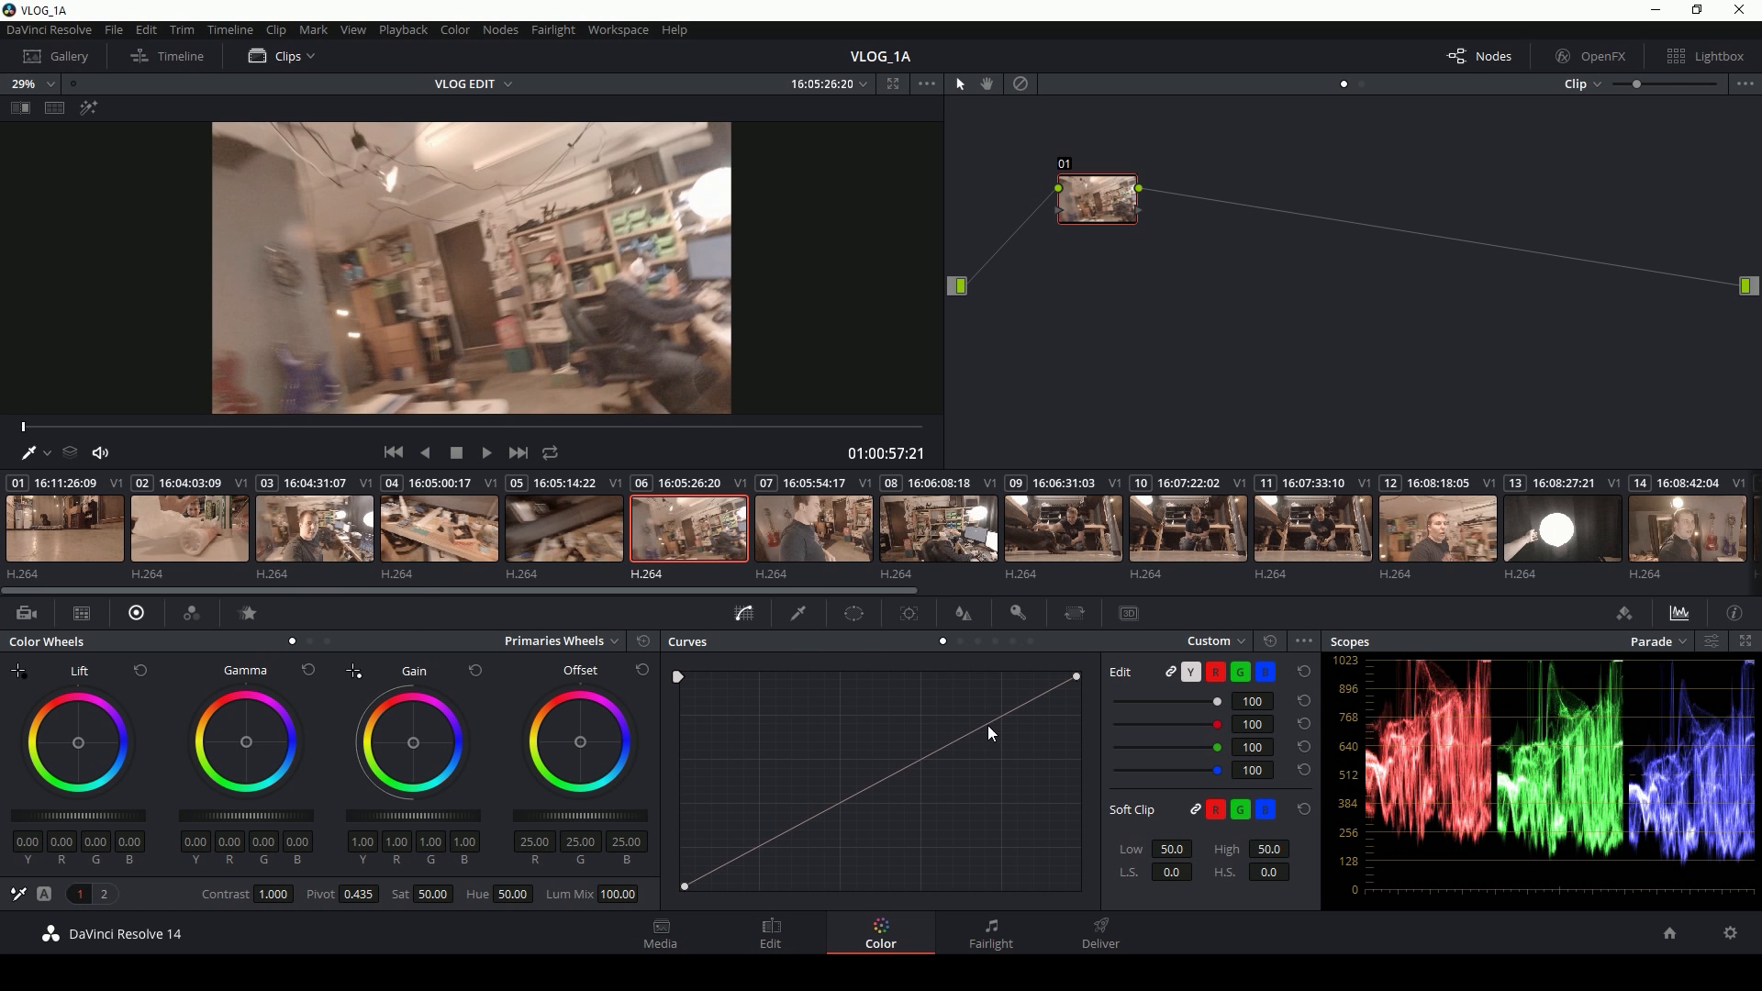
left_click(225, 525)
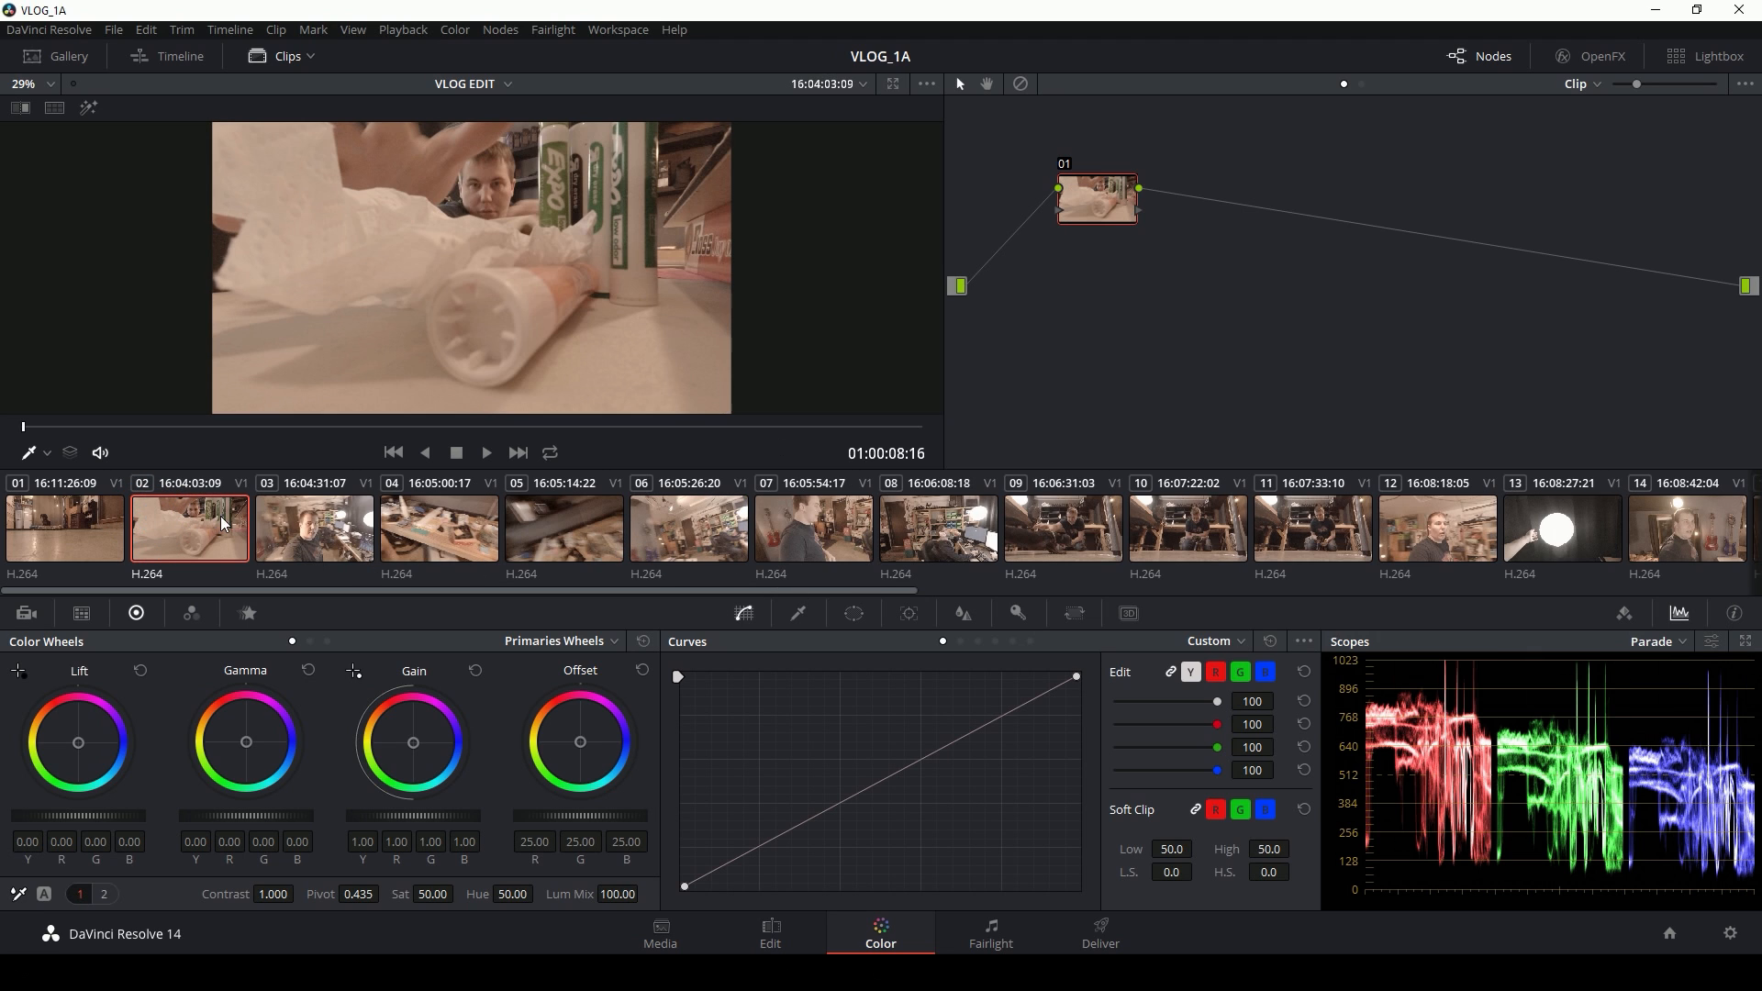
left_click(679, 543)
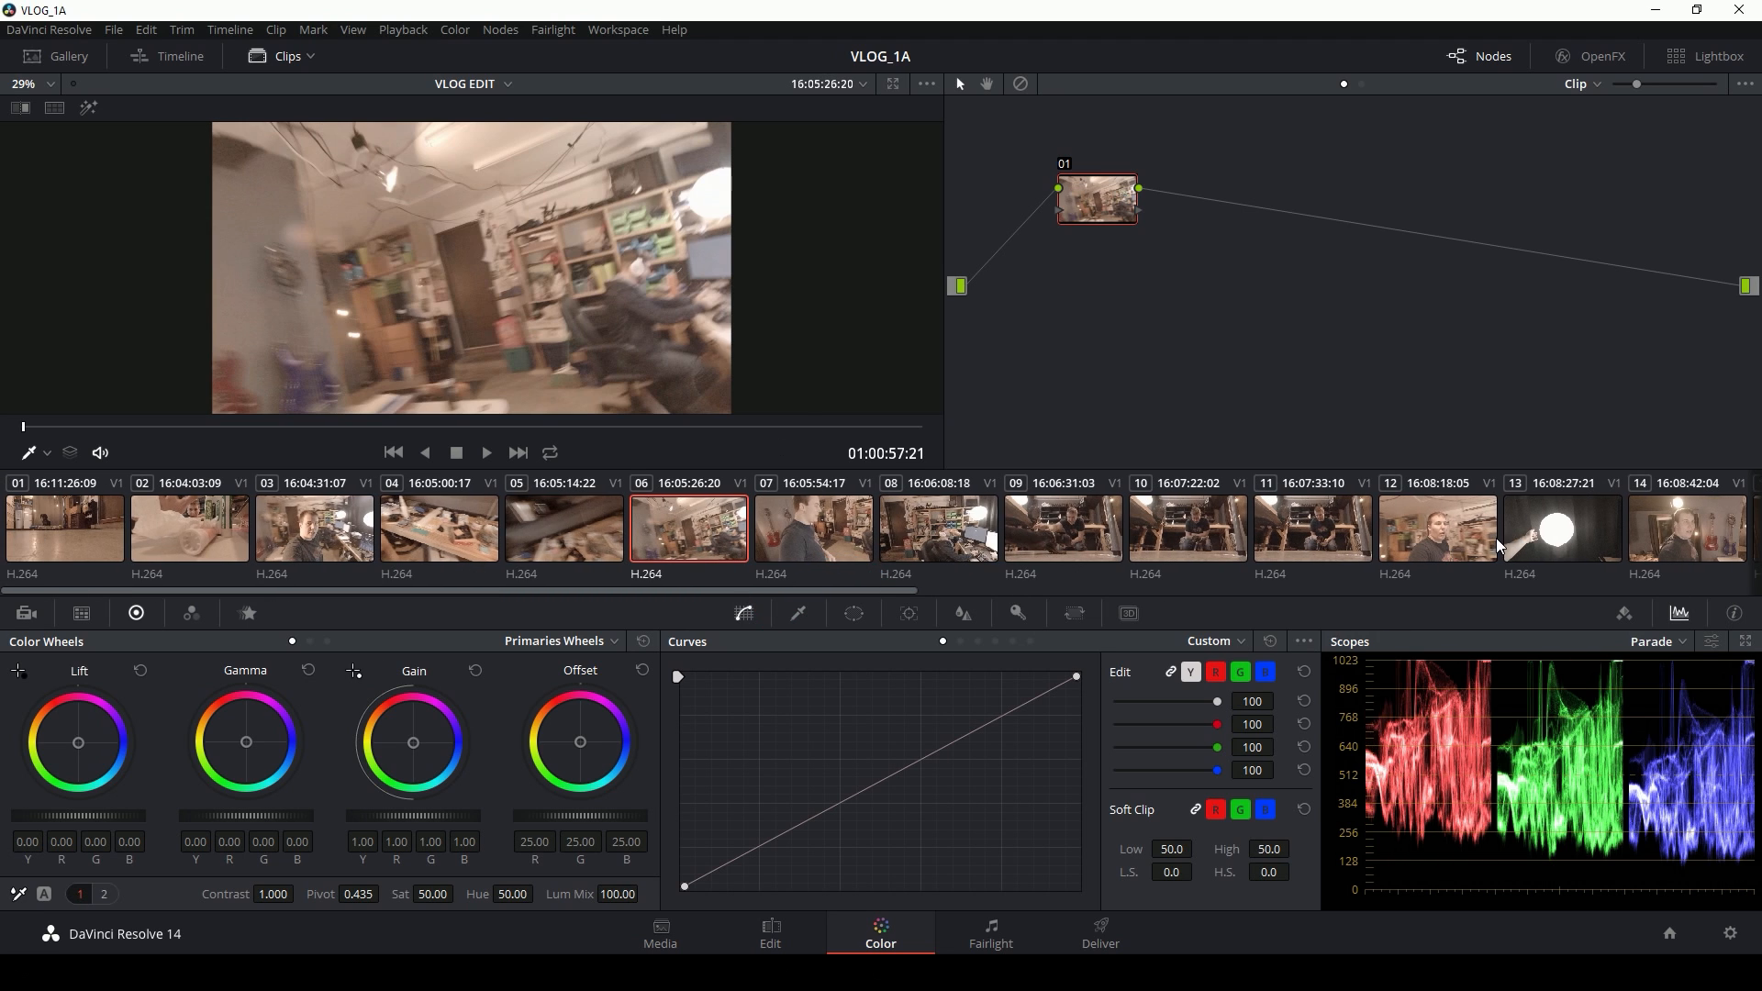
left_click(1439, 530)
left_click_drag(510, 426, 377, 426)
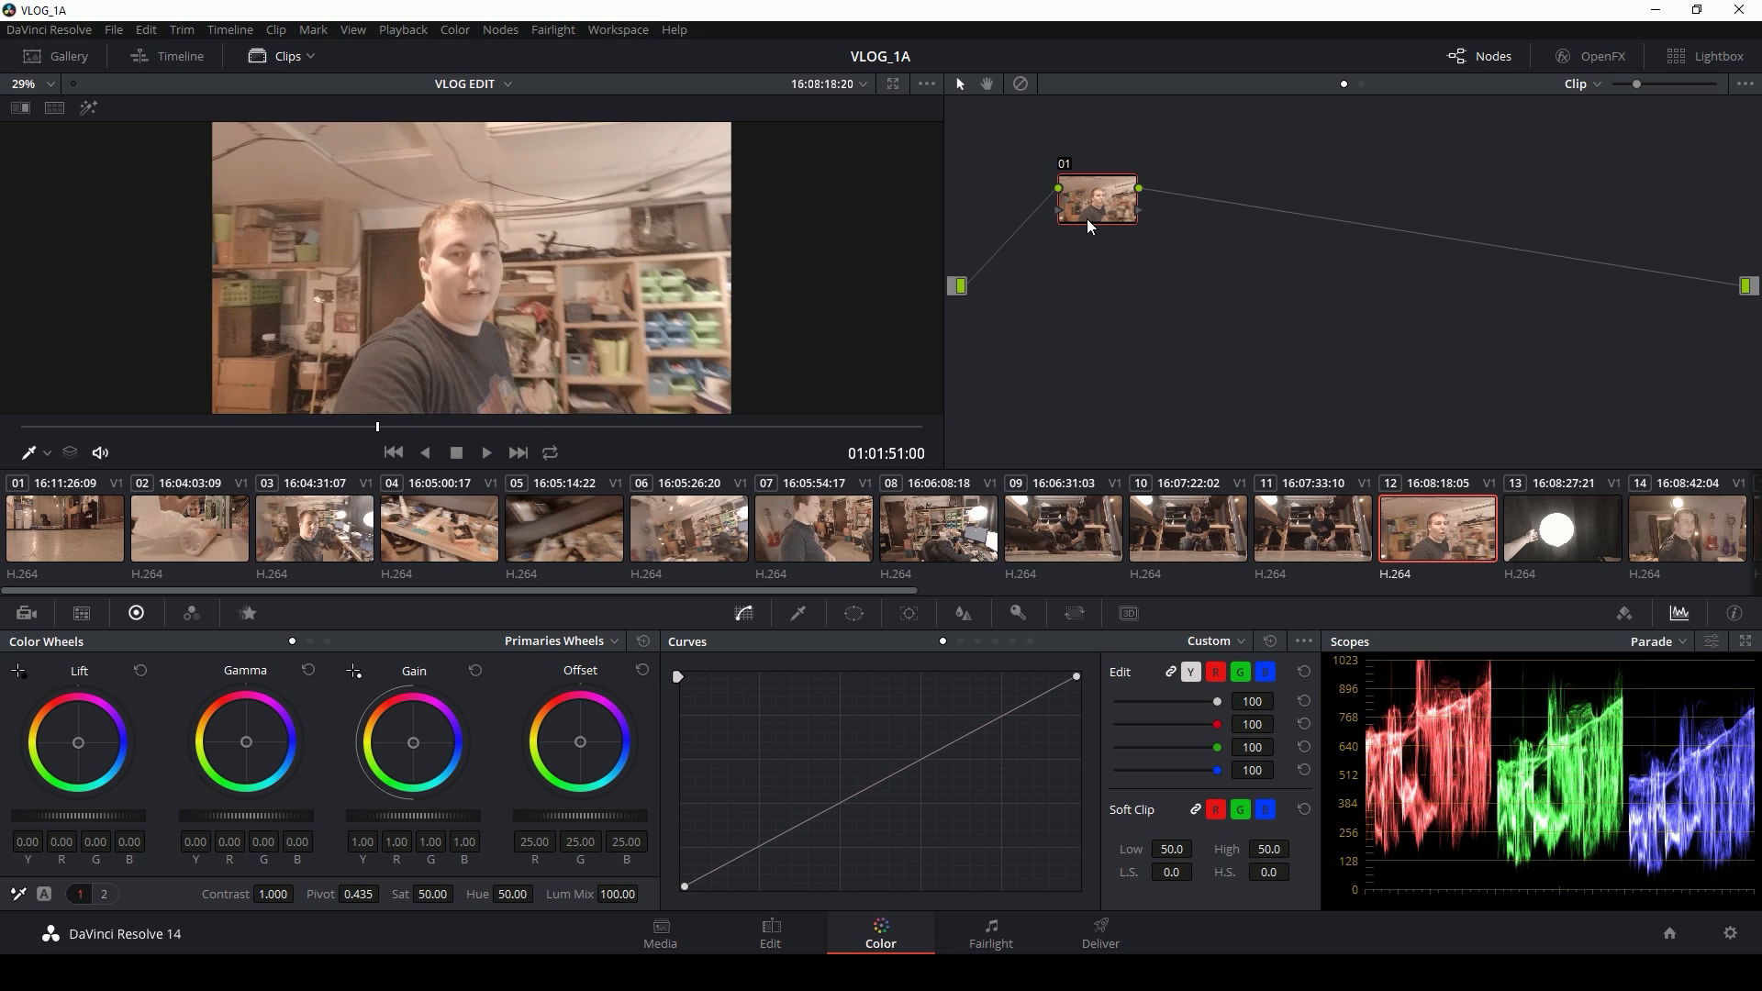
Step: Add a serial node to clip 12, apply the Ground_Control GC_Apex_Protune-to-709 3D LUT, and label the node APEX LUT
key("alt+s")
right_click(1205, 207)
mouse_move(1307, 413)
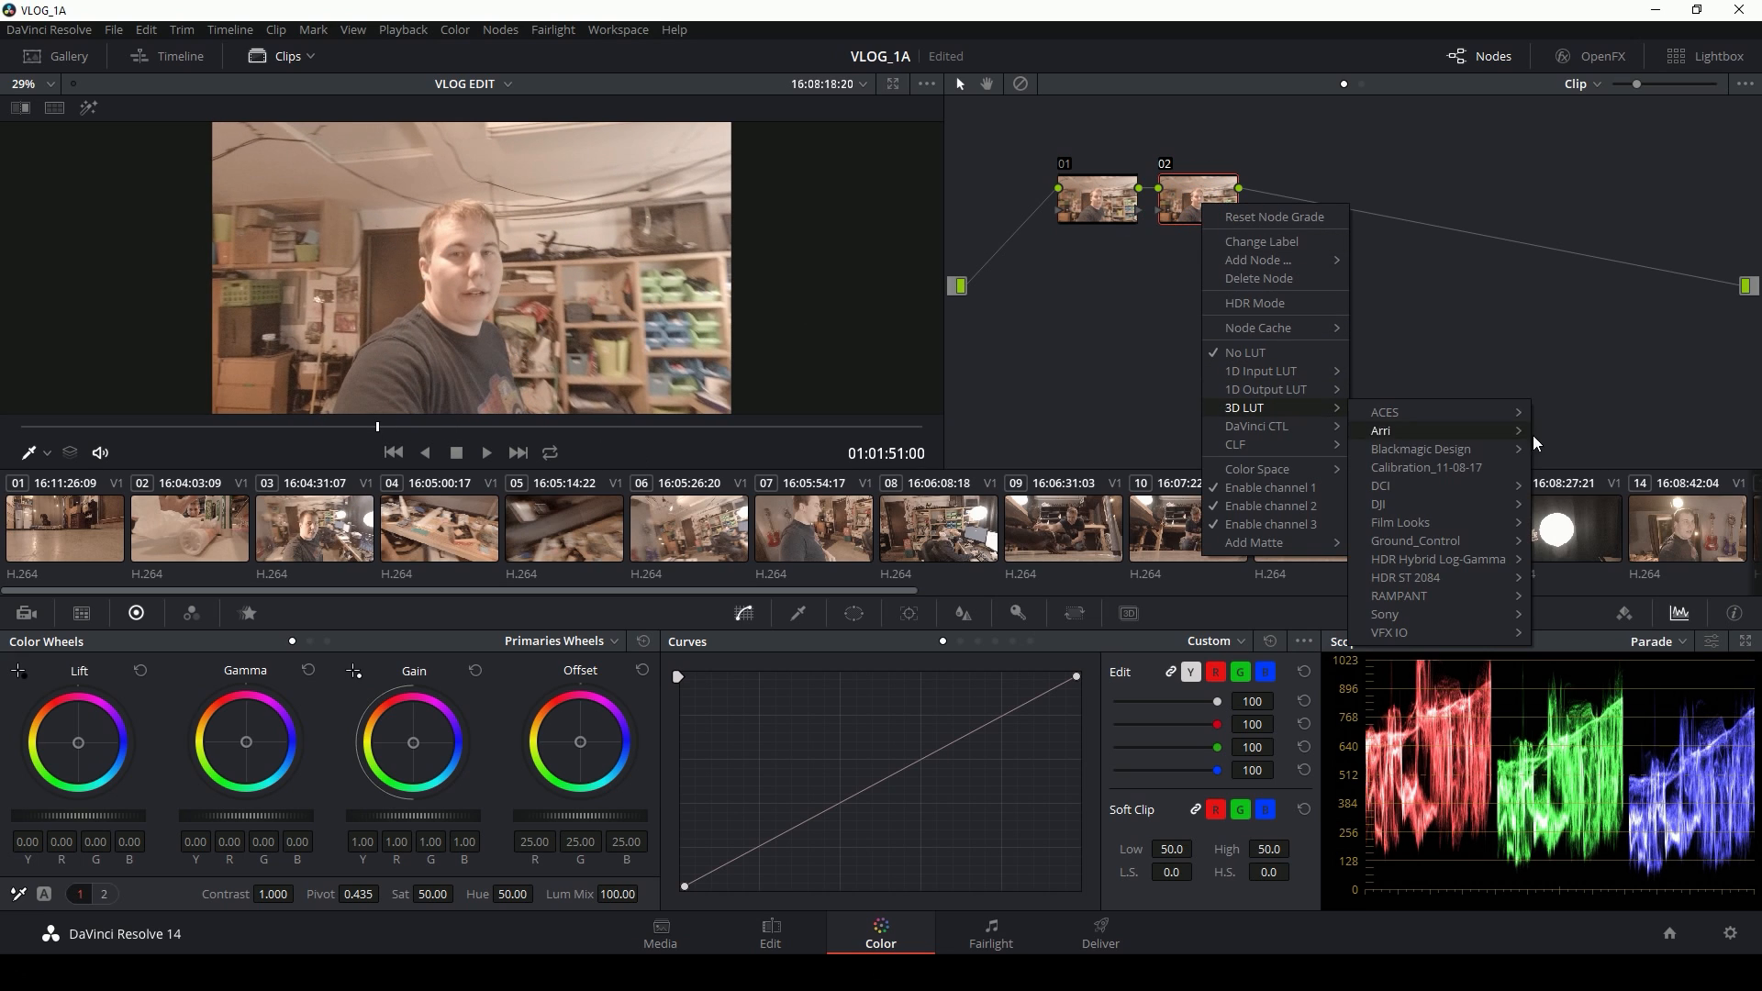
mouse_move(1477, 539)
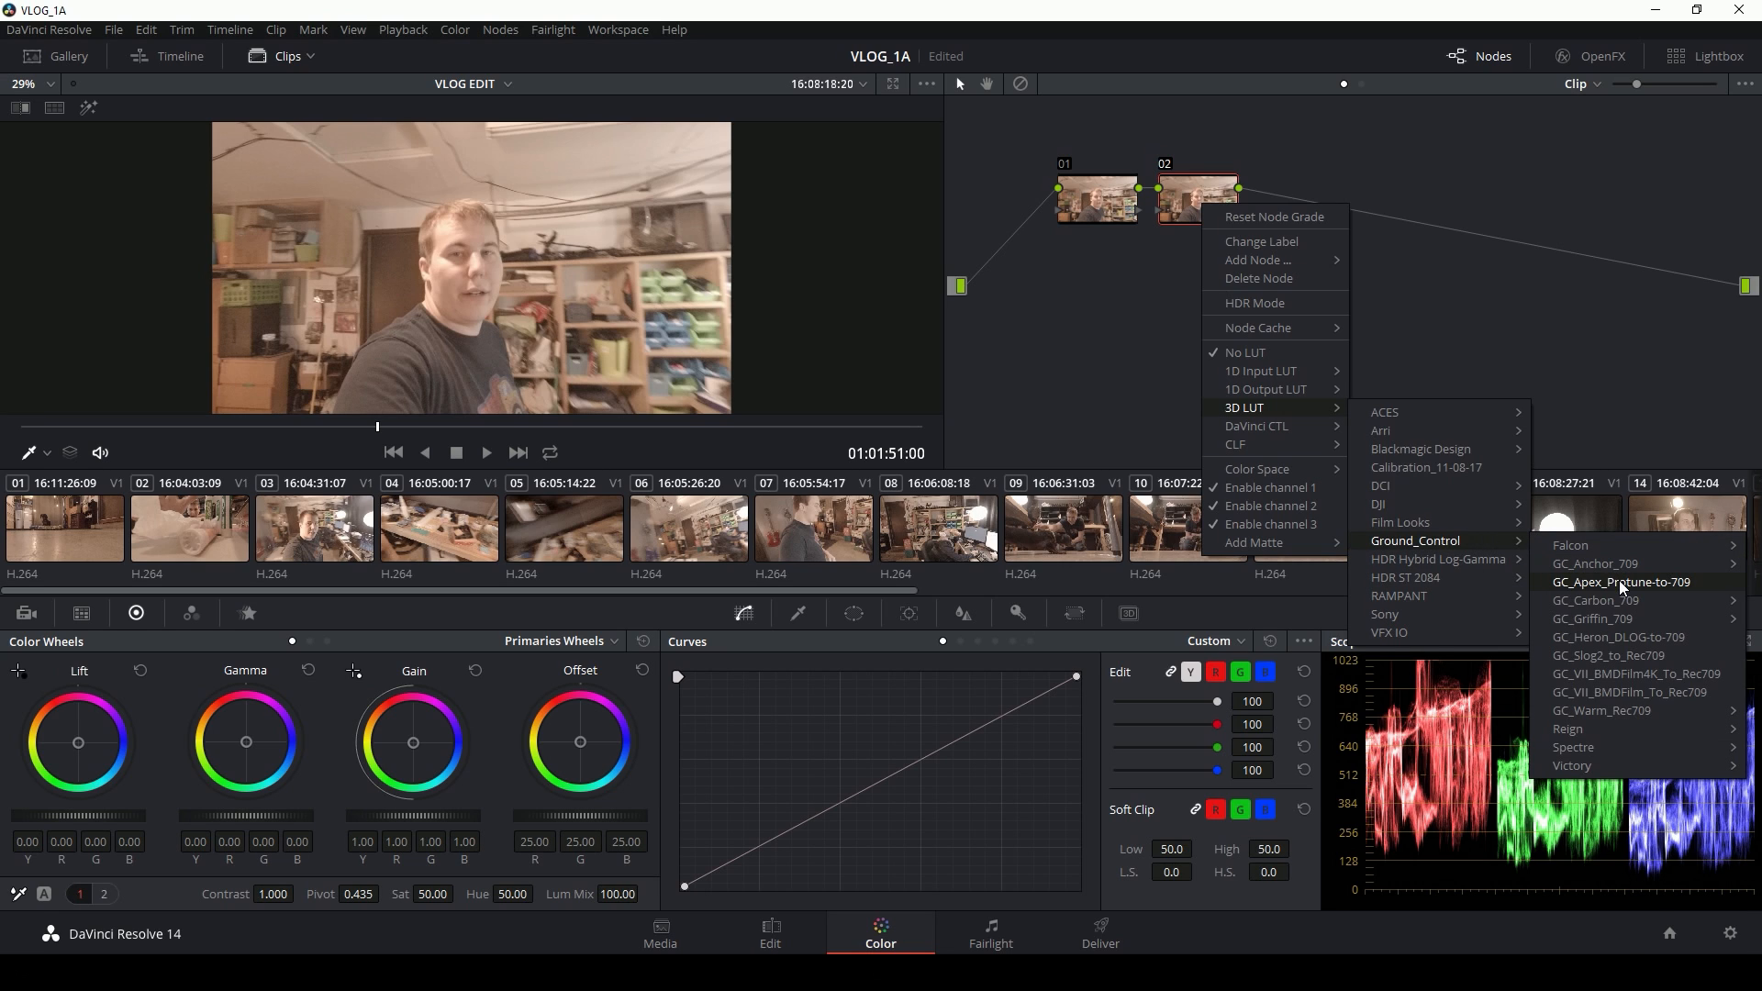
left_click(1616, 584)
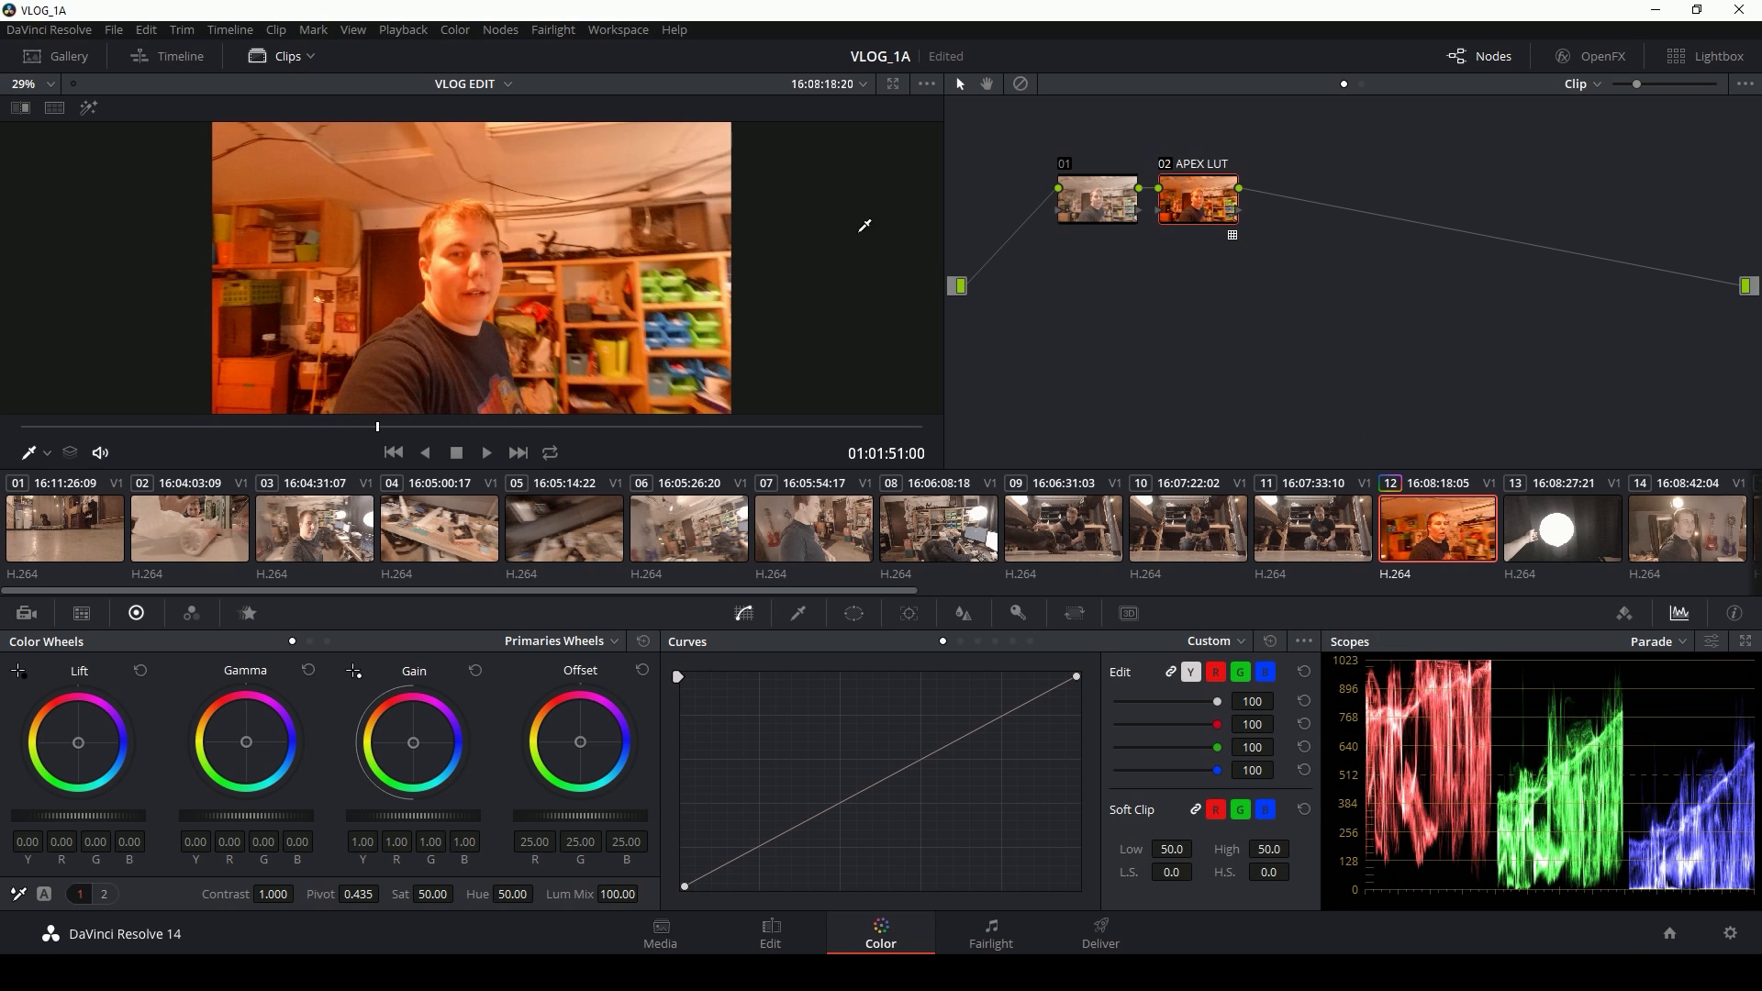
Step: Toggle the APEX LUT node off and on to compare the image with and without it
left_click(1167, 165)
left_click(1166, 165)
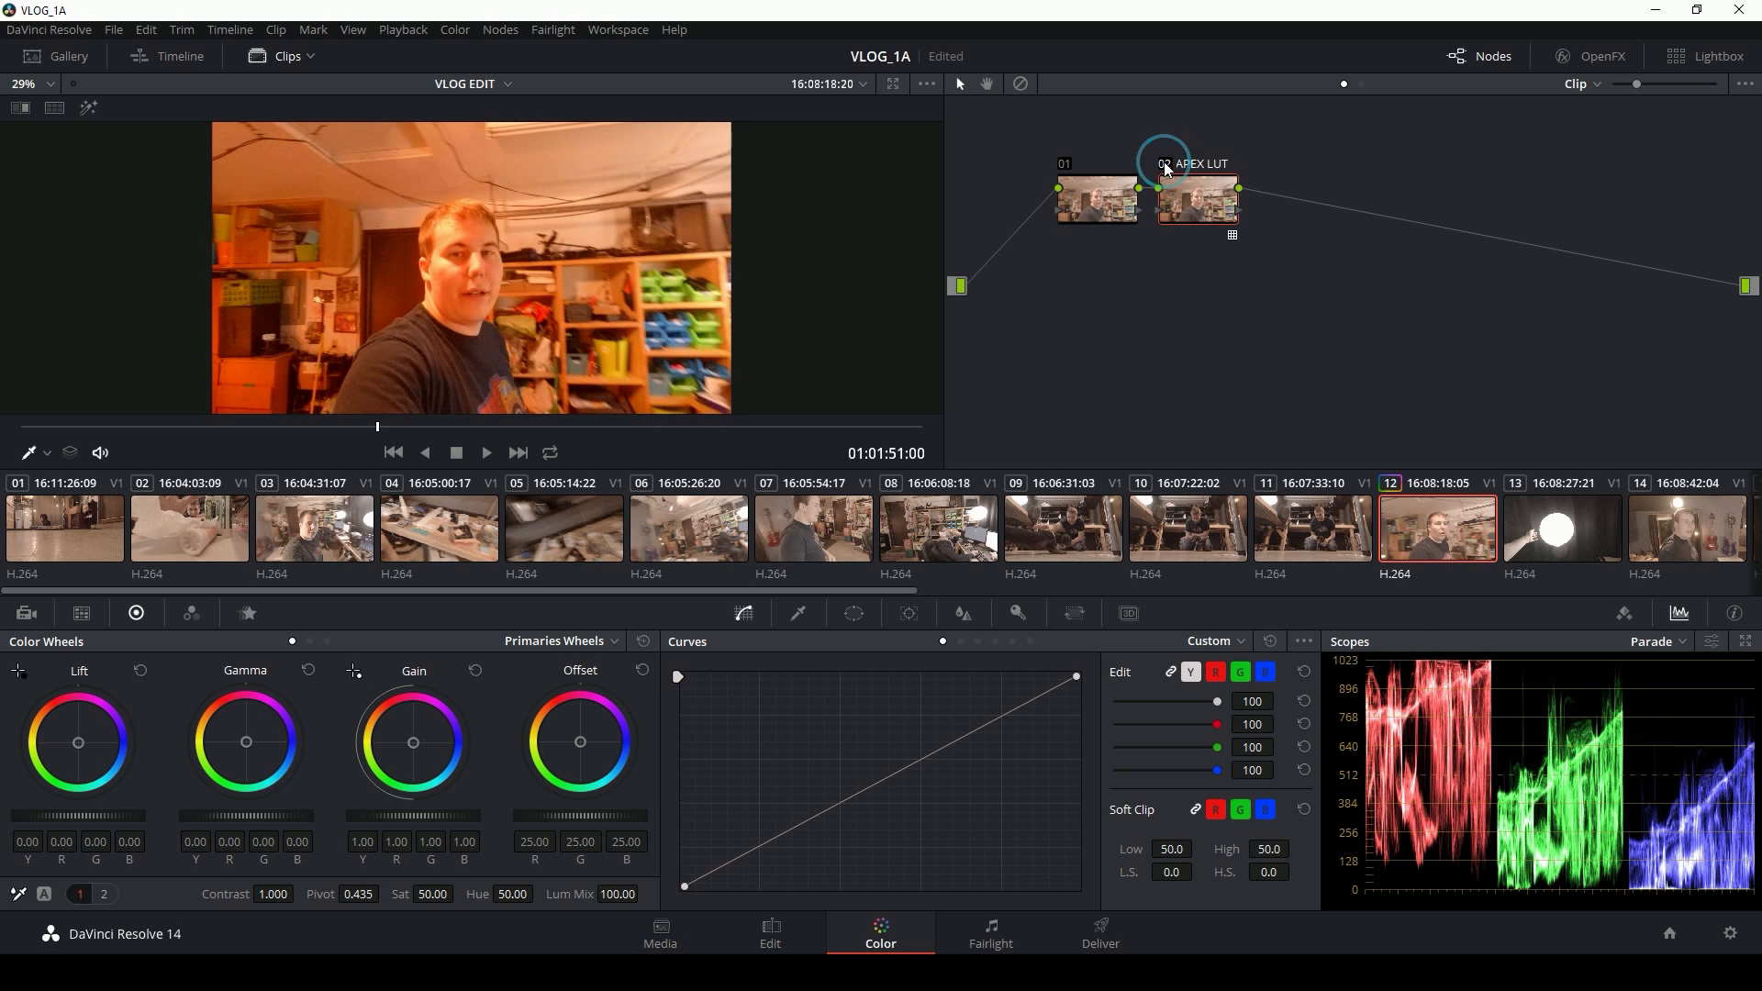
left_click(1167, 165)
left_click(1167, 165)
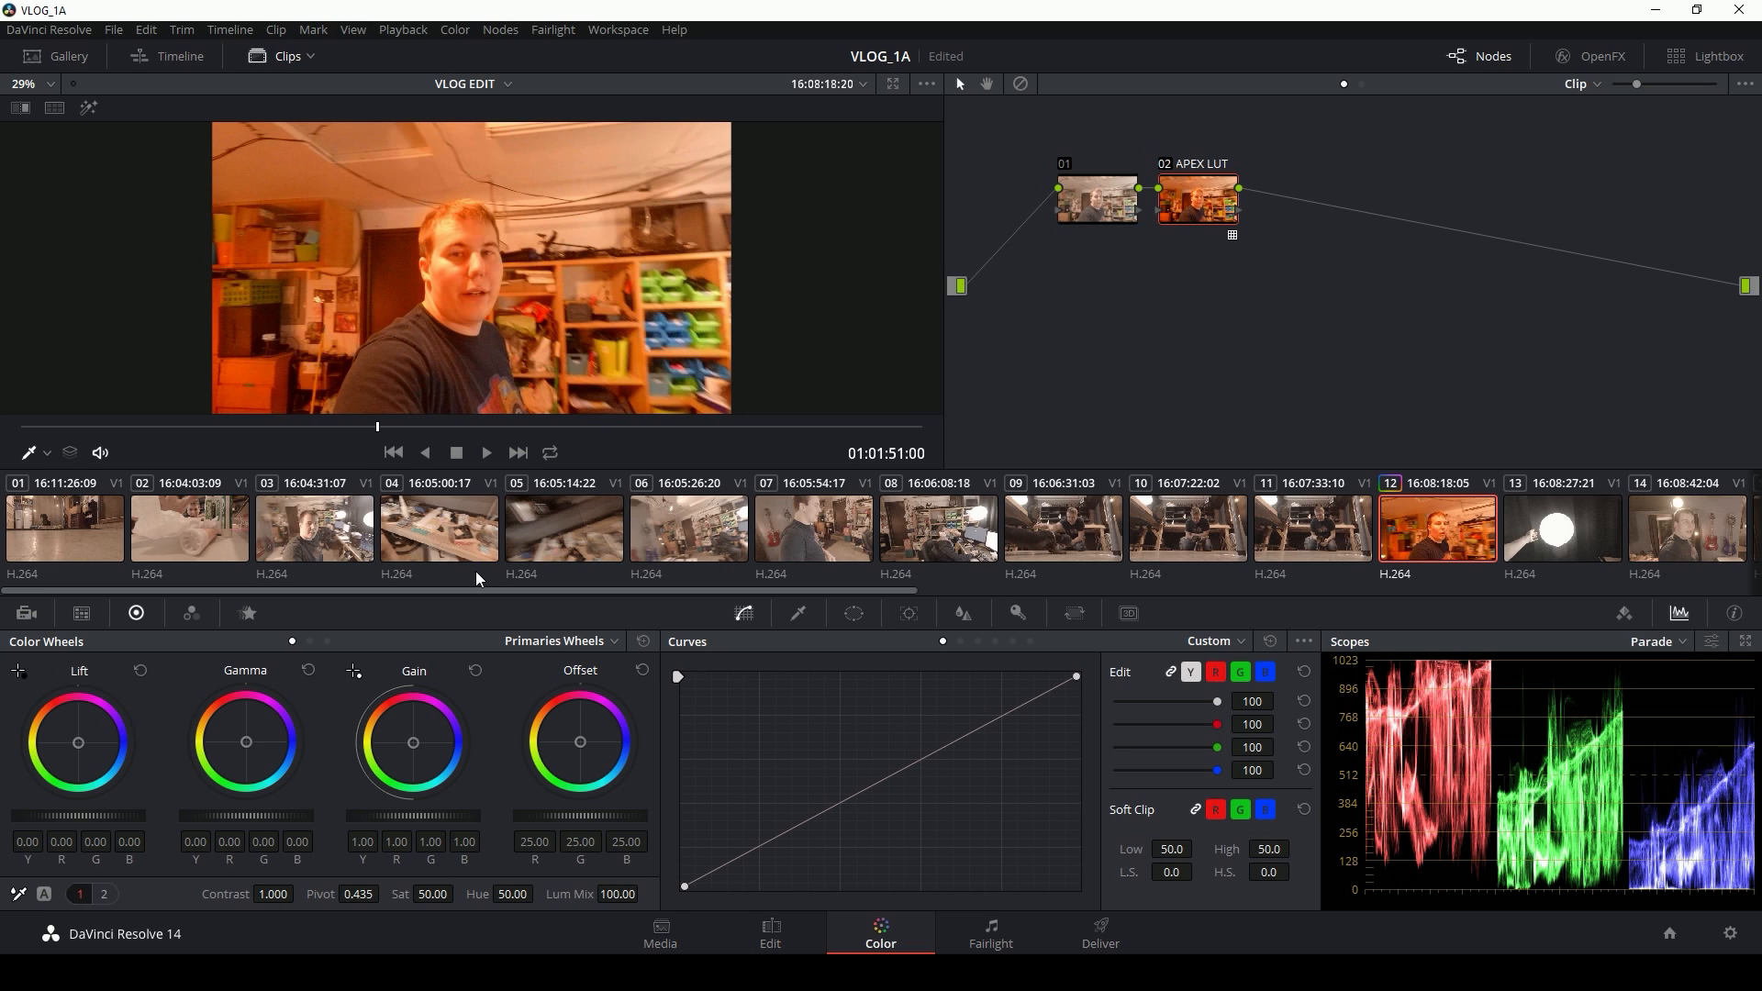
Step: Cool clip 12's node 01: set Gain to red 0.92, green 1.02, blue 1.07 and Lift to red -0.02, blue 0.02
left_click(1084, 217)
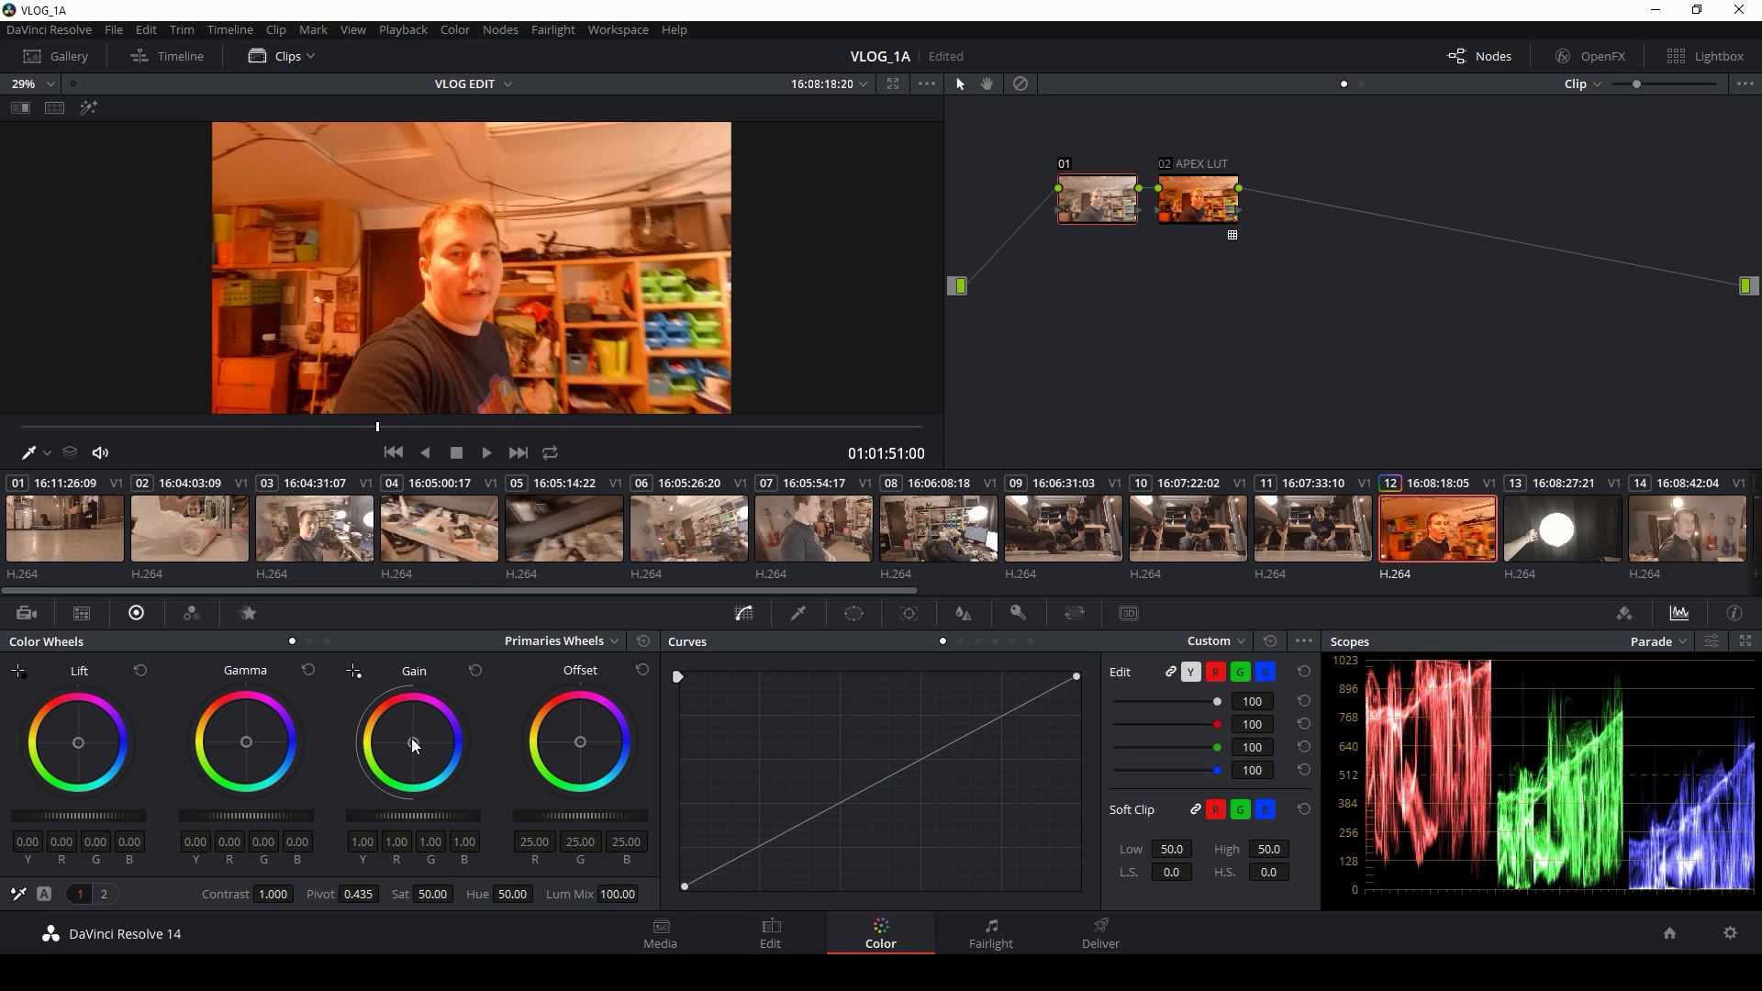
left_click_drag(419, 748, 422, 755)
left_click_drag(377, 428, 444, 434)
left_click_drag(78, 736, 80, 743)
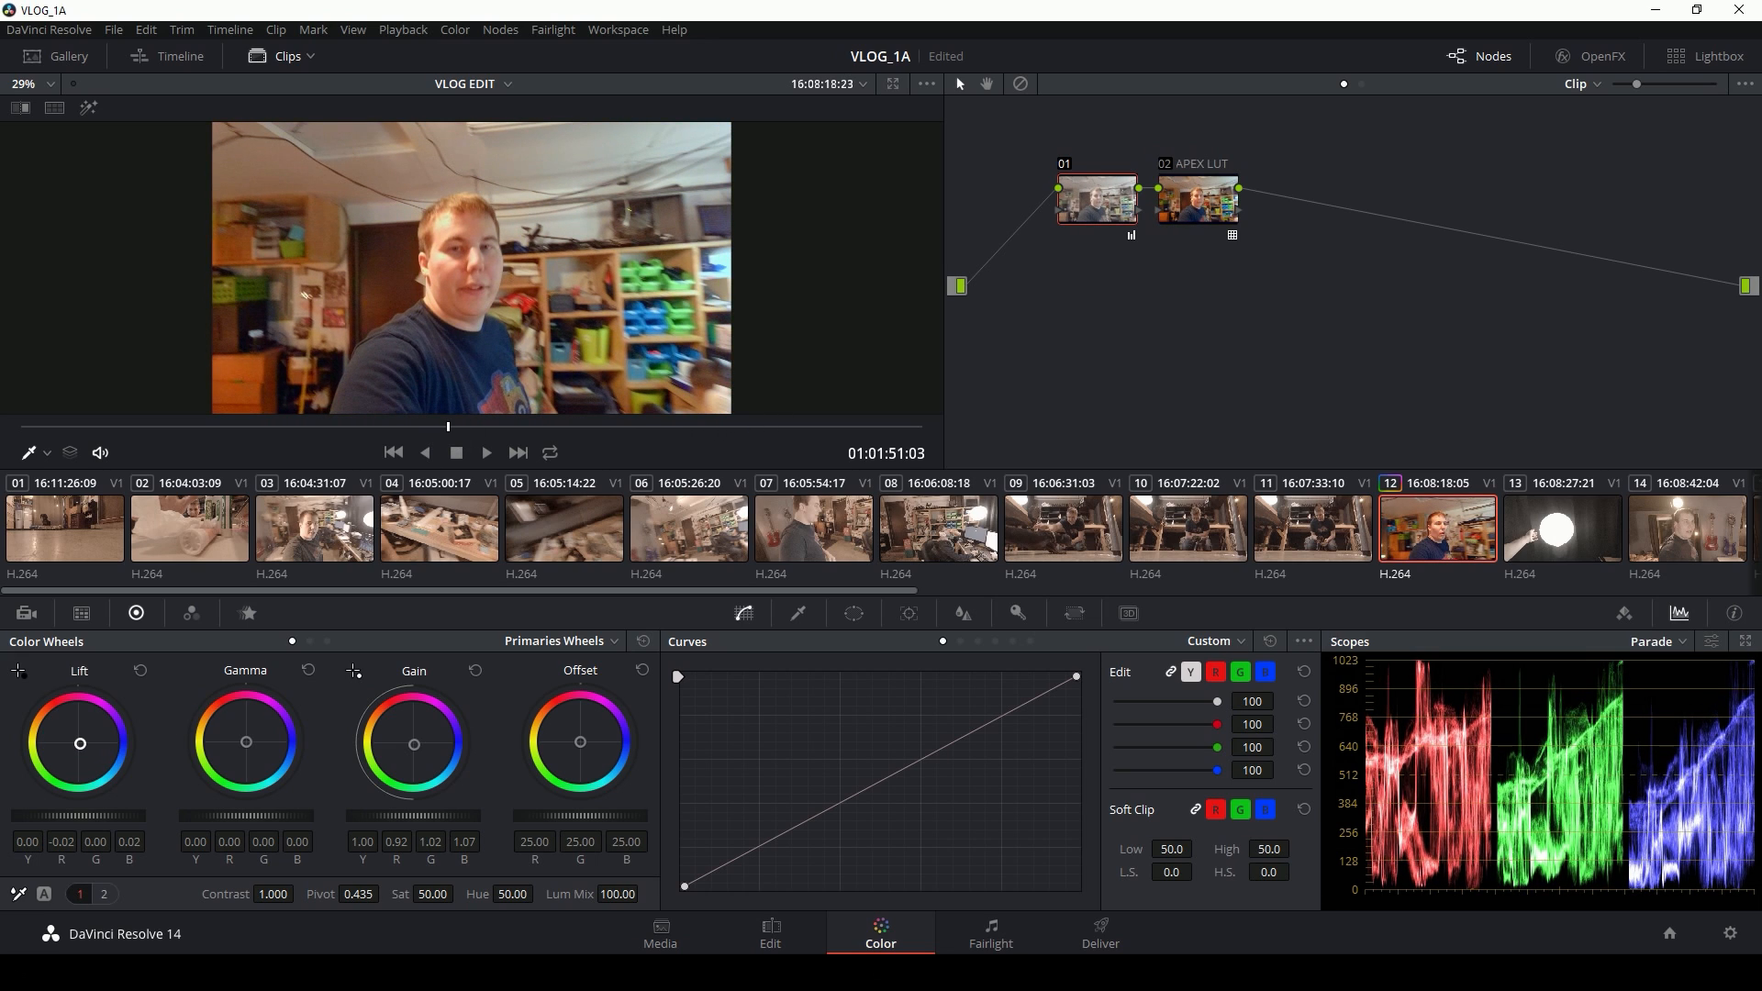
Step: Raise the saturation of clip 12's node 01 to 55.60 and check the shot at 01:01:51:16
left_click_drag(126, 429, 296, 557)
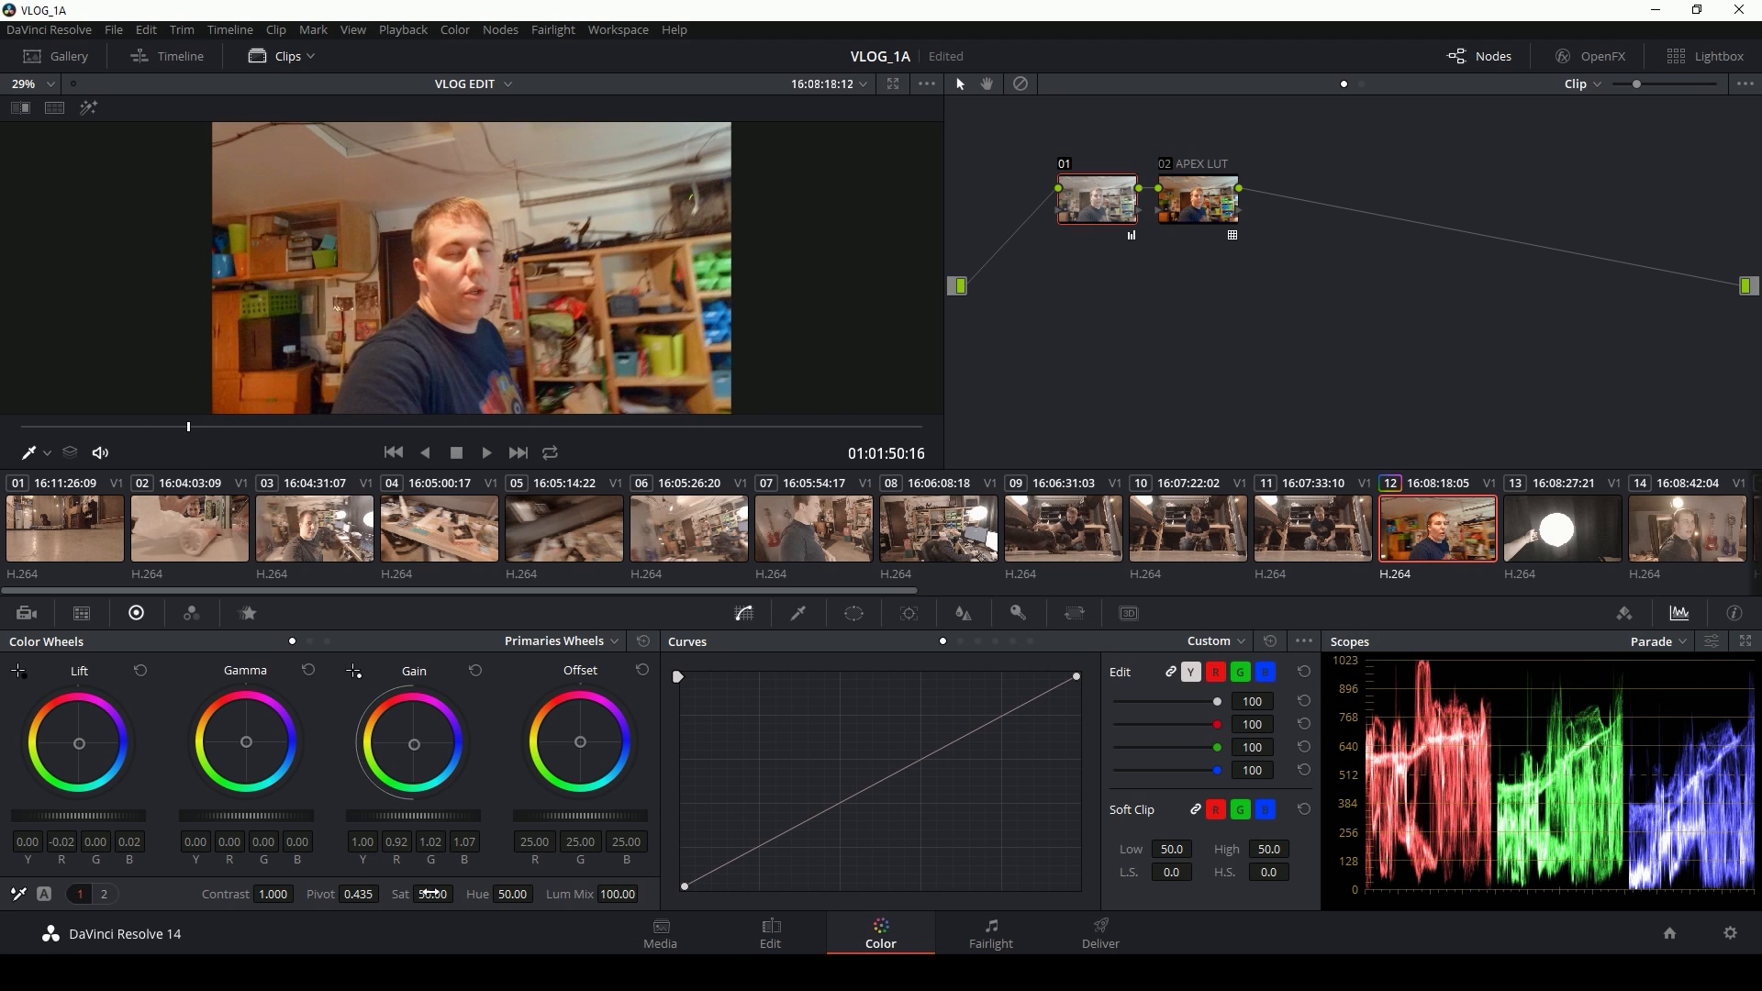
left_click_drag(431, 893, 457, 893)
left_click_drag(275, 427, 755, 423)
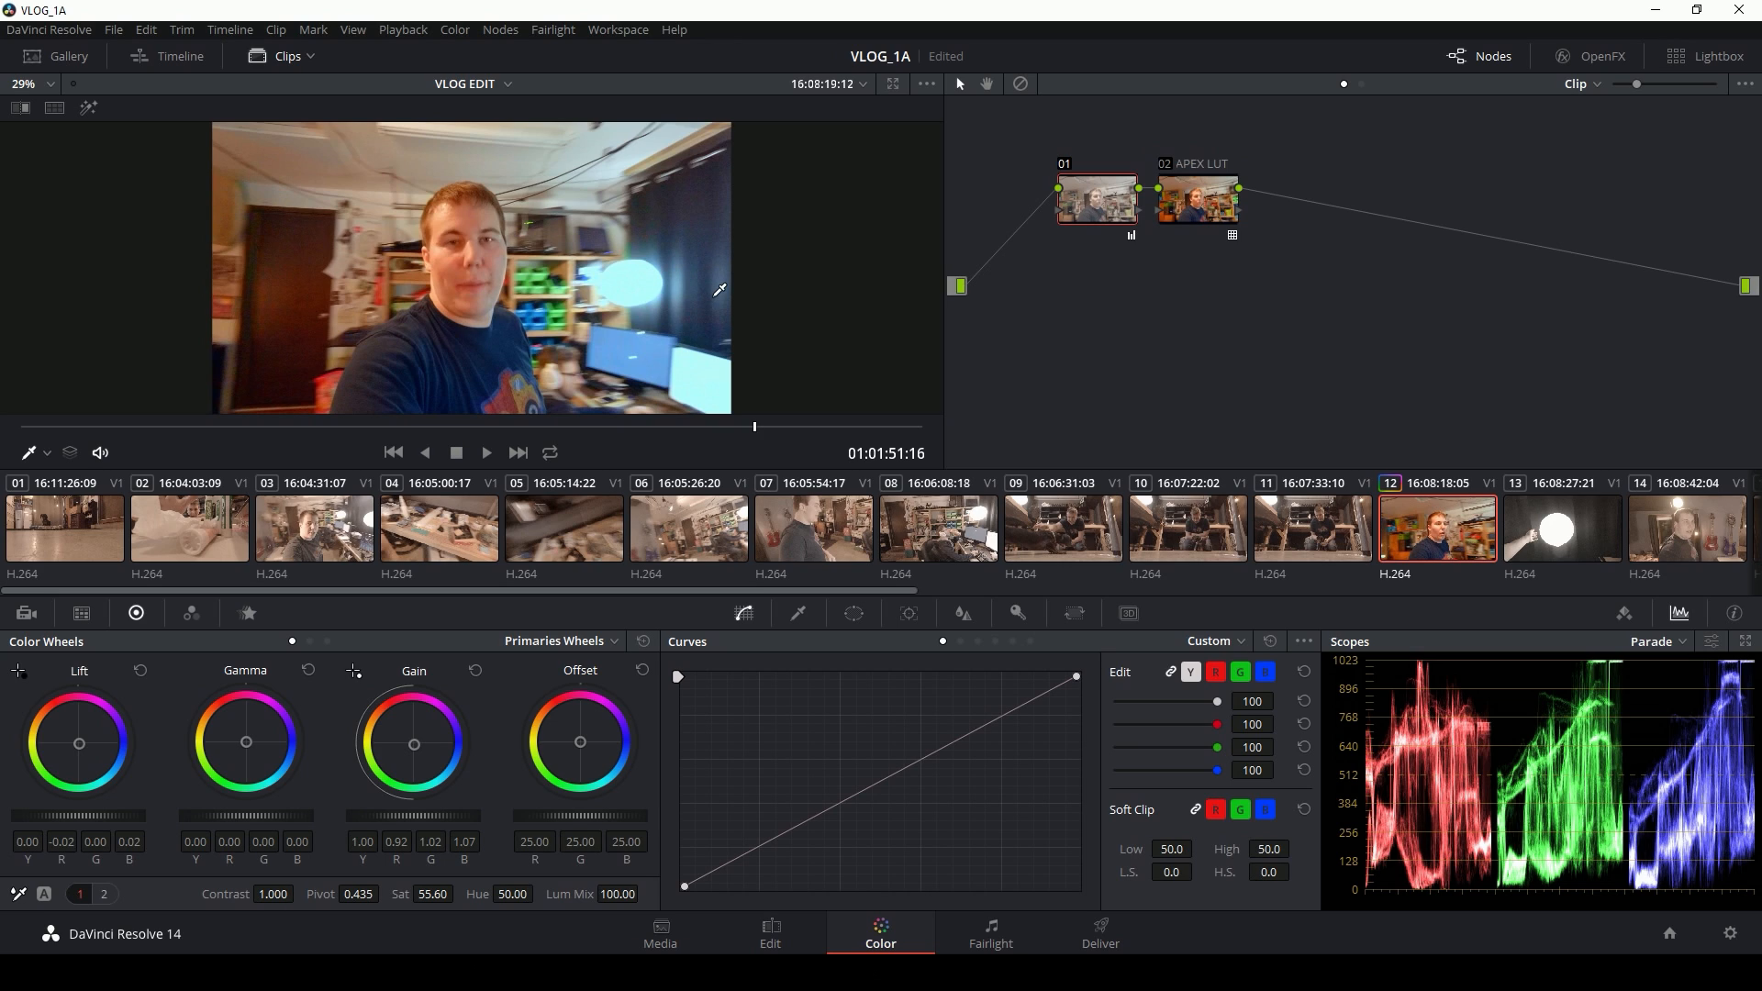
Step: Add a serial node before APEX LUT and pull its Lum Vs Sat curve to the floor at white, with a curve point at luminance 0.57
key("alt+s")
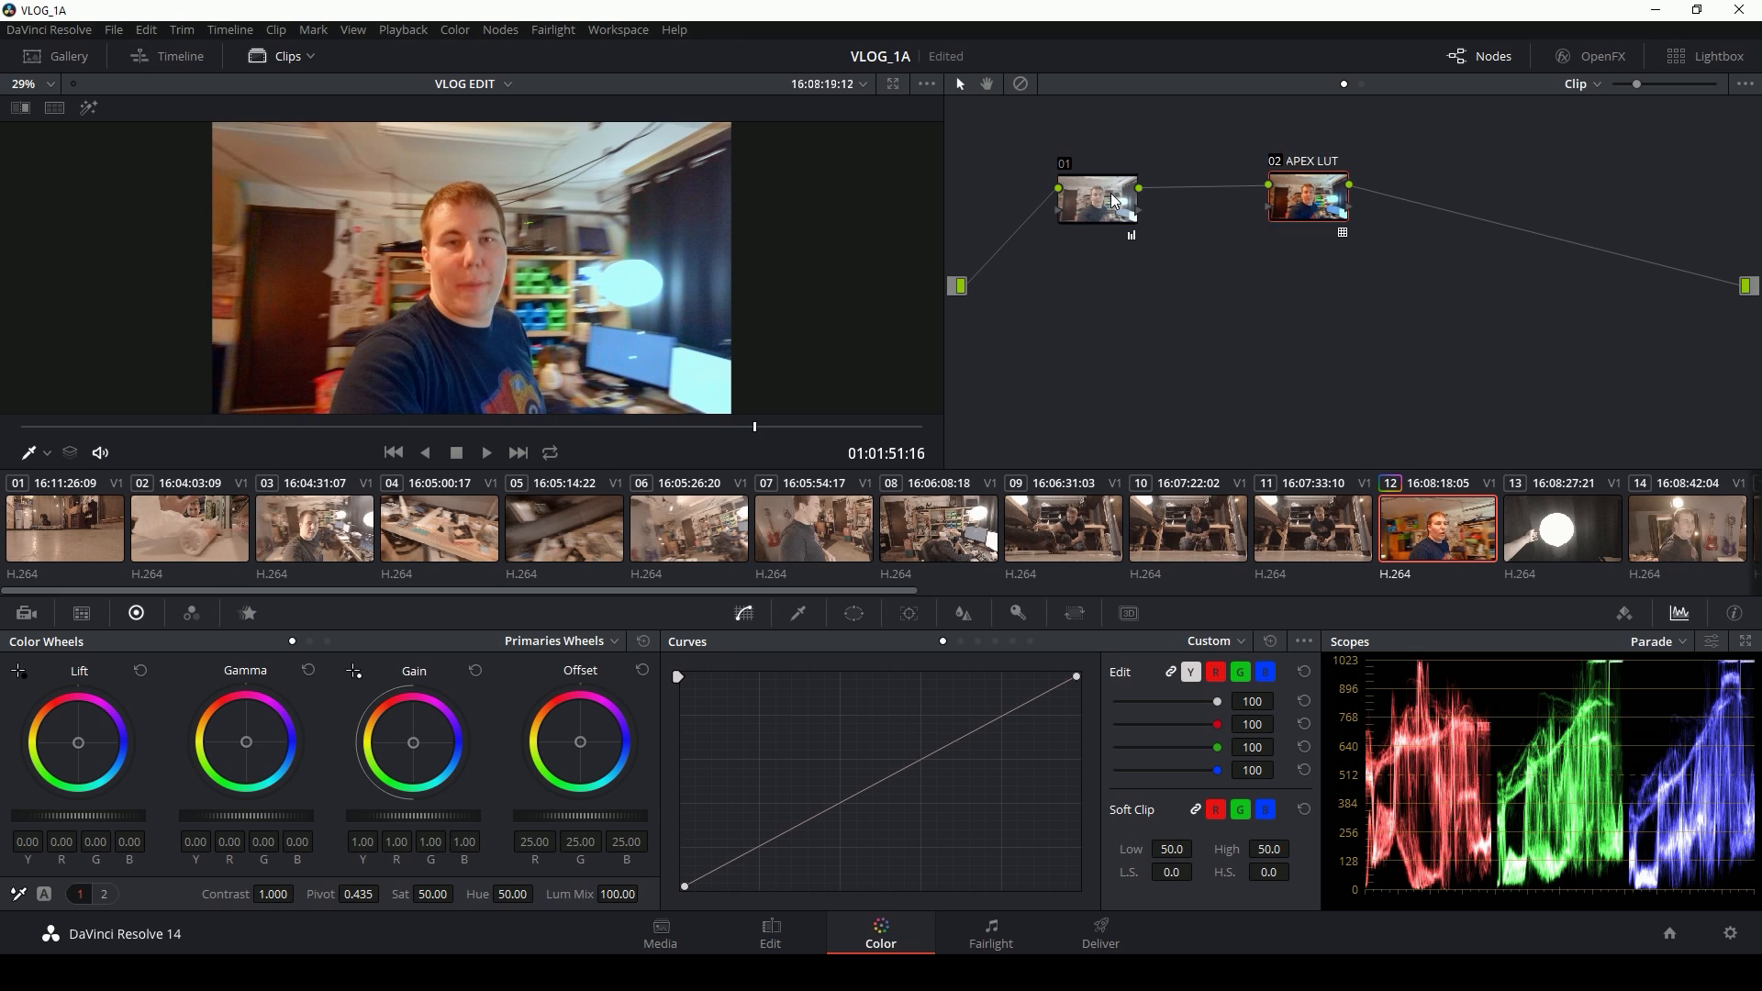
left_click(962, 640)
left_click(1013, 642)
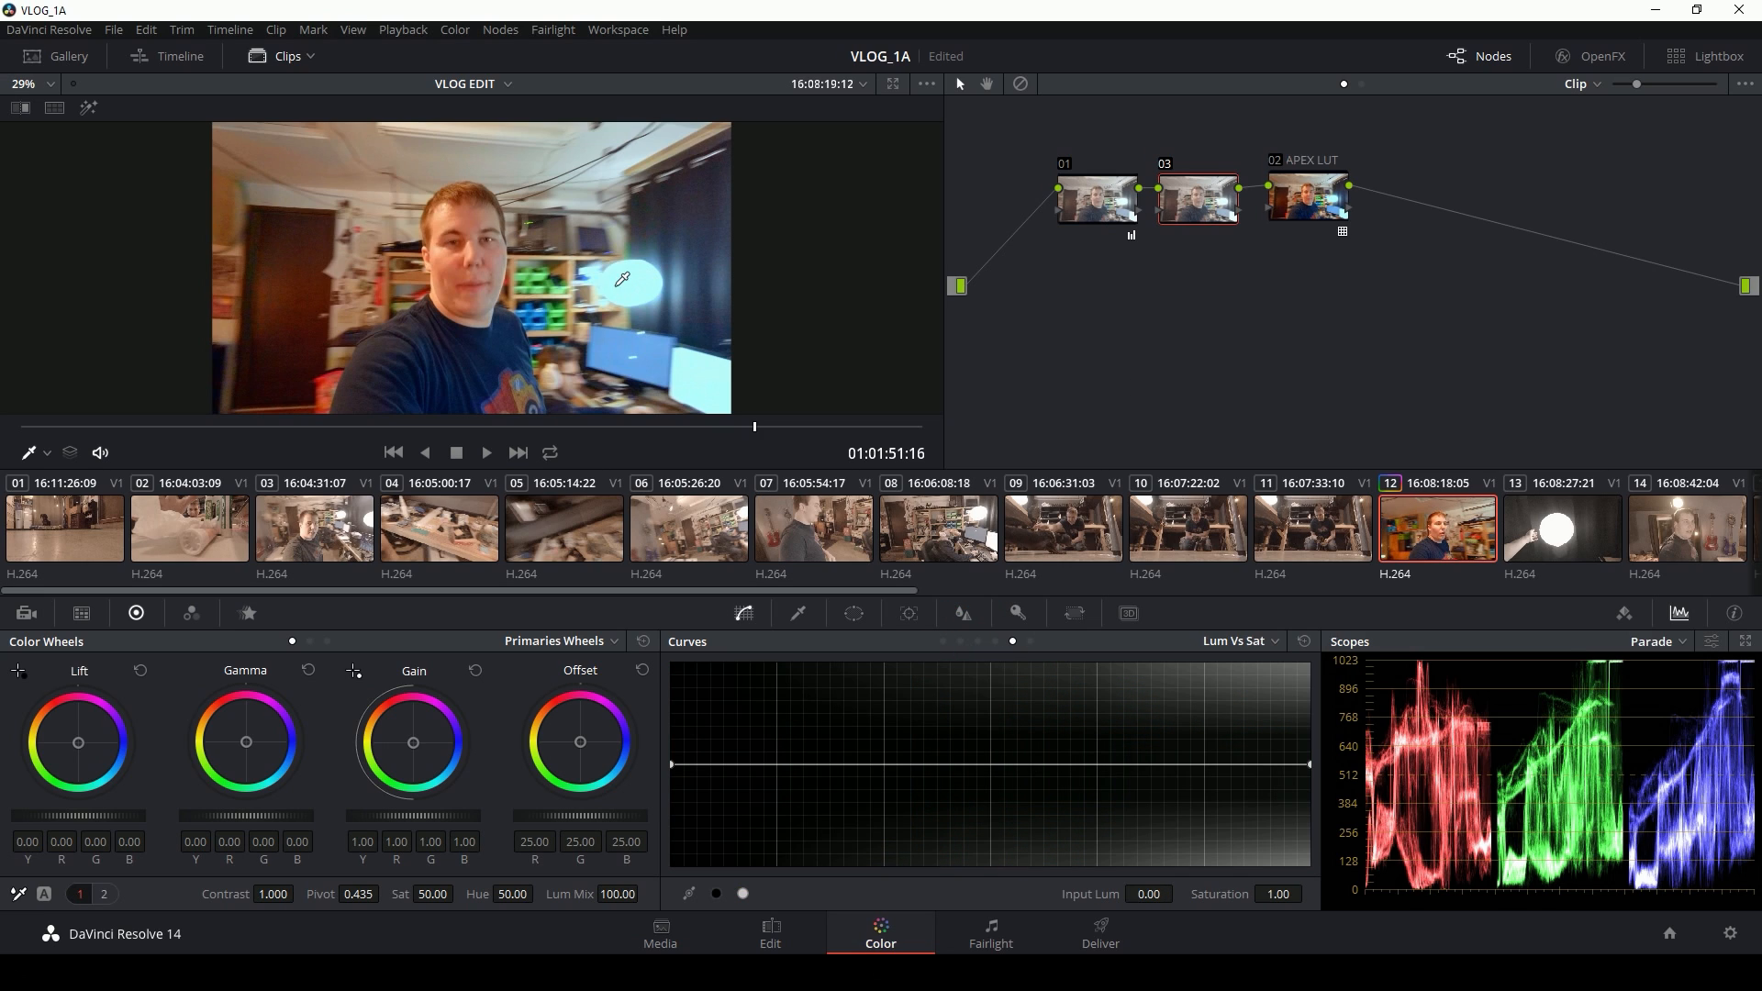
left_click_drag(1010, 762, 1010, 758)
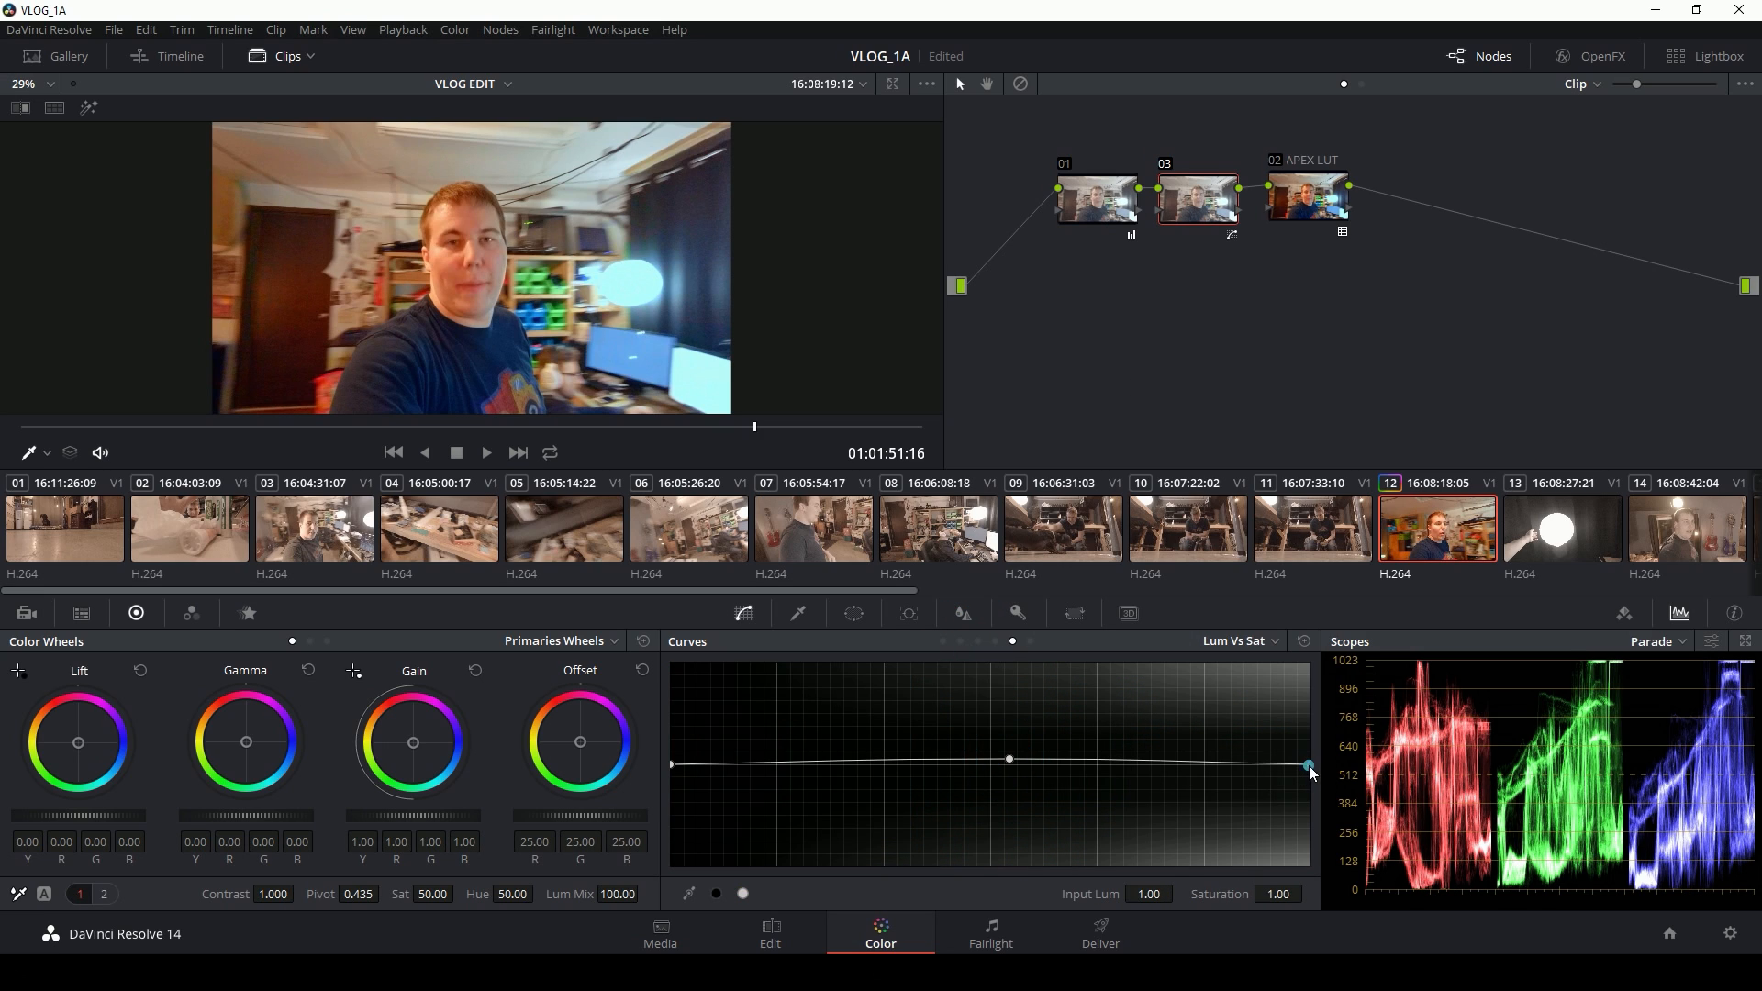
left_click_drag(1310, 767, 1303, 921)
left_click_drag(1025, 772, 1039, 773)
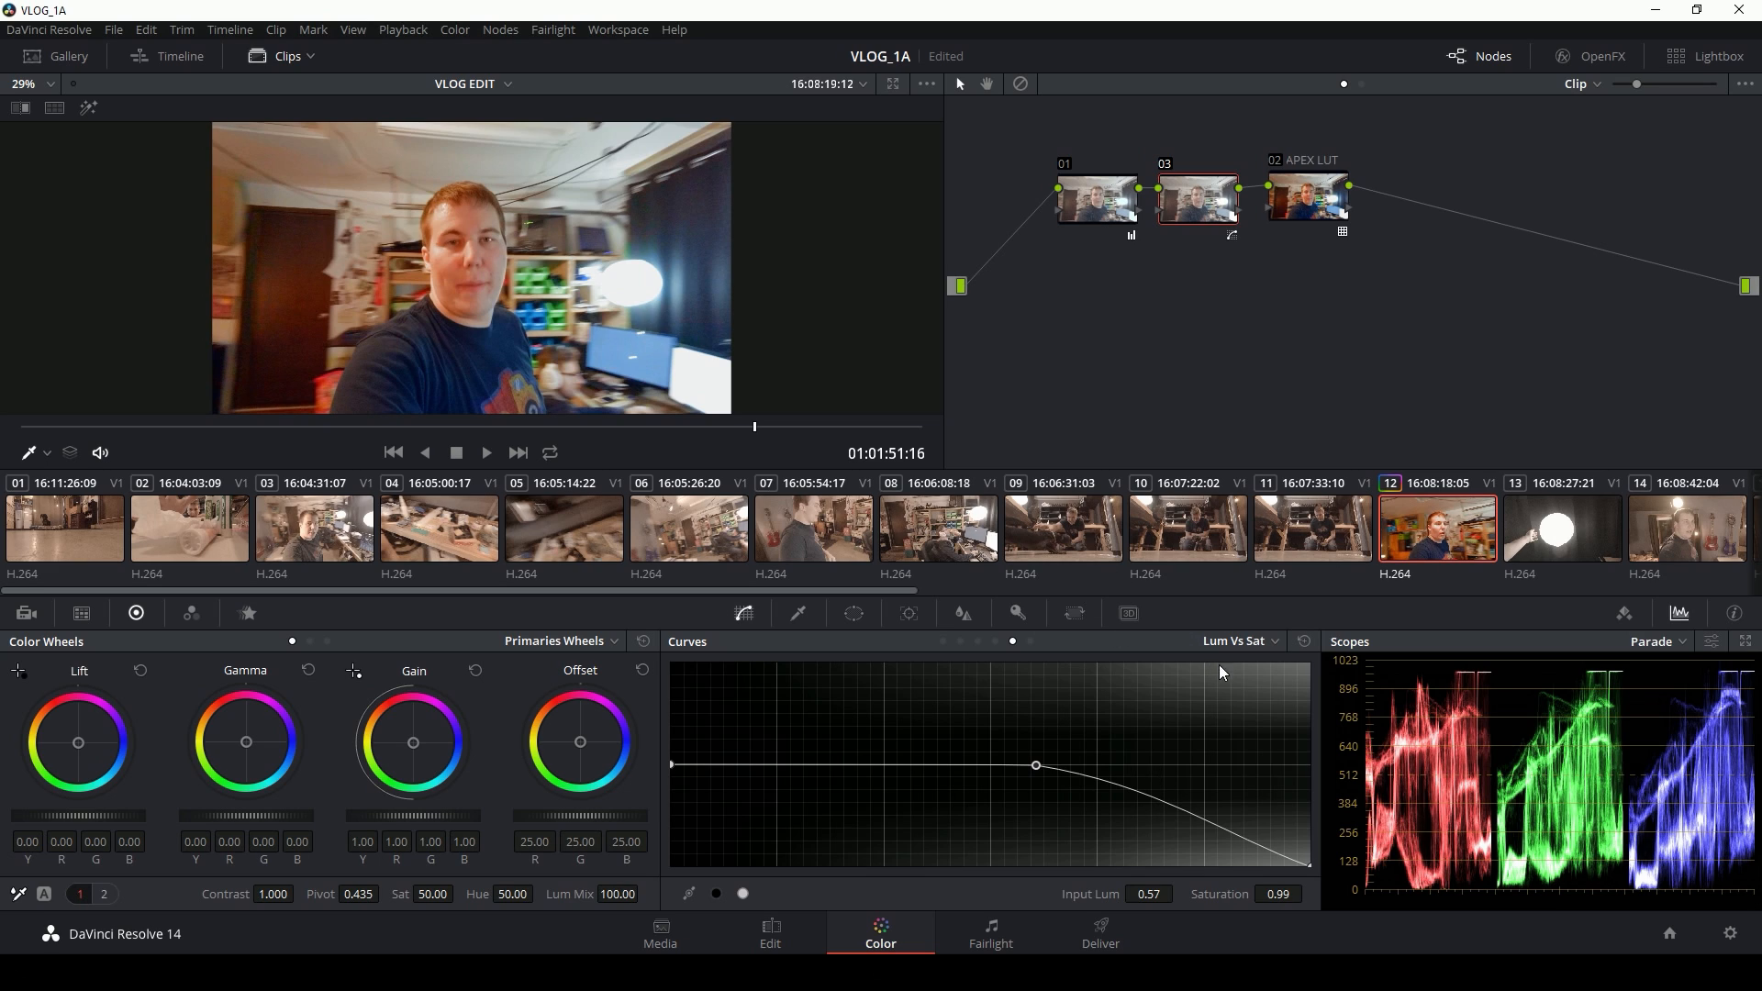
Step: Add a Lum Vs Sat point at input luminance 0.89 with saturation 0.22, and check the frame at 01:01:51:09
left_click(1240, 840)
left_click_drag(1241, 843, 1243, 846)
left_click_drag(753, 428, 592, 432)
Step: Label the highlight desaturation node DesatHis and the first node Correction
type("Des")
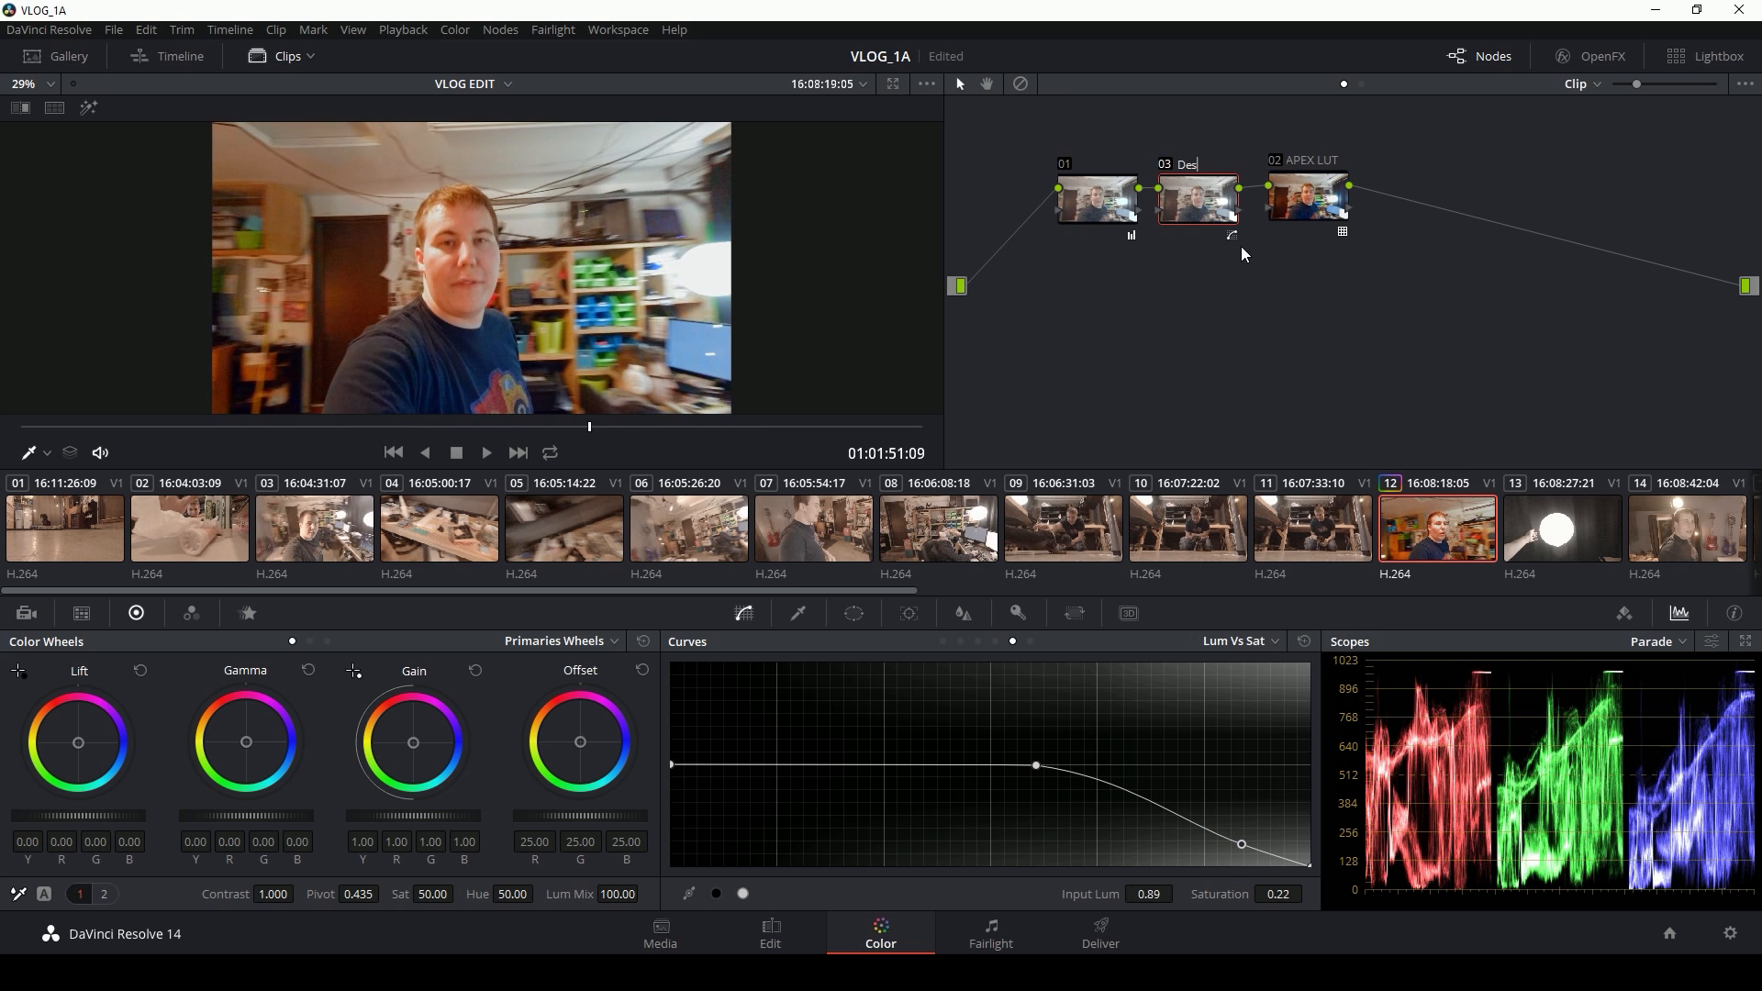
type("atHis")
key("Return")
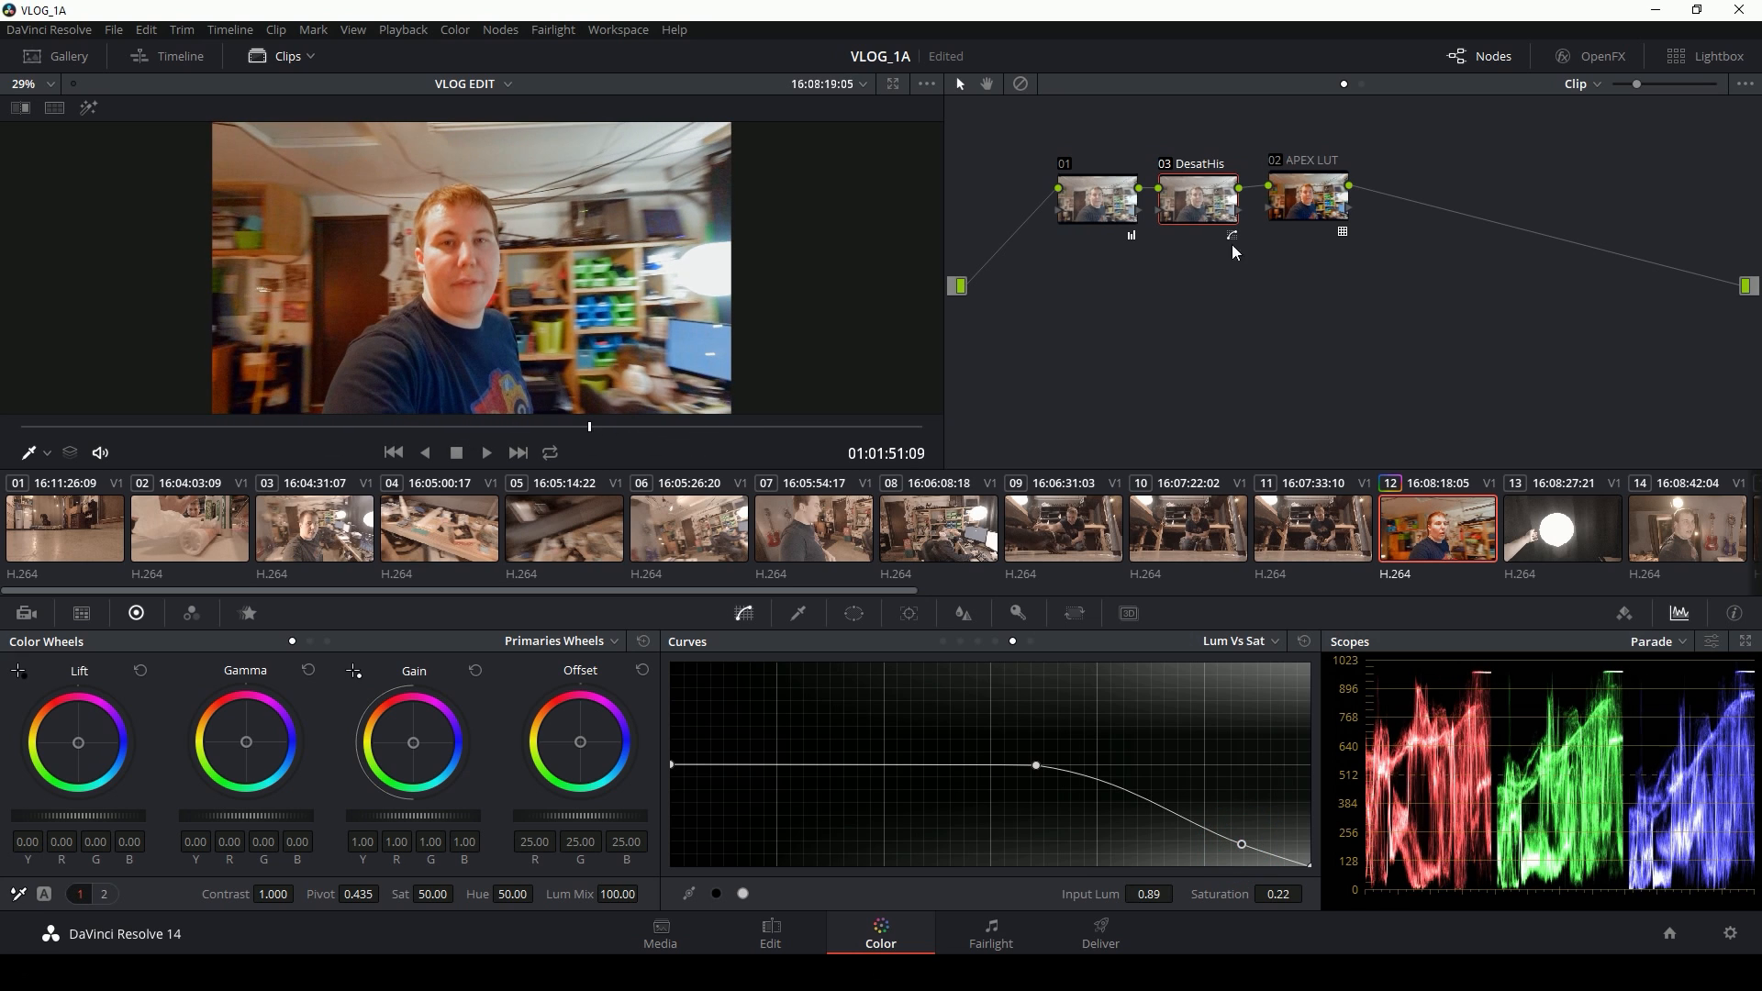
right_click(1115, 197)
left_click(1157, 228)
type("Comection")
key("Return")
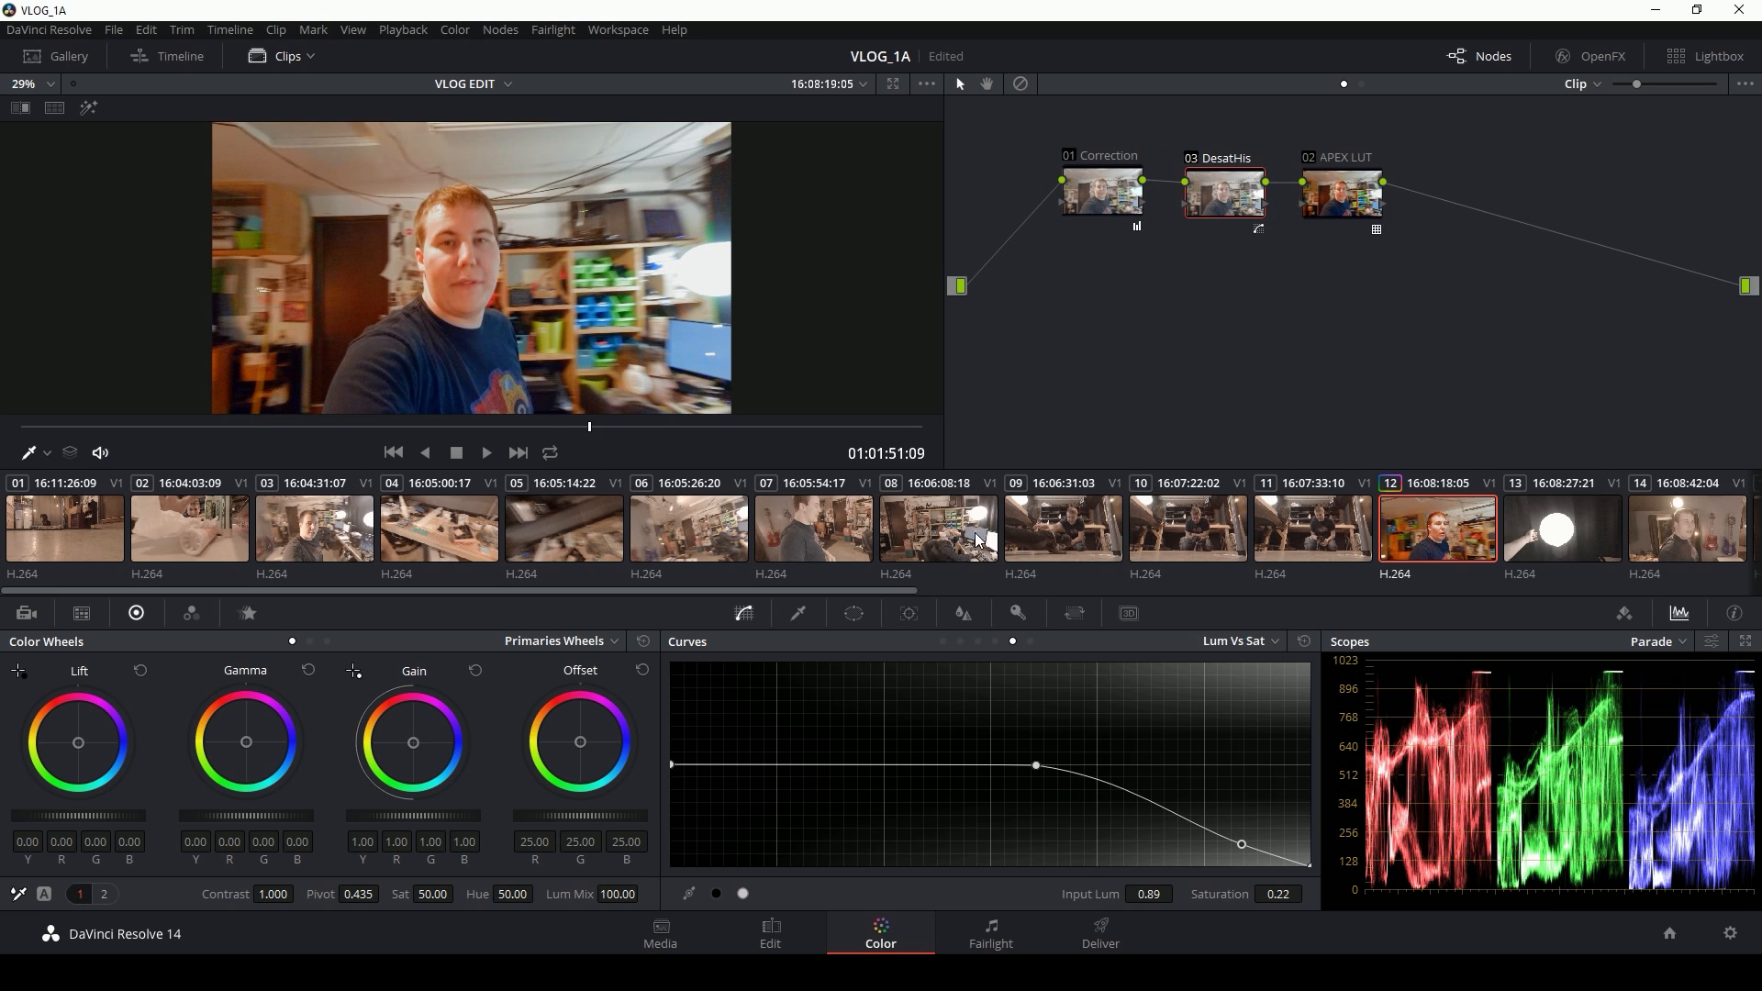
Step: Select all clips from 01 to 27 and copy clip 12's grade onto them
left_click(72, 530)
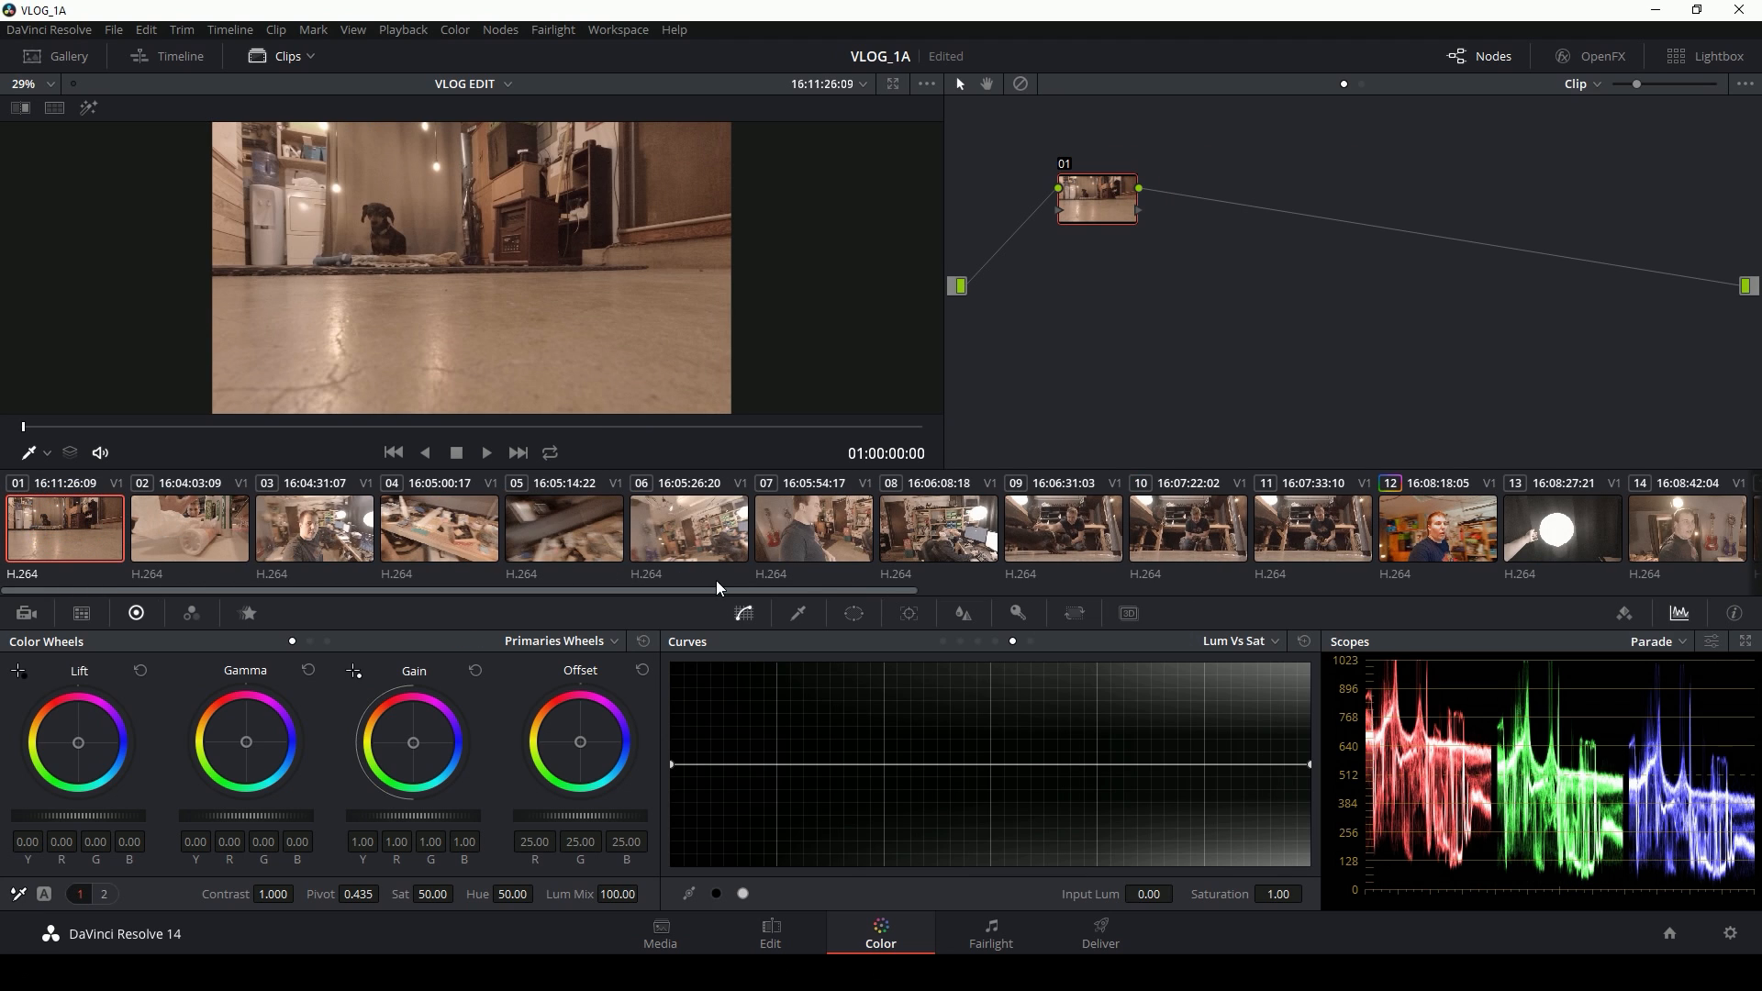
left_click_drag(717, 590, 1644, 563)
left_click(1696, 570, "shift")
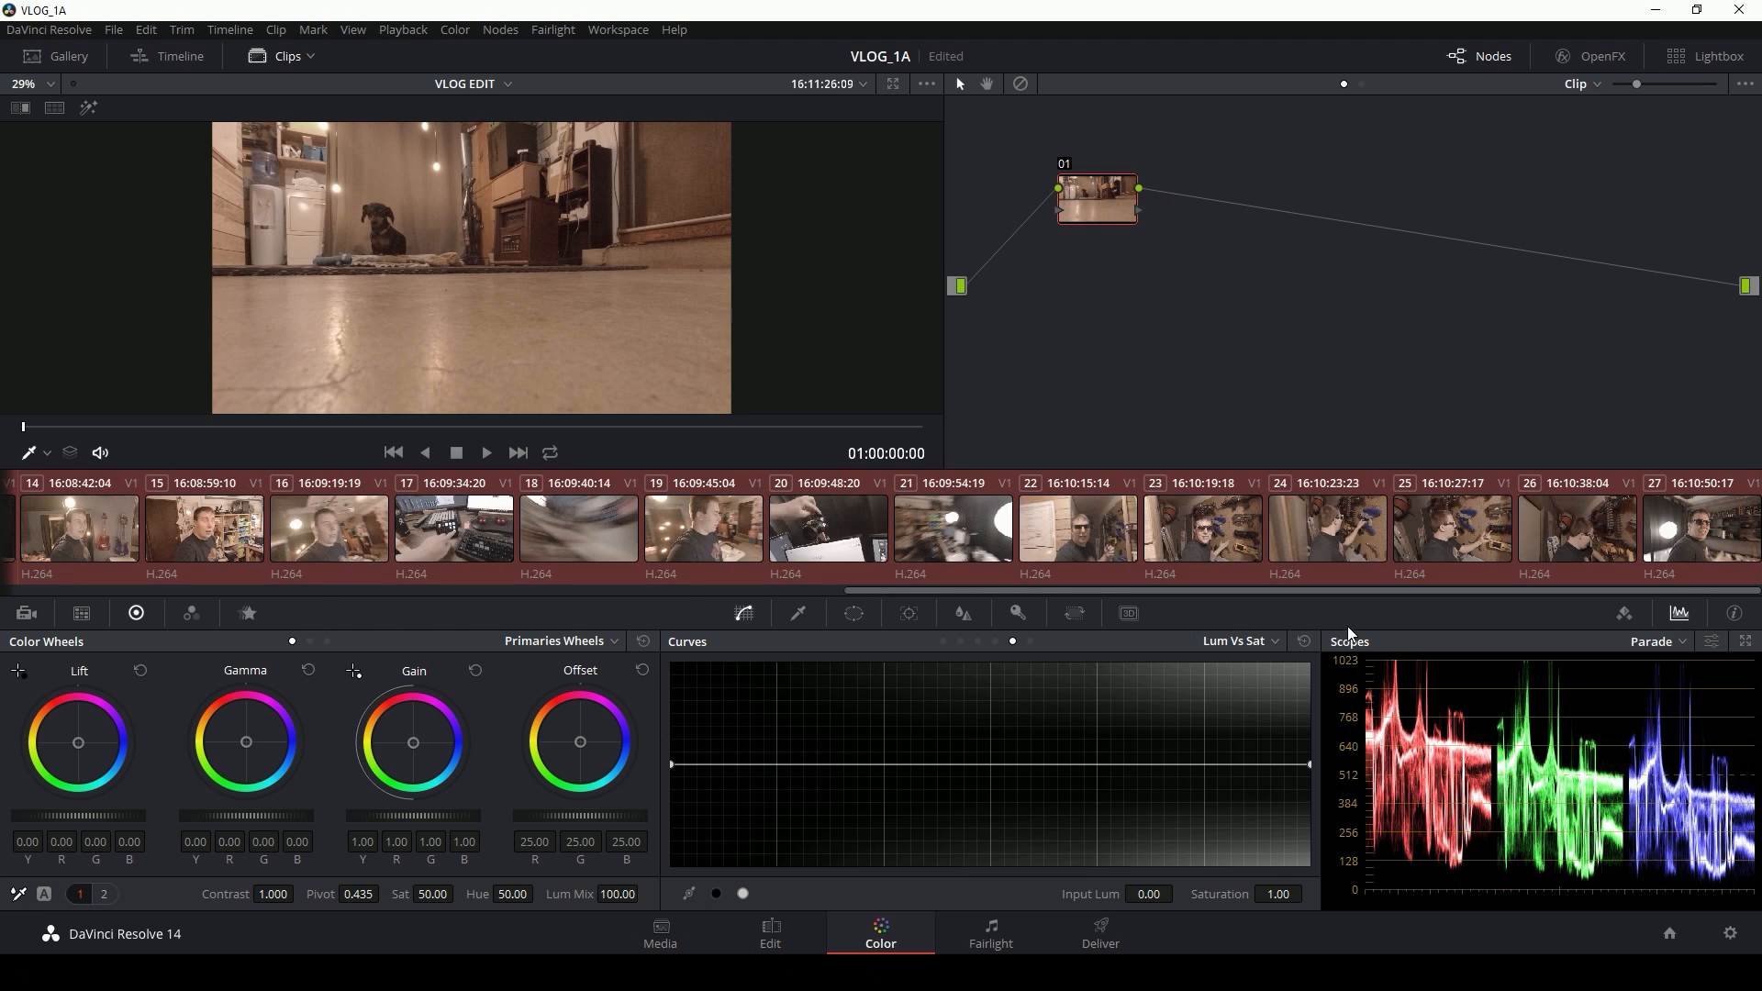
left_click_drag(1169, 599, 668, 603)
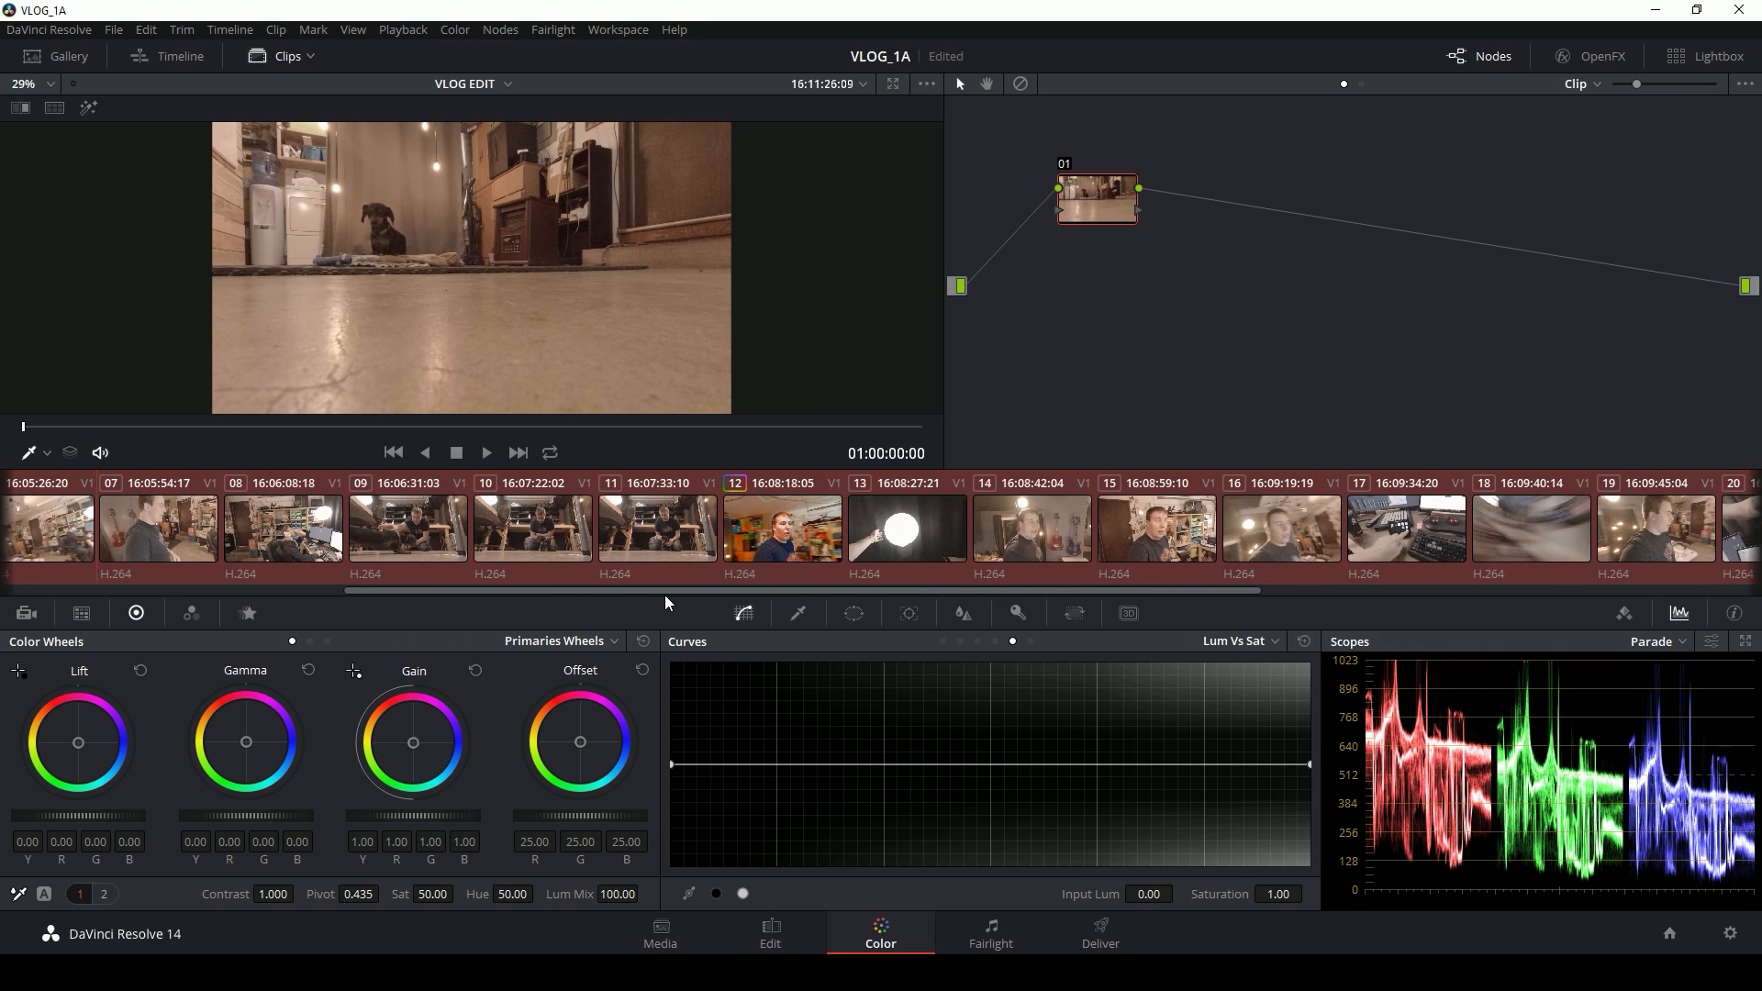
middle_click(675, 532)
left_click(674, 540)
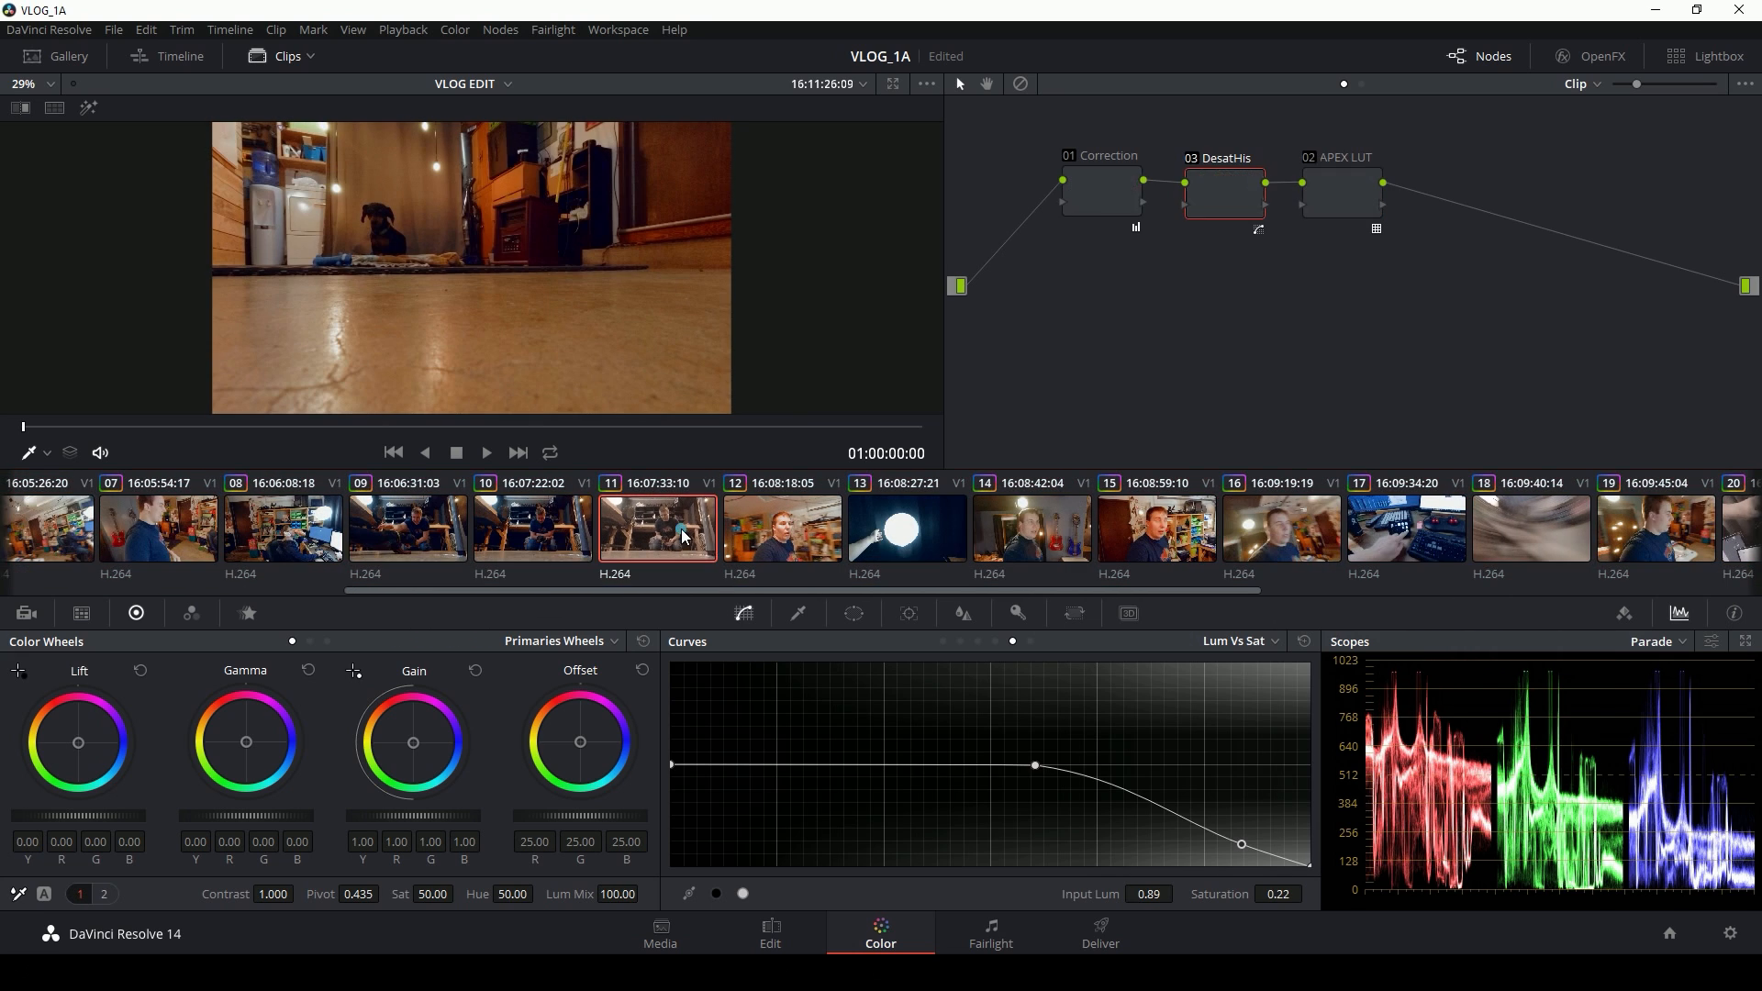
Step: Scrub through the opening clips up to 01:00:55:22 in clip 5 to check the copied grade
left_click(92, 528)
left_click_drag(161, 427, 854, 405)
left_click(459, 521)
left_click_drag(221, 427, 776, 419)
key("Down")
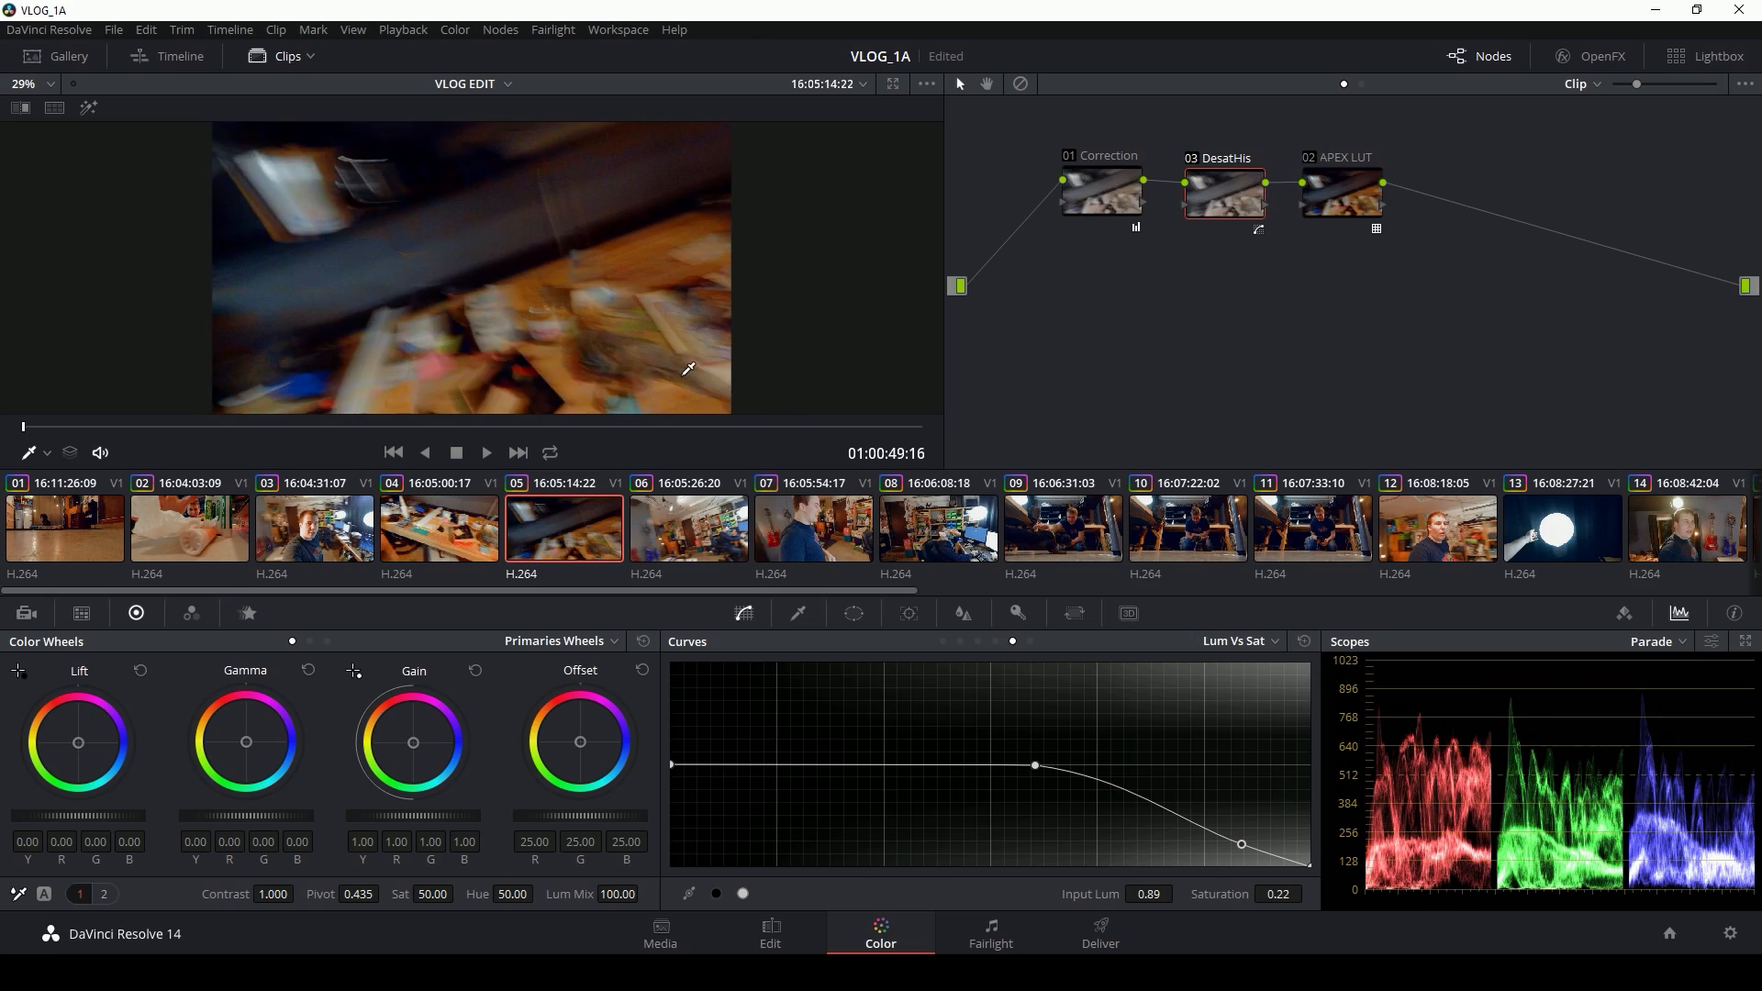
key("Down")
key("Up")
left_click_drag(296, 425, 748, 419)
left_click_drag(317, 437, 709, 439)
Step: Try lowering the overall Gain of clip 5's Correction node, and undo the change
left_click(1120, 186)
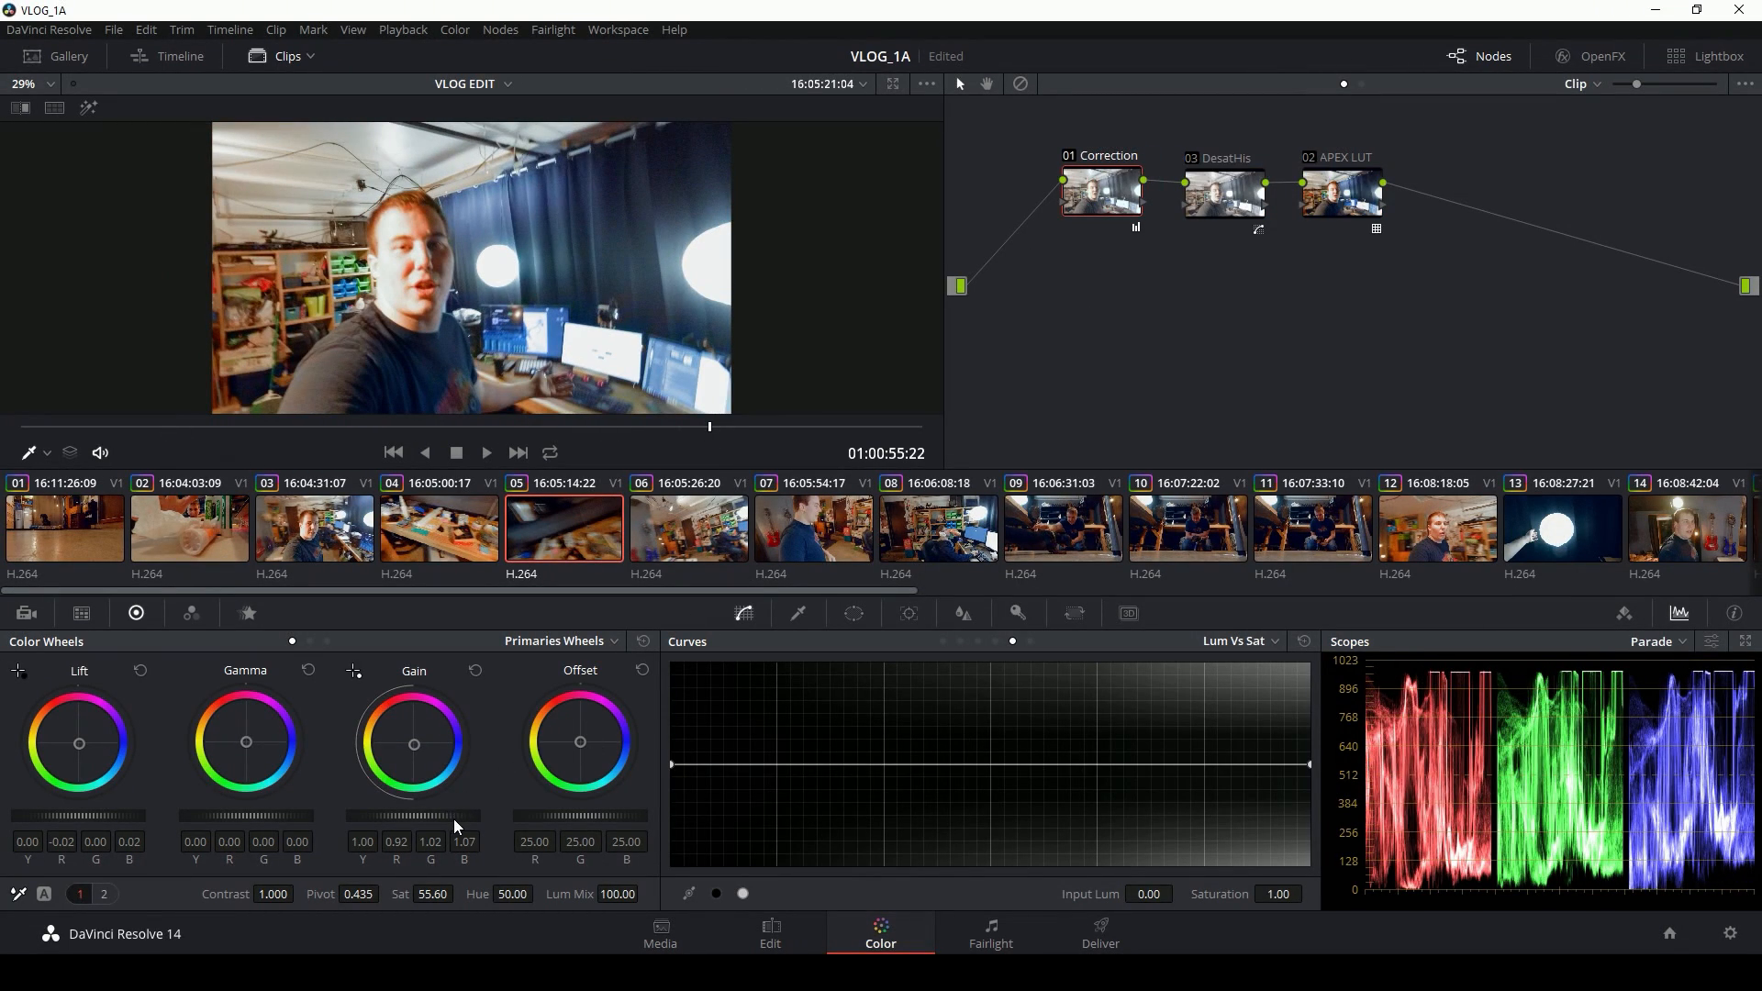
left_click_drag(453, 818, 444, 822)
key("ctrl+z")
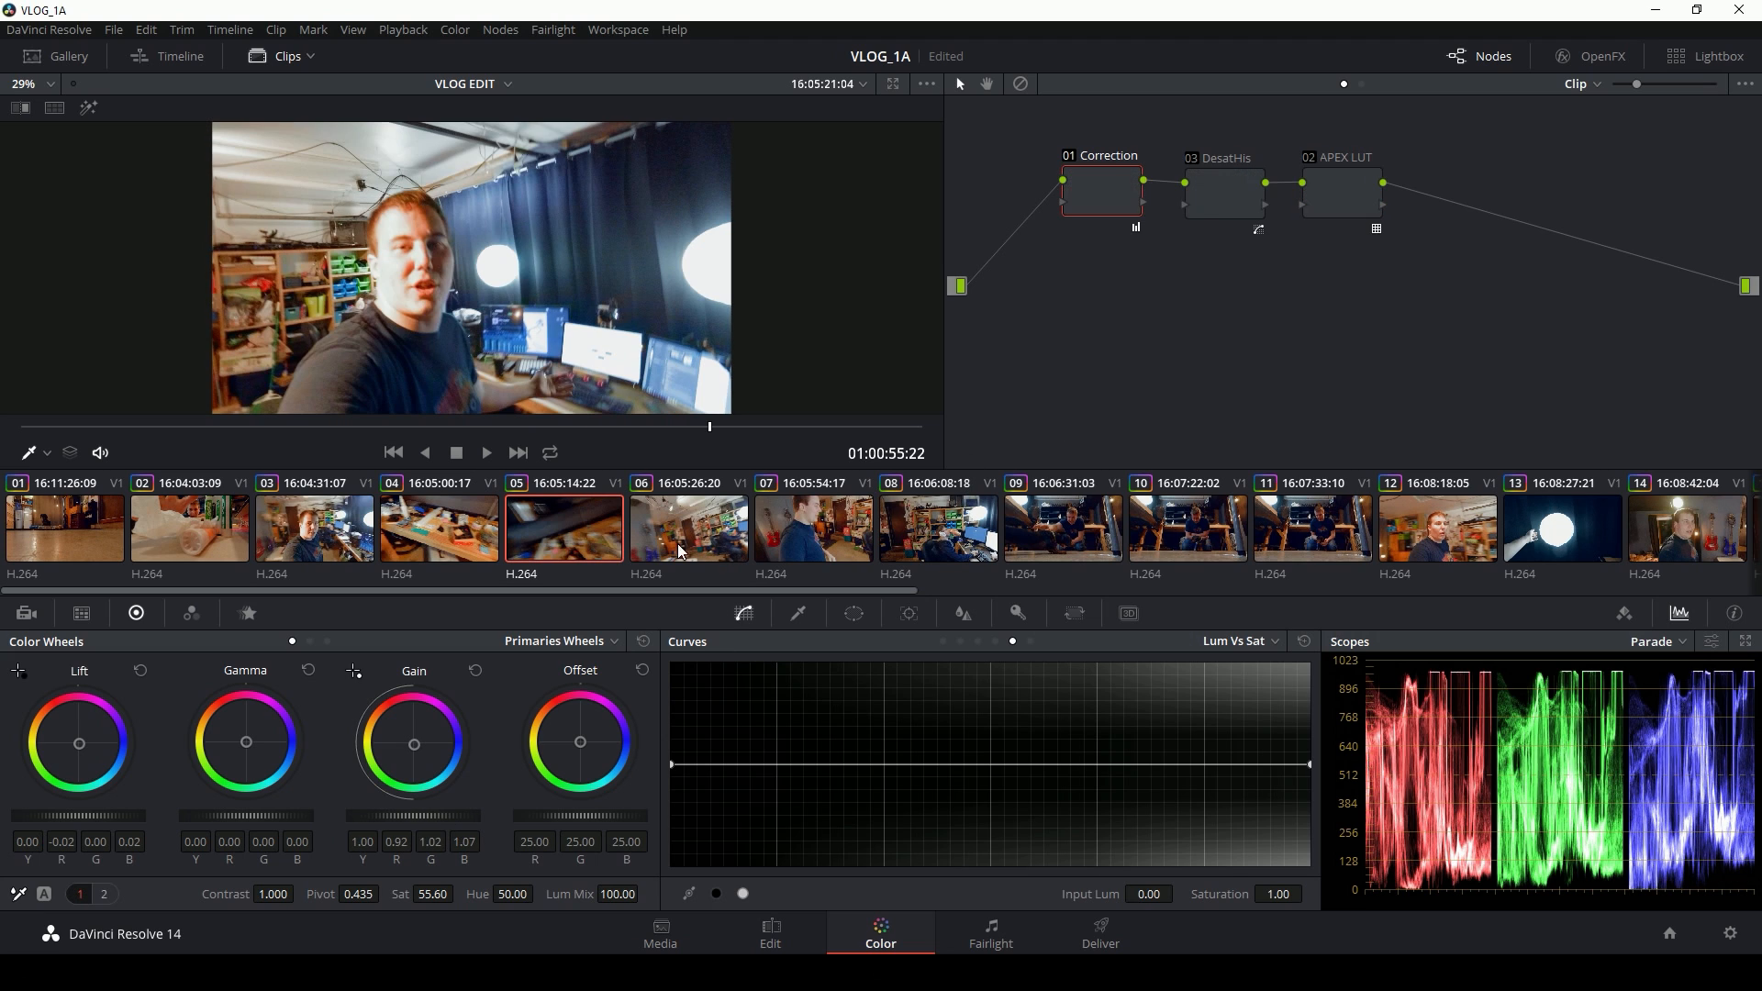
Step: Review the copied grade on clips 6 through 9
left_click_drag(305, 427, 449, 430)
left_click(834, 525)
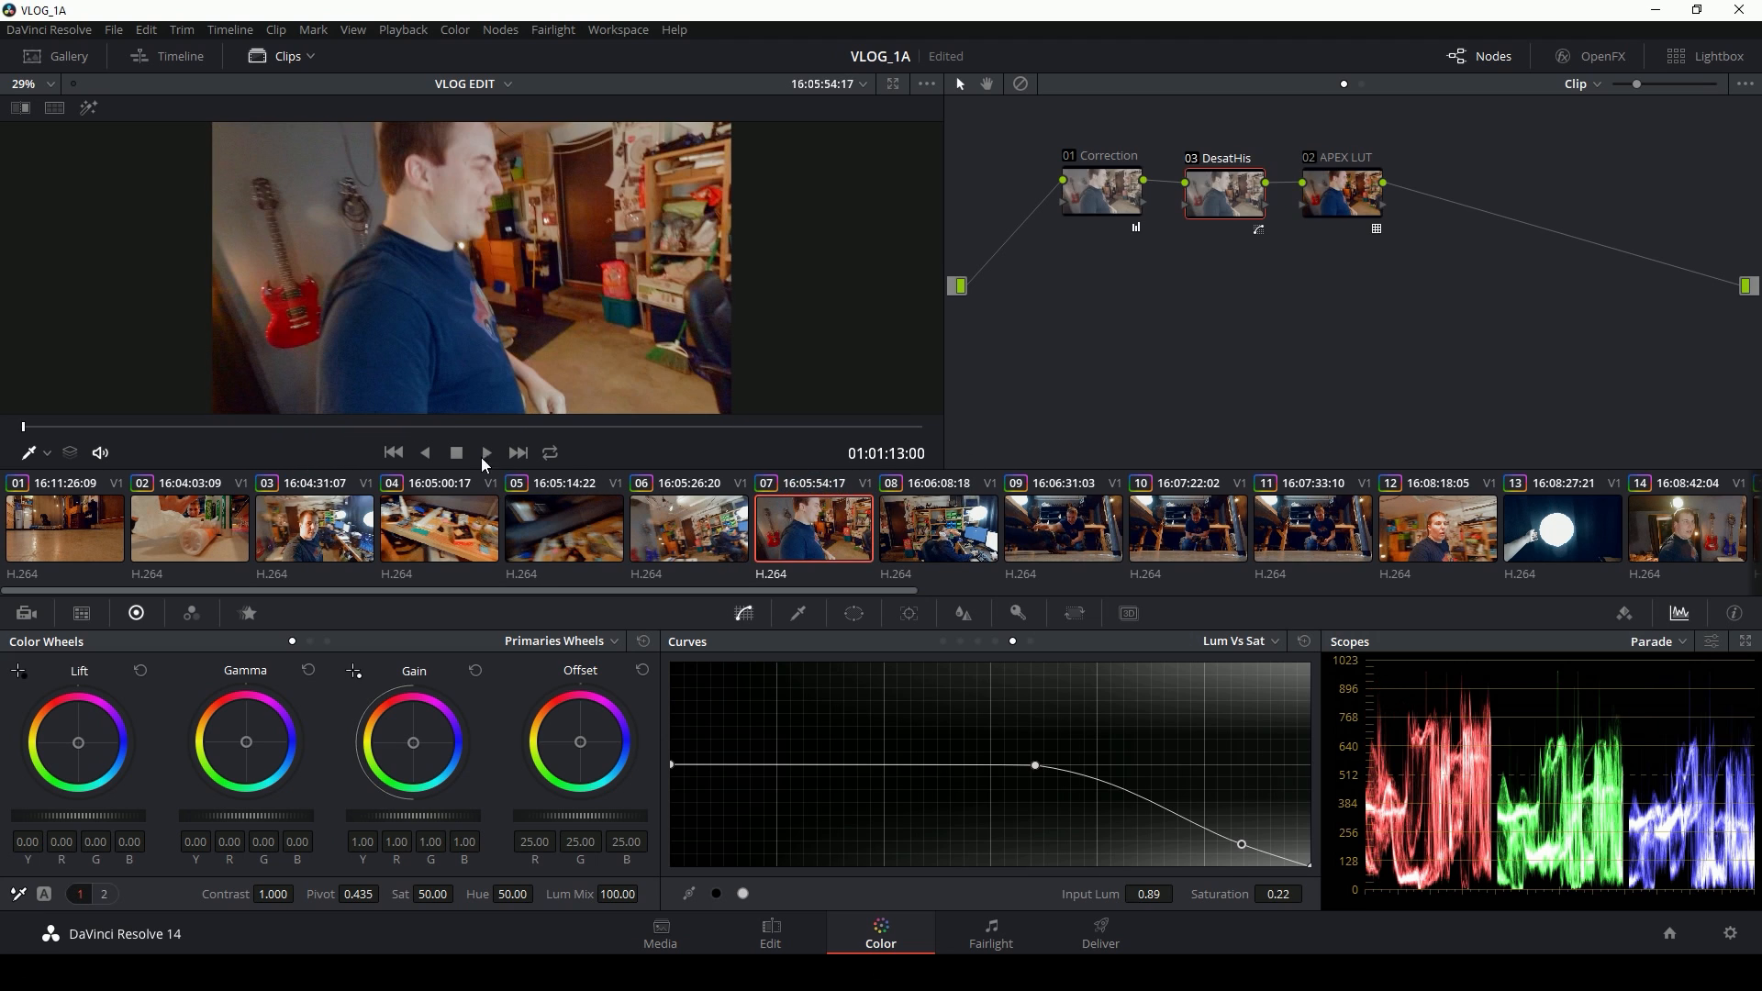
key("Down")
key("Down")
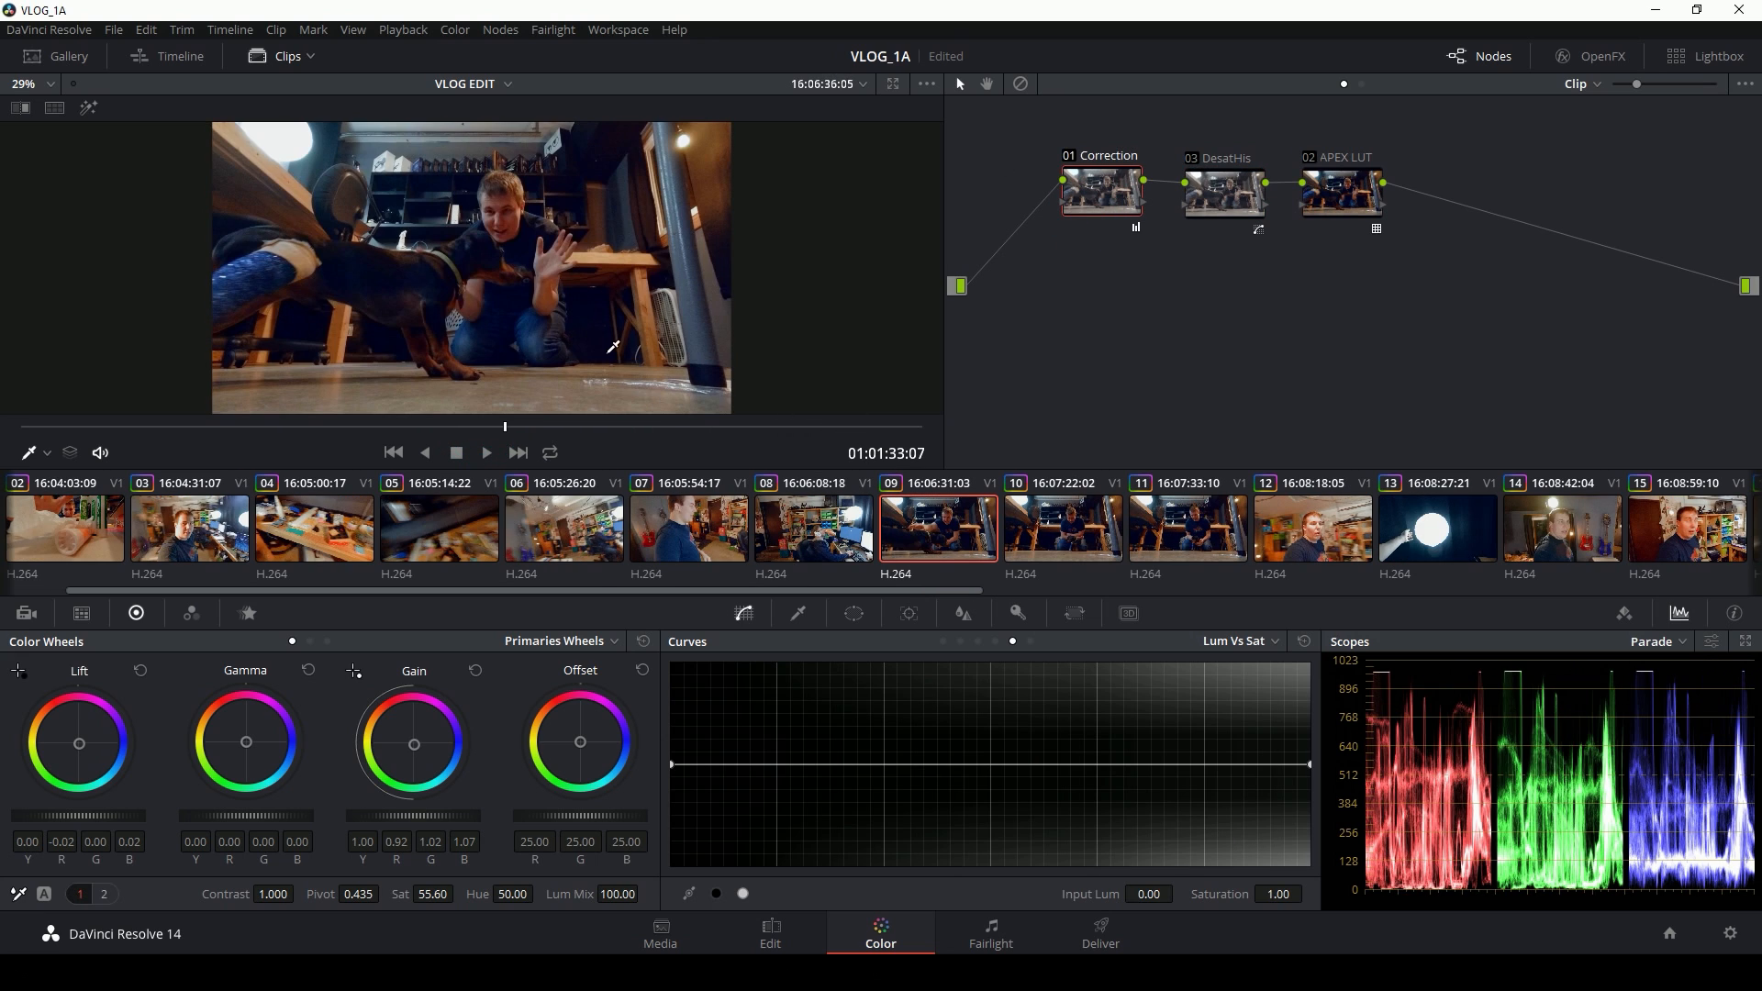
Step: Reduce the blue Lift of clip 9's Correction node to 0.01 and select clips 10 and 11
scroll(613, 347, "up", 2)
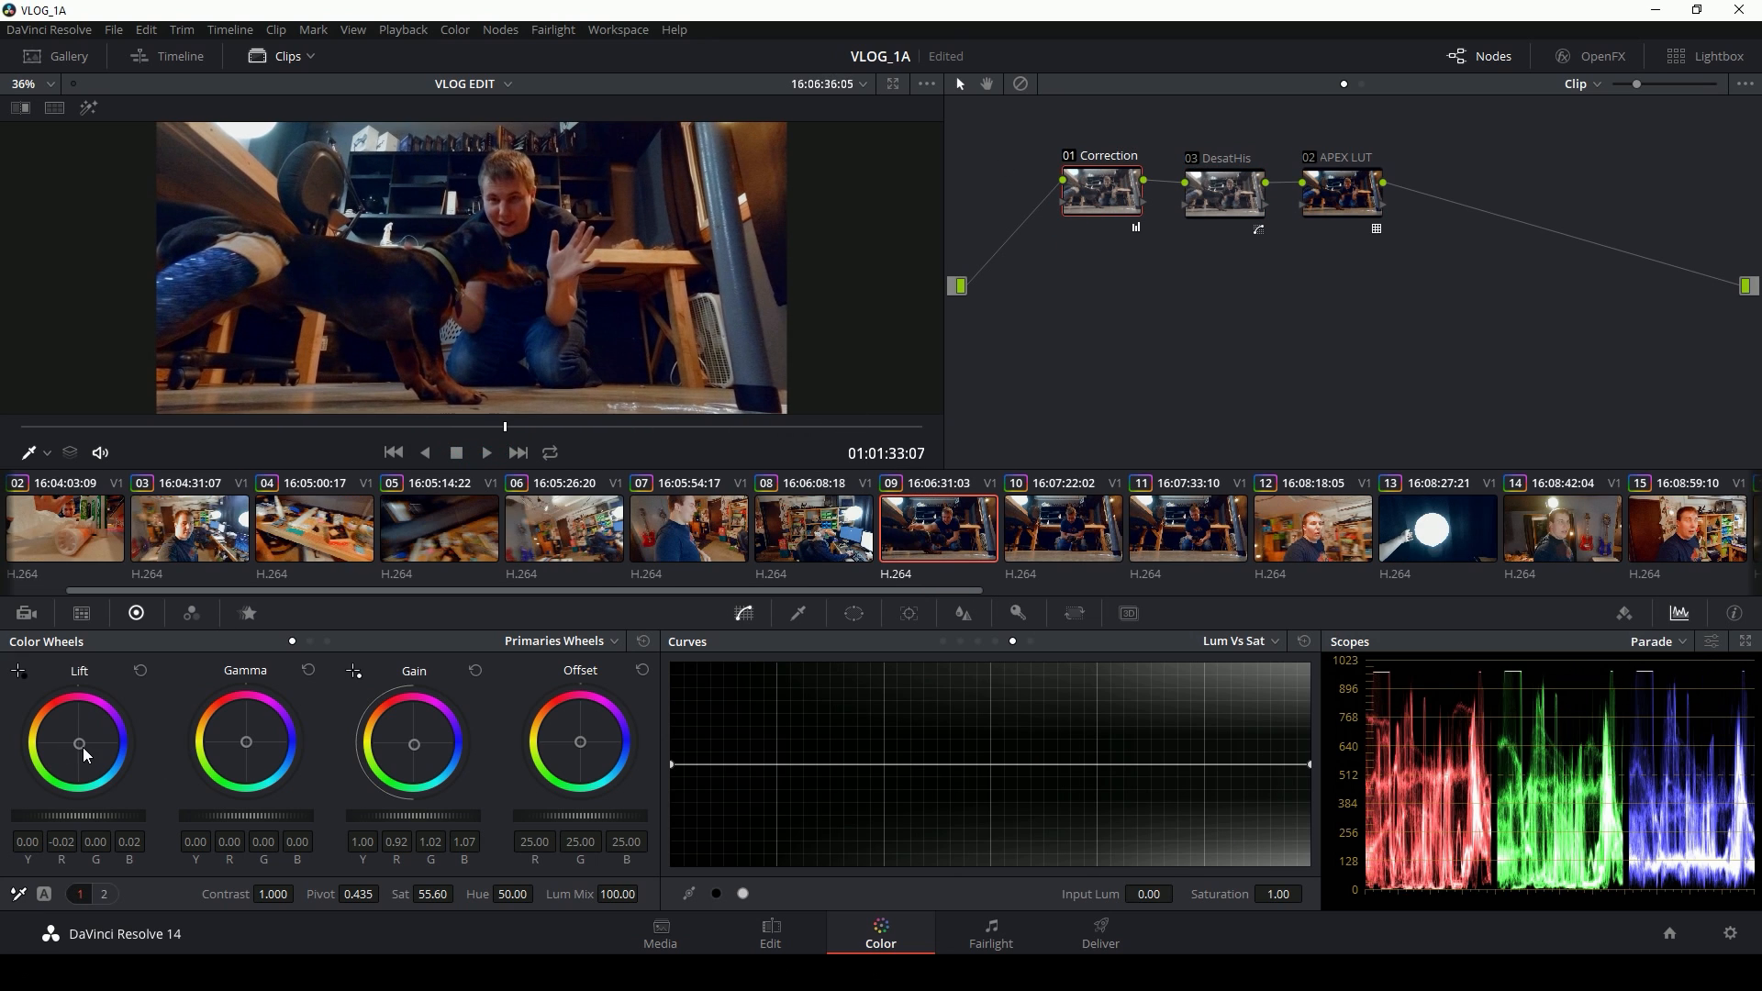
left_click_drag(80, 748, 79, 744)
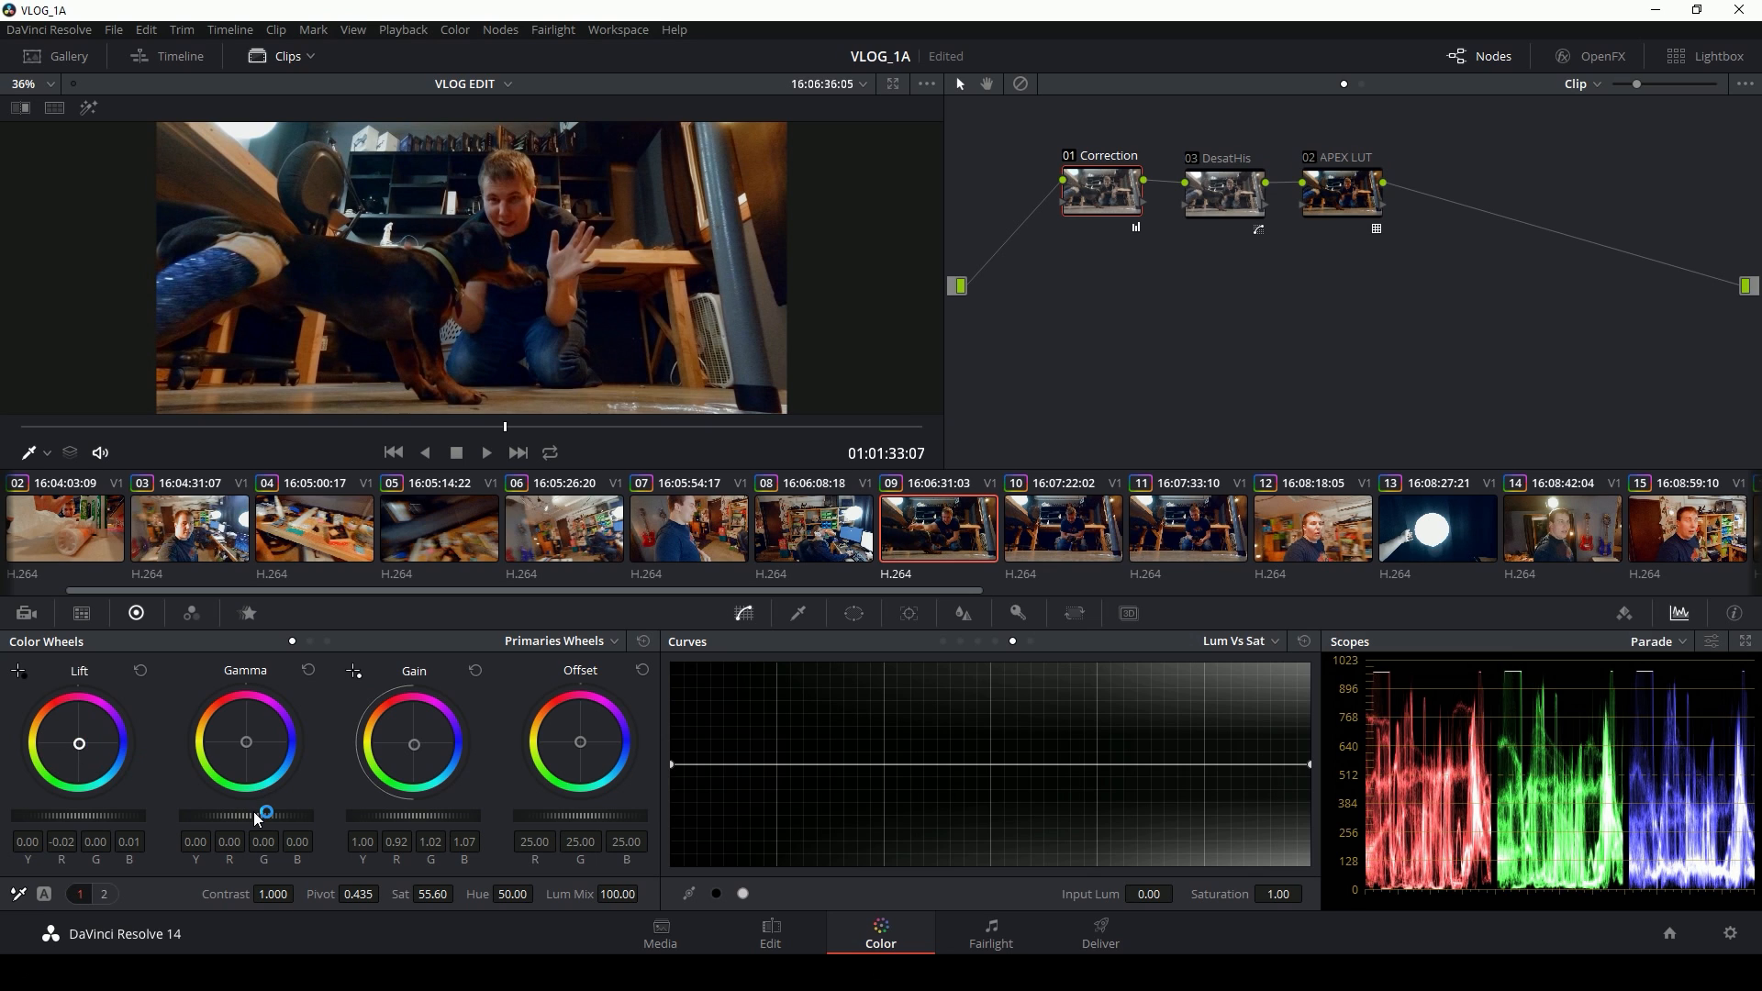
left_click(1069, 521)
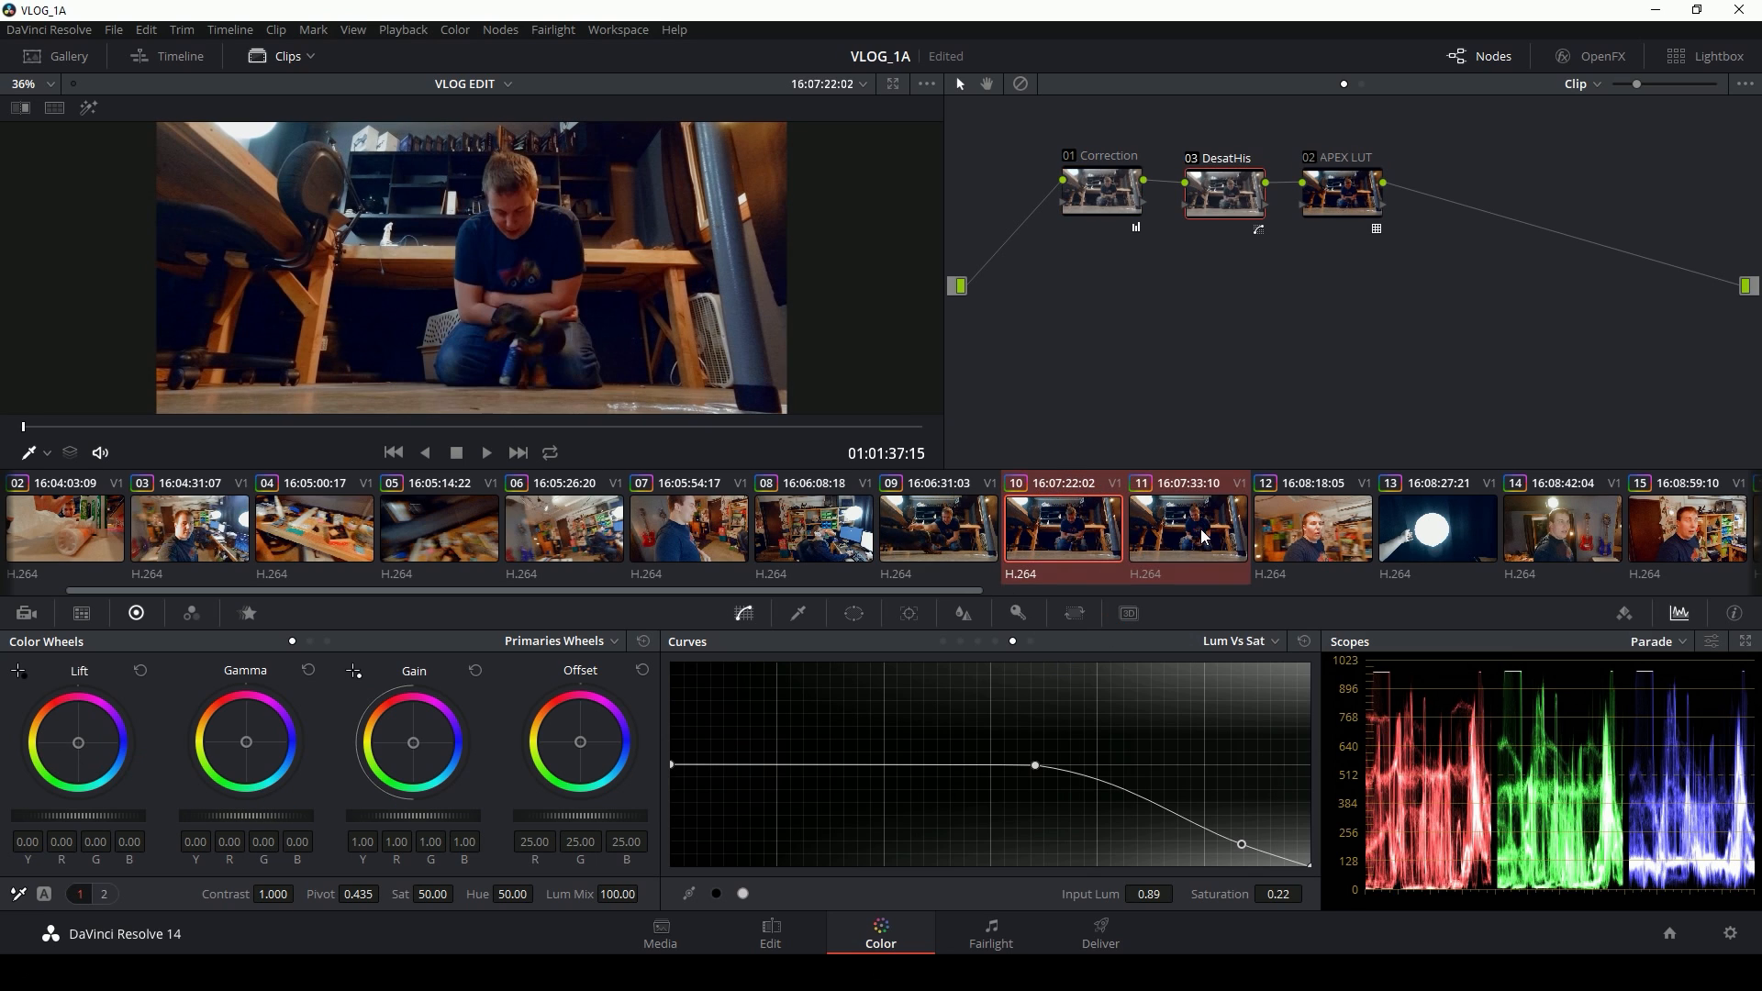
Step: Find the lighting change in clip 13 and split the clip there at 01:01:56:00 on the Edit page
left_click_drag(362, 433, 326, 426)
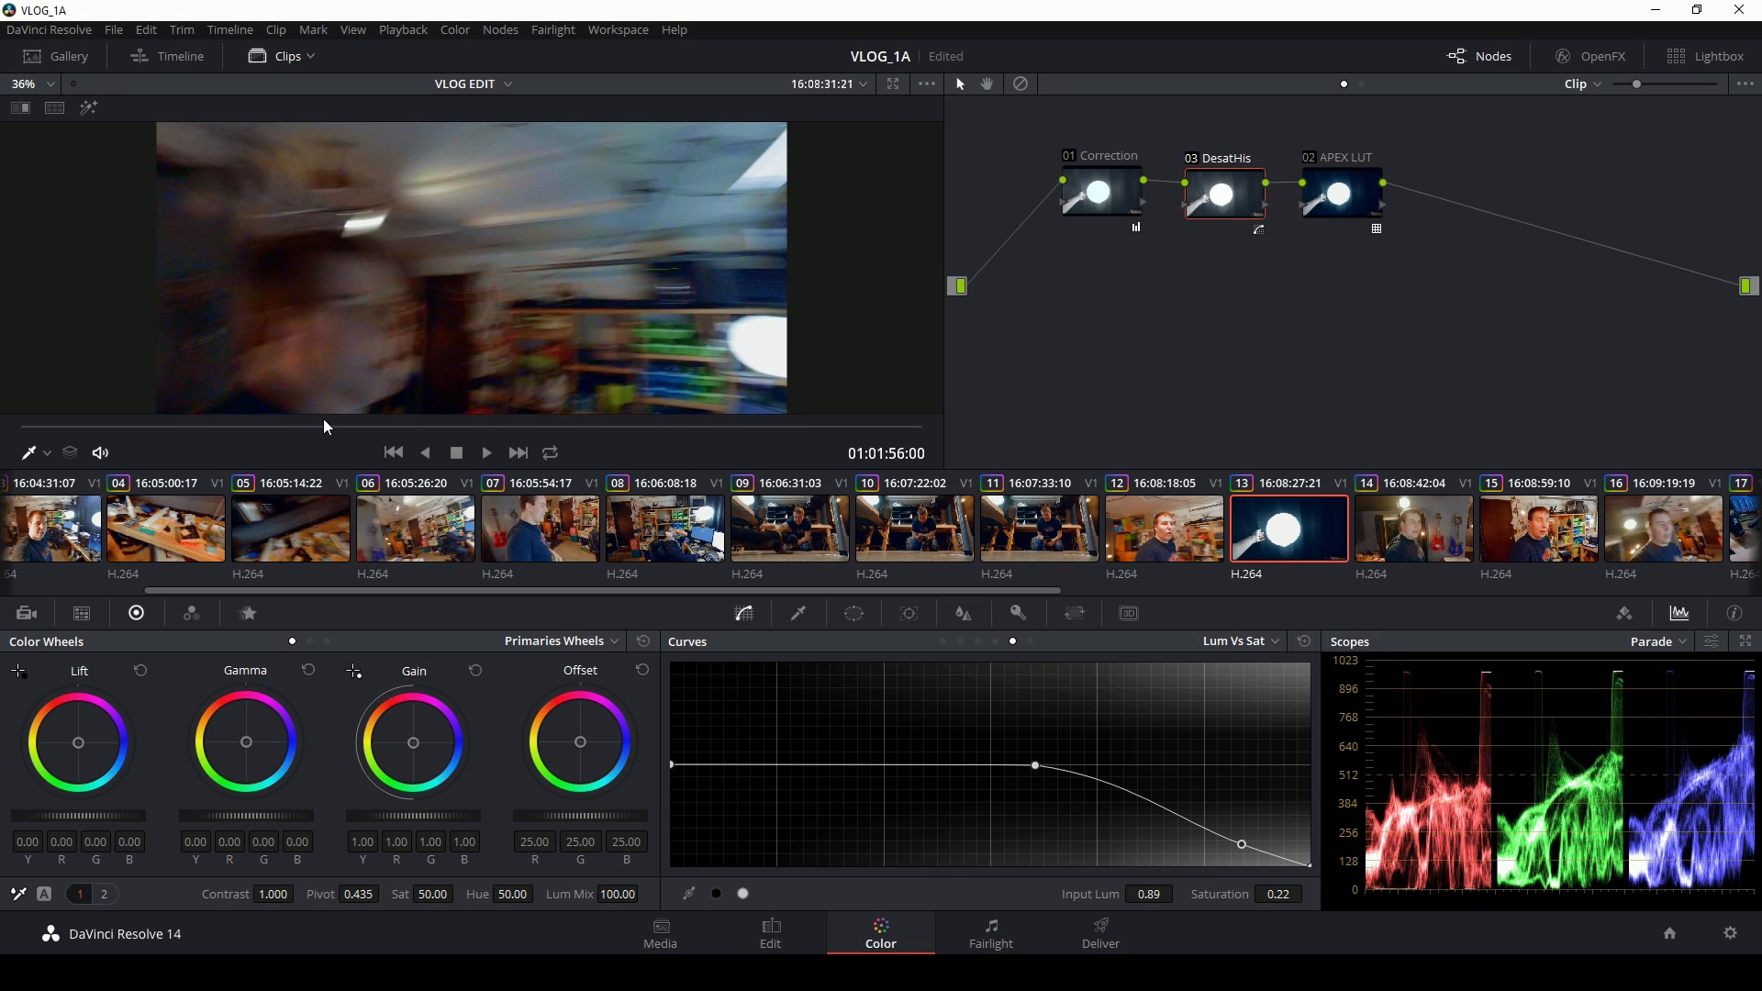
left_click(771, 932)
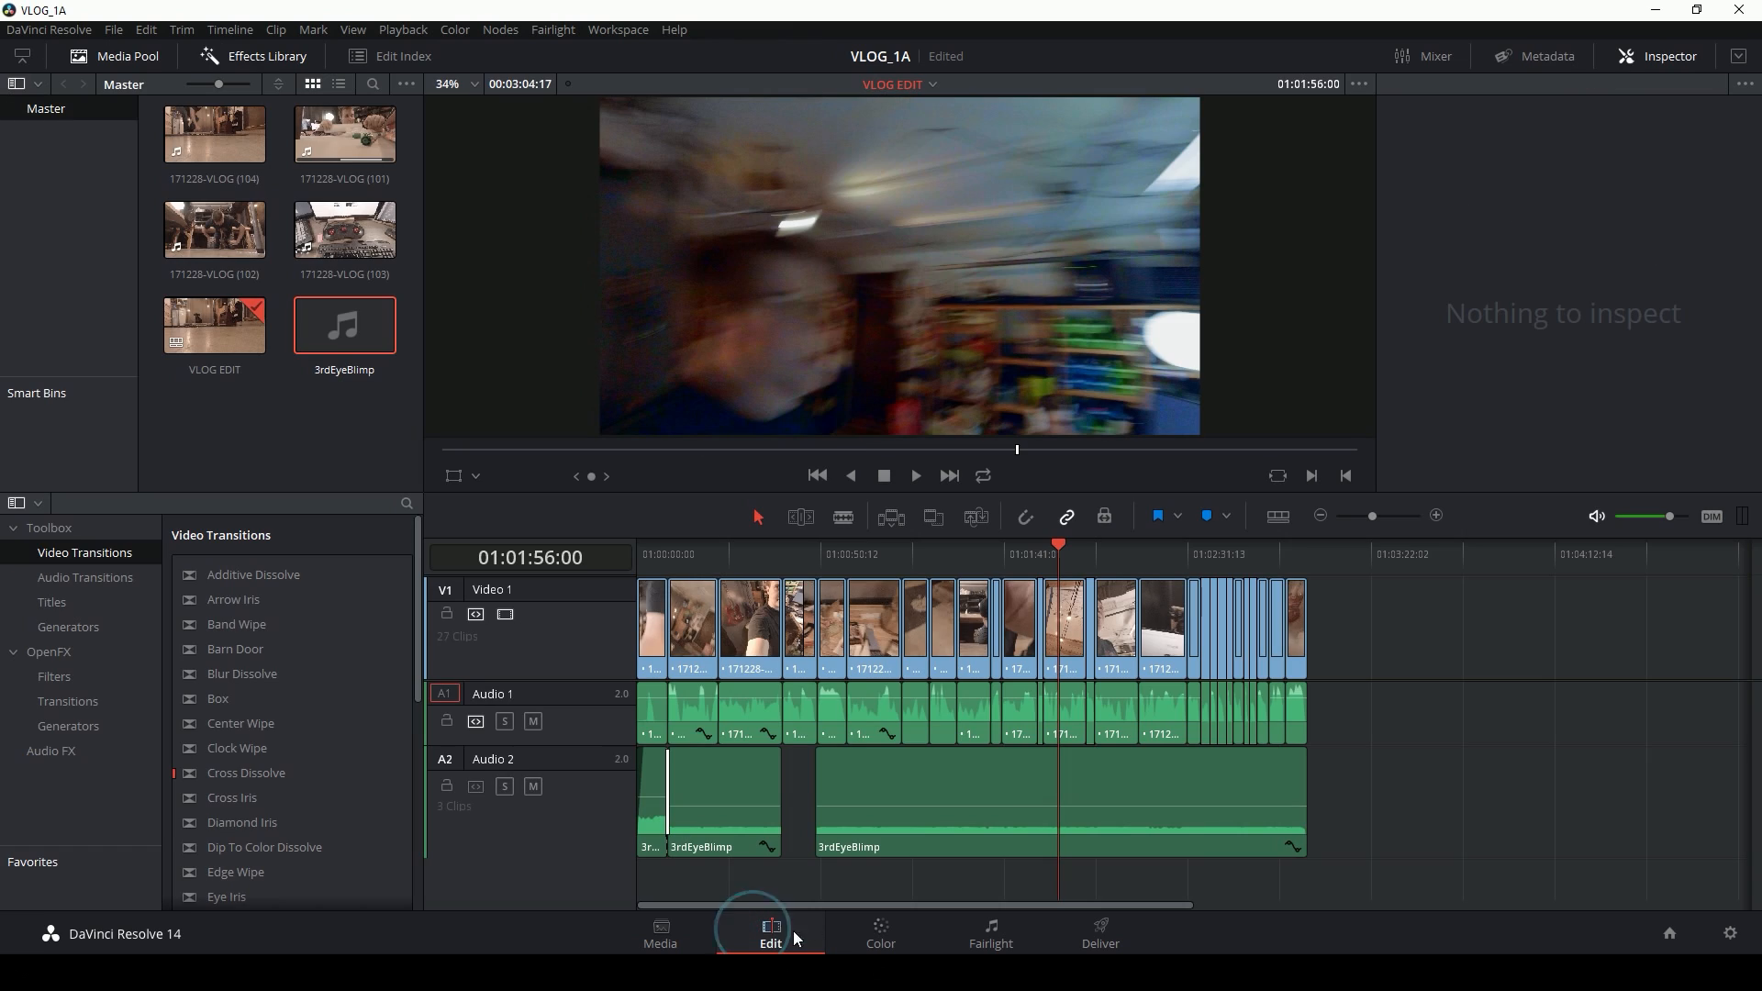
left_click(1436, 515)
left_click(1237, 647)
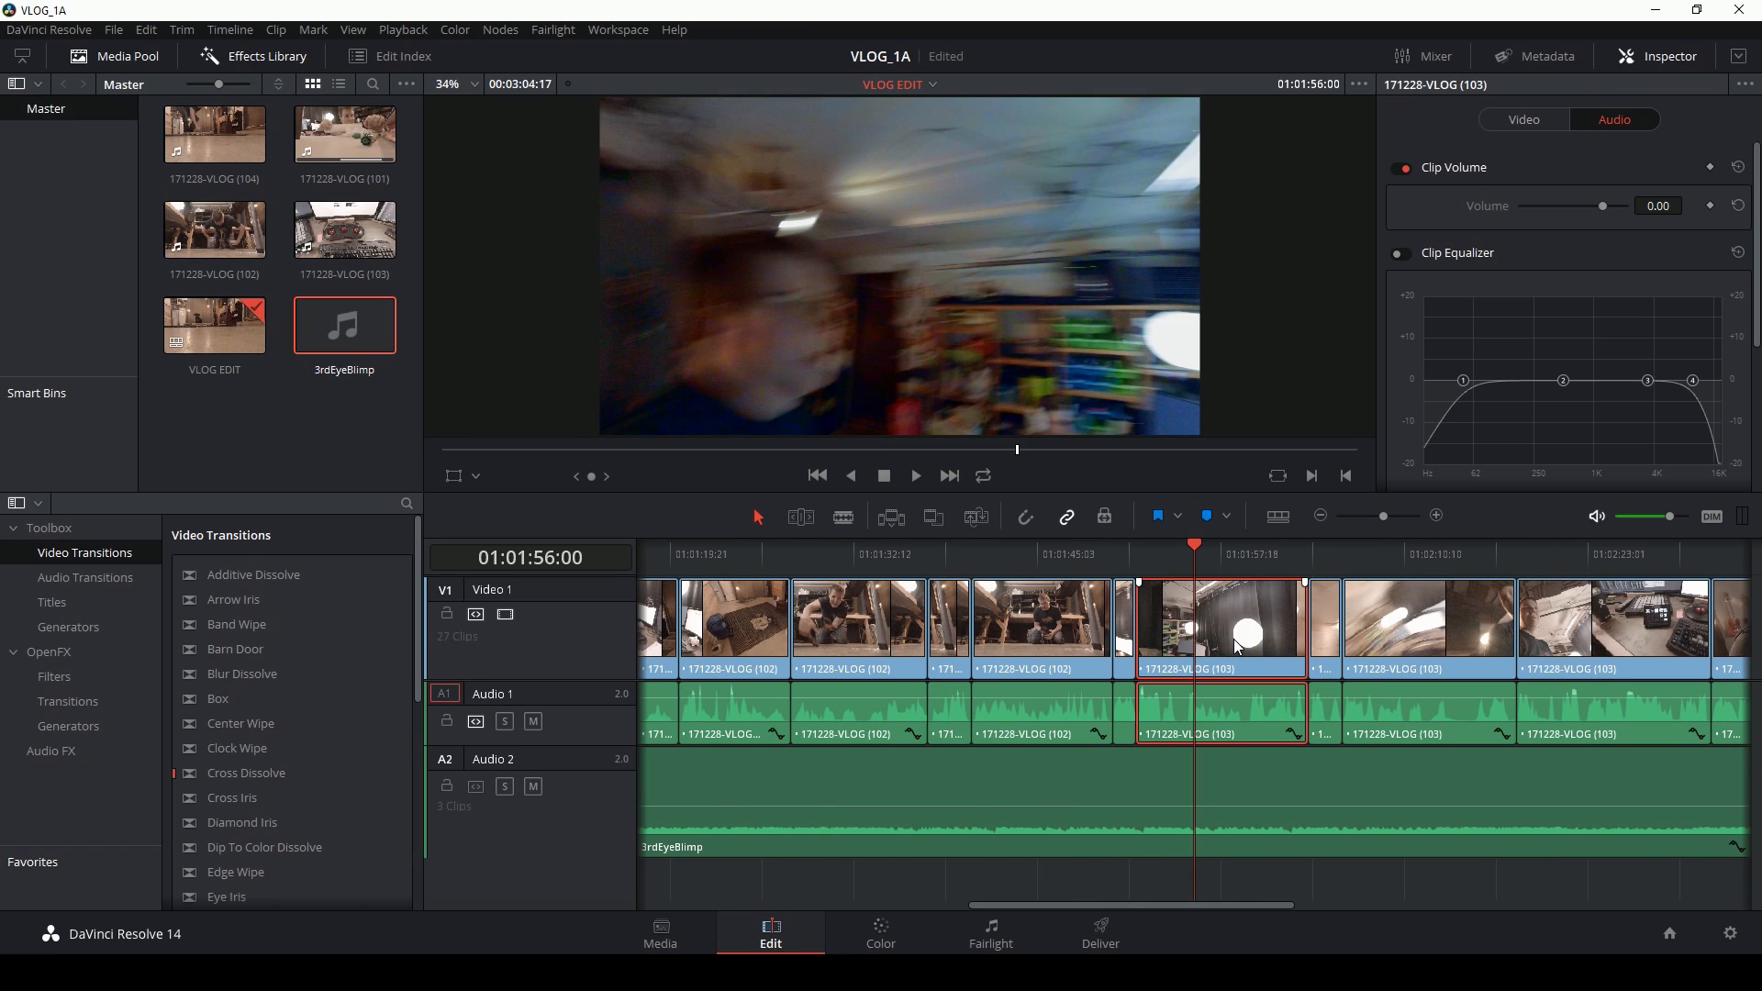
key("ctrl+backslash")
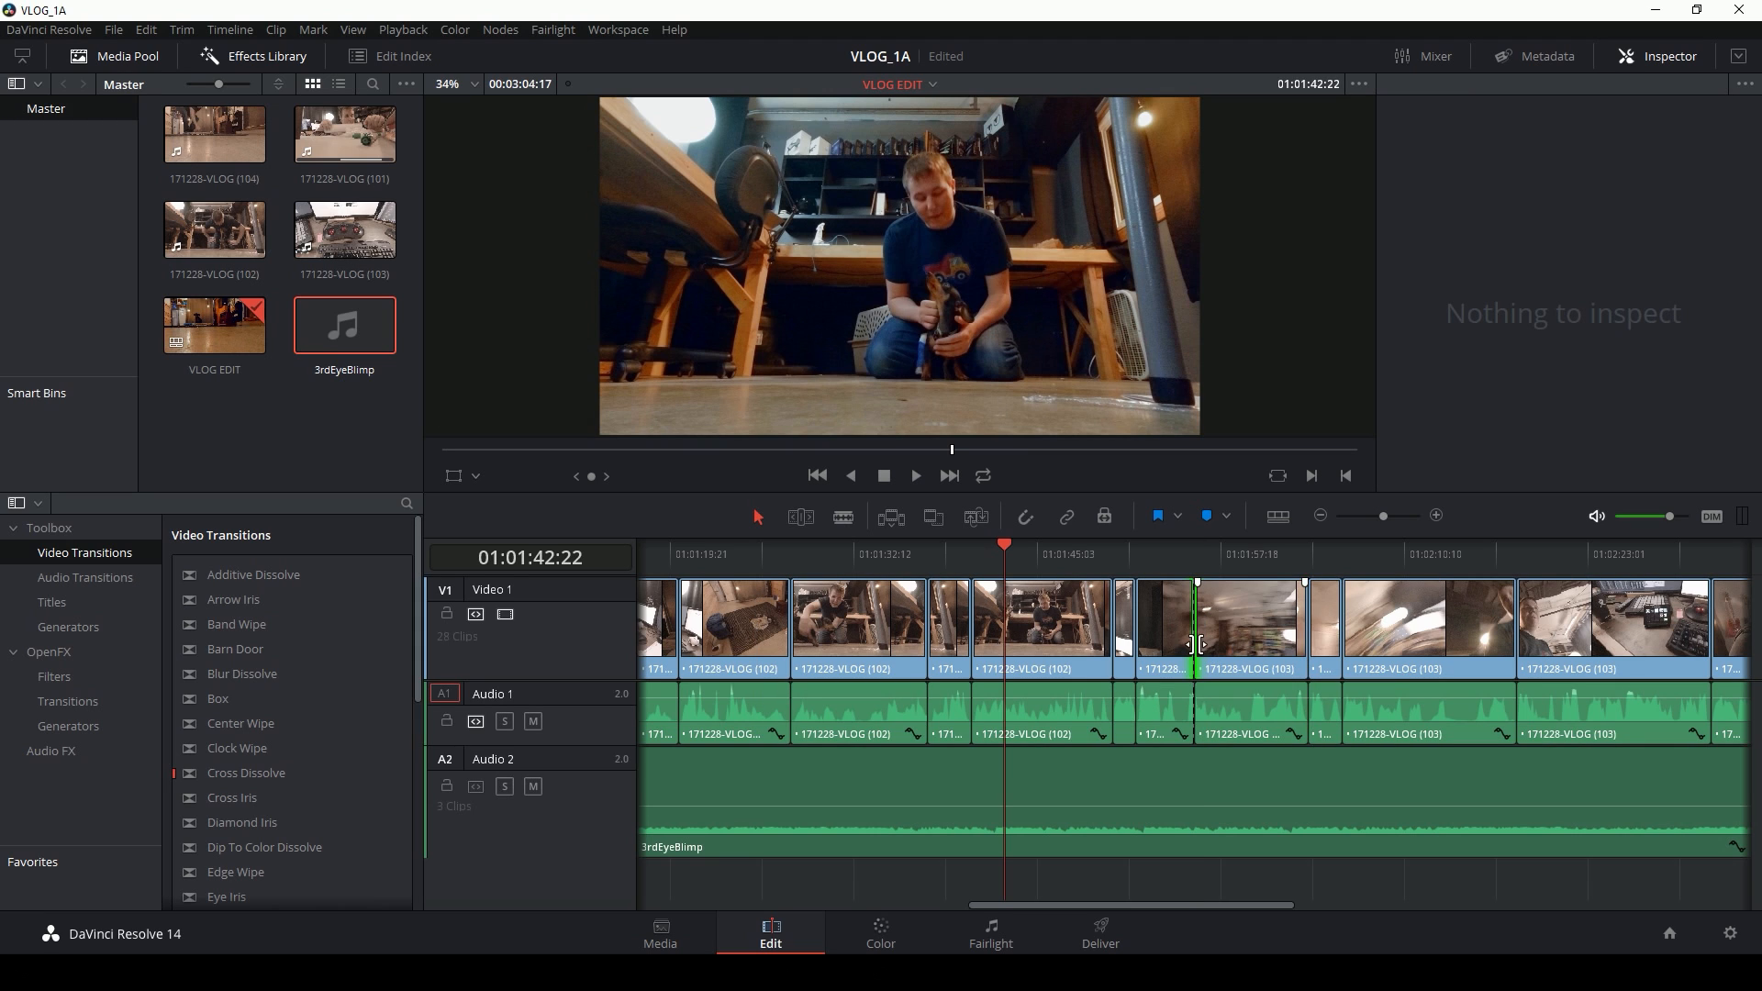
Step: Add a Cross Dissolve centered on the new cut and shorten it to 6 frames
right_click(1193, 637)
left_click(1263, 678)
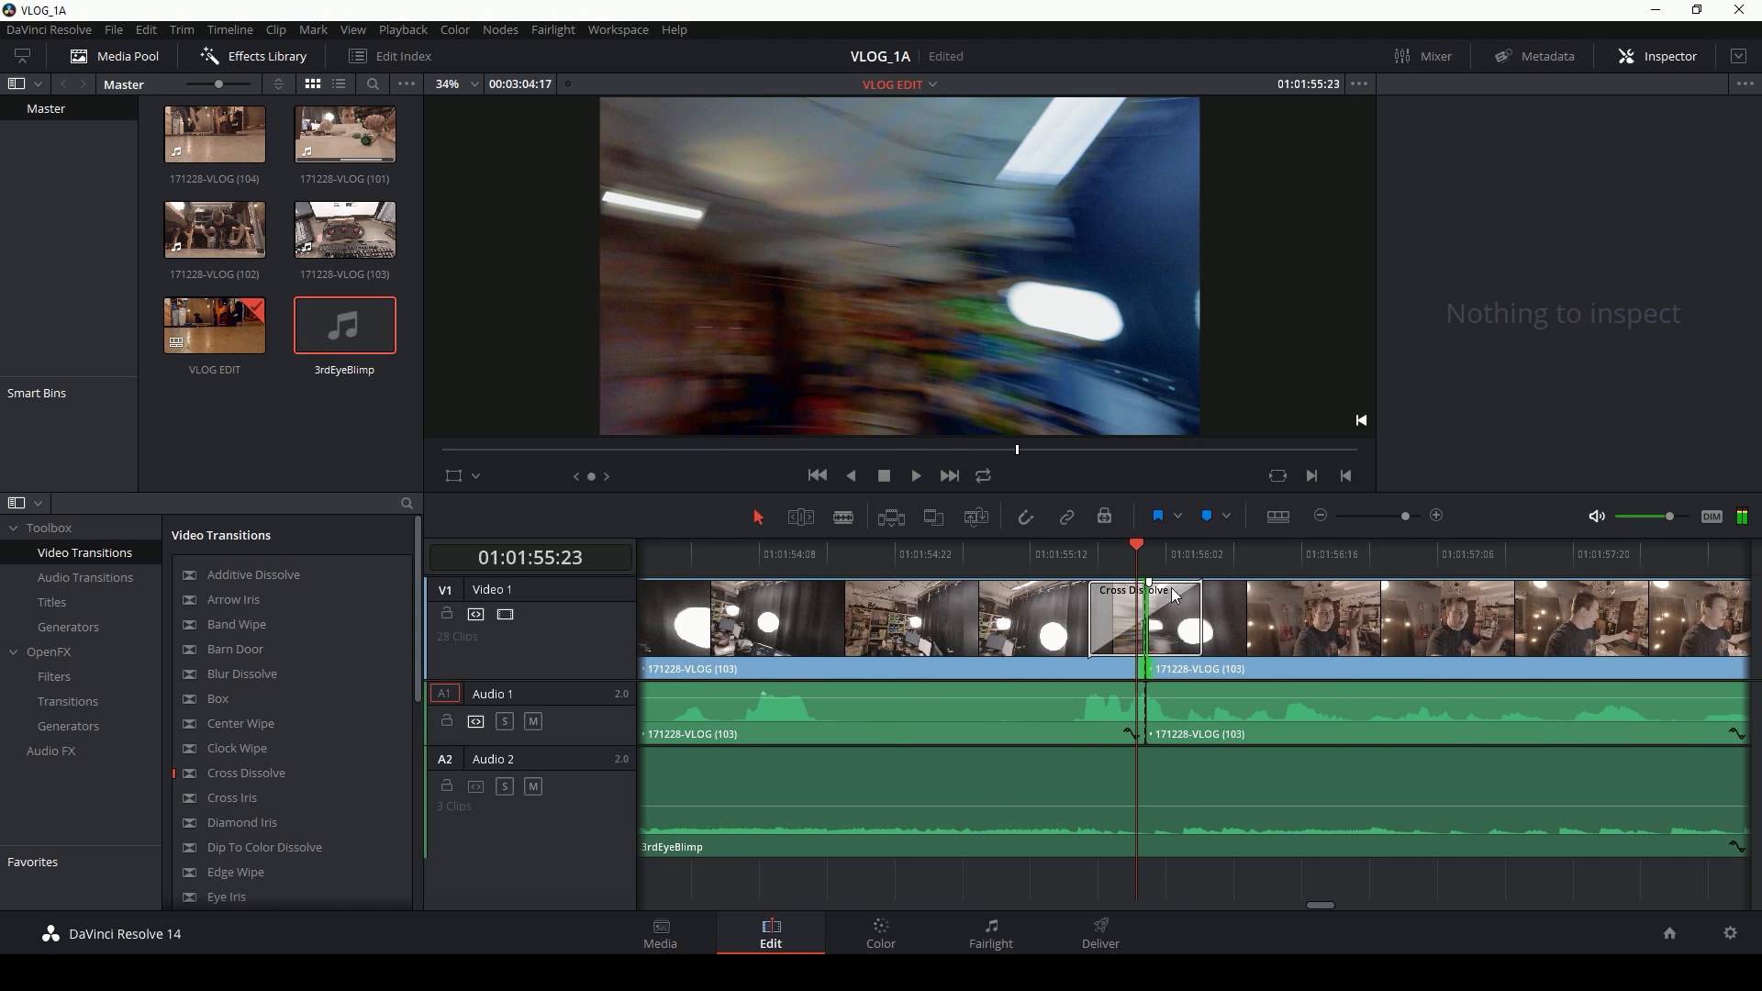
left_click(1201, 595)
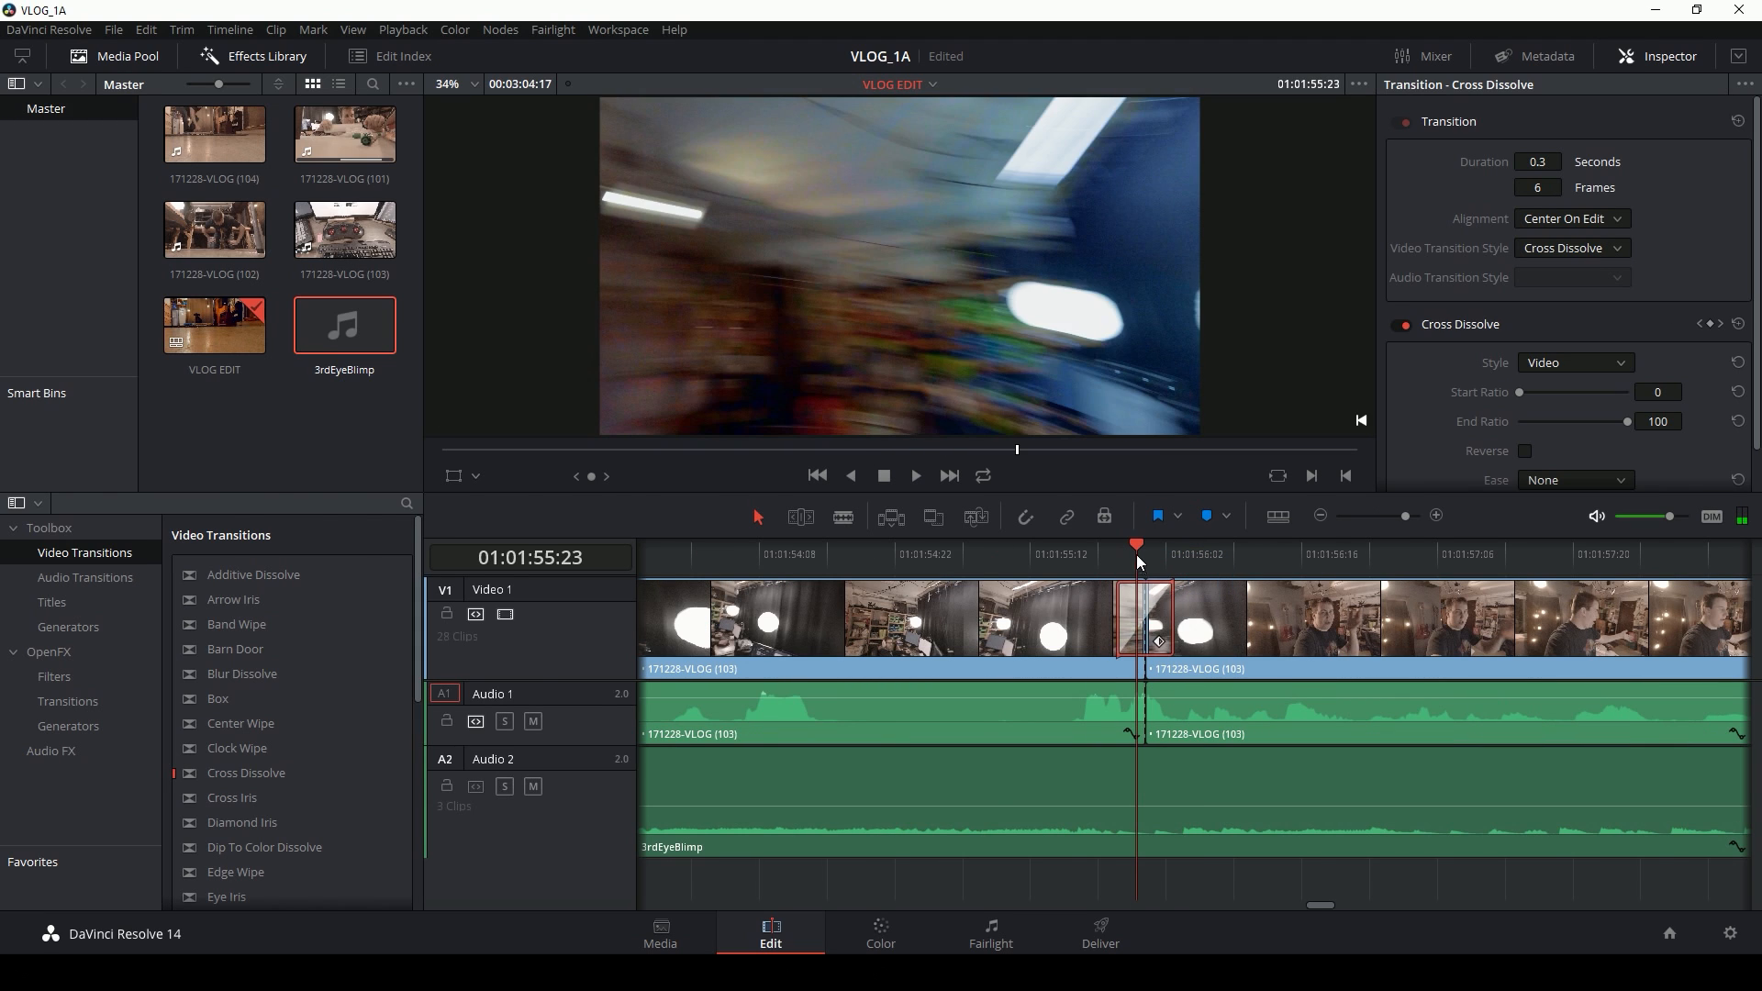
Step: On the Color page, reset the Gain color balance of clip 13's Correction node to 1.00 and toggle DesatHis off and on to compare
key("shift+6")
left_click(1086, 184)
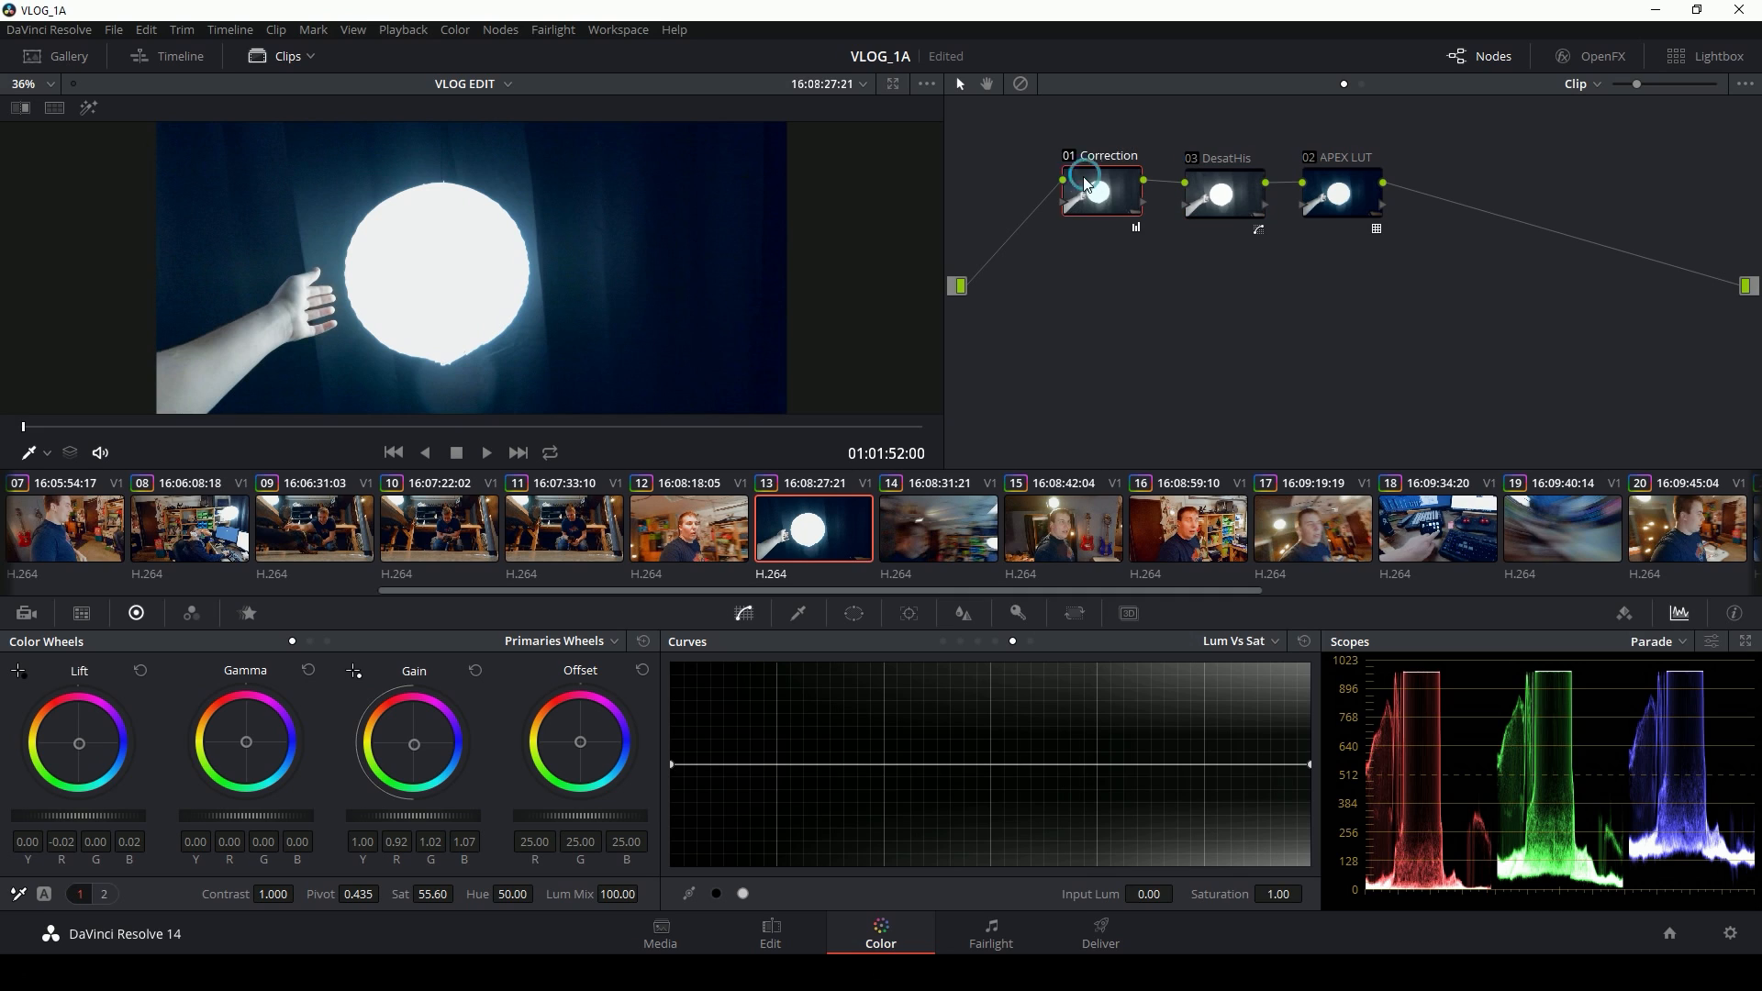
double_click(432, 751)
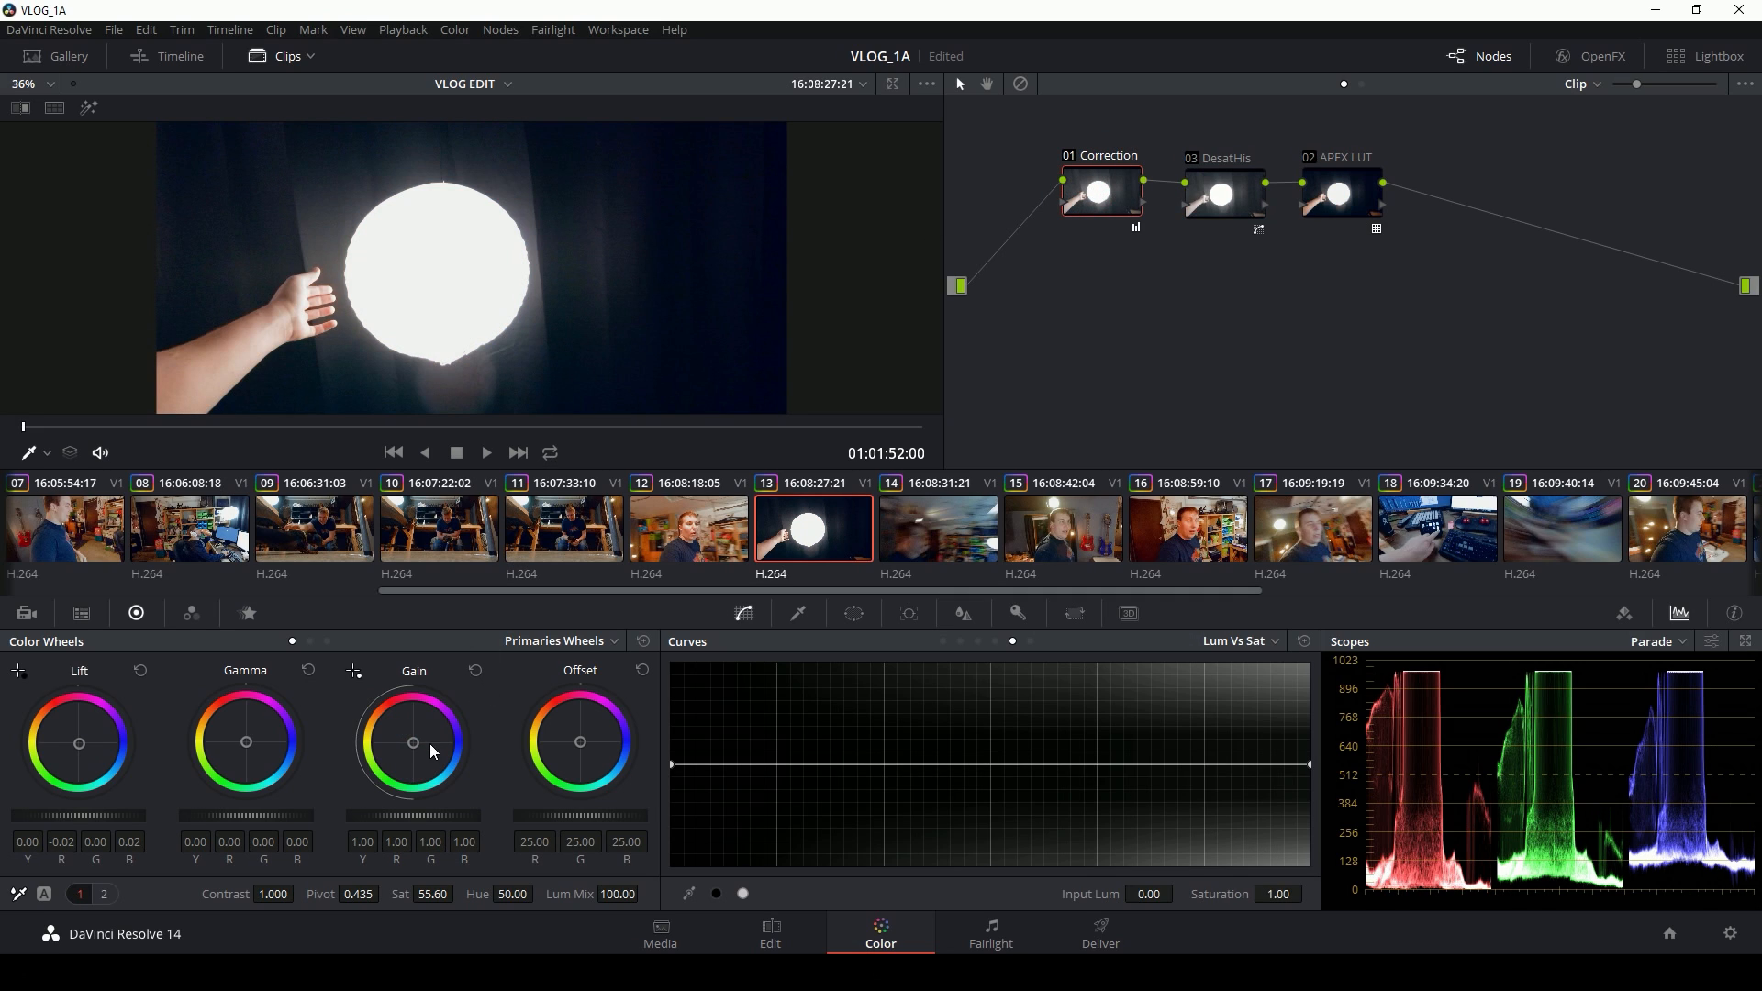
left_click(1191, 159)
left_click(1191, 159)
Step: Scrub clip 13, play from 01:01:53:04 through the dissolve into clip 14, and go to clip 15
left_click_drag(220, 428, 354, 427)
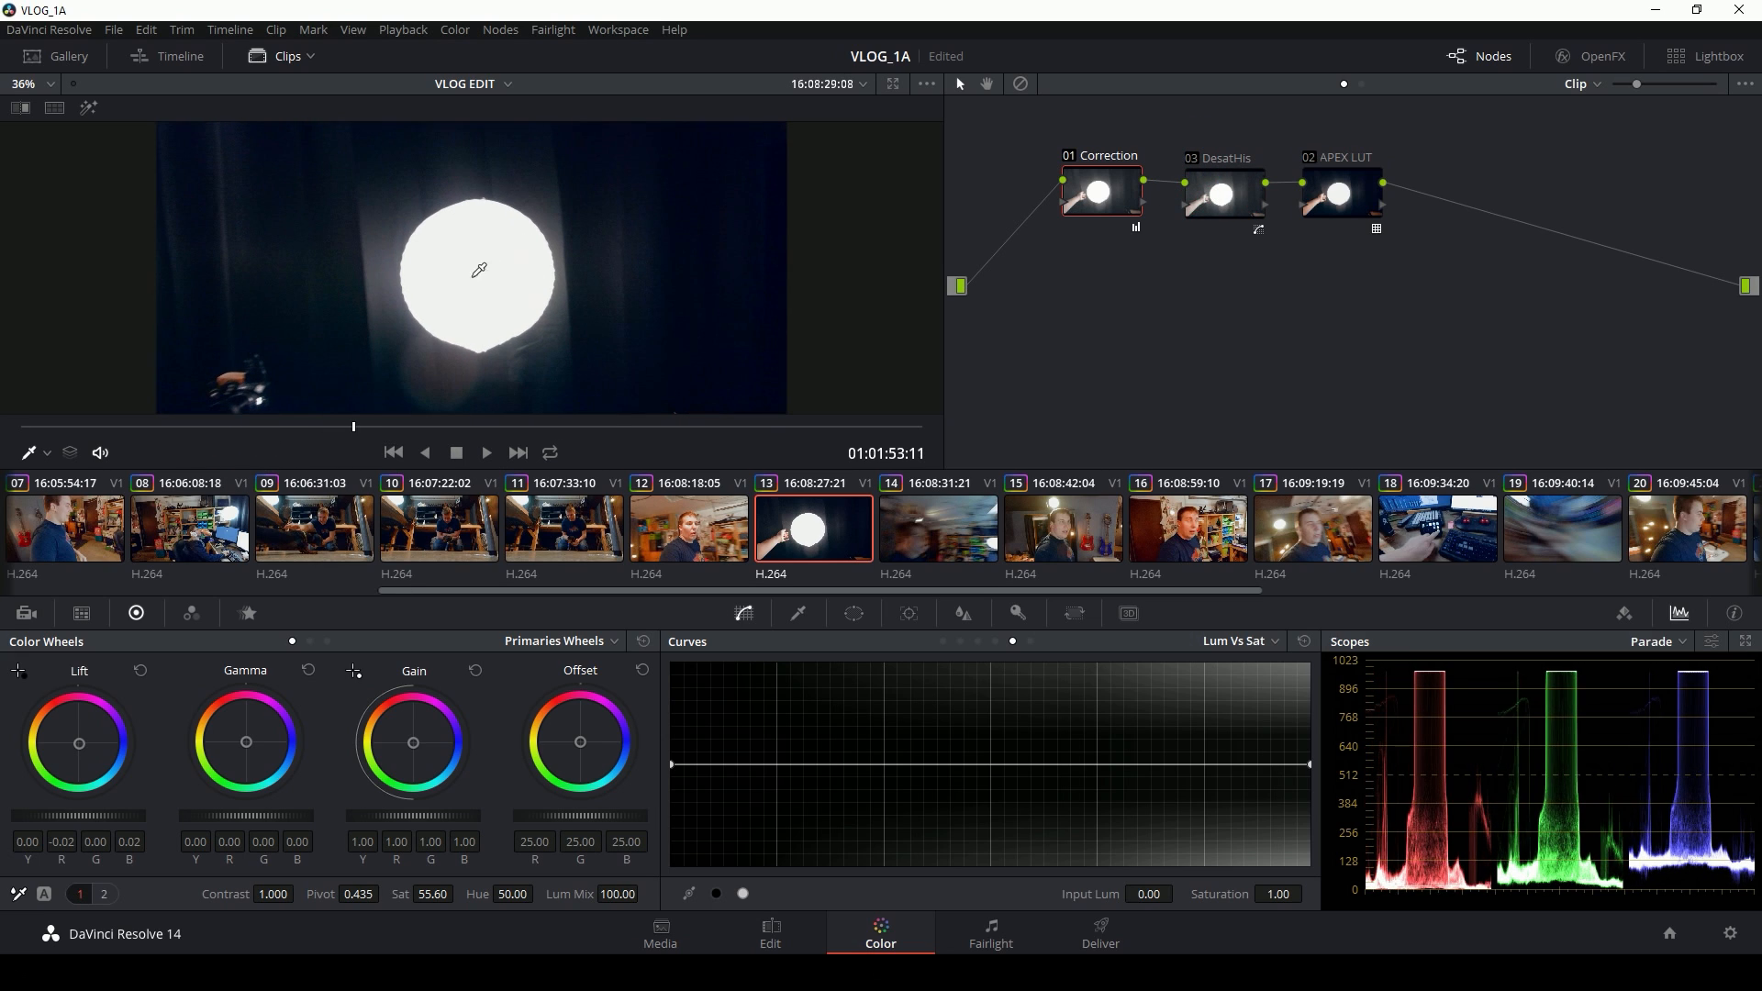
left_click_drag(373, 428, 287, 424)
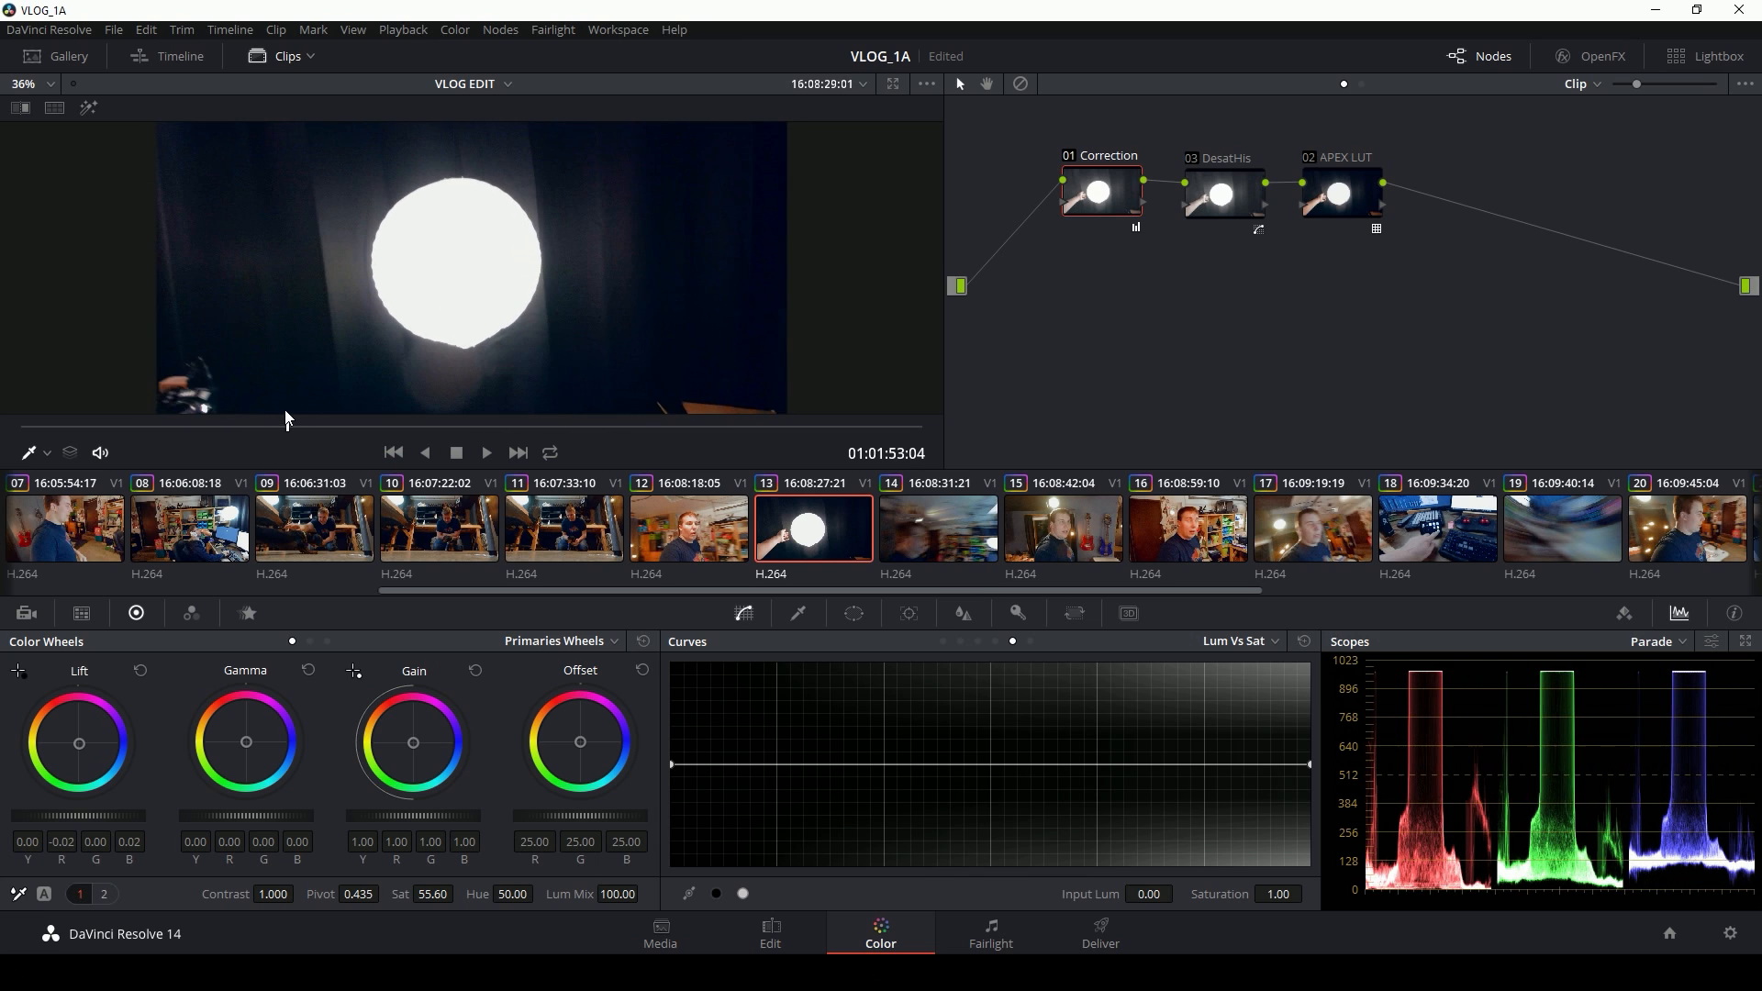
left_click(485, 452)
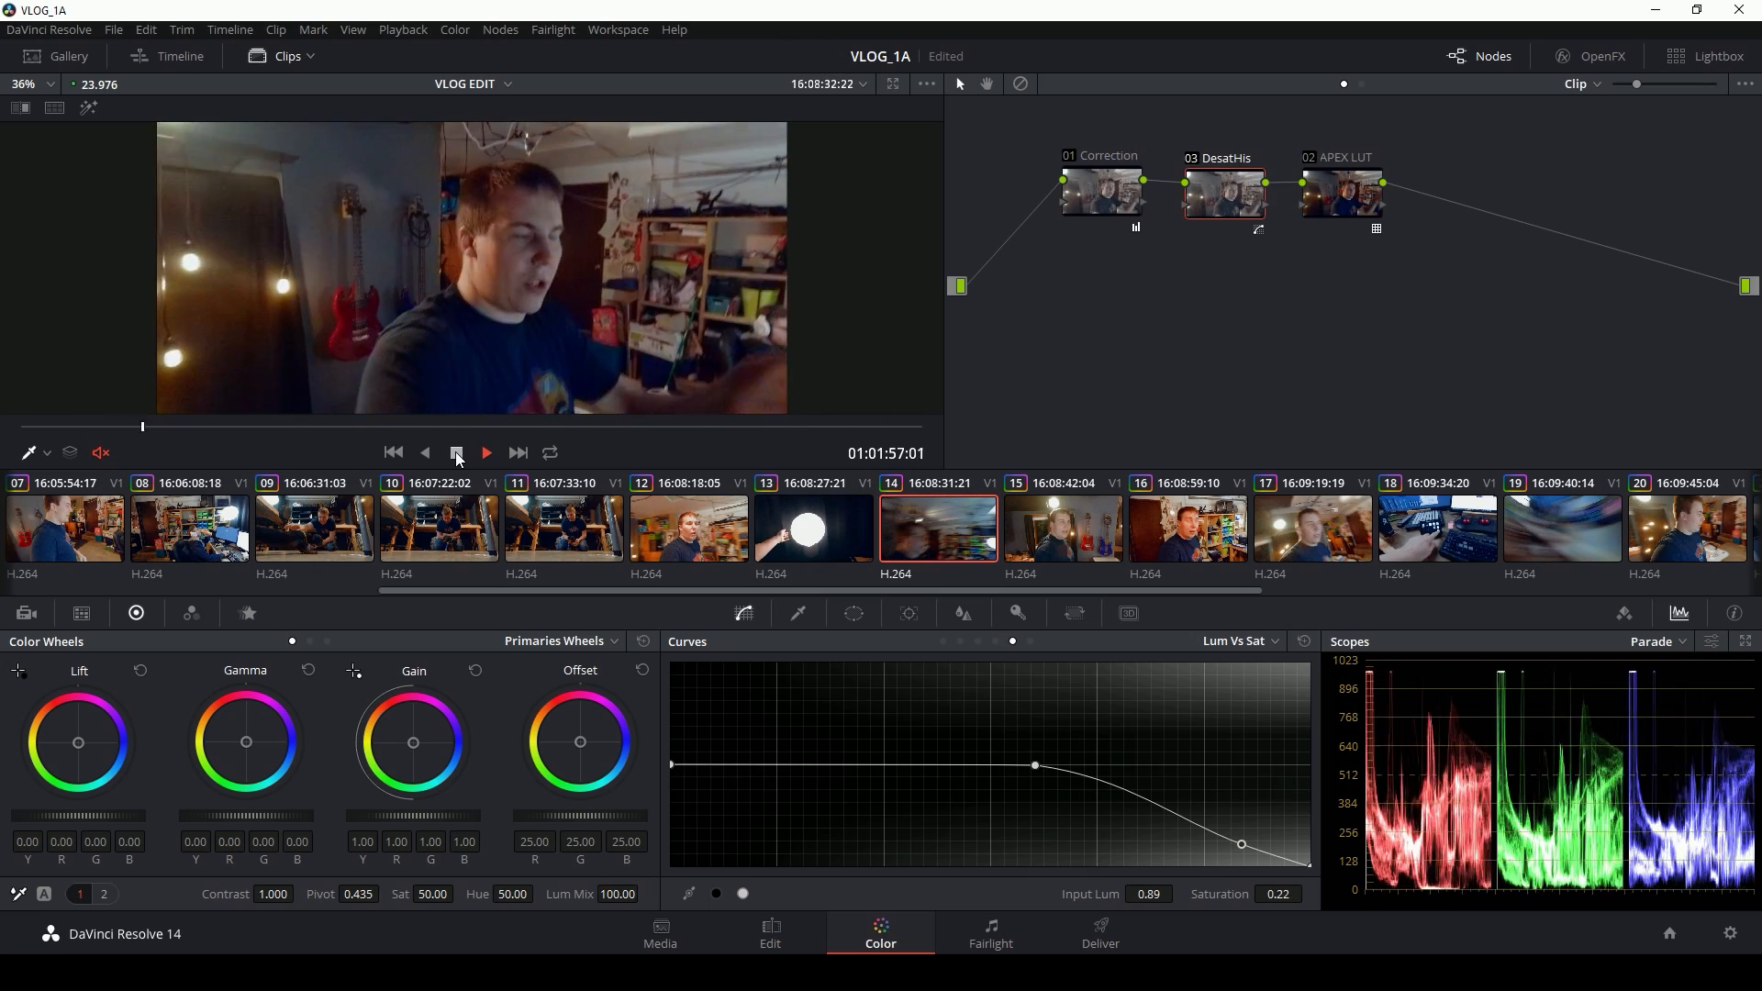
left_click(457, 453)
left_click_drag(360, 428, 503, 414)
left_click(1052, 525)
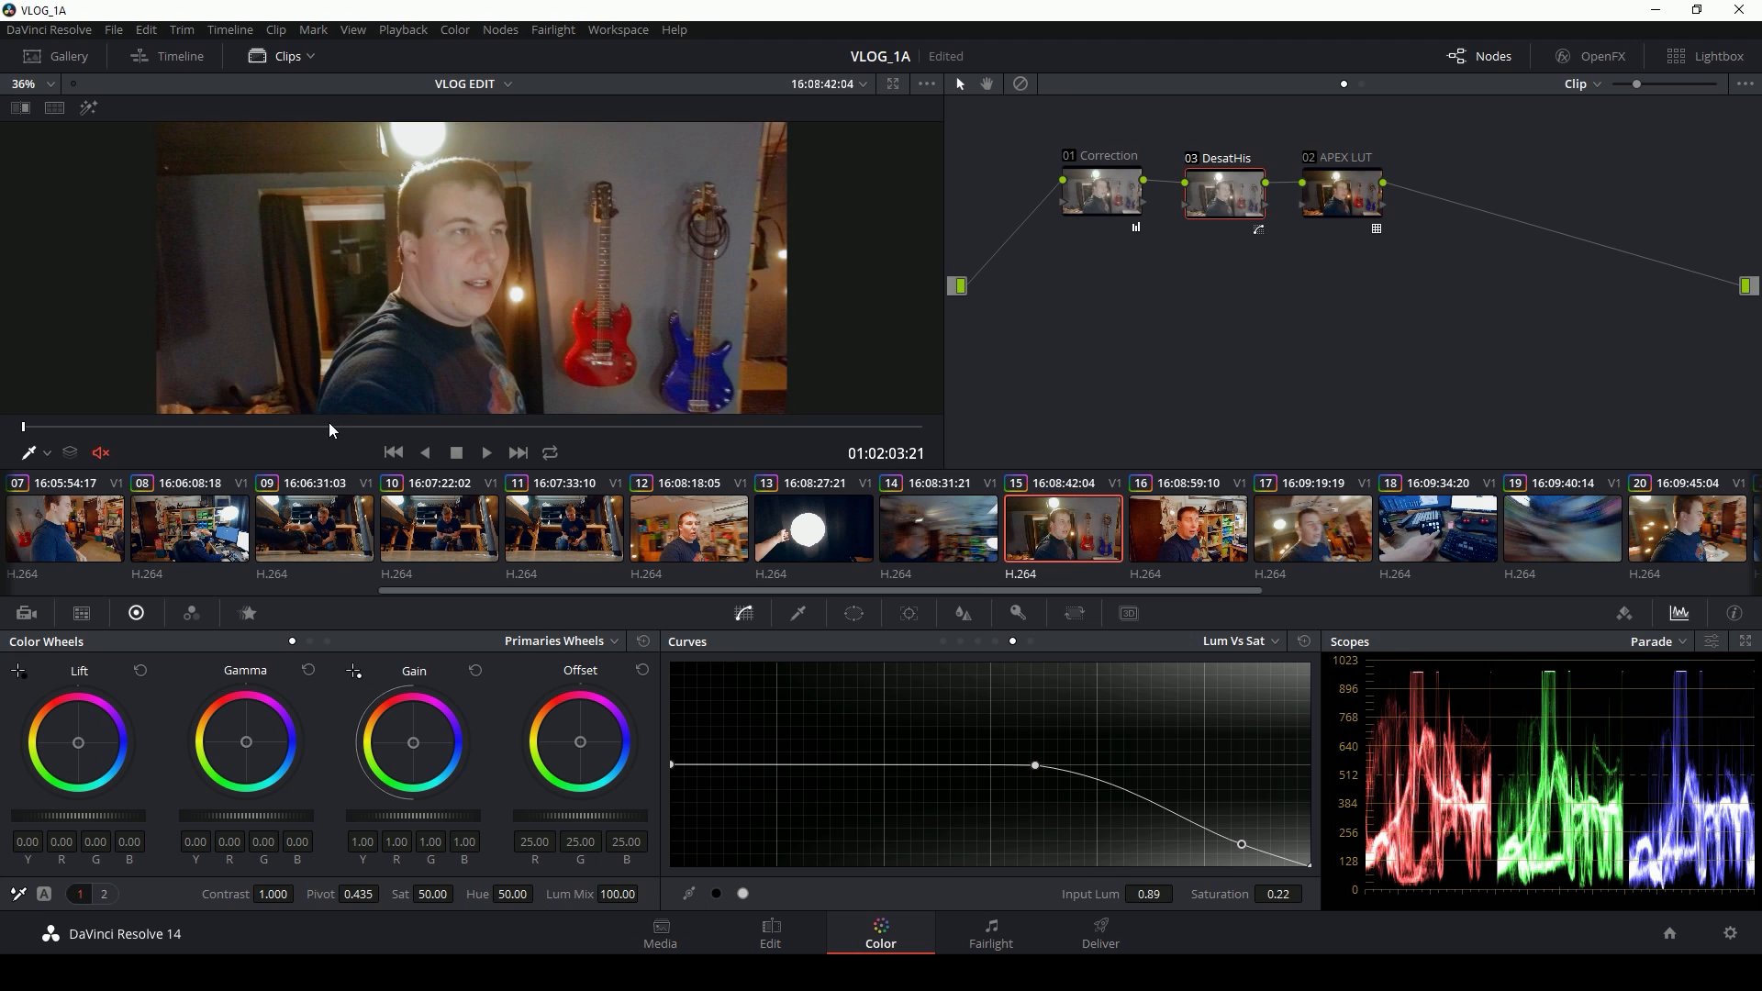
Step: Scrub through clips 15 and 16 and play the timeline on from 01:02:06:04 to check the grade
left_click_drag(328, 424, 803, 413)
scroll(1009, 542, "down", 3)
left_click(757, 534)
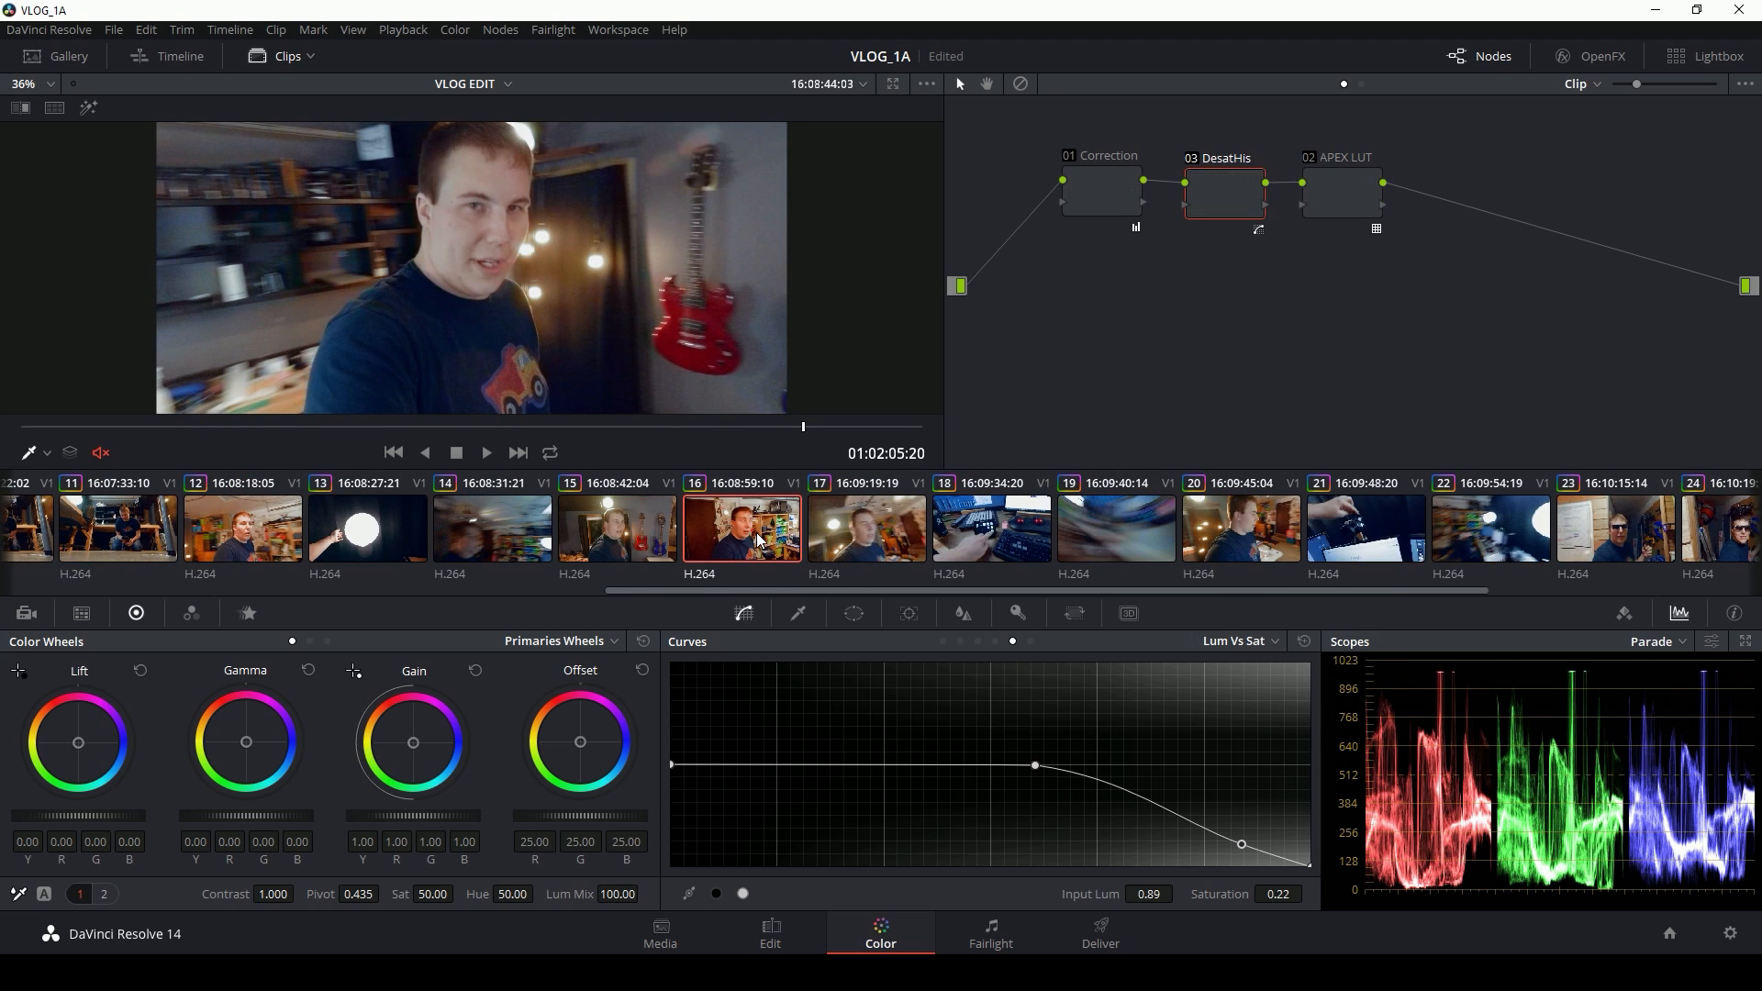
left_click_drag(204, 425, 515, 414)
left_click(742, 520)
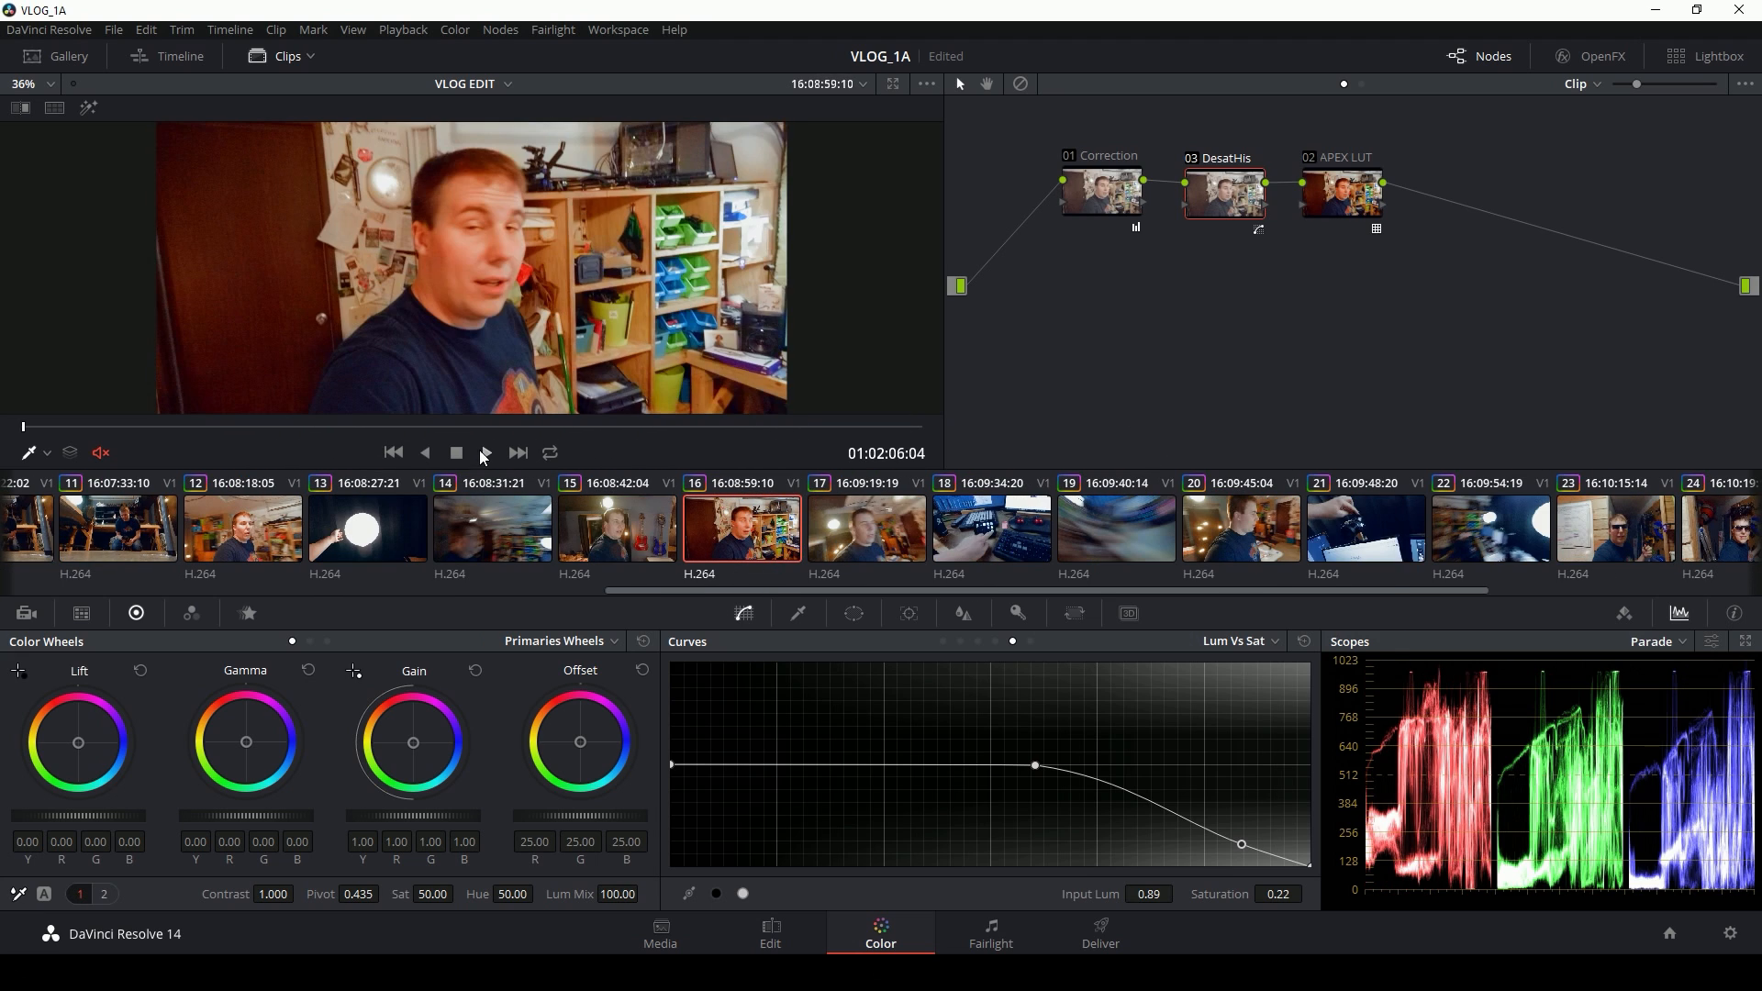
left_click(484, 457)
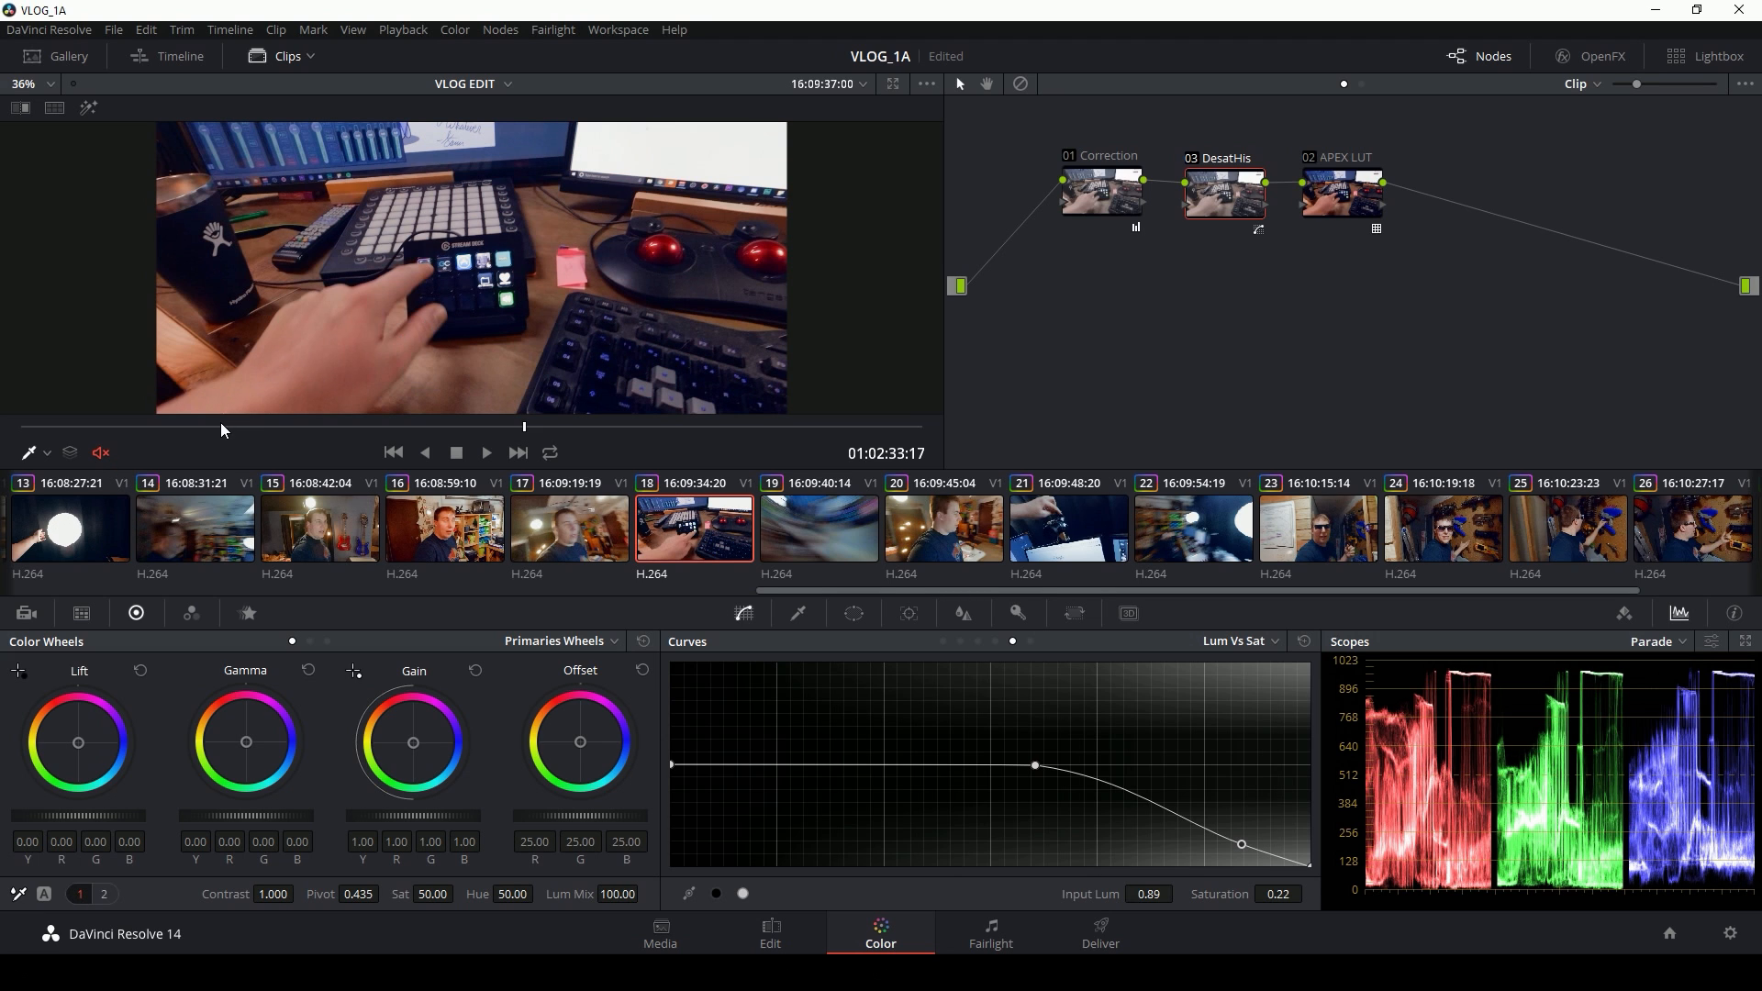
Step: Find the lighting change in clip 17 and split the clip there at 01:02:19:19 on the Edit page
left_click_drag(220, 425, 26, 435)
left_click(609, 535)
left_click_drag(457, 424, 130, 409)
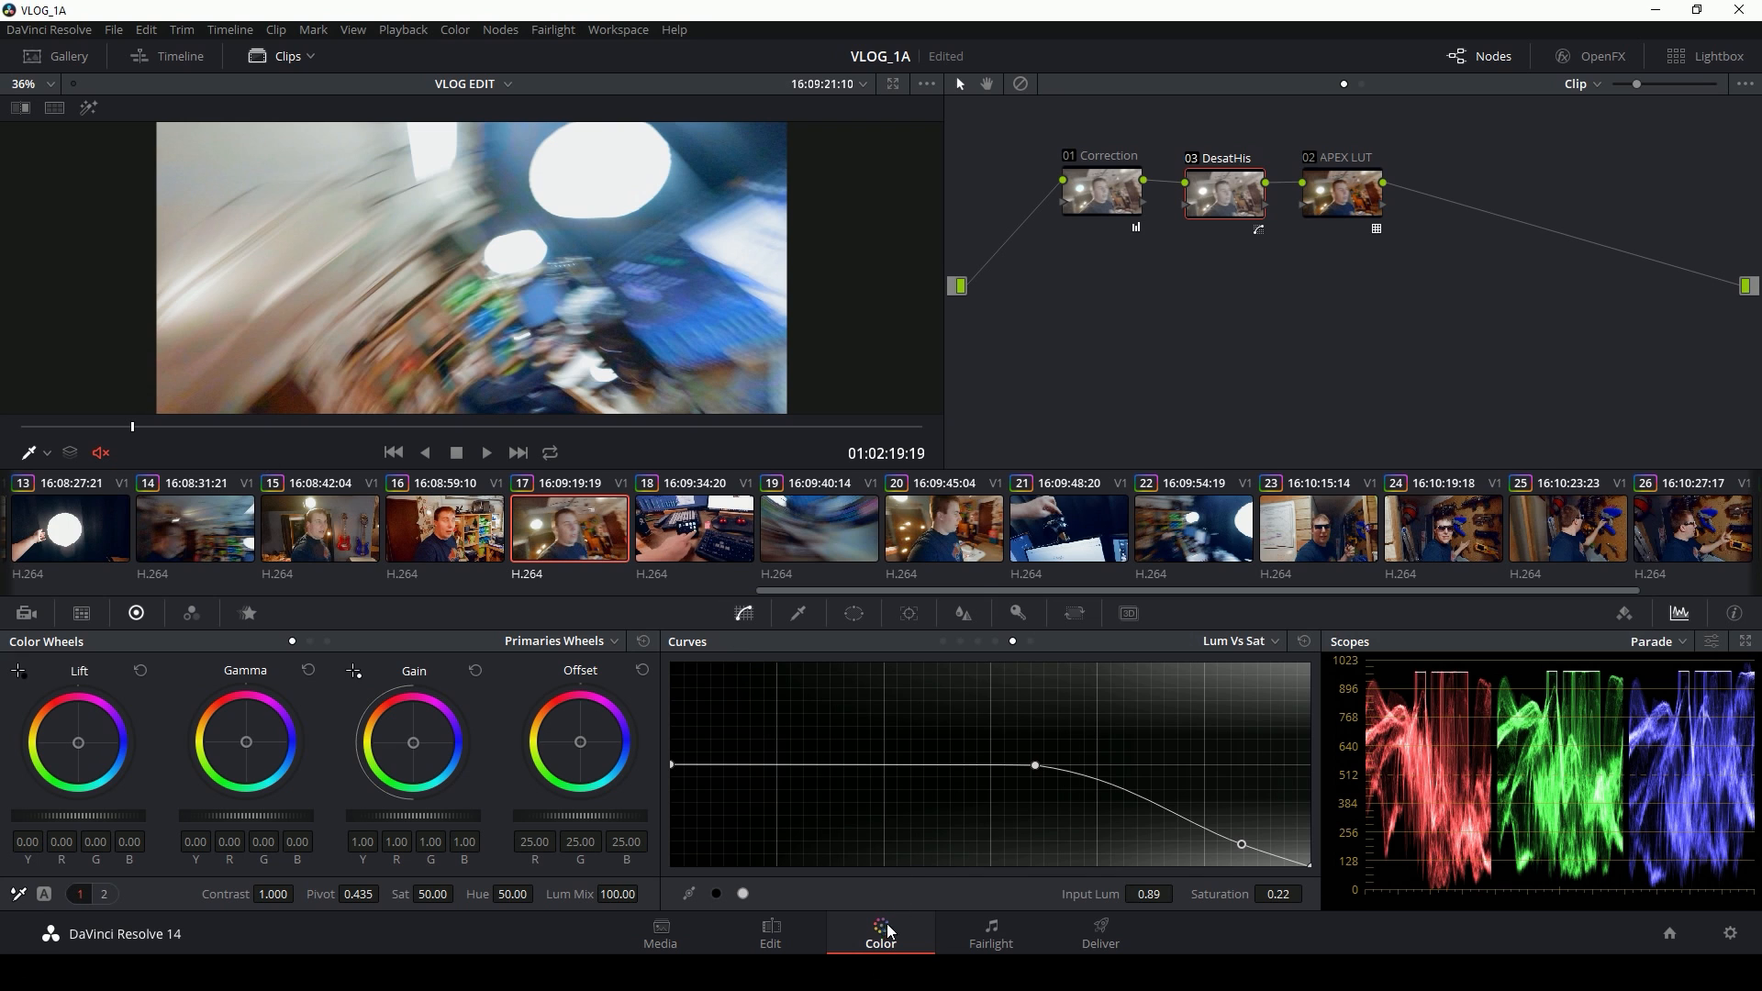
Step: Check the grade on clips 17 and 20 by scrubbing through the shots on the Color page
mouse_move(547, 428)
left_mouse_down()
mouse_move(741, 431)
mouse_move(516, 441)
left_mouse_up()
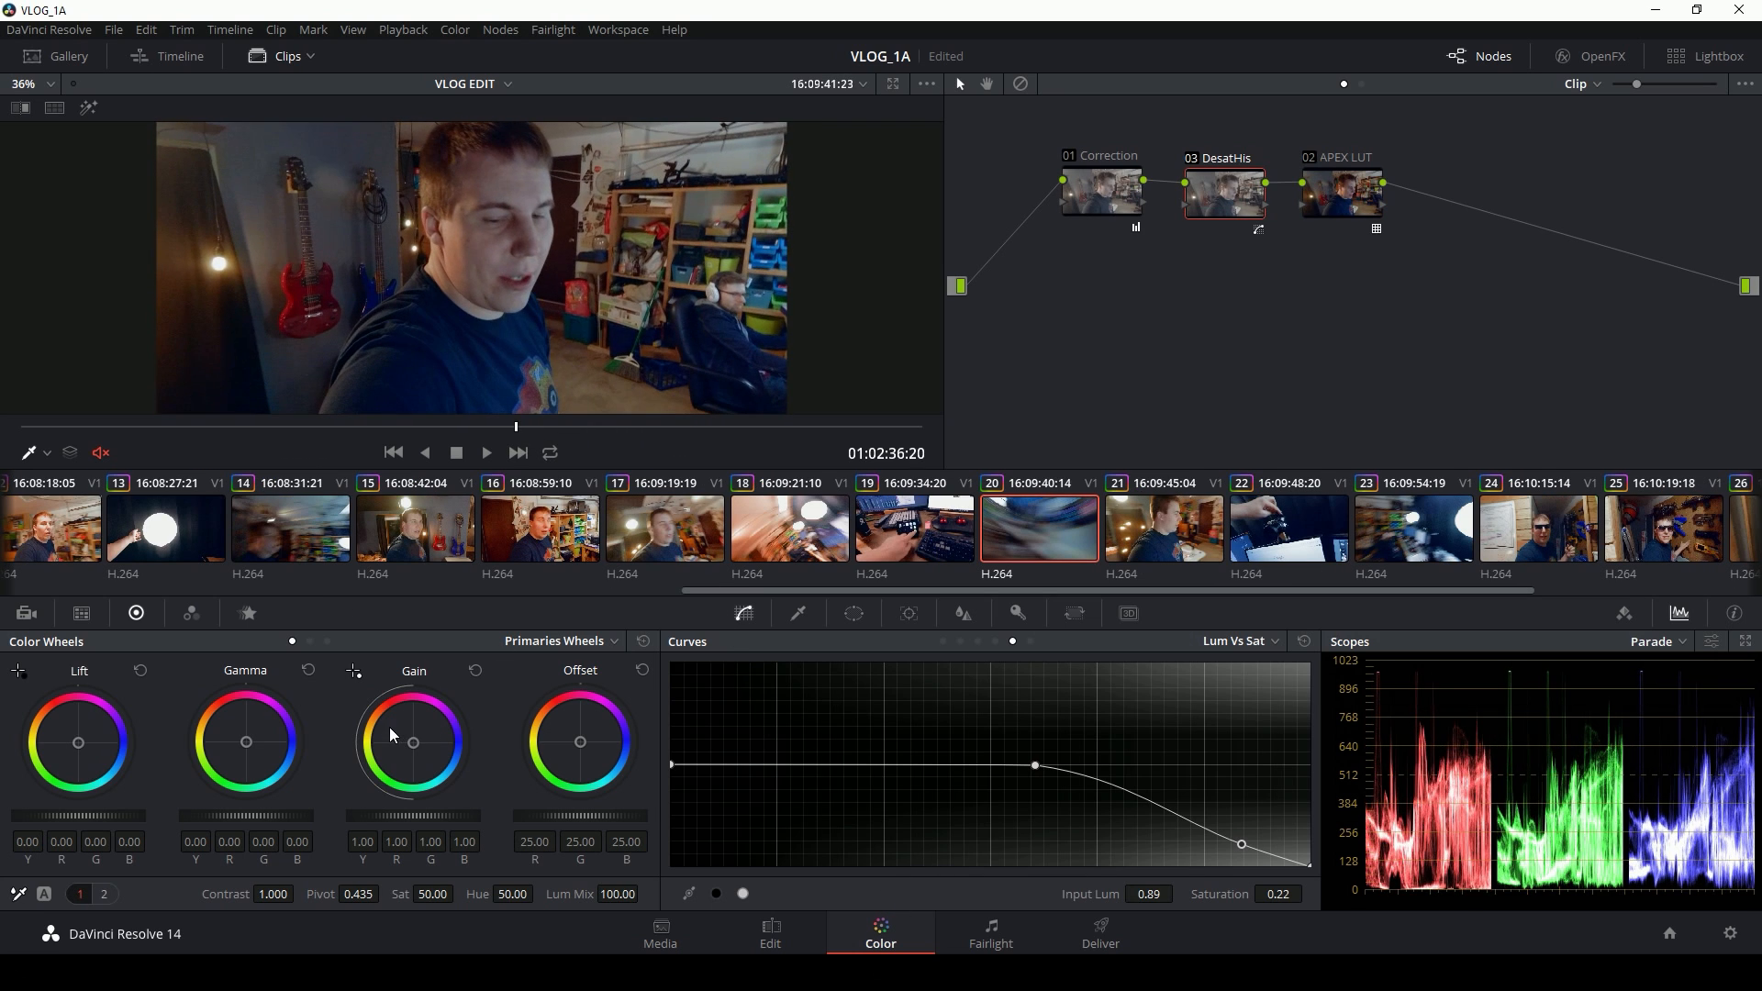
left_click_drag(416, 748, 419, 746)
left_click(678, 534)
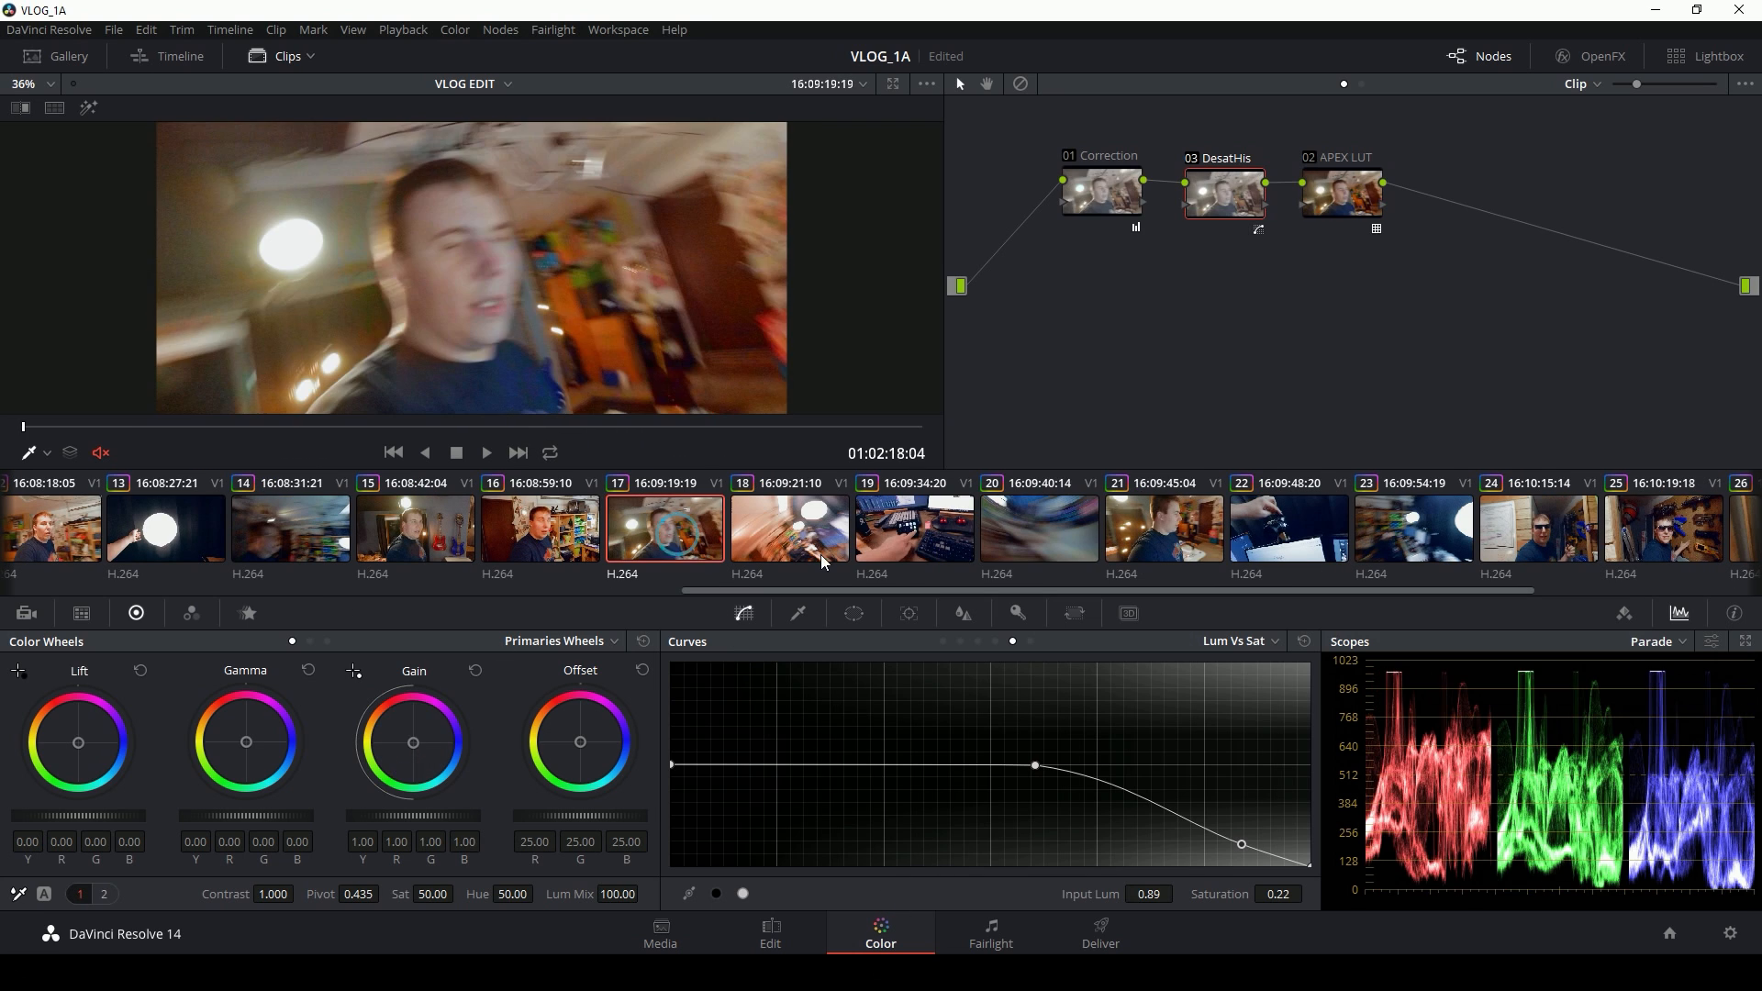
left_click(1054, 527)
left_click_drag(305, 434, 829, 431)
Step: Scrub through clip 21 and check the grade on clips 22 and 23
left_click(1127, 514)
left_click_drag(272, 425, 666, 427)
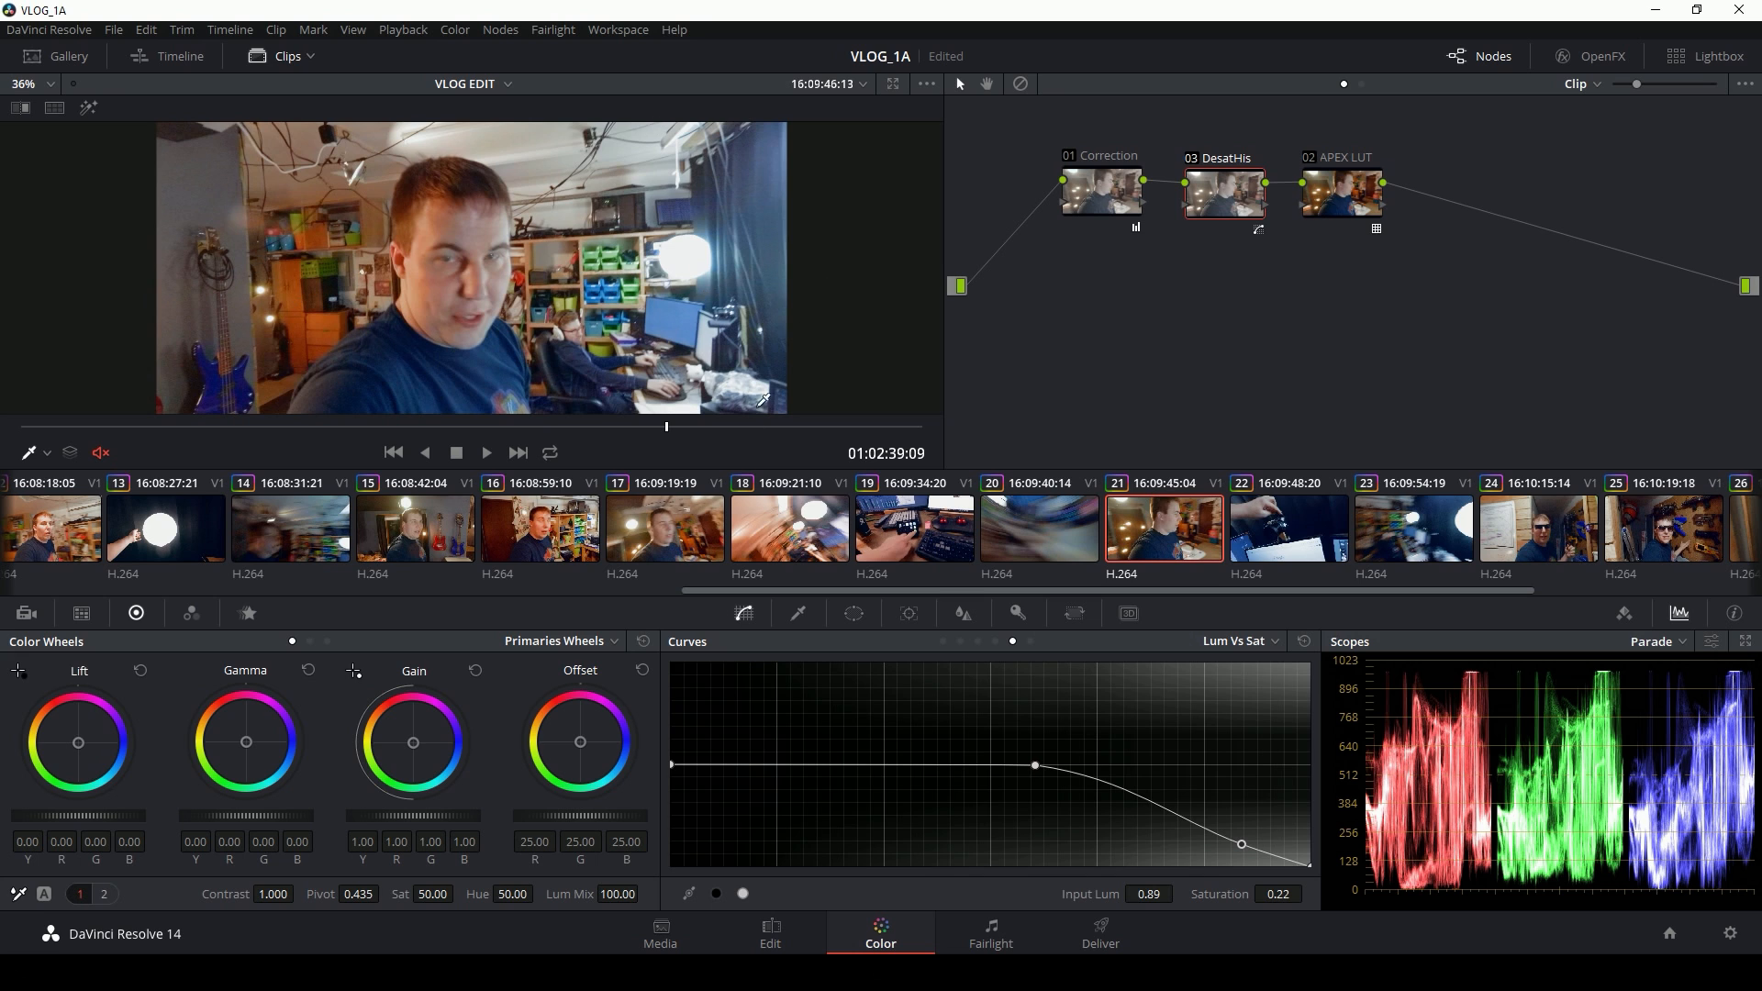
left_click_drag(681, 428, 841, 424)
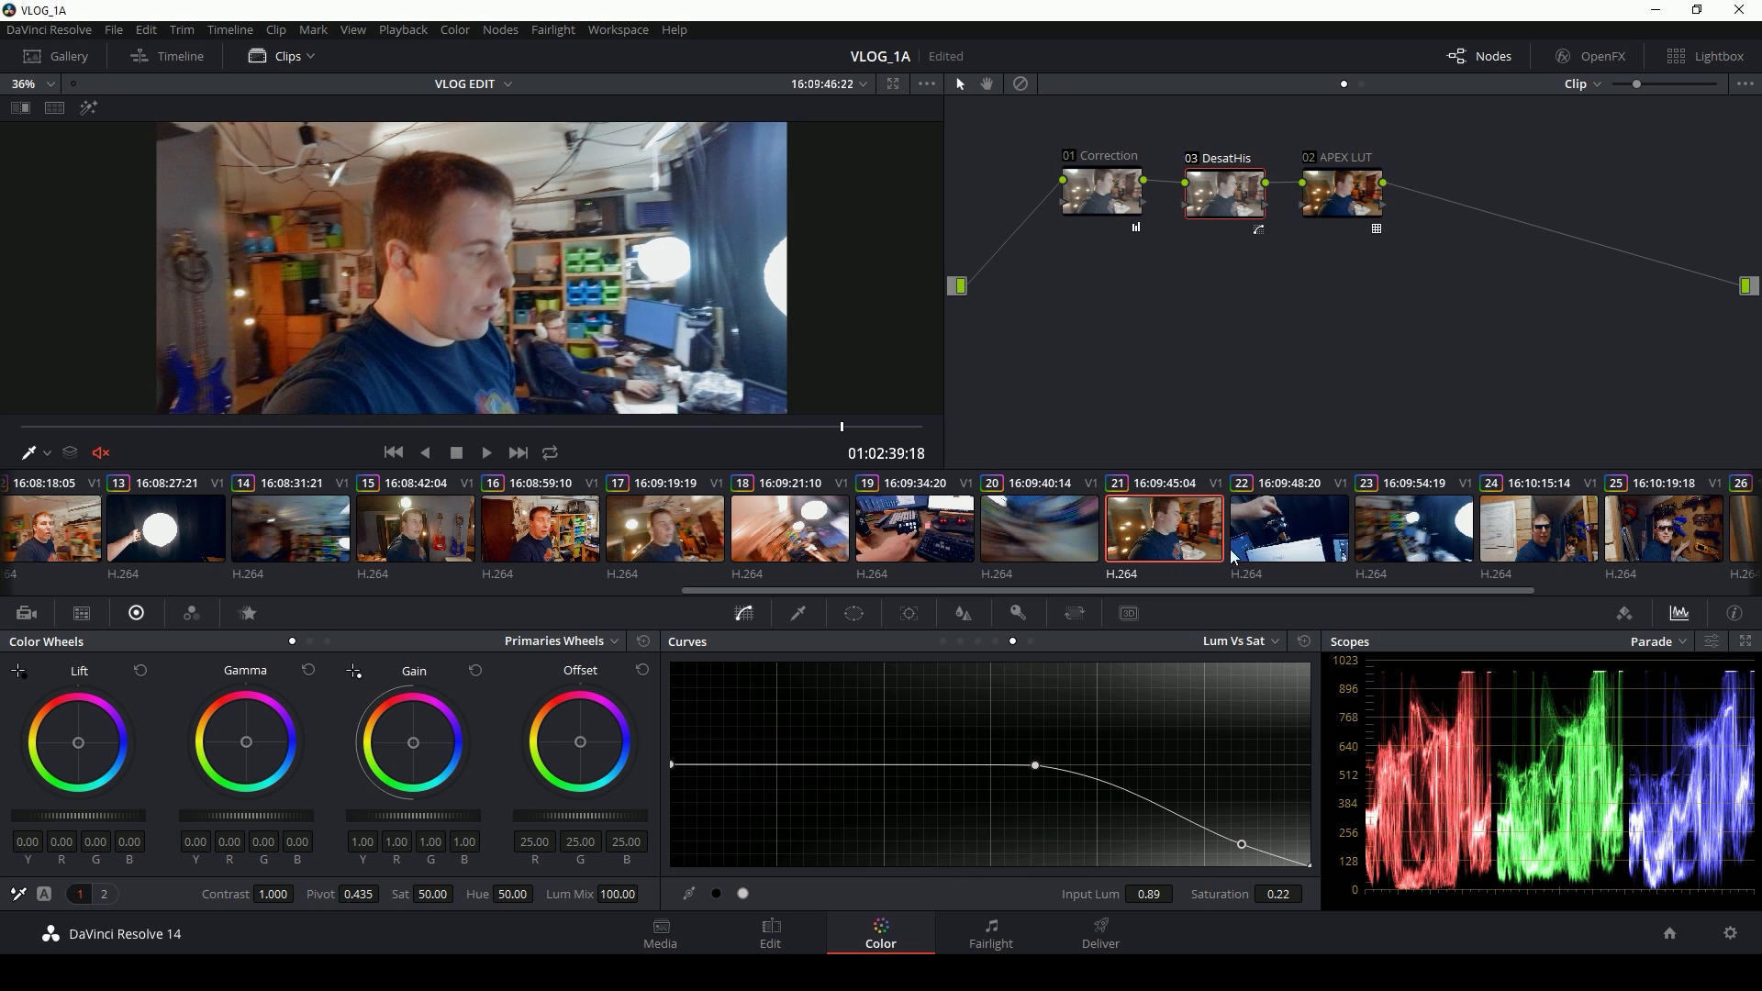
left_click(1283, 530)
key("Down")
left_click_drag(253, 427, 331, 424)
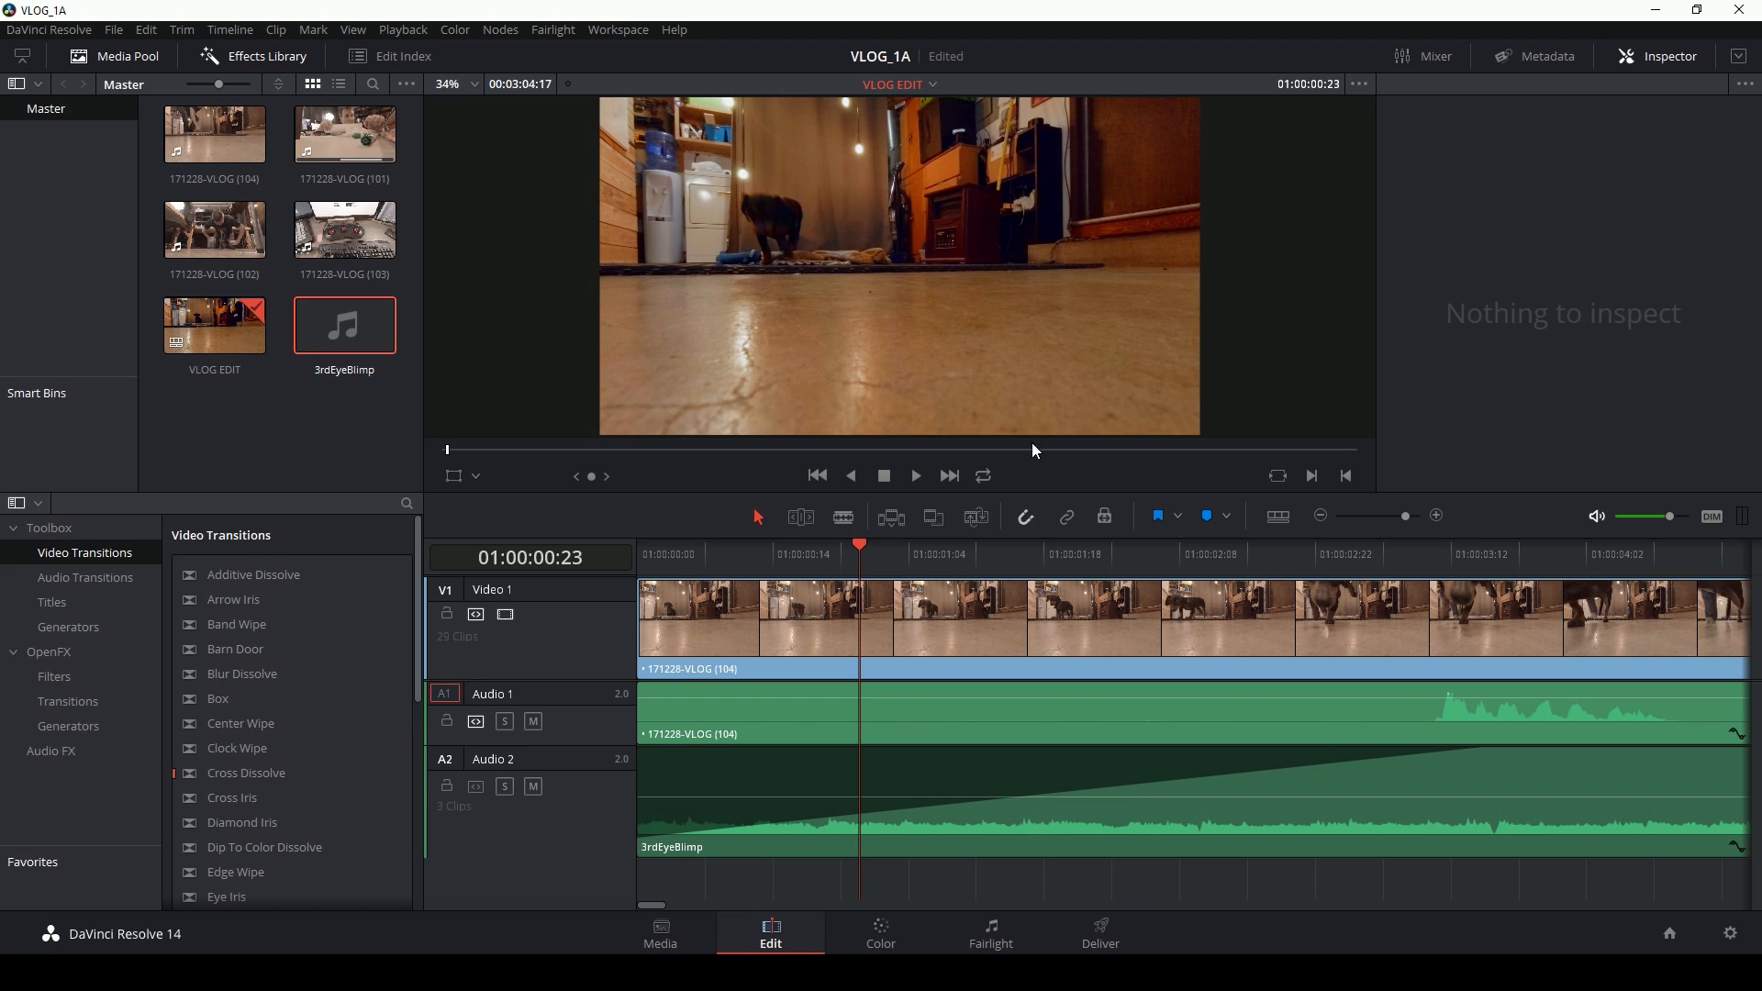
Step: On the Edit page, add a Text title on a new video track above Video 1, starting at 01:00:00:23
left_click(1319, 517)
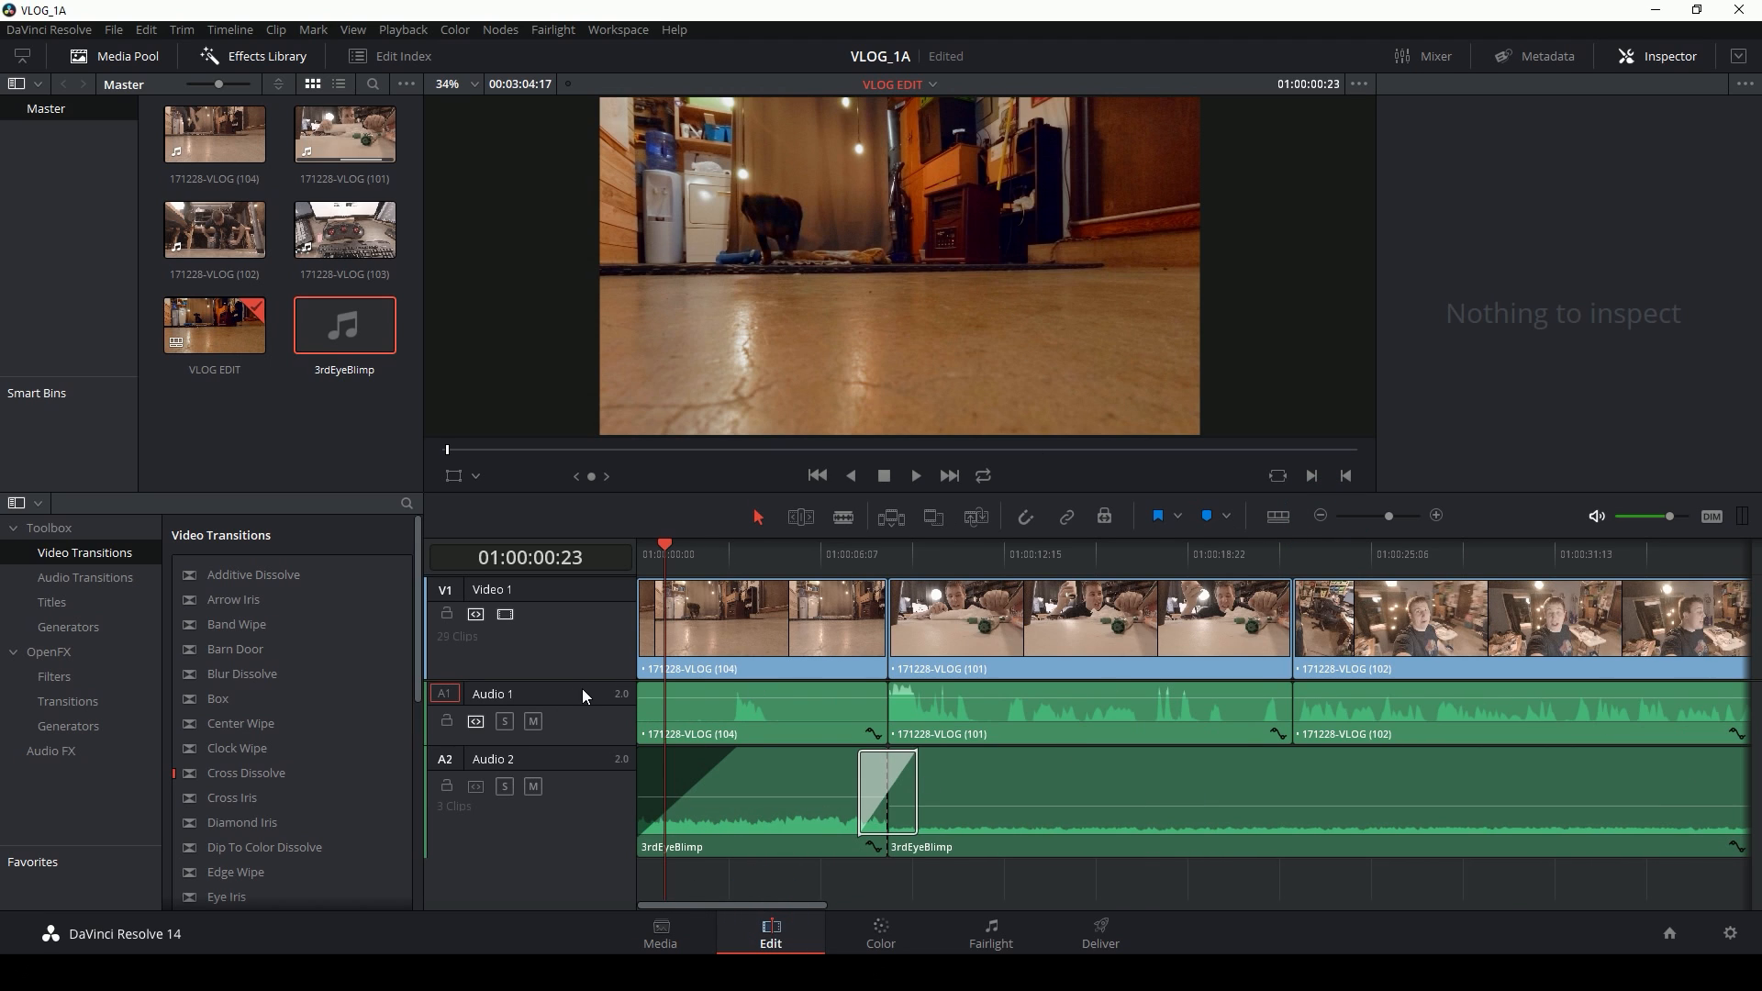
scroll(734, 597, "up", 2)
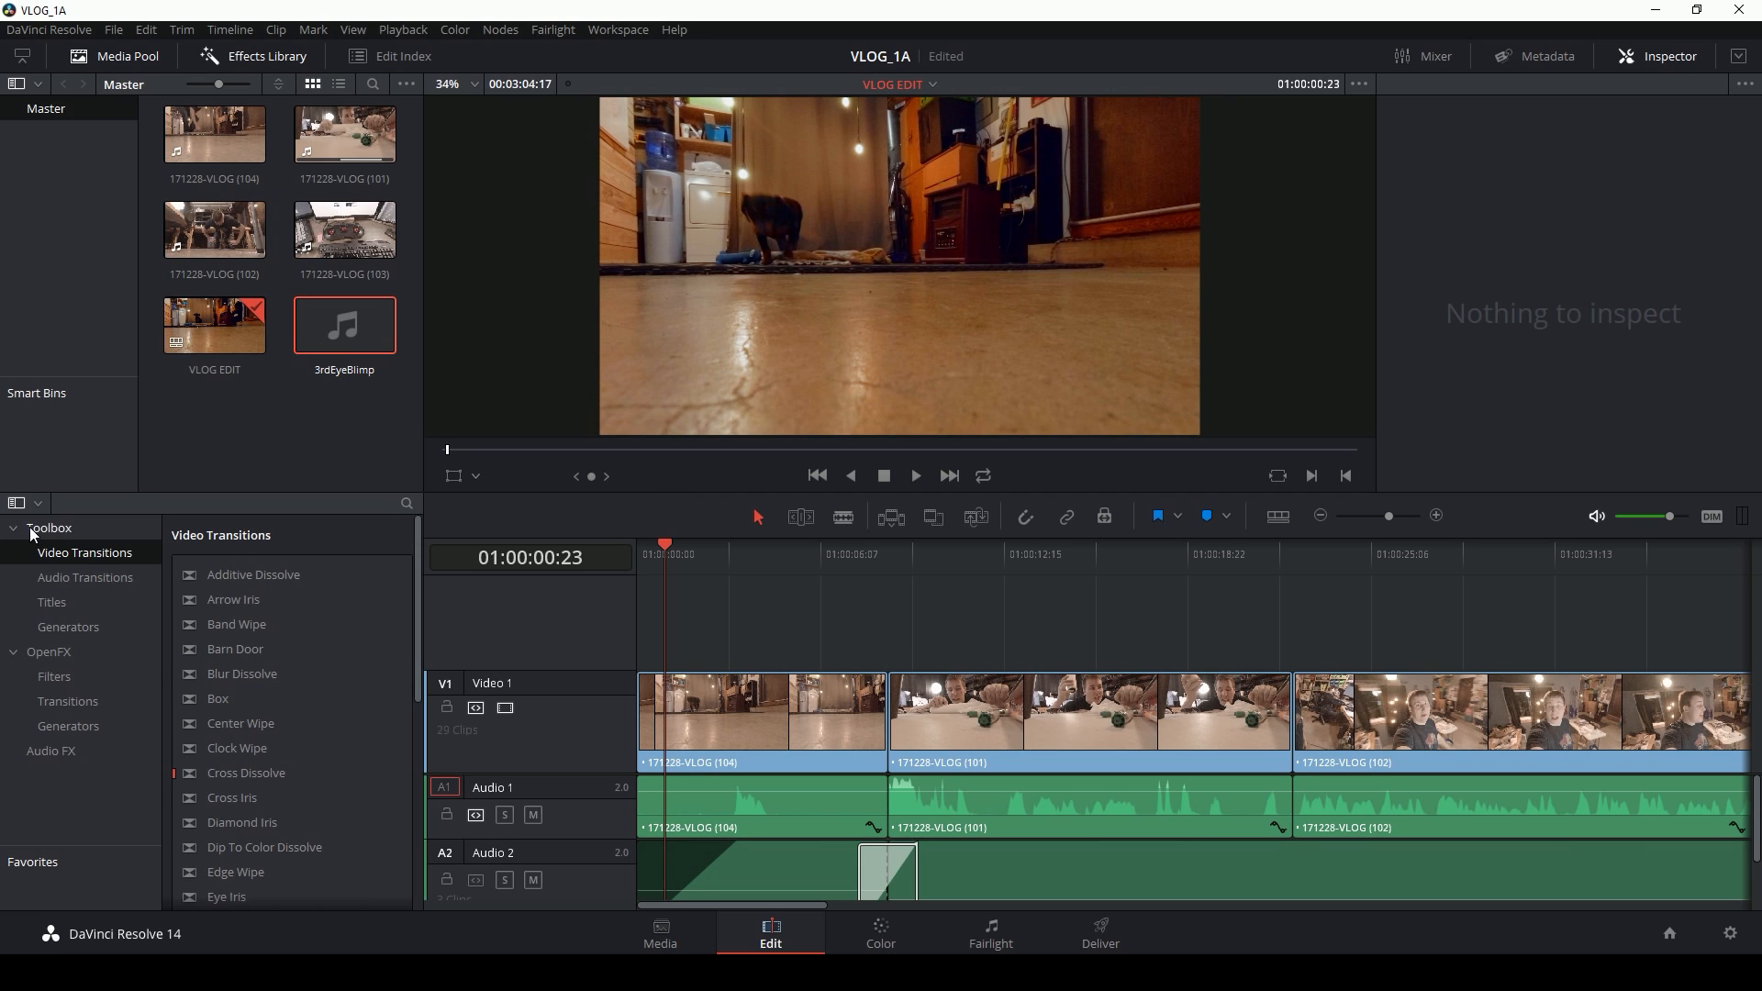
left_click(46, 603)
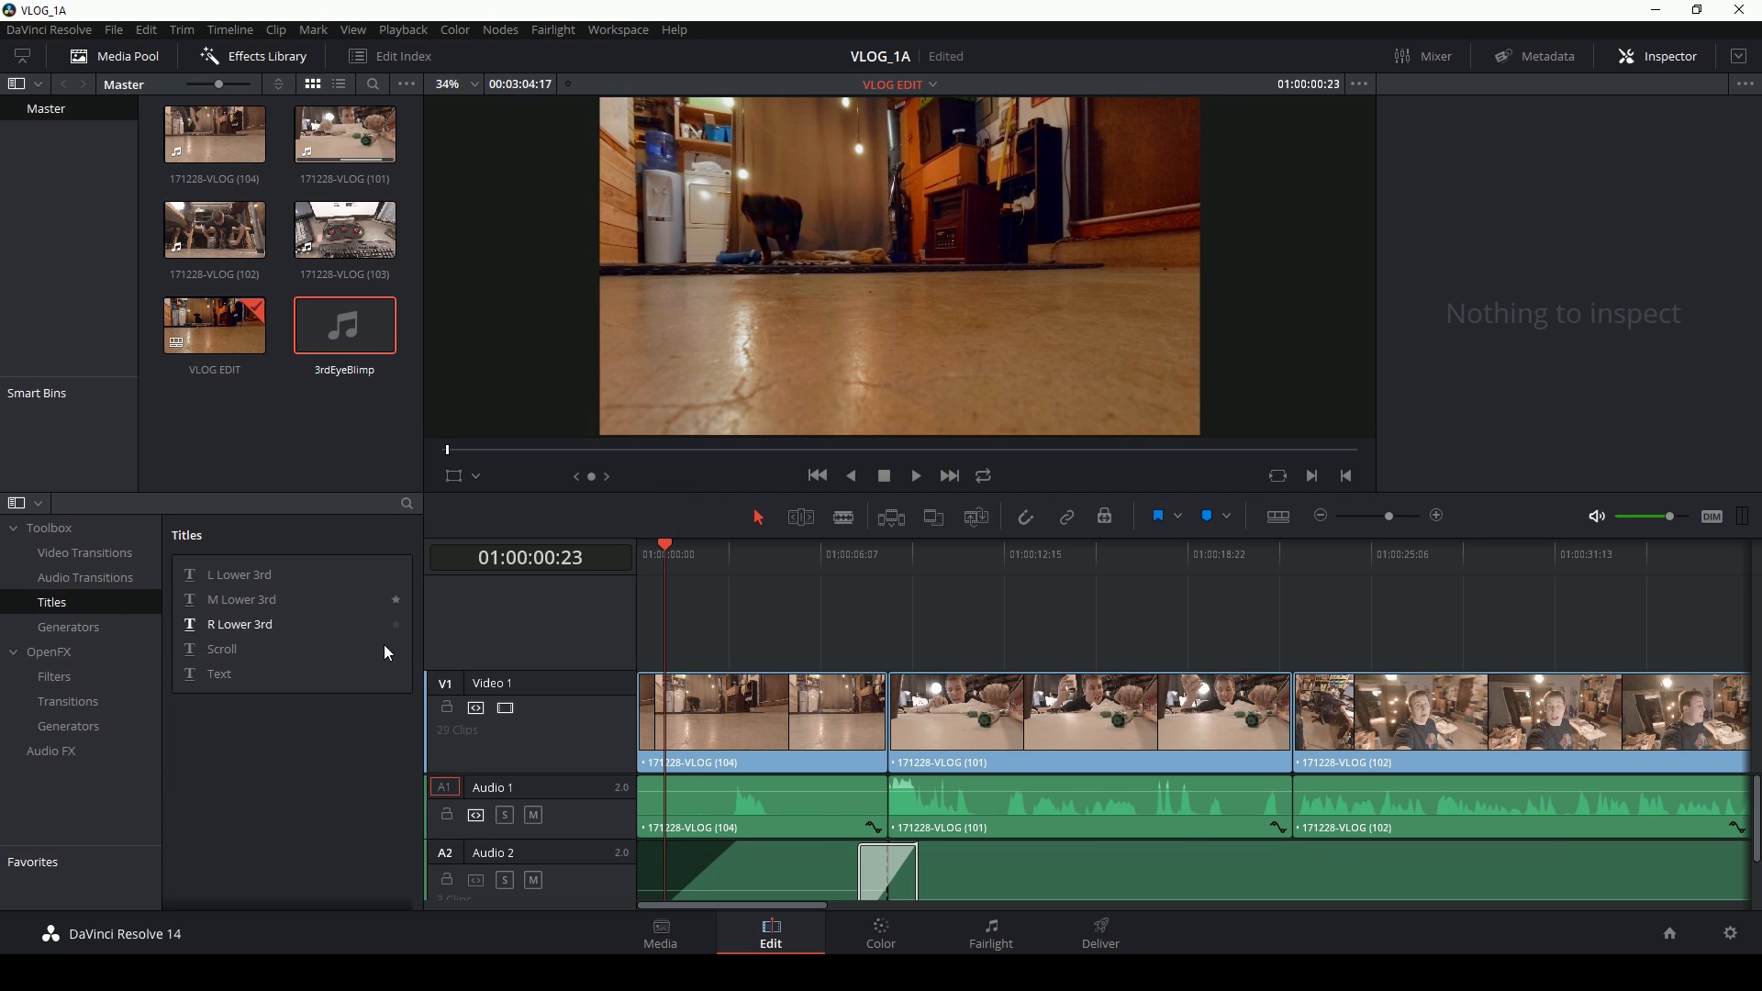
left_click_drag(199, 680, 667, 615)
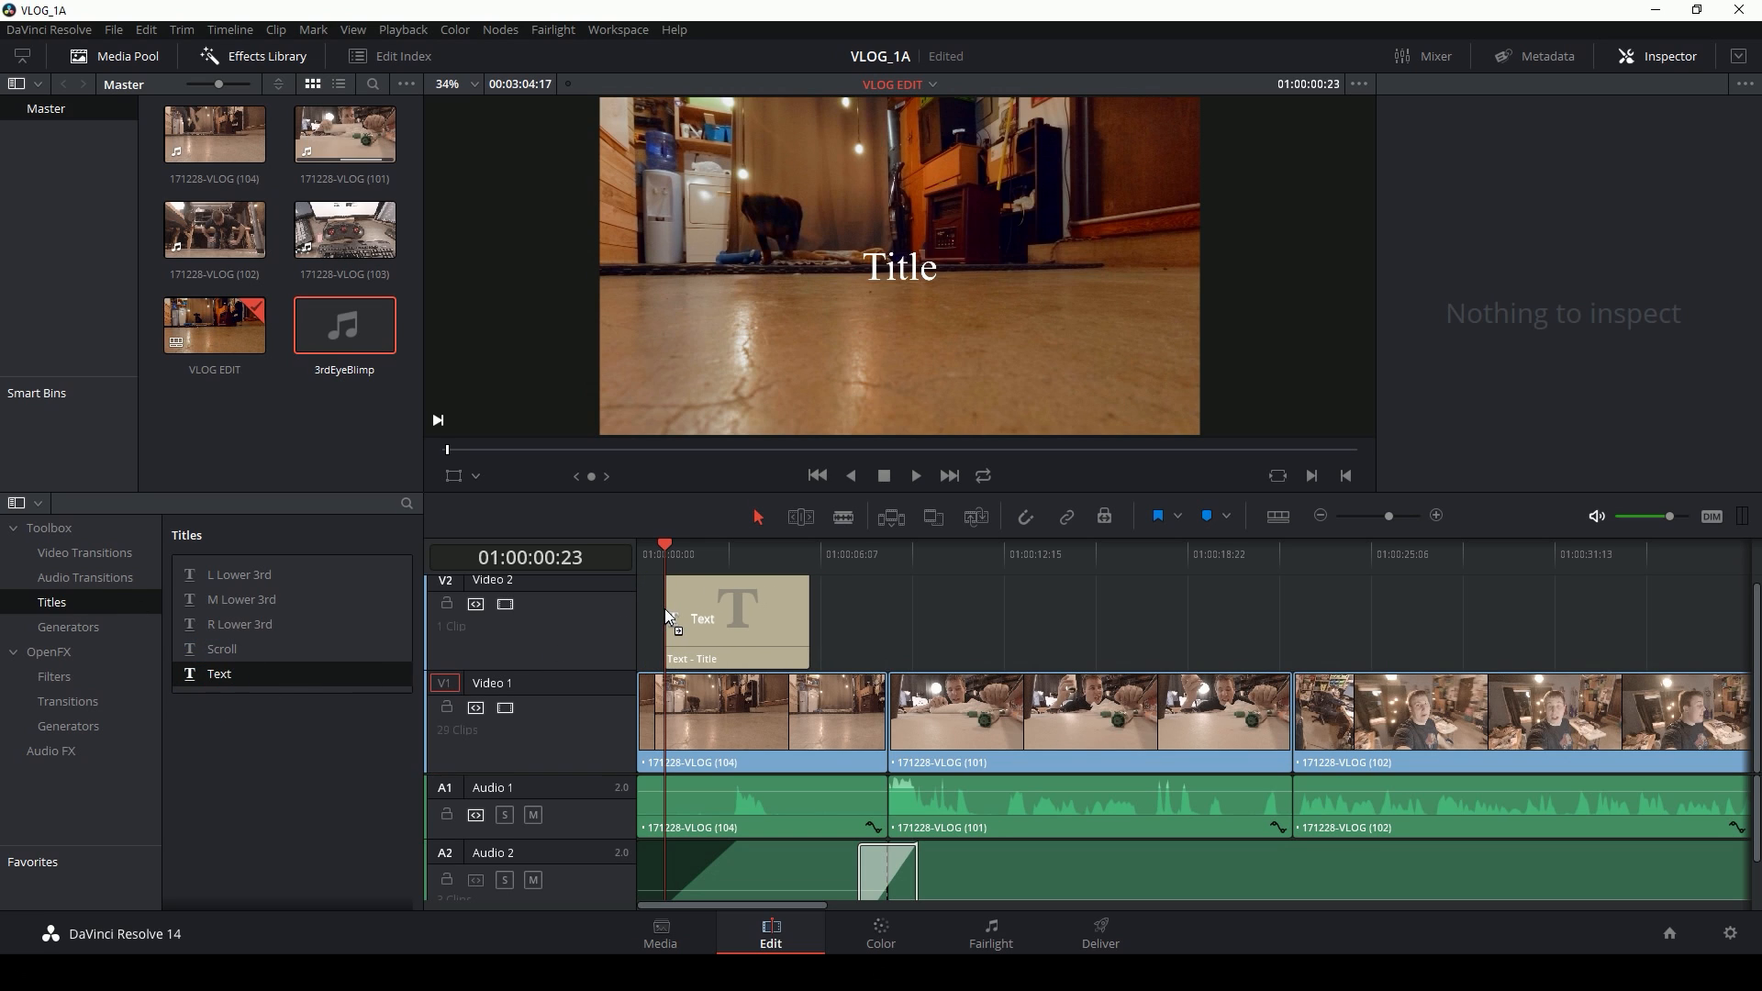
Step: Set the title's text to "VLOG 001"
left_click(711, 553)
left_click(757, 609)
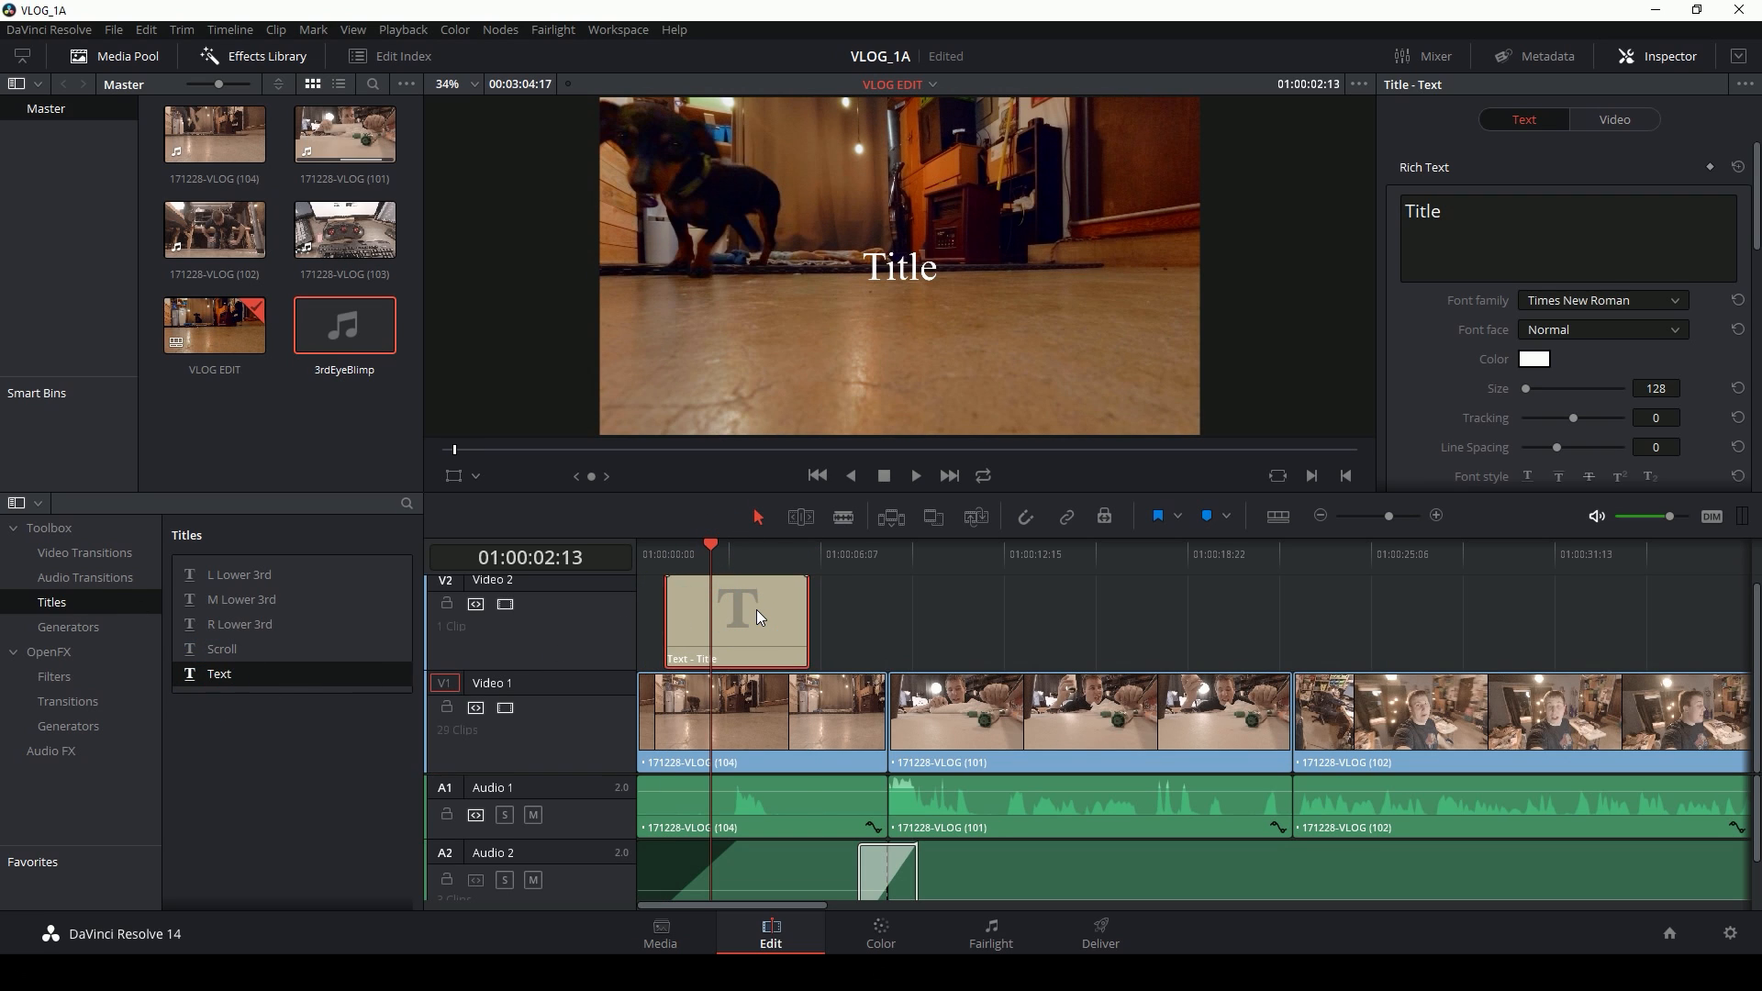
left_click(1472, 254)
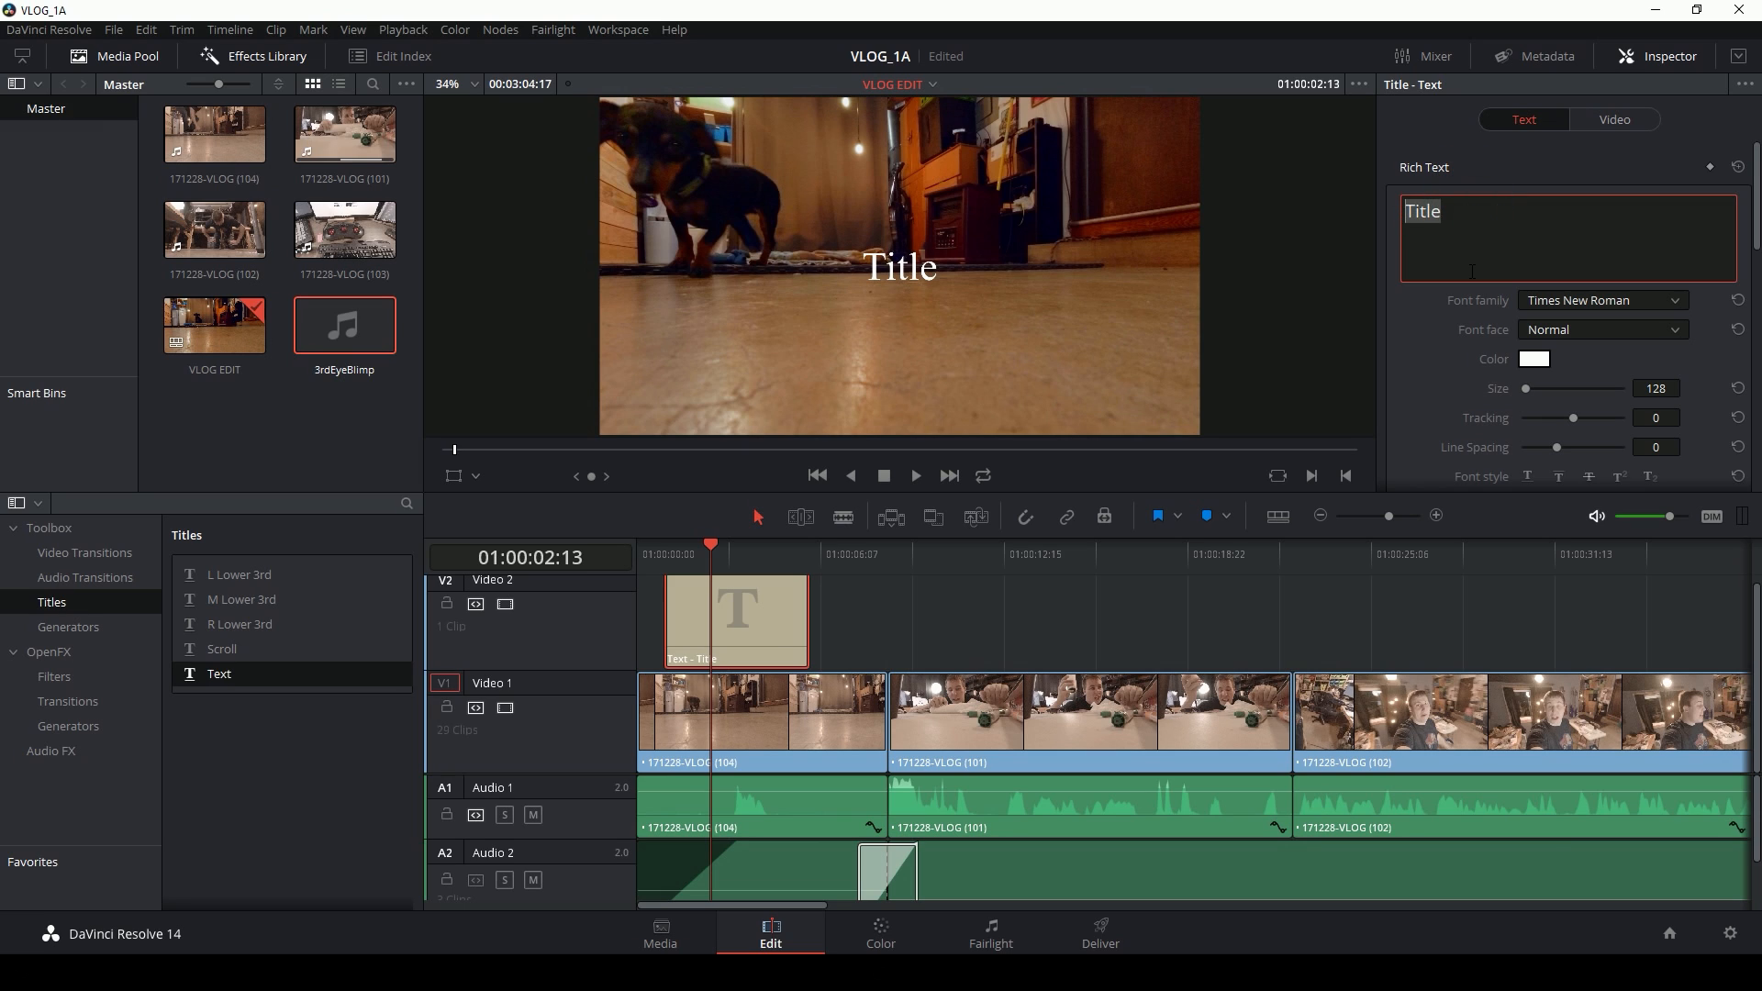
type("VLOG 001")
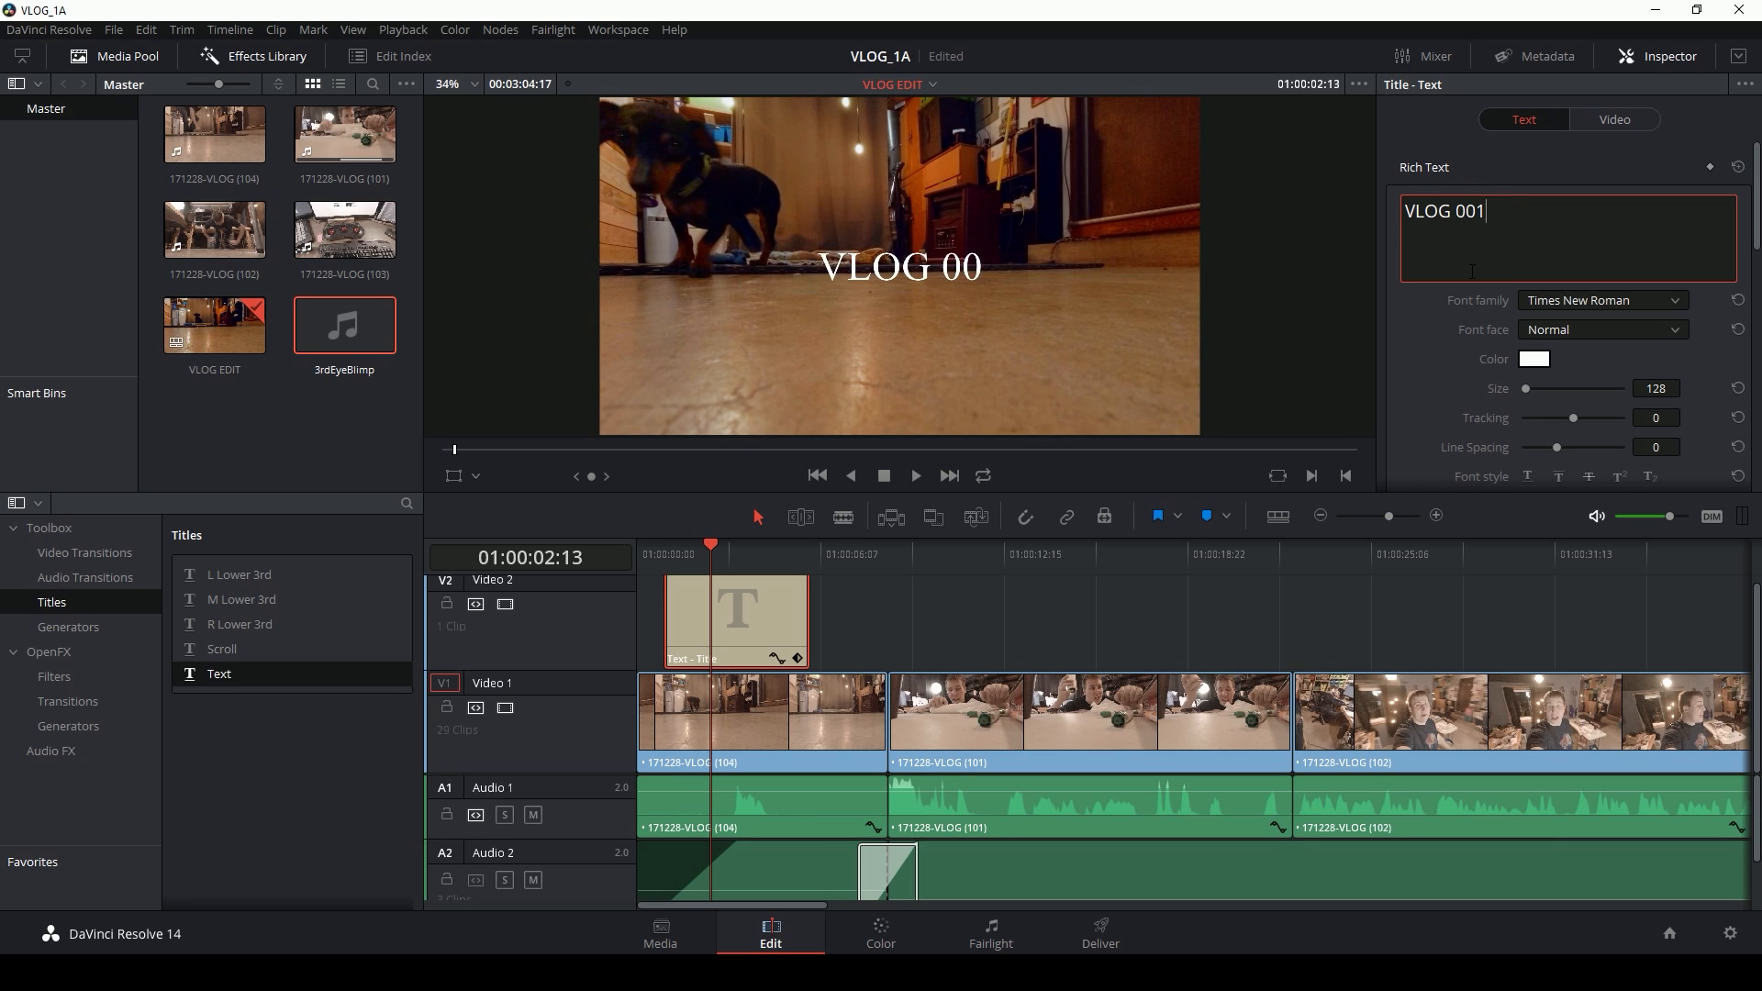
Step: Set the VLOG 001 title's font family to Porter and its size to 344
left_click(1599, 301)
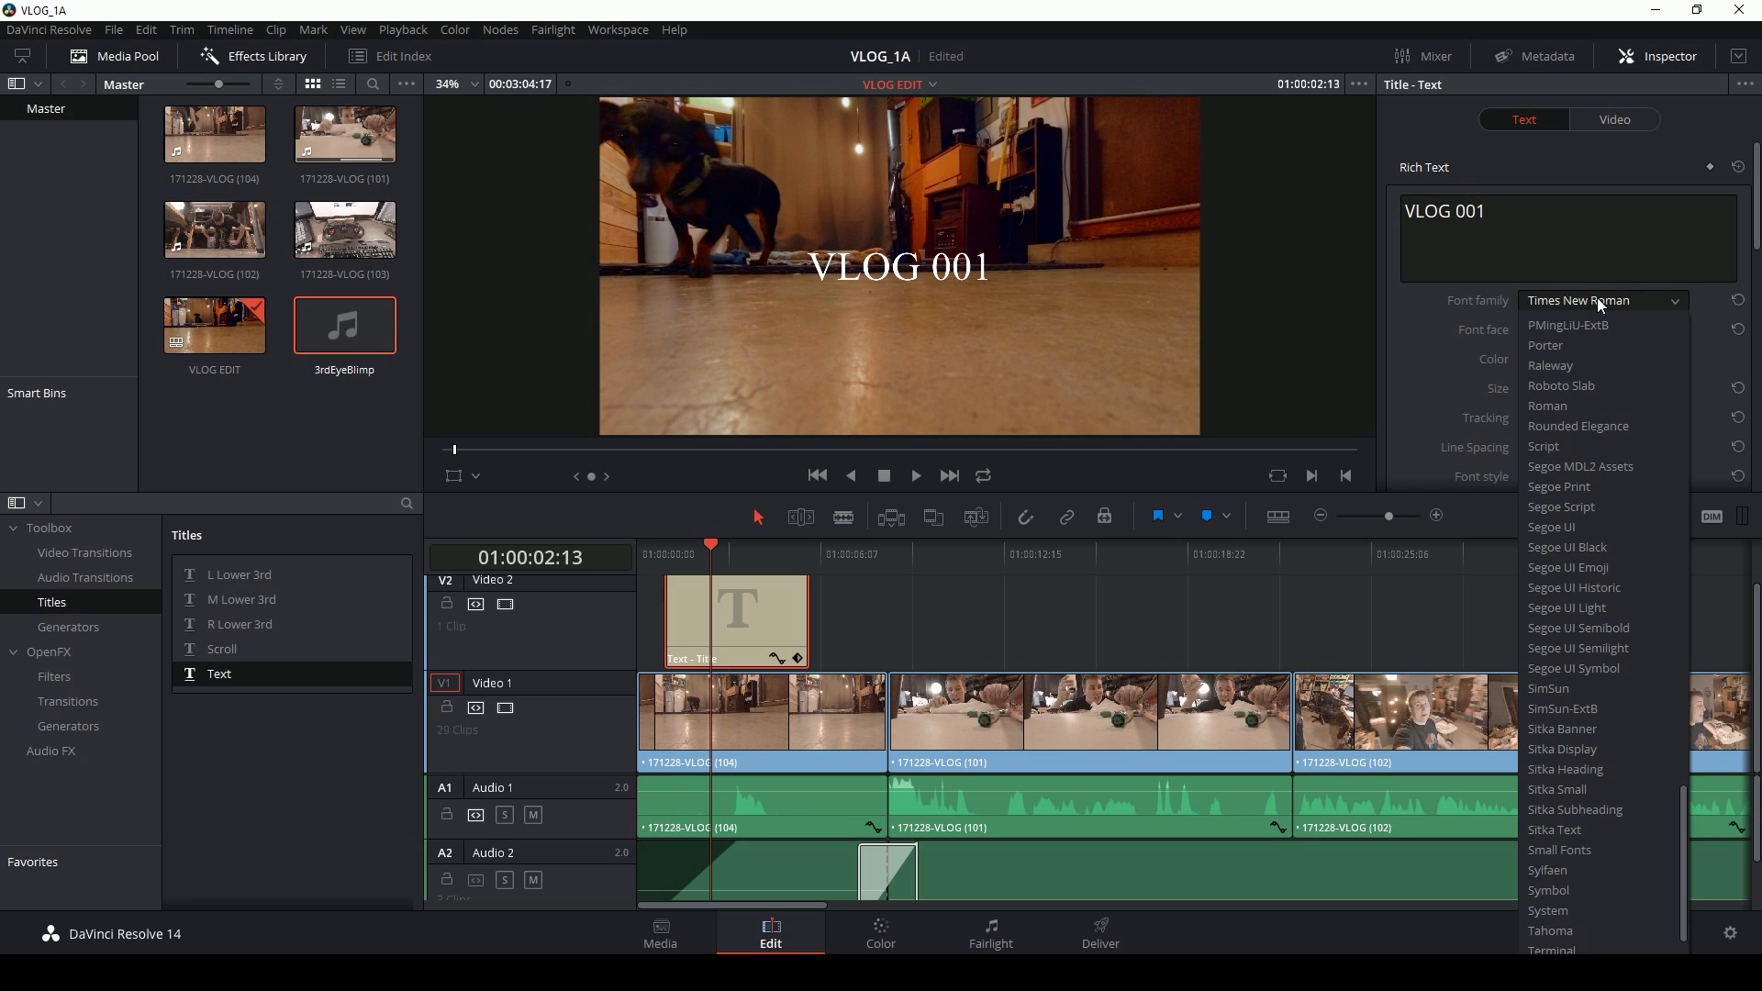
scroll(1627, 514, "up", 8)
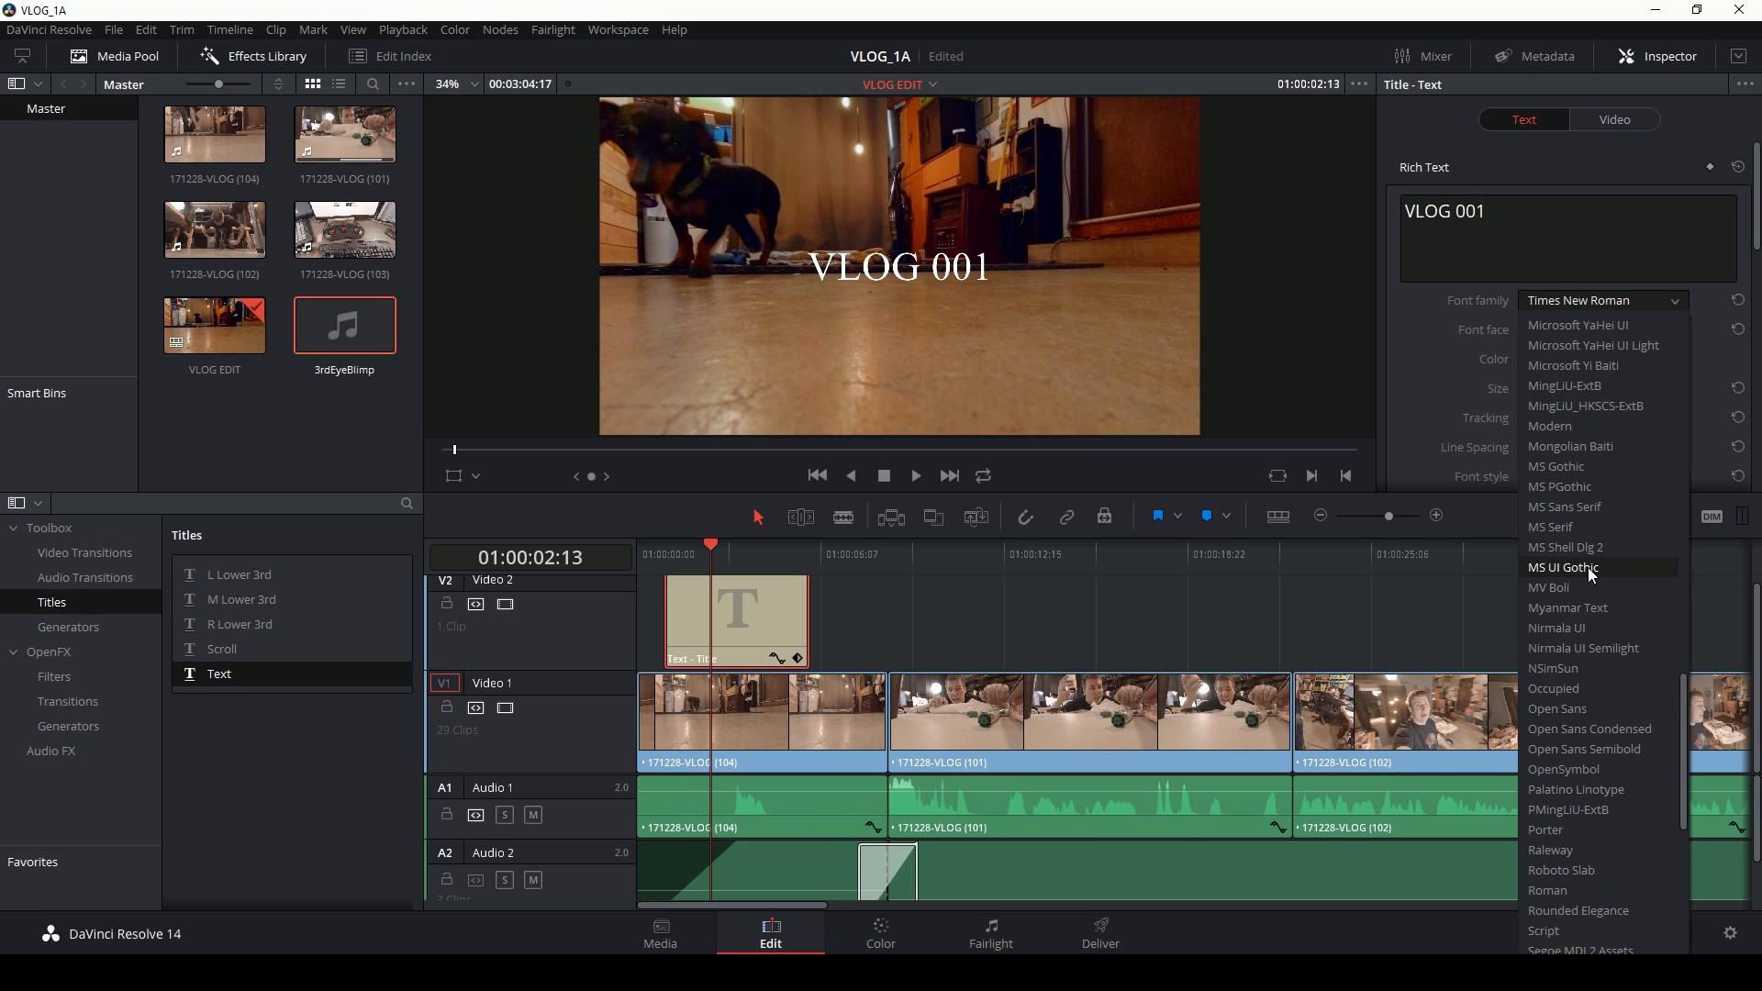
left_click(1573, 829)
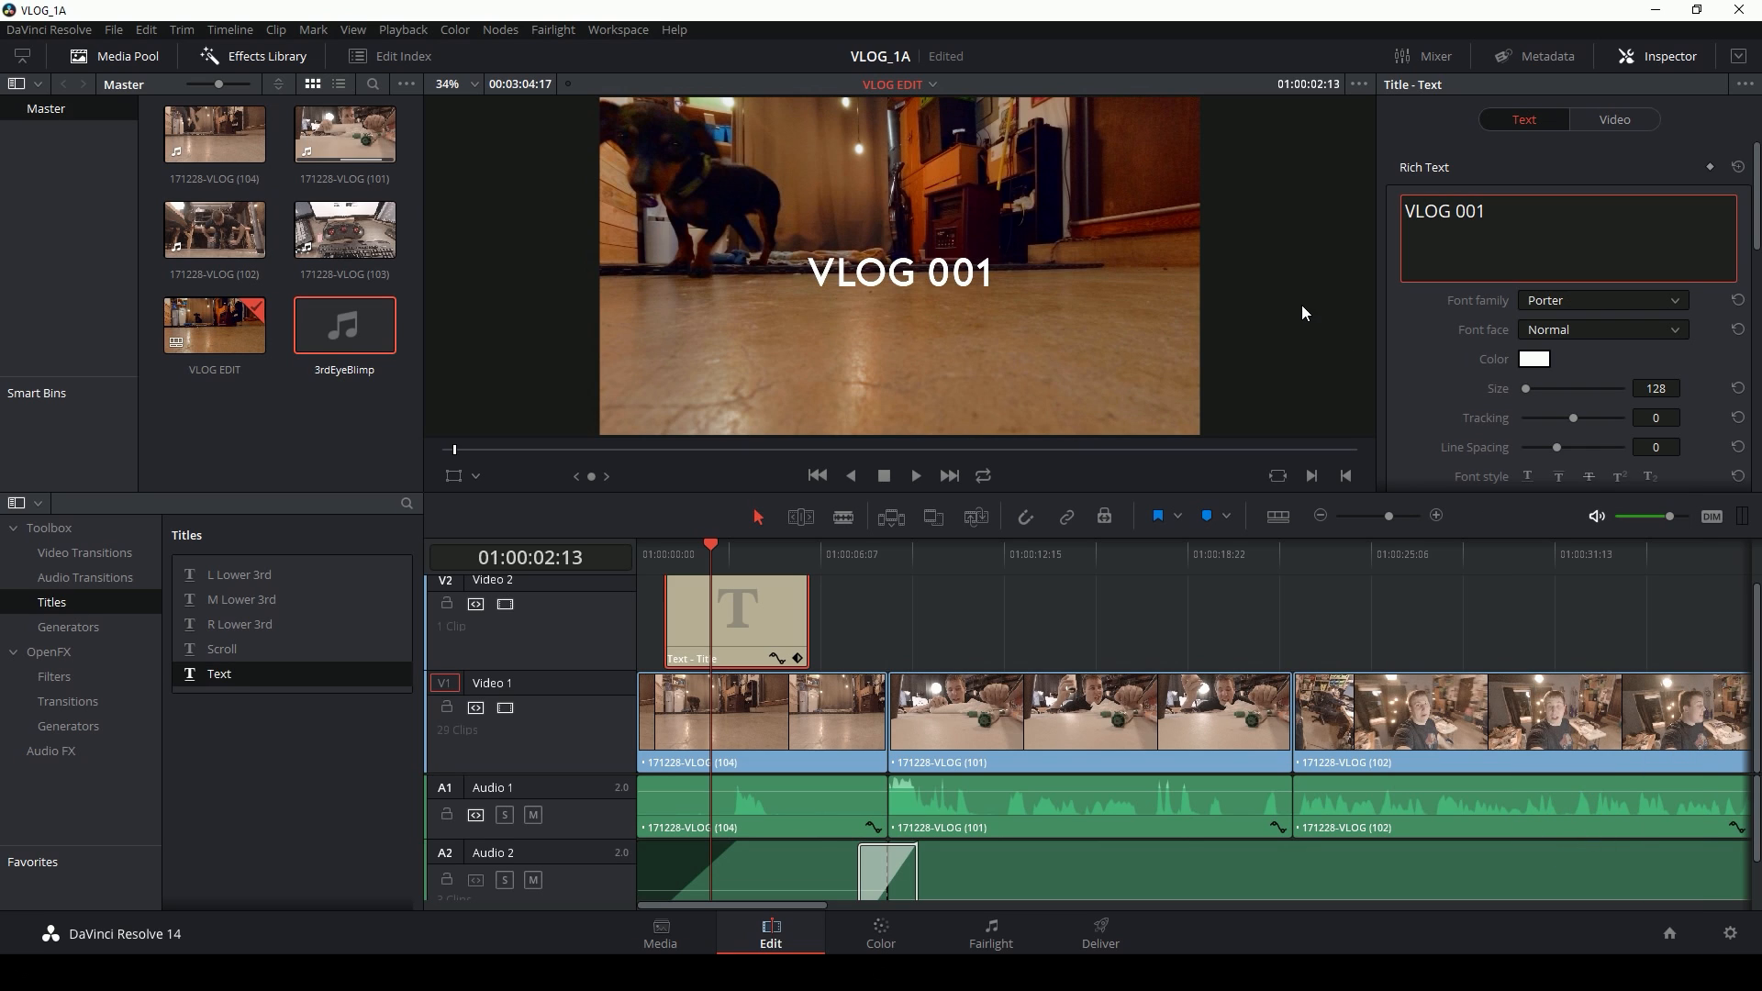
left_click_drag(962, 283, 973, 263)
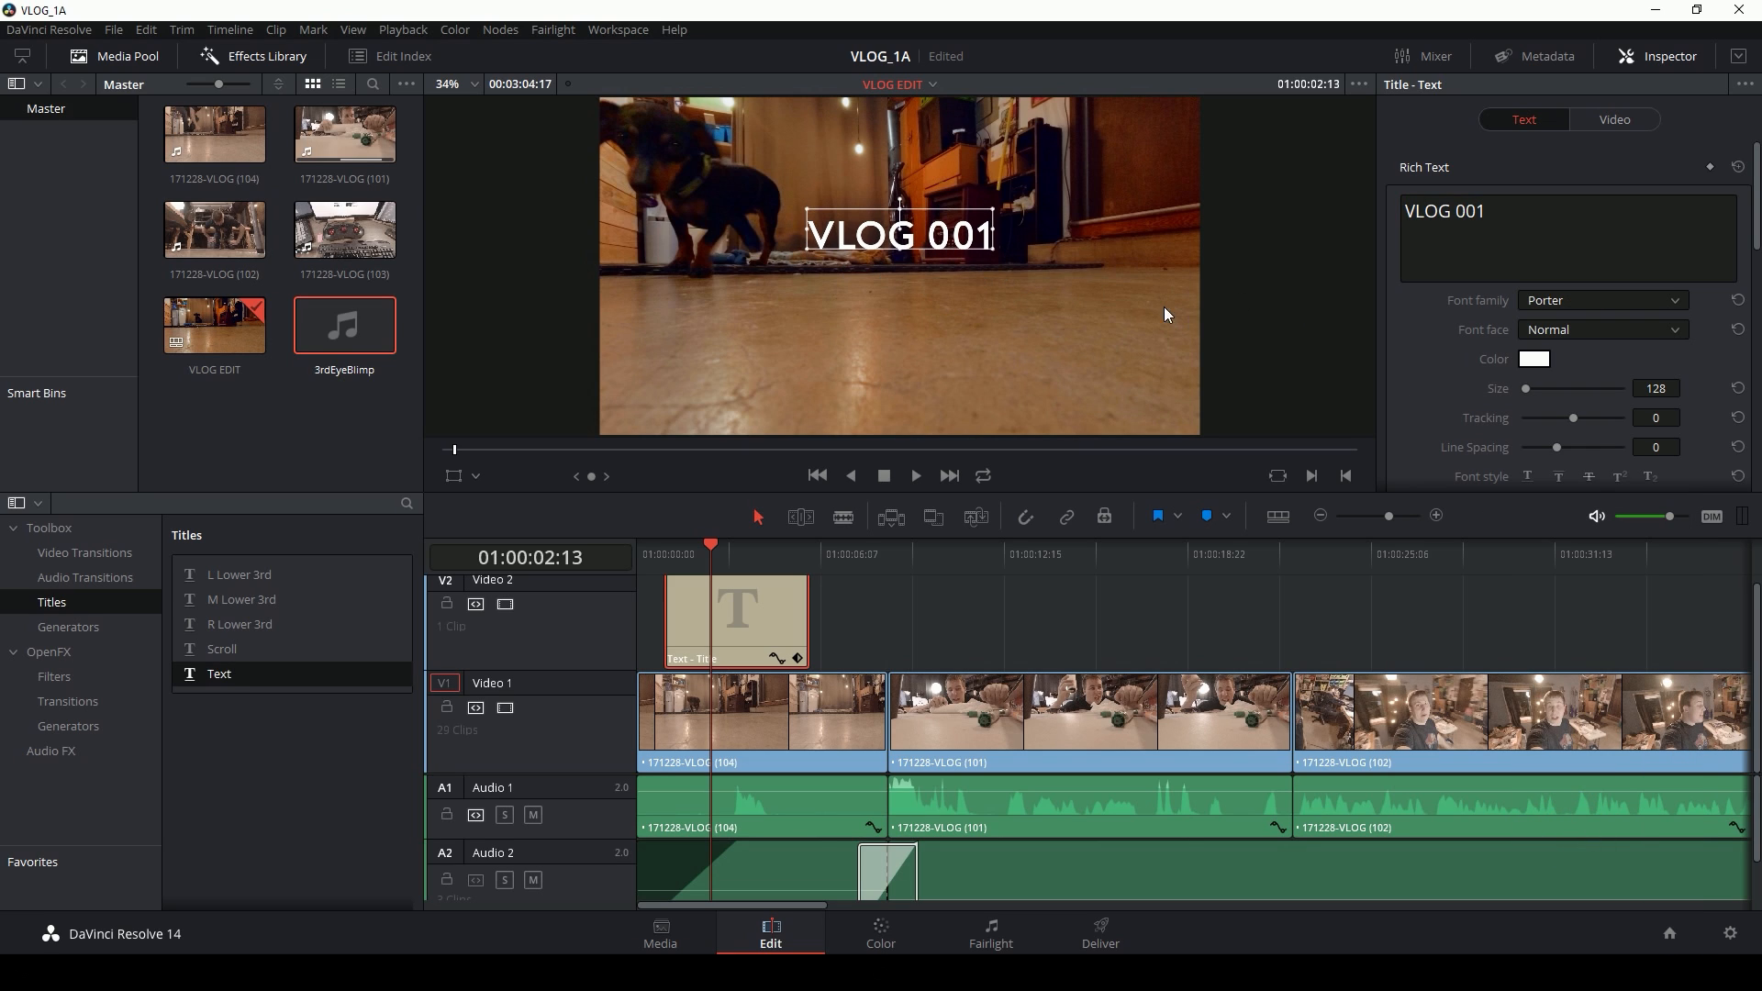
left_click_drag(1527, 385, 1532, 386)
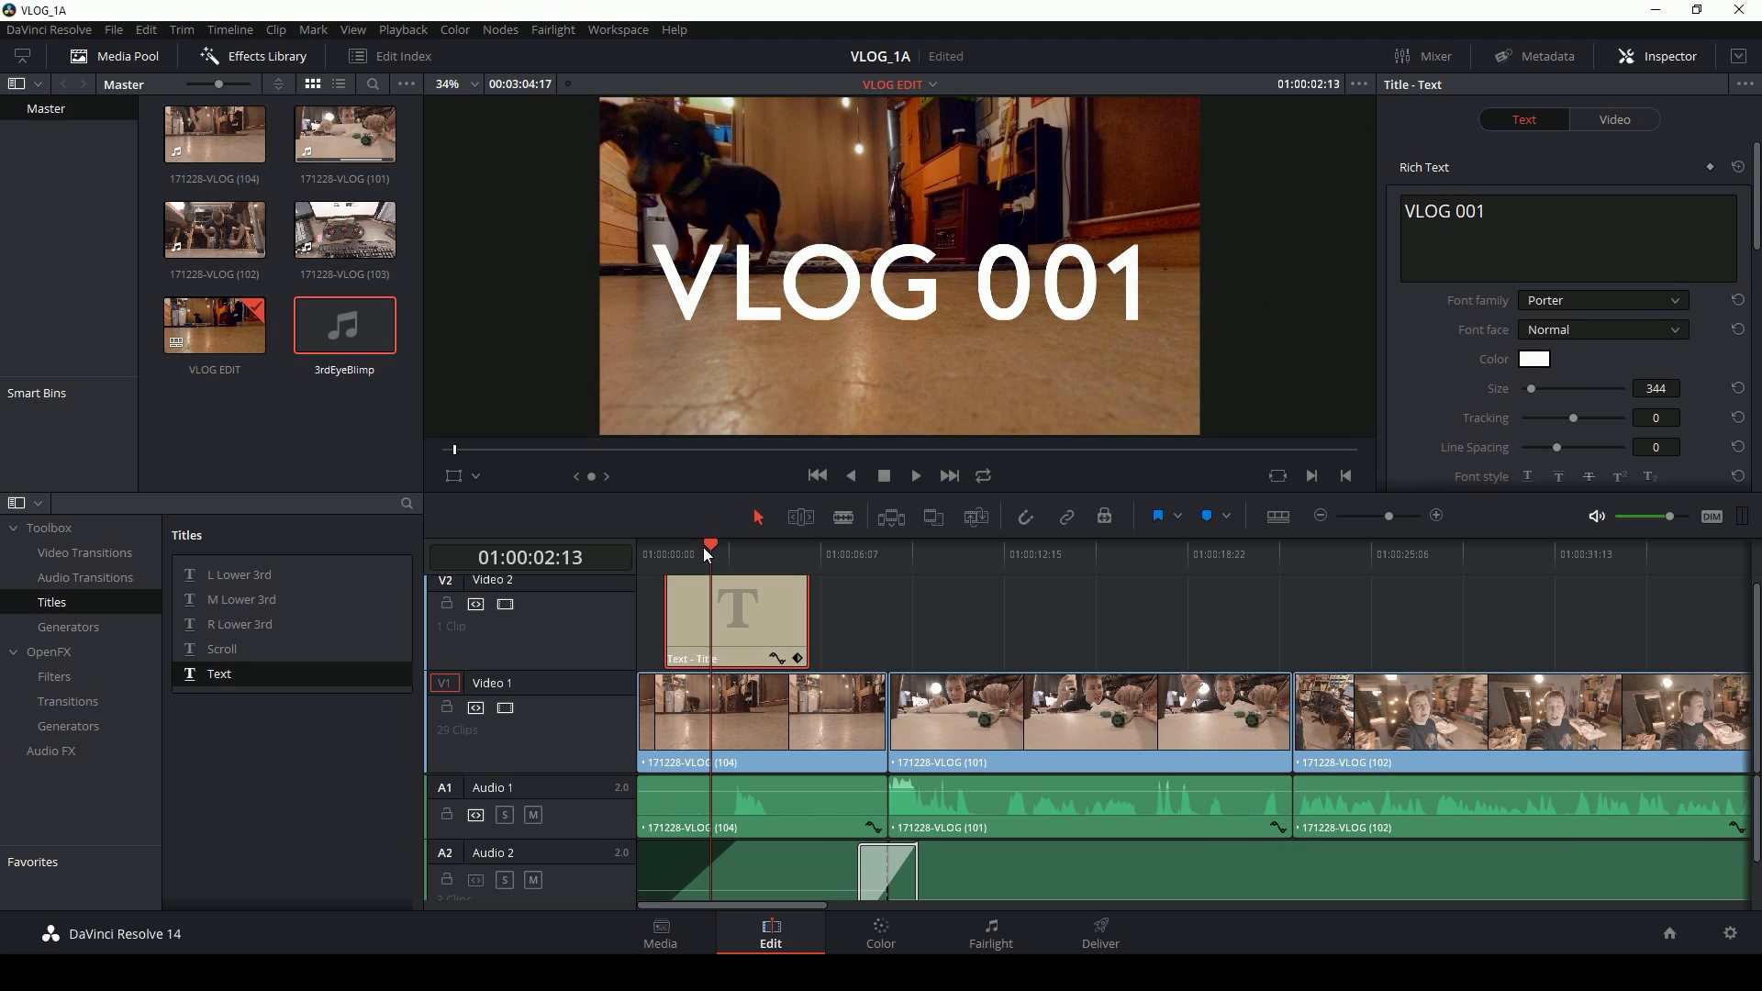
Step: Play back the opening and move the VLOG 001 title so it starts at 01:00:05:09
left_click_drag(703, 547, 596, 560)
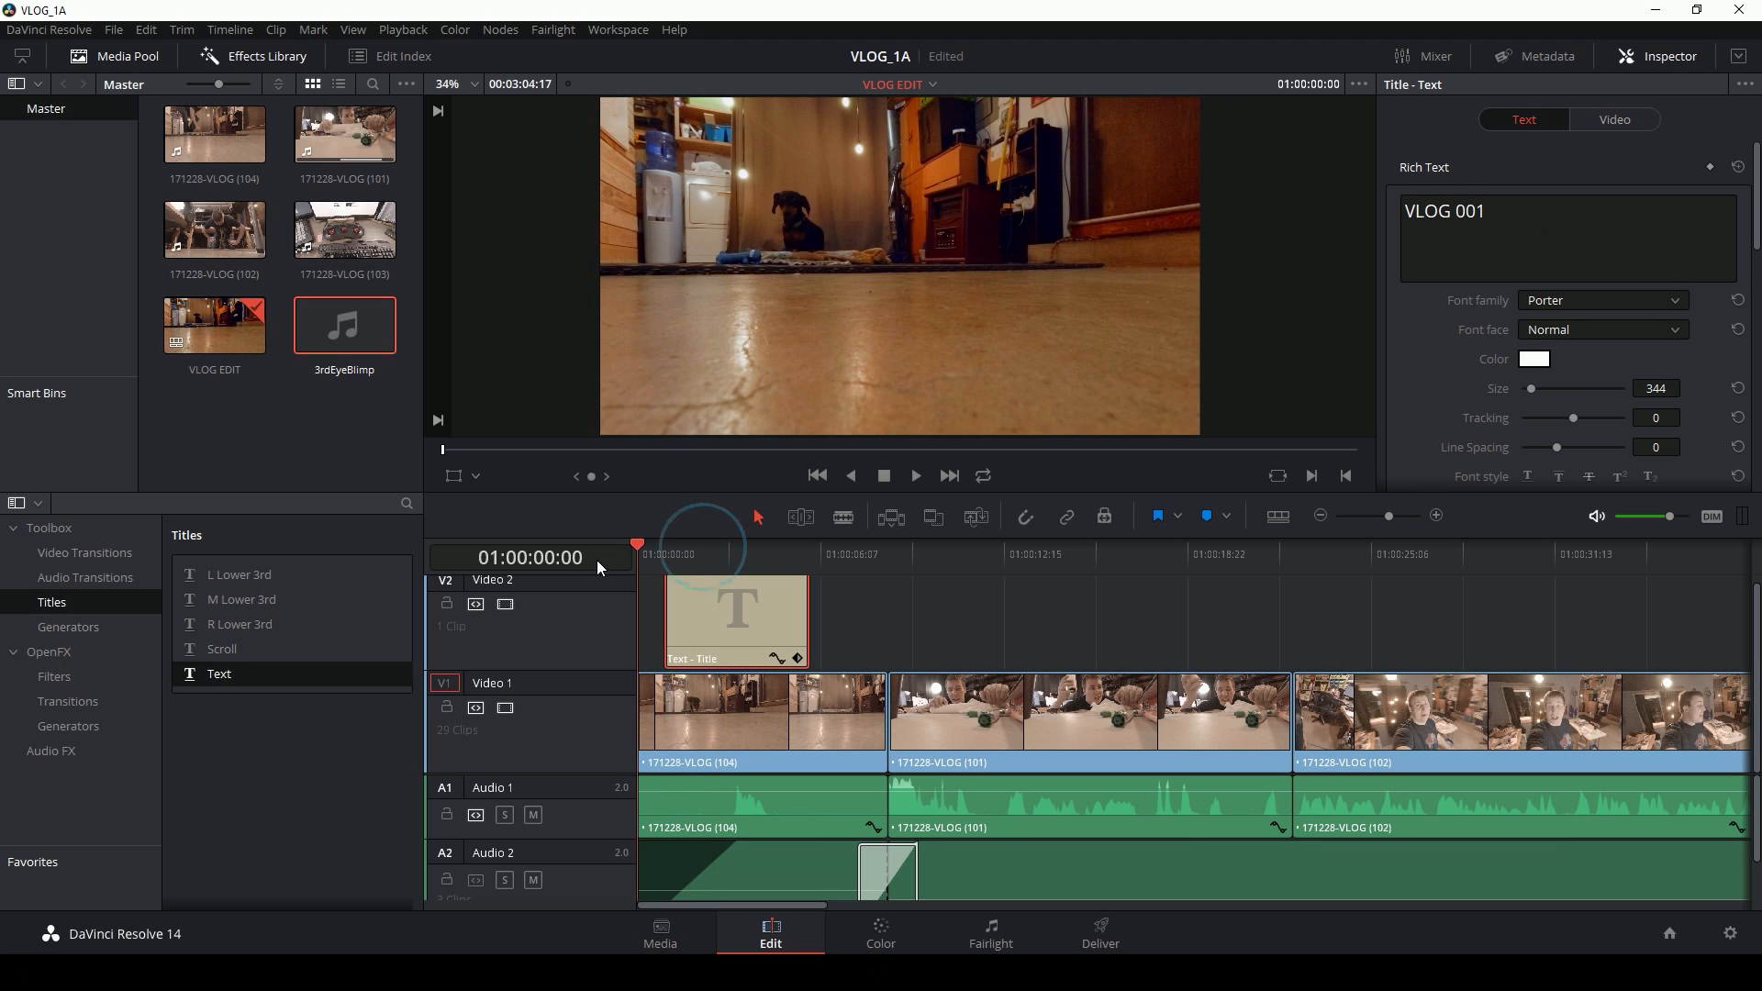
key("space")
key("space")
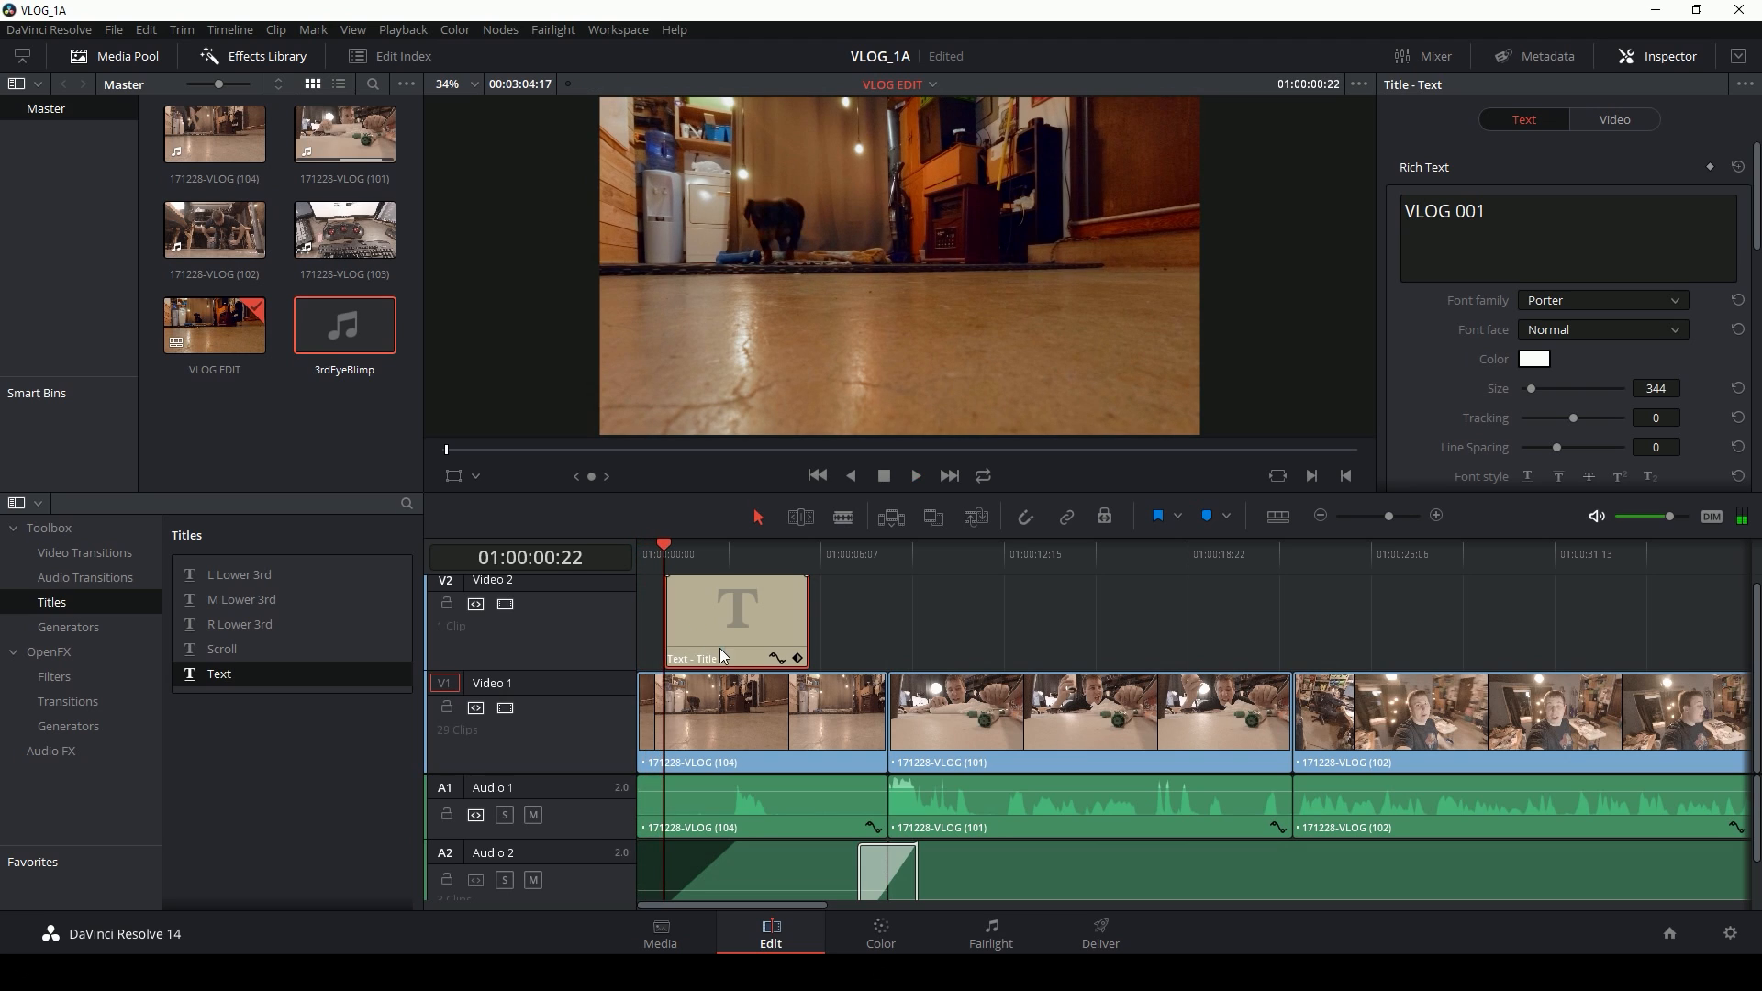
left_click_drag(719, 648, 808, 635)
left_click(751, 556)
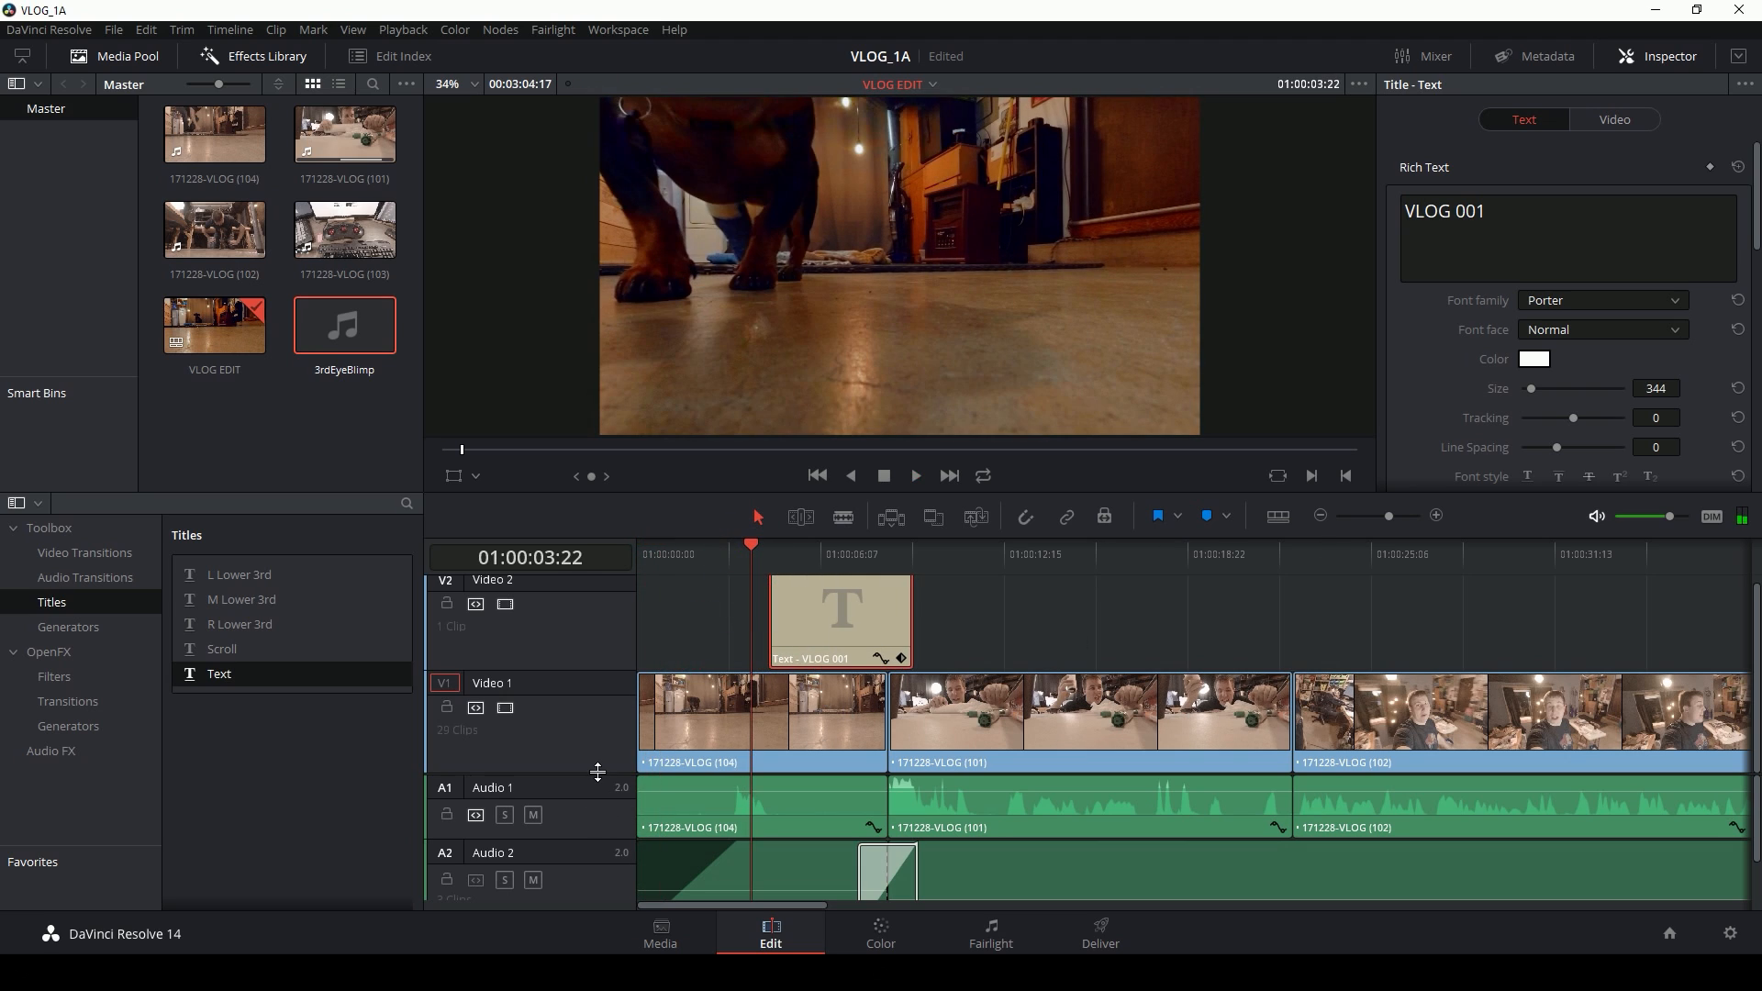
left_click_drag(597, 771, 602, 685)
left_click(749, 554)
key("space")
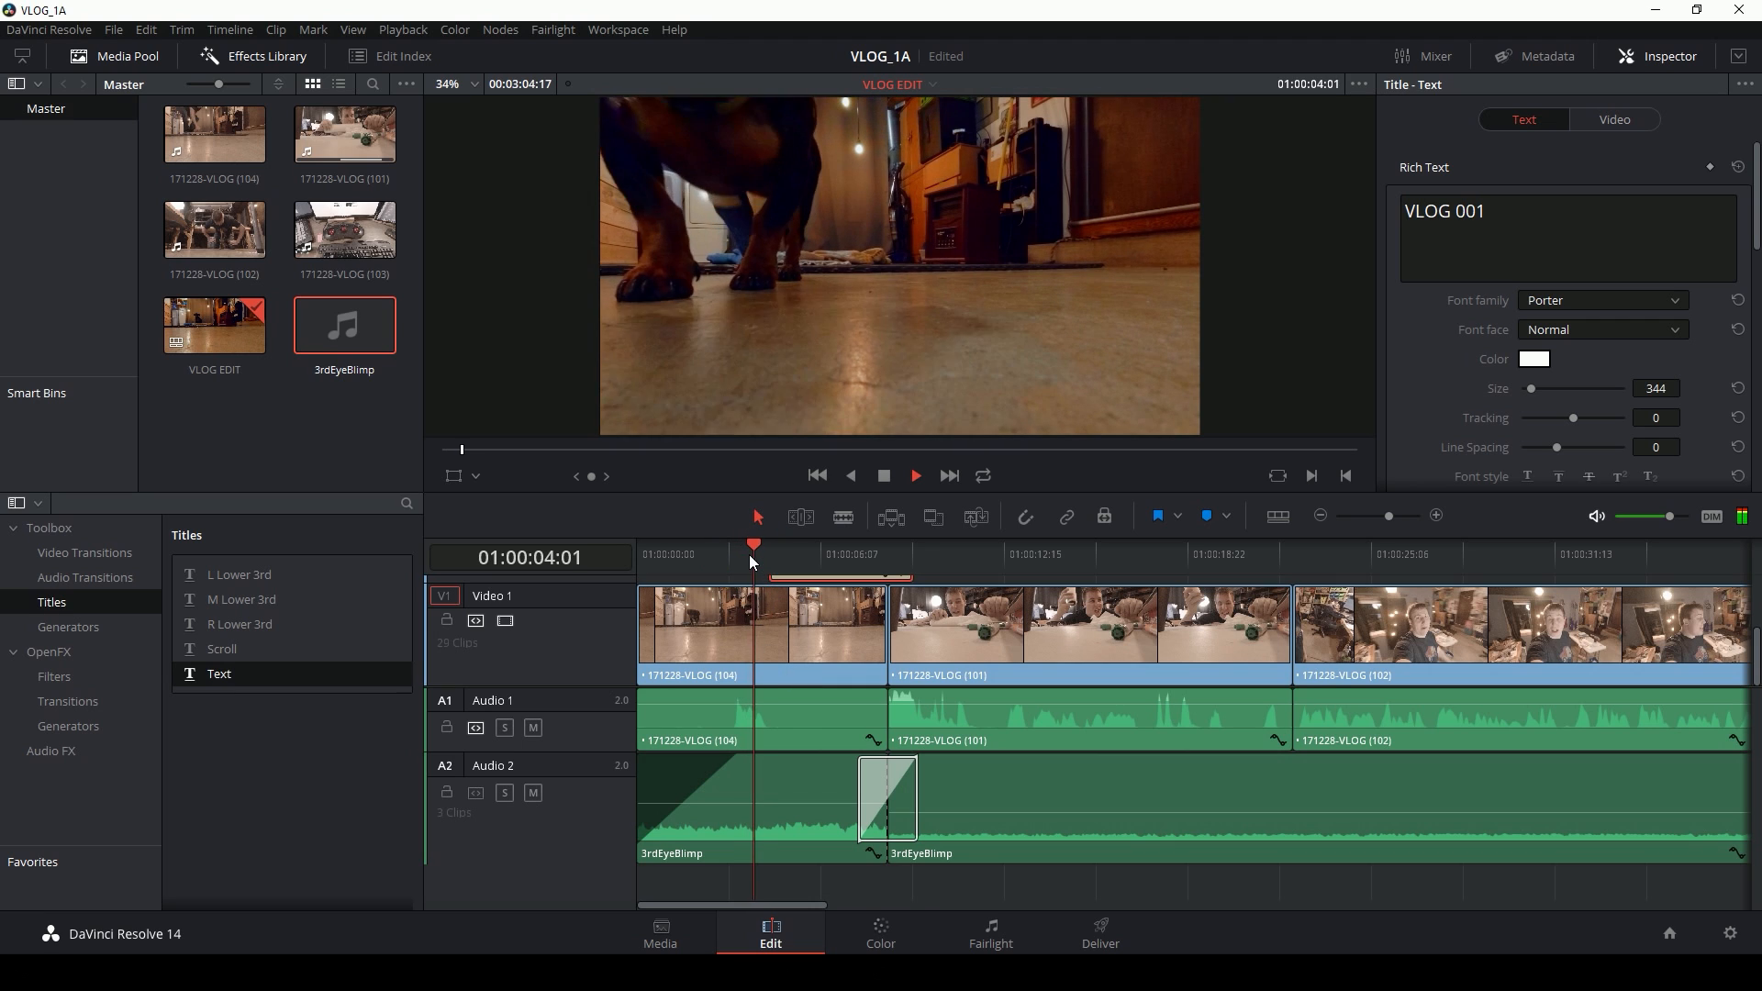
key("space")
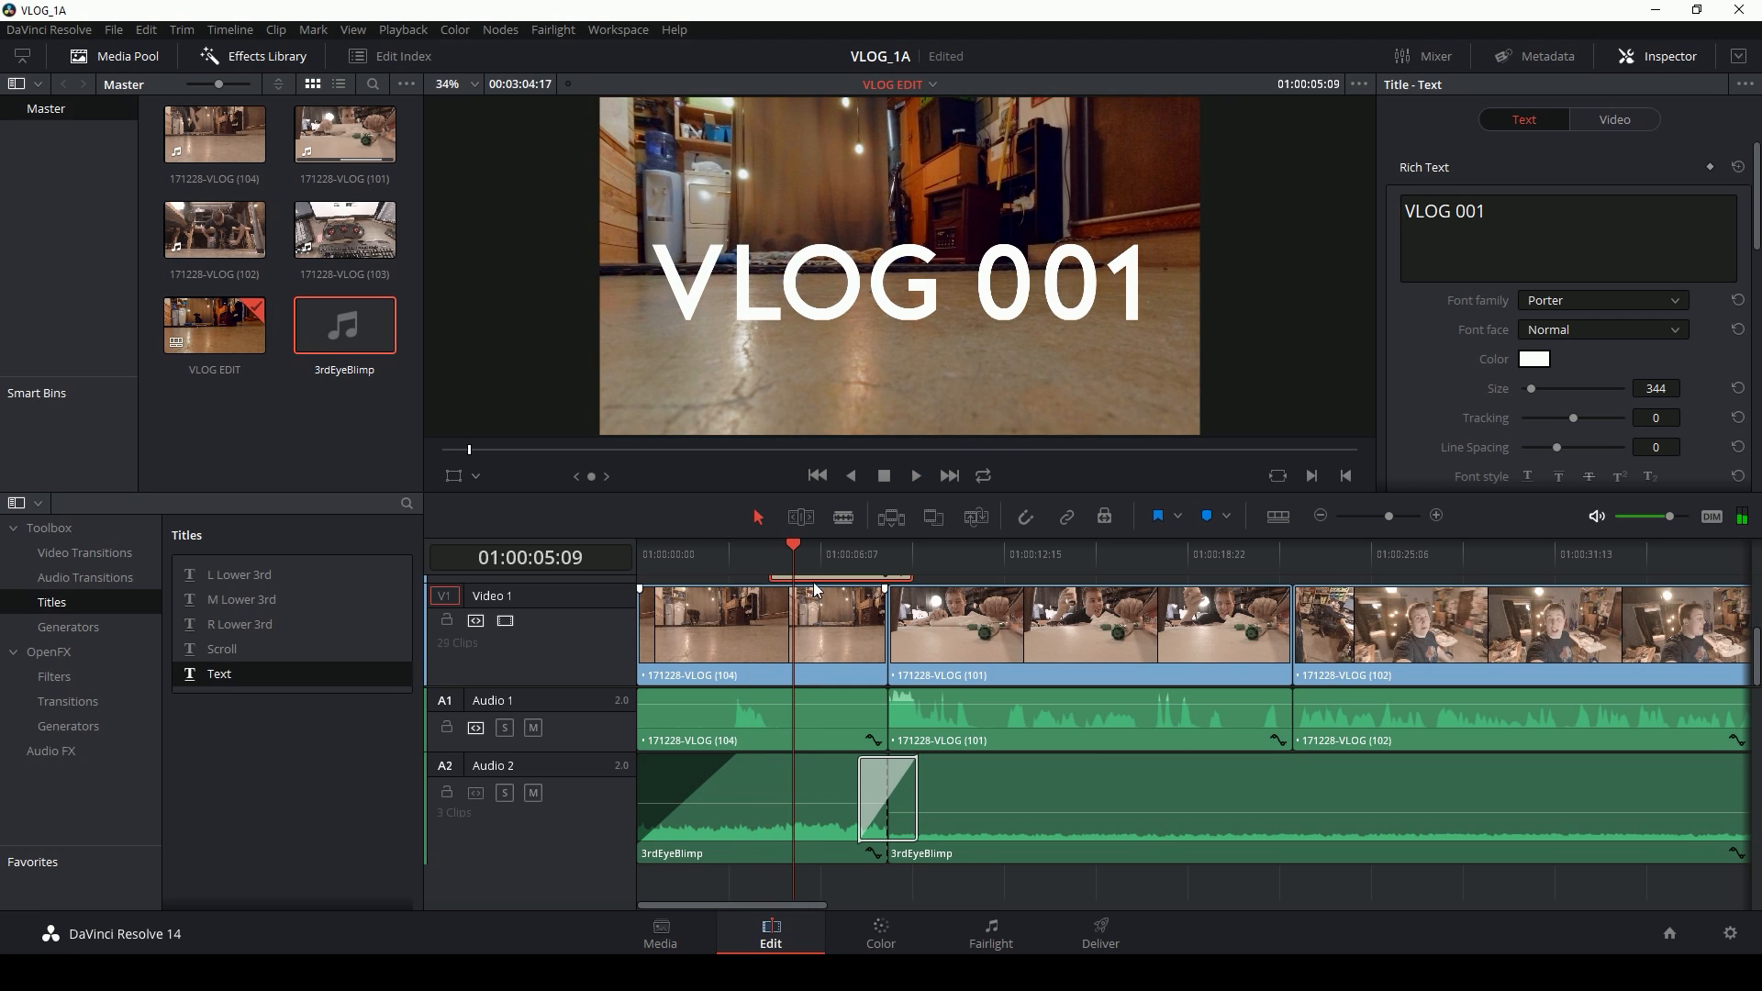
scroll(818, 587, "up", 1)
Step: Play through the title and trim its end back to about the end of the first video clip
left_click(764, 551)
key("space")
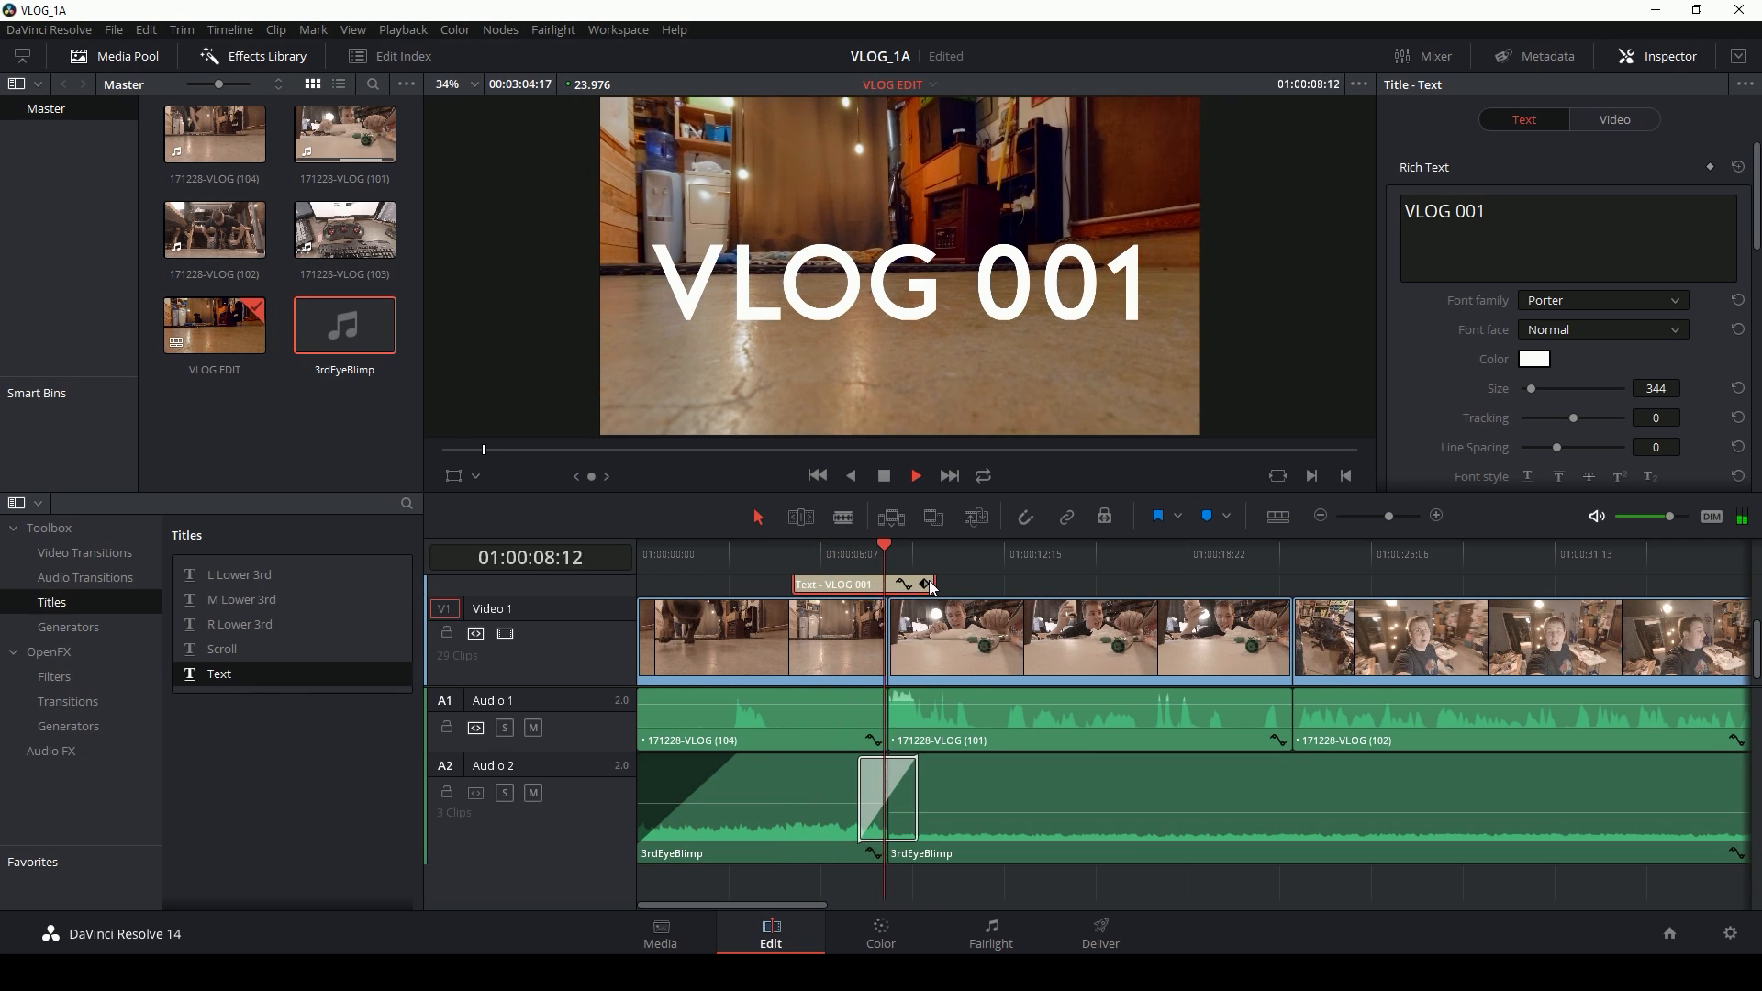
left_click_drag(932, 586, 879, 554)
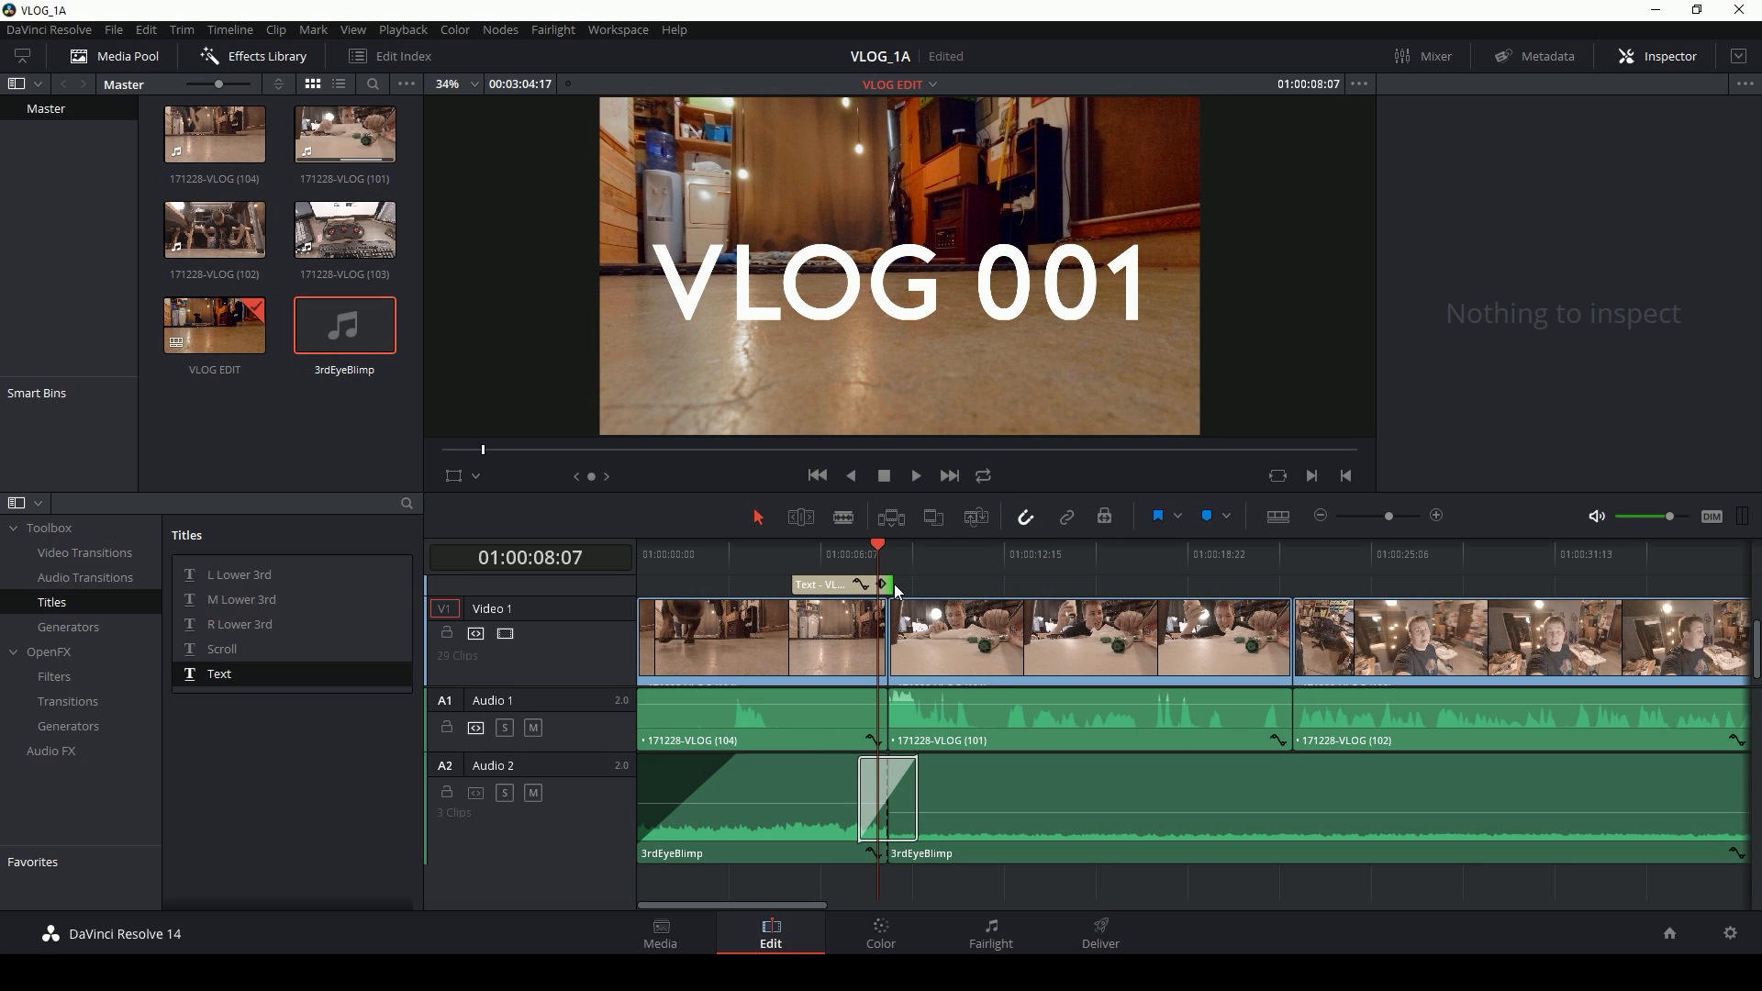
mouse_move(889, 585)
left_mouse_down()
mouse_move(936, 587)
mouse_move(893, 586)
left_mouse_up()
Step: Play back the trimmed title in the opening and look over its Drop Shadow, Stroke and Background settings
left_click_drag(791, 553, 764, 556)
key("space")
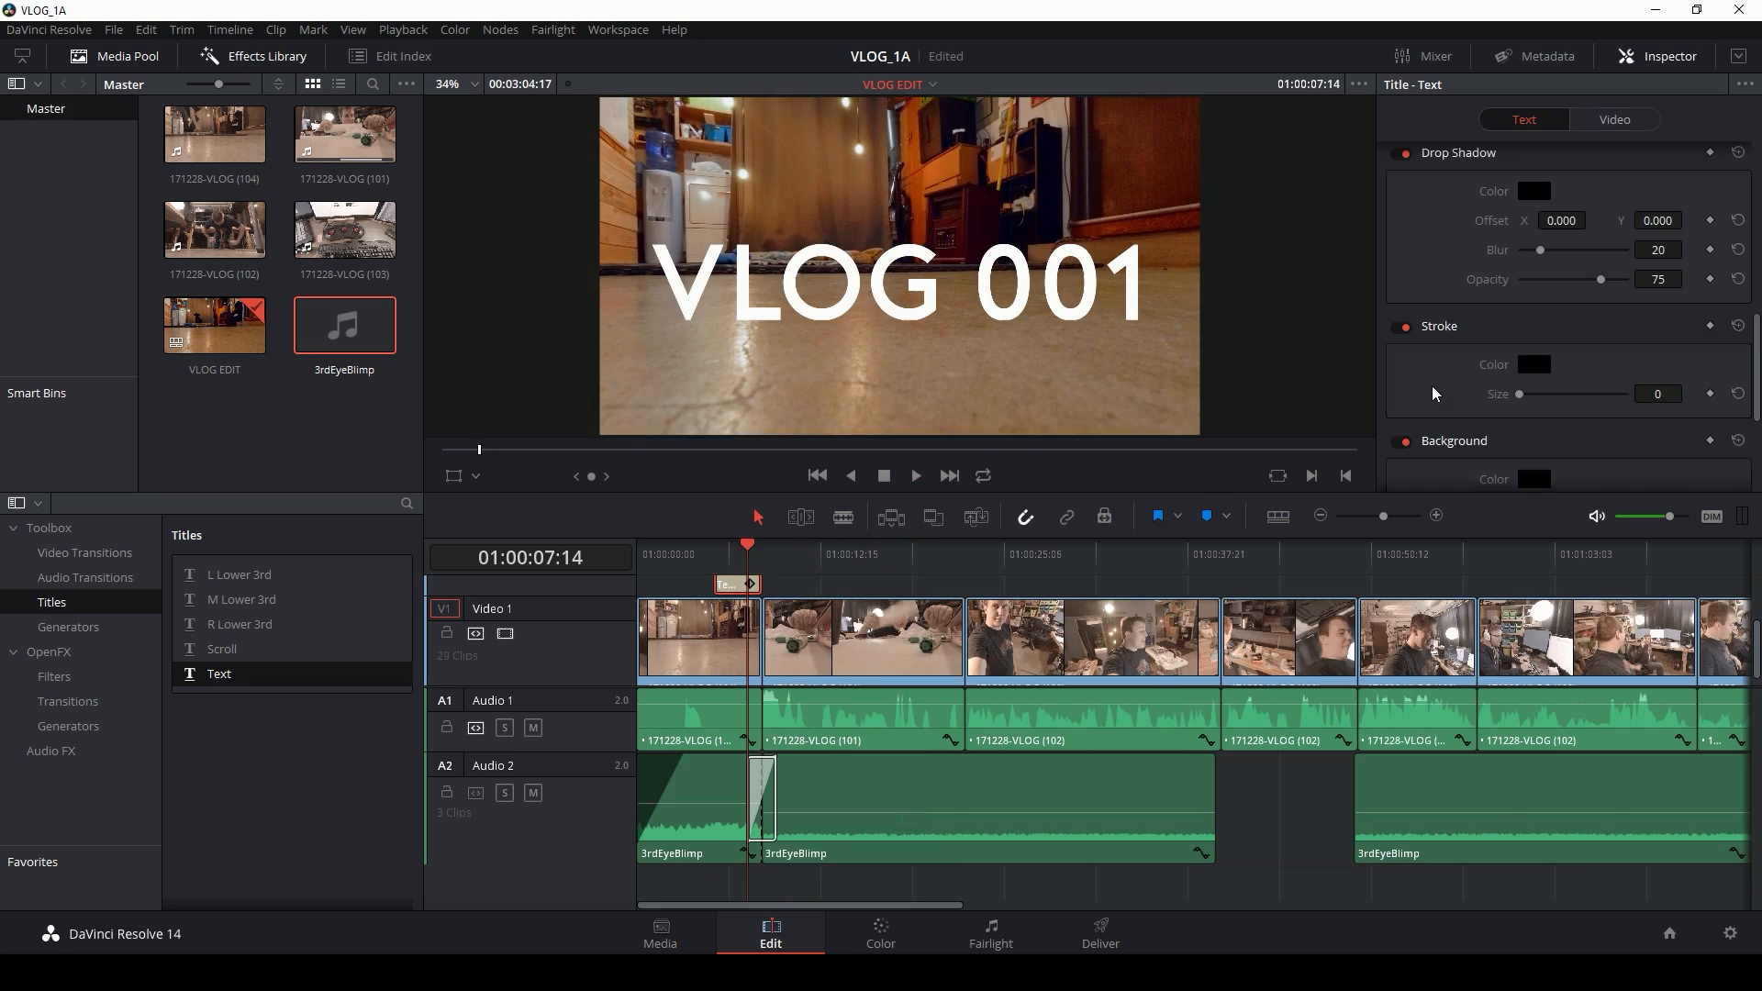
scroll(1434, 388, "up", 3)
scroll(1441, 363, "down", 6)
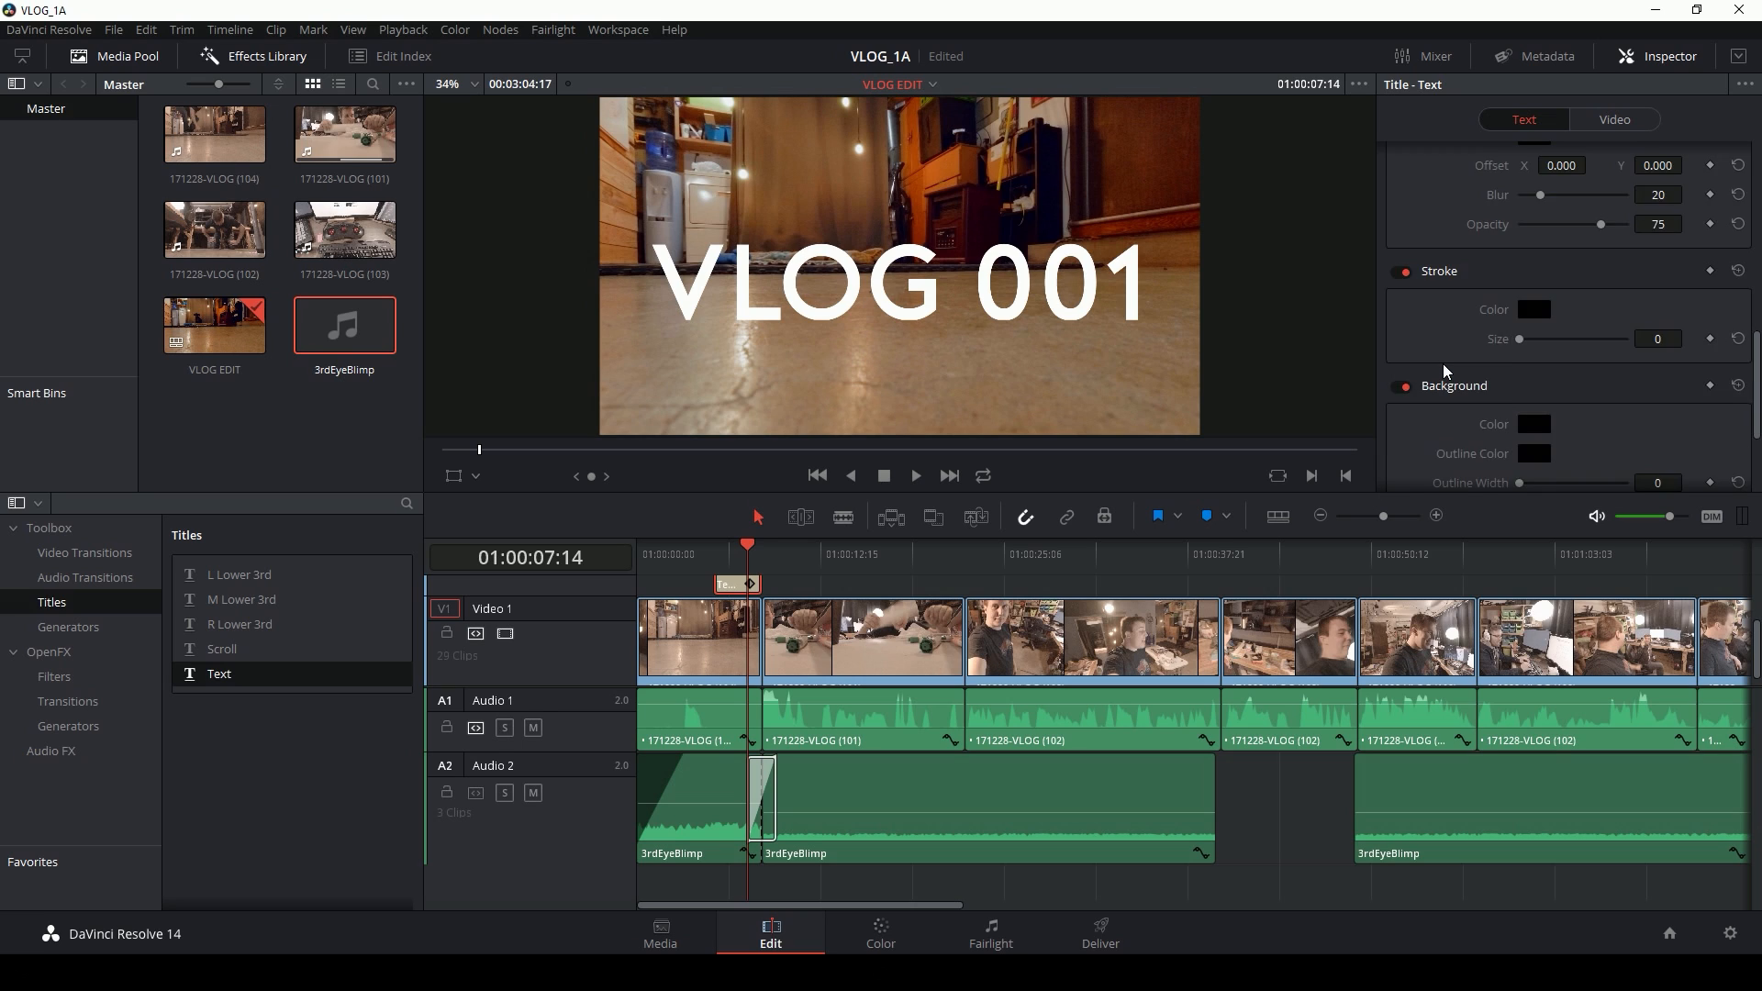
scroll(1434, 377, "up", 6)
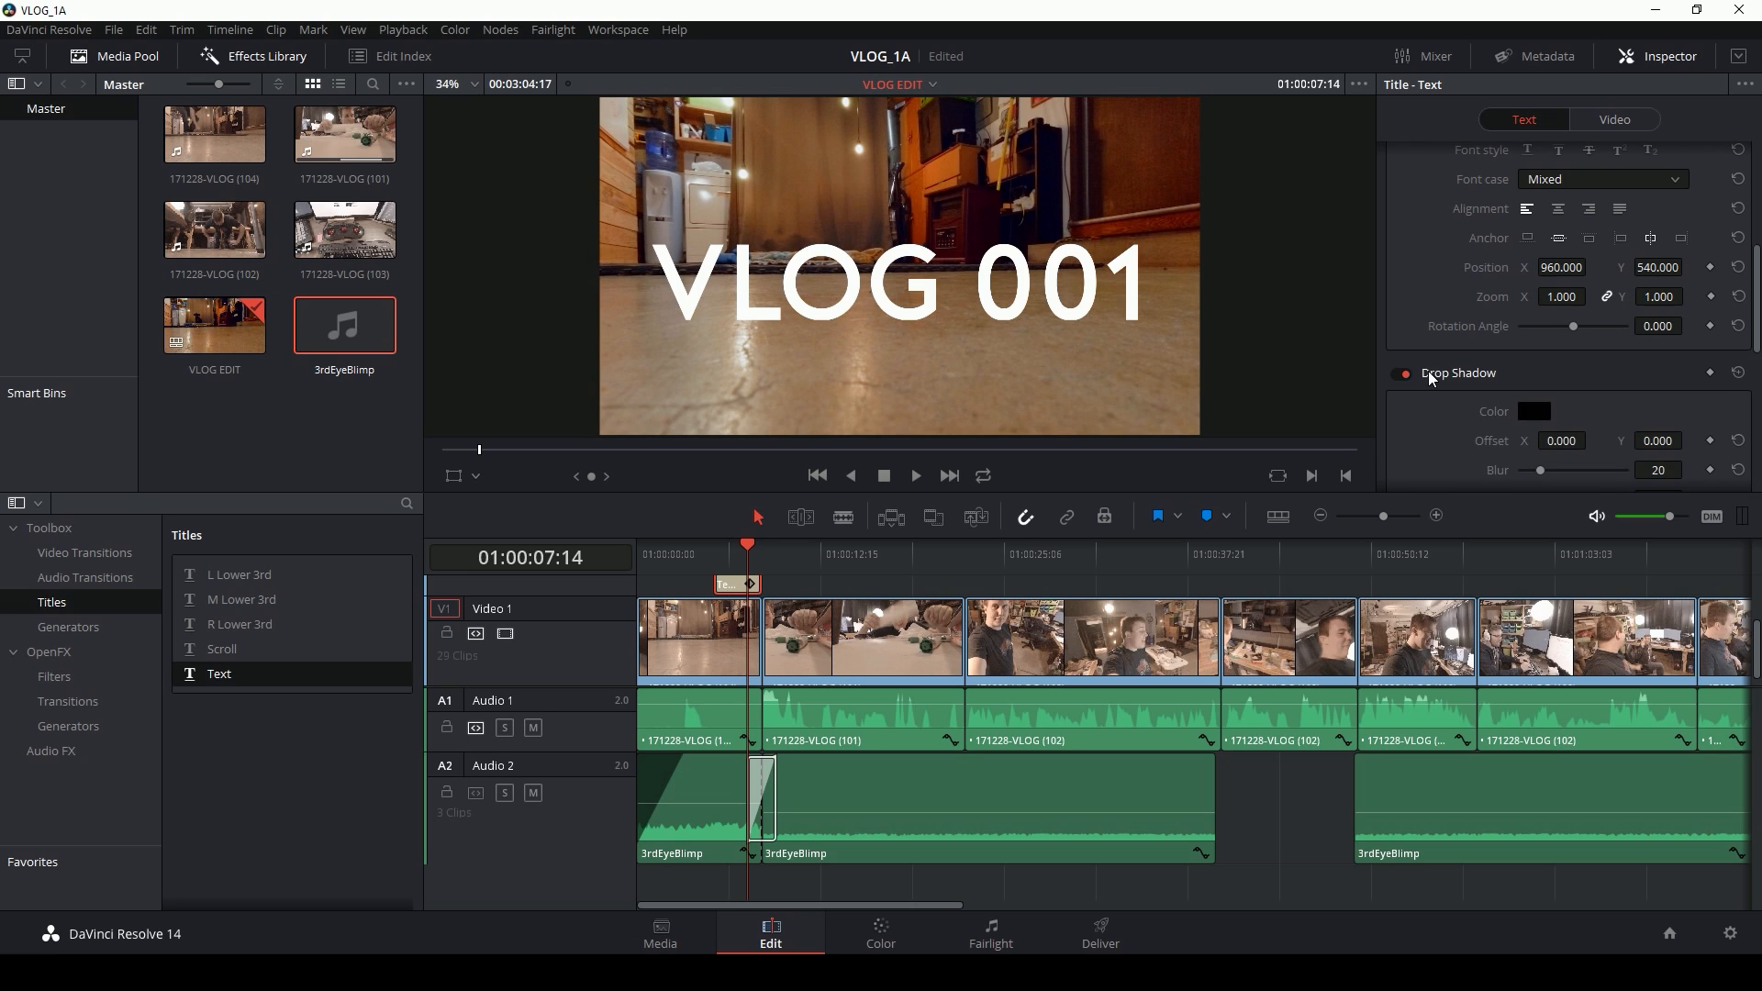
left_click_drag(745, 565, 636, 560)
key("space")
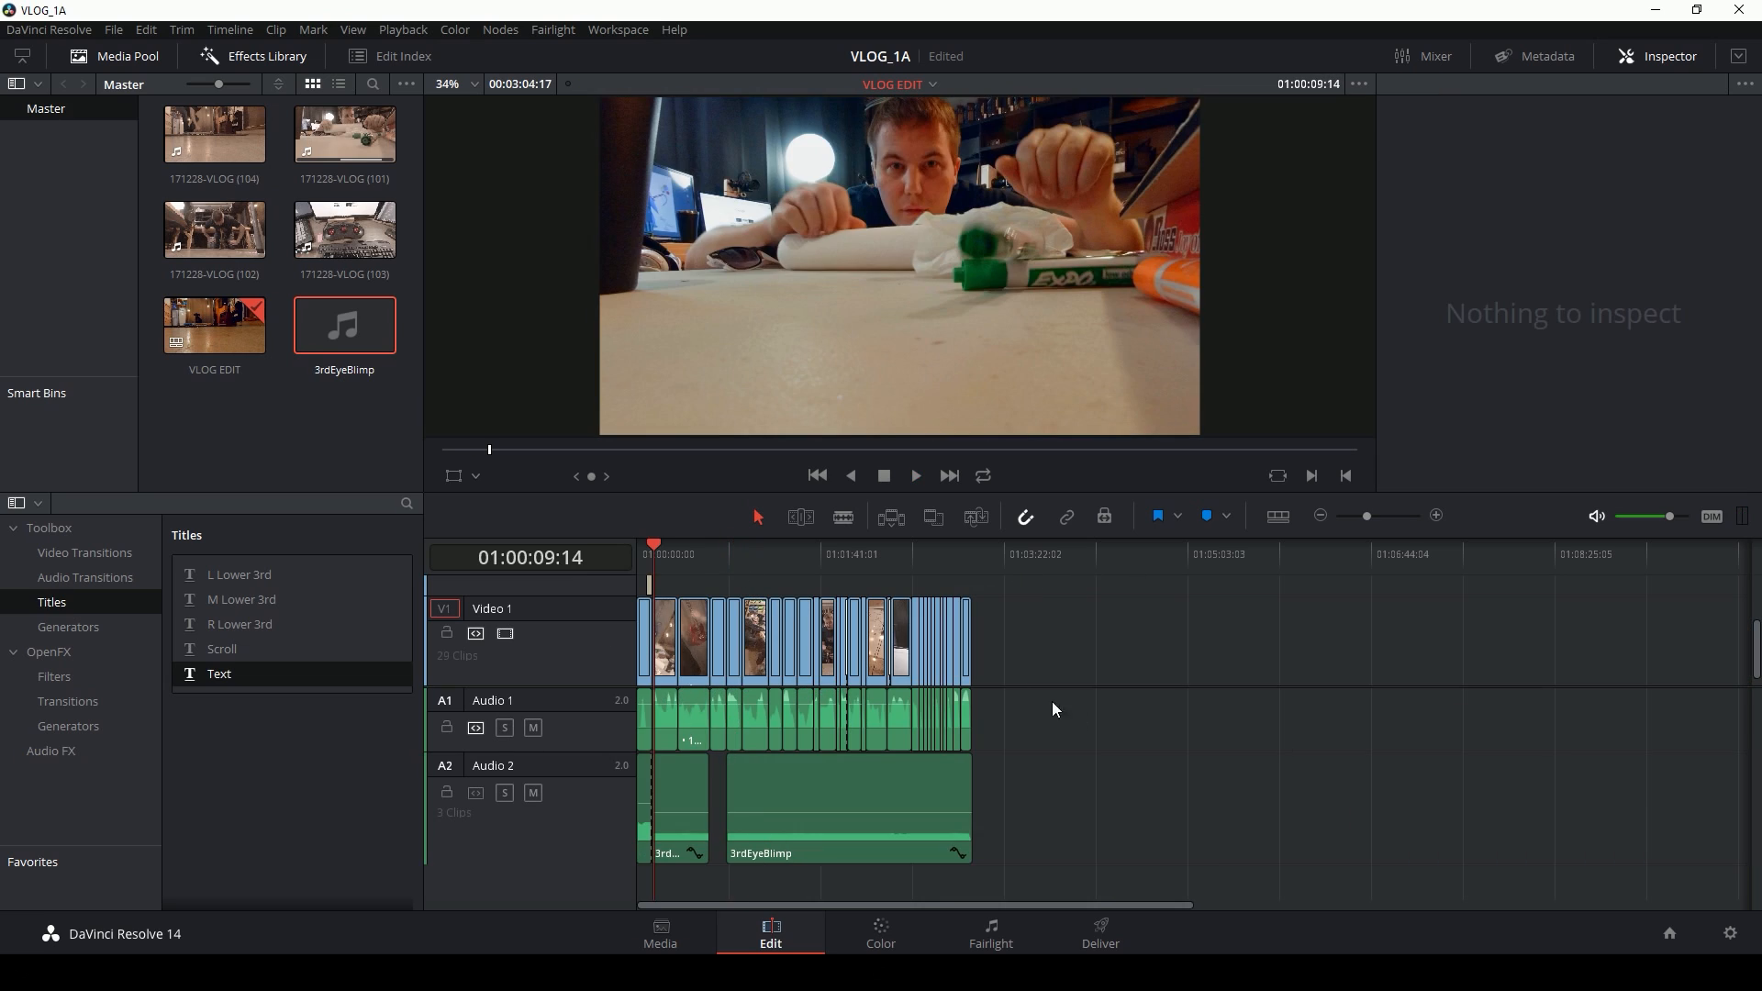
Step: Save the project with the playhead on the title at 01:00:07:14 and switch to the render settings on the Deliver page
left_click(651, 547)
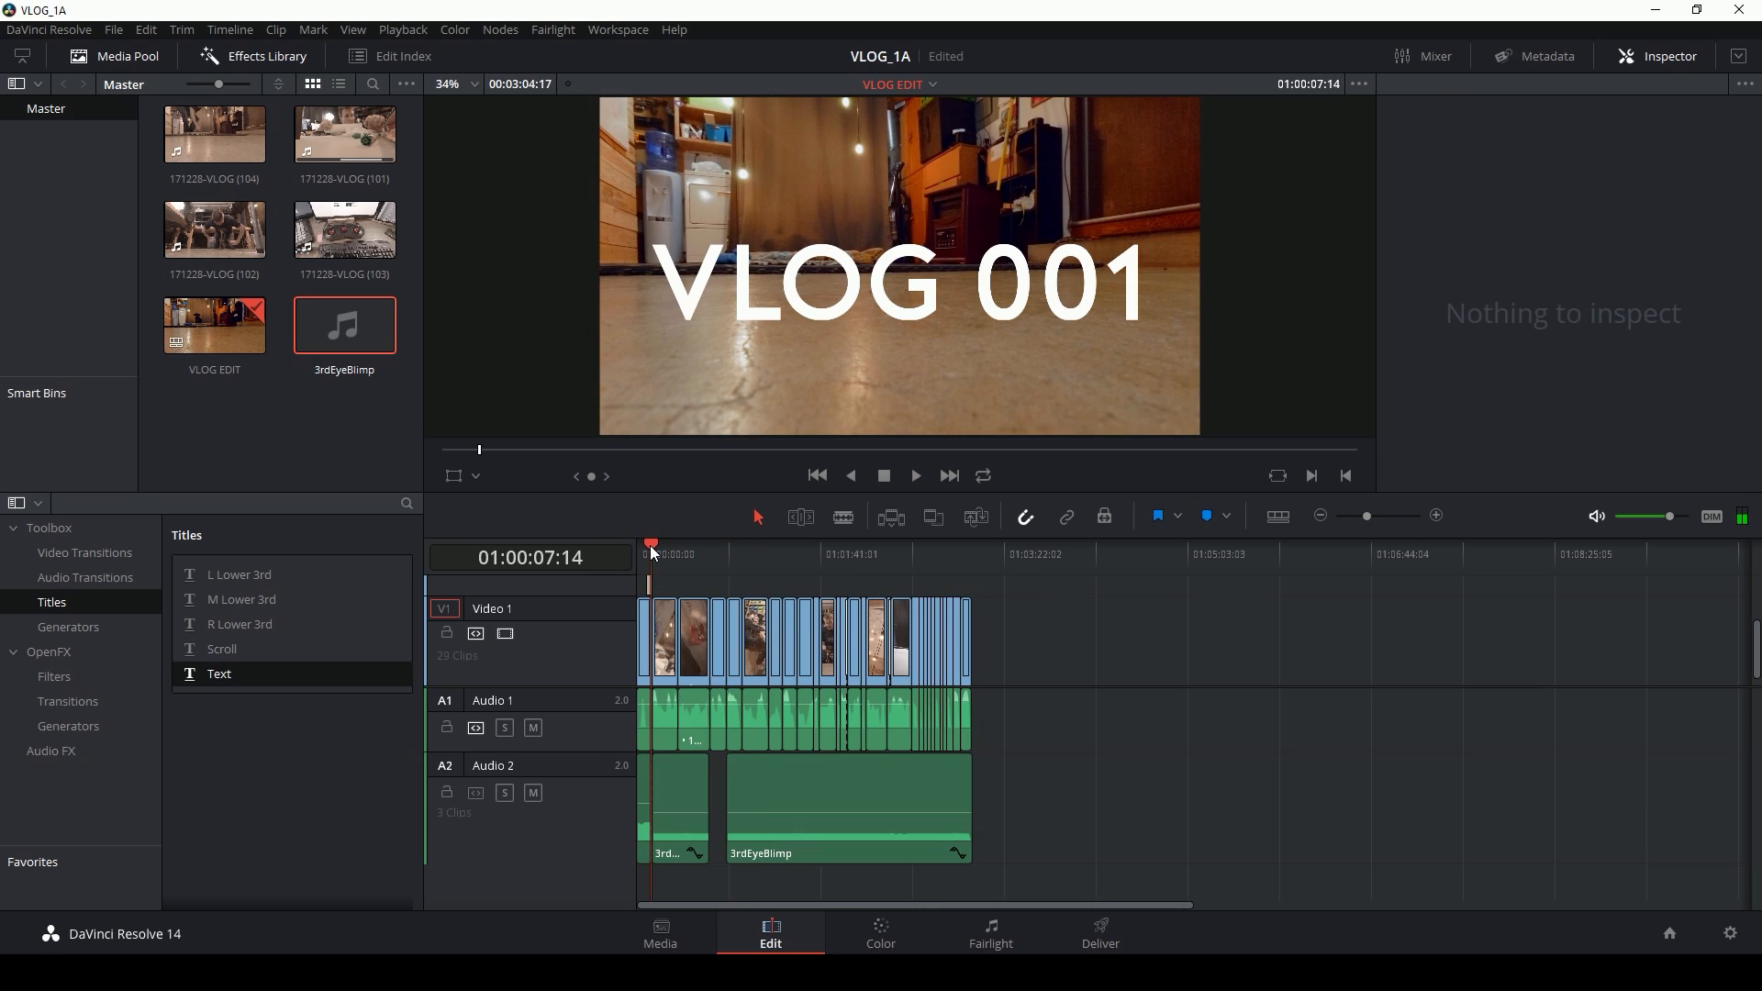
key("ctrl+s")
left_click(1094, 946)
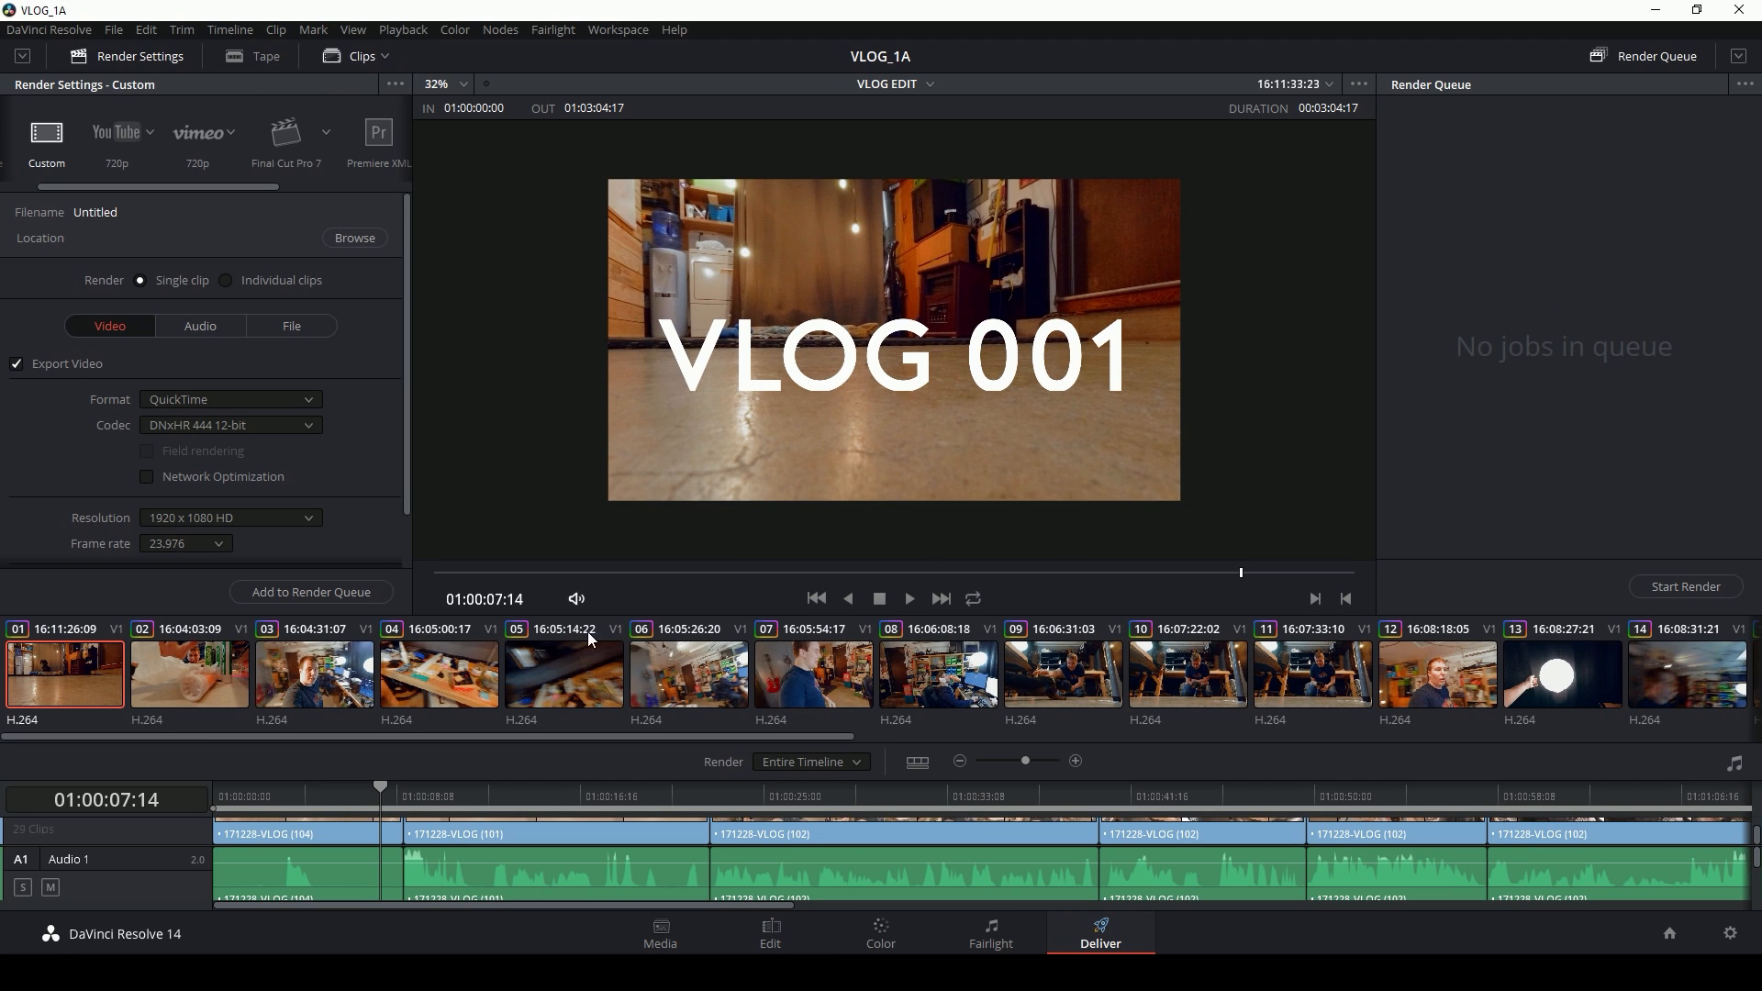
scroll(124, 128, "left", 1)
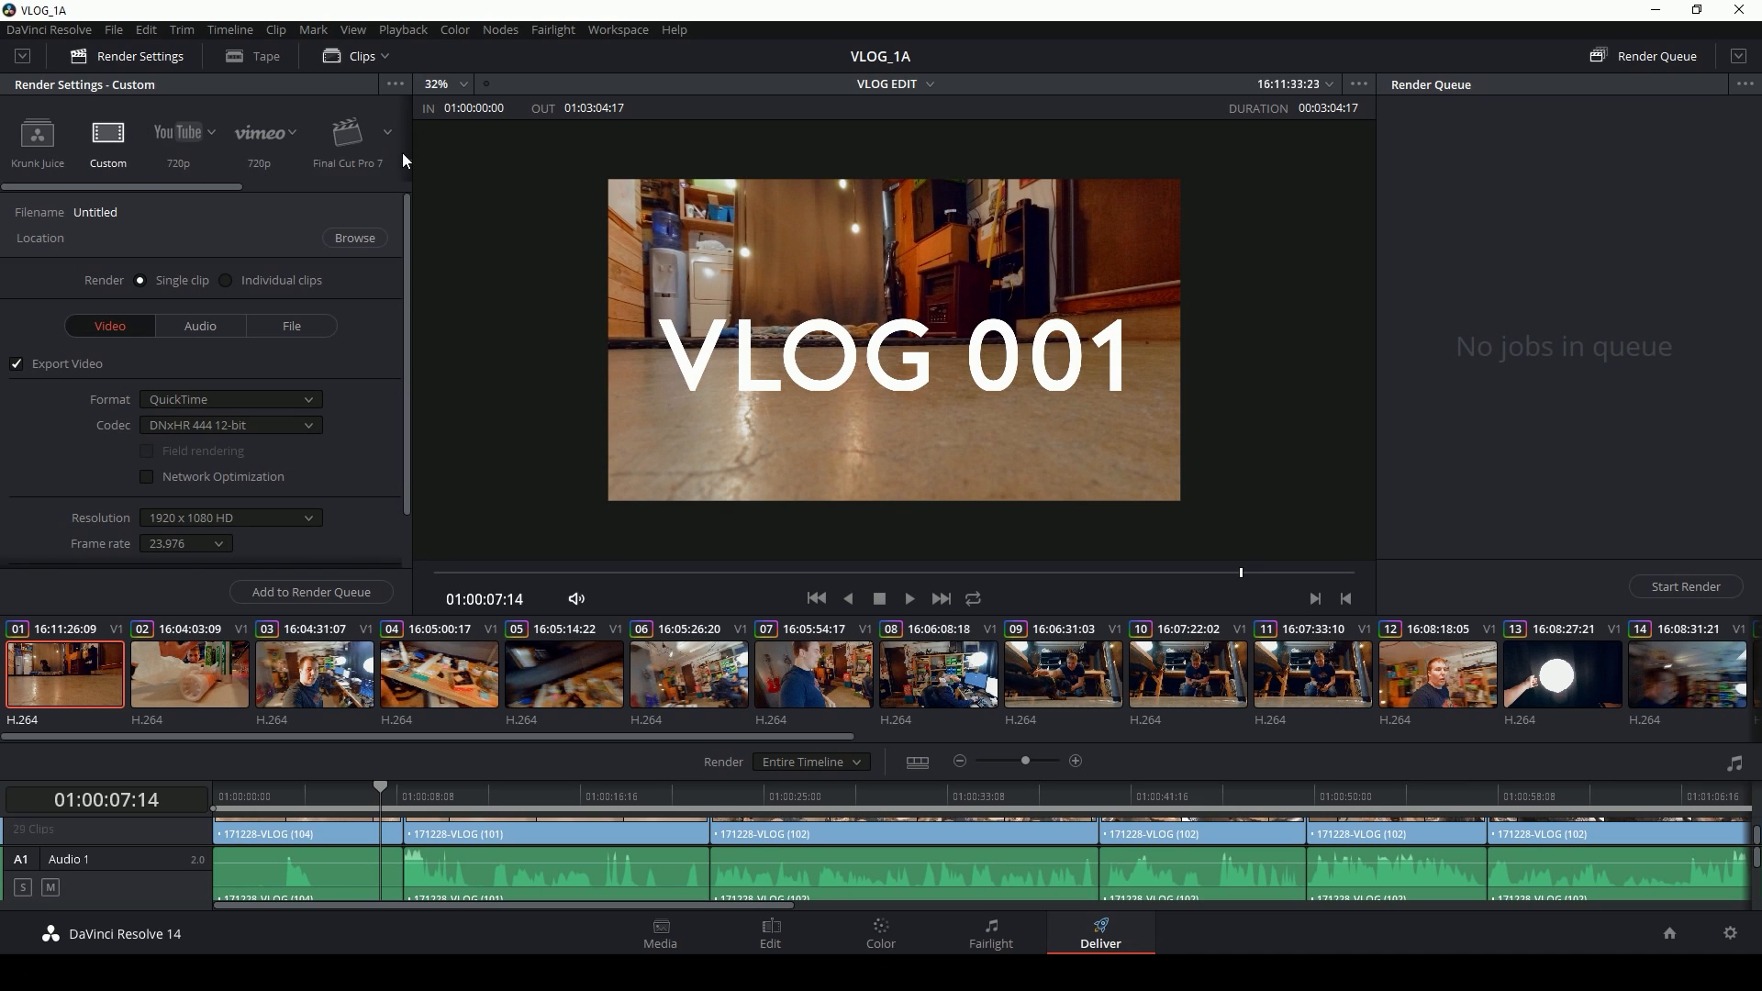
Step: Choose the YouTube render preset at 1080p for the VLOG EDIT timeline
left_click(204, 130)
left_click(211, 132)
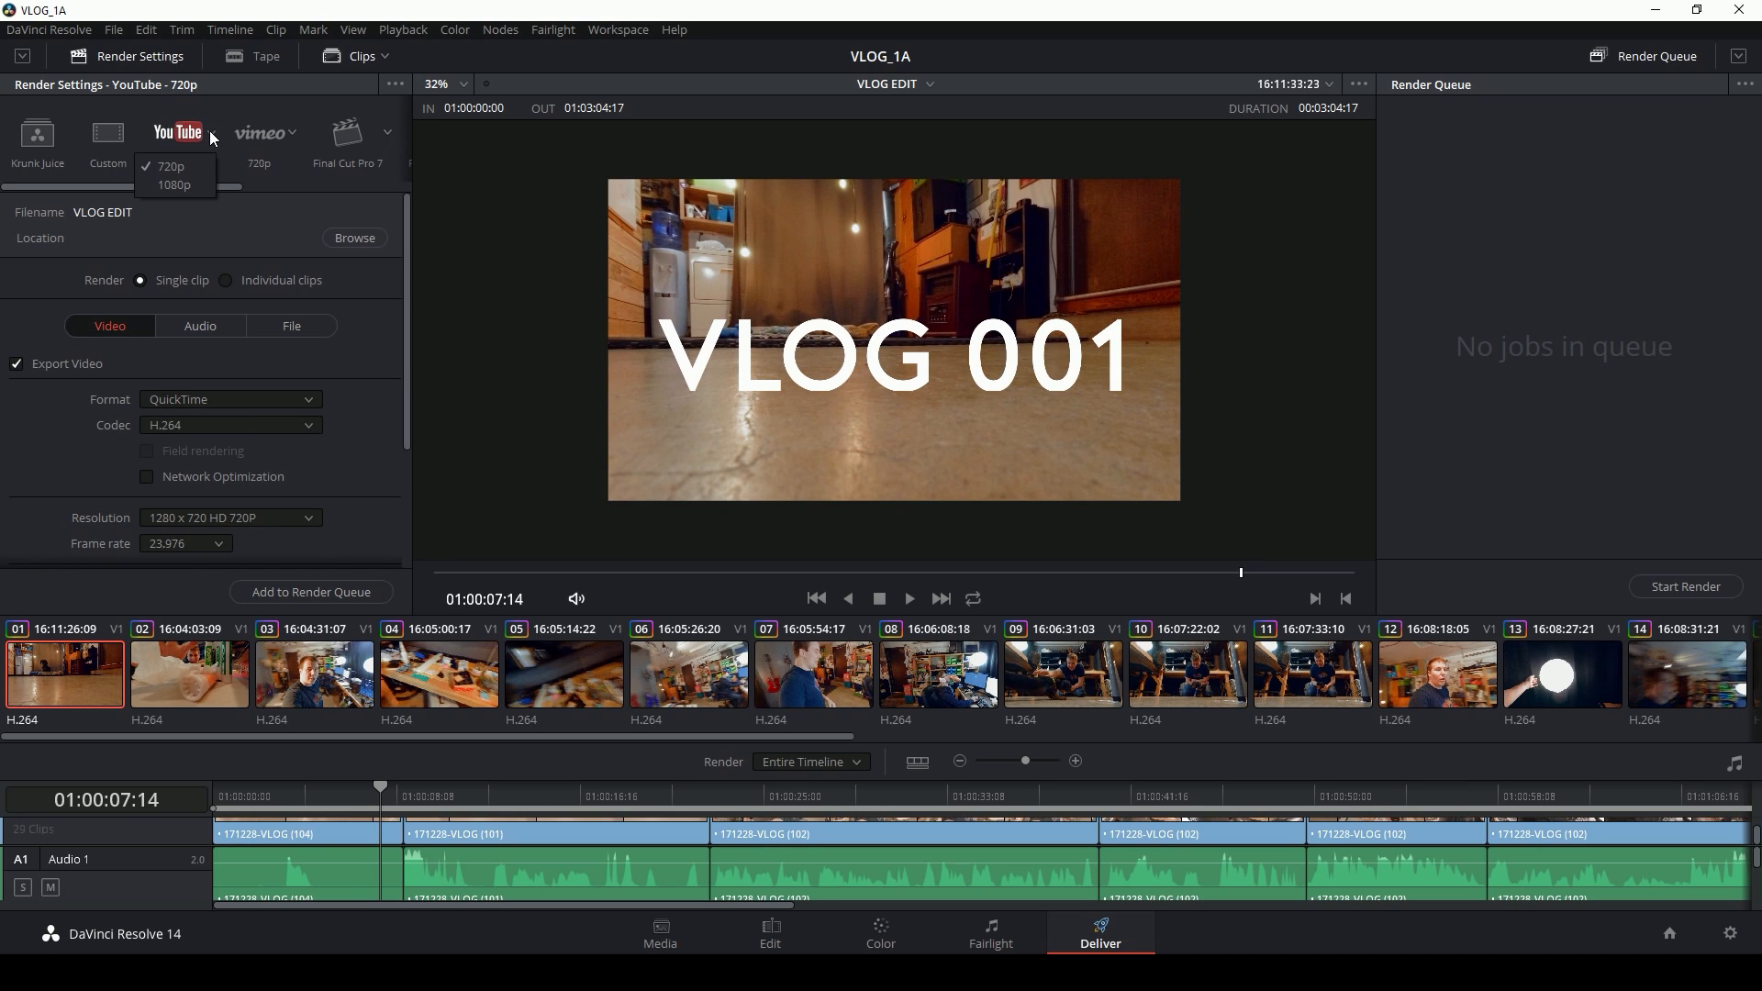
left_click(189, 181)
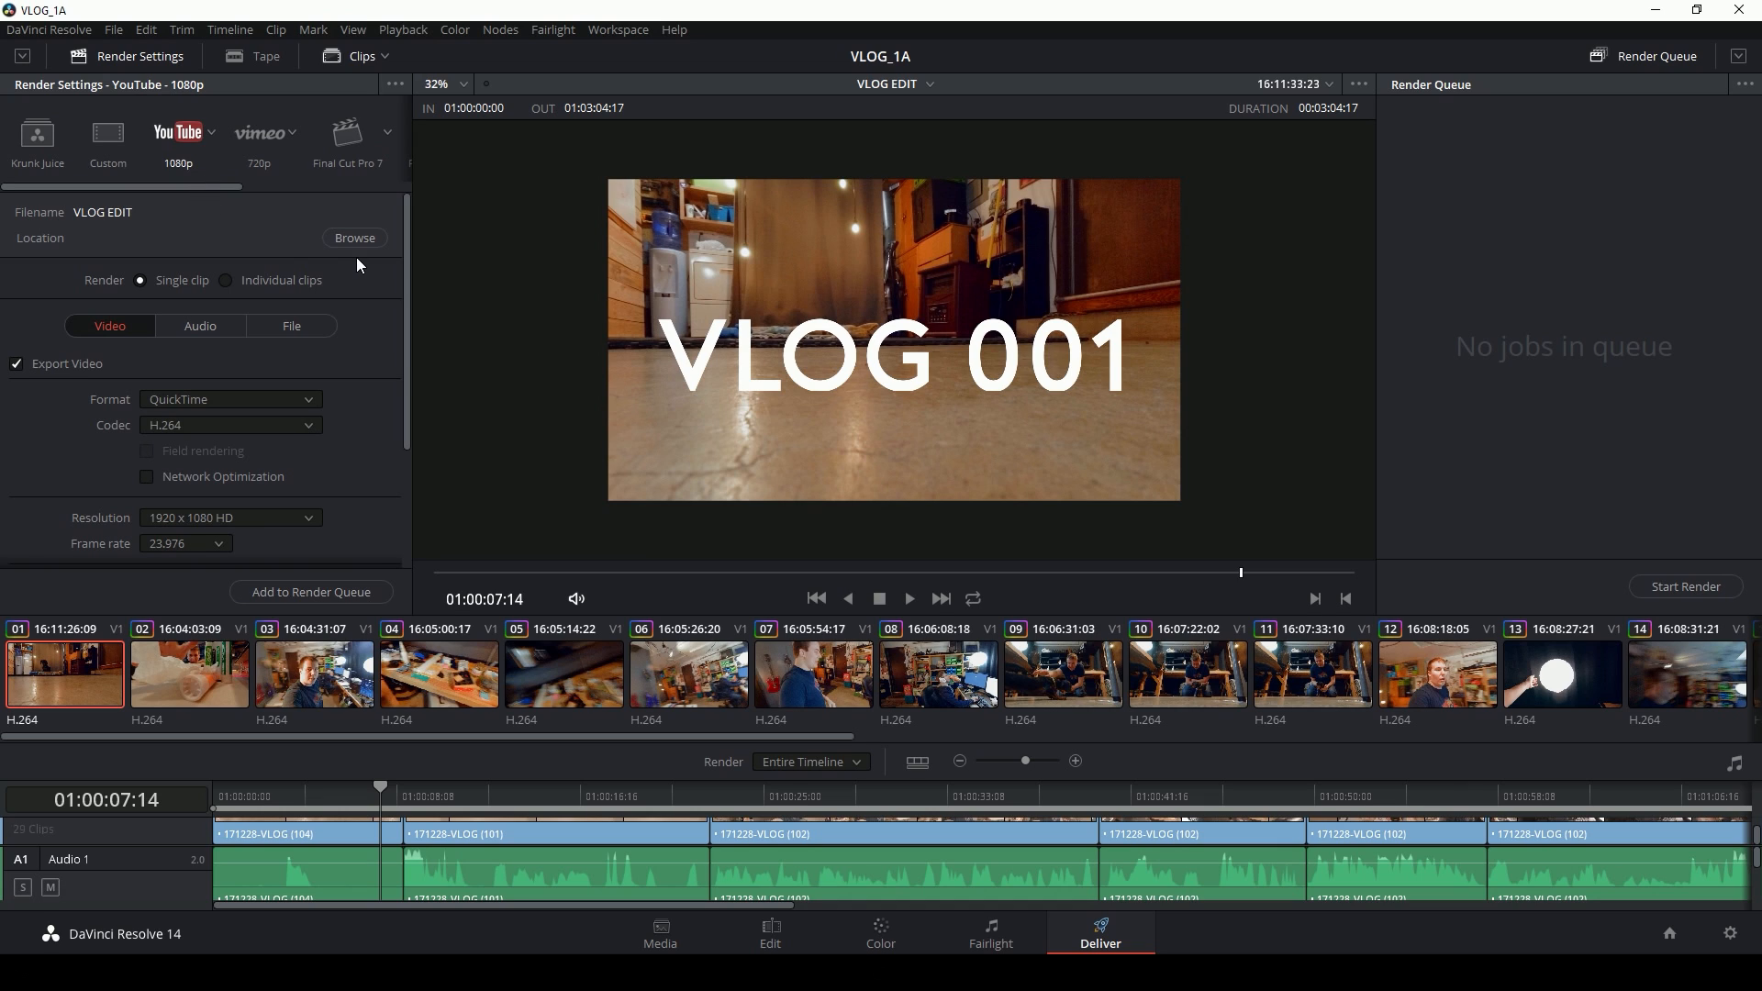
Step: Review the video export settings and restrict the quality to 30000 Kb/s
scroll(393, 307, "down", 3)
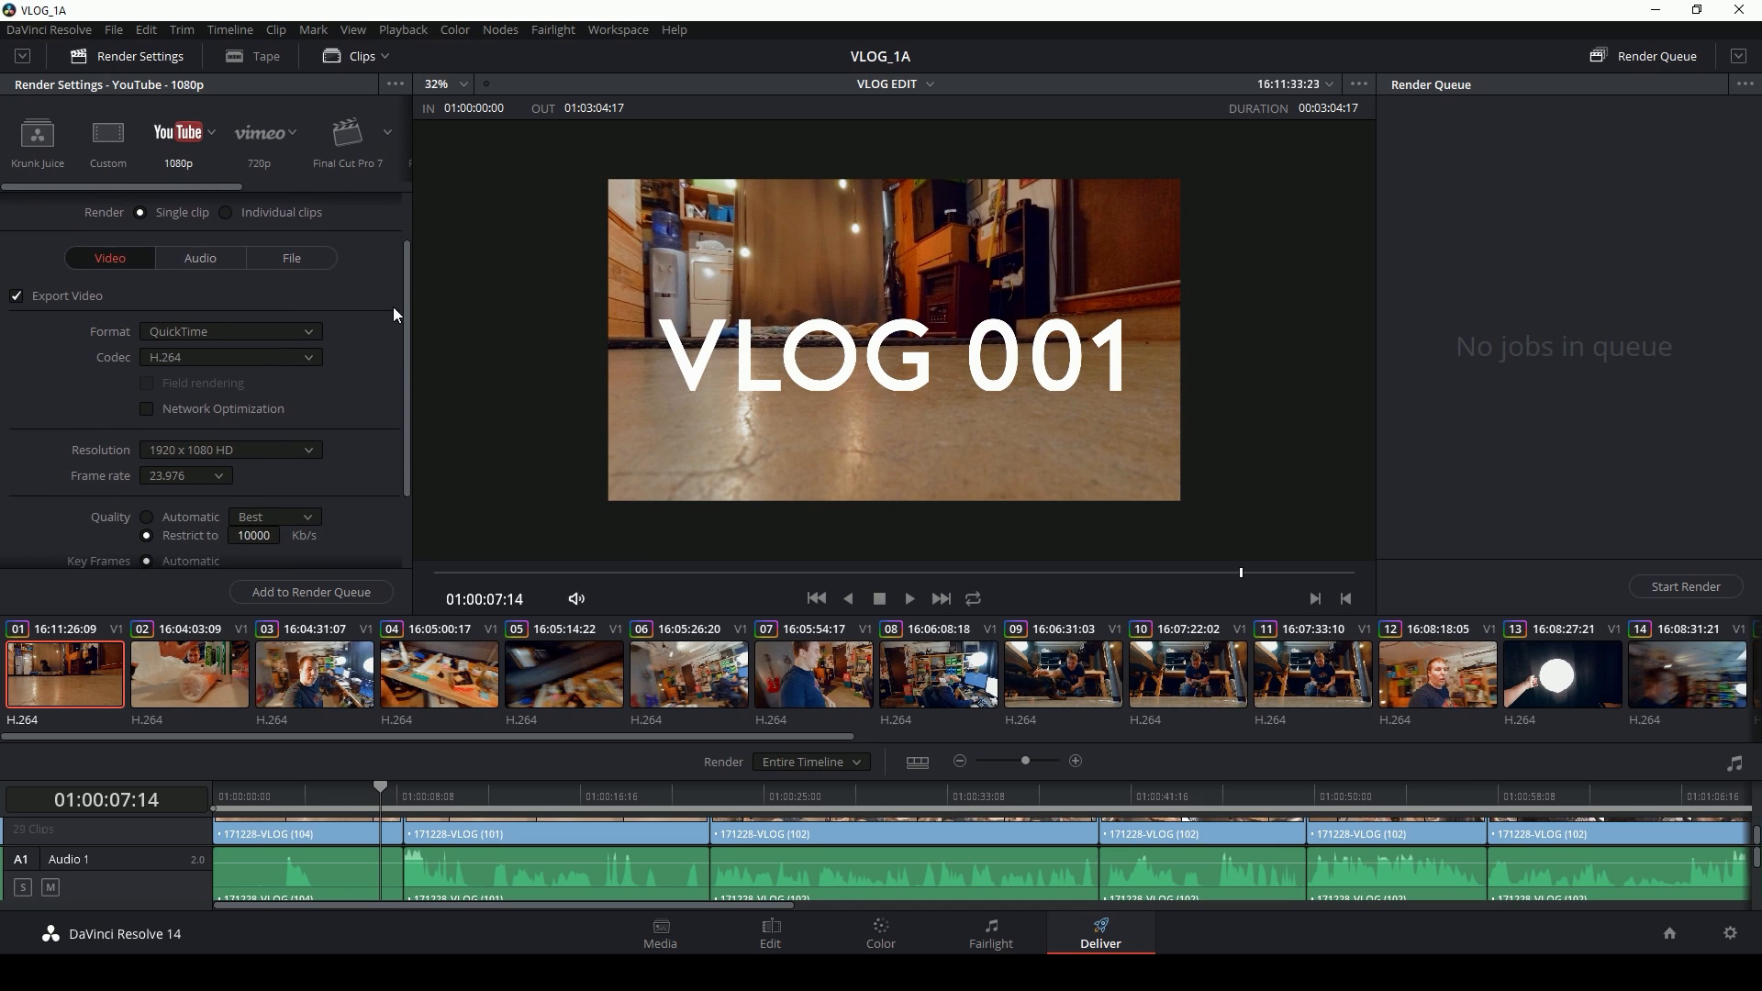
scroll(309, 273, "up", 3)
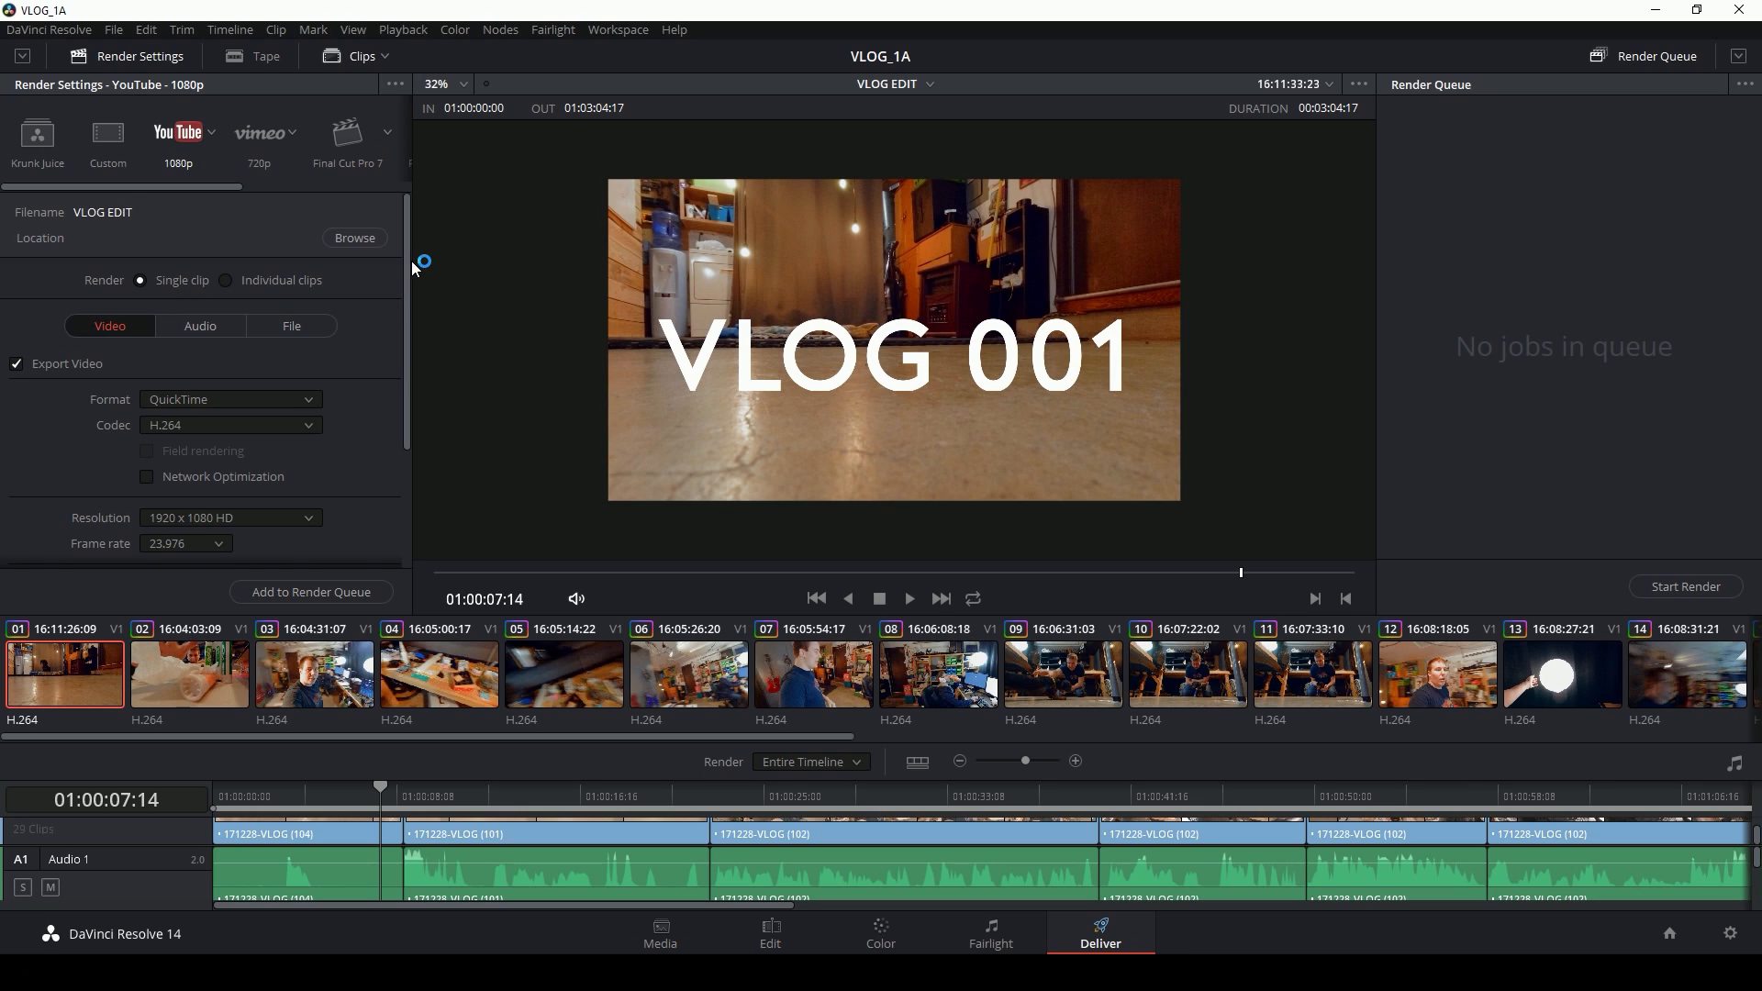
scroll(408, 275, "down", 3)
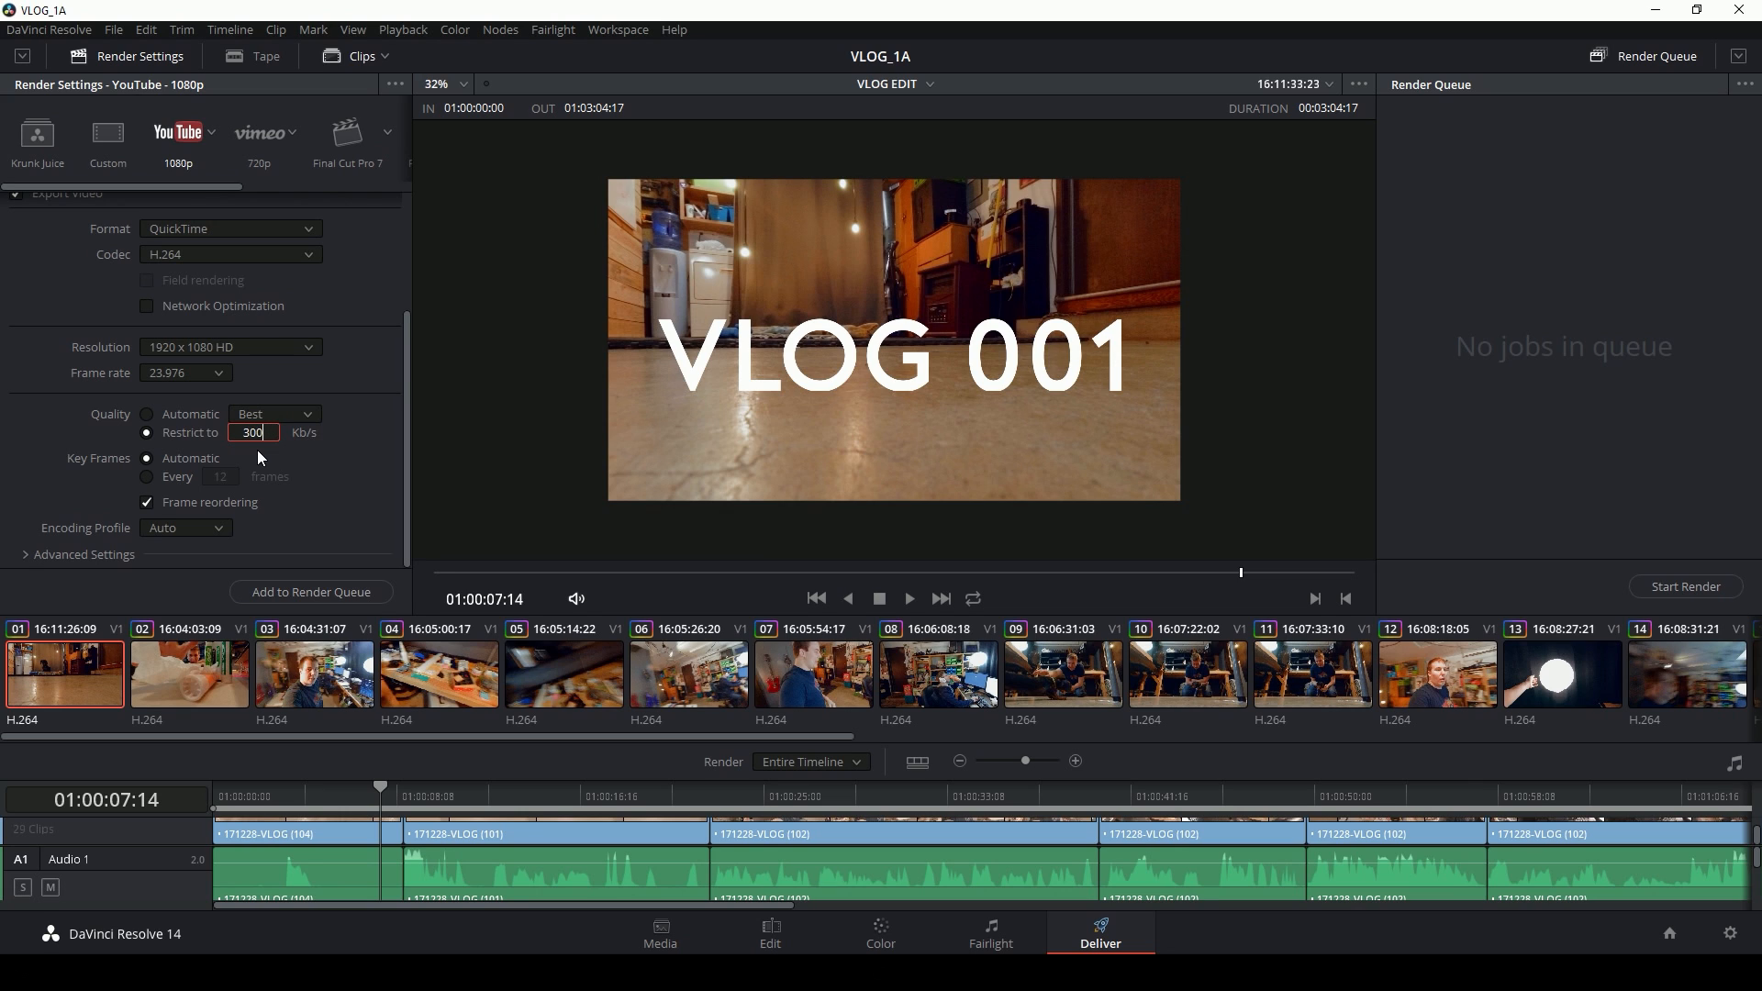
type("00")
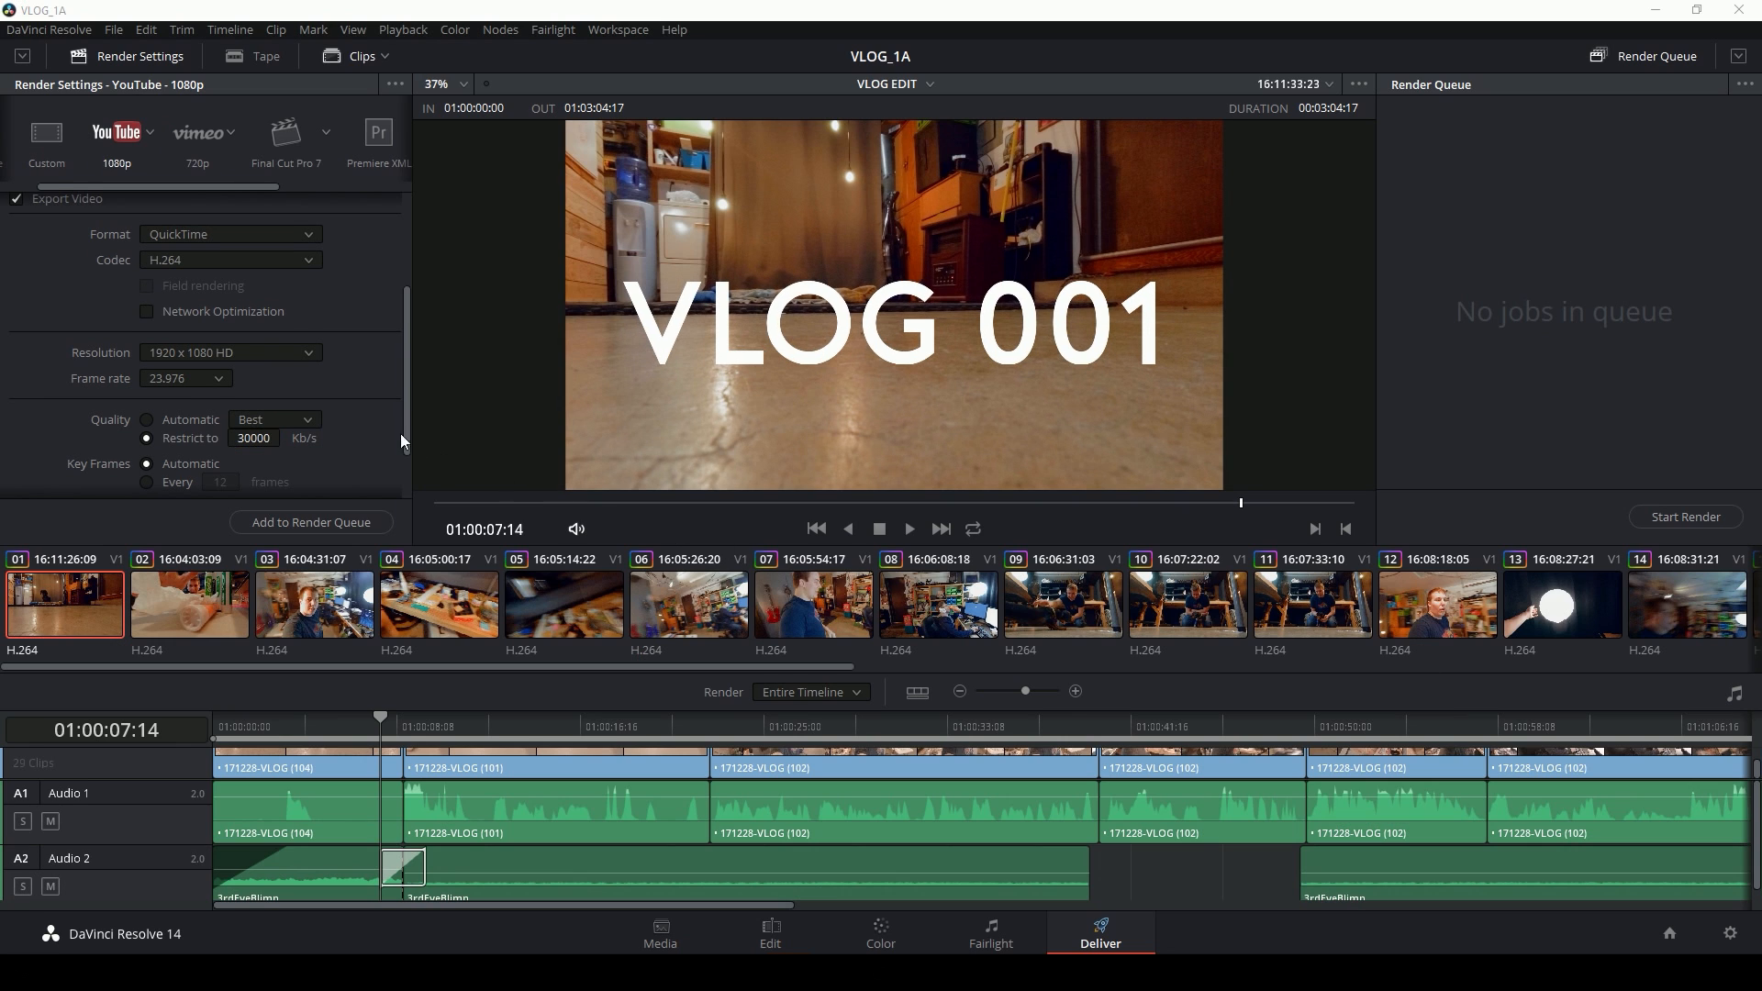
Step: Add the VLOG EDIT render job to the queue with the VlogEdits folder as its file destination
left_click(369, 430)
left_click(356, 523)
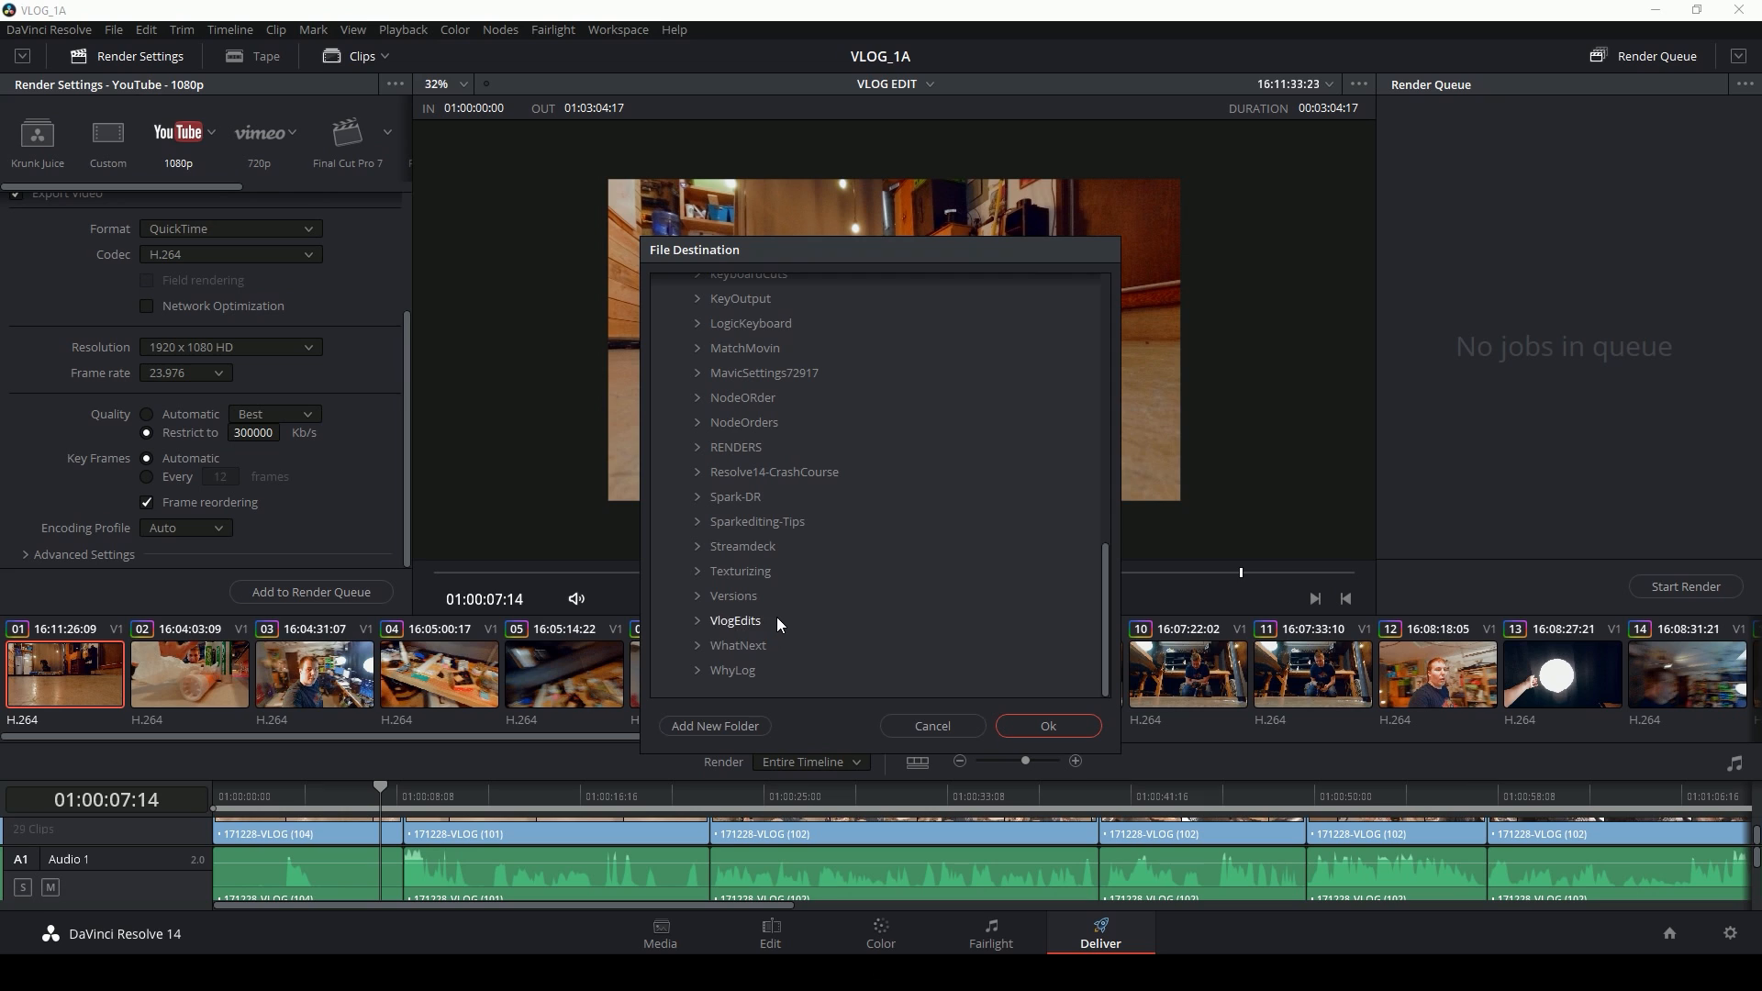
double_click(776, 620)
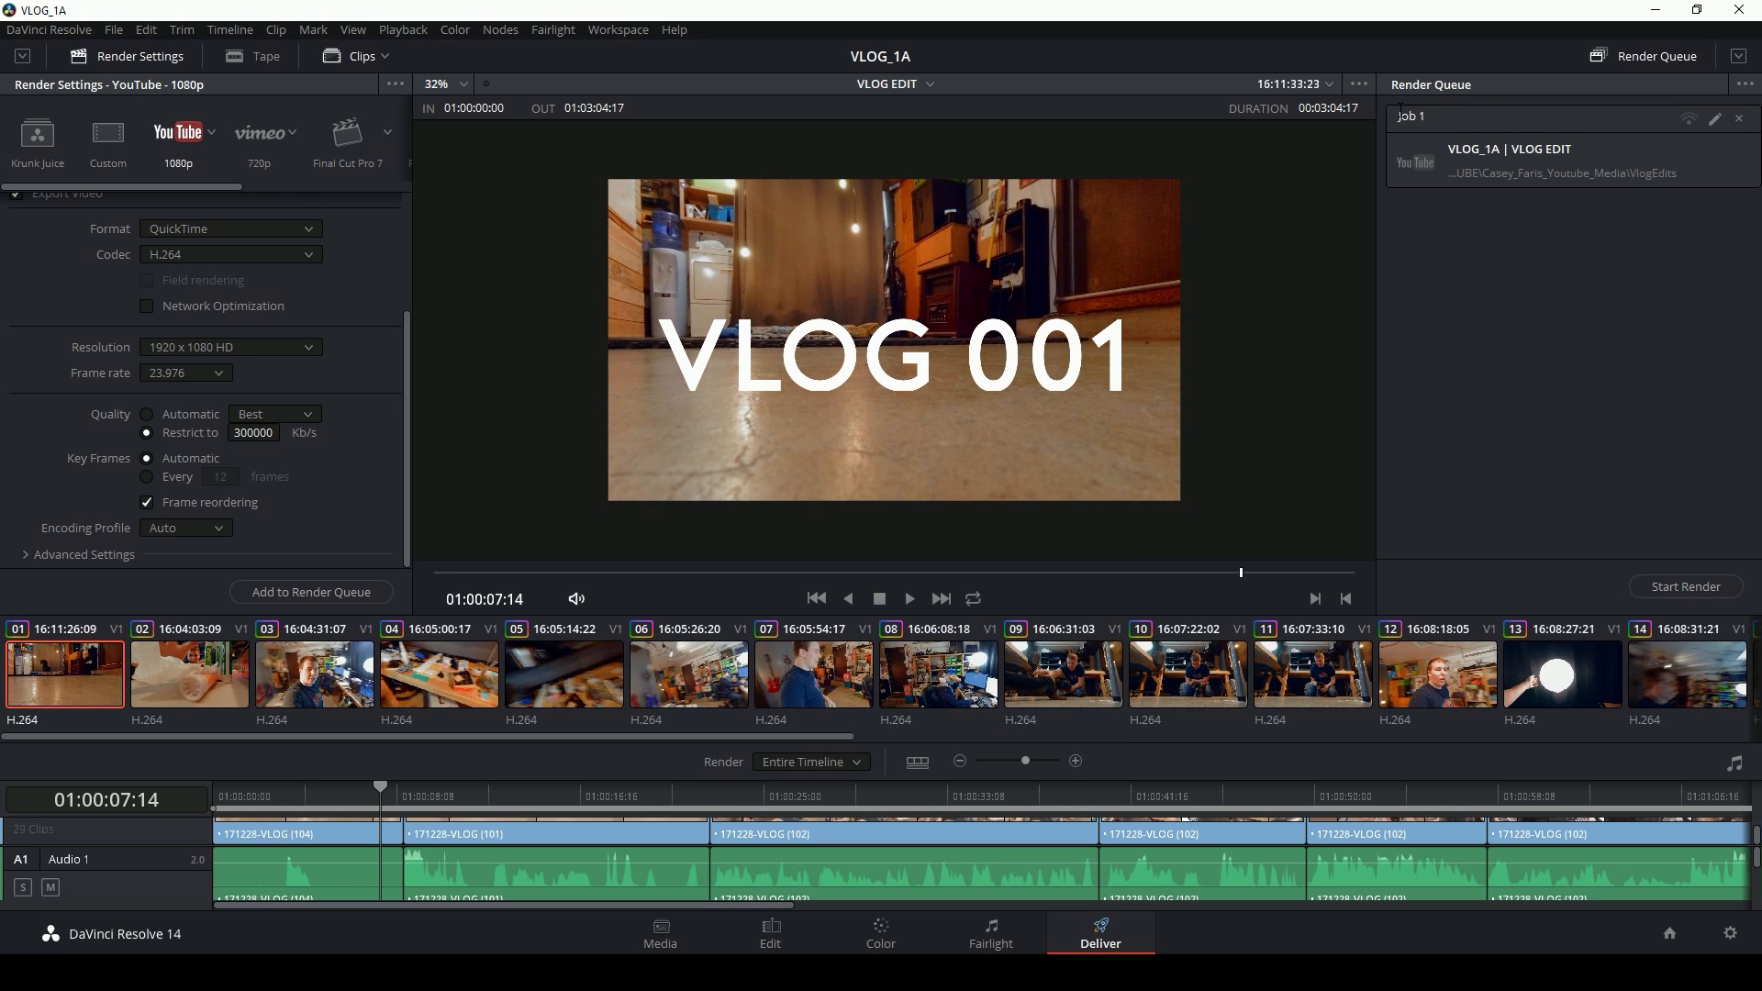